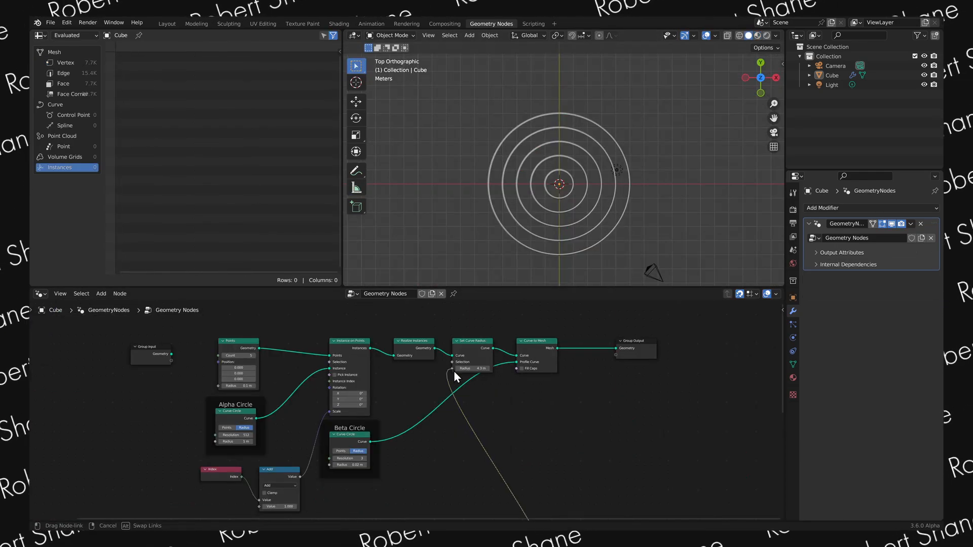
pyautogui.moveTo(454, 370); pyautogui.dragTo(455, 370)
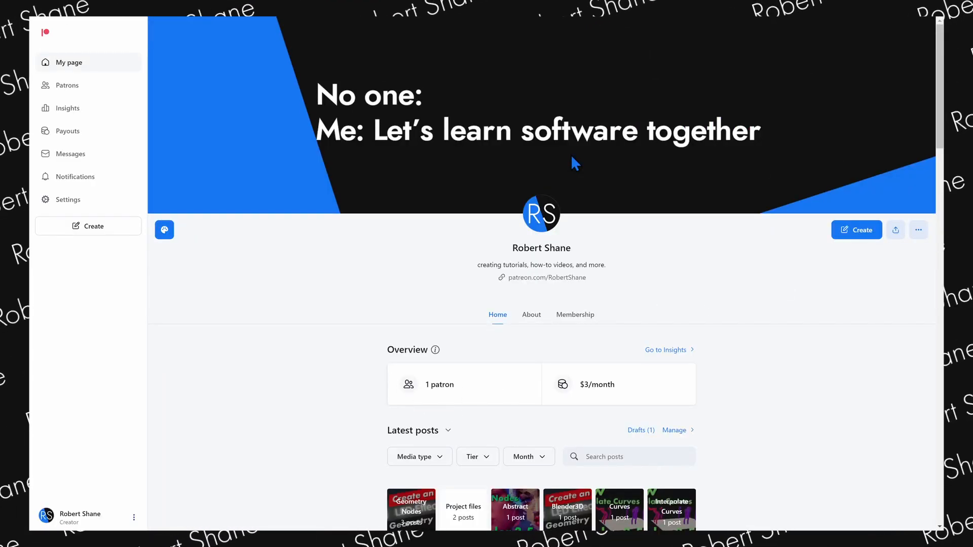
# - Sketch a freehand annotation circle around the world origin in the top view, and inspect it from the front
pyautogui.moveTo(409, 159)
pyautogui.mouseDown()
pyautogui.moveTo(330, 182)
pyautogui.moveTo(336, 325)
pyautogui.moveTo(525, 320)
pyautogui.moveTo(477, 187)
pyautogui.moveTo(388, 166)
pyautogui.mouseUp()
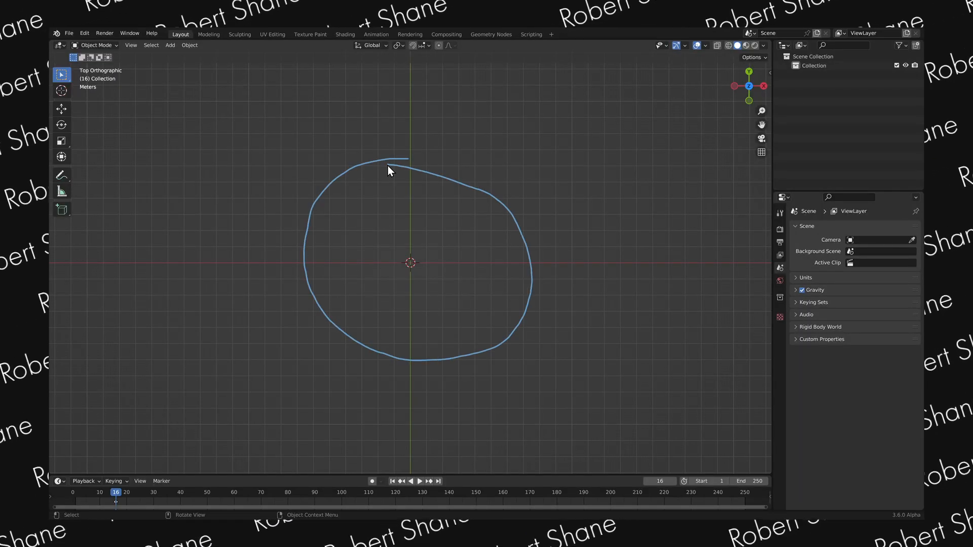
pyautogui.press('KP_1')
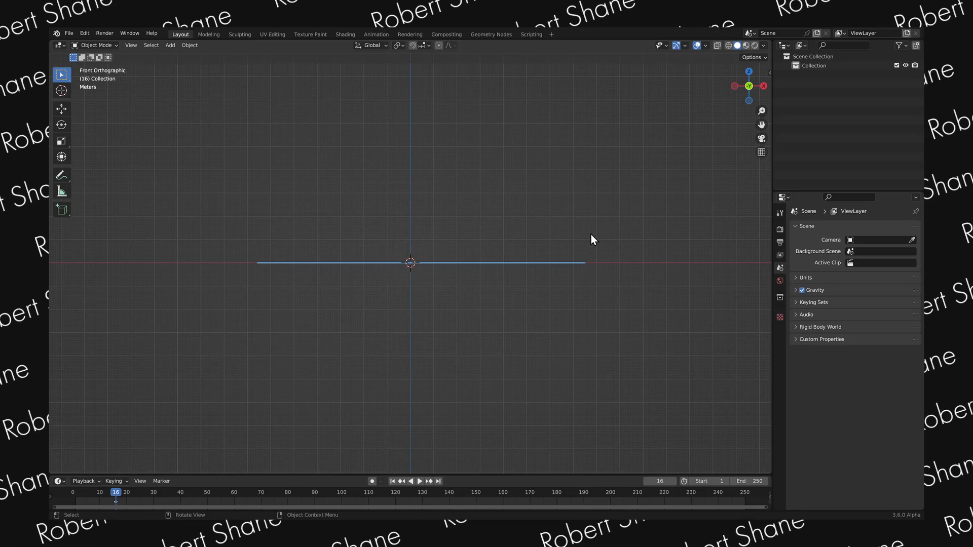
pyautogui.moveTo(590, 231)
pyautogui.mouseDown()
pyautogui.moveTo(562, 289)
pyautogui.moveTo(611, 247)
pyautogui.moveTo(583, 223)
pyautogui.mouseUp()
pyautogui.moveTo(579, 221)
pyautogui.mouseDown(button='middle')
pyautogui.moveTo(513, 200)
pyautogui.moveTo(531, 250)
pyautogui.moveTo(569, 215)
pyautogui.mouseUp(button='middle')
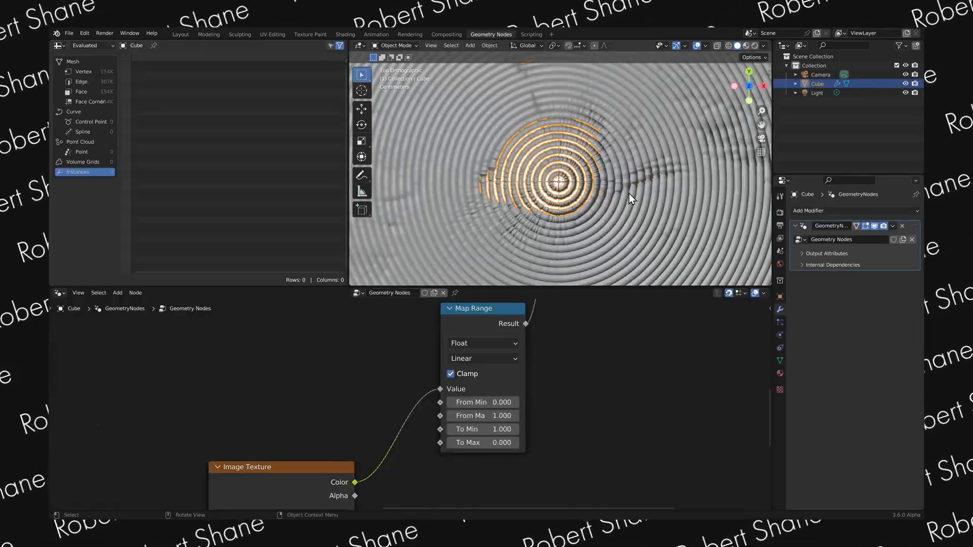
pyautogui.scroll(3, 629, 193)
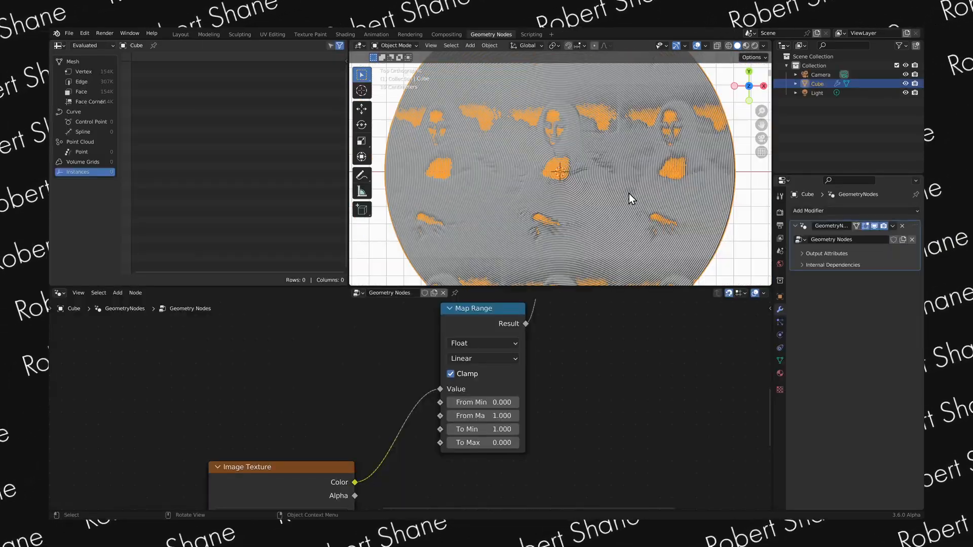
pyautogui.scroll(2, 710, 251)
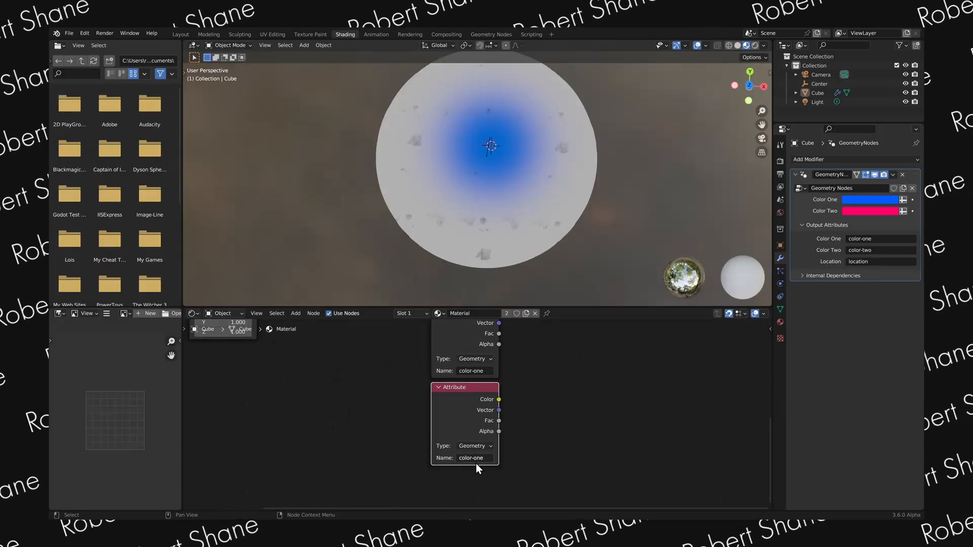
# - Set the lower Attribute node's name to color-two and connect its Color output to the Mix node's B input
pyautogui.press('BackSpace')
pyautogui.press('BackSpace')
pyautogui.press('BackSpace')
pyautogui.write('two')
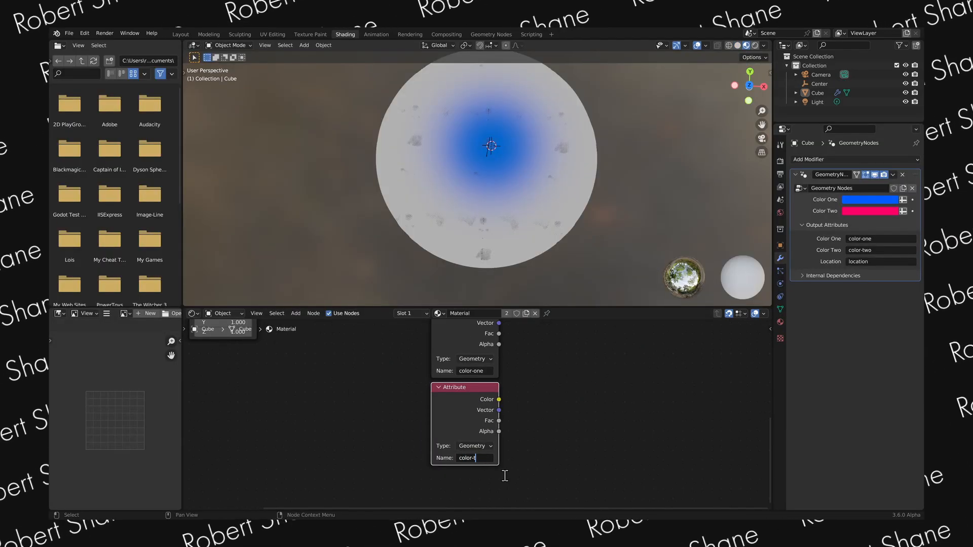
pyautogui.press('Return')
pyautogui.moveTo(560, 400); pyautogui.dragTo(481, 504, button='middle')
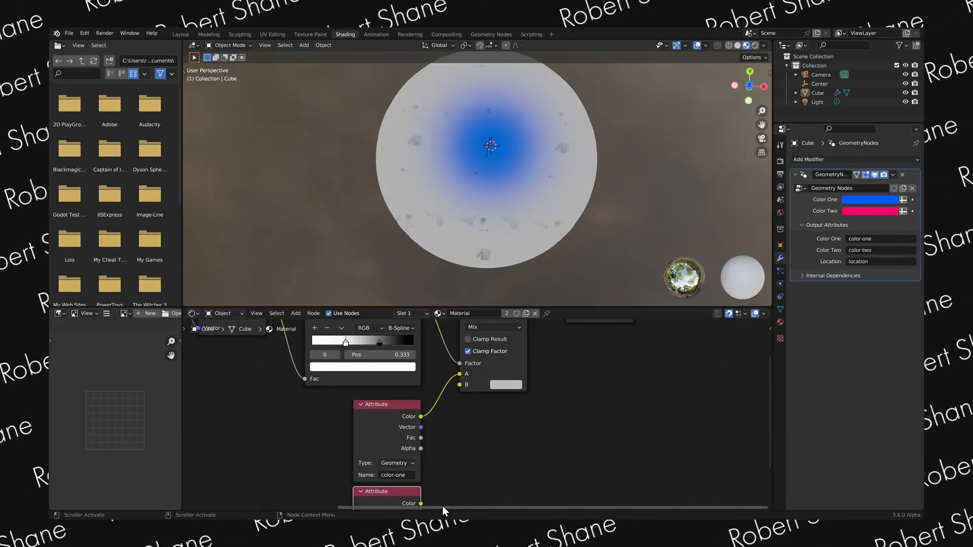
pyautogui.moveTo(421, 503); pyautogui.dragTo(460, 385)
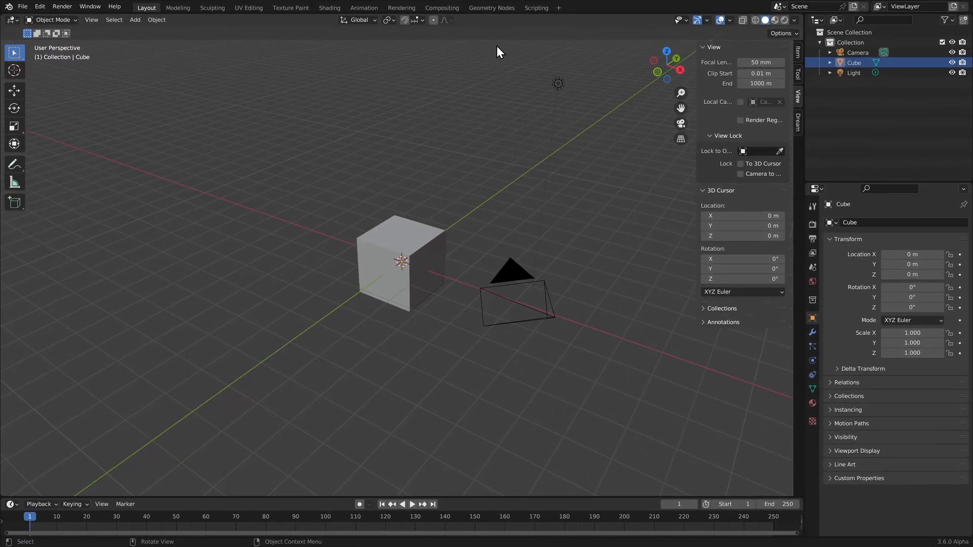
# - Create a geometry node tree on the cube in the Geometry Nodes workspace and insert a Points node before the Group Output
pyautogui.click(491, 7)
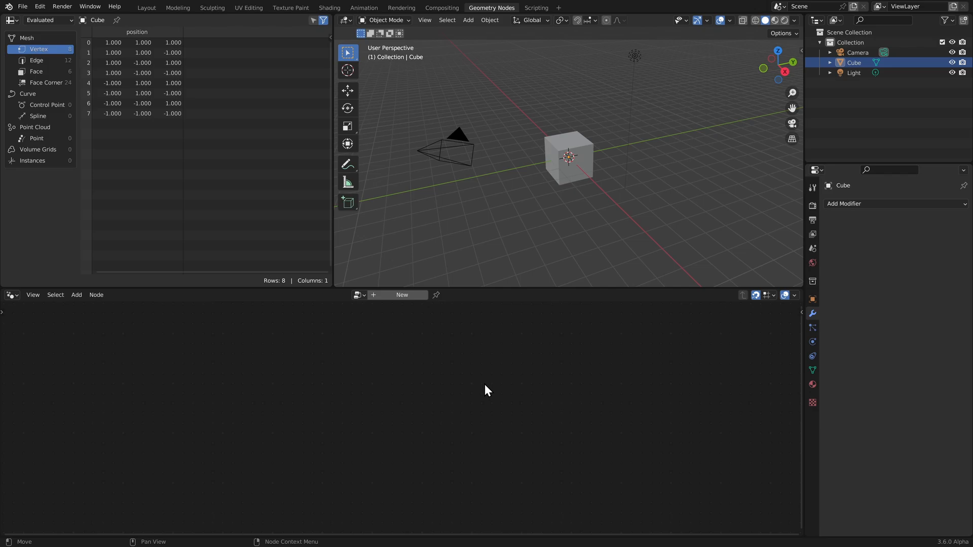
pyautogui.click(401, 296)
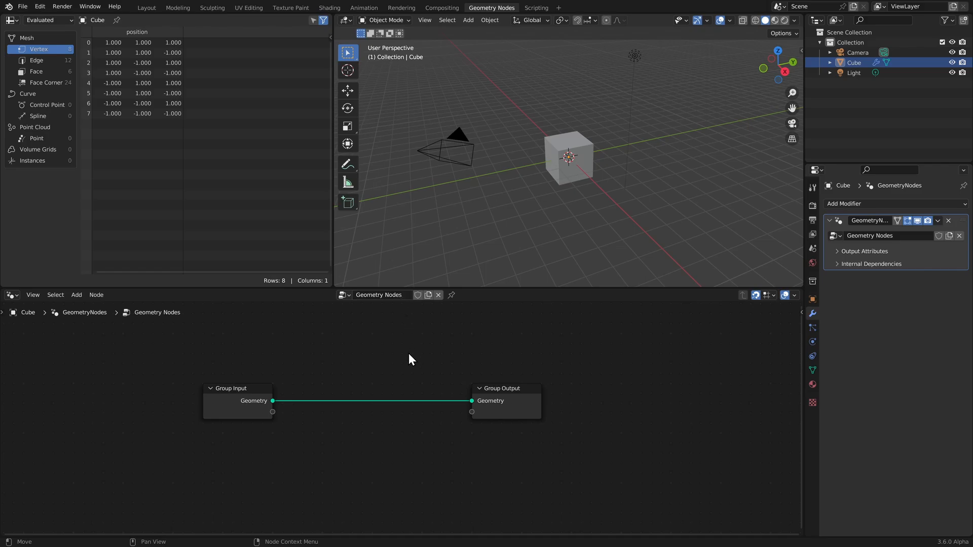
pyautogui.hotkey('shift', 'a')
pyautogui.write('point')
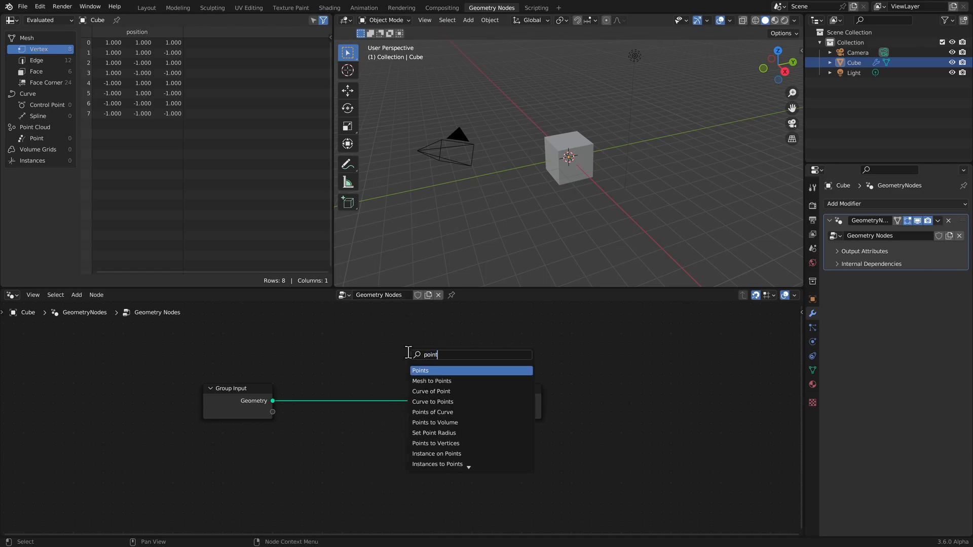
pyautogui.press('Return')
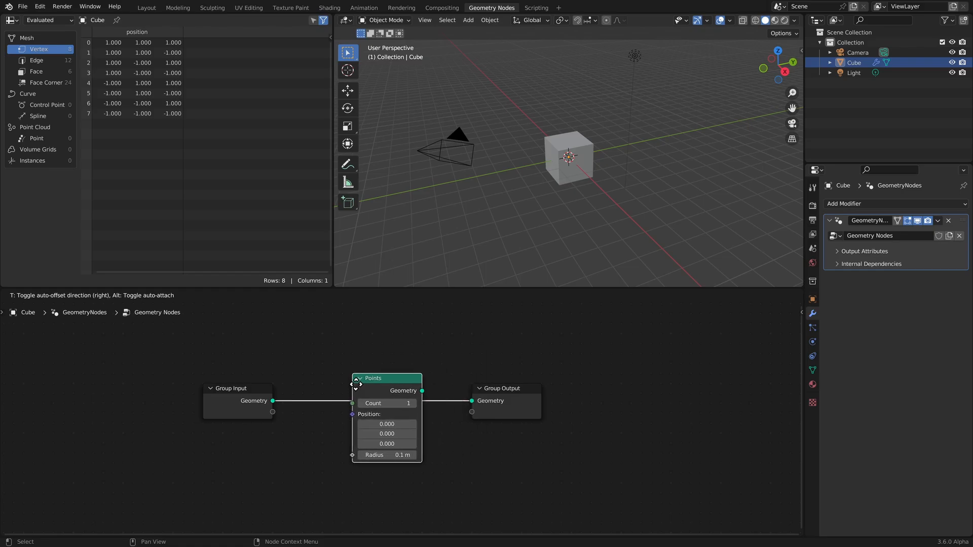
pyautogui.click(353, 388)
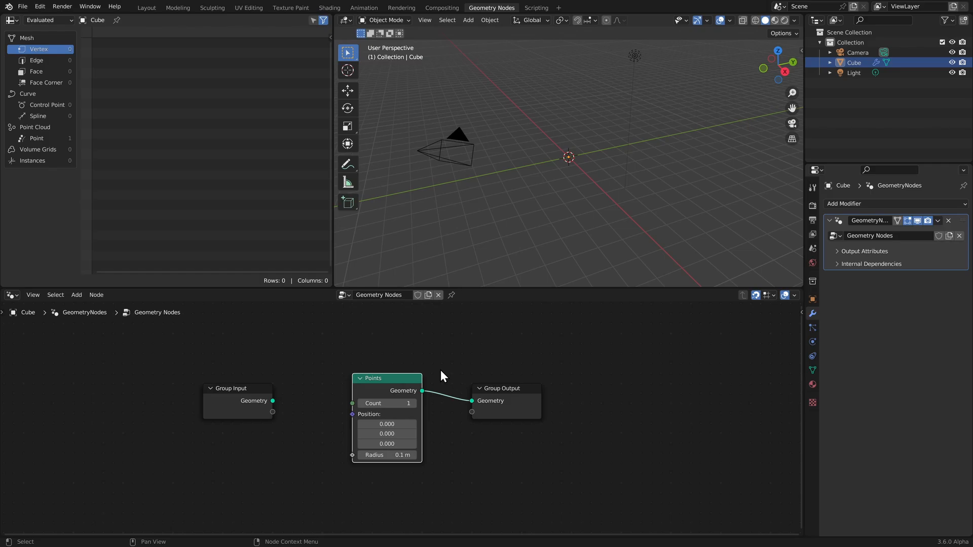
# - Set the Points node's count to 5 and show the point cloud's point data in the spreadsheet
pyautogui.click(387, 404)
pyautogui.write('5')
pyautogui.press('Return')
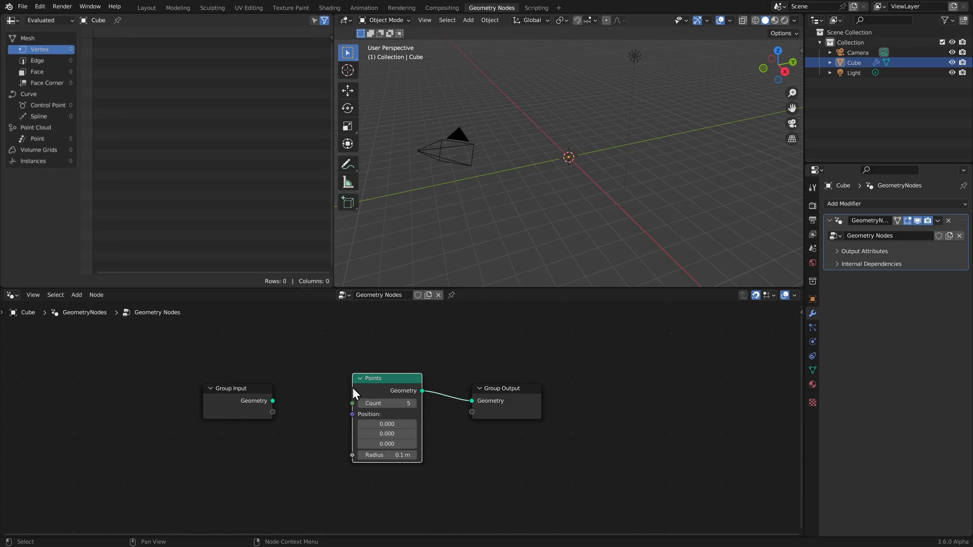
pyautogui.click(40, 137)
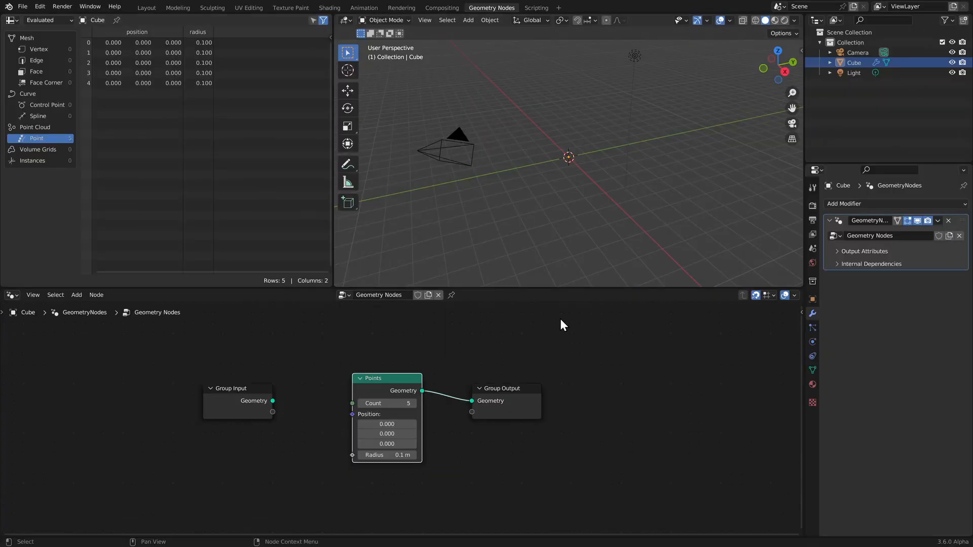
# - Insert an Instance on Points node between the Points node and the Group Output
pyautogui.hotkey('shift', 'a')
pyautogui.write('inst')
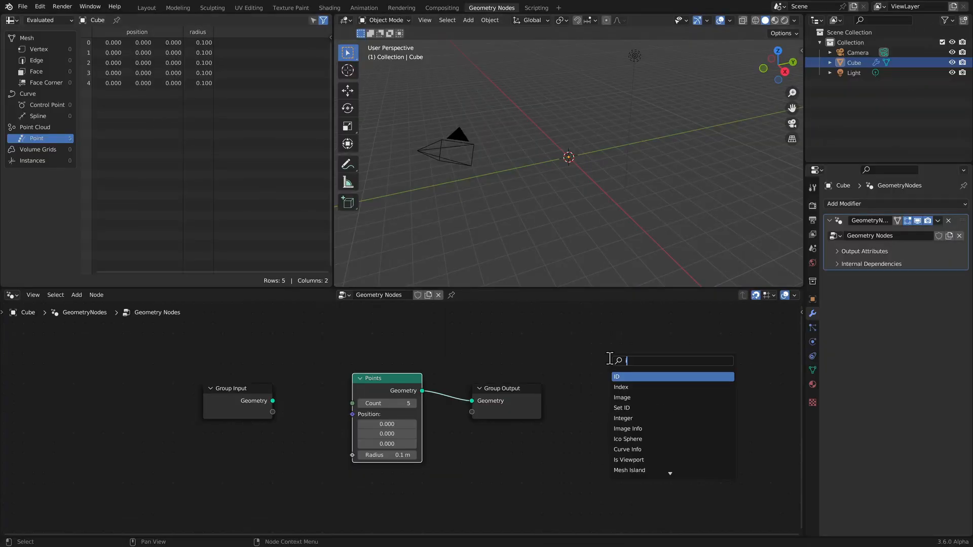
pyautogui.press('Return')
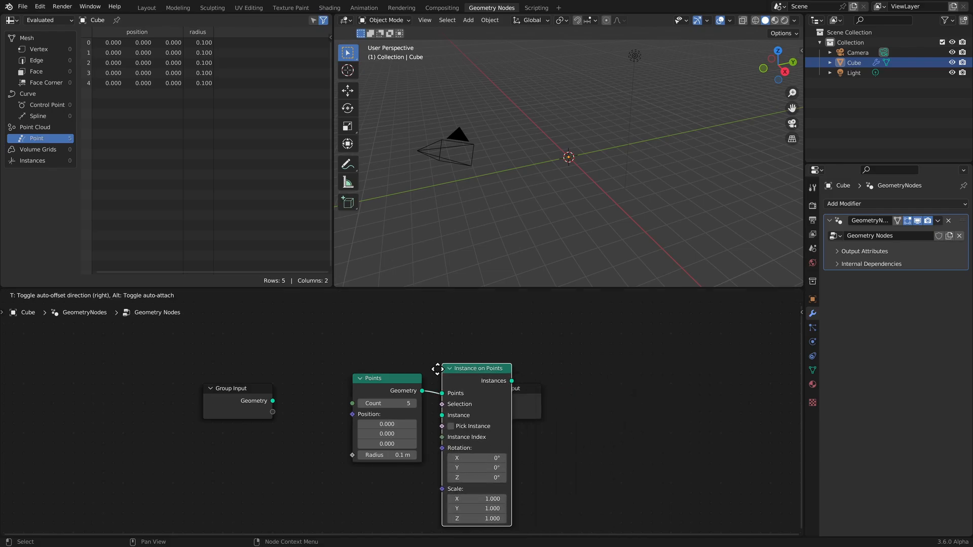
pyautogui.click(437, 370)
# - Add a Curve Circle node below the Points node and connect its Curve output to the Instance input of Instance on Points
pyautogui.hotkey('shift', 'a')
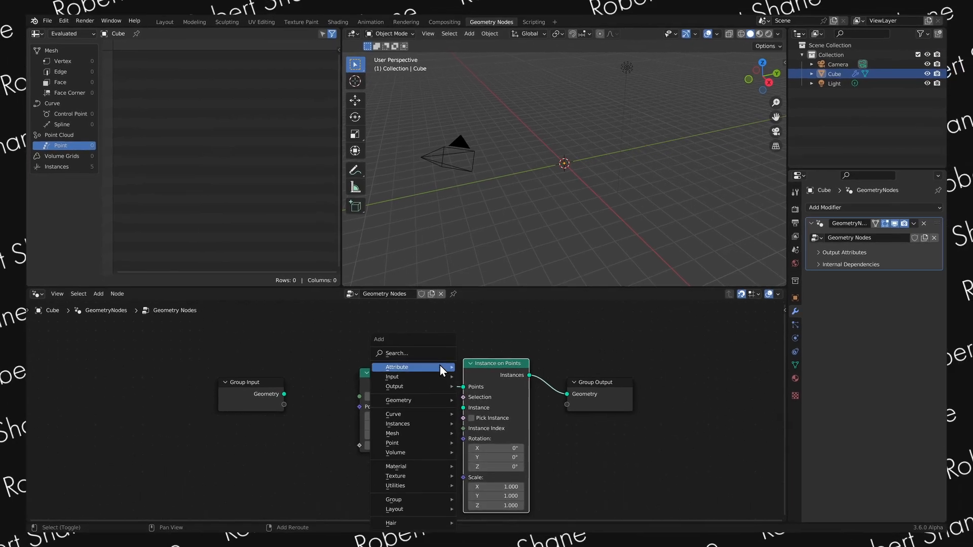
pyautogui.moveTo(437, 372)
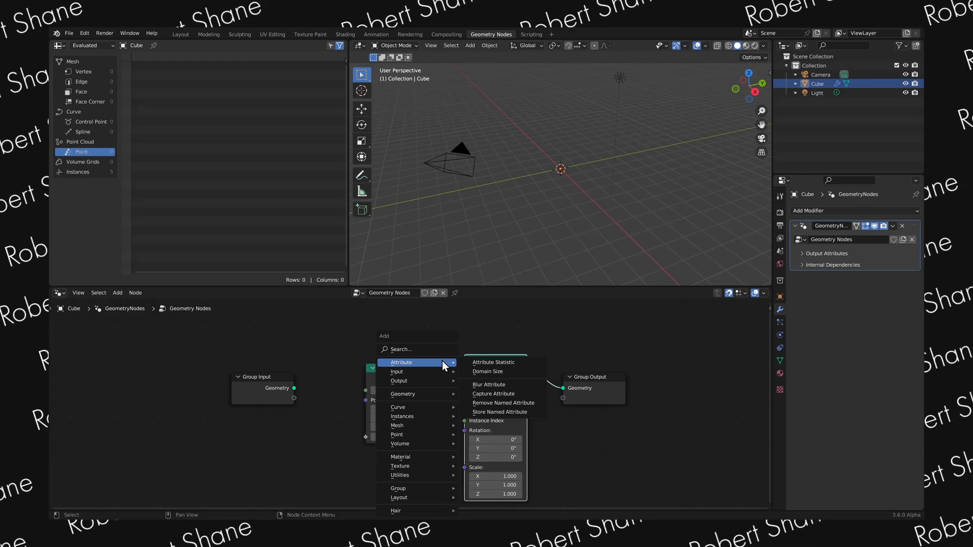
pyautogui.write('sos')
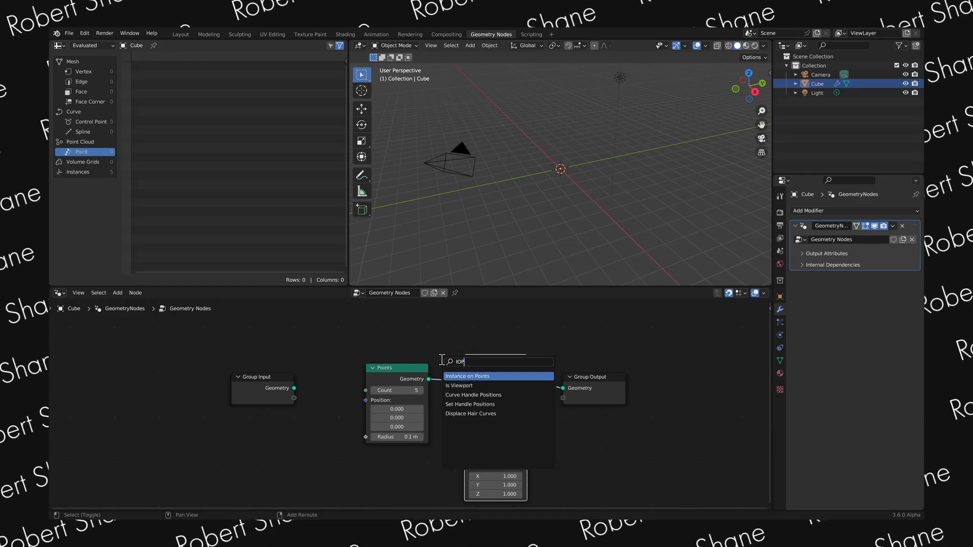
pyautogui.press('BackSpace')
pyautogui.press('BackSpace')
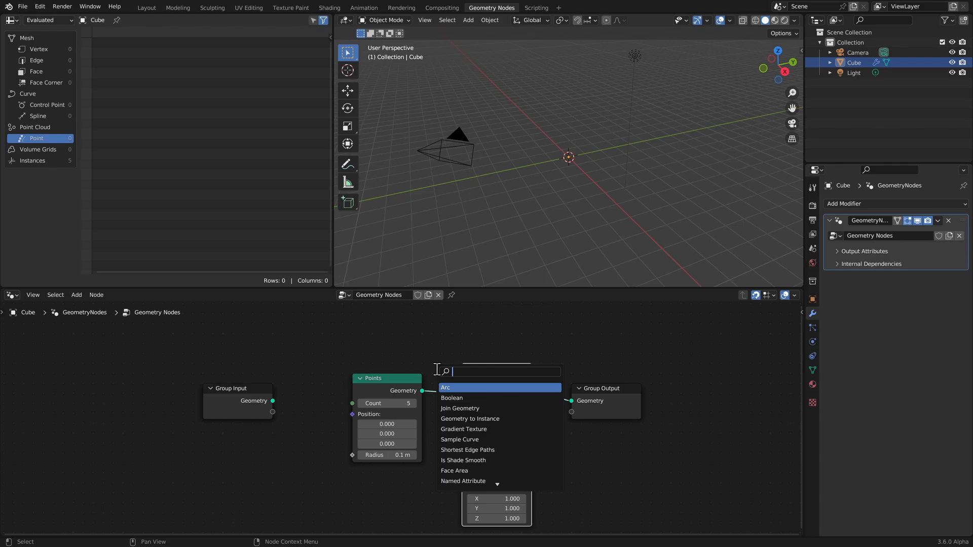
pyautogui.write('curve circle')
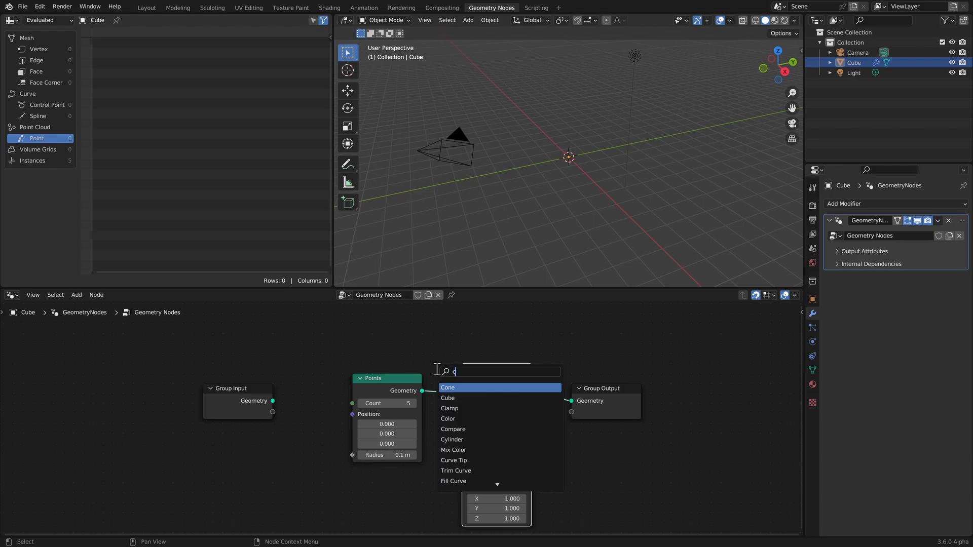
pyautogui.press('Return')
pyautogui.click(355, 487)
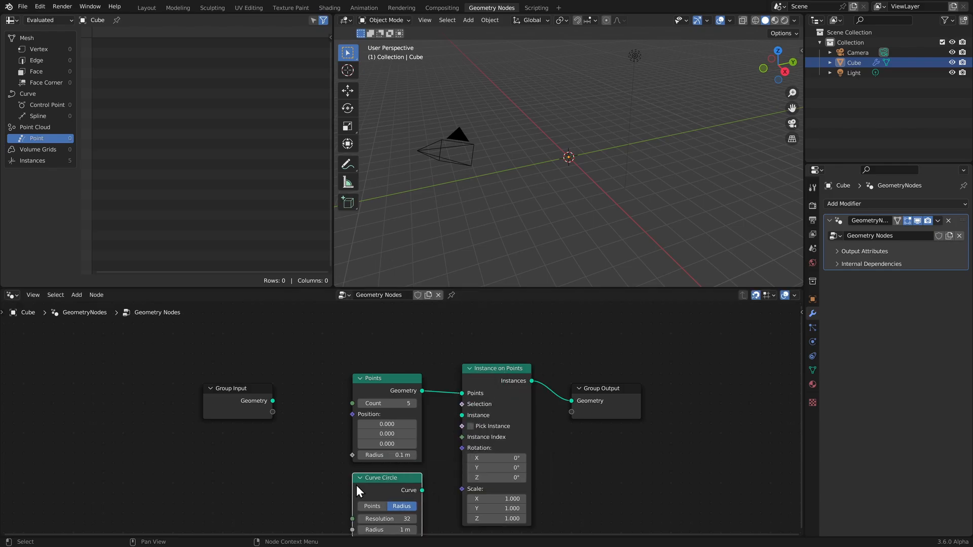
pyautogui.moveTo(439, 477); pyautogui.dragTo(442, 427, button='middle')
pyautogui.moveTo(423, 440); pyautogui.dragTo(462, 365)
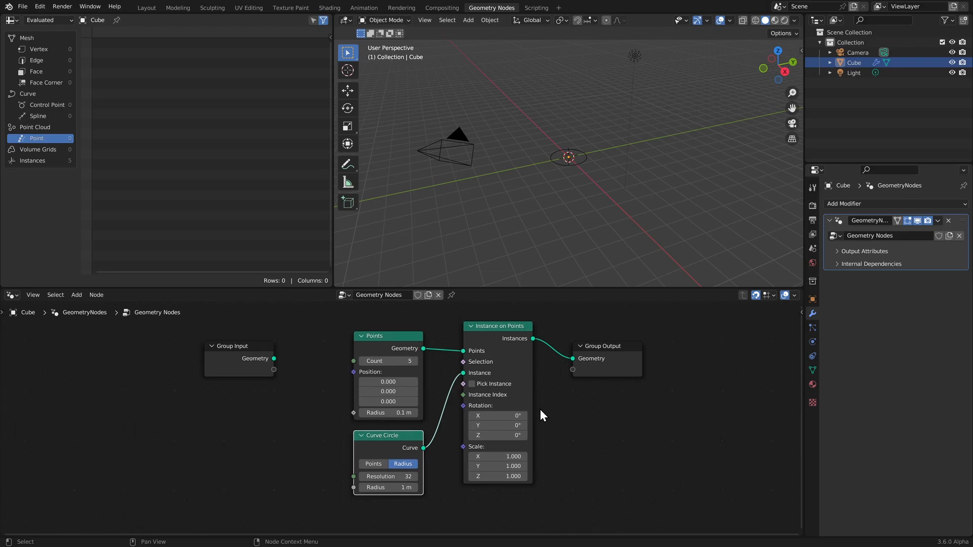
# - Set the Curve Circle's resolution to 512 and show the instances data in the spreadsheet
pyautogui.click(381, 476)
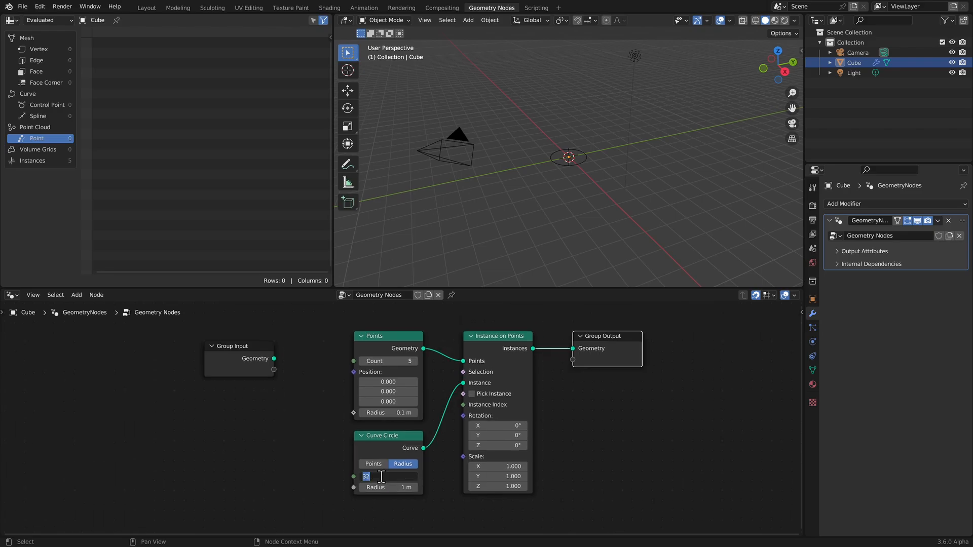
pyautogui.write('512')
pyautogui.press('Return')
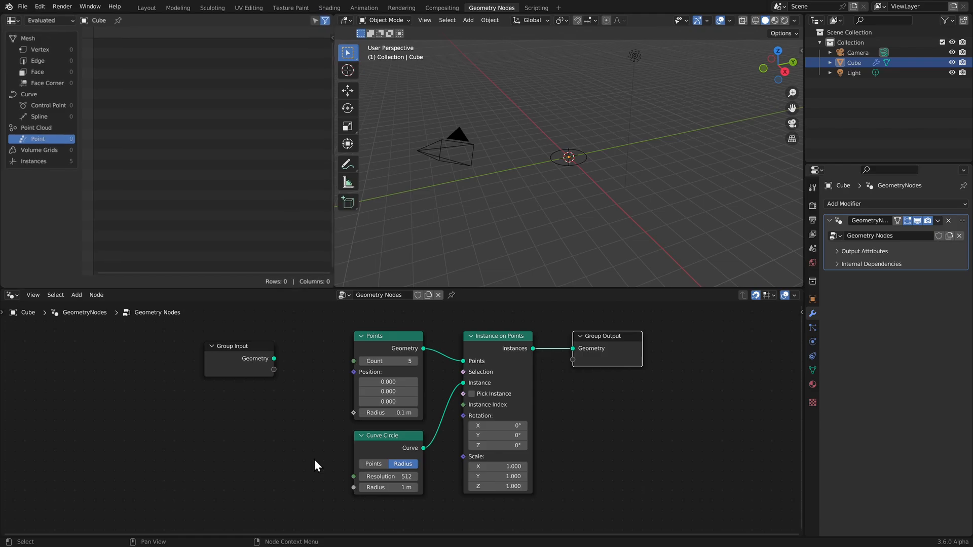
pyautogui.click(32, 161)
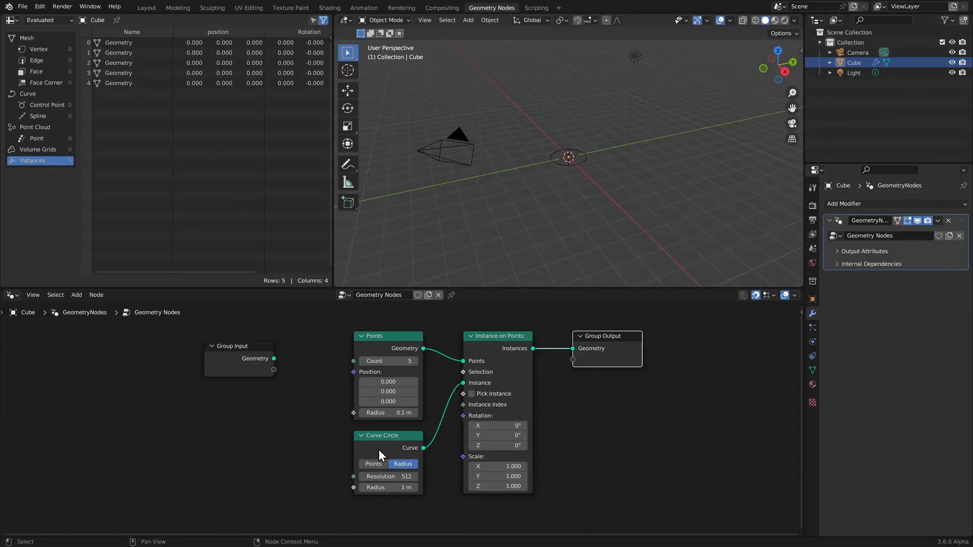
# - Wrap the Curve Circle node in a frame labelled "Alpha Circle" and move the frame clear of the Points node
pyautogui.click(379, 448)
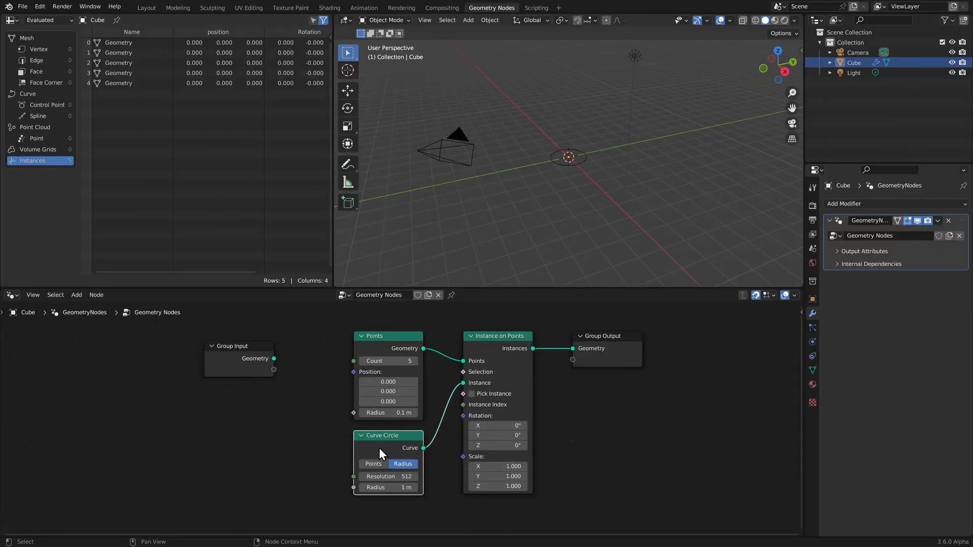
pyautogui.hotkey('ctrl', 'j')
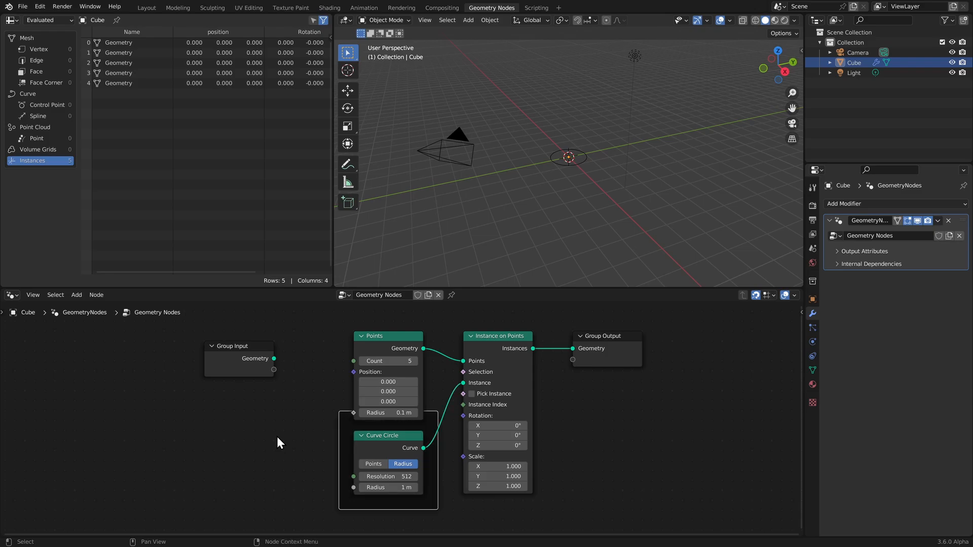
pyautogui.press('F2')
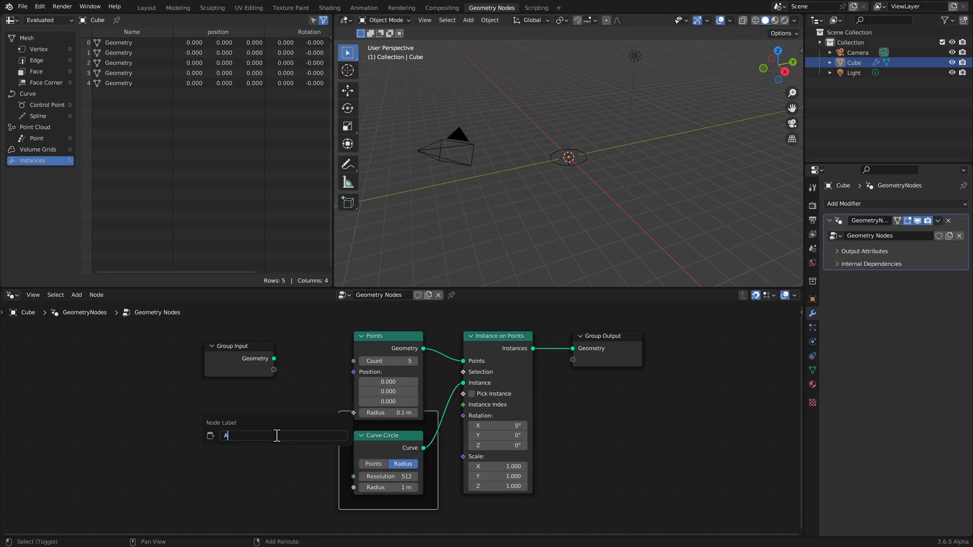
pyautogui.write('Alpha Circle')
pyautogui.press('Return')
pyautogui.press('g')
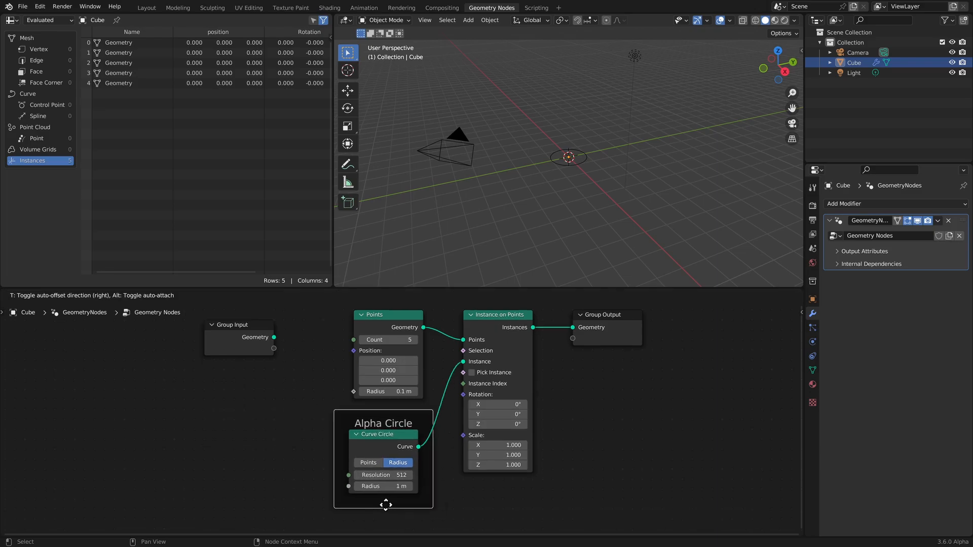
pyautogui.click(379, 502)
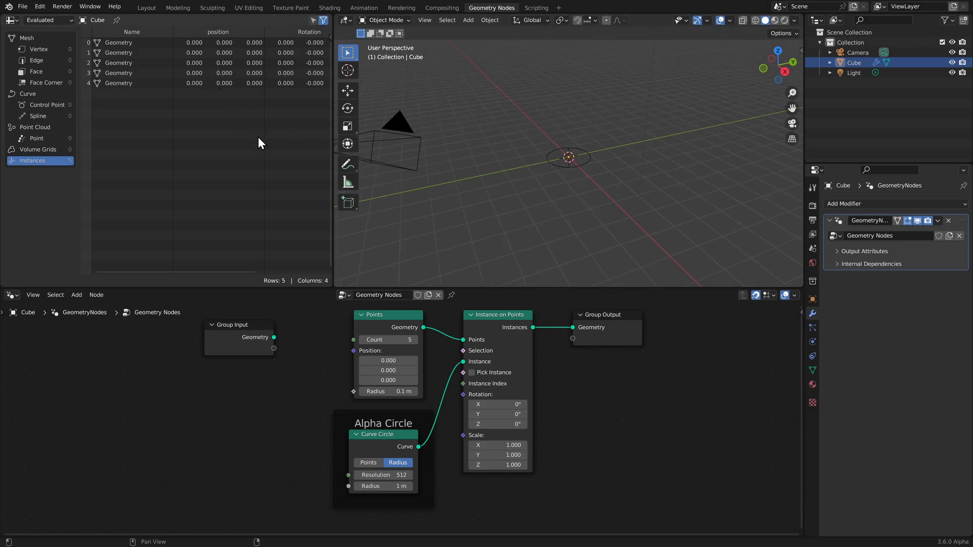
pyautogui.moveTo(257, 137); pyautogui.dragTo(270, 160, button='middle')
pyautogui.scroll(4, 497, 472)
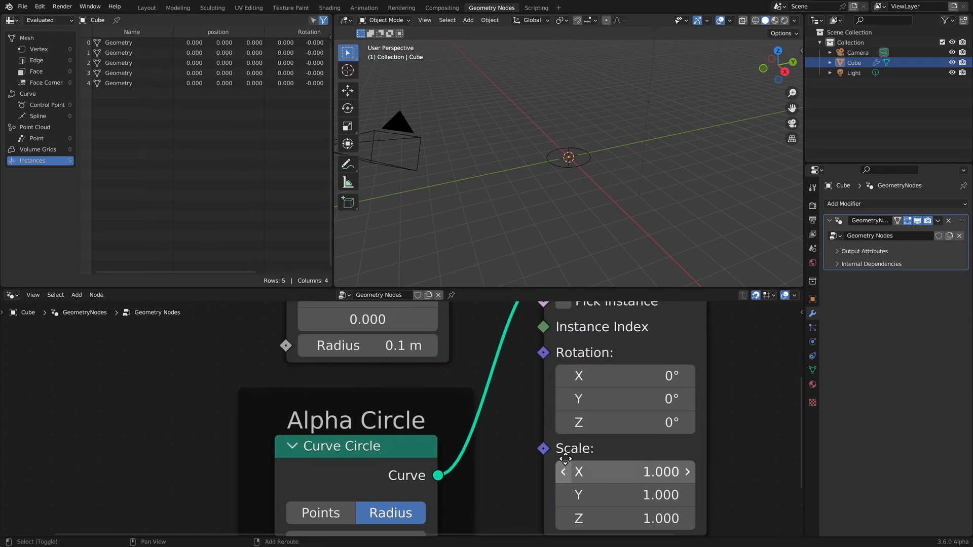
pyautogui.moveTo(565, 458); pyautogui.dragTo(461, 391, button='middle')
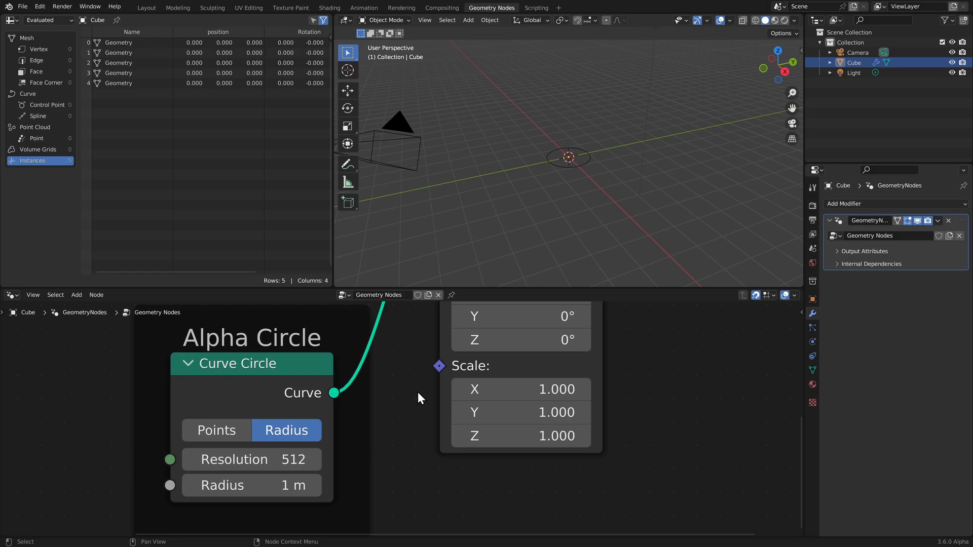
# - Add an Index node below the Alpha Circle frame and connect its Index output to the Scale input of Instance on Points
pyautogui.scroll(-5, 418, 392)
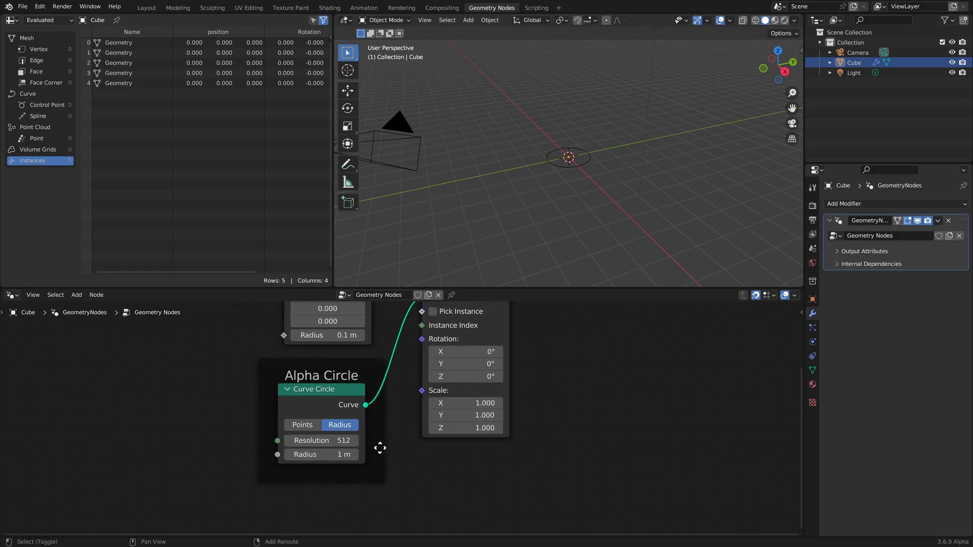
pyautogui.hotkey('shift', 'a')
pyautogui.write('s')
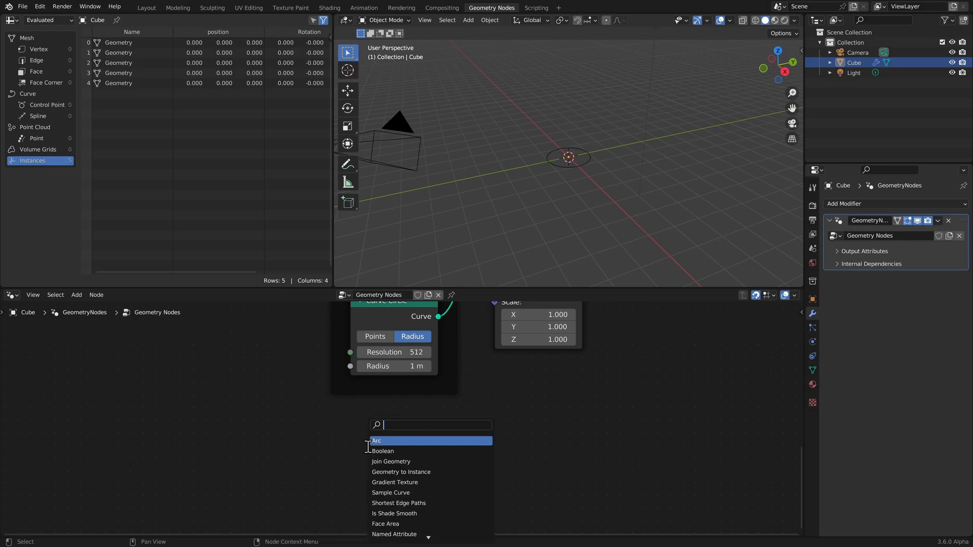
pyautogui.write('index')
pyautogui.press('Return')
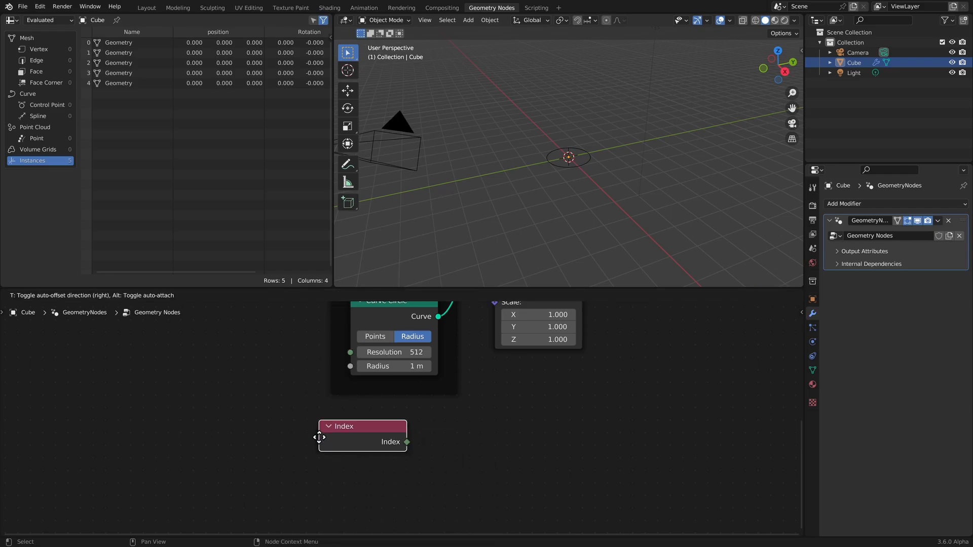
pyautogui.click(318, 434)
pyautogui.moveTo(408, 442); pyautogui.dragTo(494, 394)
pyautogui.moveTo(530, 459); pyautogui.dragTo(507, 415, button='middle')
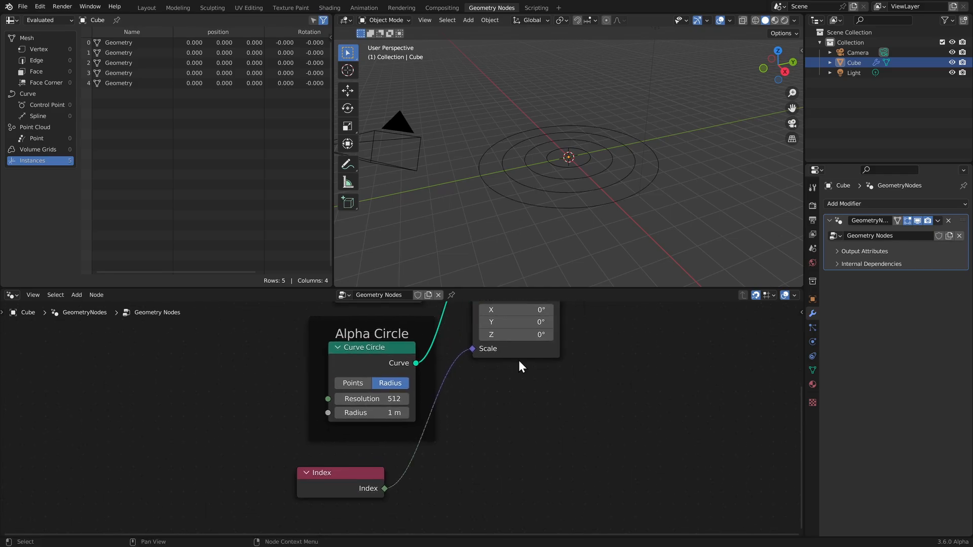
# - Annotate the concentric rings in the viewport with handwritten index numbers 0 to 4, from the centre outwards
pyautogui.moveTo(579, 160); pyautogui.dragTo(559, 182, button='middle')
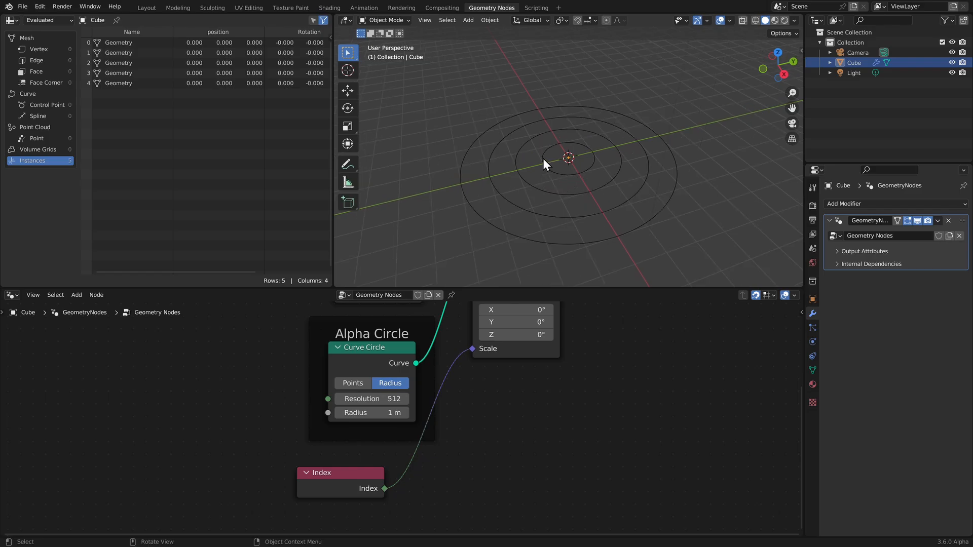
pyautogui.moveTo(512, 161)
pyautogui.mouseDown()
pyautogui.moveTo(519, 169)
pyautogui.moveTo(494, 177)
pyautogui.mouseUp()
pyautogui.moveTo(566, 154); pyautogui.dragTo(565, 154)
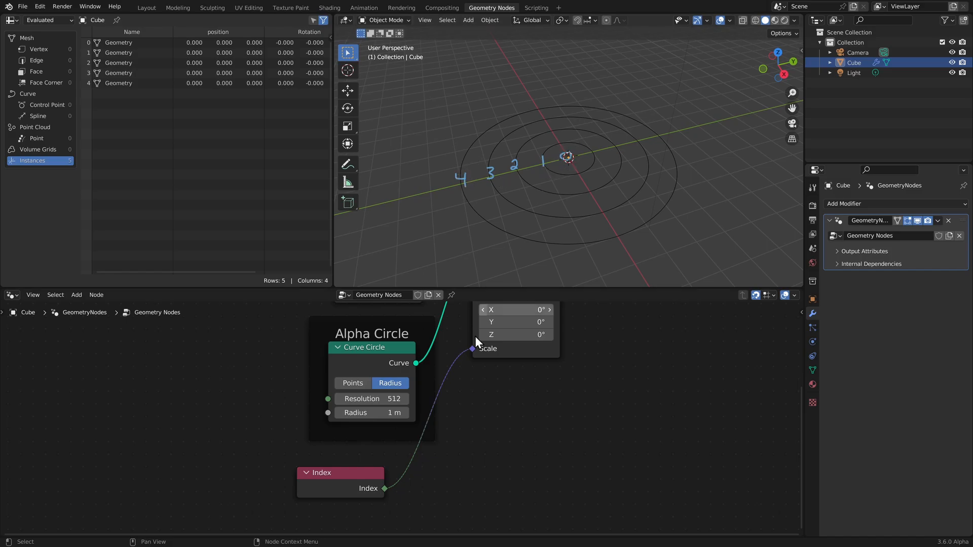
# - Insert an Add math node between the Index node and the Scale input, and set its second value to 1
pyautogui.hotkey('shift', 'a')
pyautogui.write('s')
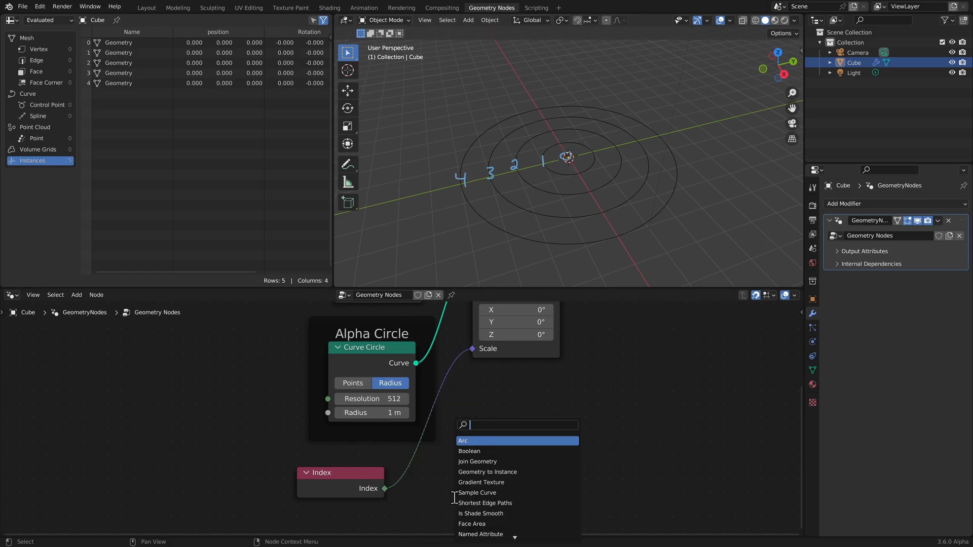
pyautogui.write('add')
pyautogui.press('Return')
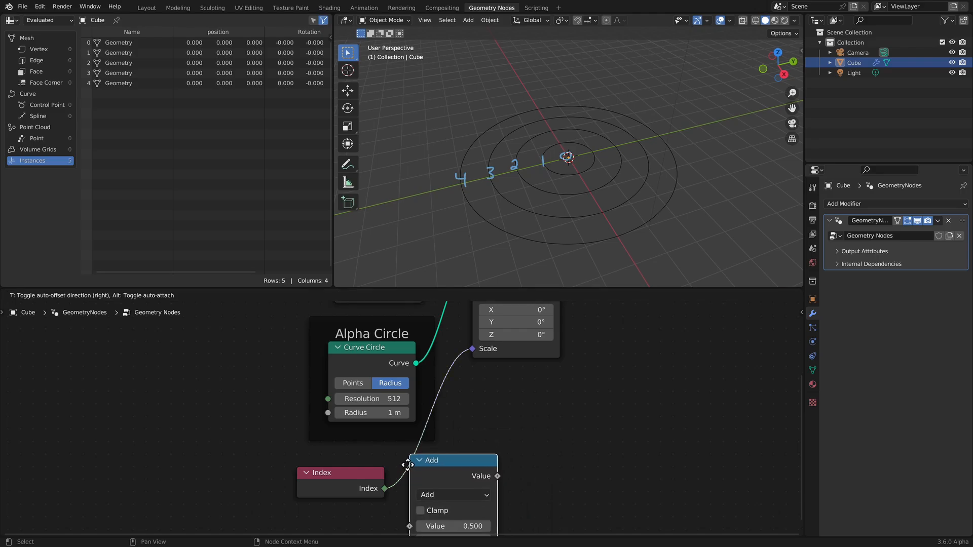
pyautogui.click(407, 465)
pyautogui.keyDown('shift'); pyautogui.moveTo(579, 454); pyautogui.dragTo(587, 414, button='middle'); pyautogui.keyUp('shift')
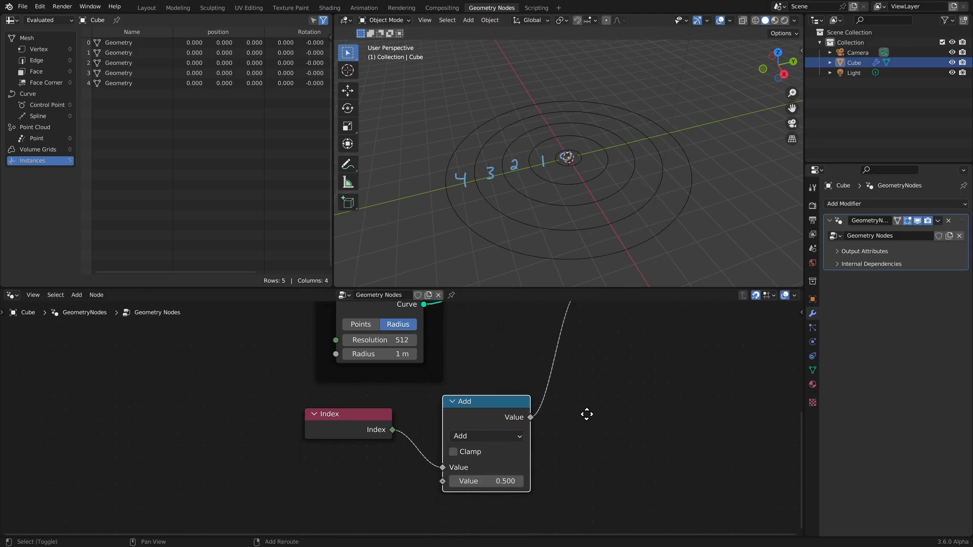
pyautogui.click(489, 481)
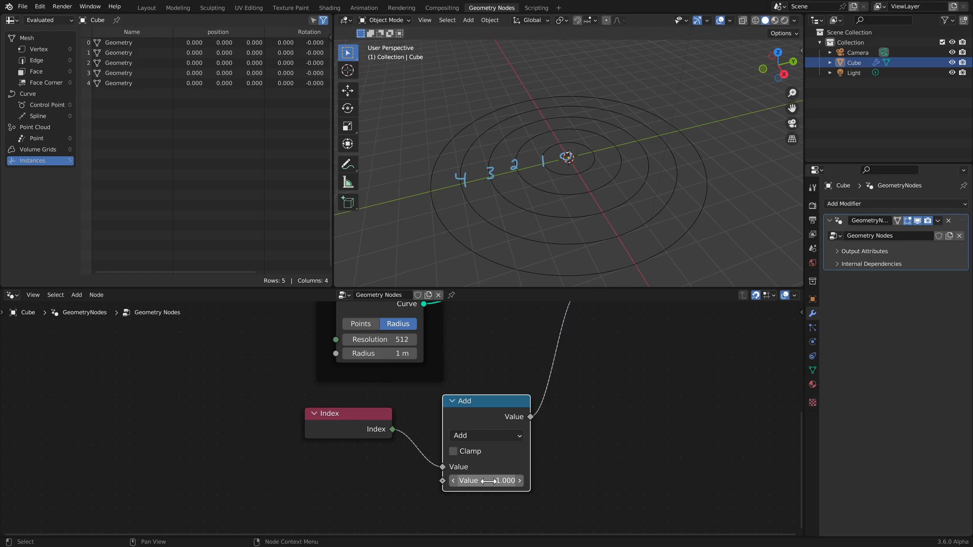
# - Erase the handwritten ring numbers from the viewport
pyautogui.click(533, 199)
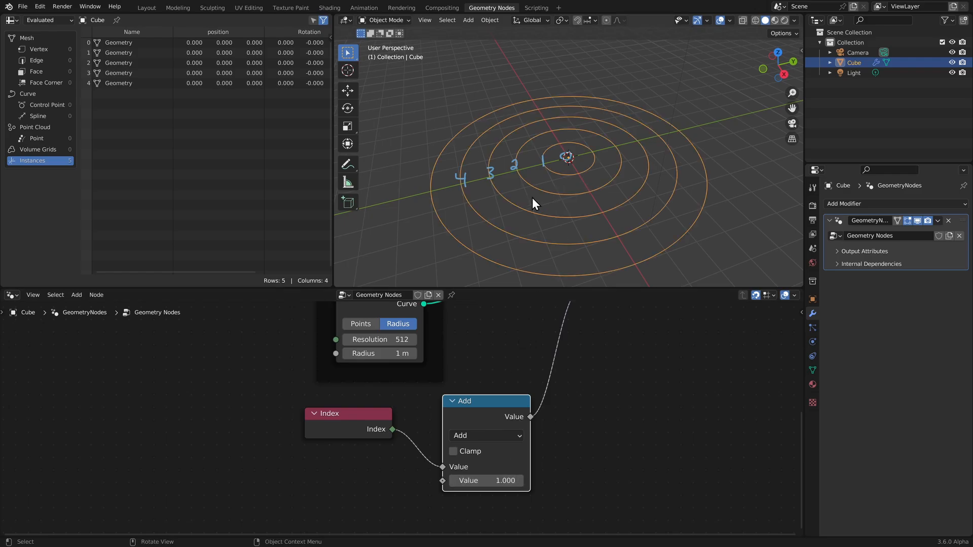
pyautogui.click(416, 201)
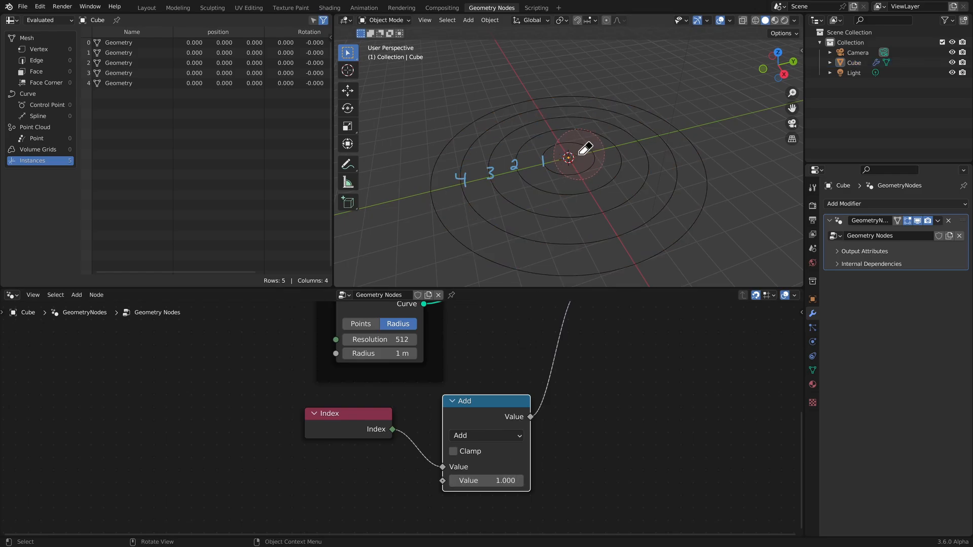
pyautogui.moveTo(429, 181); pyautogui.dragTo(426, 198)
pyautogui.press('Escape')
pyautogui.click(628, 465)
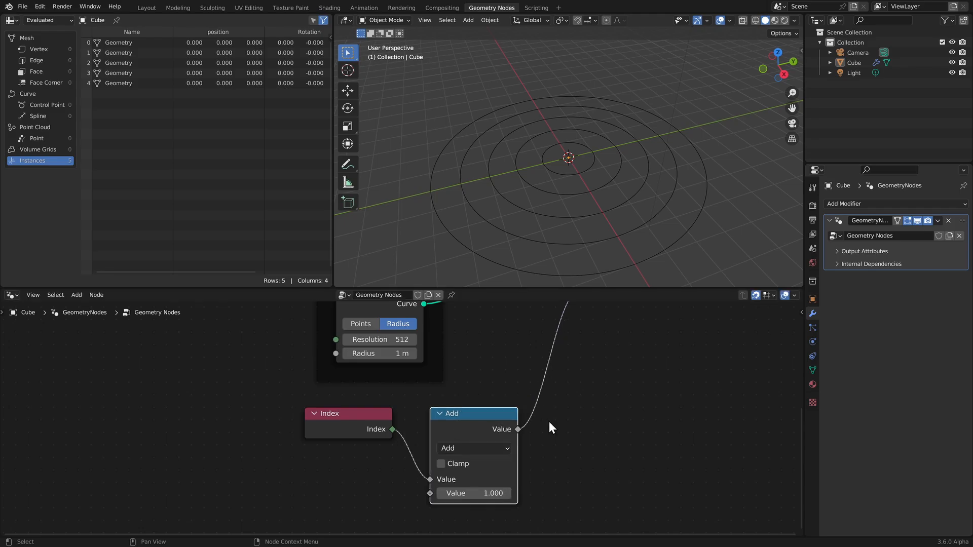
# - Move the Group Output farther away and insert a Curve to Mesh node between Instance on Points and Group Output
pyautogui.scroll(-4, 613, 409)
pyautogui.moveTo(602, 391); pyautogui.dragTo(586, 435, button='middle')
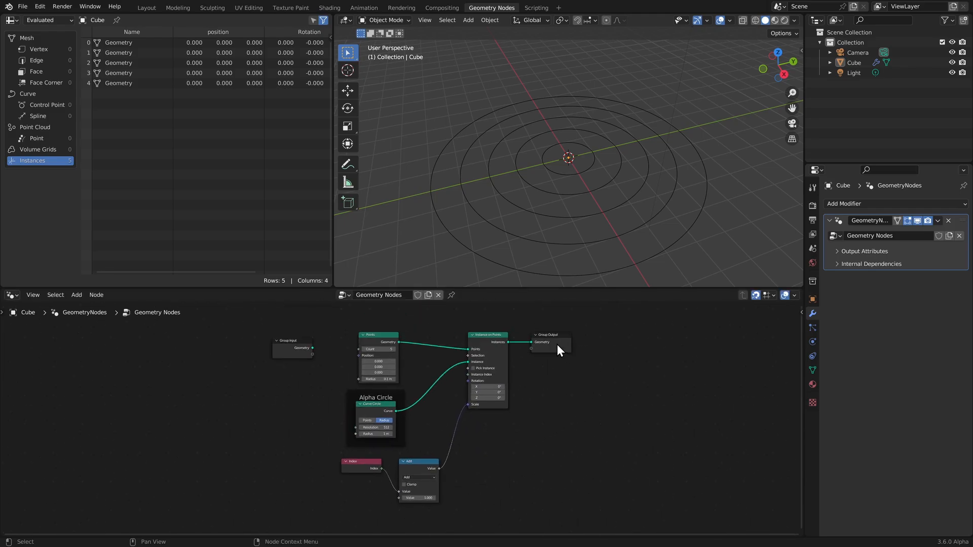
pyautogui.moveTo(558, 348); pyautogui.dragTo(644, 345)
pyautogui.hotkey('shift', 'a')
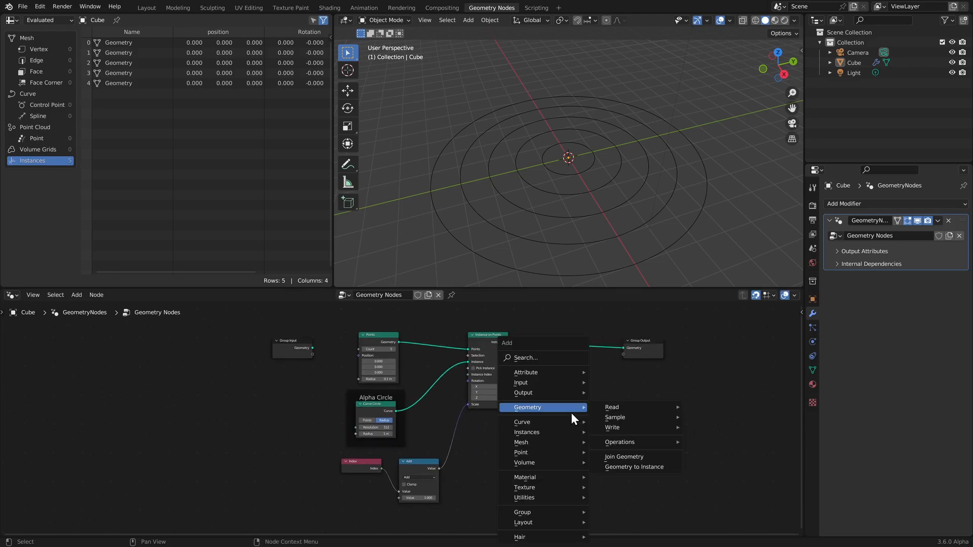
pyautogui.write('c to m')
pyautogui.press('Return')
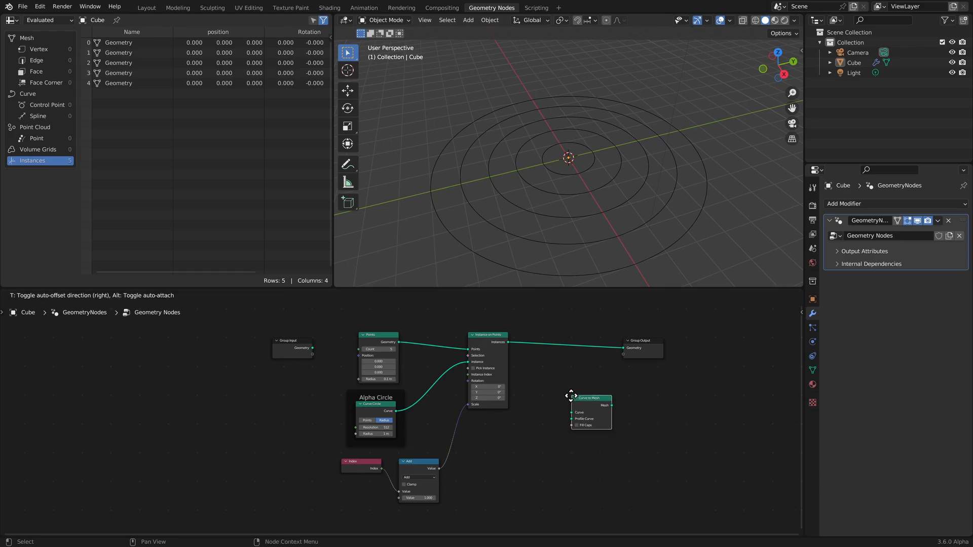
pyautogui.click(537, 339)
pyautogui.scroll(4, 517, 391)
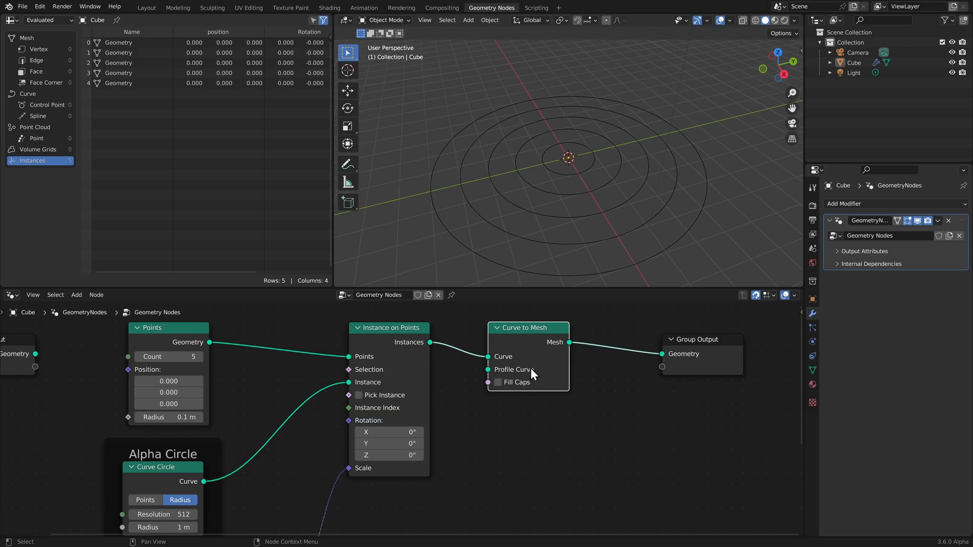
pyautogui.moveTo(511, 329); pyautogui.dragTo(499, 328)
pyautogui.click(506, 460)
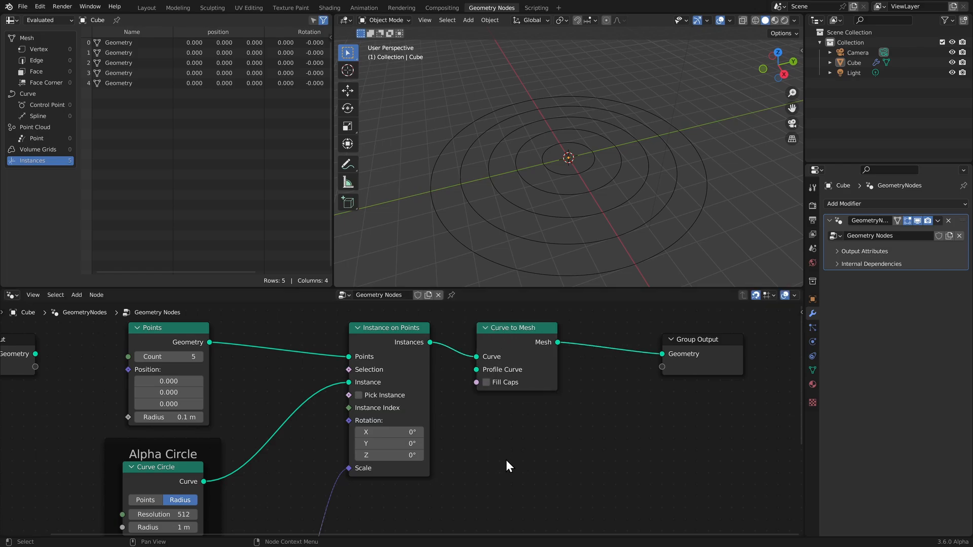
# - Add a second Curve Circle node below Instance on Points and wrap it in a frame labelled "Beta Circle"
pyautogui.moveTo(506, 461); pyautogui.dragTo(525, 422, button='middle')
pyautogui.hotkey('shift', 'a')
pyautogui.write('circle')
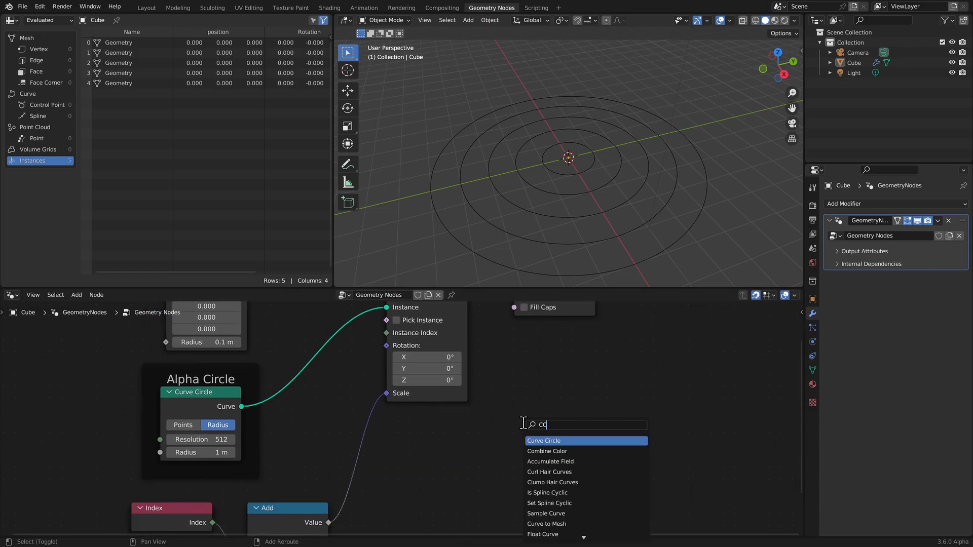
pyautogui.press('Return')
pyautogui.hotkey('ctrl', 'j')
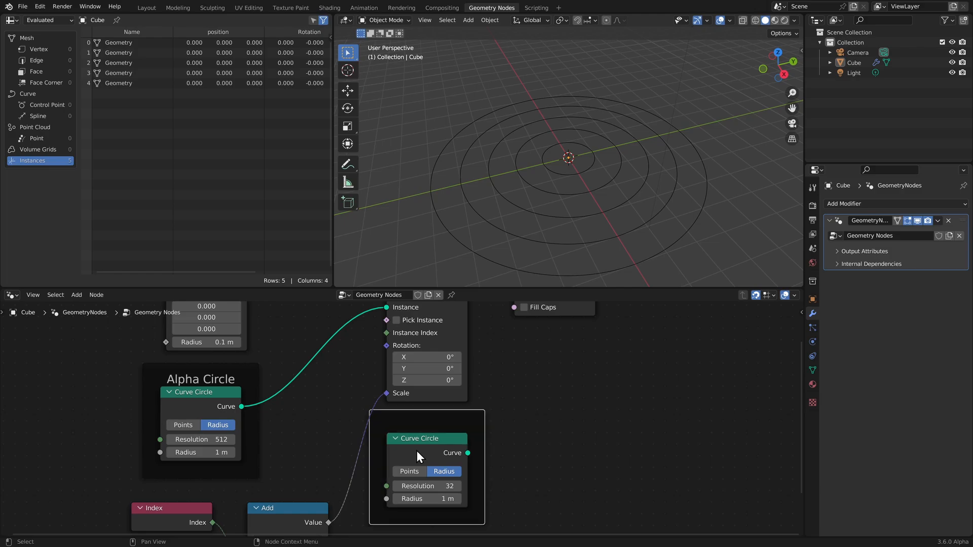
pyautogui.press('F2')
pyautogui.write('Beta')
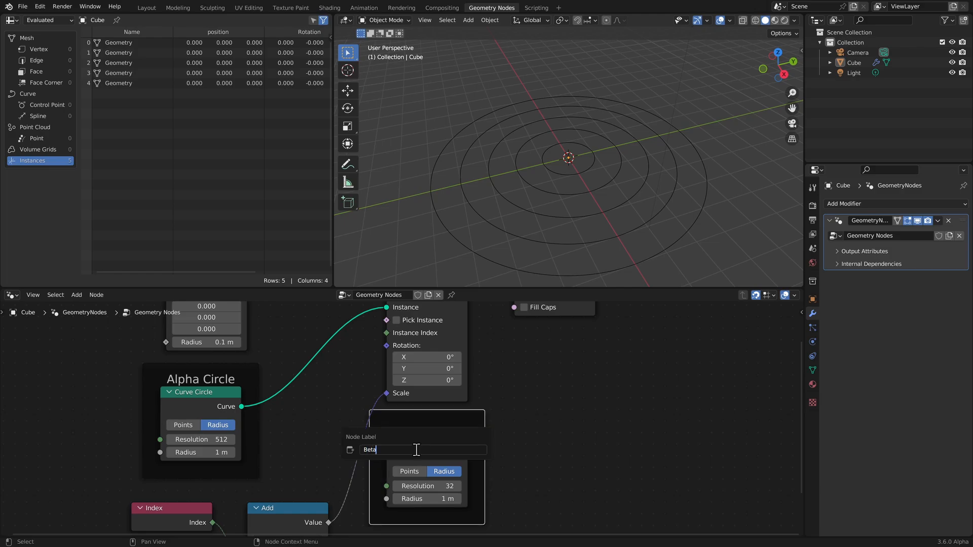
pyautogui.write(' Circle')
pyautogui.press('Return')
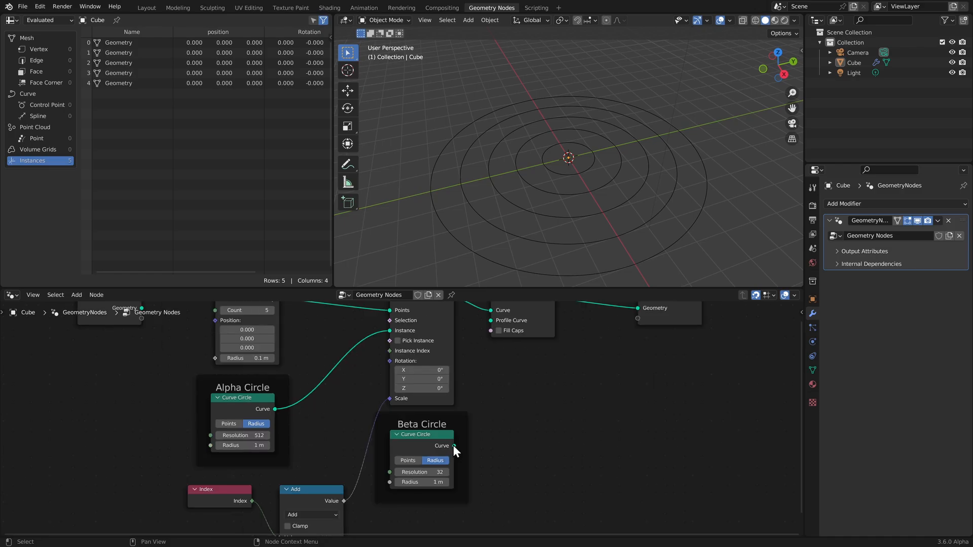
# - Connect the Beta Circle's Curve output to the Profile Curve input of Curve to Mesh and set its radius to 0.02 m
pyautogui.moveTo(454, 447); pyautogui.dragTo(499, 348)
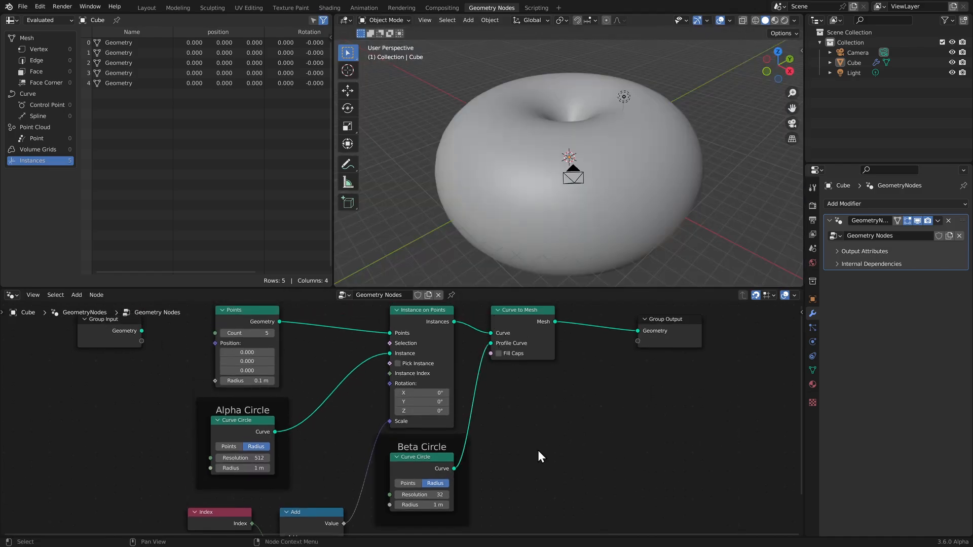
pyautogui.click(430, 505)
pyautogui.write('0.02')
pyautogui.press('Return')
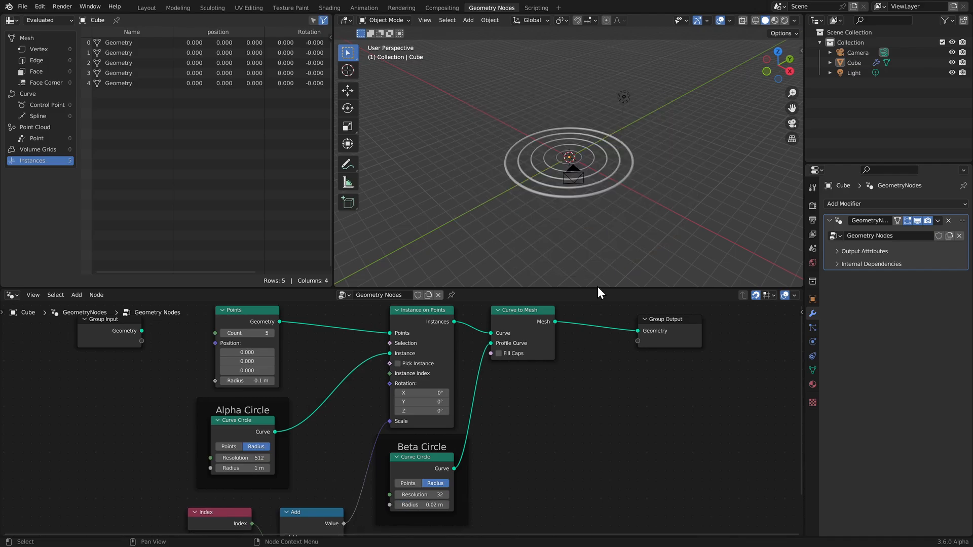
# - Set the Beta Circle's resolution to 3
pyautogui.scroll(2, 604, 187)
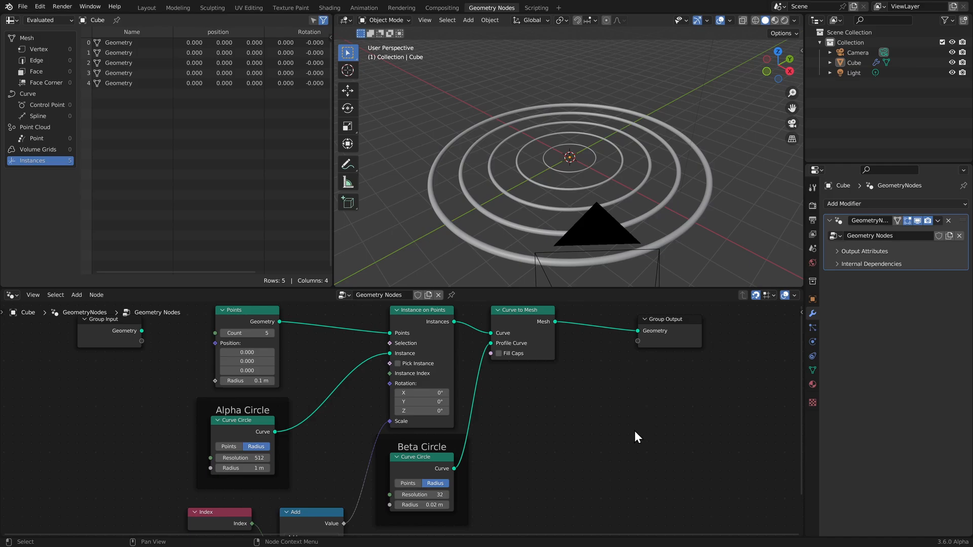
pyautogui.click(424, 494)
pyautogui.write('3')
pyautogui.press('Return')
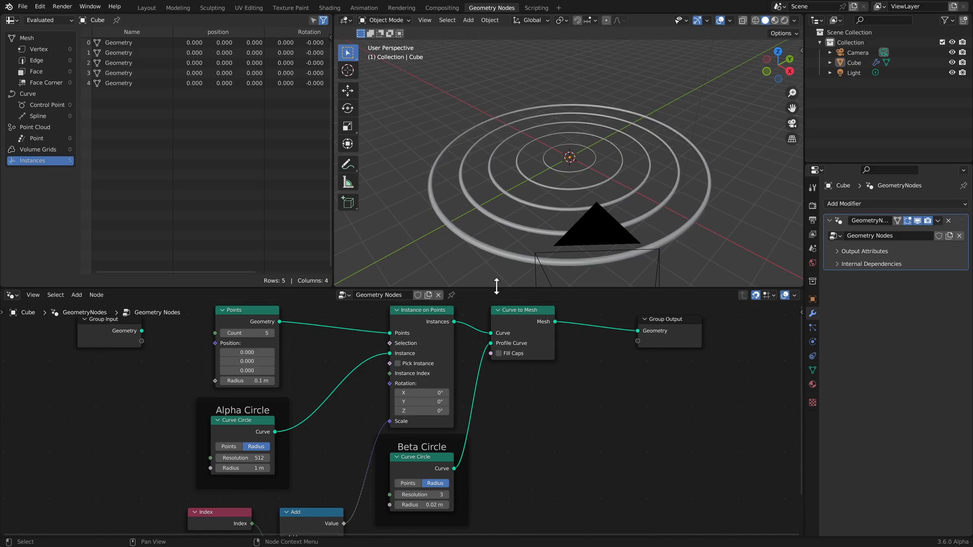
pyautogui.moveTo(537, 182); pyautogui.dragTo(589, 251, button='middle')
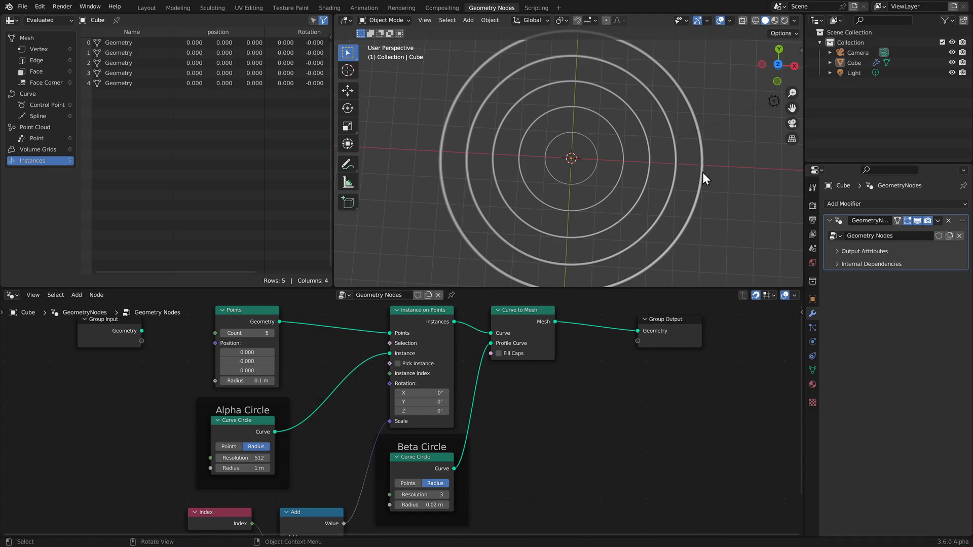
pyautogui.moveTo(271, 164); pyautogui.dragTo(273, 162, button='middle')
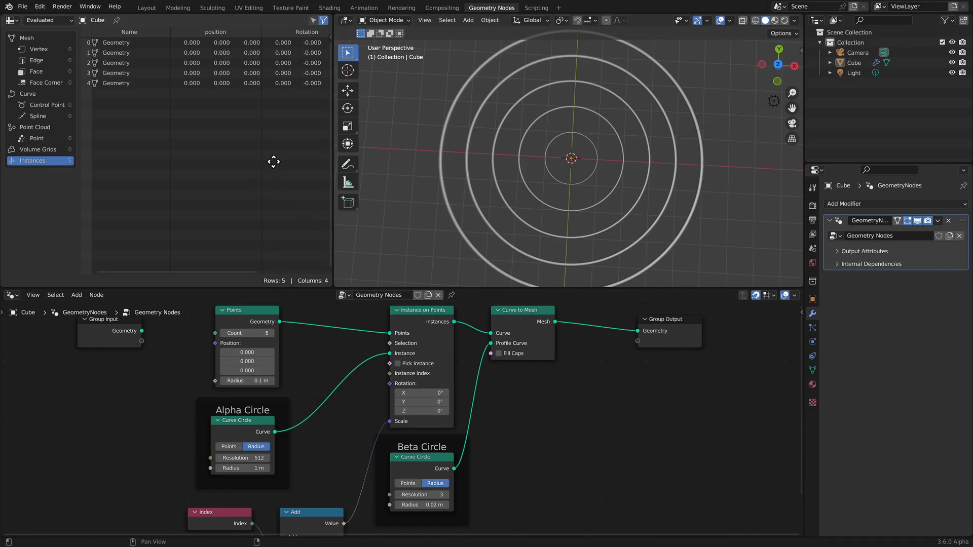
# - Insert a Realize Instances node between Instance on Points and Curve to Mesh, and align it with the neighbouring nodes
pyautogui.hotkey('shift', 'a')
pyautogui.write('re')
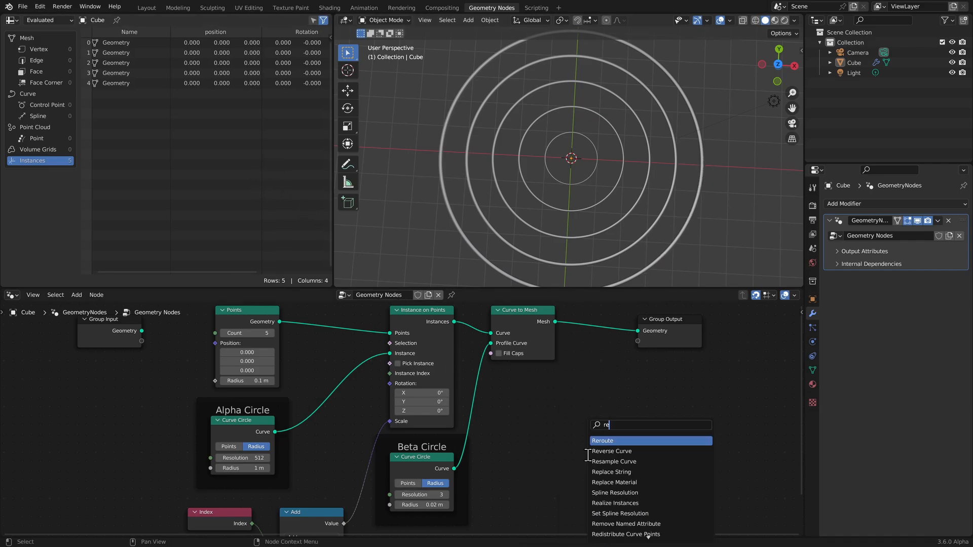
pyautogui.write('al')
pyautogui.press('Return')
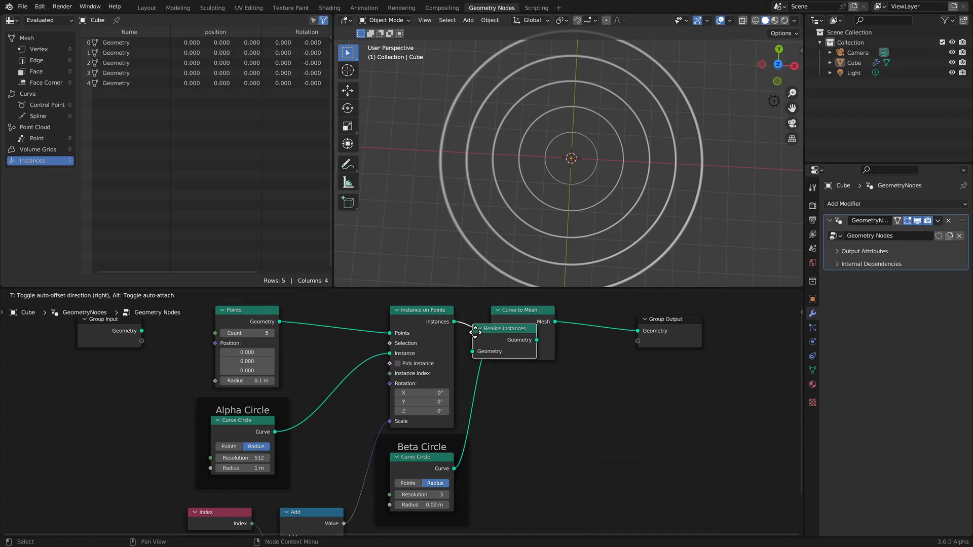
pyautogui.click(492, 322)
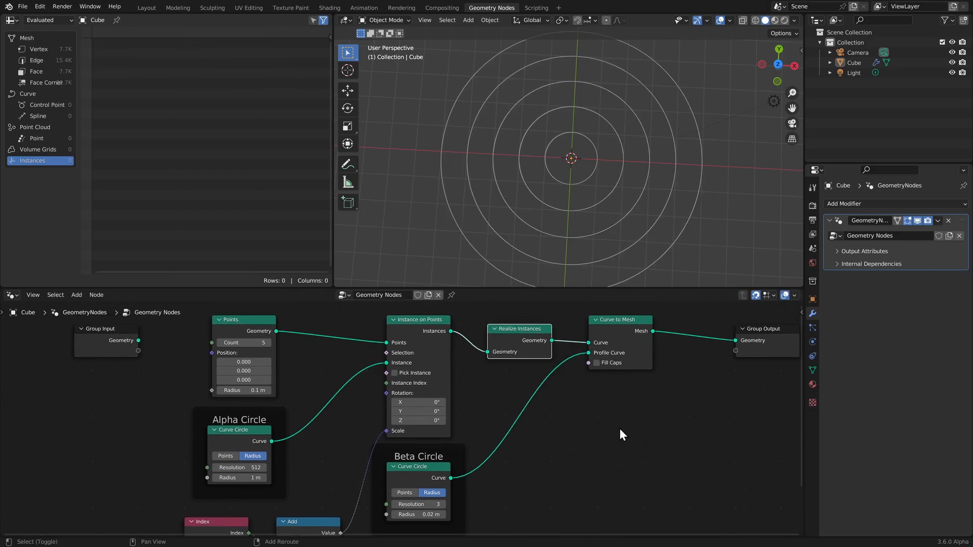
pyautogui.moveTo(508, 336); pyautogui.dragTo(508, 327)
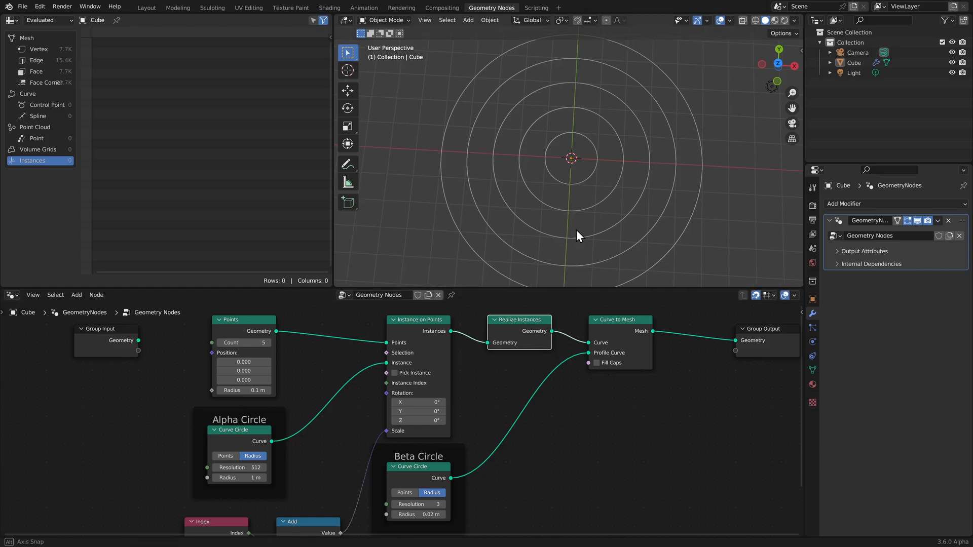
# - Examine the thickness of the rings in the viewport and review the whole node tree
pyautogui.moveTo(577, 230); pyautogui.dragTo(569, 139, button='middle')
pyautogui.scroll(4, 567, 199)
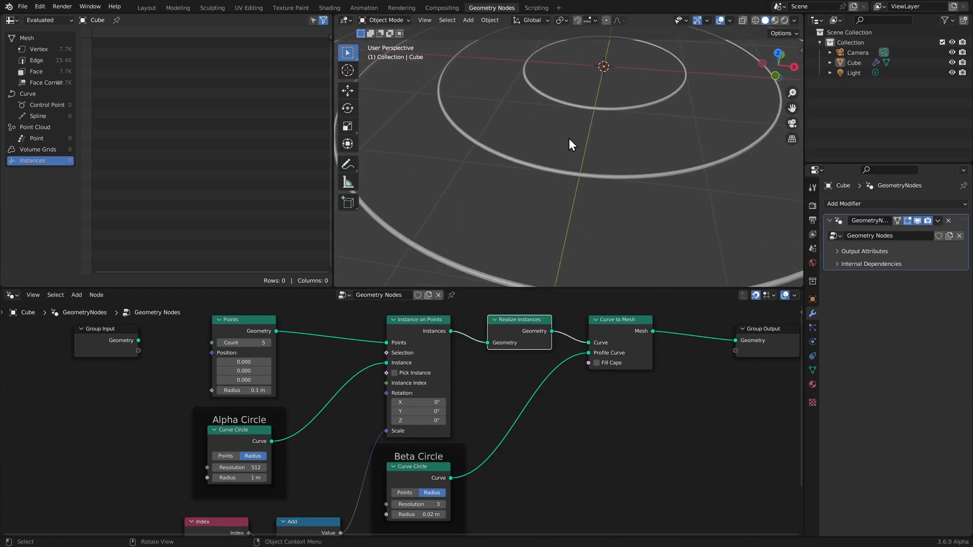
pyautogui.scroll(-6, 568, 145)
pyautogui.click(616, 449)
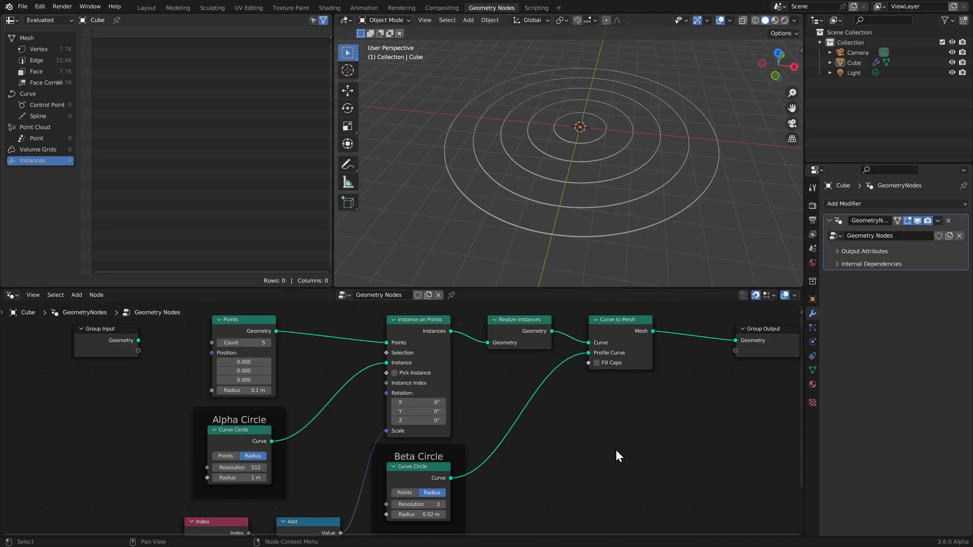
pyautogui.scroll(-1, 610, 453)
pyautogui.scroll(-1, 601, 454)
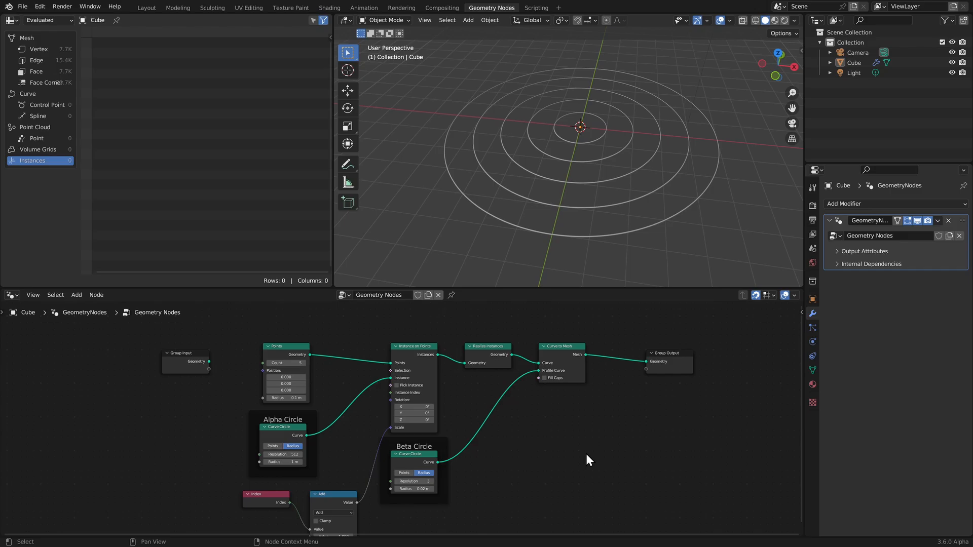
# - Insert a Set Curve Radius node between Realize Instances and Curve to Mesh
pyautogui.scroll(6, 551, 458)
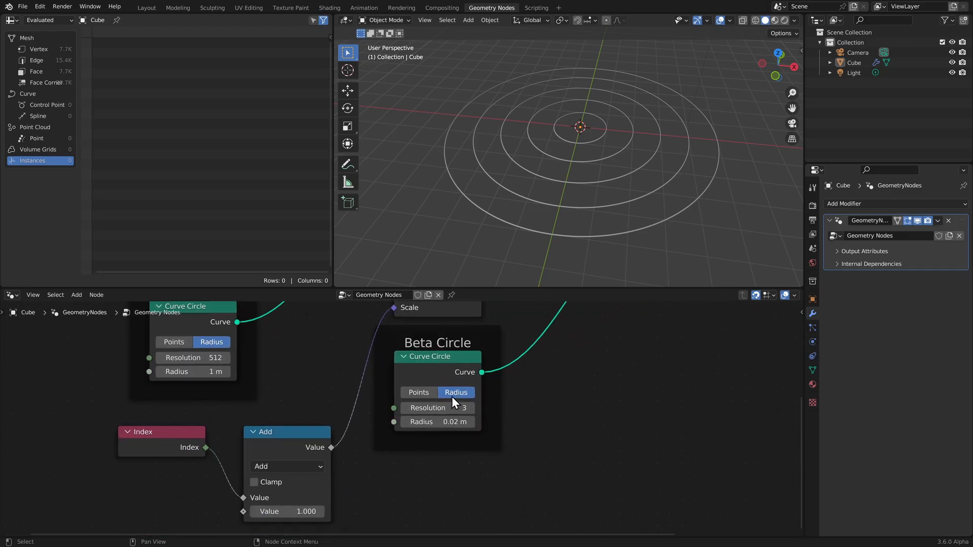
pyautogui.scroll(-5, 405, 403)
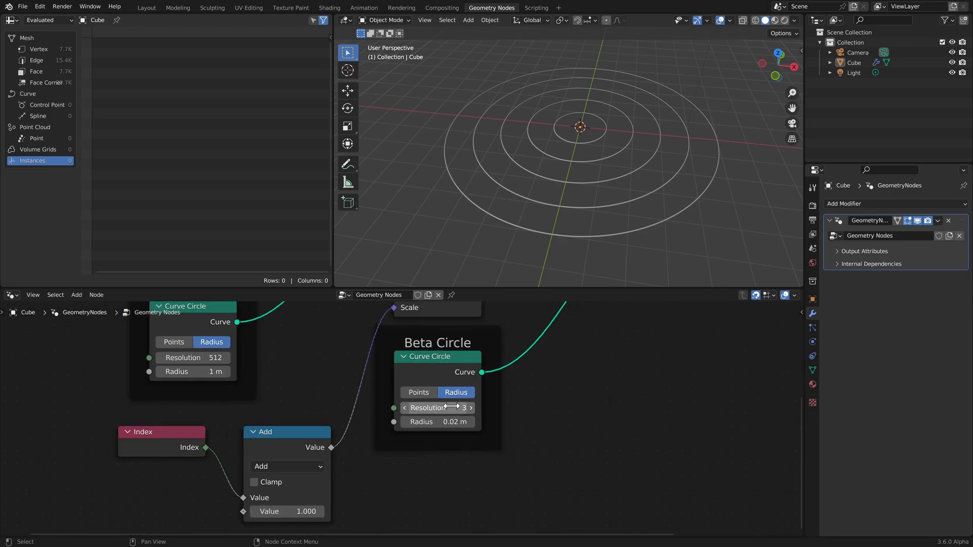
pyautogui.moveTo(545, 360); pyautogui.dragTo(478, 392, button='middle')
pyautogui.hotkey('shift', 'a')
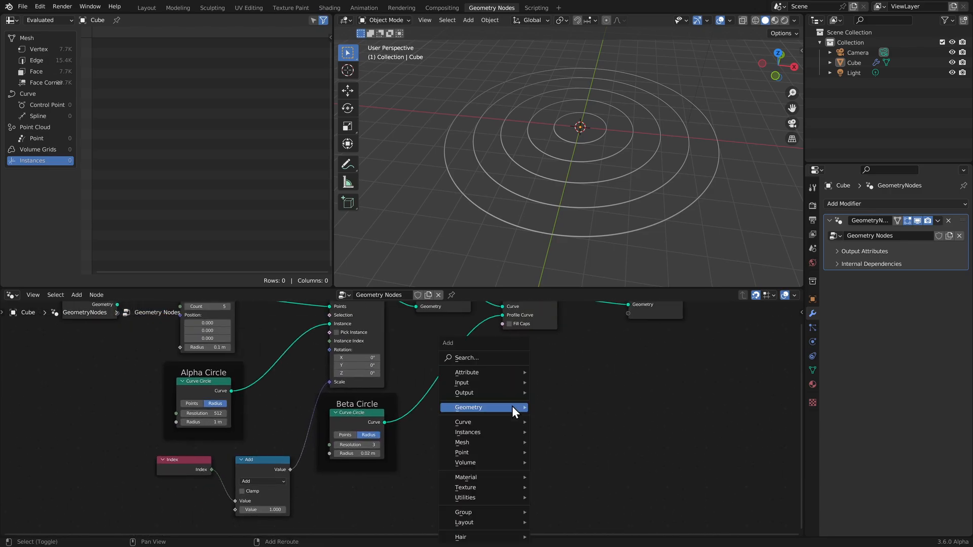
pyautogui.write('sset cur')
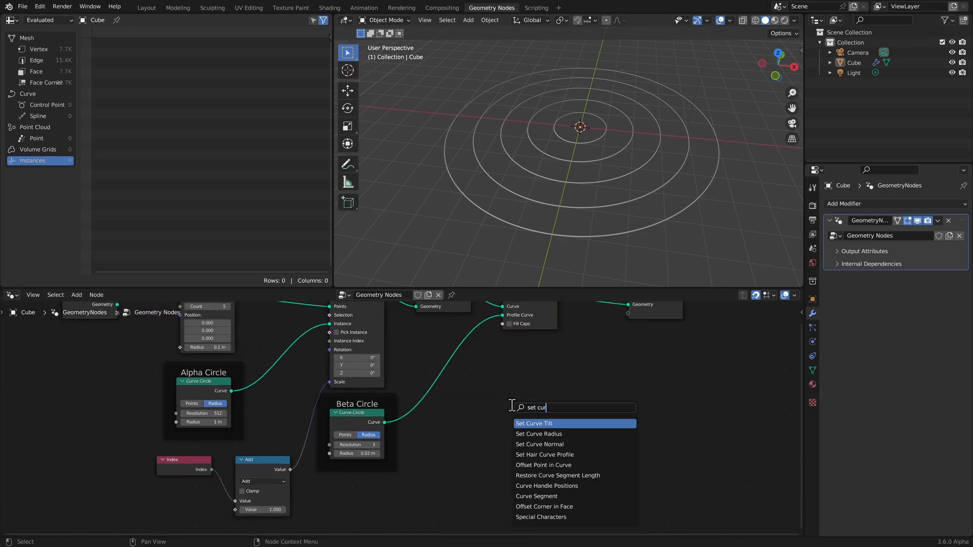
pyautogui.press('Return')
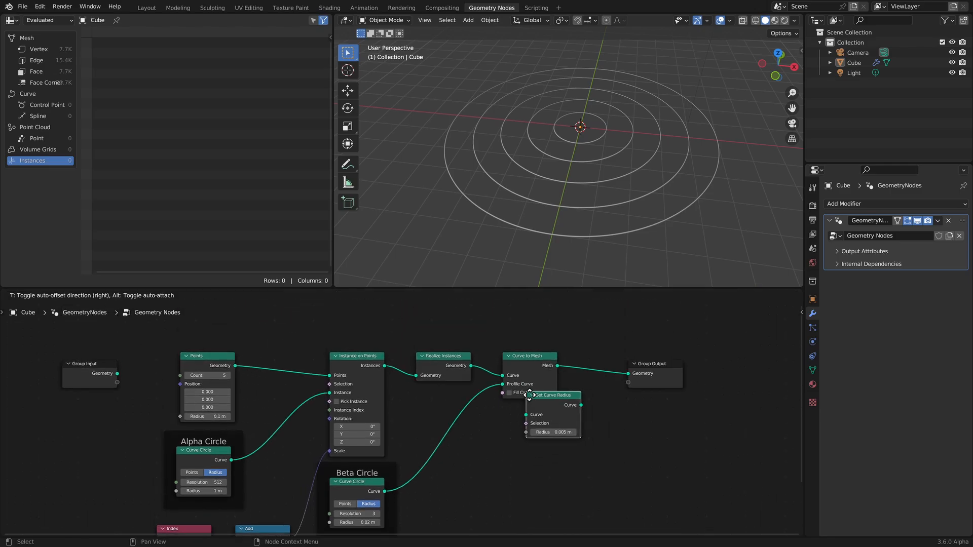
pyautogui.click(474, 361)
# - Set the Set Curve Radius node's radius to 1.9 m and raise it further to 4.3 m
pyautogui.scroll(3, 567, 377)
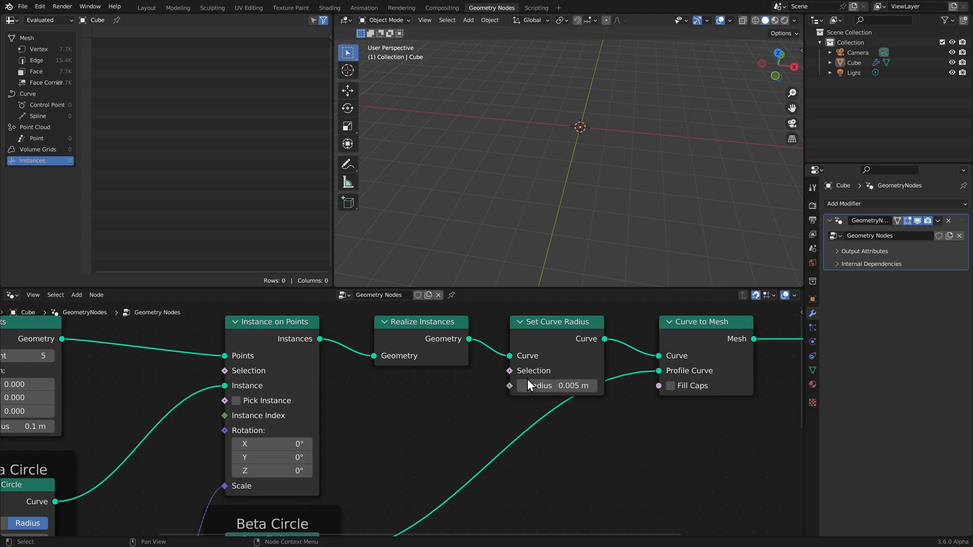
pyautogui.moveTo(510, 357)
pyautogui.click(557, 386)
pyautogui.write('1.9')
pyautogui.press('Return')
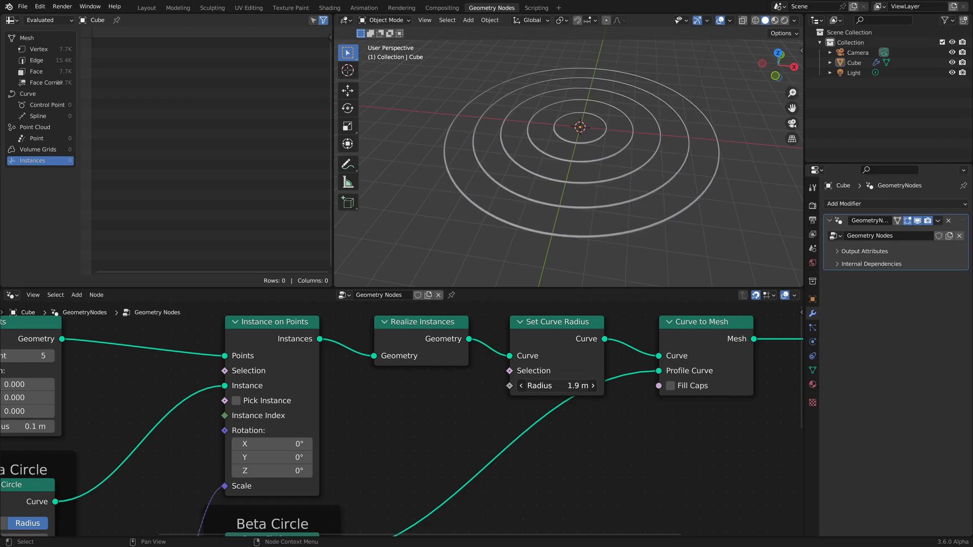
pyautogui.moveTo(562, 386)
pyautogui.mouseDown()
pyautogui.moveTo(588, 386)
pyautogui.moveTo(568, 386)
pyautogui.mouseUp()
pyautogui.scroll(-3, 579, 433)
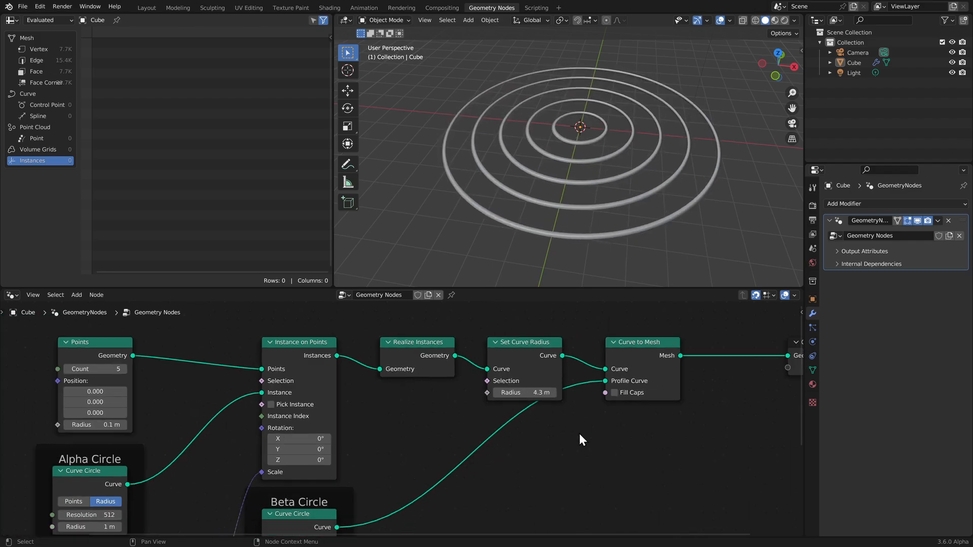
# - Add an Image input node in the empty area below the existing node tree
pyautogui.scroll(-2, 580, 433)
pyautogui.keyDown('shift'); pyautogui.moveTo(504, 470); pyautogui.dragTo(565, 384, button='middle'); pyautogui.keyUp('shift')
pyautogui.scroll(-2, 565, 384)
pyautogui.keyDown('shift'); pyautogui.moveTo(522, 426); pyautogui.dragTo(568, 340, button='middle'); pyautogui.keyUp('shift')
pyautogui.keyDown('shift'); pyautogui.moveTo(532, 449); pyautogui.dragTo(583, 366, button='middle'); pyautogui.keyUp('shift')
pyautogui.keyDown('shift'); pyautogui.moveTo(506, 425); pyautogui.dragTo(535, 420, button='middle'); pyautogui.keyUp('shift')
pyautogui.hotkey('shift', 'a')
pyautogui.write('s')
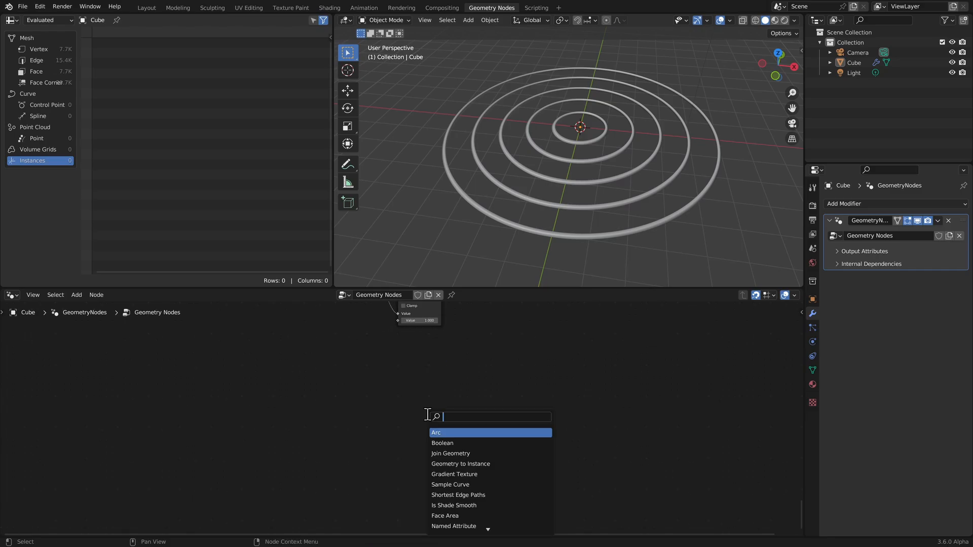
pyautogui.write('image')
pyautogui.press('Return')
# - Add an Image Texture node and place it well to the right of the Image node
pyautogui.hotkey('shift', 'a')
pyautogui.write('im')
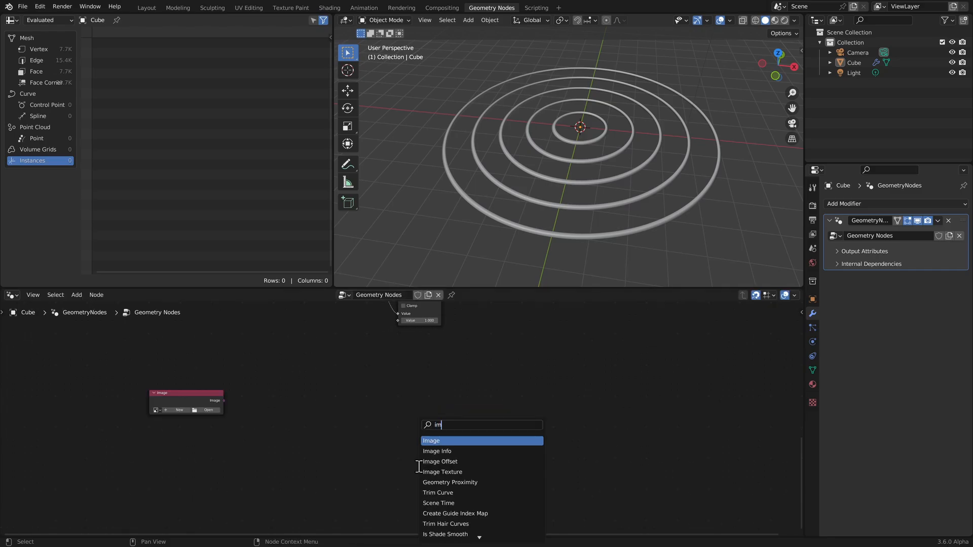
pyautogui.write('ag')
pyautogui.press('Down')
pyautogui.press('Down')
pyautogui.press('Down')
pyautogui.press('Return')
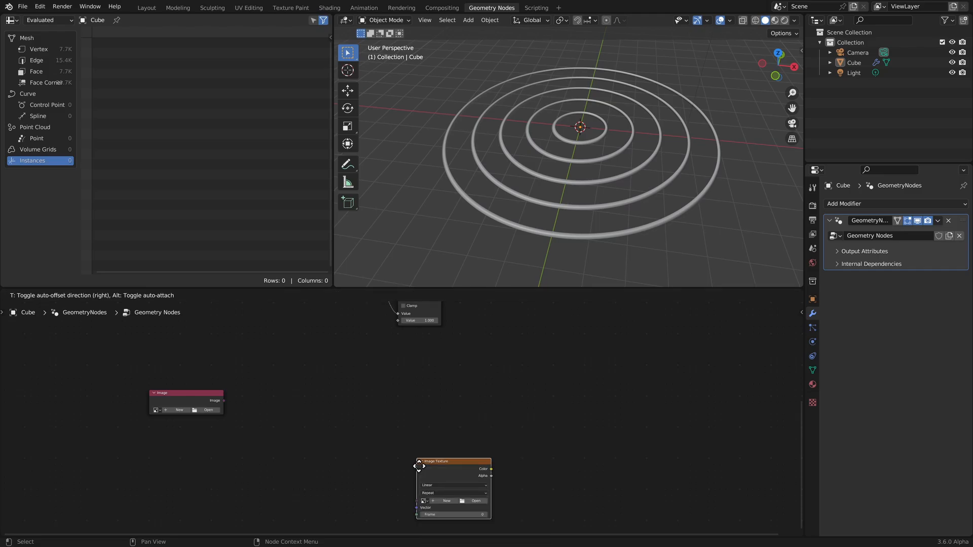
pyautogui.press('Escape')
# - Add the Image Offset group node between the Image and Image Texture nodes
pyautogui.hotkey('shift', 'a')
pyautogui.write('image')
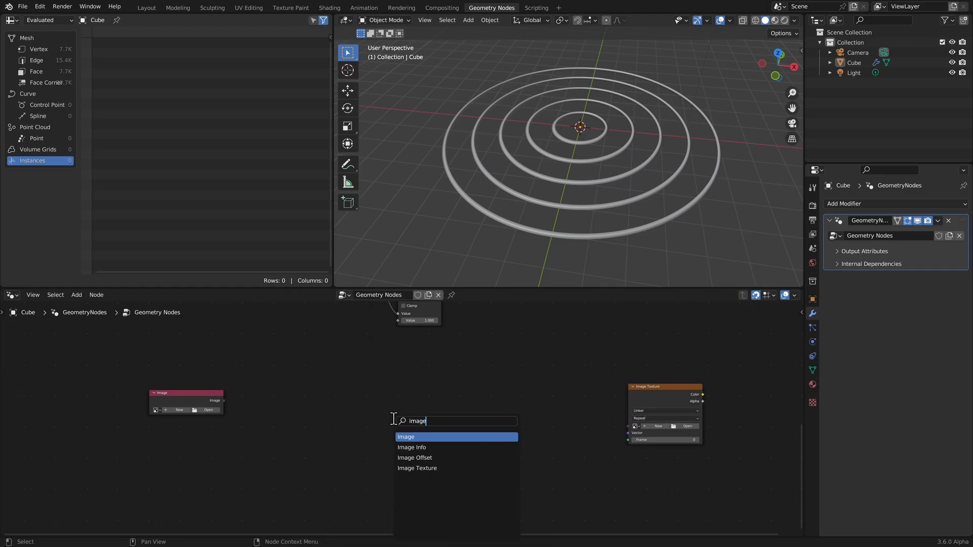
pyautogui.press('Down')
pyautogui.press('Down')
pyautogui.press('Return')
pyautogui.click(394, 418)
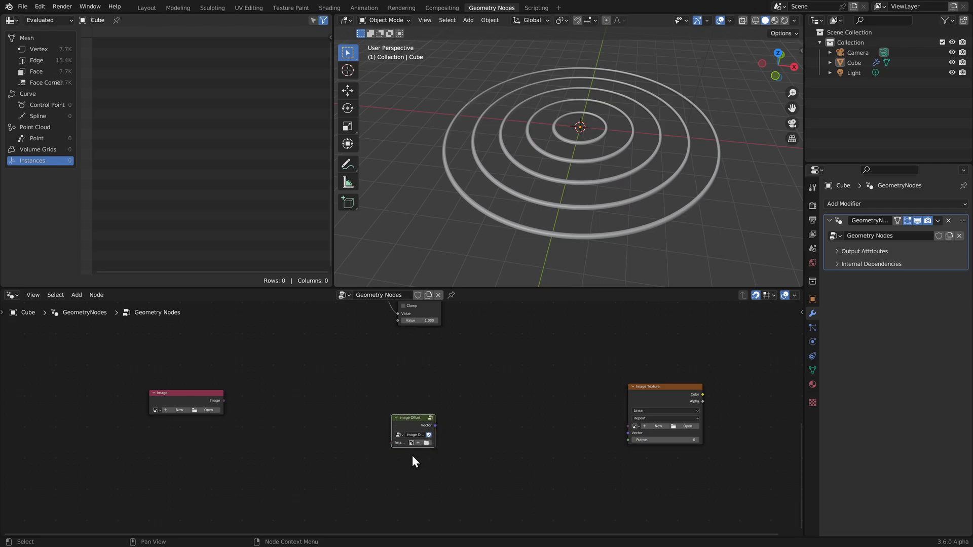
pyautogui.scroll(5, 403, 464)
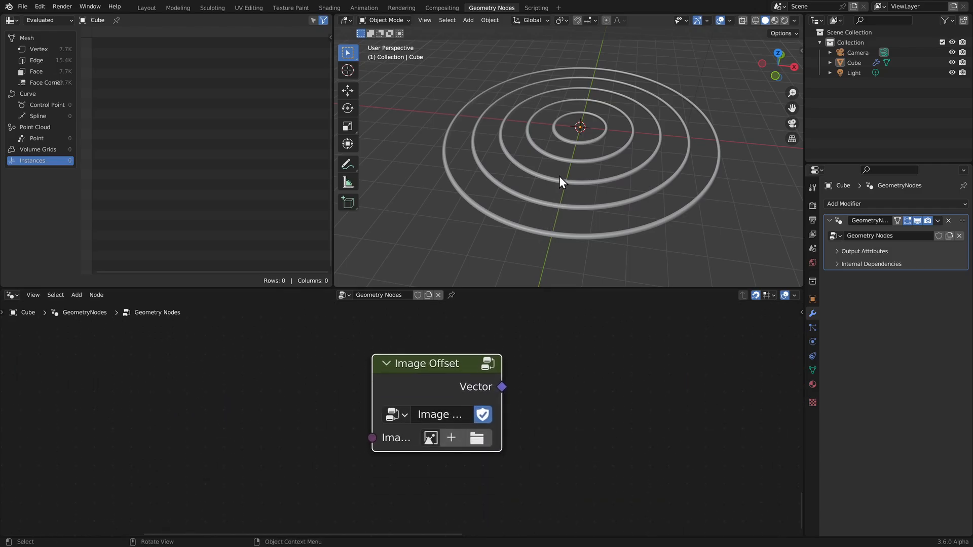
# - View the rings from the top, annotate a freehand square extending from the origin, and erase the annotation
pyautogui.press('KP_7')
pyautogui.scroll(-2, 560, 176)
pyautogui.keyDown('shift'); pyautogui.moveTo(607, 92); pyautogui.dragTo(571, 185, button='middle'); pyautogui.keyUp('shift')
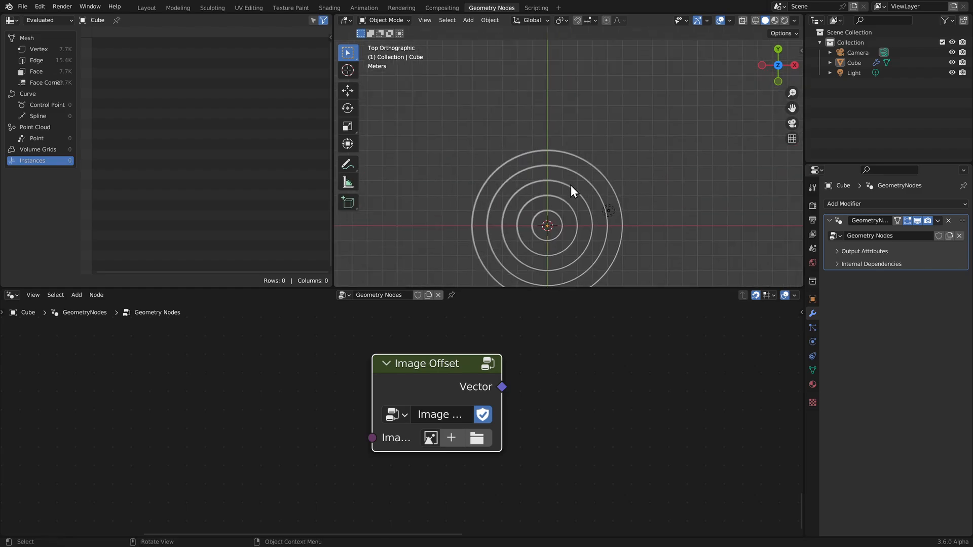
pyautogui.moveTo(547, 226)
pyautogui.mouseDown()
pyautogui.moveTo(547, 128)
pyautogui.moveTo(651, 91)
pyautogui.moveTo(699, 226)
pyautogui.moveTo(549, 223)
pyautogui.mouseUp()
pyautogui.moveTo(618, 155); pyautogui.dragTo(619, 154)
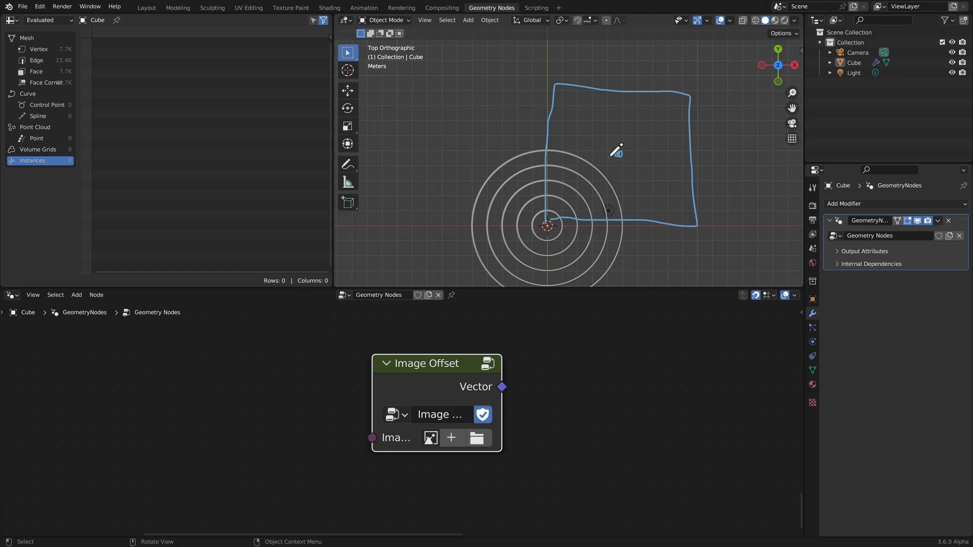
pyautogui.moveTo(610, 157); pyautogui.dragTo(558, 153)
pyautogui.moveTo(669, 92)
pyautogui.keyDown('ctrl'); pyautogui.mouseDown()
pyautogui.moveTo(586, 86)
pyautogui.moveTo(590, 157)
pyautogui.moveTo(702, 227)
pyautogui.moveTo(632, 170)
pyautogui.mouseUp(); pyautogui.keyUp('ctrl')
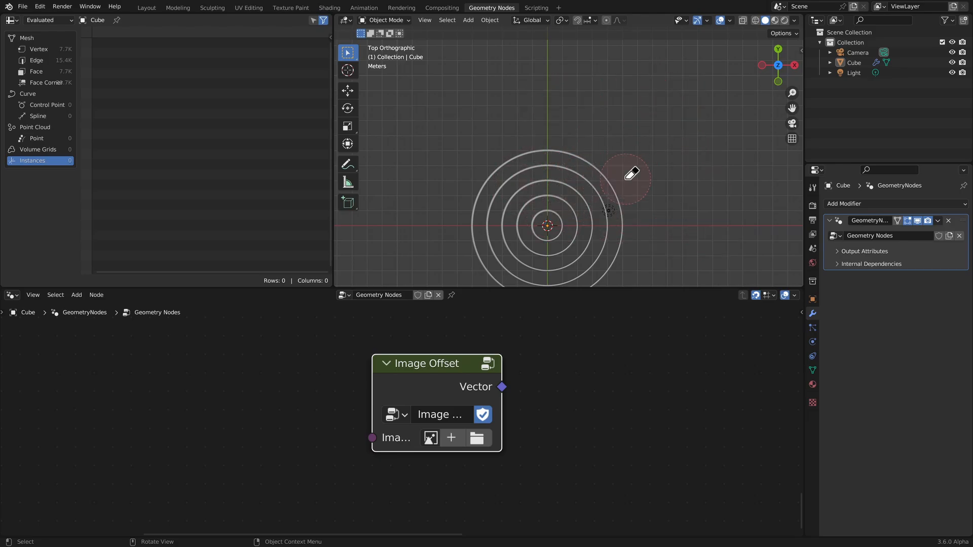
# - Copy the nodes between Group Input and Group Output inside Image Offset into the main tree and delete the group node
pyautogui.press('Tab')
pyautogui.press('Home')
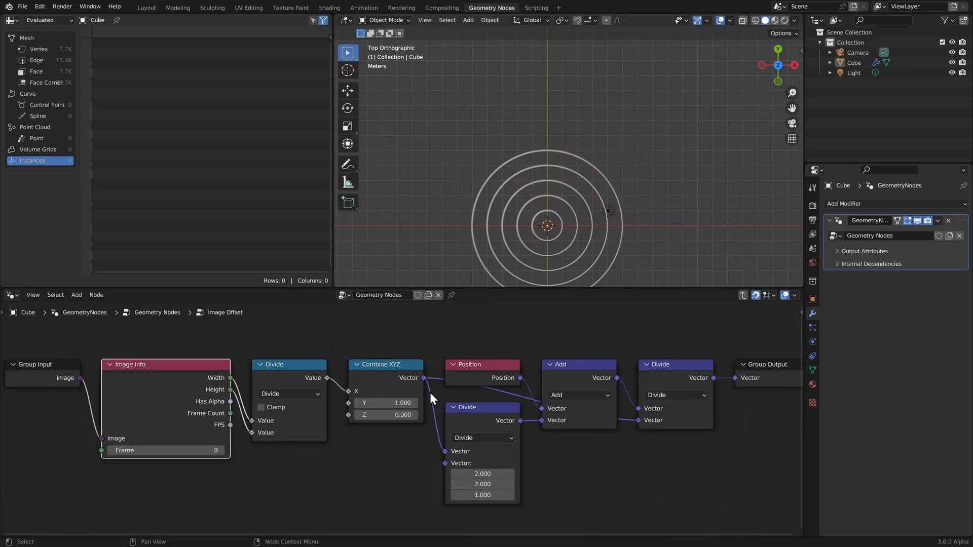
pyautogui.moveTo(238, 342); pyautogui.dragTo(592, 497)
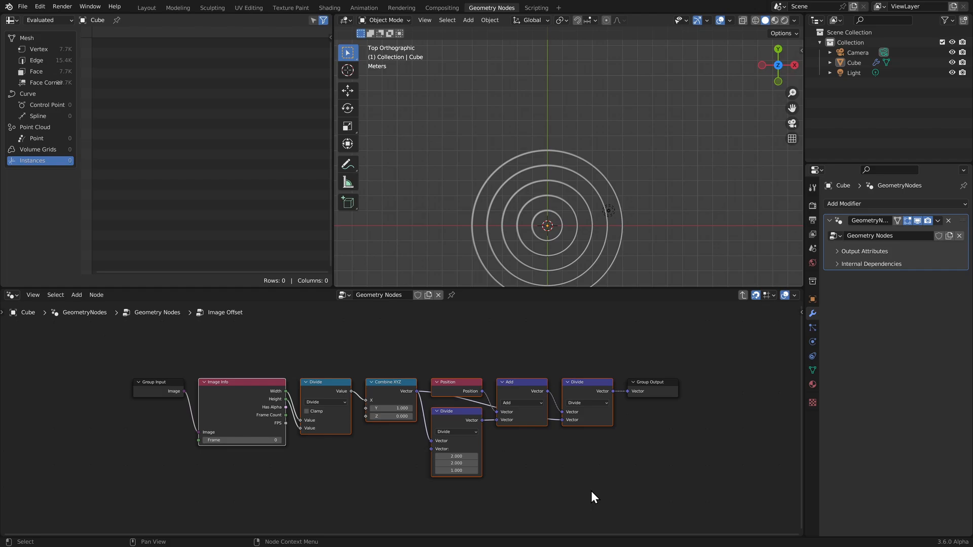
pyautogui.press('Tab')
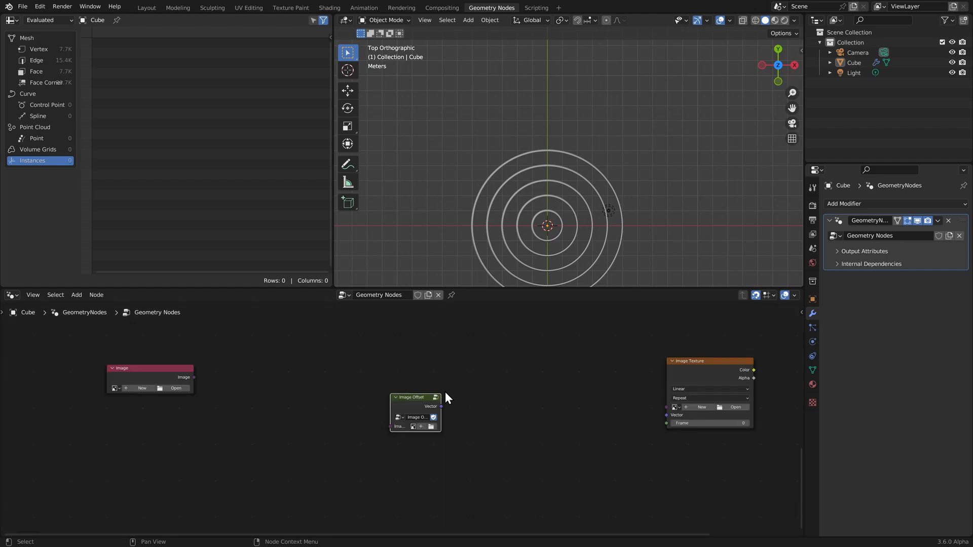
pyautogui.hotkey('ctrl', 'v')
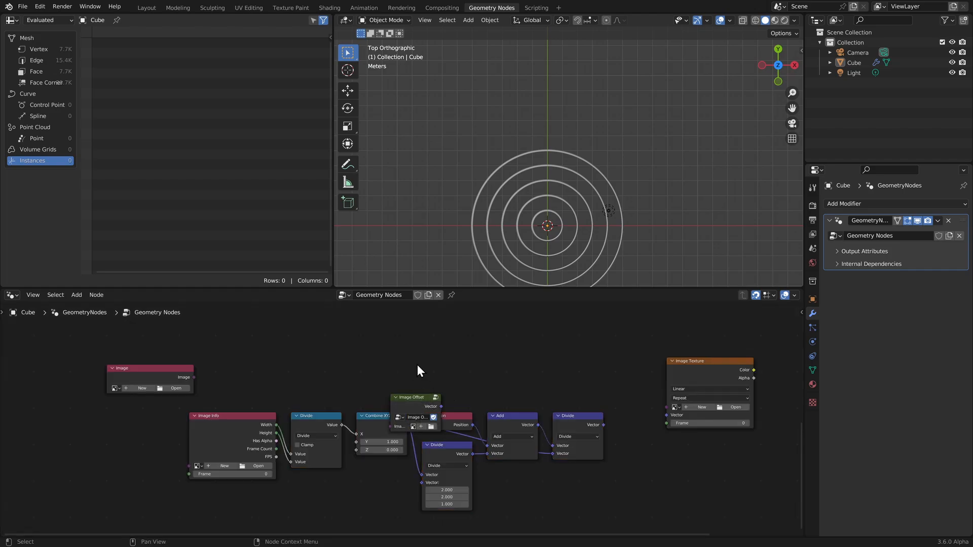
pyautogui.press('x')
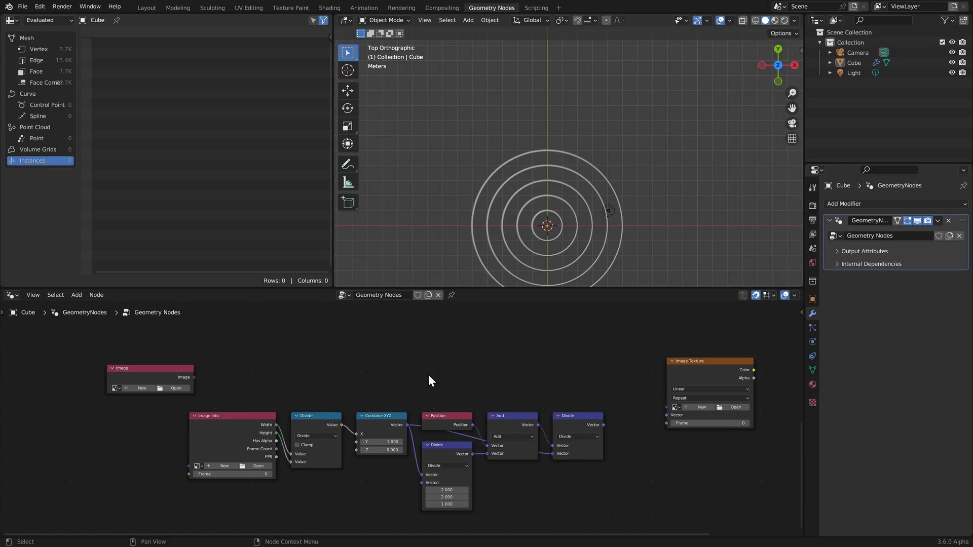
# - Load mona-lisa-c-1503-1519.jpg into the Image node
pyautogui.scroll(5, 428, 375)
pyautogui.keyDown('shift'); pyautogui.moveTo(127, 406); pyautogui.dragTo(470, 433, button='middle'); pyautogui.keyUp('shift')
pyautogui.click(330, 386)
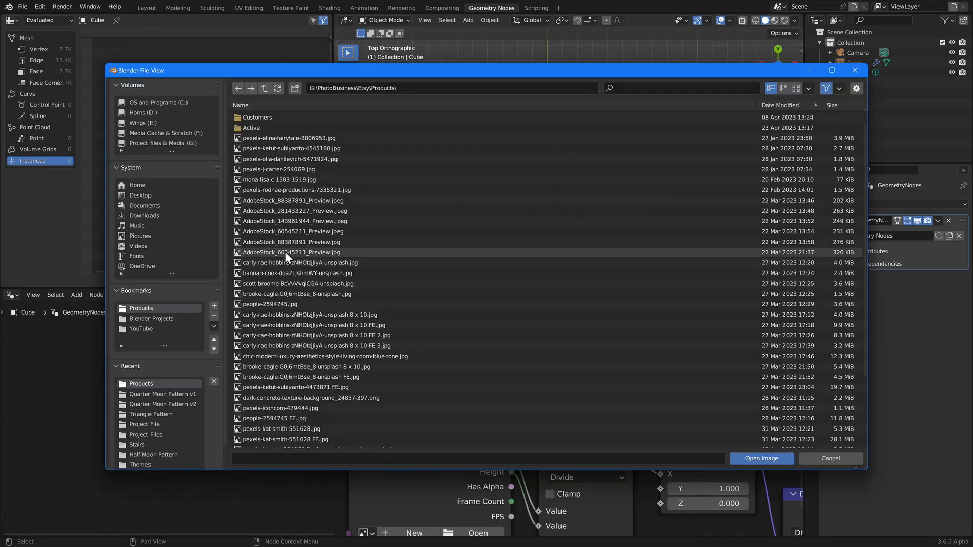
pyautogui.doubleClick(275, 180)
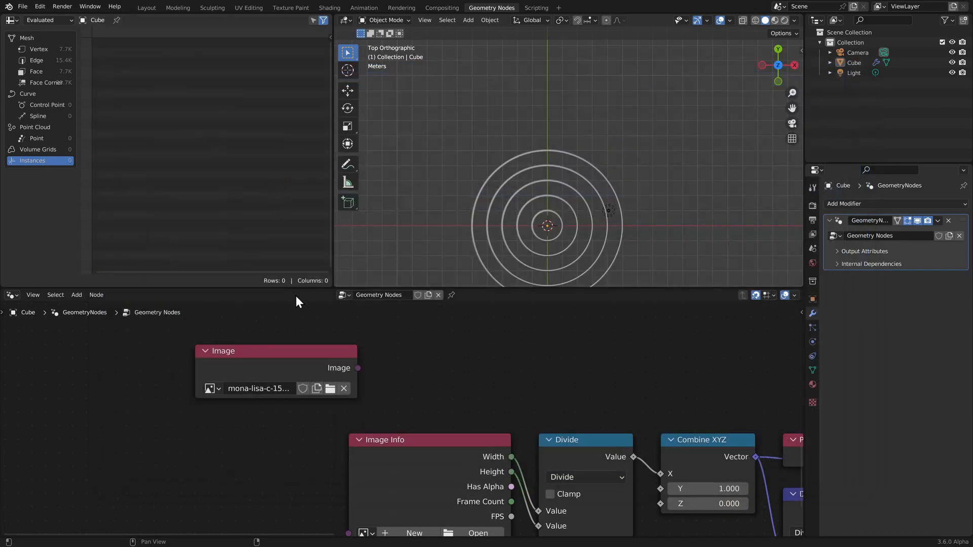
pyautogui.scroll(-10, 437, 387)
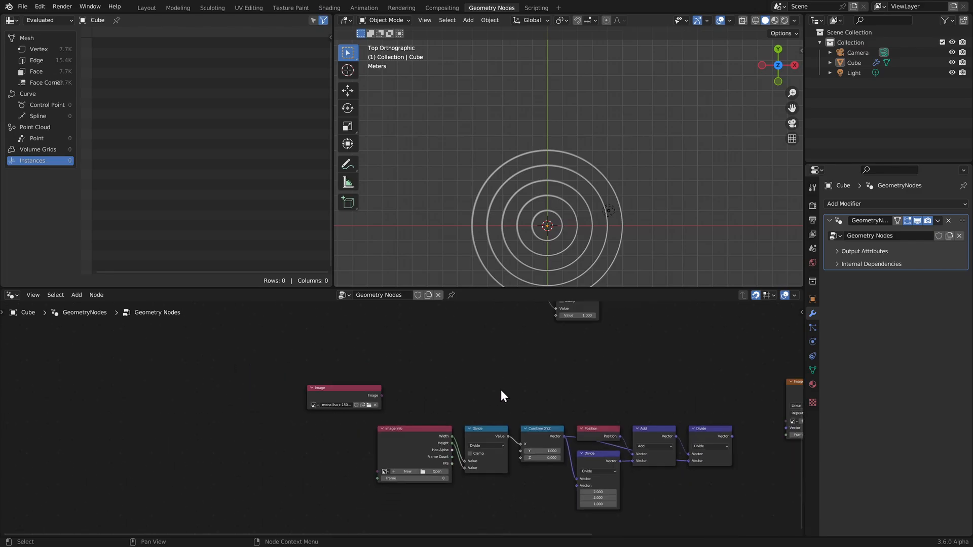
# - Connect the Image node's output to the Image inputs of both Image Info and Image Texture
pyautogui.keyDown('shift'); pyautogui.moveTo(549, 387); pyautogui.dragTo(463, 385, button='middle'); pyautogui.keyUp('shift')
pyautogui.scroll(2, 355, 384)
pyautogui.moveTo(226, 385); pyautogui.dragTo(275, 454)
pyautogui.keyDown('shift'); pyautogui.moveTo(385, 412); pyautogui.dragTo(329, 412, button='middle'); pyautogui.keyUp('shift')
pyautogui.keyDown('alt'); pyautogui.moveTo(144, 375); pyautogui.dragTo(712, 381, button='right'); pyautogui.keyUp('alt')
pyautogui.scroll(8, 642, 452)
pyautogui.keyDown('shift'); pyautogui.moveTo(642, 452); pyautogui.dragTo(461, 443, button='middle'); pyautogui.keyUp('shift')
pyautogui.scroll(1, 461, 445)
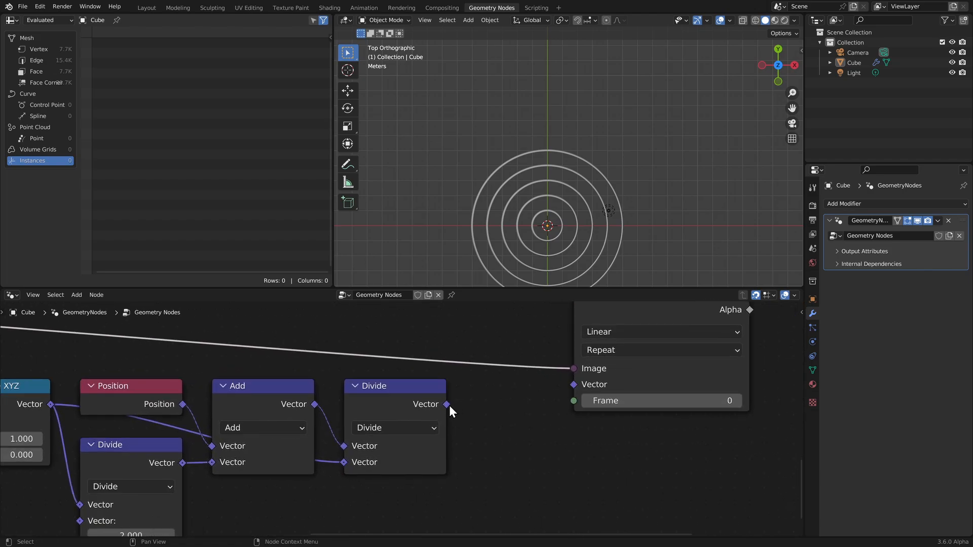
# - Connect the last Divide's Vector output to Image Texture's Vector, and the texture's Color to the Radius of Set Curve Radius
pyautogui.moveTo(447, 404); pyautogui.dragTo(451, 378)
pyautogui.scroll(-4, 543, 449)
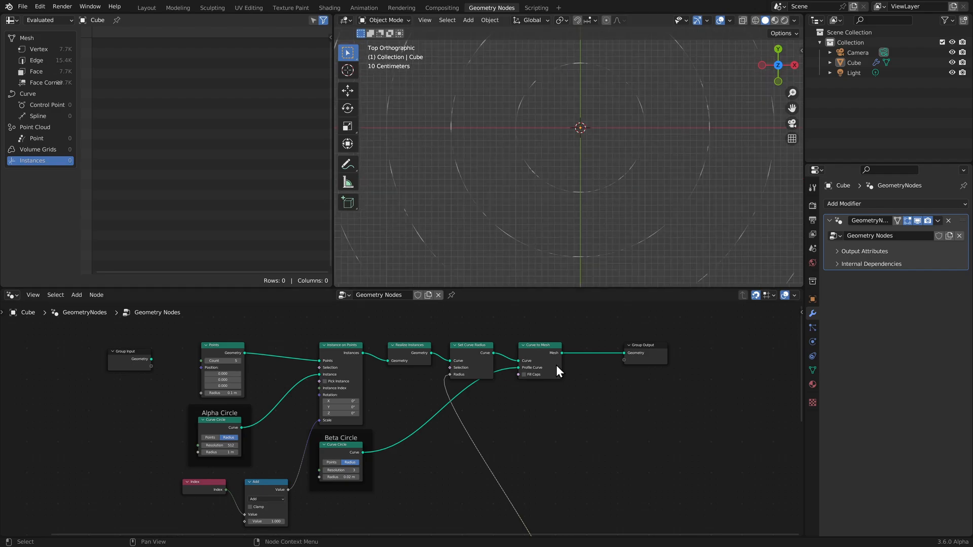
# - Set the Beta Circle's radius to 0.2 m and check the rings in the viewport
pyautogui.scroll(-3, 553, 405)
pyautogui.scroll(4, 485, 446)
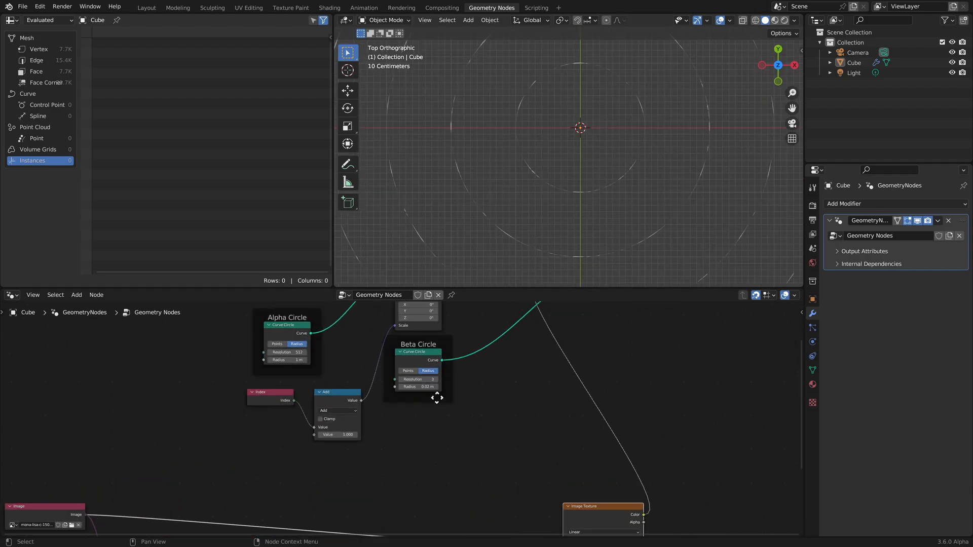
pyautogui.doubleClick(419, 388)
pyautogui.write('0.2')
pyautogui.press('Return')
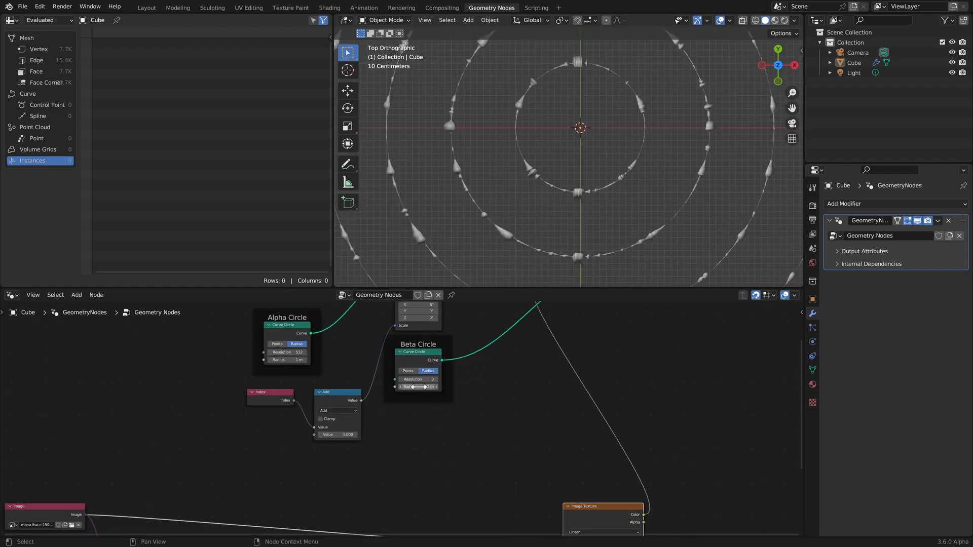
pyautogui.scroll(-5, 527, 132)
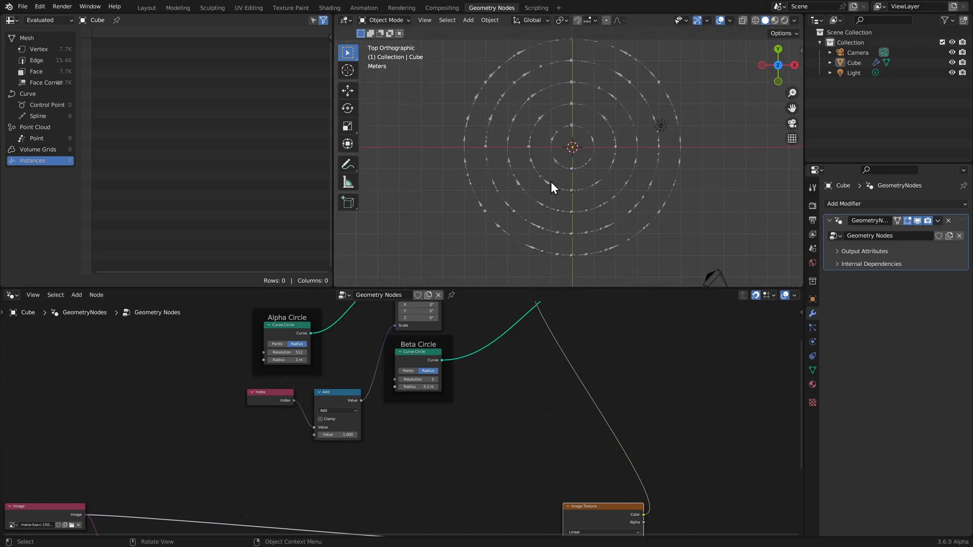
pyautogui.moveTo(552, 183); pyautogui.dragTo(539, 148, button='middle')
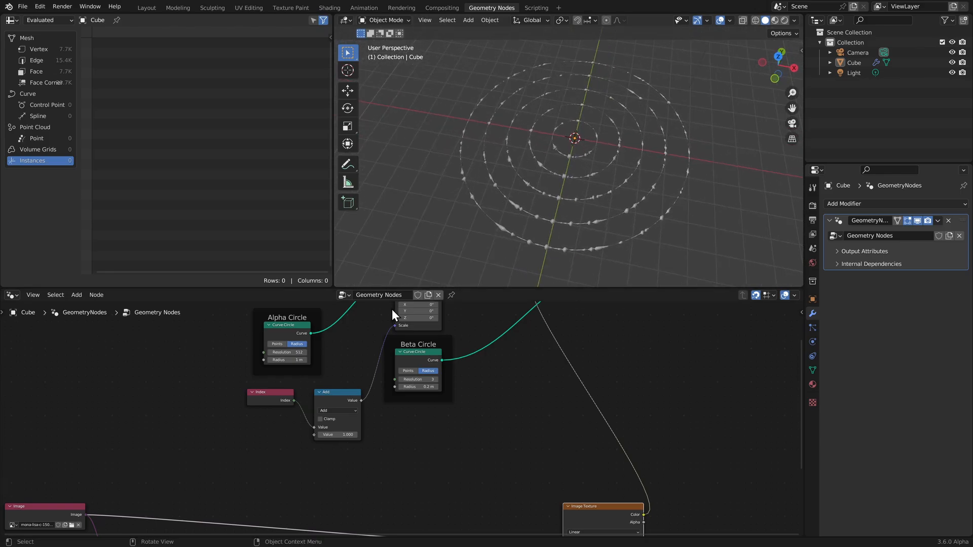
# - Set the Points node's count to 100
pyautogui.moveTo(302, 329); pyautogui.dragTo(313, 480, button='middle')
pyautogui.scroll(5, 317, 379)
pyautogui.click(290, 356)
pyautogui.write('1')
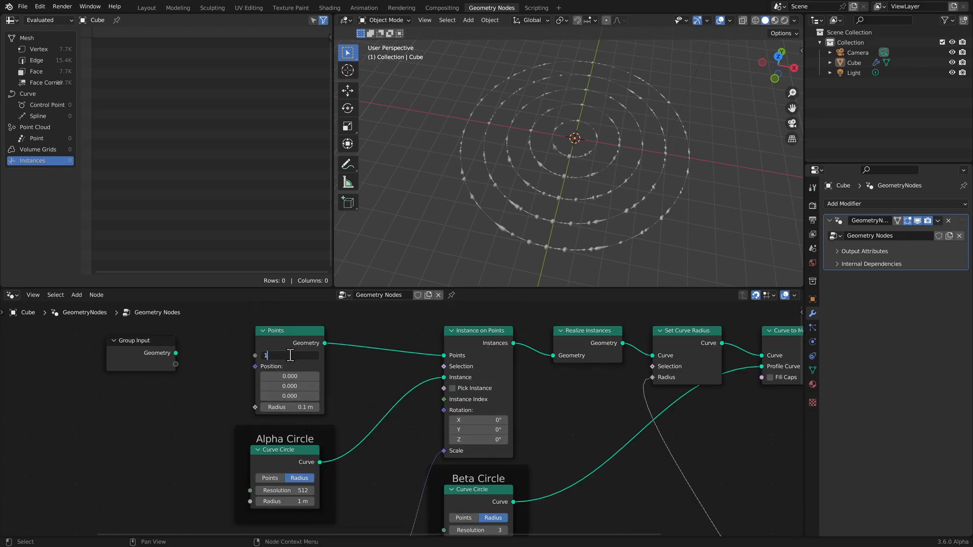
pyautogui.write('00')
pyautogui.press('Return')
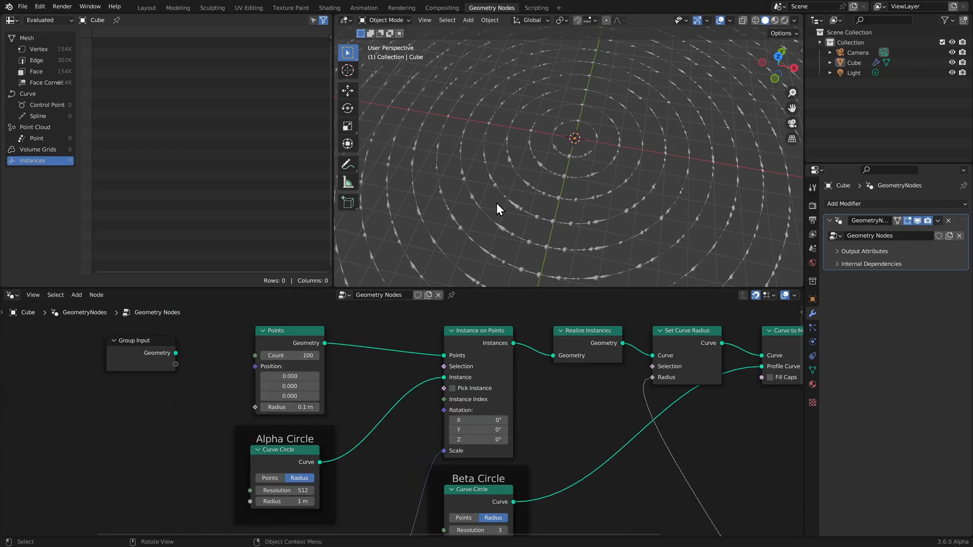
# - Set the Alpha Circle's radius to 0.01 m
pyautogui.moveTo(405, 418); pyautogui.dragTo(401, 352, button='middle')
pyautogui.click(282, 434)
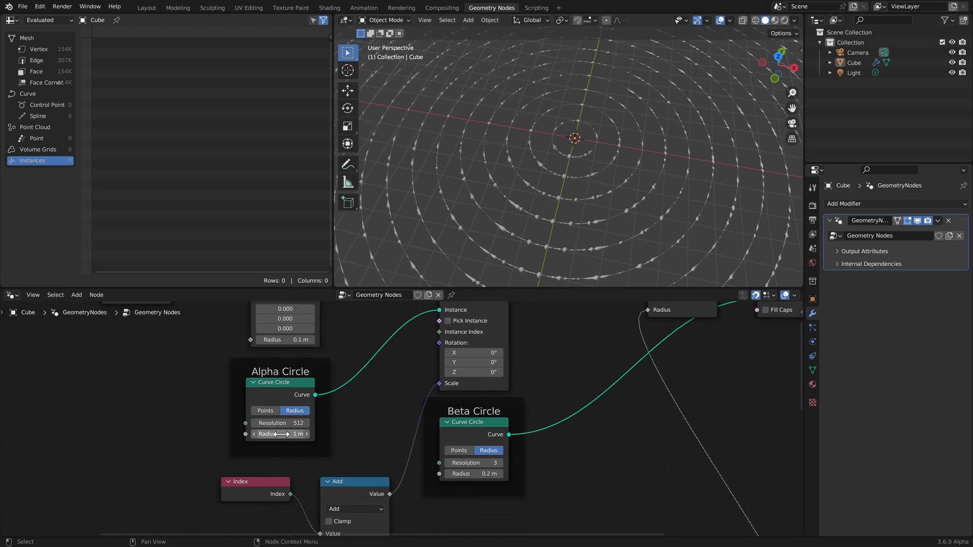
pyautogui.press('BackSpace')
pyautogui.write('0.0')
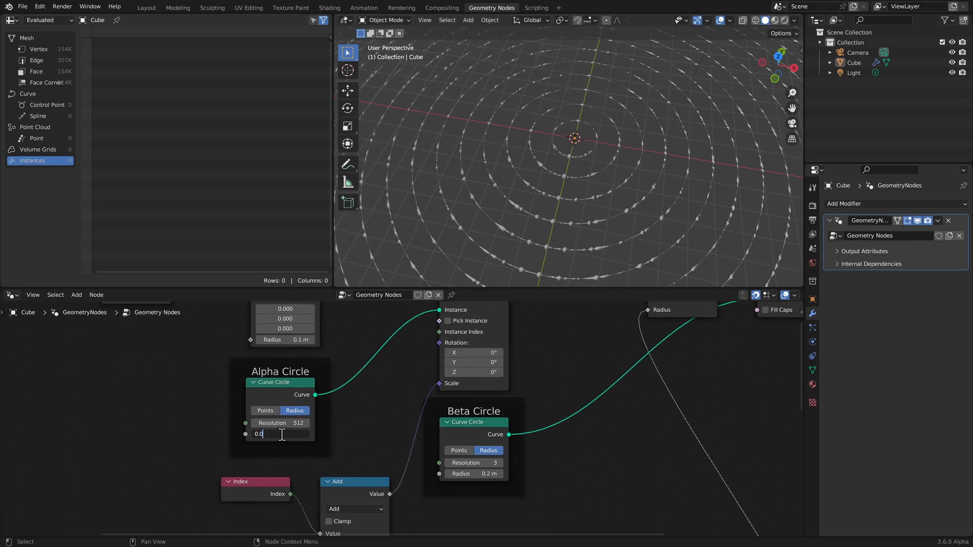
pyautogui.write('1')
pyautogui.press('Return')
# - Set the Beta Circle's radius to 0.01 m and view the rings from directly above
pyautogui.click(471, 475)
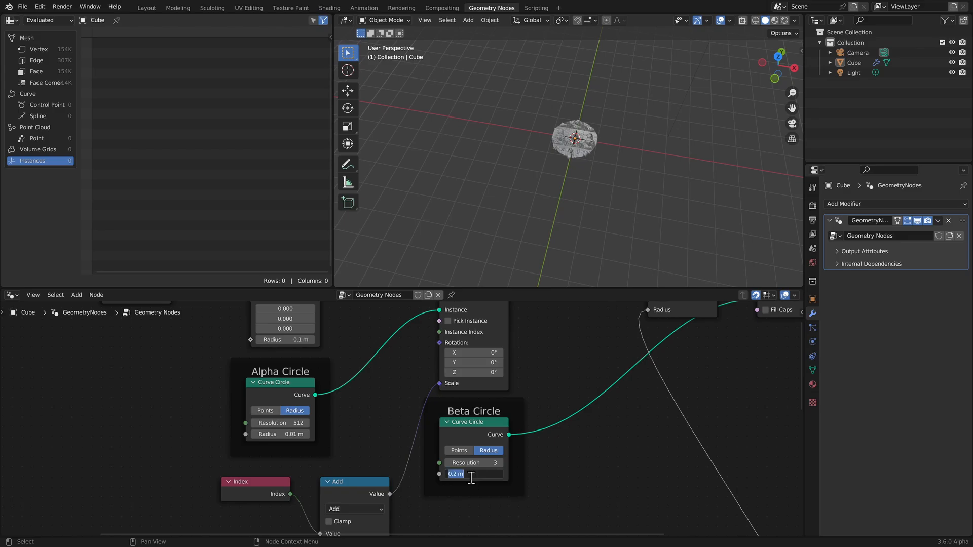
pyautogui.write('0.01')
pyautogui.press('Return')
pyautogui.scroll(8, 583, 168)
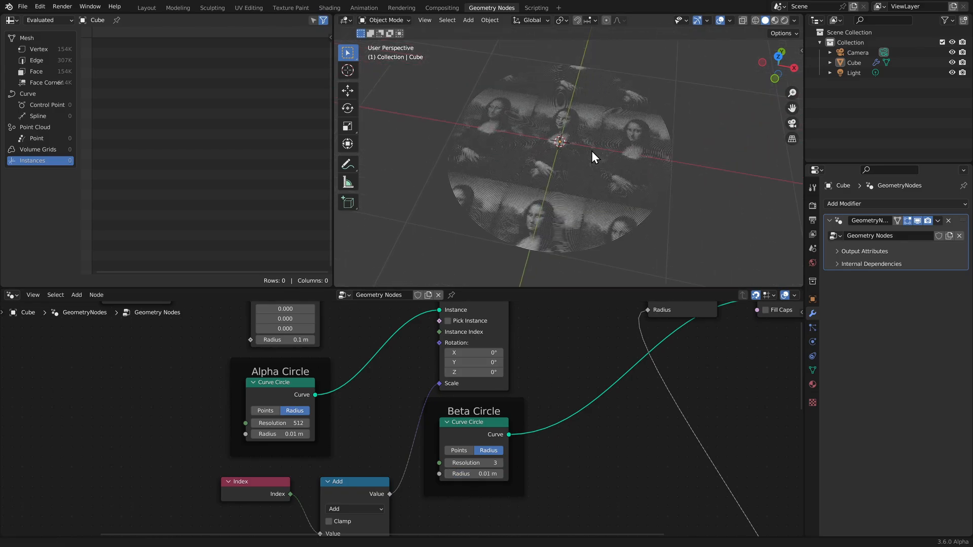
pyautogui.moveTo(592, 151); pyautogui.dragTo(572, 163, button='middle')
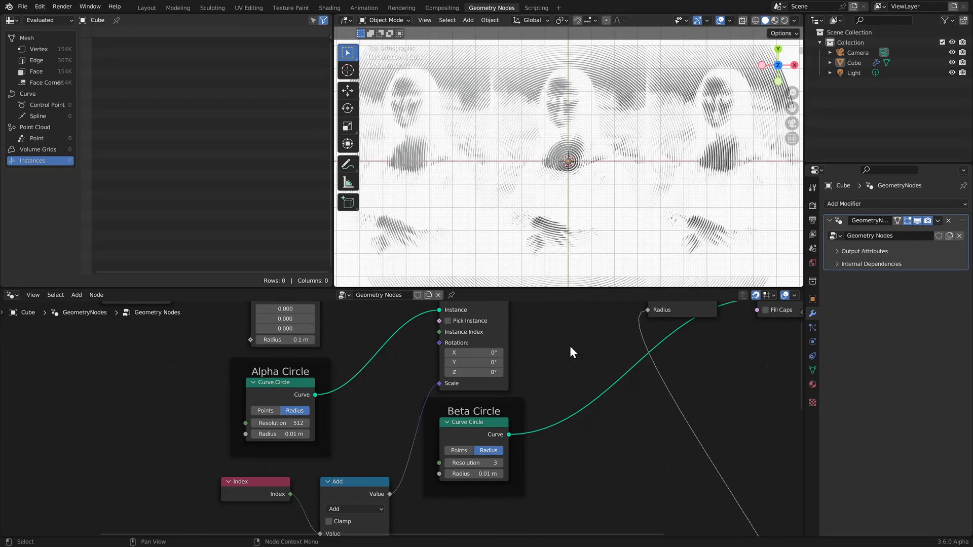
# - Insert a Map Range node between Image Texture's Color and Set Curve Radius's Radius, moving Image Texture aside to make room
pyautogui.scroll(-3, 577, 407)
pyautogui.moveTo(579, 440); pyautogui.dragTo(562, 349, button='middle')
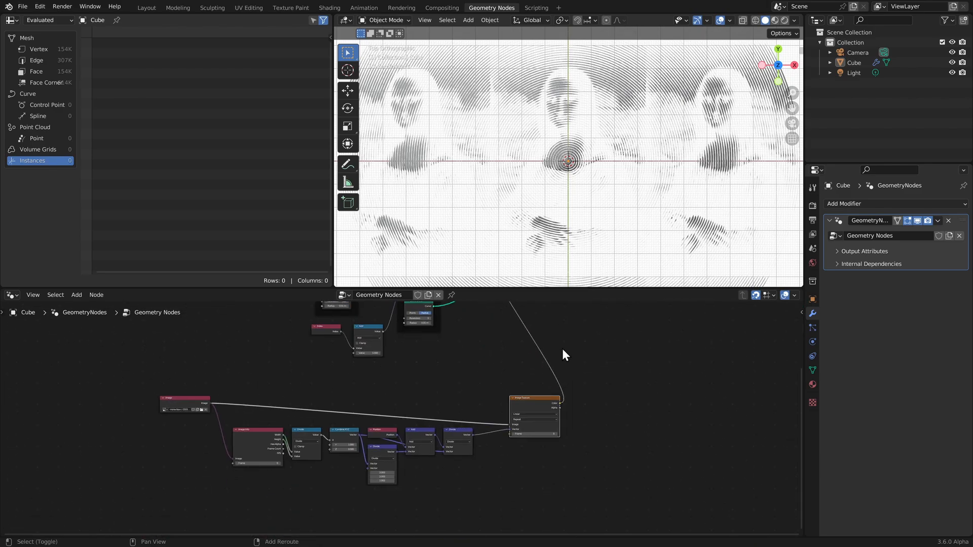
pyautogui.hotkey('shift', 'a')
pyautogui.click(606, 399)
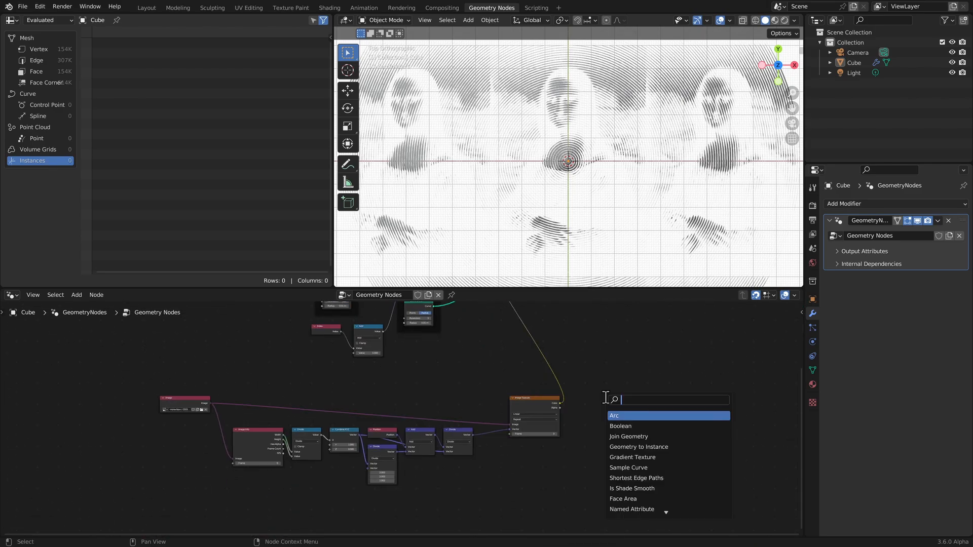
pyautogui.write('map')
pyautogui.press('Return')
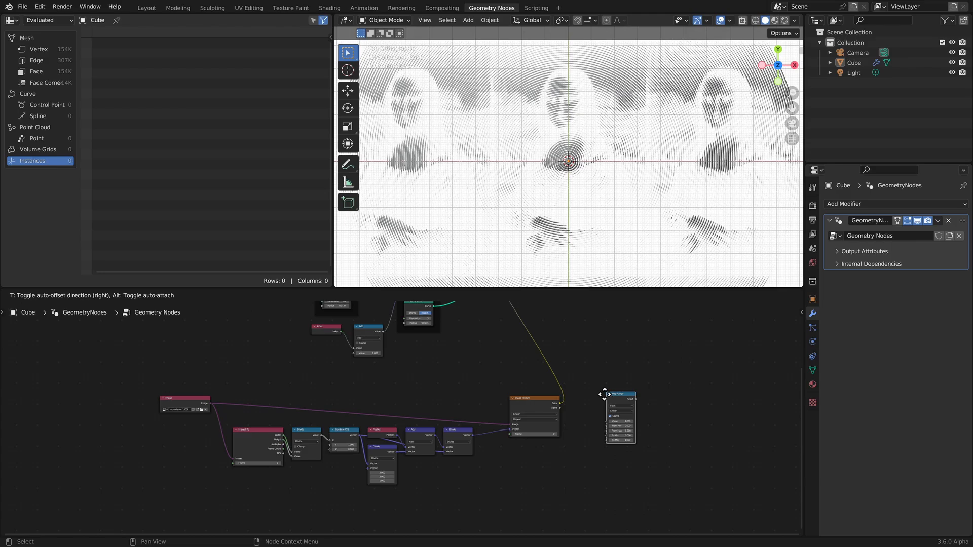
pyautogui.click(576, 344)
pyautogui.moveTo(530, 406); pyautogui.dragTo(511, 404)
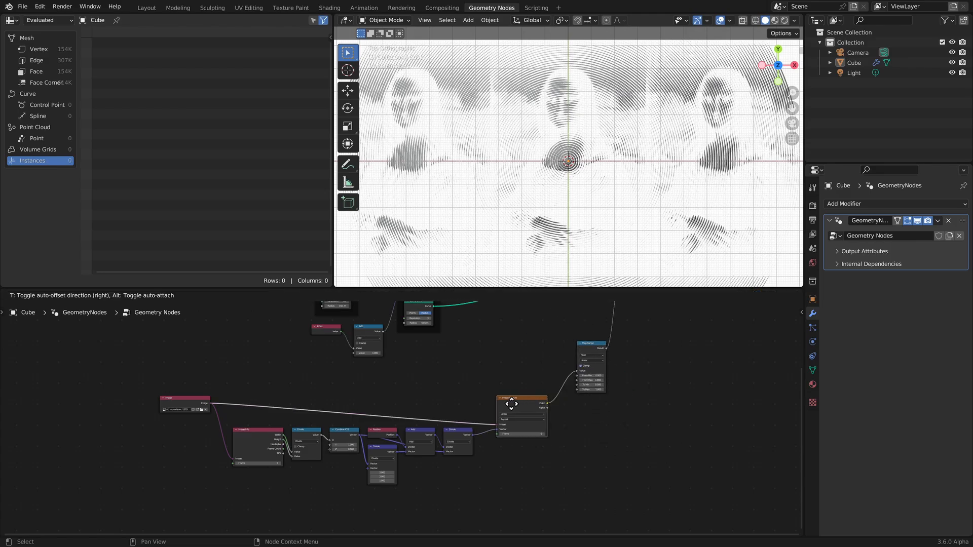
pyautogui.click(511, 404)
# - Invert the Map Range output by setting To Min to 1 and To Max to 0, and check the rings in the viewport
pyautogui.scroll(6, 641, 358)
pyautogui.click(482, 447)
pyautogui.write('1')
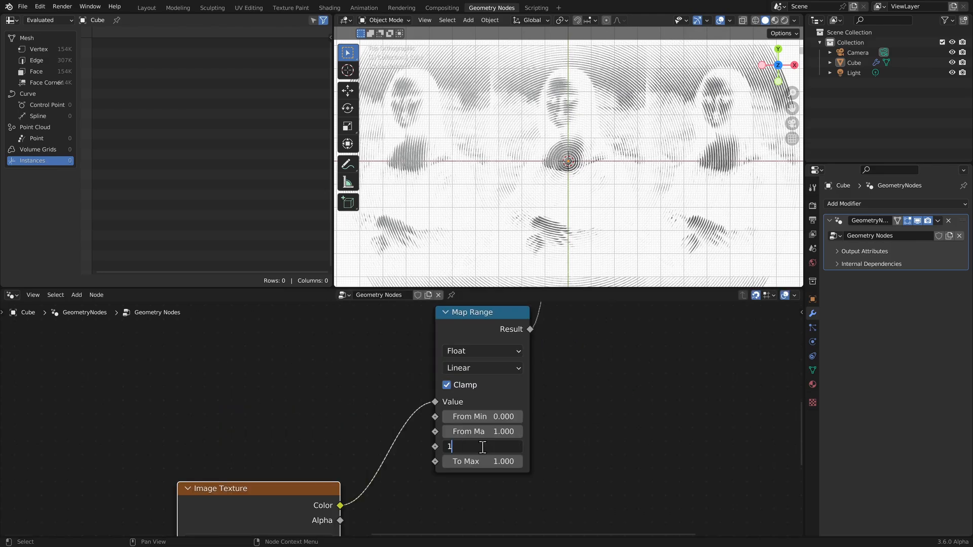
pyautogui.press('Return')
pyautogui.click(488, 462)
pyautogui.write('0')
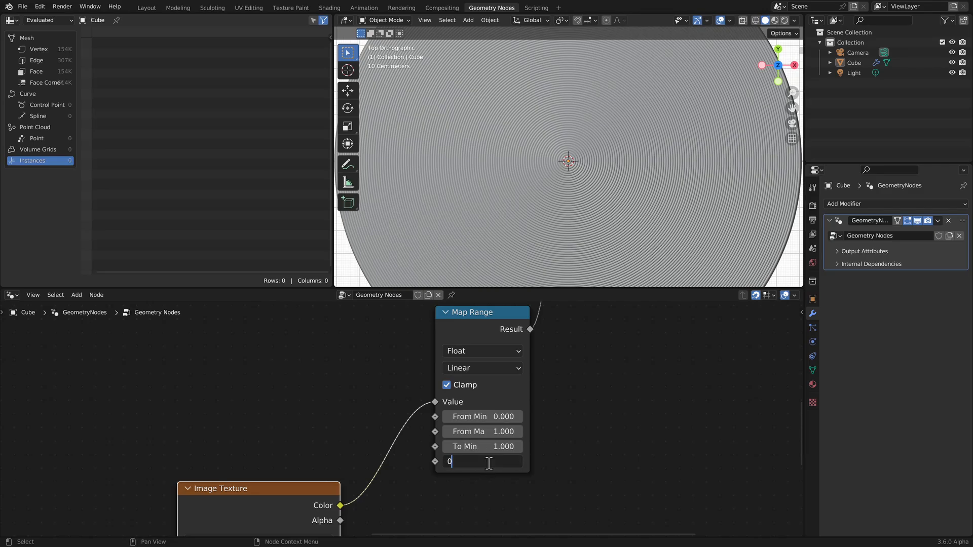
pyautogui.press('Return')
pyautogui.click(645, 190)
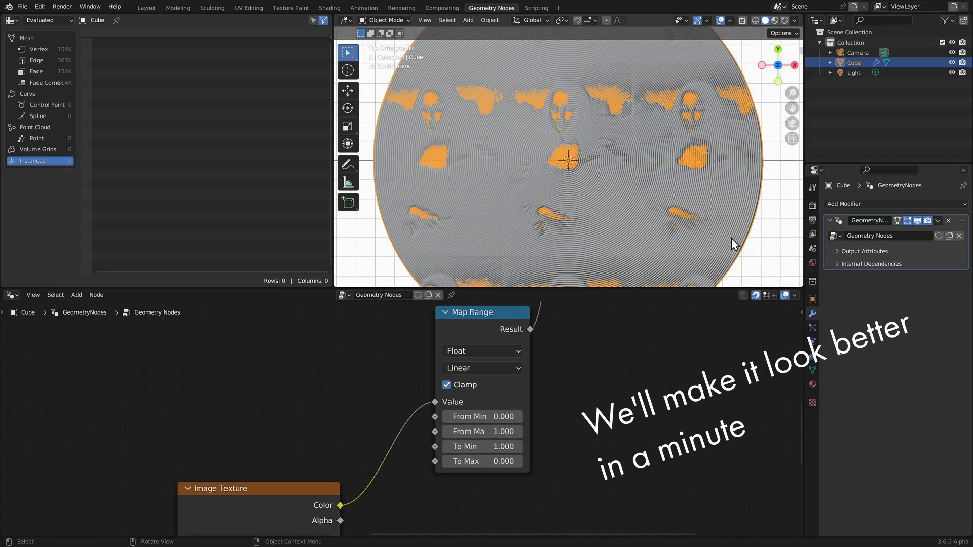
pyautogui.click(763, 265)
pyautogui.scroll(1, 734, 250)
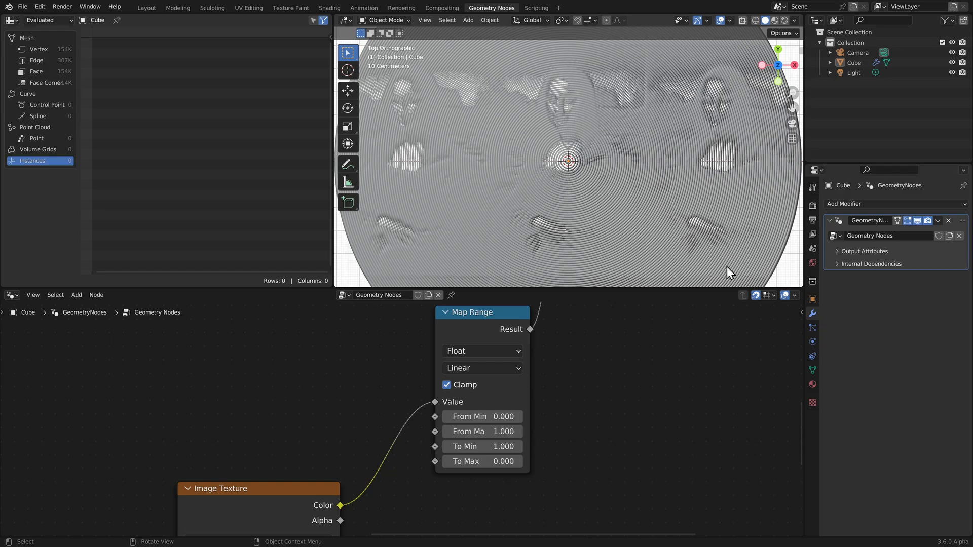
pyautogui.scroll(-1, 587, 395)
# - Add a group input of type Color to the node tree and name it Color One
pyautogui.scroll(-3, 587, 395)
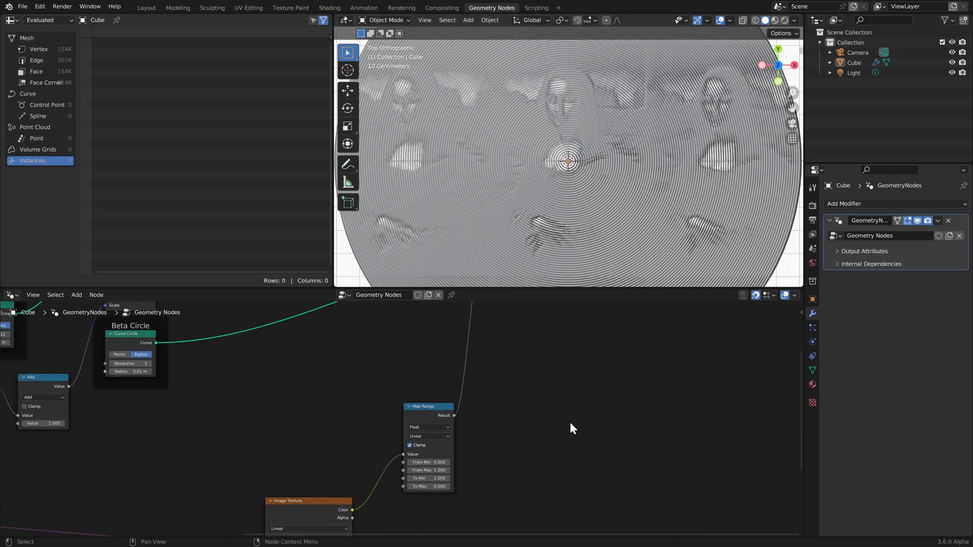
pyautogui.press('n')
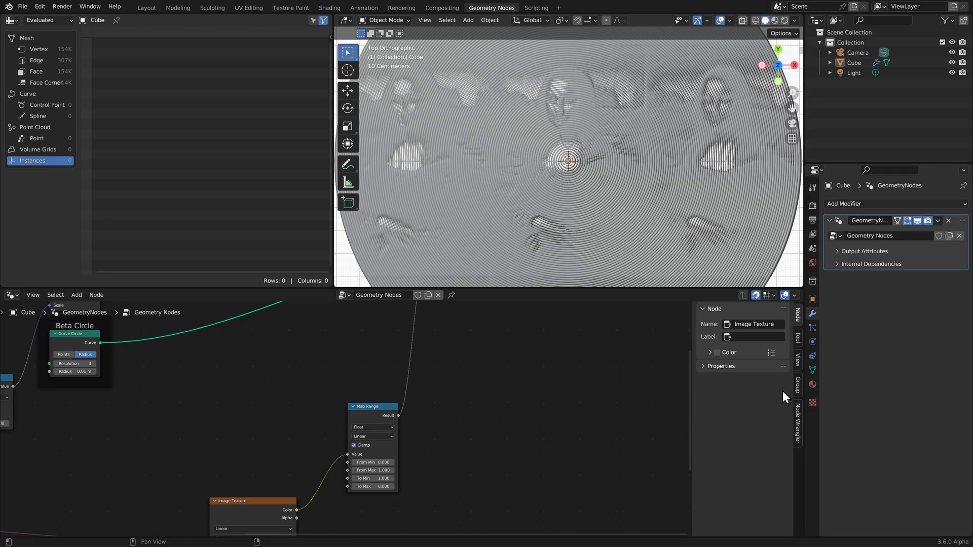
pyautogui.click(798, 387)
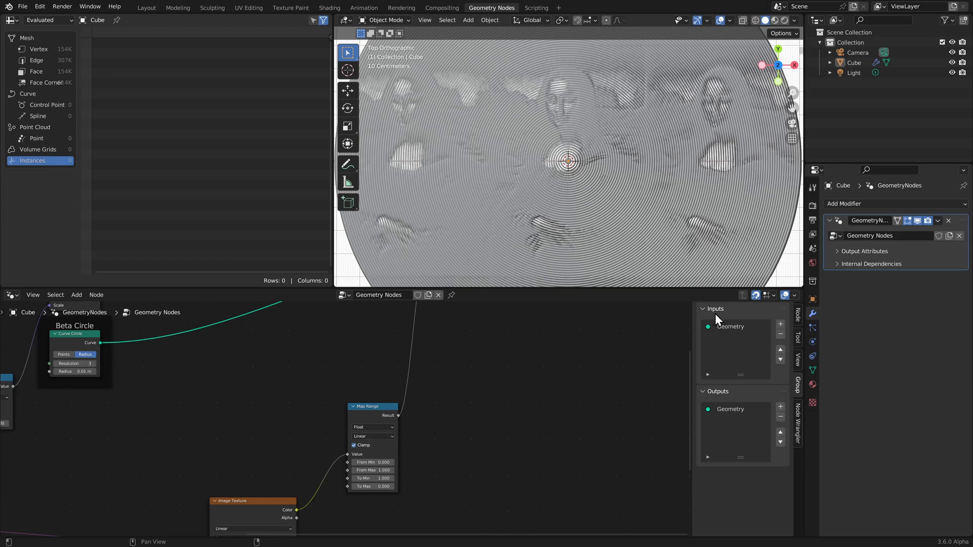
pyautogui.click(782, 325)
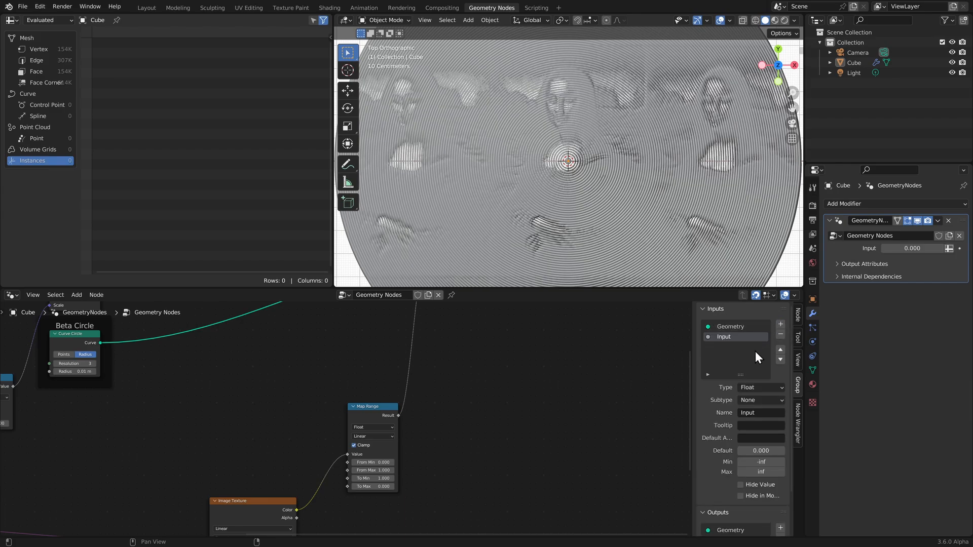
pyautogui.scroll(-3, 728, 449)
pyautogui.scroll(3, 717, 459)
pyautogui.click(754, 386)
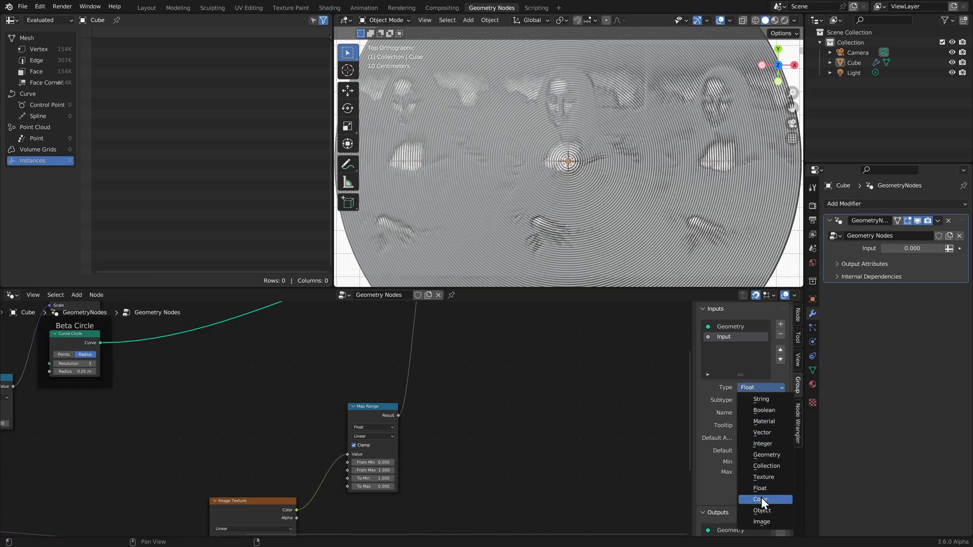
pyautogui.click(761, 499)
pyautogui.click(748, 401)
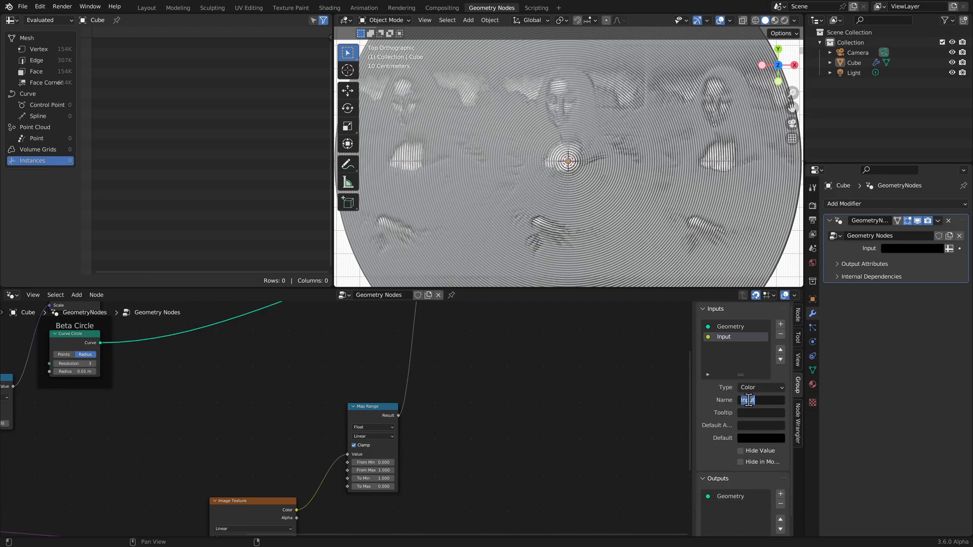
pyautogui.write('Color One')
pyautogui.press('Return')
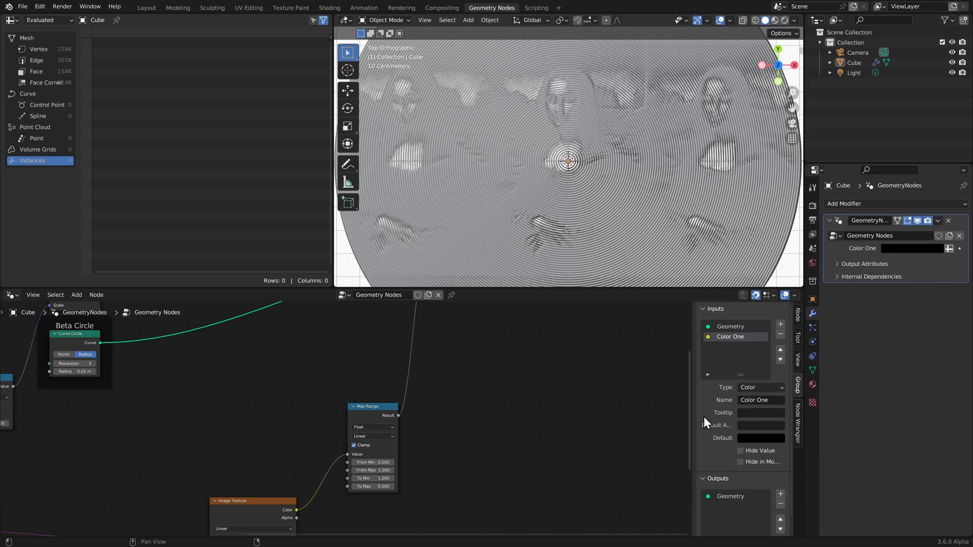
# - Add a second color group input and name it Color Two
pyautogui.click(781, 325)
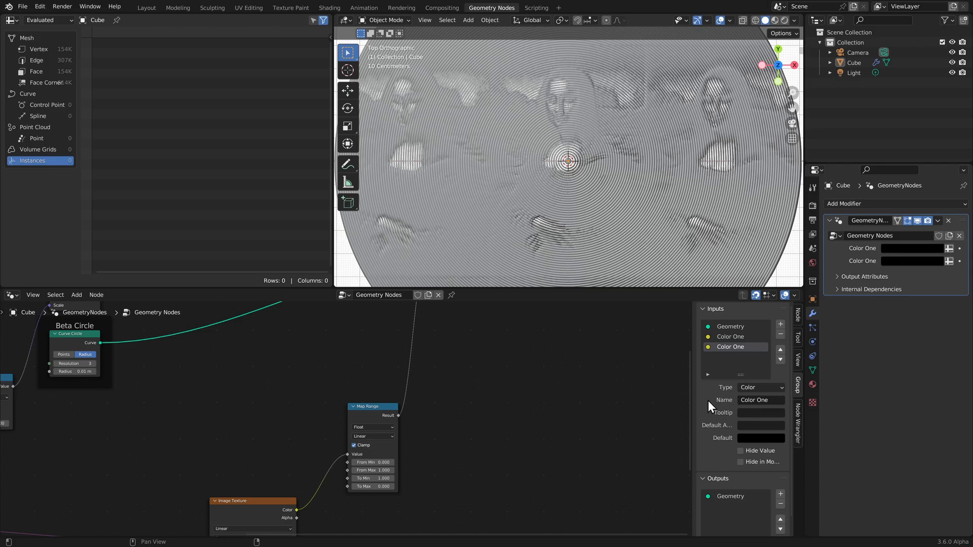
pyautogui.click(768, 400)
pyautogui.click(771, 400)
pyautogui.hotkey('ctrl', 'BackSpace')
pyautogui.write('Two')
pyautogui.press('Return')
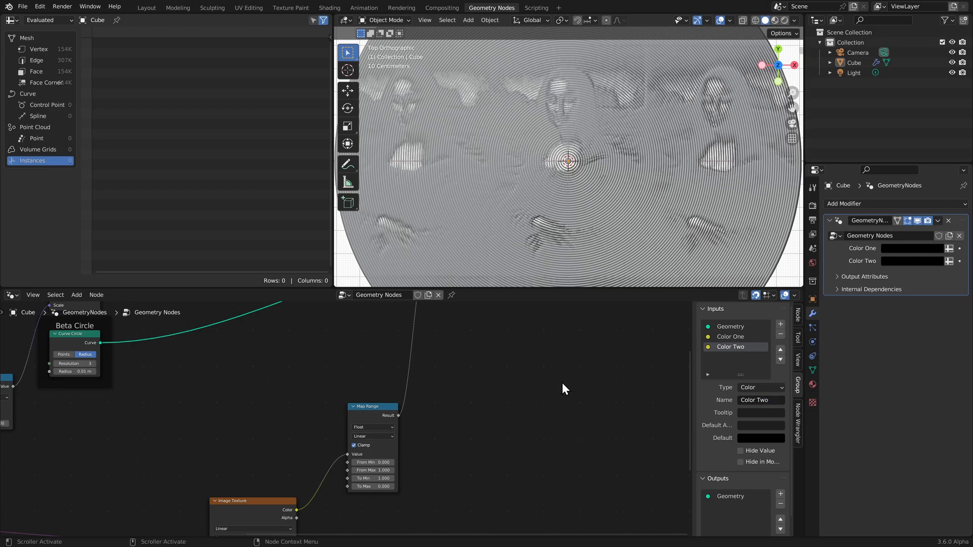
# - Add another Group Input node below the Curve to Mesh and Group Output nodes
pyautogui.moveTo(565, 338); pyautogui.dragTo(464, 450, button='middle')
pyautogui.hotkey('shift', 'a')
pyautogui.press('s')
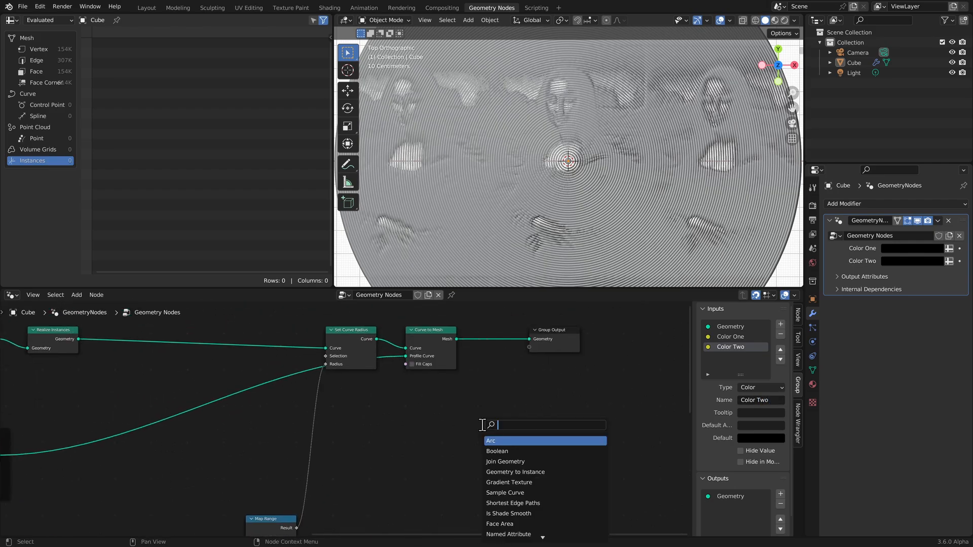
pyautogui.press('Escape')
pyautogui.hotkey('shift', 'a')
pyautogui.moveTo(415, 513)
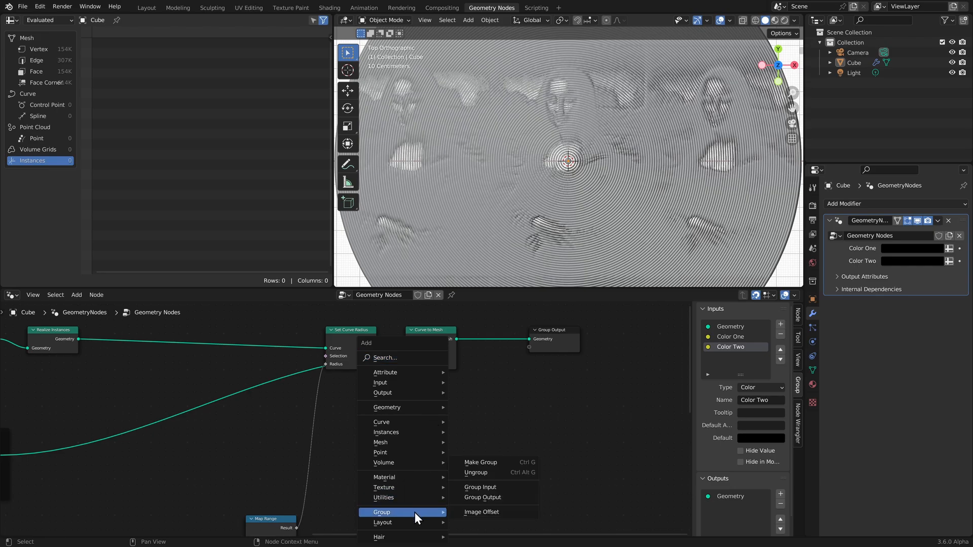
pyautogui.click(481, 488)
pyautogui.click(475, 431)
pyautogui.scroll(3, 614, 379)
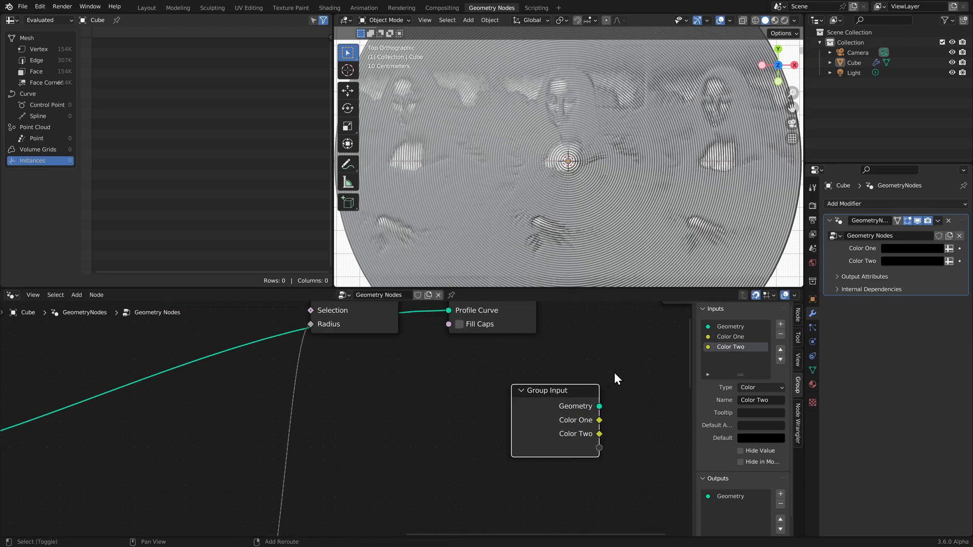
# - Connect the new Group Input's Color One and Color Two to new Group Output sockets, and place the node beneath Curve to Mesh
pyautogui.moveTo(615, 379); pyautogui.dragTo(452, 442, button='middle')
pyautogui.moveTo(438, 482); pyautogui.dragTo(500, 376)
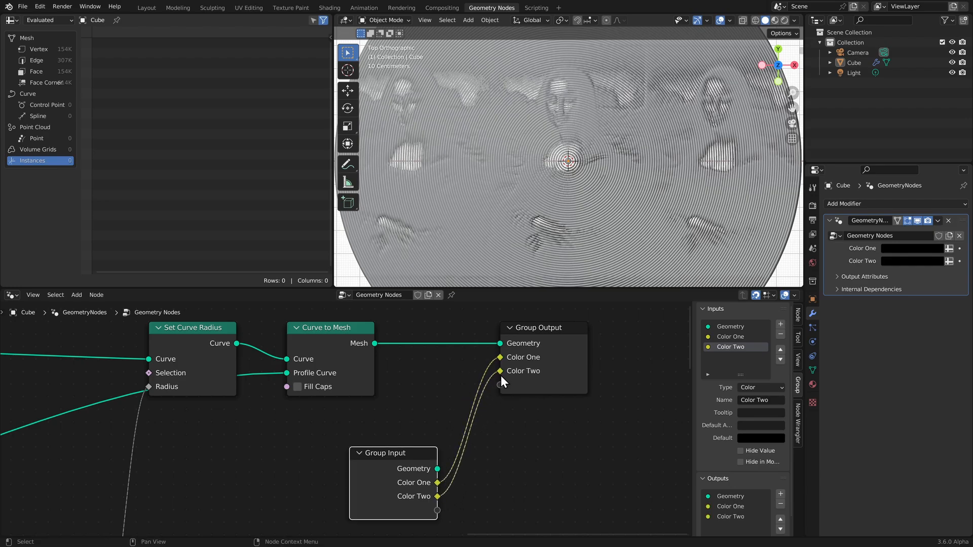
pyautogui.moveTo(403, 463); pyautogui.dragTo(341, 438)
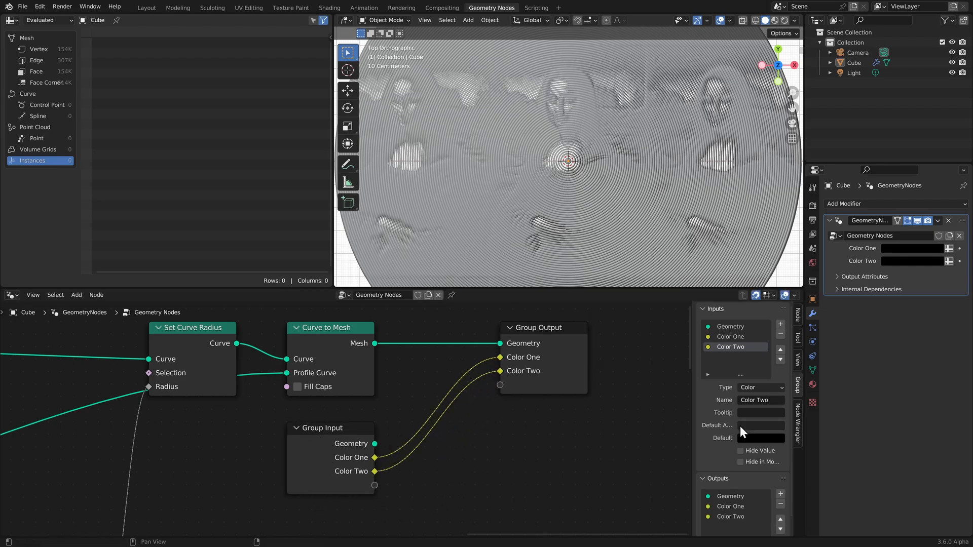
# - Name the modifier's output attributes color-one for Color One and color-two for Color Two
pyautogui.scroll(-1, 740, 431)
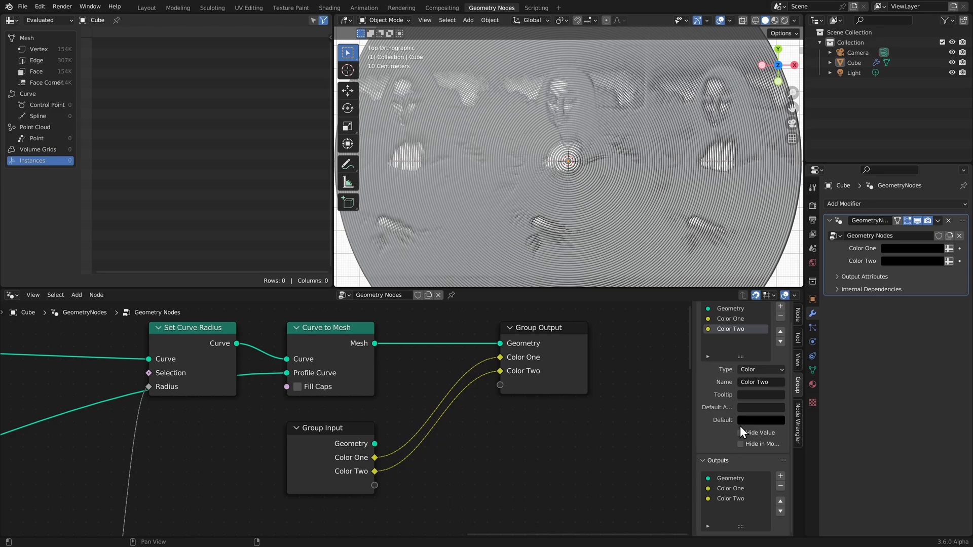
pyautogui.click(839, 278)
pyautogui.click(897, 293)
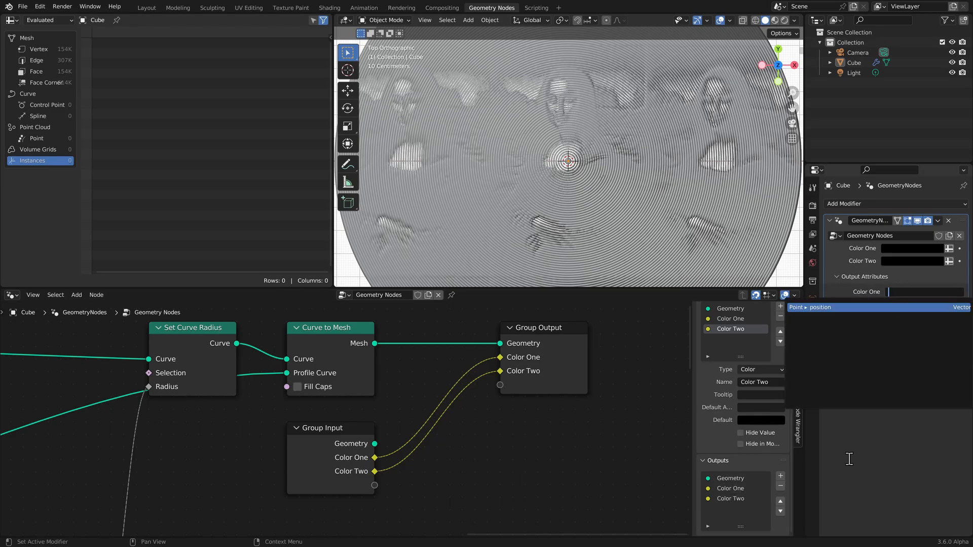
pyautogui.write('color-one')
pyautogui.press('Return')
pyautogui.click(906, 308)
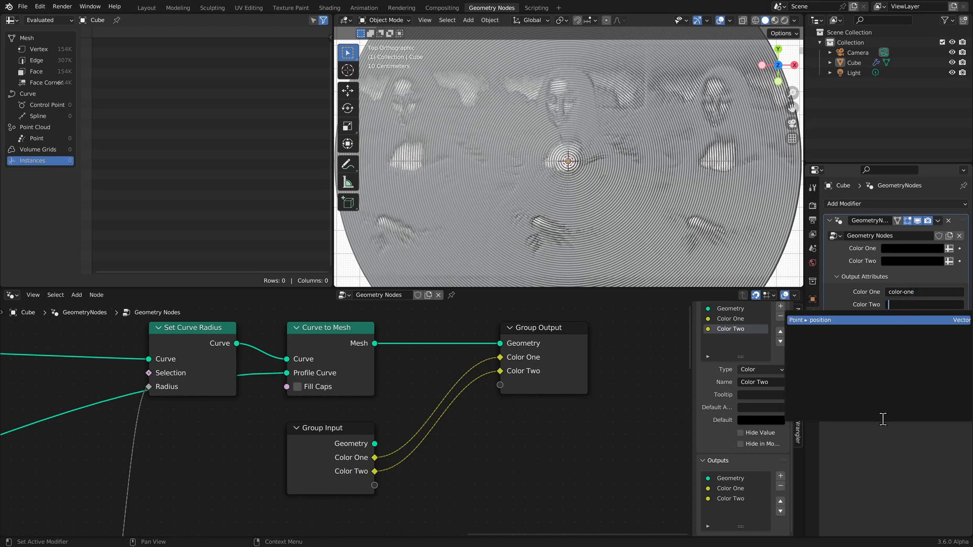
pyautogui.write('color-two')
pyautogui.press('Return')
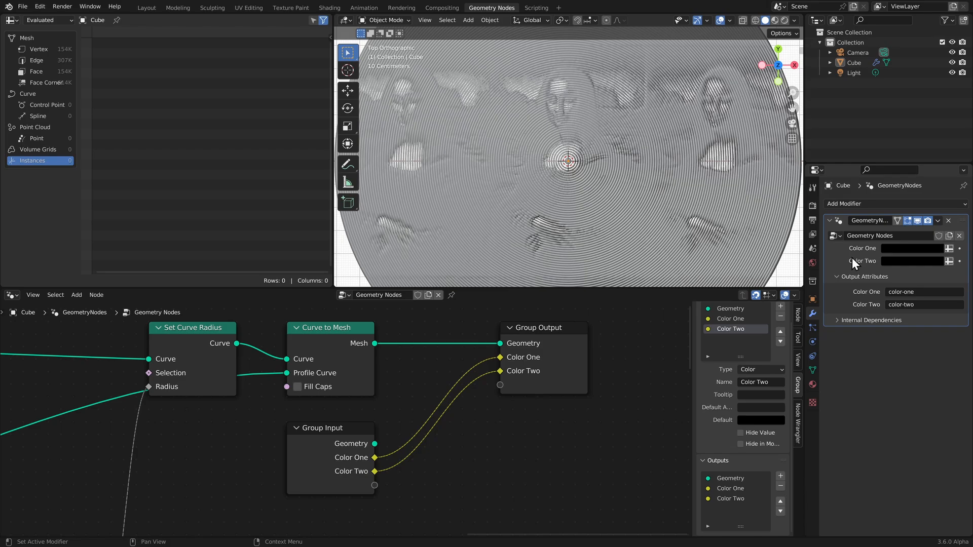
# - Set the modifier's Color One to blue with hue 0.650 and full saturation and value, and Color Two to pinkish red
pyautogui.click(890, 249)
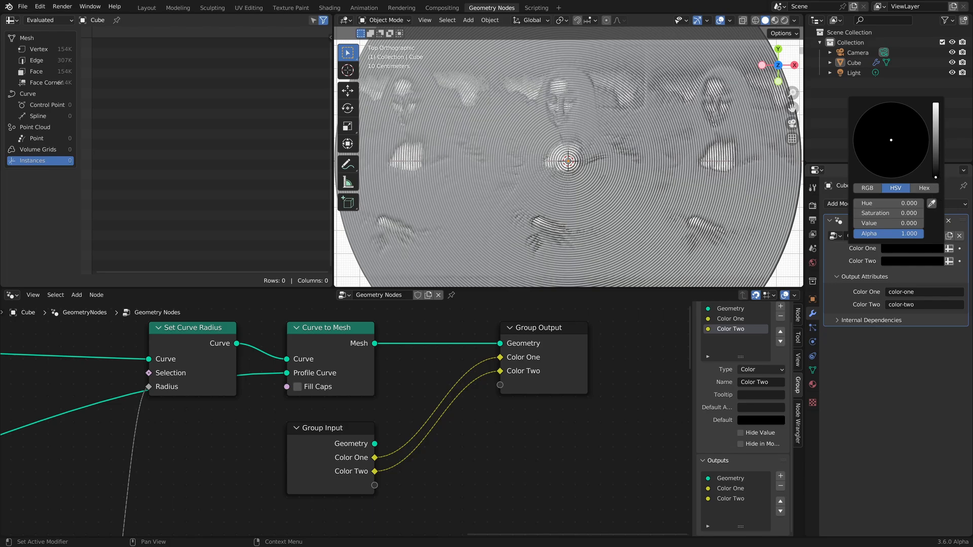
pyautogui.moveTo(936, 177); pyautogui.dragTo(916, 111)
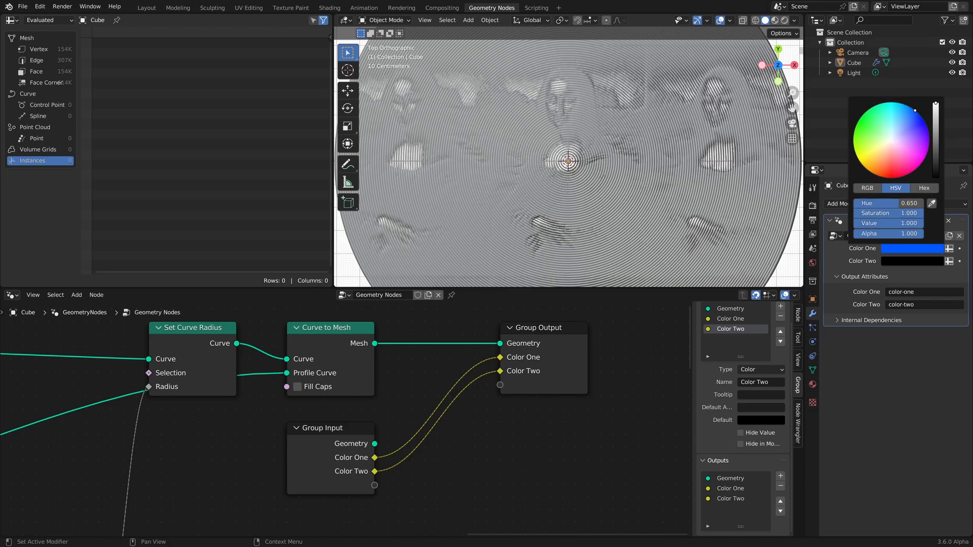
pyautogui.click(903, 261)
pyautogui.moveTo(936, 176); pyautogui.dragTo(936, 118)
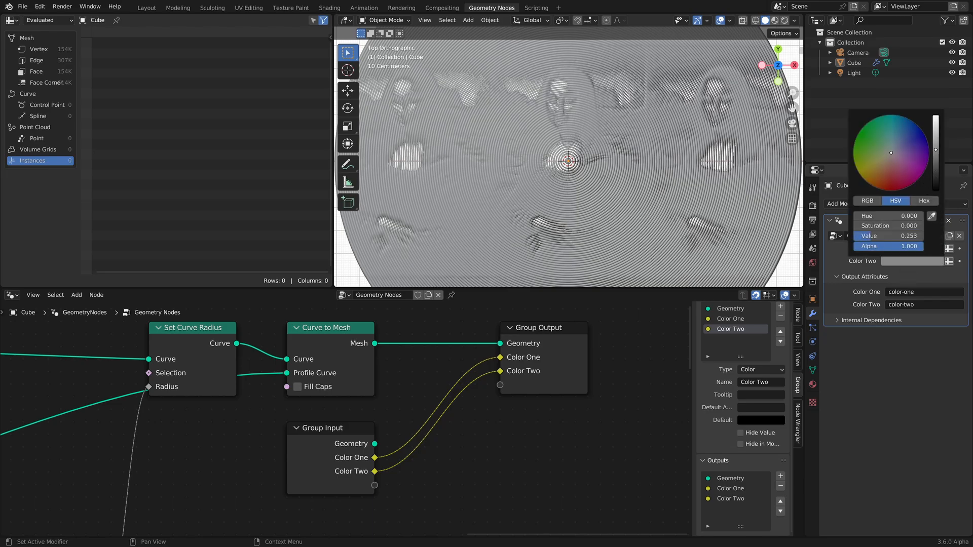
pyautogui.click(928, 170)
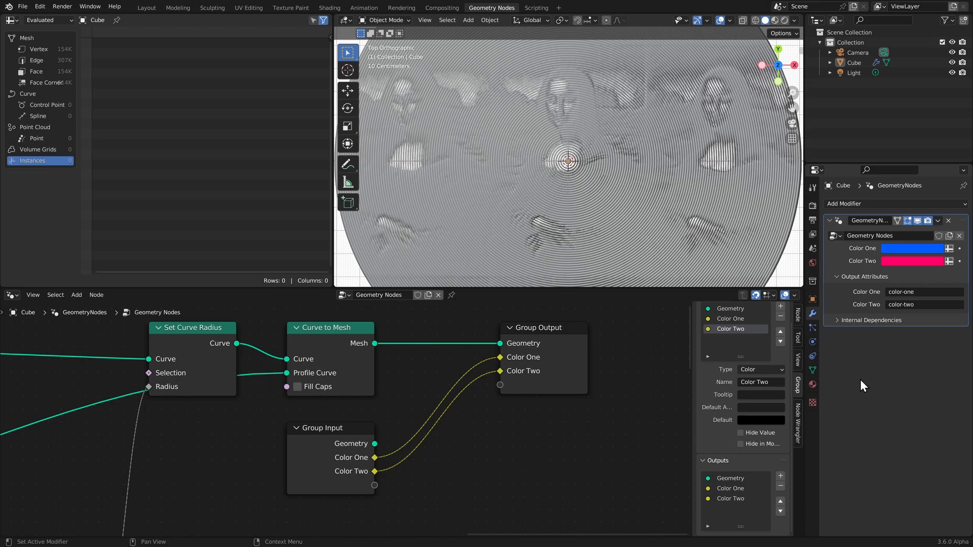
# - Add a Plain Axes empty at the origin and name it Center
pyautogui.scroll(-1, 608, 421)
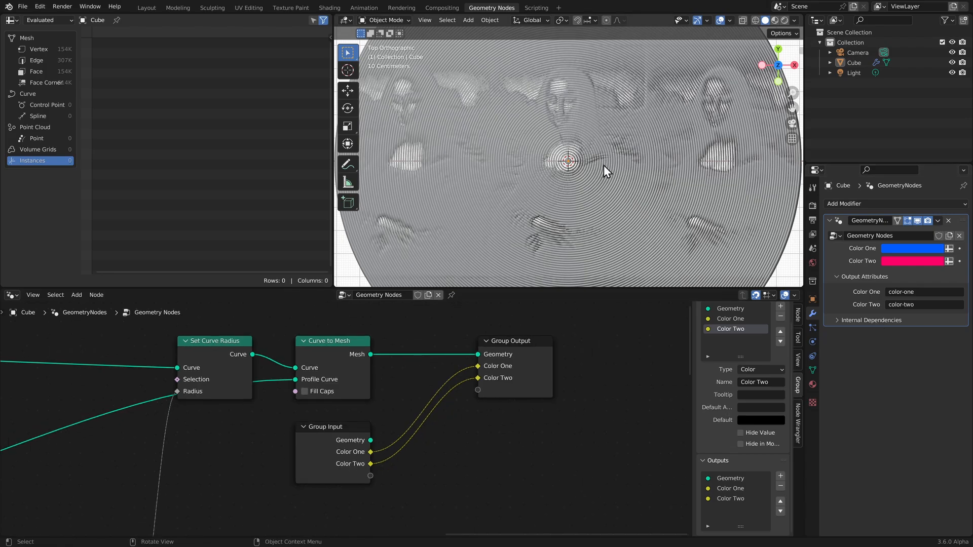
pyautogui.click(468, 20)
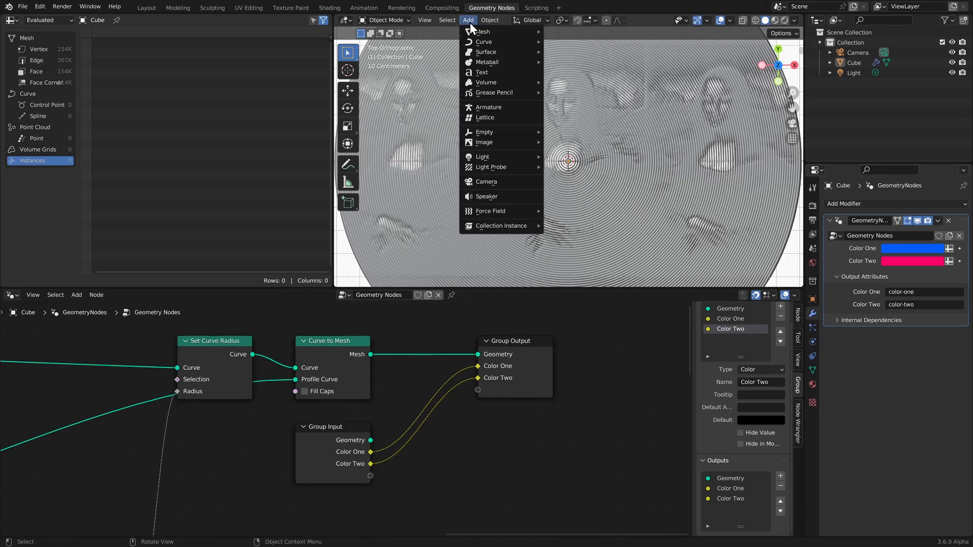
pyautogui.moveTo(483, 133)
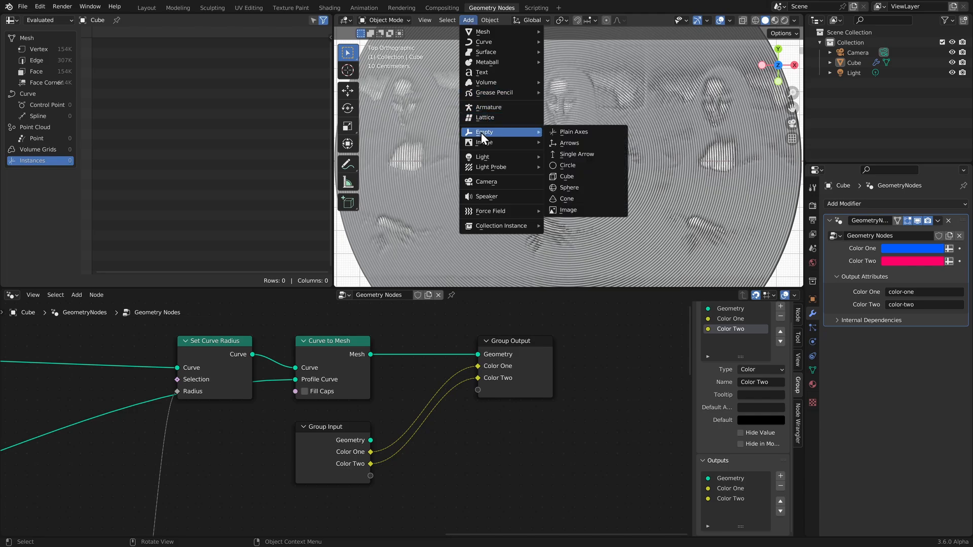
pyautogui.click(567, 133)
pyautogui.press('F2')
pyautogui.write('Center')
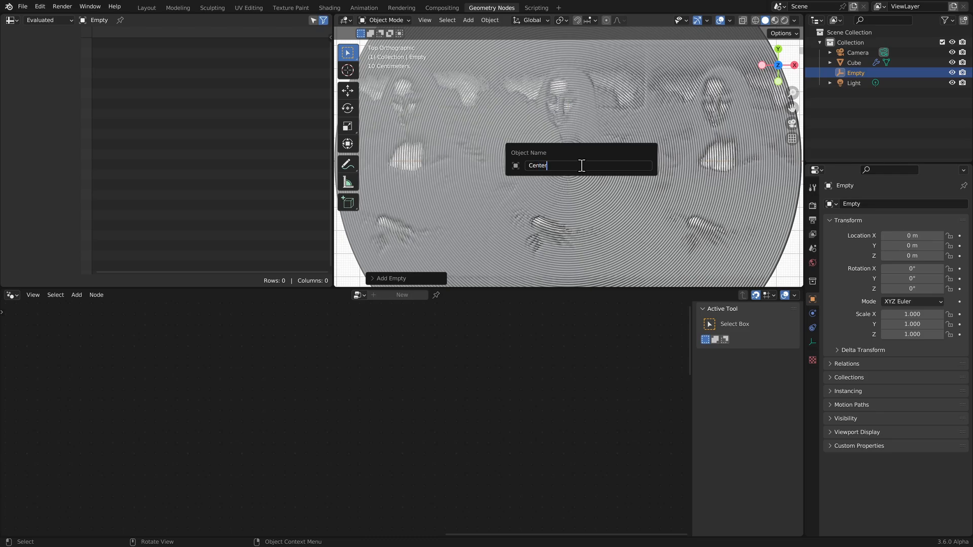
pyautogui.press('Return')
# - Bring the Center empty into the Cube's geometry node tree as an Object Info node
pyautogui.click(854, 73)
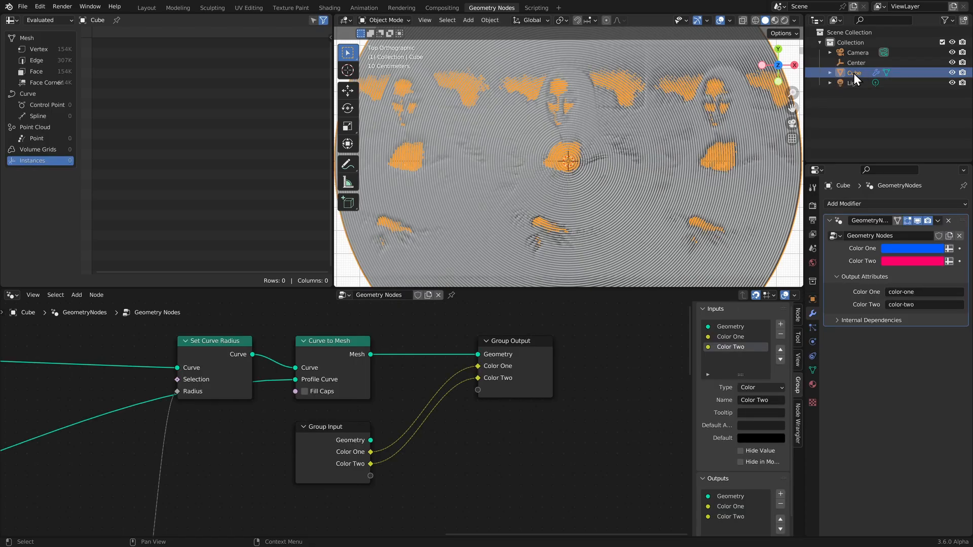
pyautogui.moveTo(859, 60); pyautogui.dragTo(469, 458)
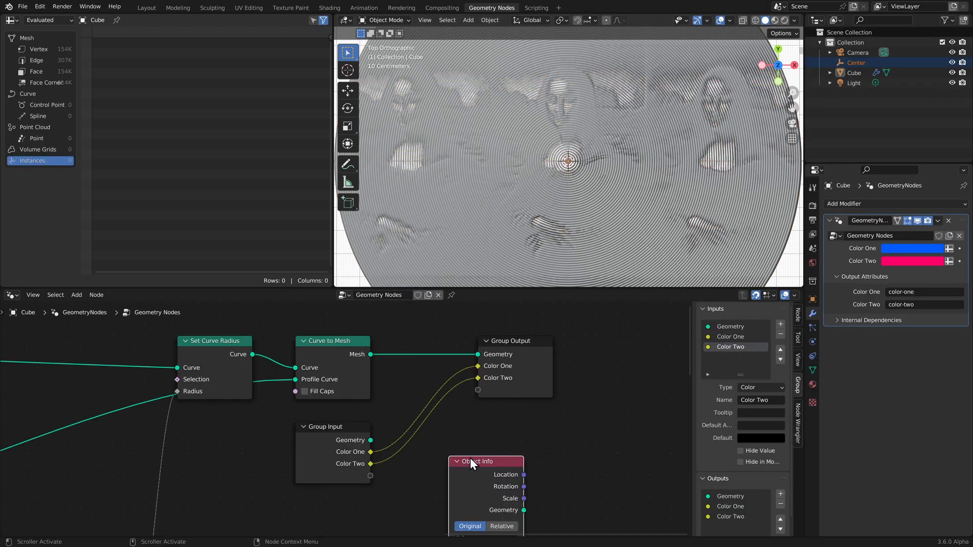
pyautogui.scroll(-5, 502, 434)
pyautogui.moveTo(515, 441); pyautogui.dragTo(545, 450, button='middle')
pyautogui.moveTo(482, 461); pyautogui.dragTo(390, 341)
pyautogui.click(451, 345)
pyautogui.scroll(5, 456, 346)
pyautogui.moveTo(456, 346); pyautogui.dragTo(500, 366, button='middle')
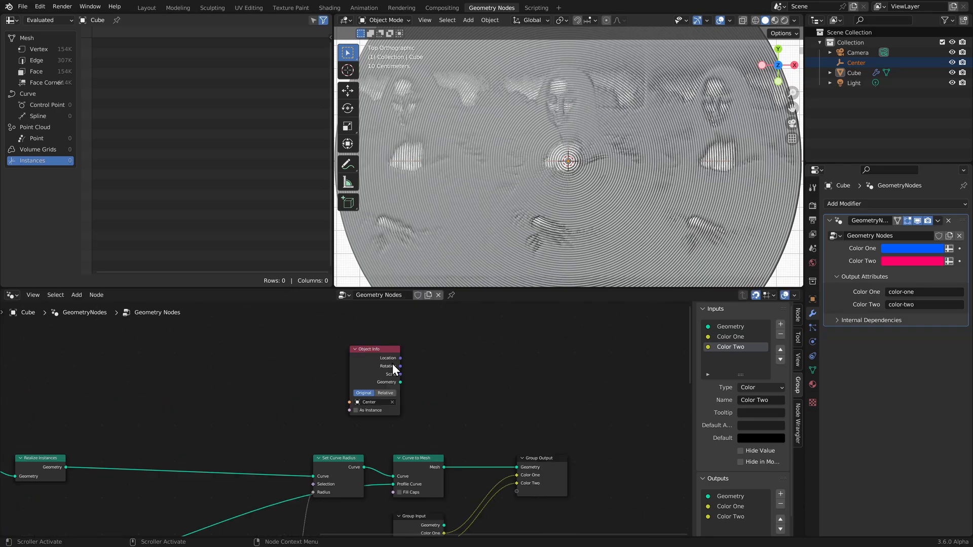
# - Place the Object Info node beneath Group Input and link its Location to a new Group Output socket and back to the upstream nodes
pyautogui.moveTo(401, 359); pyautogui.dragTo(514, 490)
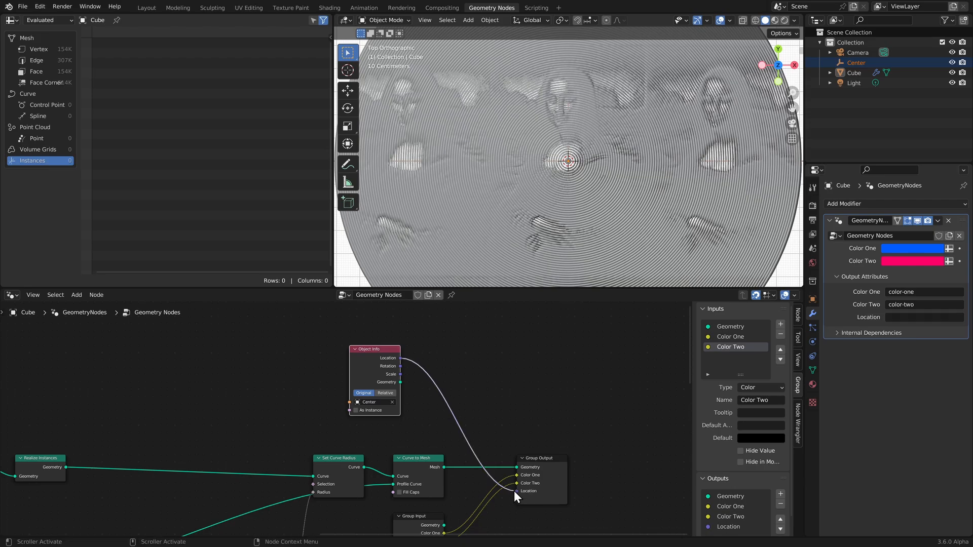
pyautogui.moveTo(514, 491); pyautogui.dragTo(540, 429, button='middle')
pyautogui.moveTo(400, 310); pyautogui.dragTo(446, 477)
pyautogui.scroll(2, 533, 452)
pyautogui.scroll(-1, 533, 452)
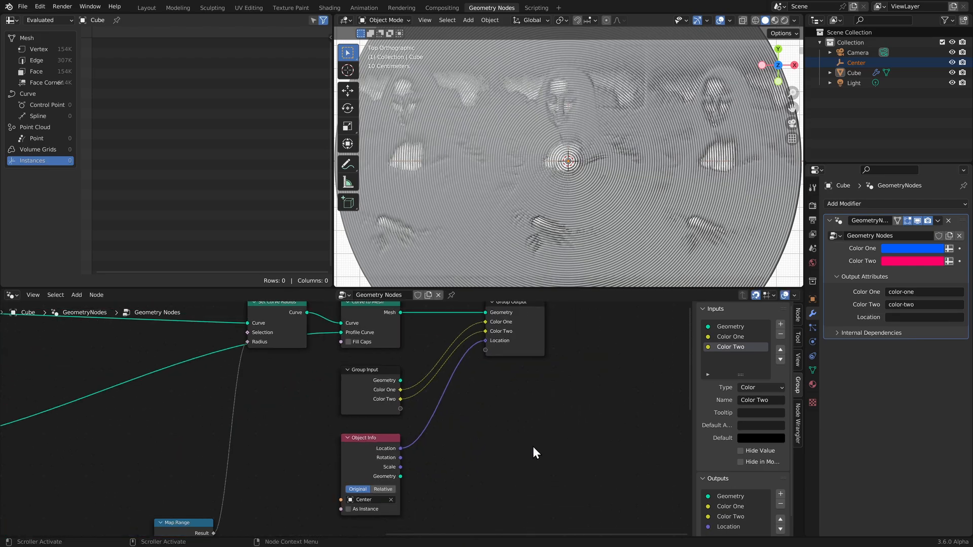
pyautogui.scroll(-2, 340, 449)
pyautogui.moveTo(386, 443); pyautogui.dragTo(199, 357)
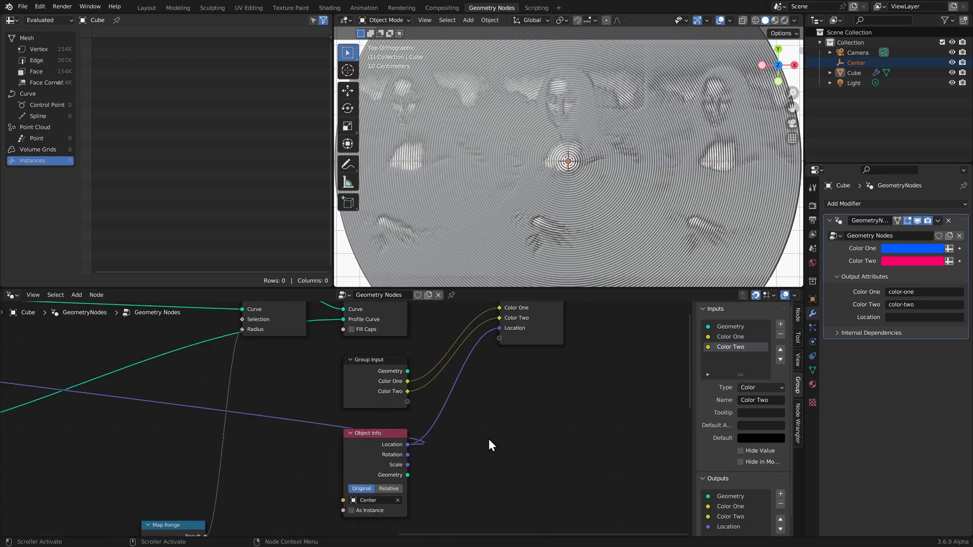
# - Name the modifier's output attribute for Location as location
pyautogui.click(909, 318)
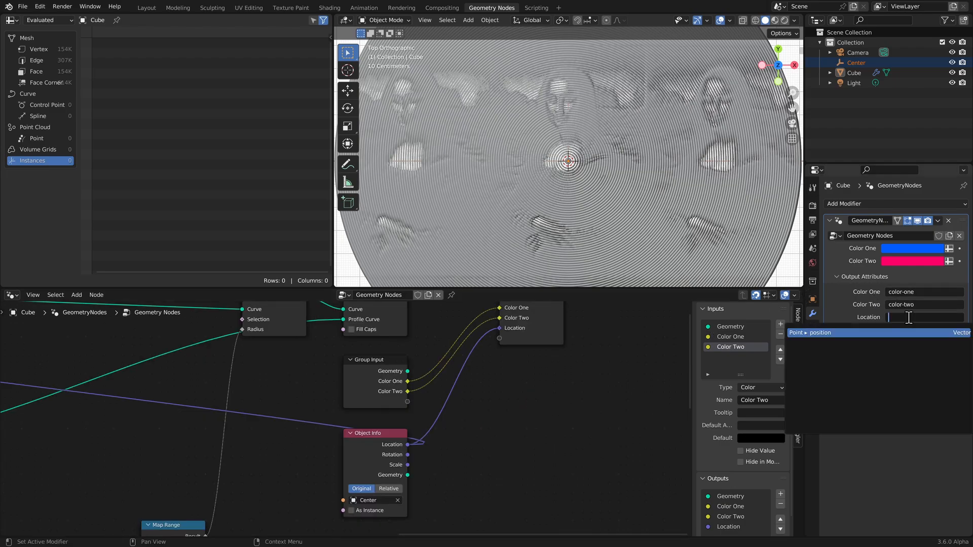
pyautogui.write('location')
pyautogui.press('Return')
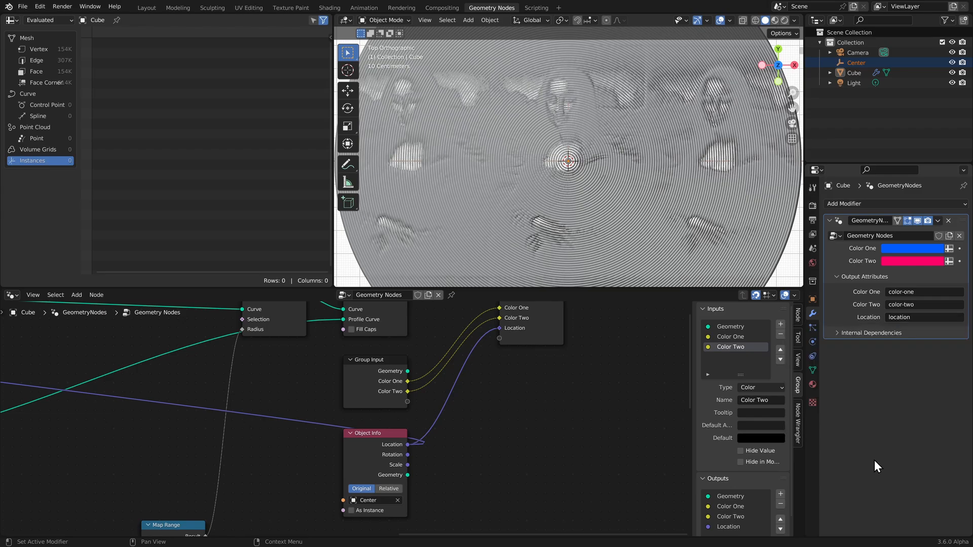
# - Move the Center empty in the horizontal plane to about X -0.039 m, Y -0.097 m
pyautogui.click(859, 65)
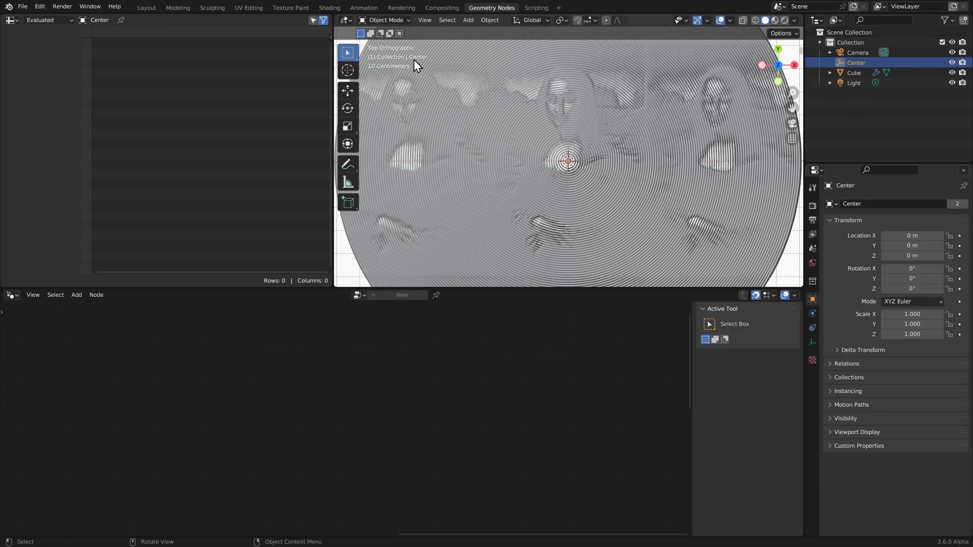
pyautogui.click(348, 90)
pyautogui.moveTo(475, 150); pyautogui.dragTo(592, 169, button='middle')
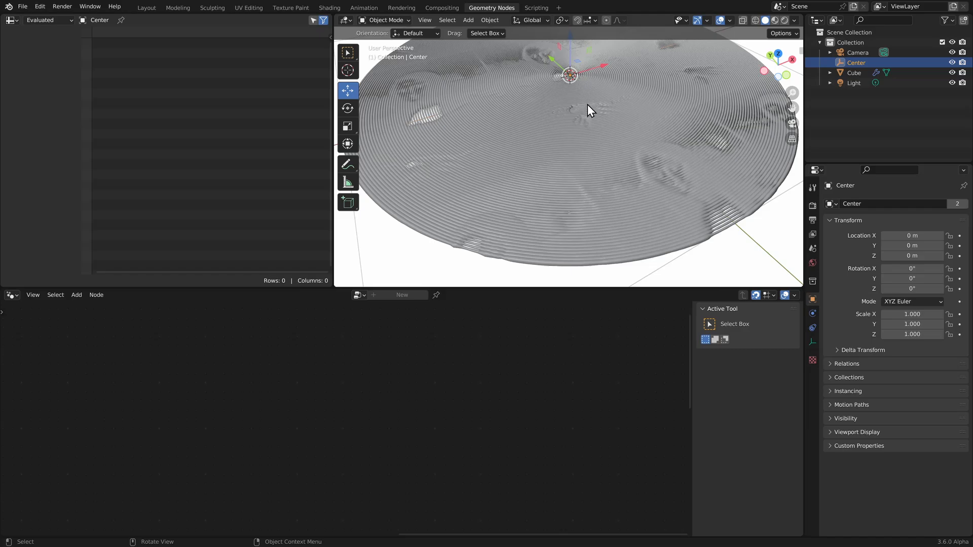
pyautogui.moveTo(588, 105); pyautogui.dragTo(562, 133, button='middle')
pyautogui.moveTo(547, 124); pyautogui.dragTo(604, 151)
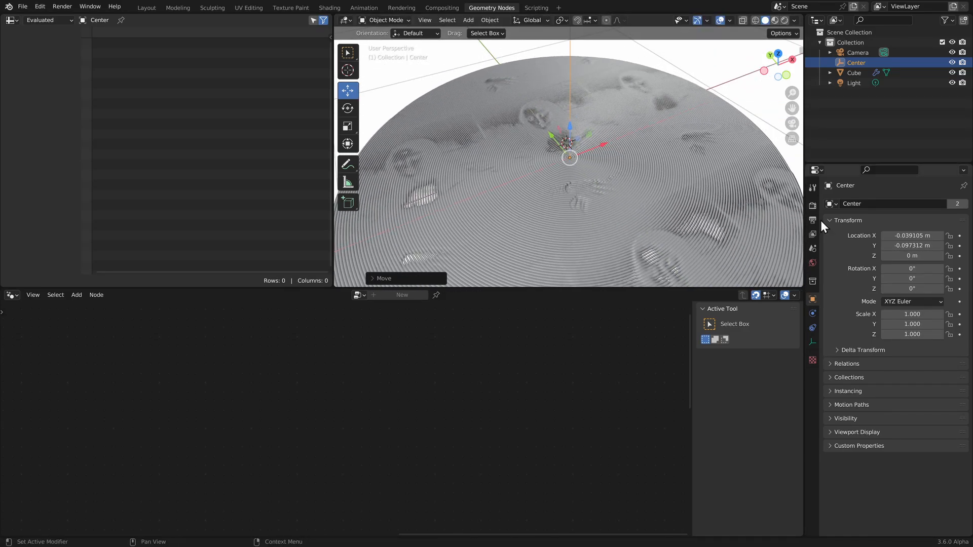
pyautogui.scroll(-3, 611, 159)
# - Insert a Set Material node between the Cube's Curve to Mesh and Group Output nodes and assign it the existing Material
pyautogui.click(852, 73)
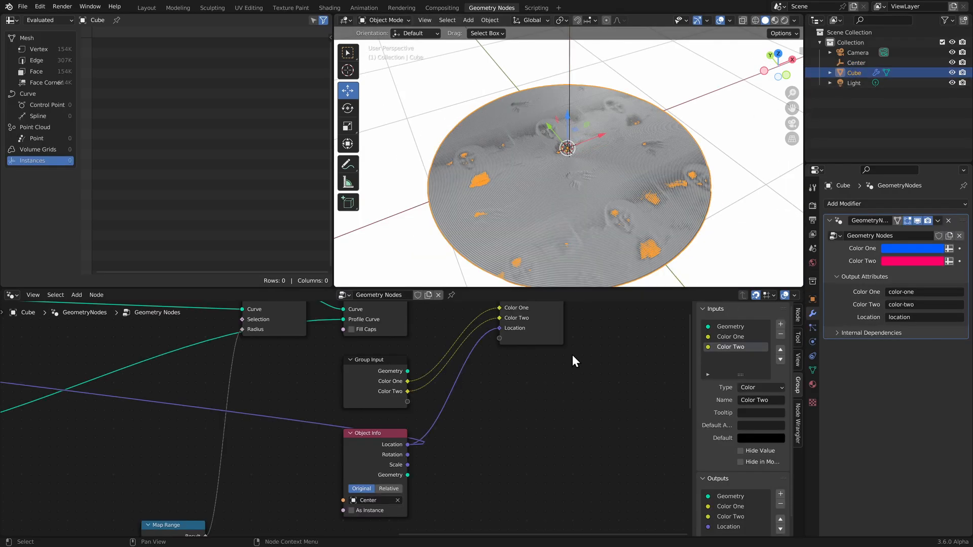
pyautogui.hotkey('shift', 'a')
pyautogui.moveTo(532, 434)
pyautogui.write('set mat')
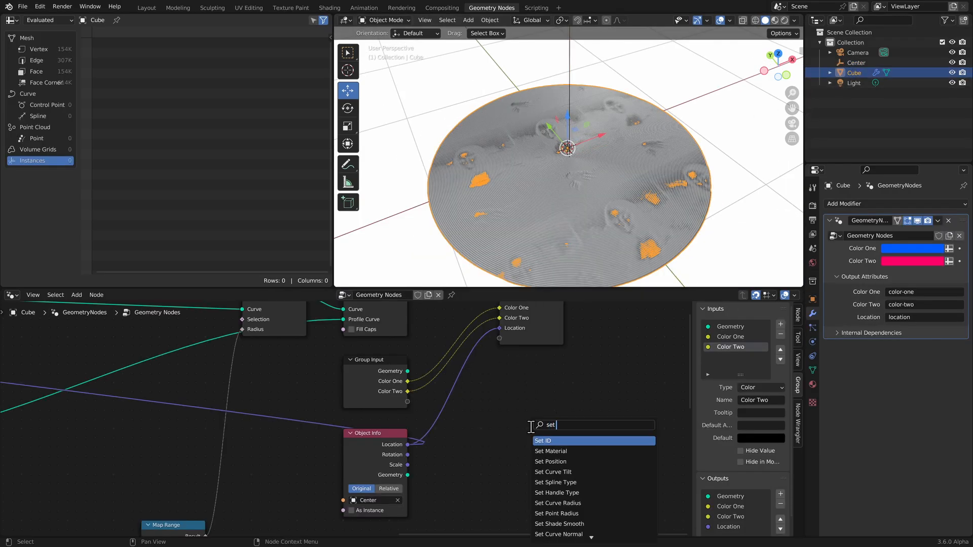
pyautogui.press('Return')
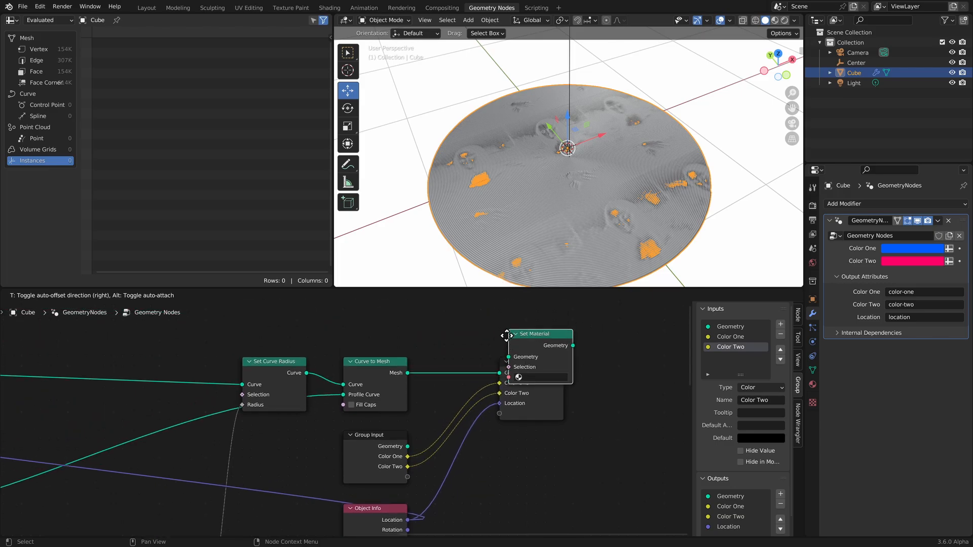
pyautogui.click(430, 355)
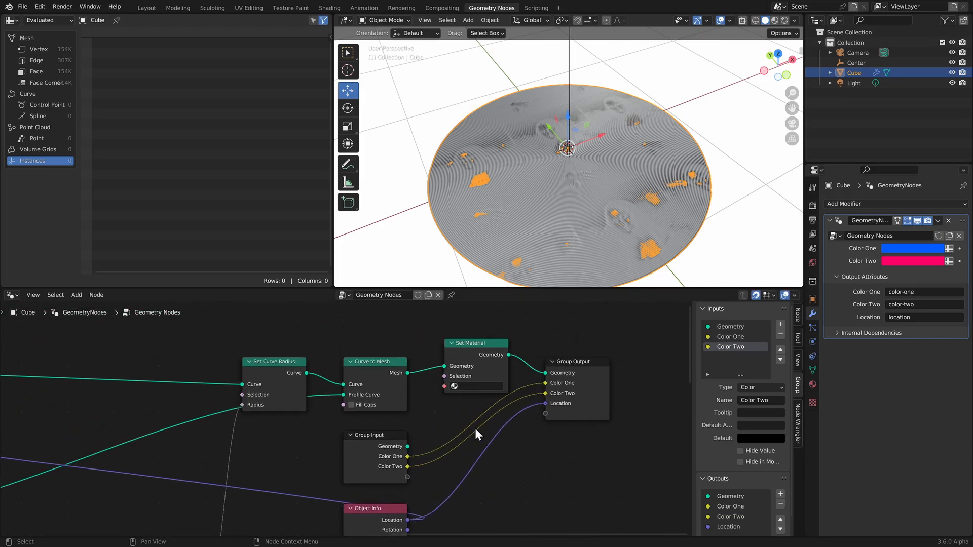
pyautogui.click(472, 387)
pyautogui.click(481, 402)
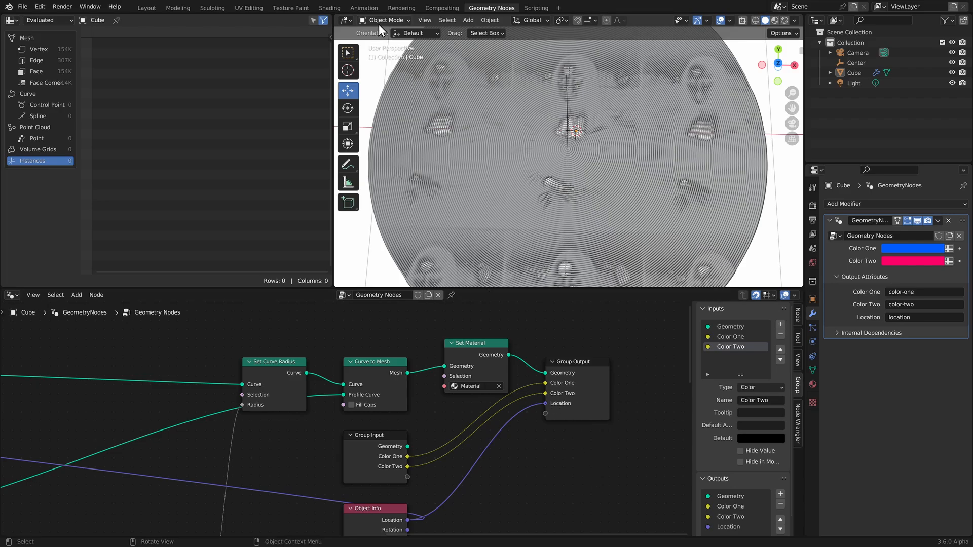
# - Open the Cube's material in the Shading workspace and delete its Principled BSDF node
pyautogui.click(330, 8)
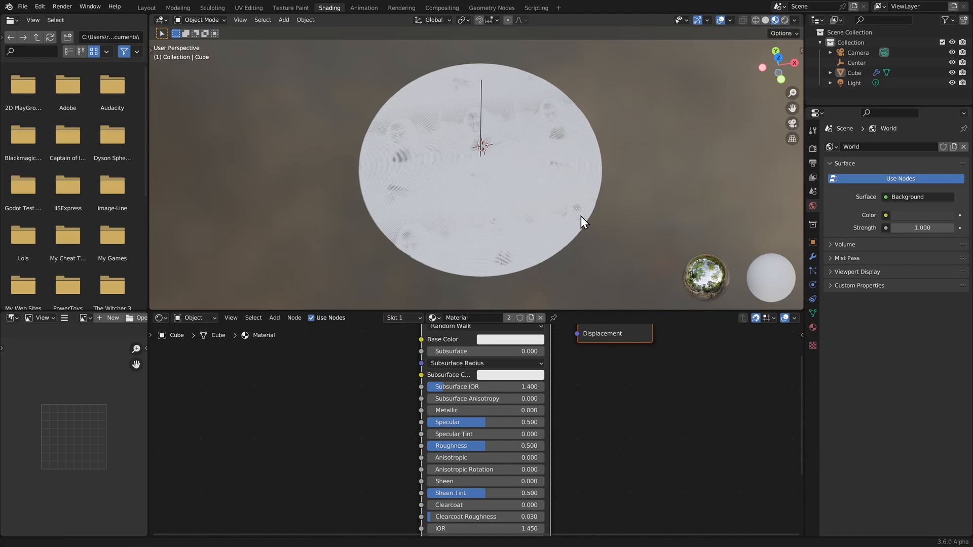
pyautogui.scroll(-2, 583, 415)
pyautogui.click(464, 387)
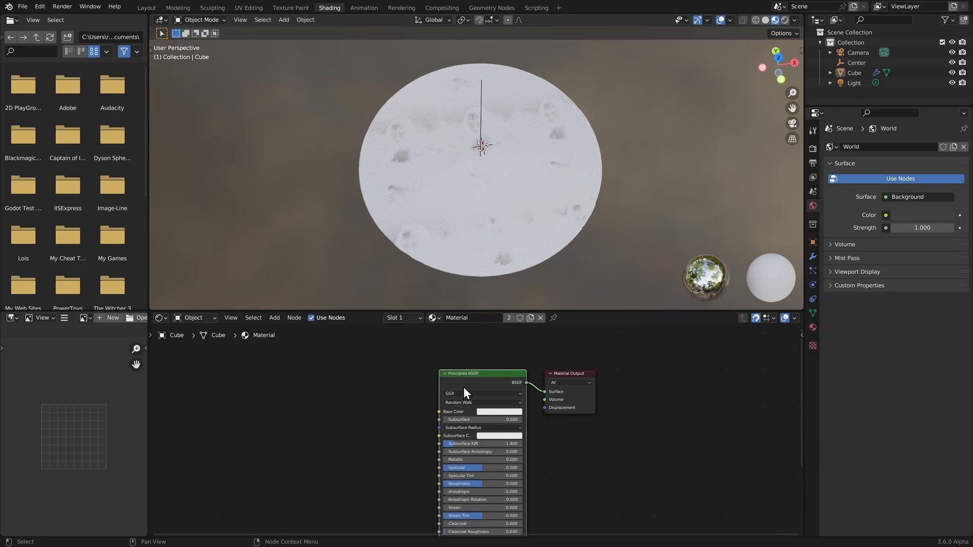
pyautogui.press('x')
# - Add a Gradient Texture node and connect its Color to the Material Output's Surface
pyautogui.hotkey('shift', 'a')
pyautogui.write('s')
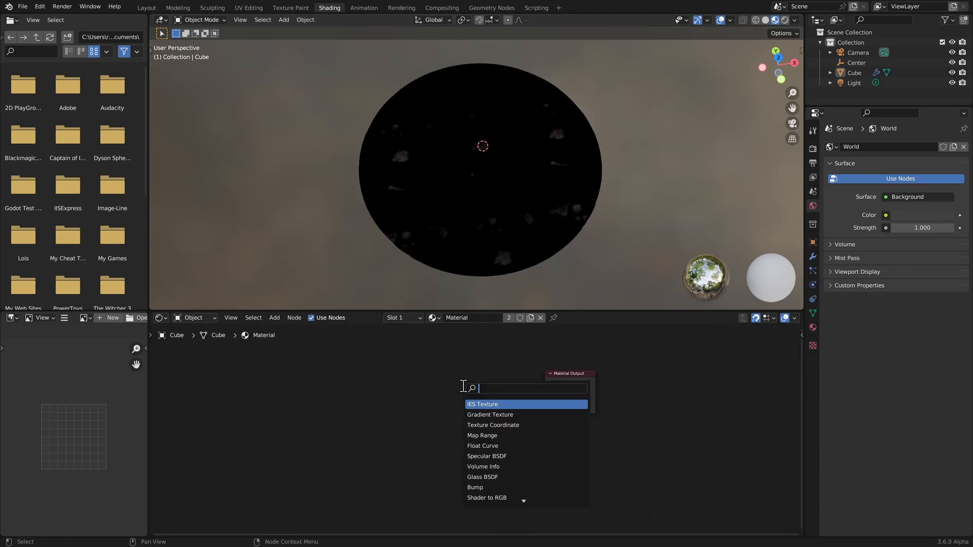
pyautogui.write('gra')
pyautogui.press('Return')
pyautogui.click(463, 388)
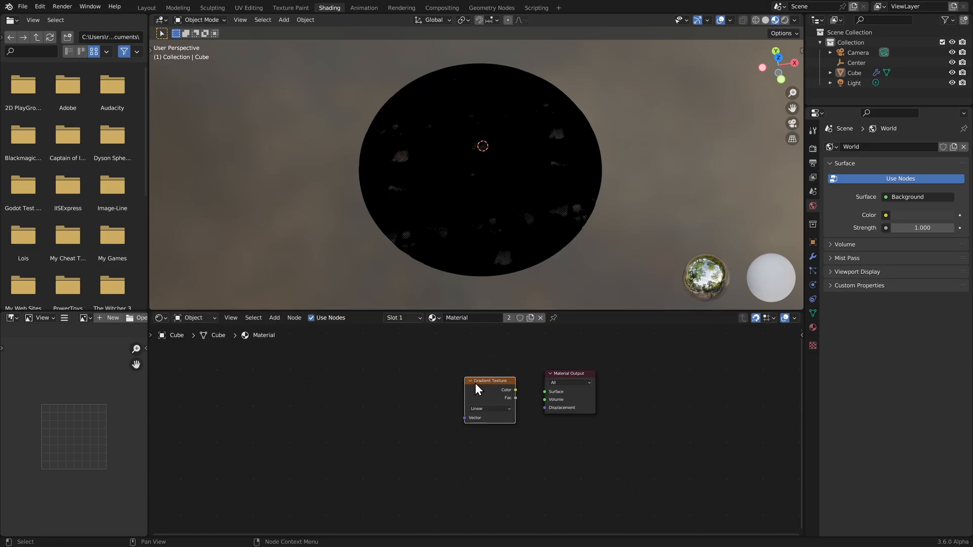
pyautogui.moveTo(516, 389); pyautogui.dragTo(545, 392)
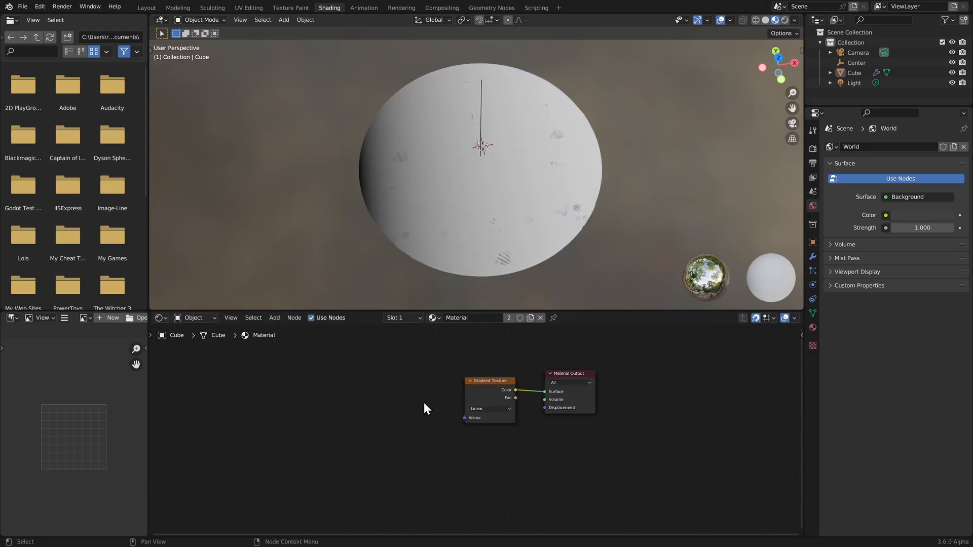
# - Add Texture Coordinate and Mapping nodes feeding the Gradient Texture's Vector
pyautogui.click(480, 395)
pyautogui.hotkey('ctrl', 't')
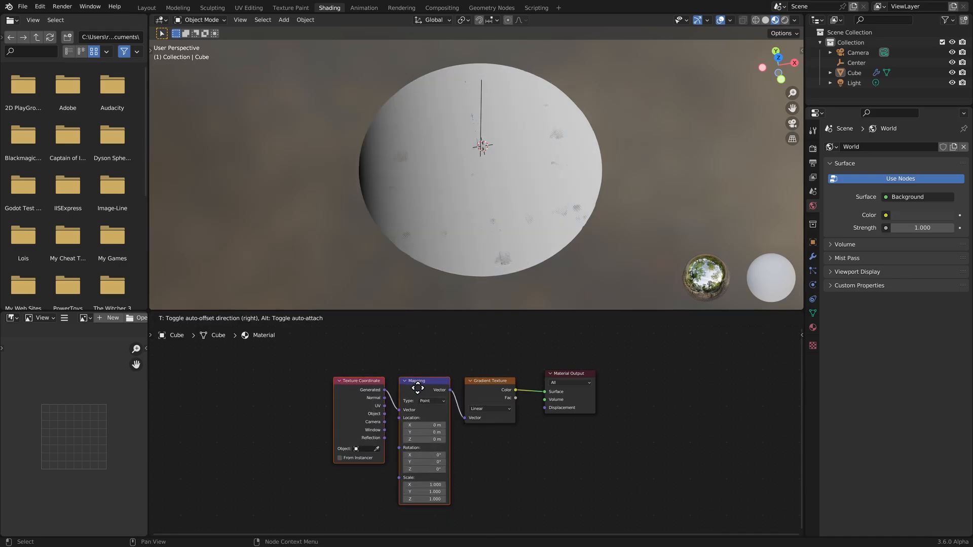
pyautogui.click(418, 386)
pyautogui.click(484, 467)
pyautogui.scroll(2, 529, 460)
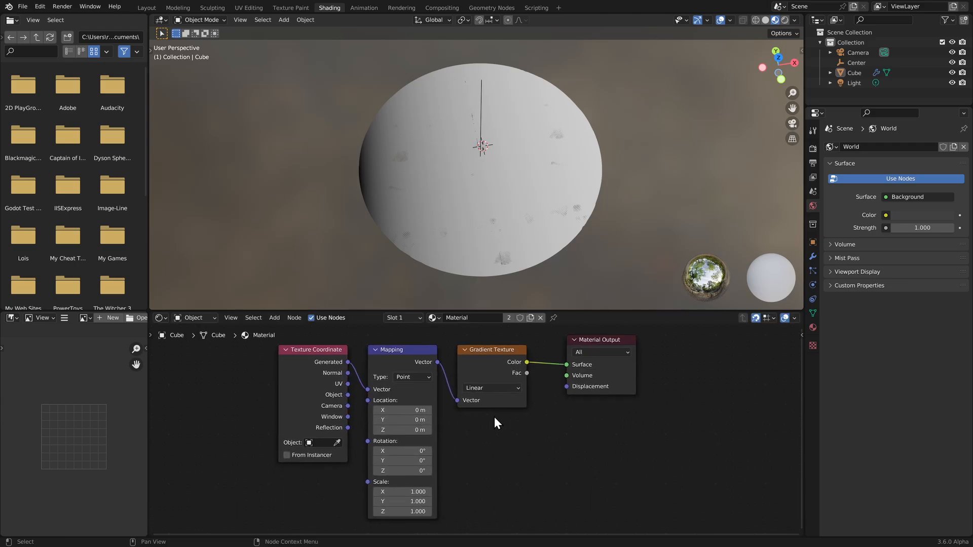
# - Set the Gradient Texture to Spherical and drive the Mapping node with Object coordinates
pyautogui.click(485, 388)
pyautogui.click(486, 443)
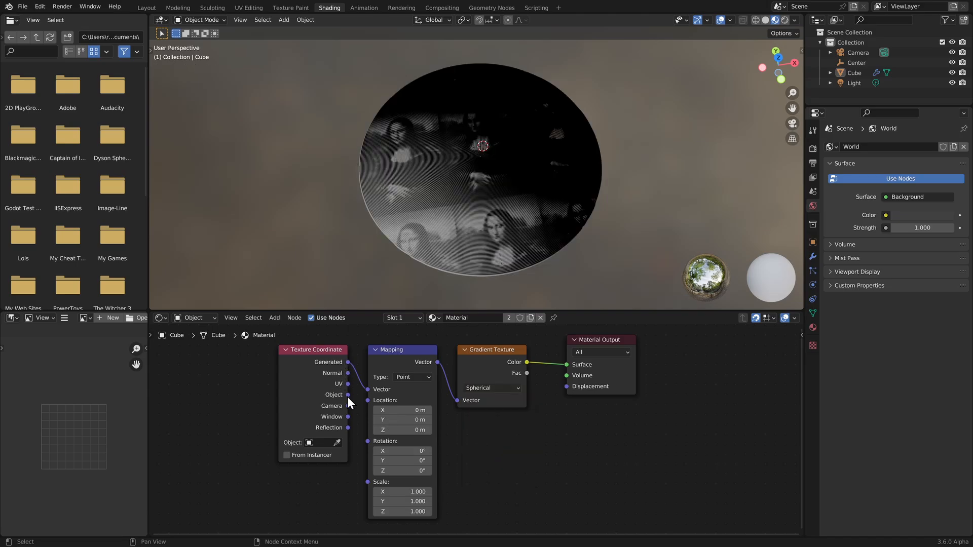
pyautogui.moveTo(348, 397); pyautogui.dragTo(365, 390)
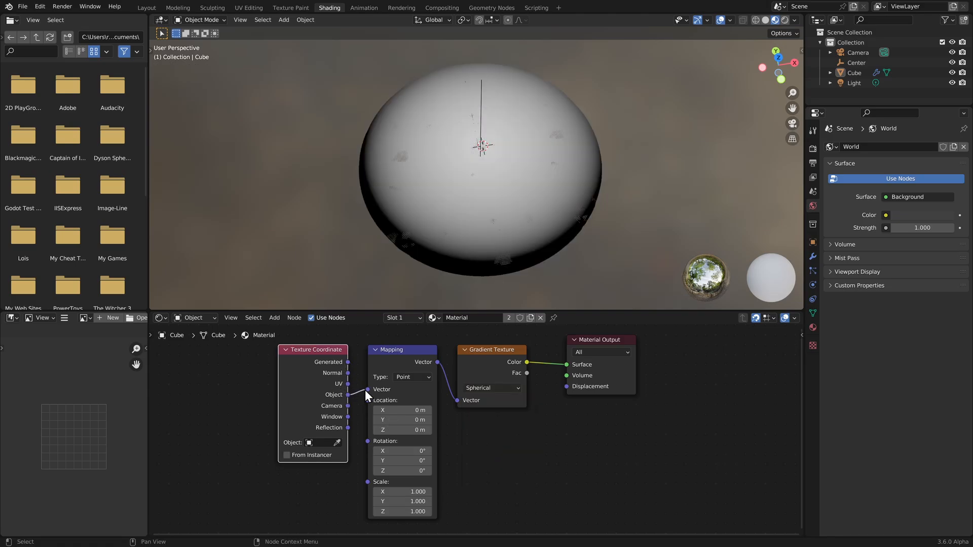
# - Insert a Color Ramp between the Gradient Texture and Material Output, using B-Spline interpolation
pyautogui.hotkey('shift', 'a')
pyautogui.write('c')
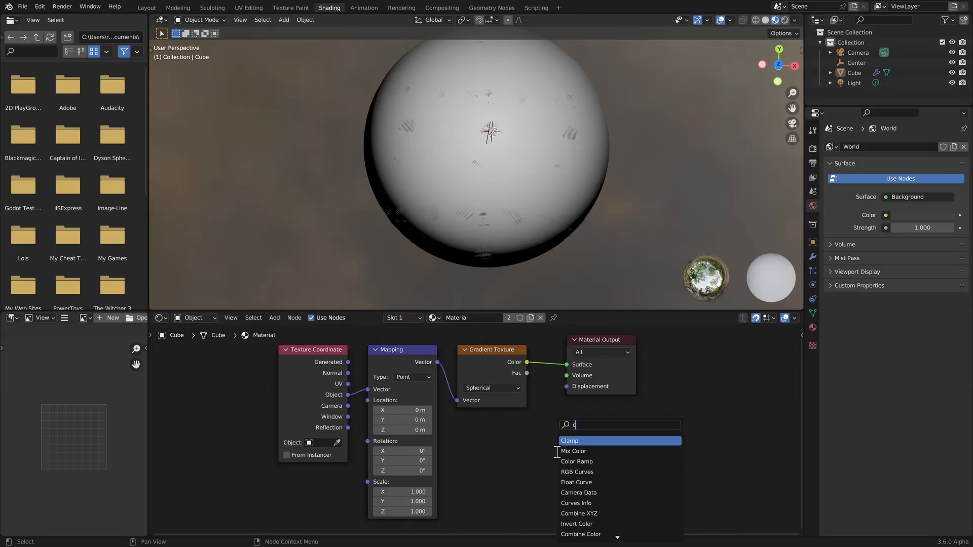
pyautogui.write('olo')
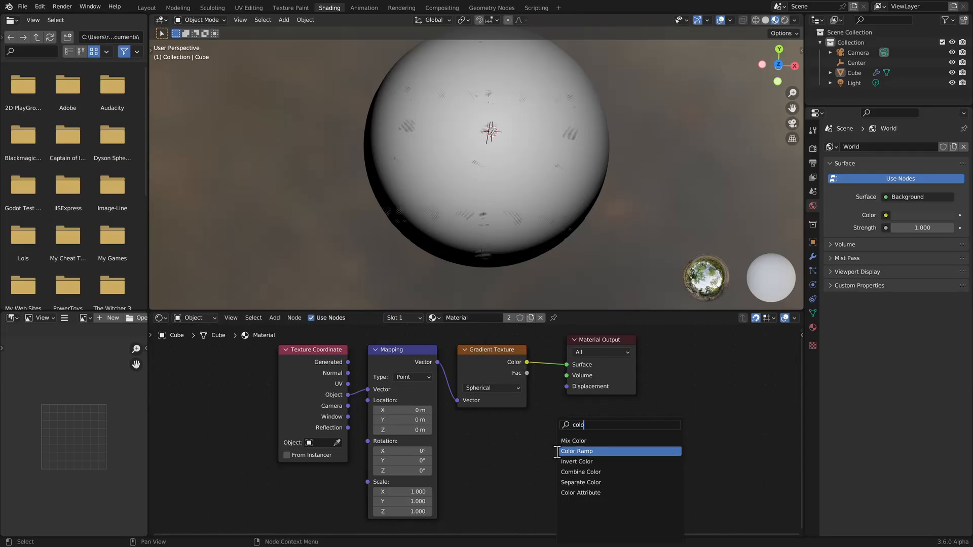
pyautogui.click(558, 451)
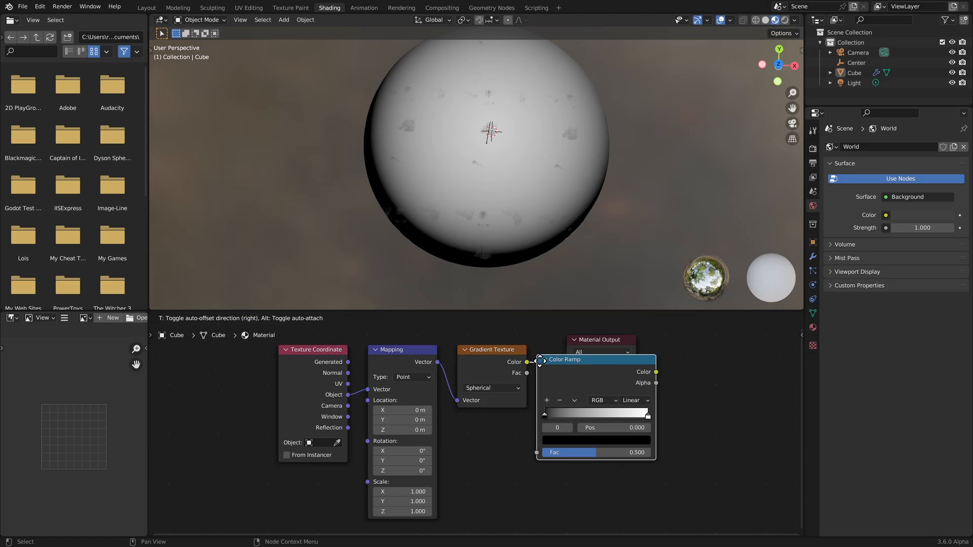
pyautogui.click(568, 361)
pyautogui.keyDown('shift'); pyautogui.moveTo(662, 427); pyautogui.dragTo(577, 425, button='middle'); pyautogui.keyUp('shift')
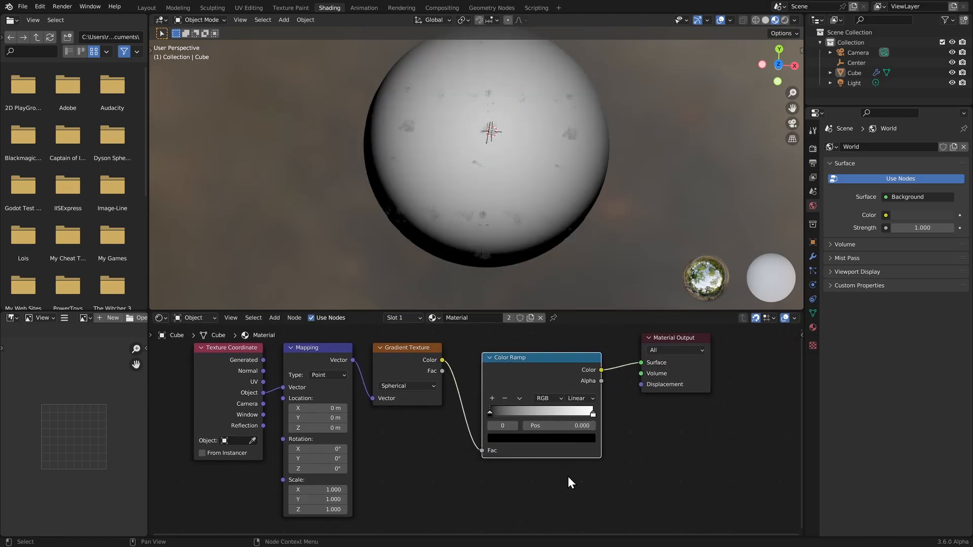
pyautogui.click(581, 401)
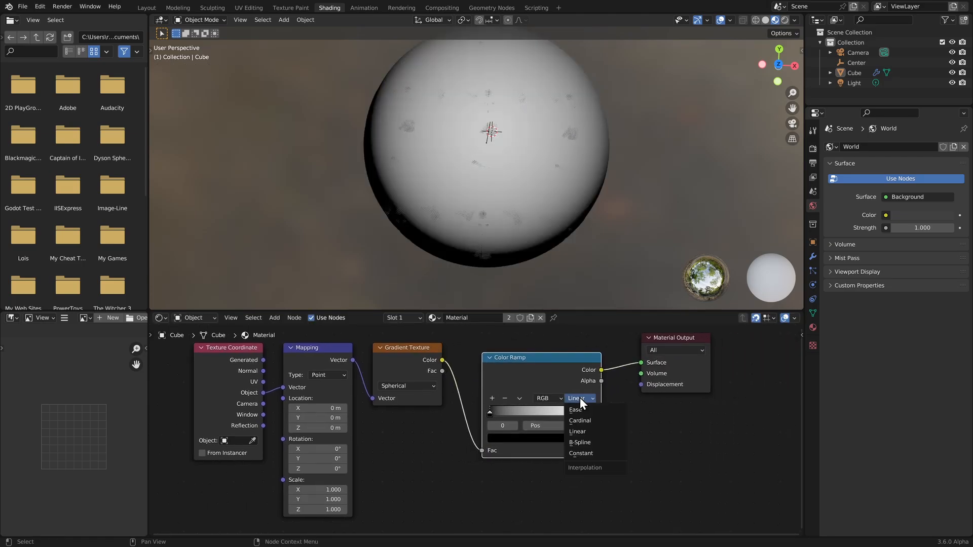
pyautogui.click(579, 443)
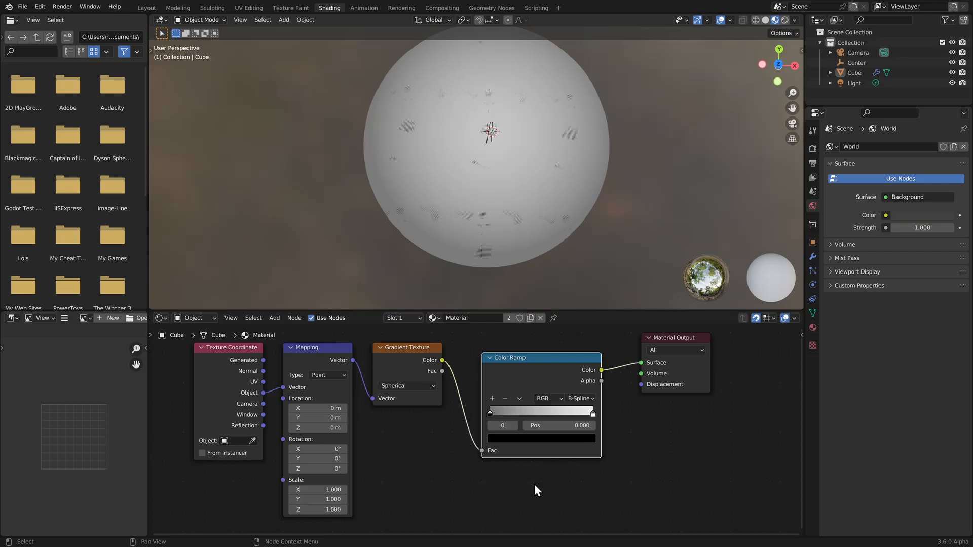
# - Place the Color Ramp's black stop at position 2/3 and its white stop at position 1/3
pyautogui.moveTo(489, 414); pyautogui.dragTo(497, 415)
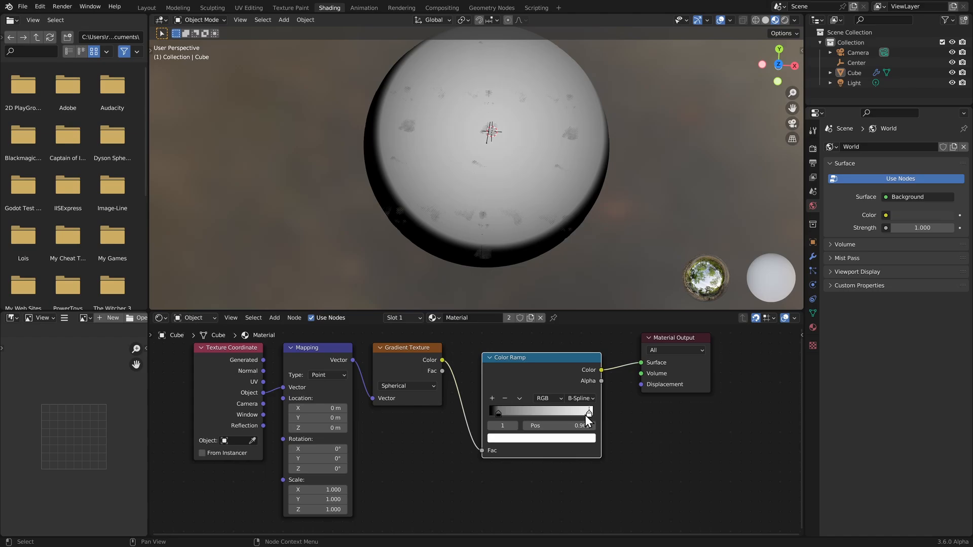
pyautogui.moveTo(499, 414); pyautogui.dragTo(569, 416)
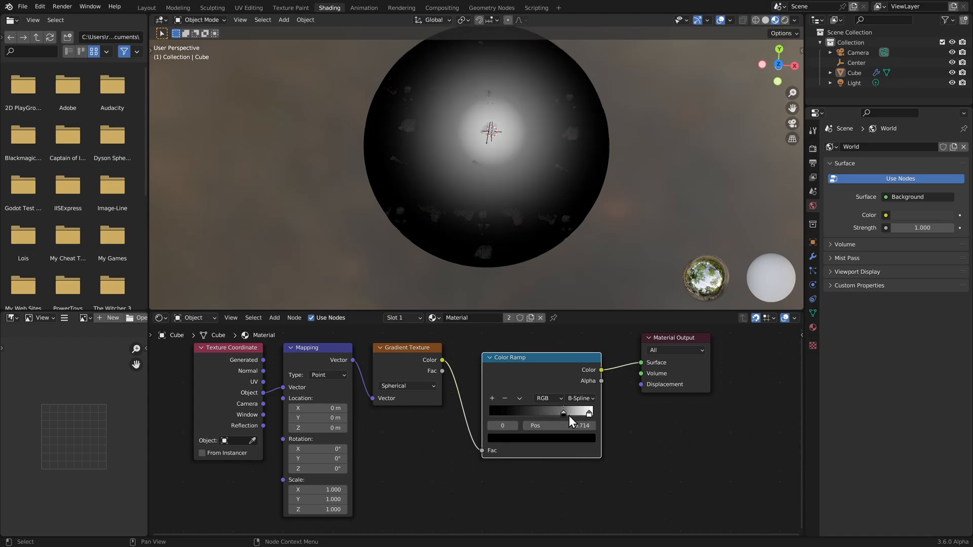
pyautogui.click(572, 425)
pyautogui.write('2/3')
pyautogui.press('Return')
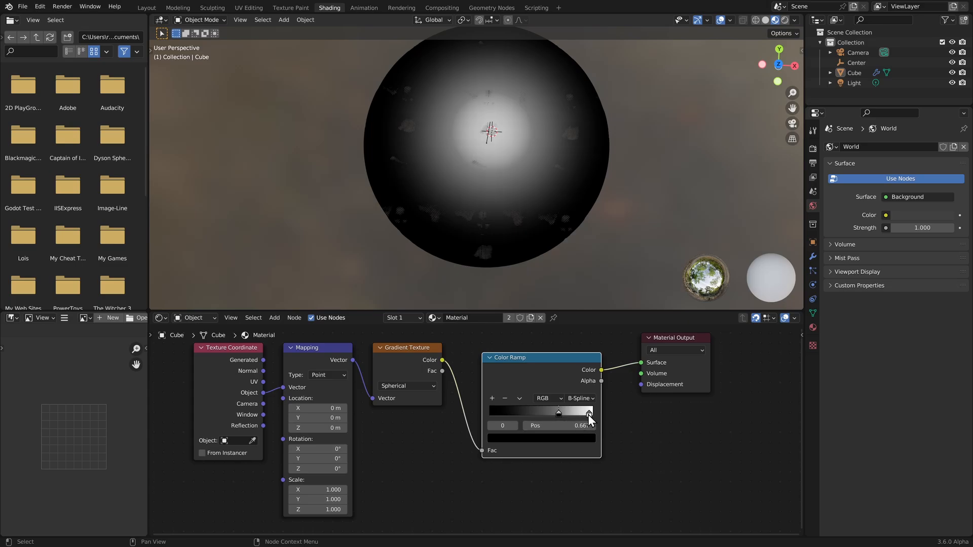
pyautogui.moveTo(589, 413); pyautogui.dragTo(527, 414)
pyautogui.click(569, 426)
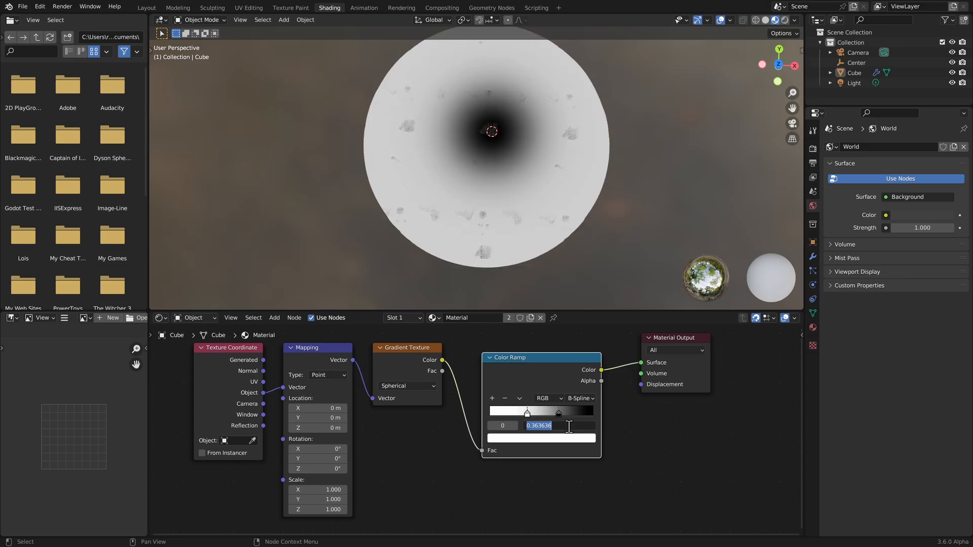
pyautogui.write('1/3')
pyautogui.press('Return')
# - Insert a Color Mix node between the Color Ramp and Material Output, with the Color Ramp's Color driving its Factor
pyautogui.click(638, 454)
pyautogui.hotkey('shift', 'a')
pyautogui.write('sm')
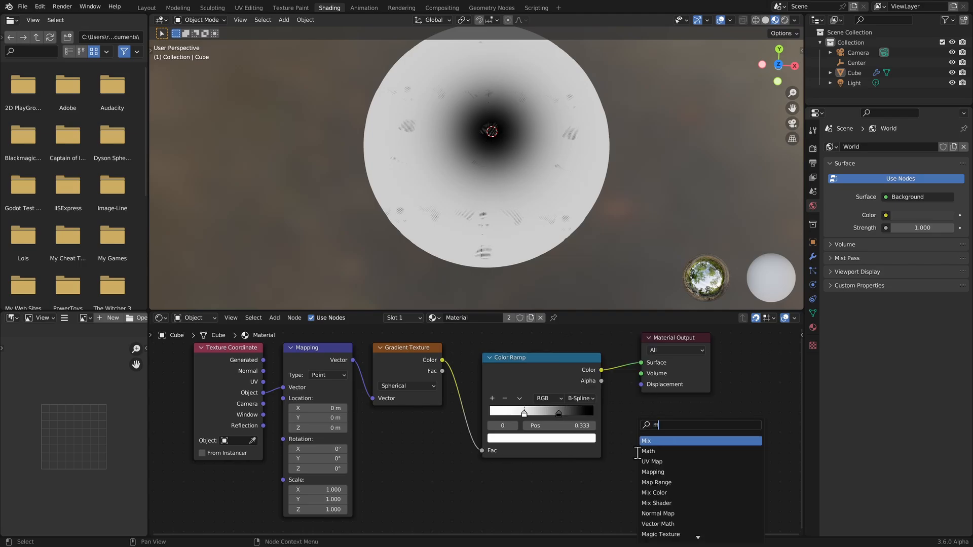
pyautogui.write('ix')
pyautogui.click(638, 452)
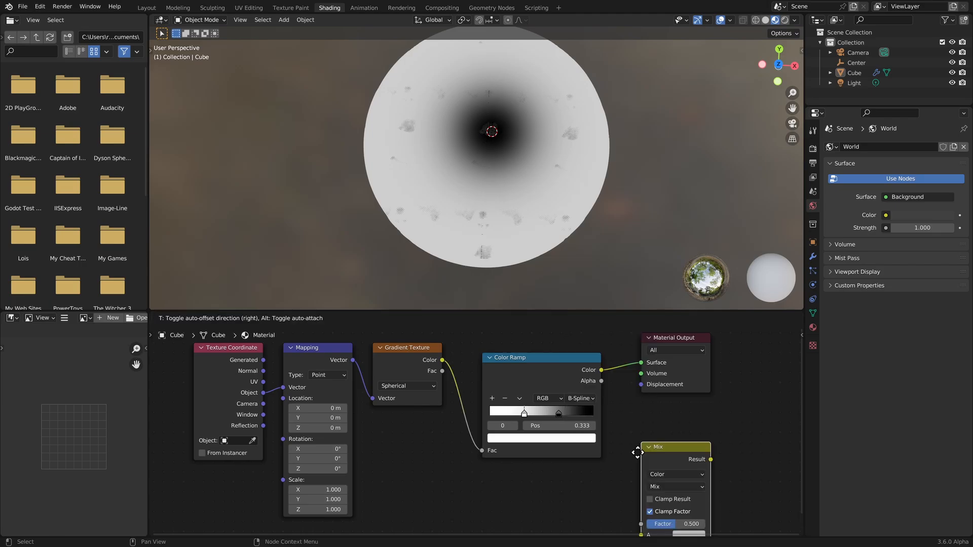
pyautogui.click(637, 362)
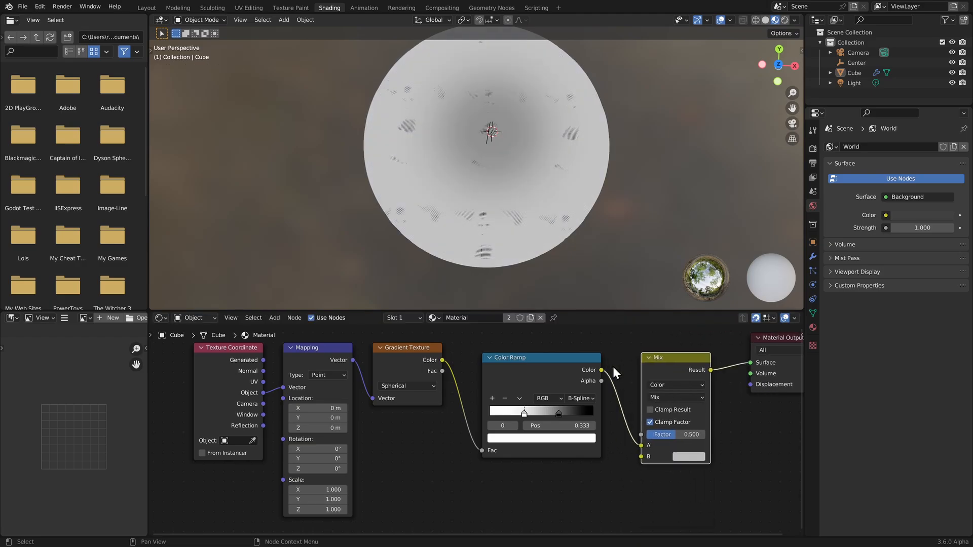
pyautogui.scroll(3, 555, 478)
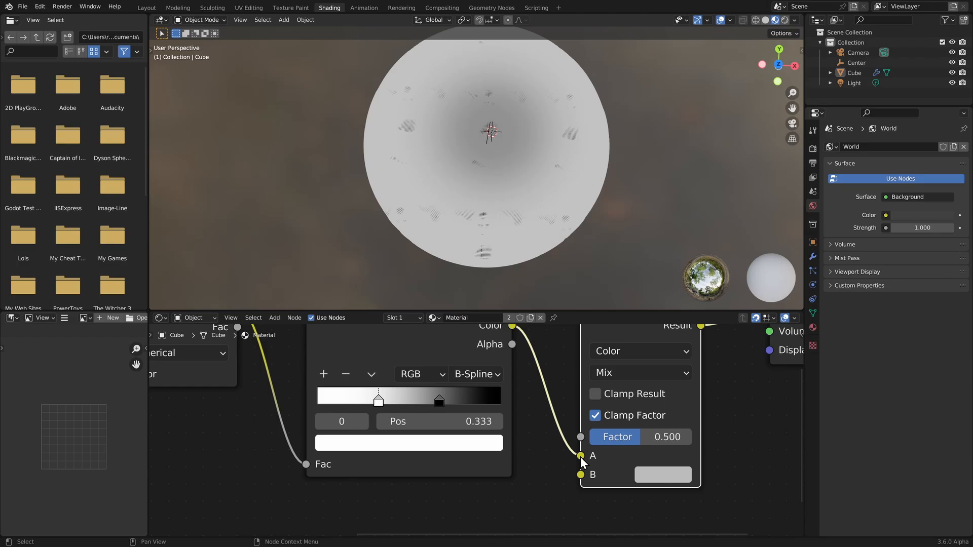
pyautogui.moveTo(581, 458); pyautogui.dragTo(578, 438)
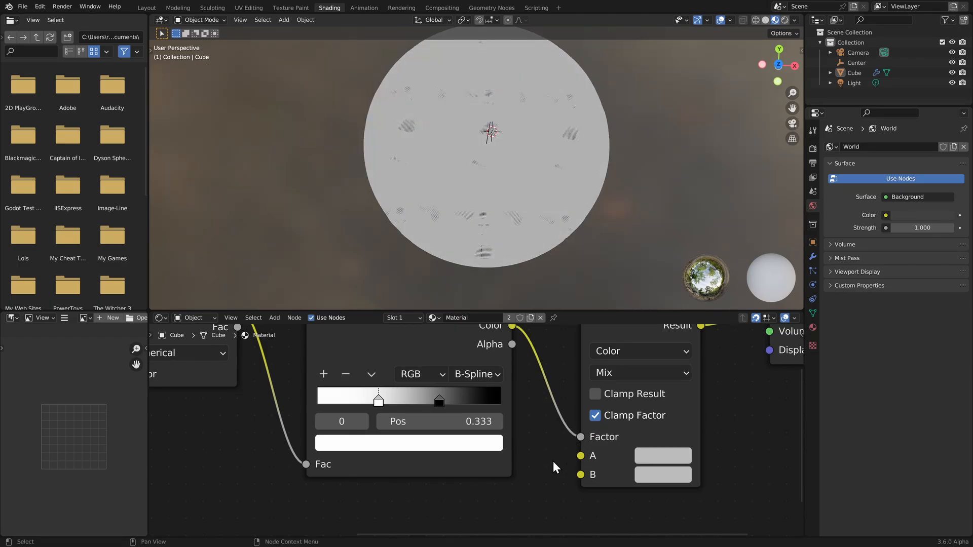
# - Add an Attribute node and place it below the Color Ramp
pyautogui.scroll(-2, 554, 462)
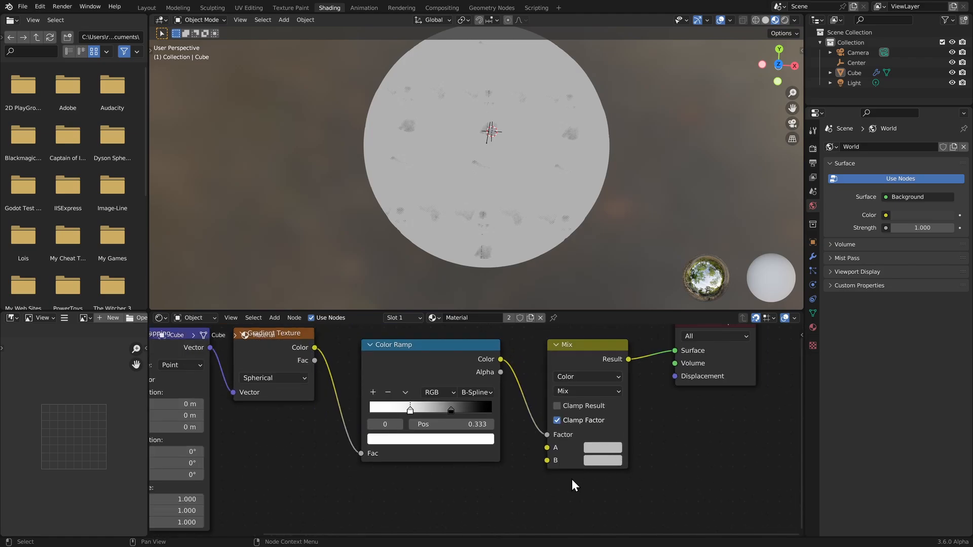
pyautogui.scroll(-1, 572, 479)
pyautogui.moveTo(545, 503); pyautogui.dragTo(550, 466, button='middle')
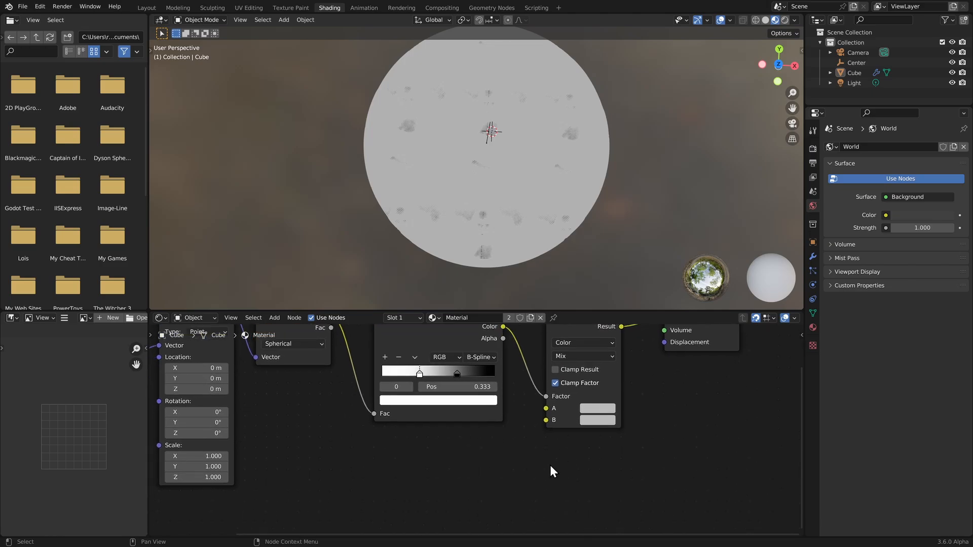
pyautogui.hotkey('shift', 'a')
pyautogui.write('att')
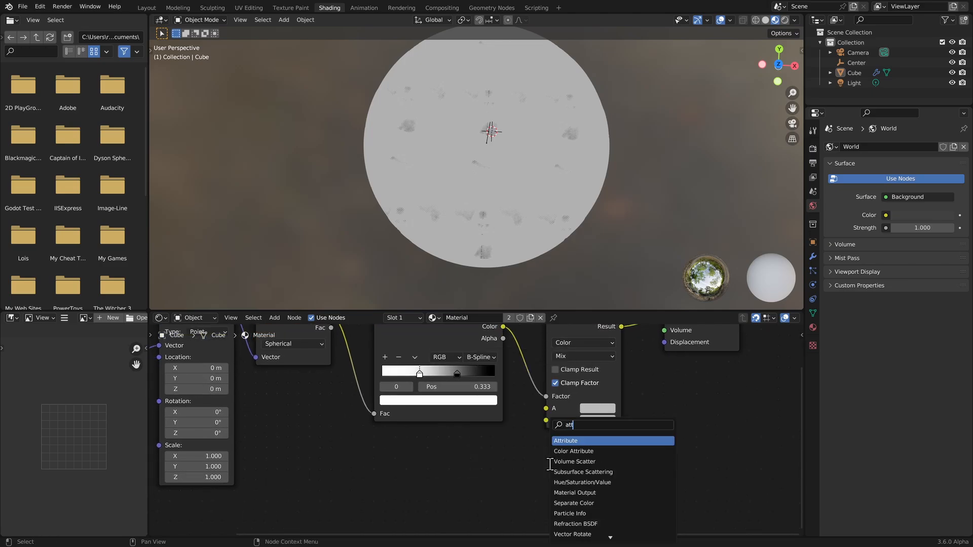
pyautogui.press('Return')
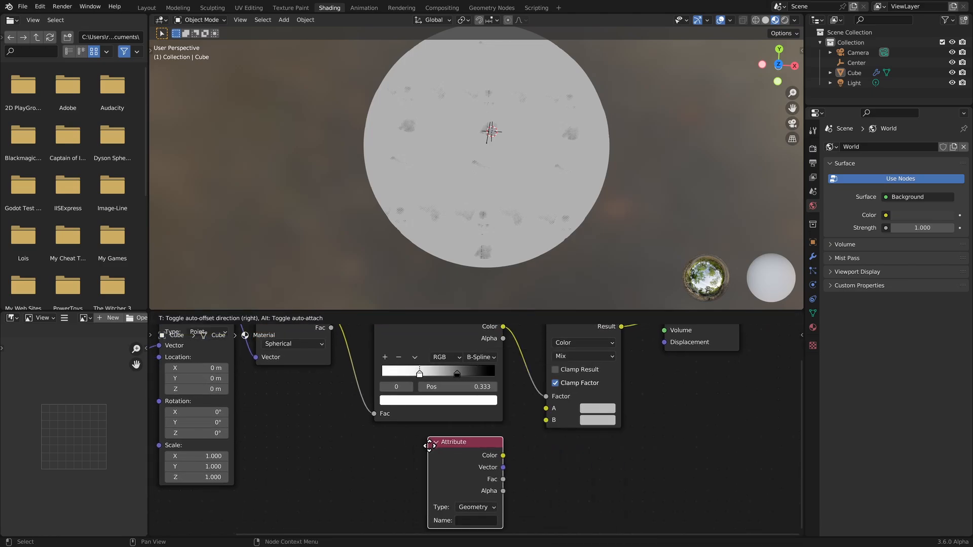
pyautogui.click(429, 446)
# - Name the Attribute node's attribute color-one and connect its Color to the Mix node's A input
pyautogui.click(565, 488)
pyautogui.moveTo(565, 488); pyautogui.dragTo(566, 452, button='middle')
pyautogui.click(475, 483)
pyautogui.write('color-one')
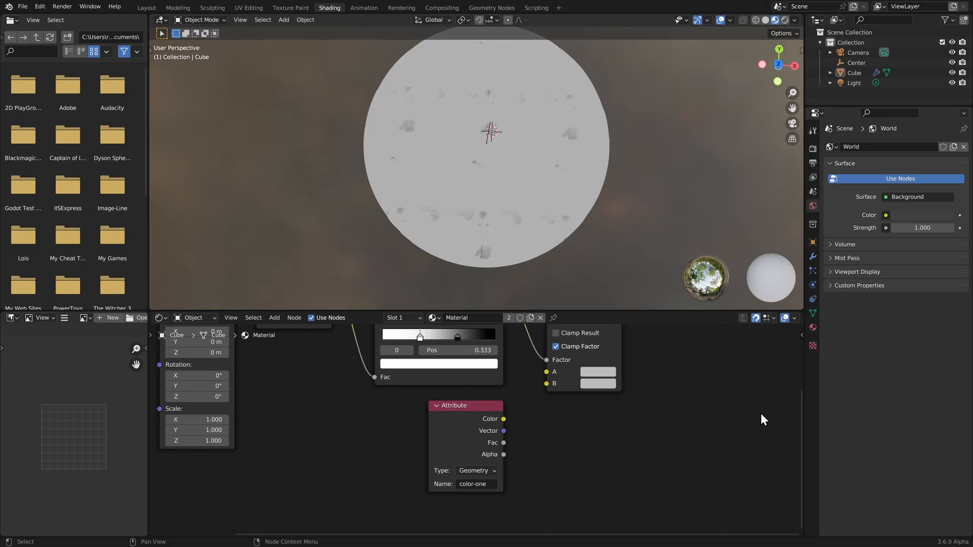
pyautogui.click(813, 257)
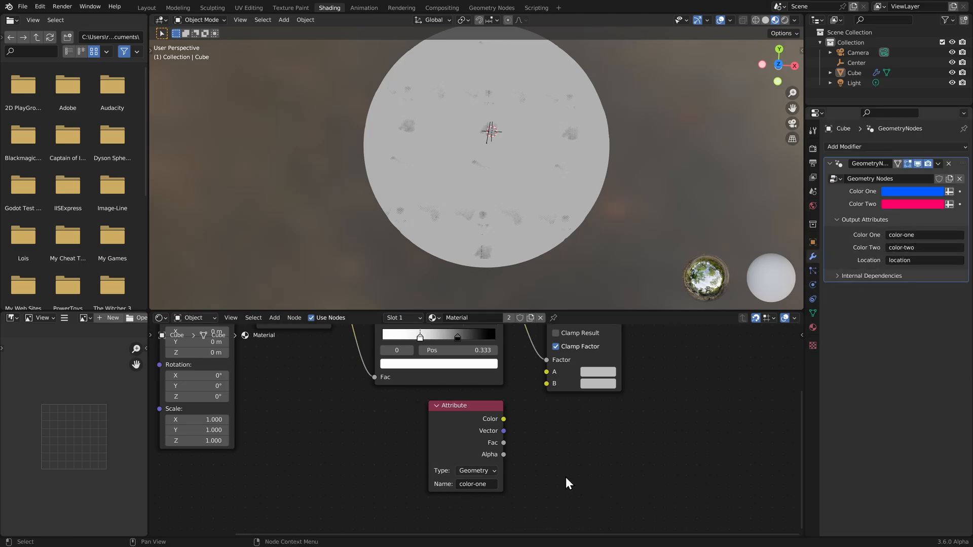
pyautogui.moveTo(503, 419); pyautogui.dragTo(546, 372)
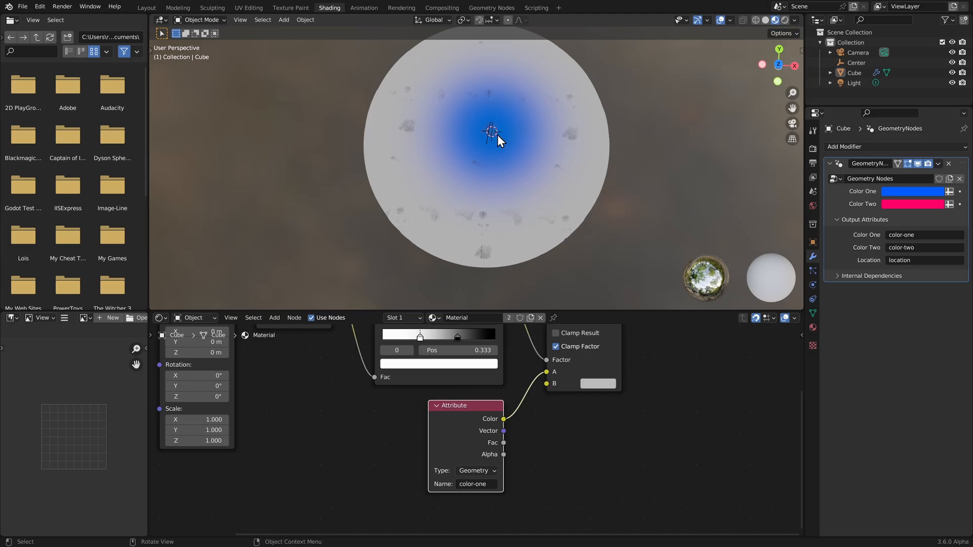
# - Duplicate the color-one Attribute node, set its name to color-two, and connect its Color to the Mix node's B input
pyautogui.hotkey('shift', 'd')
pyautogui.click(463, 519)
pyautogui.moveTo(558, 509); pyautogui.dragTo(483, 529, button='middle')
pyautogui.click(482, 479)
pyautogui.click(482, 479)
pyautogui.press('BackSpace')
pyautogui.press('BackSpace')
pyautogui.press('BackSpace')
pyautogui.write('two')
pyautogui.press('Return')
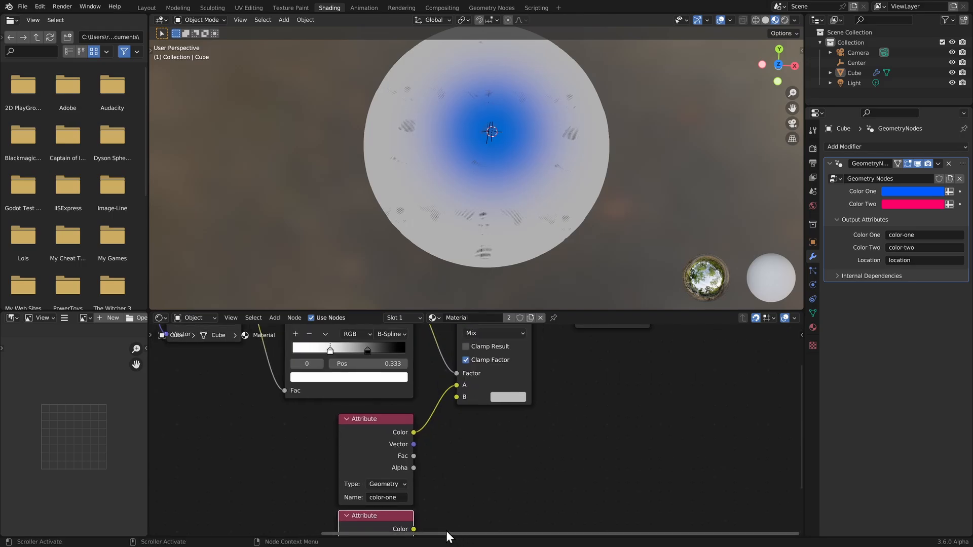
pyautogui.moveTo(413, 529); pyautogui.dragTo(457, 397)
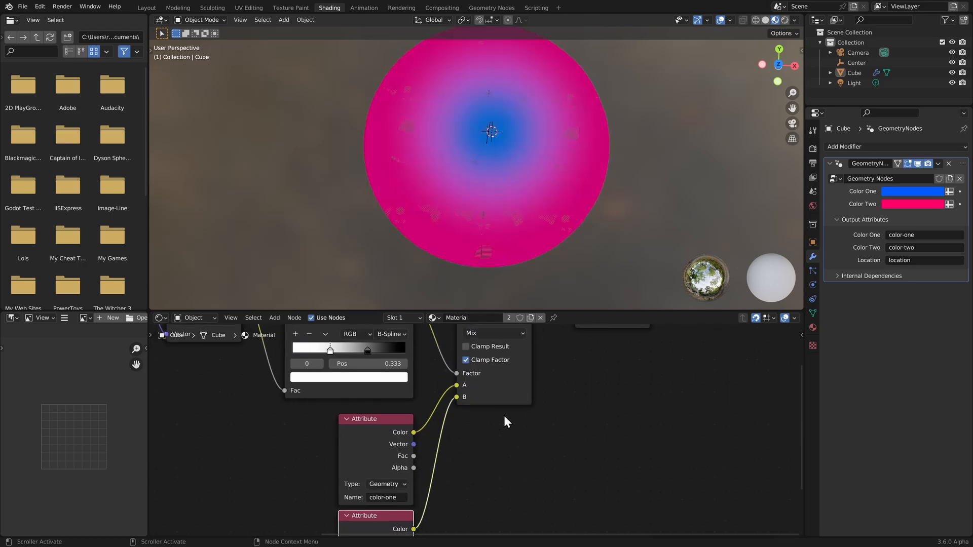
# - Add another Attribute node and place it below the Texture Coordinate node
pyautogui.moveTo(563, 225); pyautogui.dragTo(565, 187, button='middle')
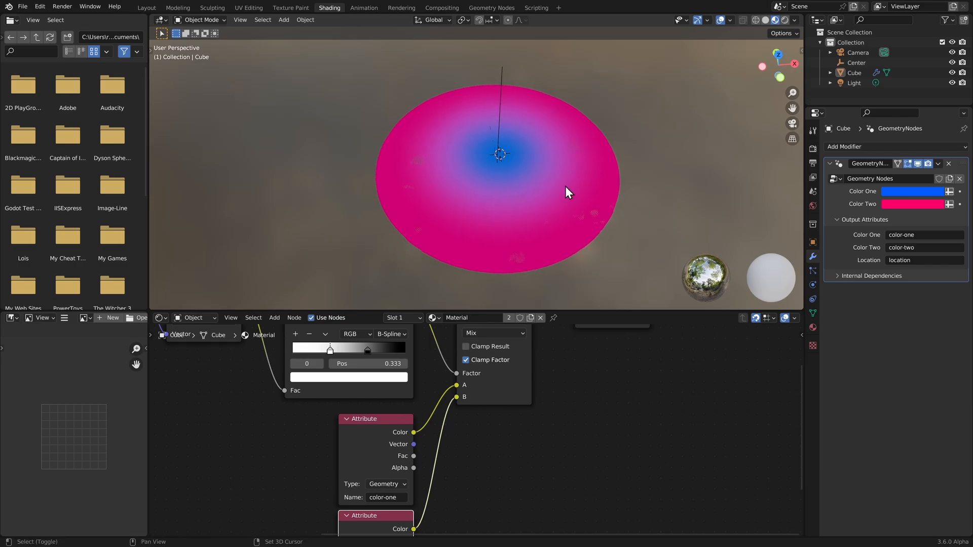
pyautogui.scroll(-2, 573, 411)
pyautogui.moveTo(573, 412); pyautogui.dragTo(674, 391, button='middle')
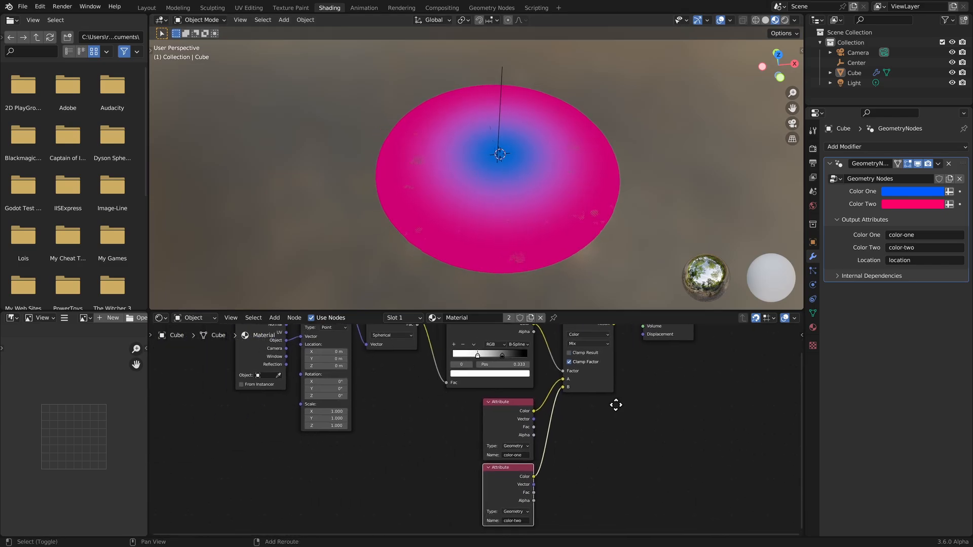
pyautogui.hotkey('shift', 'a')
pyautogui.write('attr')
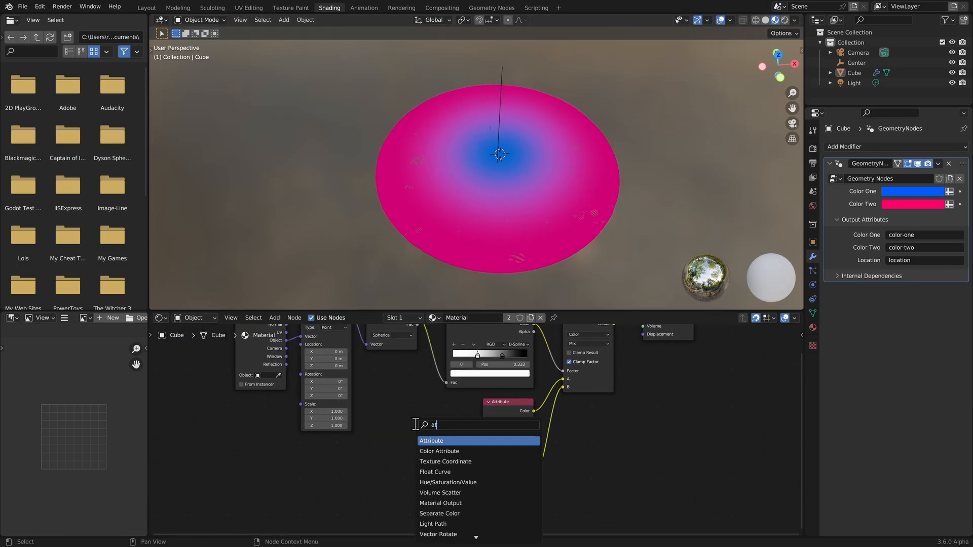
pyautogui.press('Return')
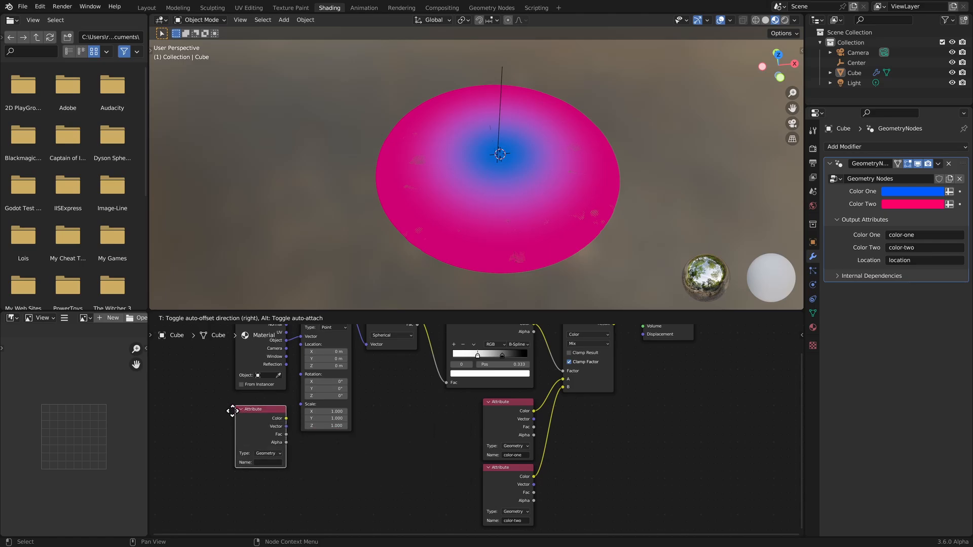
pyautogui.click(233, 409)
# - Set the new Attribute node's name to location and connect its Vector to the Mapping node's Location
pyautogui.keyDown('shift'); pyautogui.moveTo(297, 430); pyautogui.dragTo(316, 430, button='middle'); pyautogui.keyUp('shift')
pyautogui.scroll(2, 315, 430)
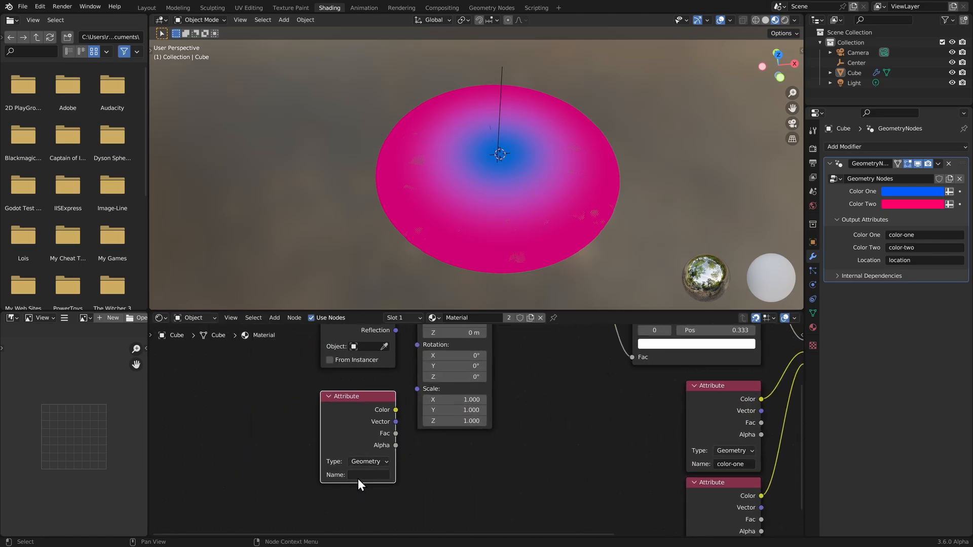
pyautogui.click(362, 475)
pyautogui.moveTo(396, 422); pyautogui.dragTo(417, 424)
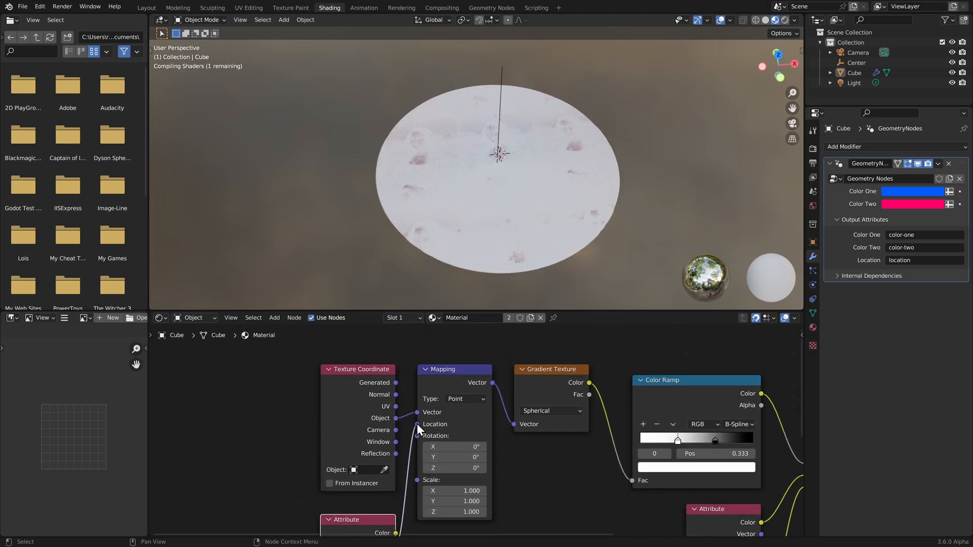
# - Move the Center empty to about 0.27 m on X and about 0.04 m on Y to test the gradient's center
pyautogui.moveTo(506, 479); pyautogui.dragTo(510, 451, button='middle')
pyautogui.scroll(3, 537, 222)
pyautogui.scroll(-1, 537, 222)
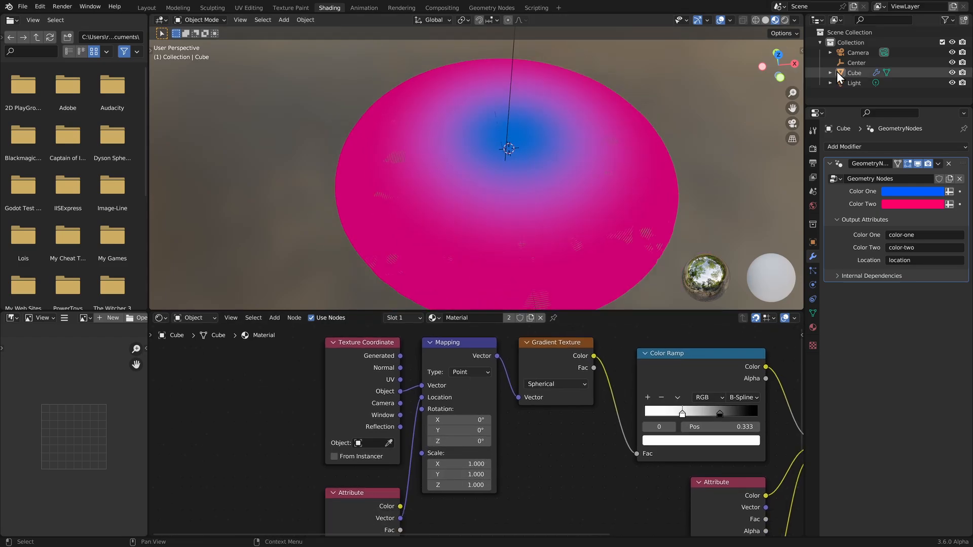
pyautogui.click(858, 62)
pyautogui.press('t')
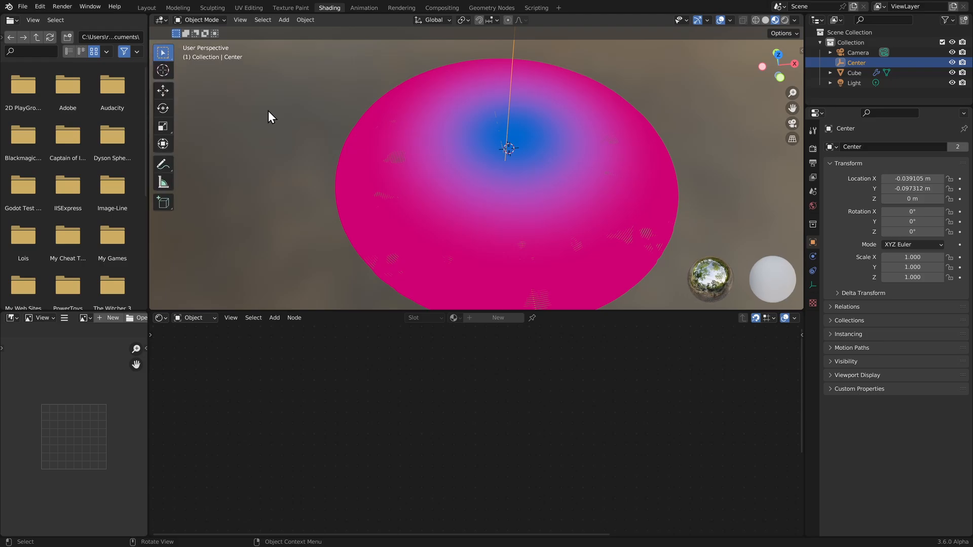
pyautogui.click(162, 90)
pyautogui.moveTo(543, 164); pyautogui.dragTo(456, 177)
pyautogui.moveTo(456, 178); pyautogui.dragTo(550, 182, button='middle')
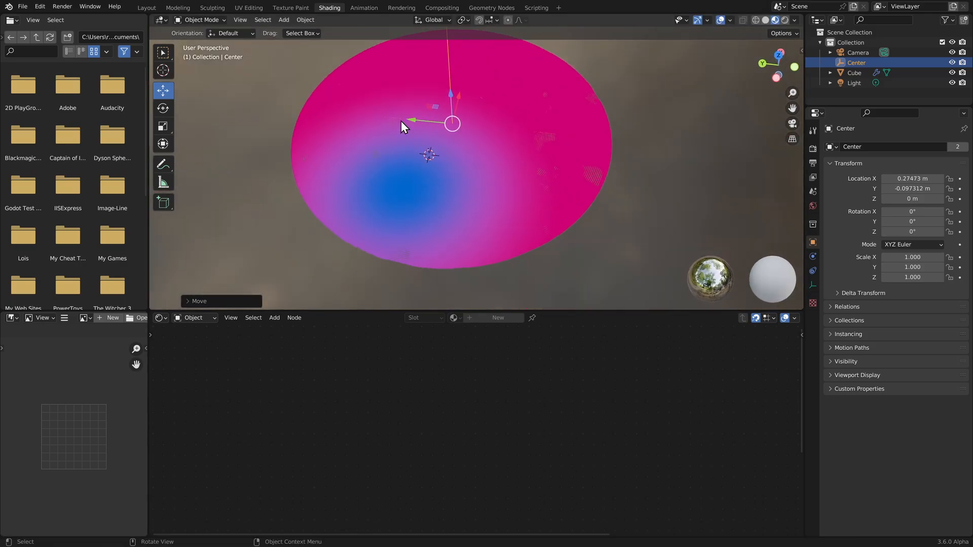
pyautogui.moveTo(410, 116); pyautogui.dragTo(389, 123)
# - Insert a Vector Math node between the location Attribute's Vector and the Mapping node's Location in the Cube's material
pyautogui.click(854, 73)
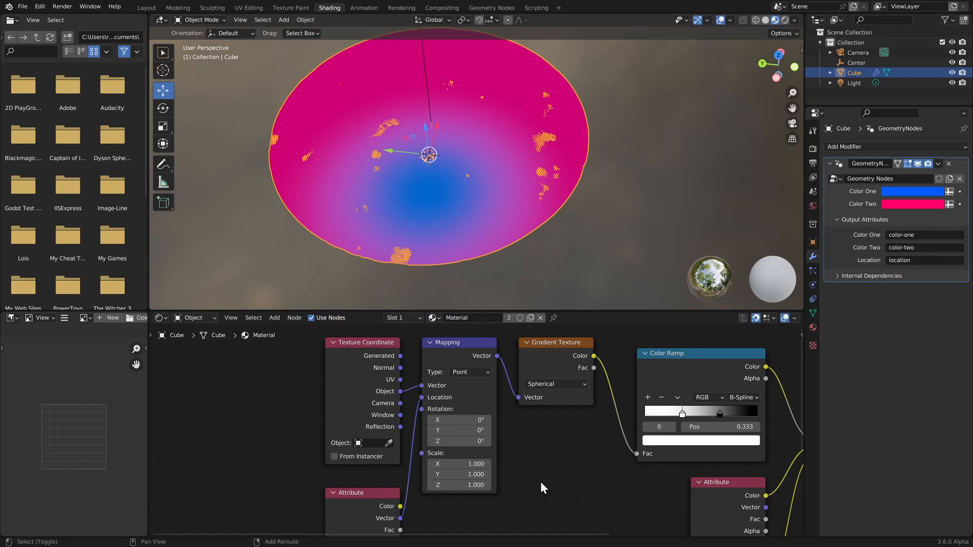
pyautogui.hotkey('shift', 'a')
pyautogui.write('s')
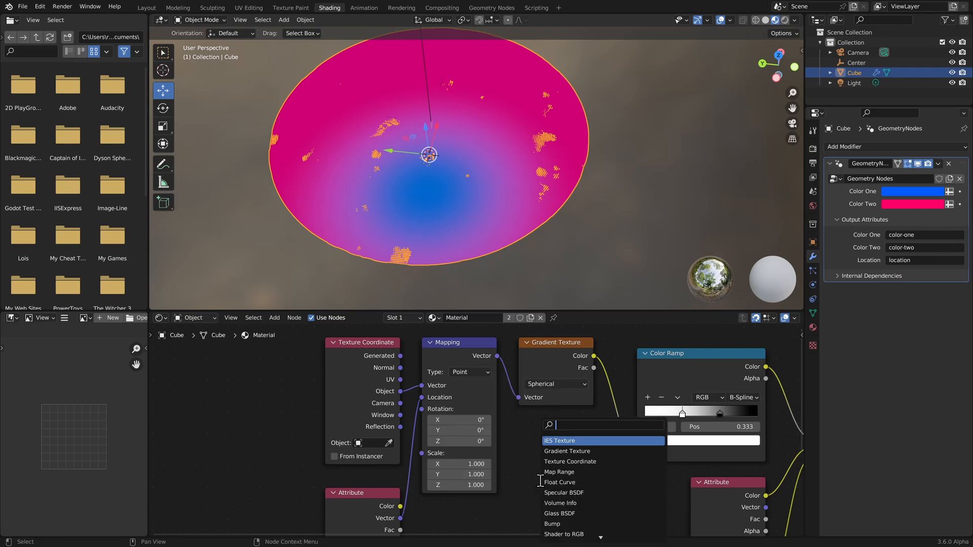
pyautogui.write('vec')
pyautogui.press('Return')
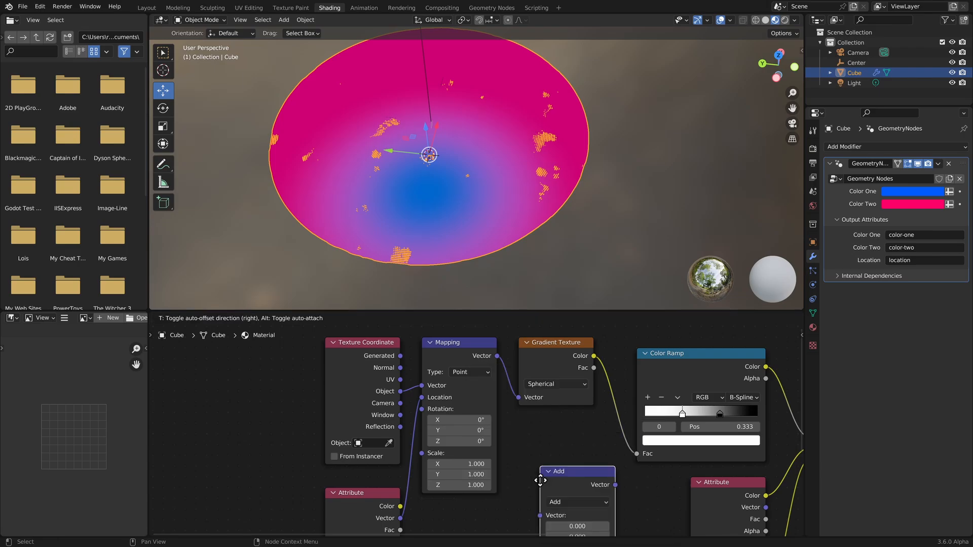
pyautogui.click(444, 480)
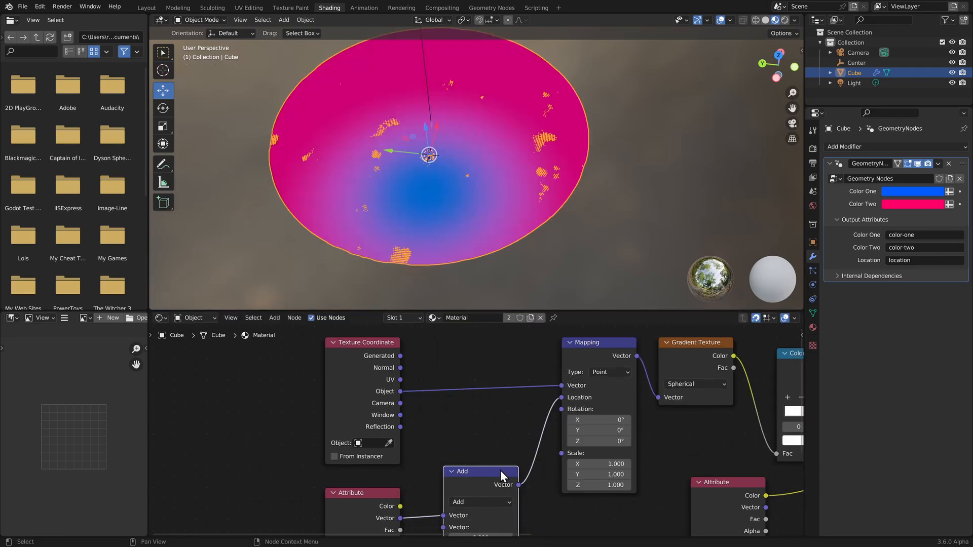
# - Set the Vector Math node to Multiply, with -1 for all three components of its second vector
pyautogui.press('KP_Decimal')
pyautogui.click(475, 415)
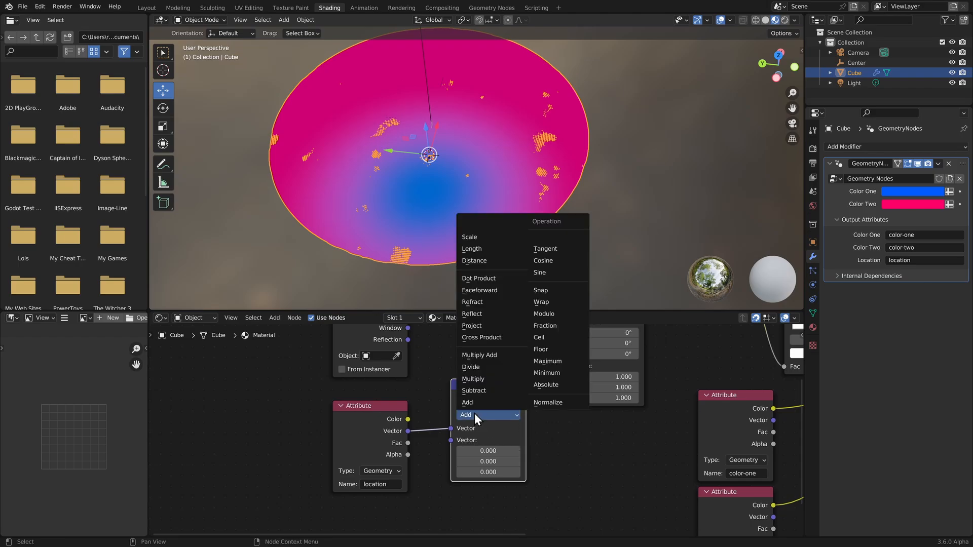
pyautogui.click(476, 379)
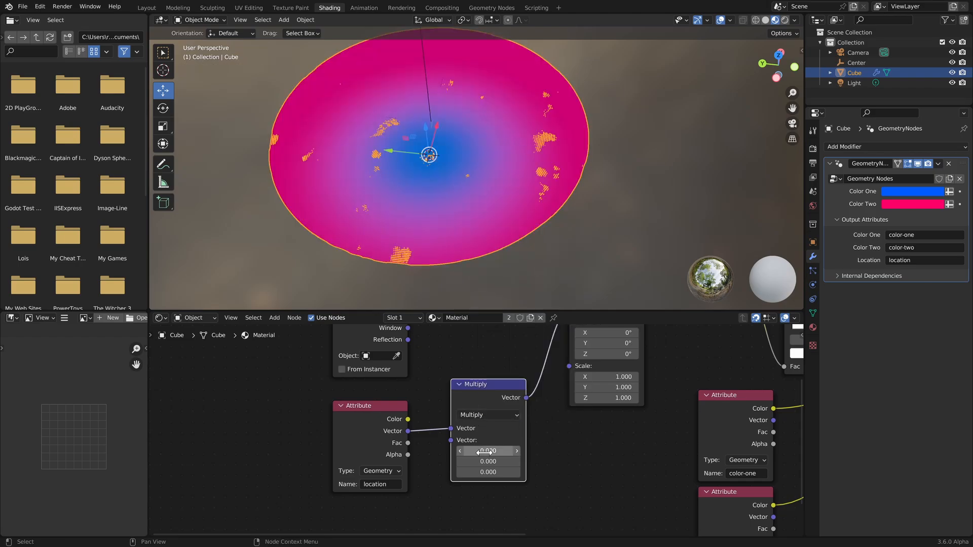
pyautogui.moveTo(485, 451); pyautogui.dragTo(484, 472)
pyautogui.write('-1')
pyautogui.press('Return')
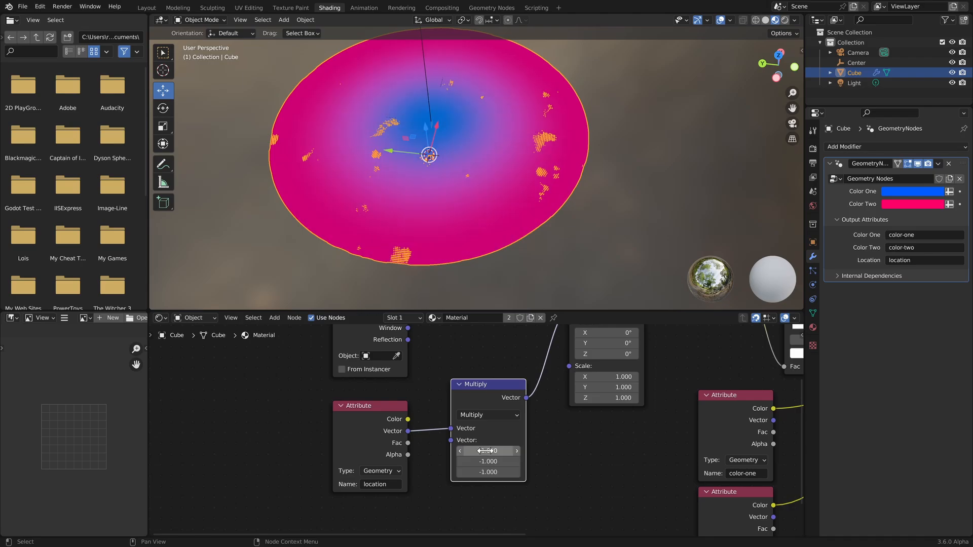
# - Move the Center empty to about 0.32 m on X and -0.25 m on Y, and check the gradient from the top
pyautogui.click(856, 63)
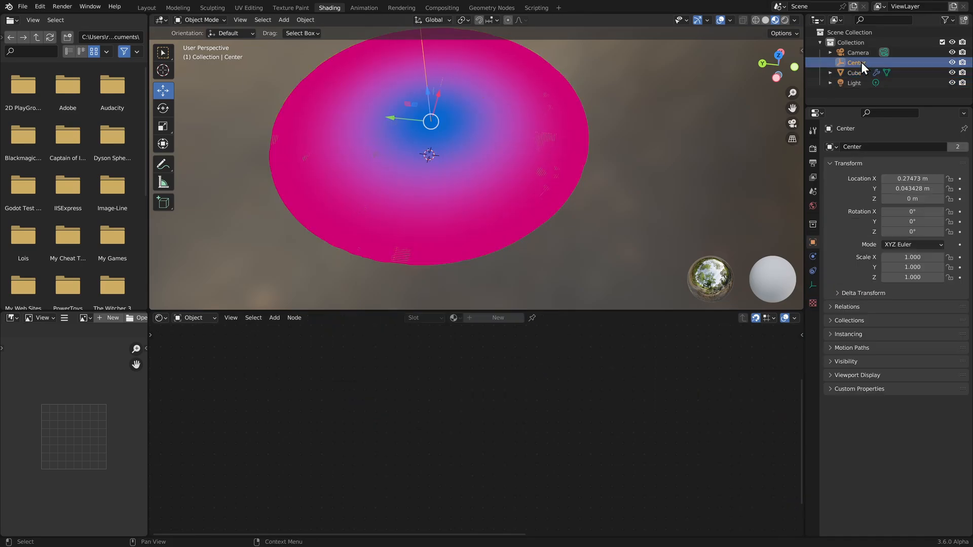
pyautogui.moveTo(394, 121); pyautogui.dragTo(431, 126)
pyautogui.moveTo(482, 98)
pyautogui.mouseDown()
pyautogui.moveTo(441, 122)
pyautogui.moveTo(487, 96)
pyautogui.mouseUp()
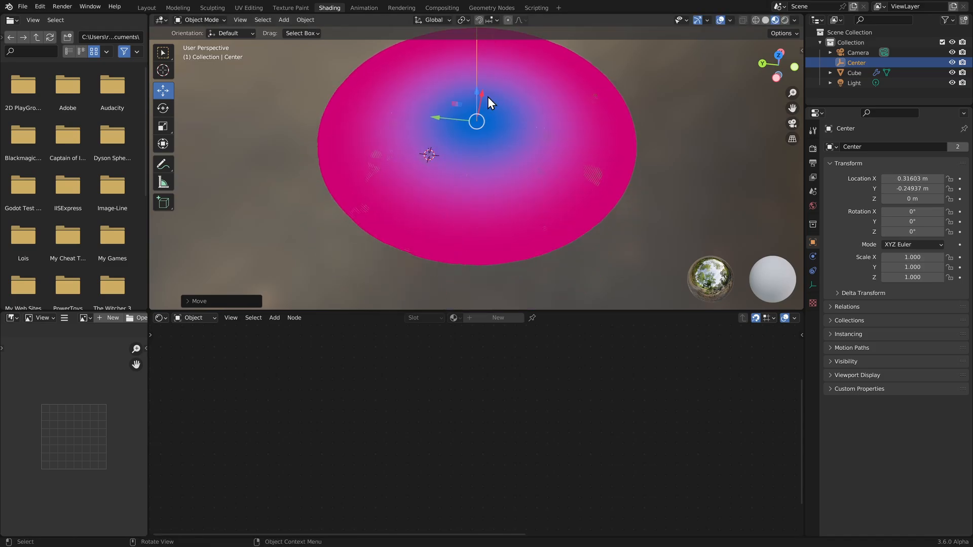
pyautogui.press('KP_7')
pyautogui.press('KP_Decimal')
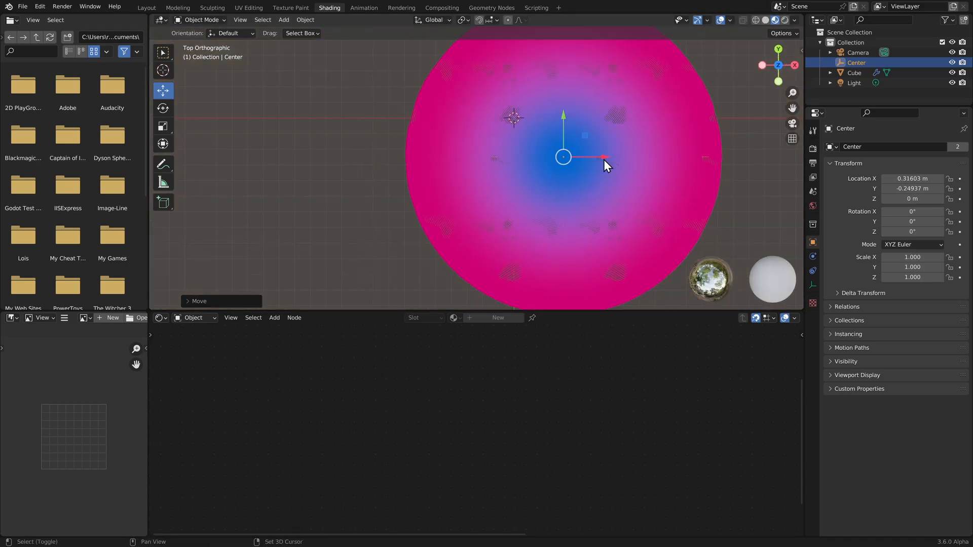
pyautogui.click(701, 184)
pyautogui.scroll(3, 557, 221)
pyautogui.scroll(-2, 558, 218)
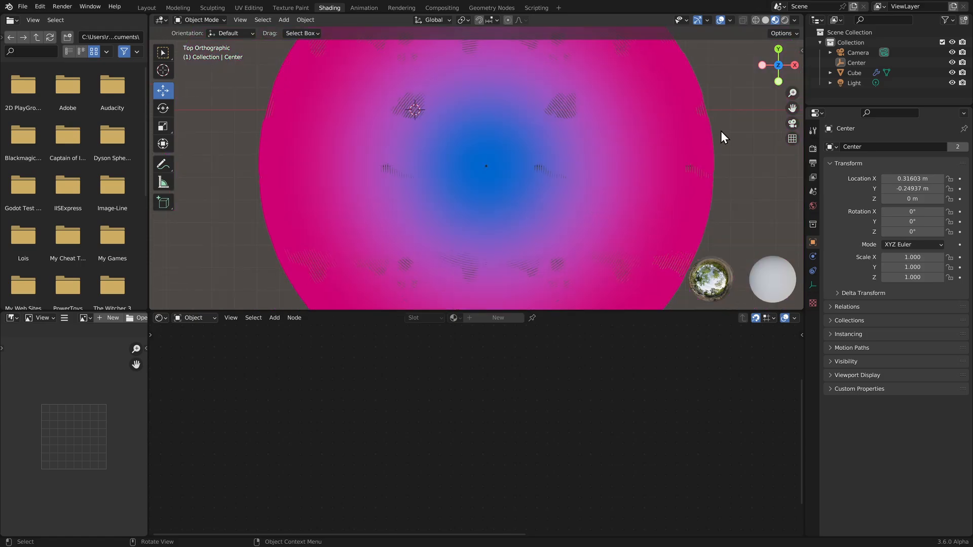
pyautogui.scroll(-1, 707, 144)
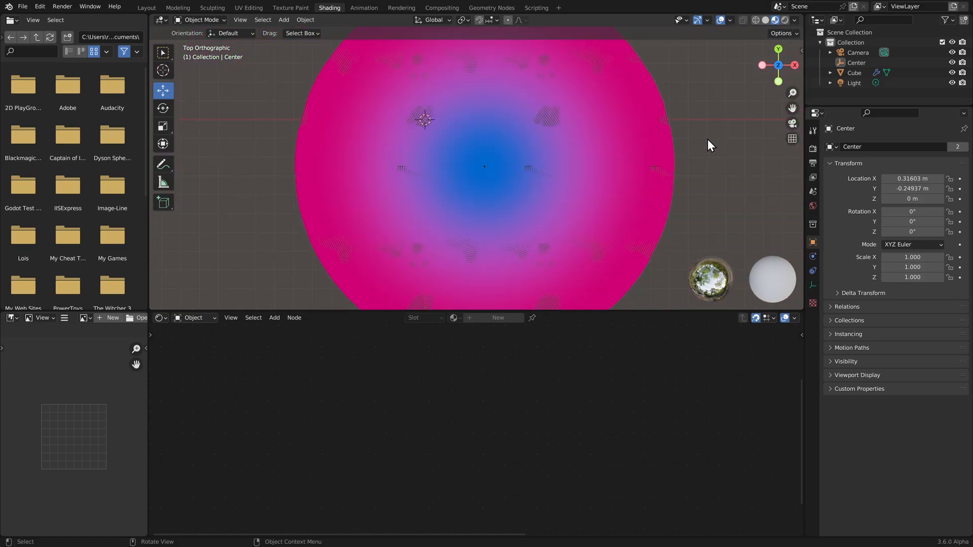
# - Set the Points node's Count to 118 in the Cube's geometry nodes and check the rings up close
pyautogui.click(619, 177)
pyautogui.scroll(-2, 619, 178)
pyautogui.moveTo(193, 349); pyautogui.dragTo(215, 349)
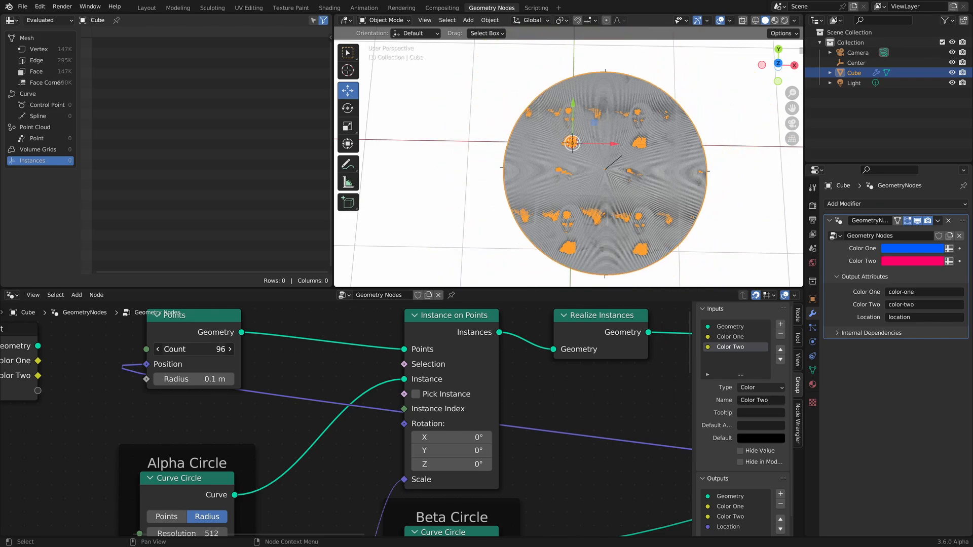
pyautogui.scroll(2, 601, 171)
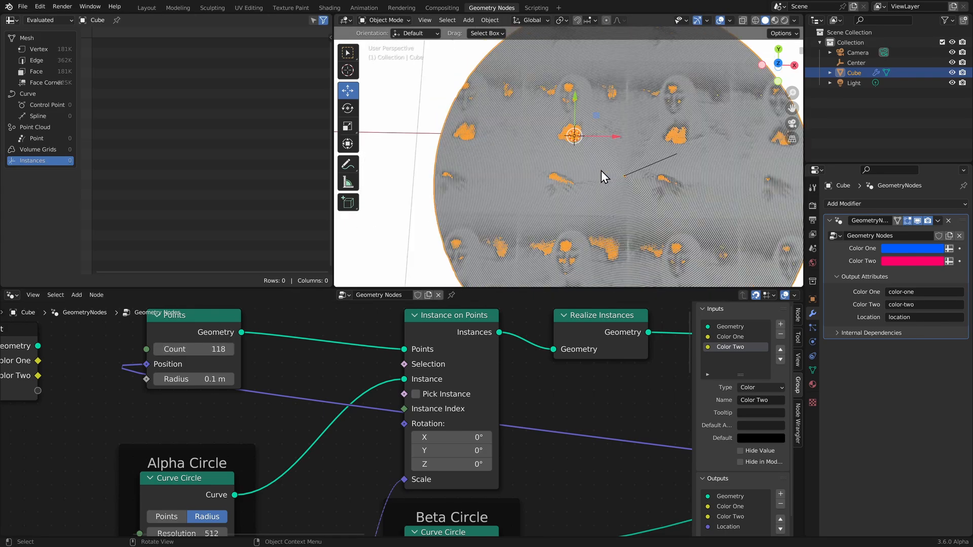
pyautogui.scroll(8, 602, 170)
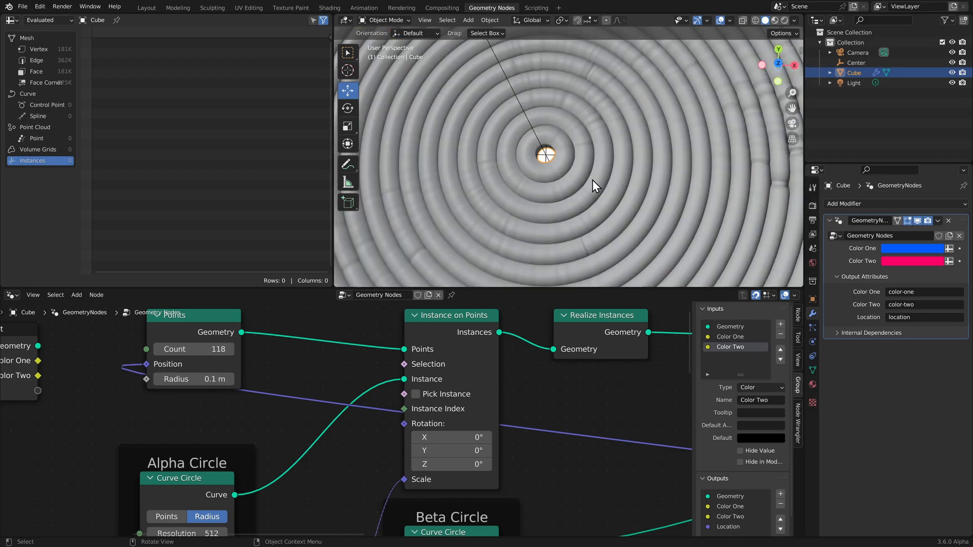
pyautogui.scroll(-6, 592, 181)
pyautogui.scroll(-1, 486, 373)
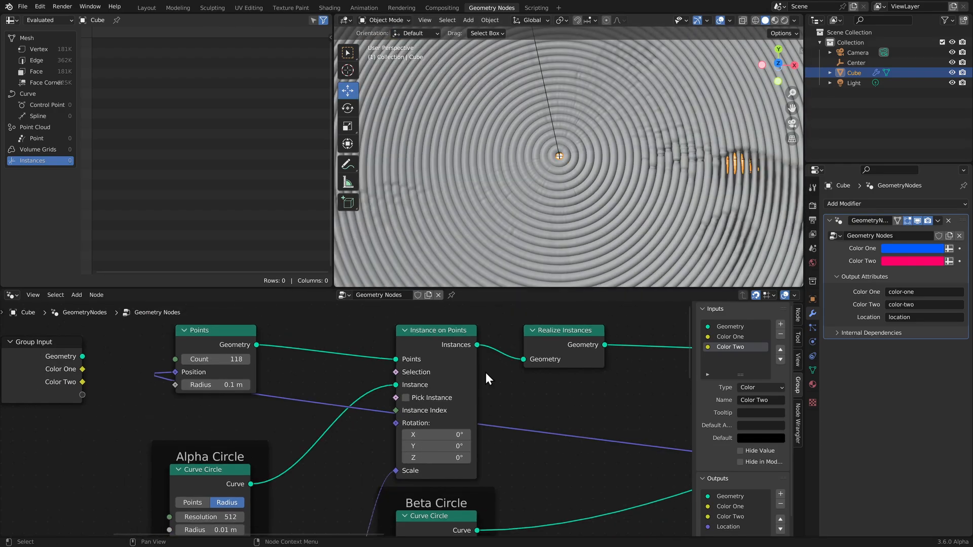
# - Set the radius of the Beta Circle's Curve Circle node to 0.005 m
pyautogui.scroll(-1, 438, 397)
pyautogui.keyDown('shift'); pyautogui.scroll(-3, 438, 392); pyautogui.keyUp('shift')
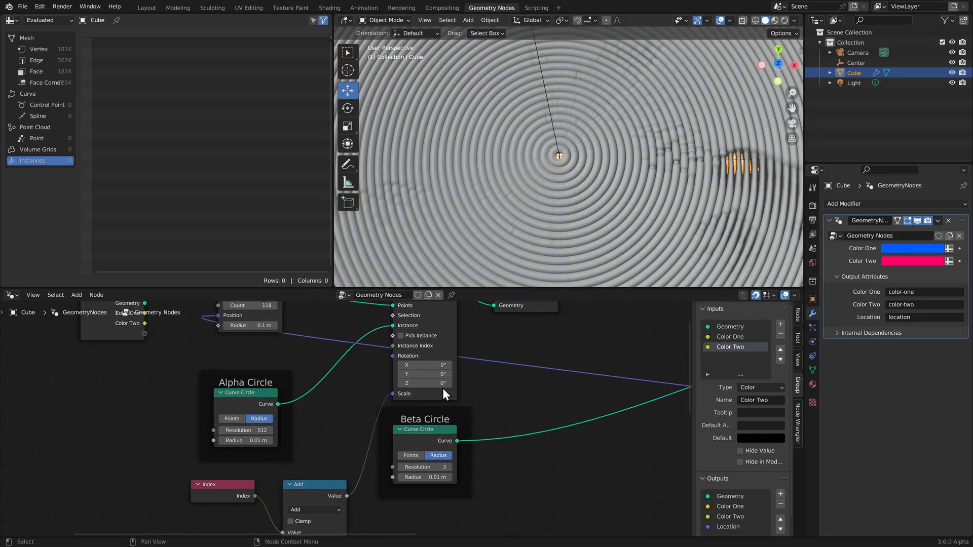
pyautogui.click(411, 478)
pyautogui.hotkey('shift', 'Left')
pyautogui.write('05')
pyautogui.press('Return')
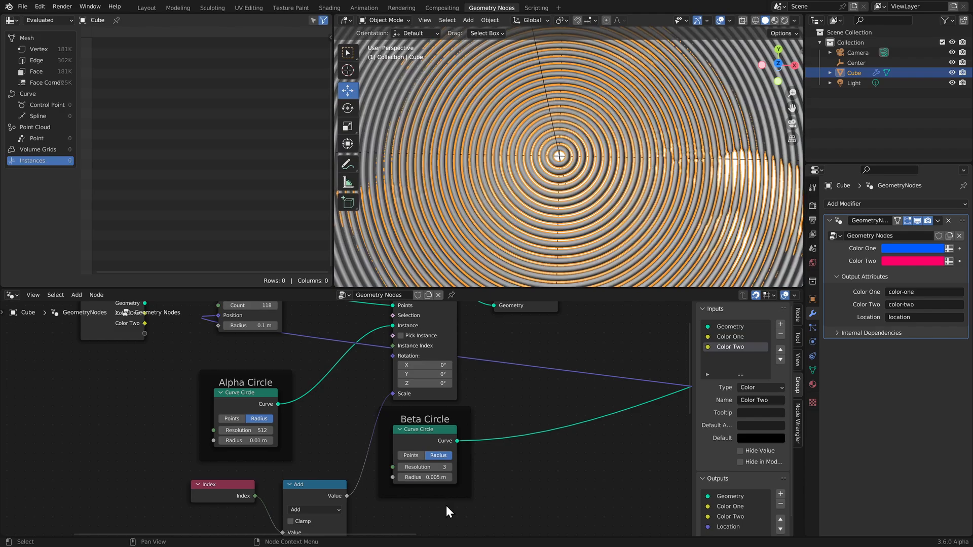
# - Deselect the Cube and show the rings in wireframe in the 3D viewport
pyautogui.click(538, 126)
pyautogui.scroll(-1, 539, 128)
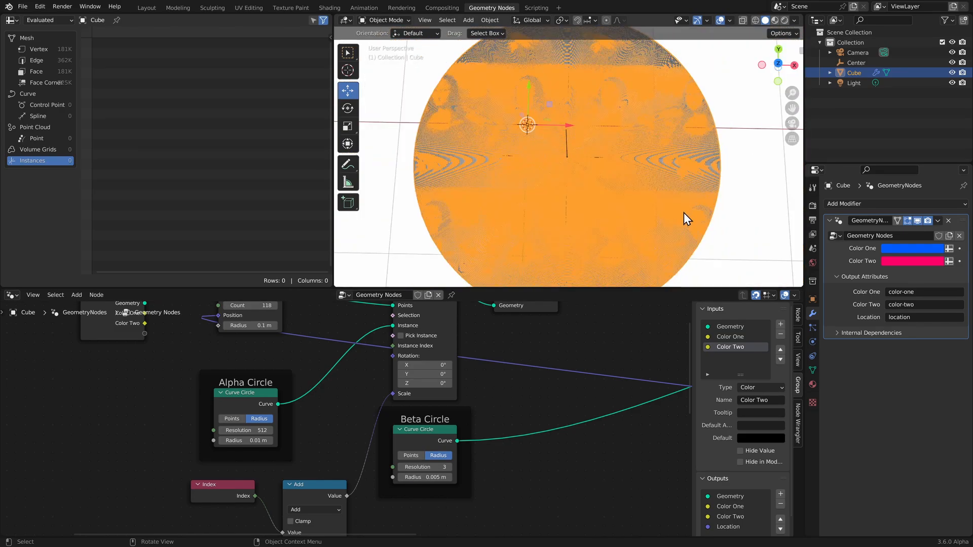
pyautogui.click(727, 239)
pyautogui.scroll(6, 710, 81)
pyautogui.click(742, 20)
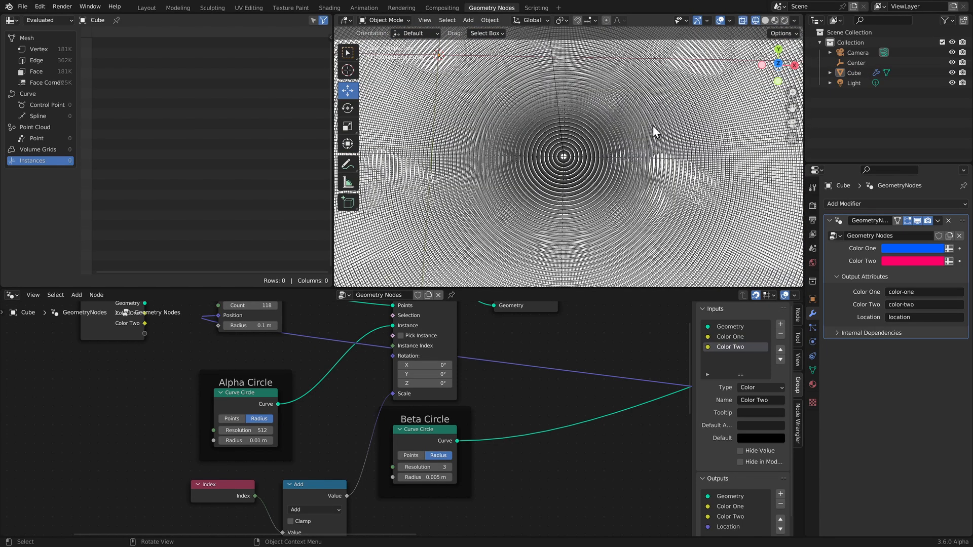
# - Compare the wireframe segment spacing of the innermost rings with that of the outer rings from the top view
pyautogui.press('KP_7')
pyautogui.scroll(6, 626, 136)
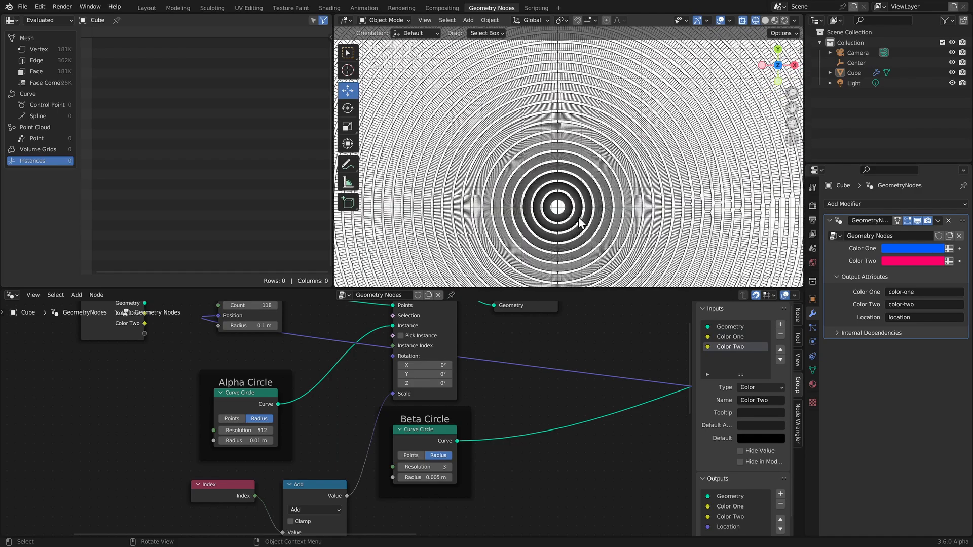
pyautogui.keyDown('shift'); pyautogui.moveTo(579, 216); pyautogui.dragTo(593, 153, button='middle'); pyautogui.keyUp('shift')
pyautogui.scroll(8, 593, 153)
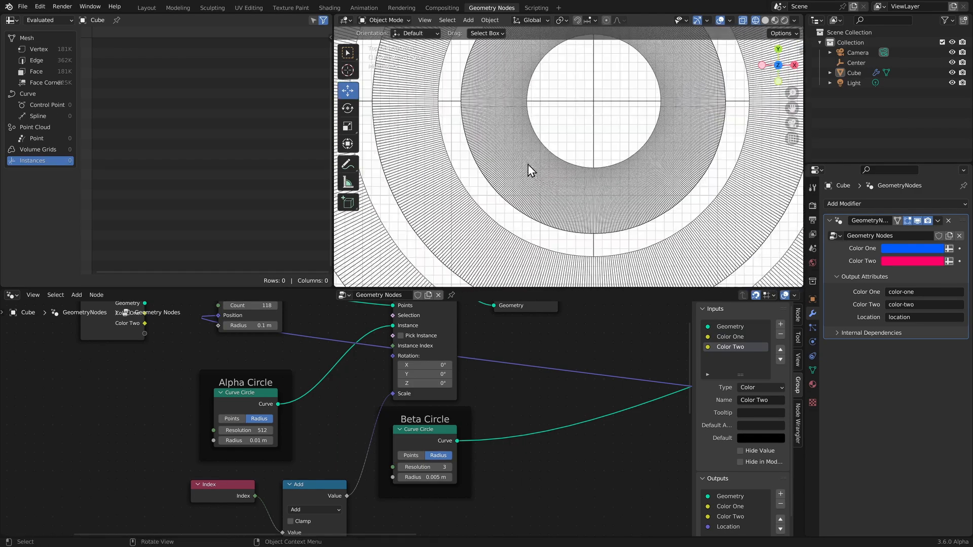
pyautogui.scroll(-10, 652, 202)
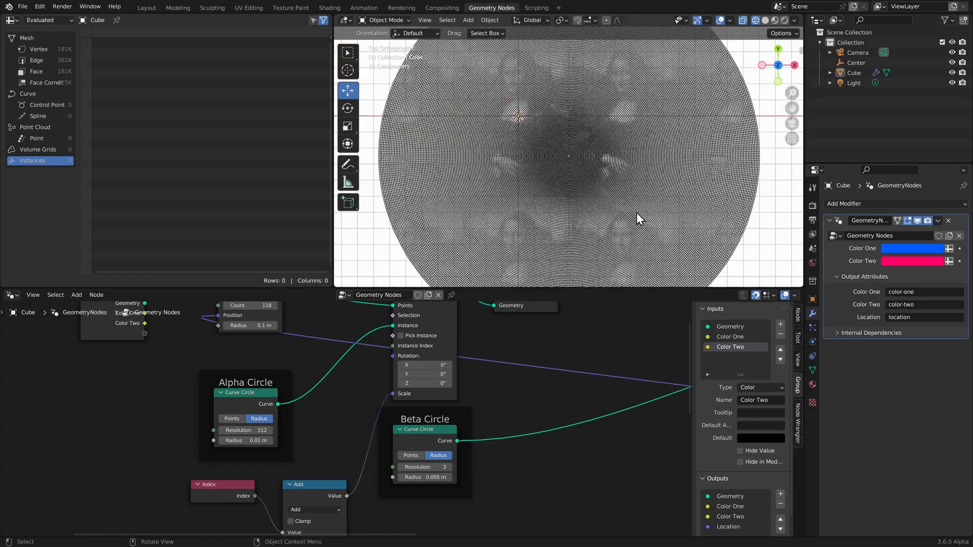
pyautogui.keyDown('shift'); pyautogui.moveTo(636, 212); pyautogui.dragTo(607, 147, button='middle'); pyautogui.keyUp('shift')
pyautogui.keyDown('shift'); pyautogui.moveTo(593, 201); pyautogui.dragTo(591, 124, button='middle'); pyautogui.keyUp('shift')
pyautogui.scroll(10, 589, 127)
pyautogui.keyDown('shift'); pyautogui.moveTo(599, 230); pyautogui.dragTo(585, 154, button='middle'); pyautogui.keyUp('shift')
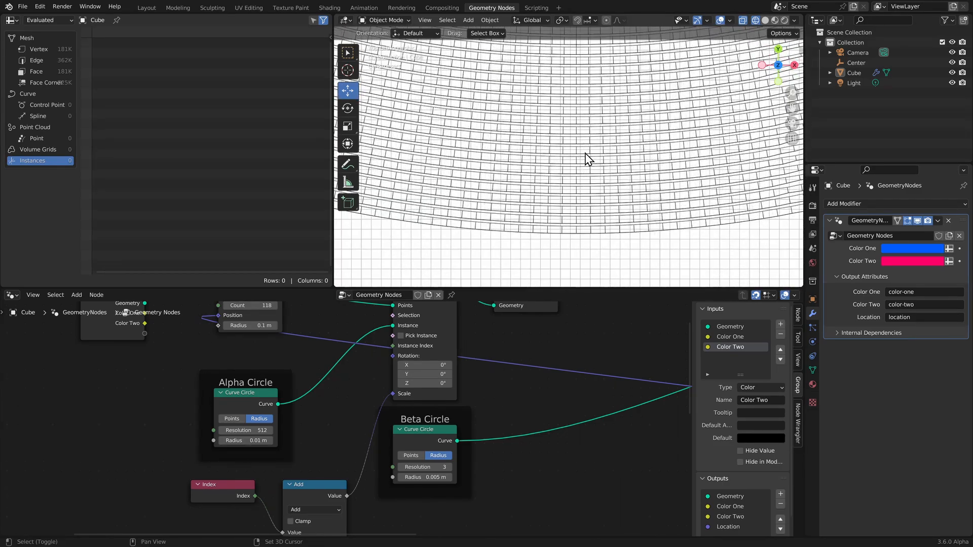
pyautogui.scroll(2, 557, 202)
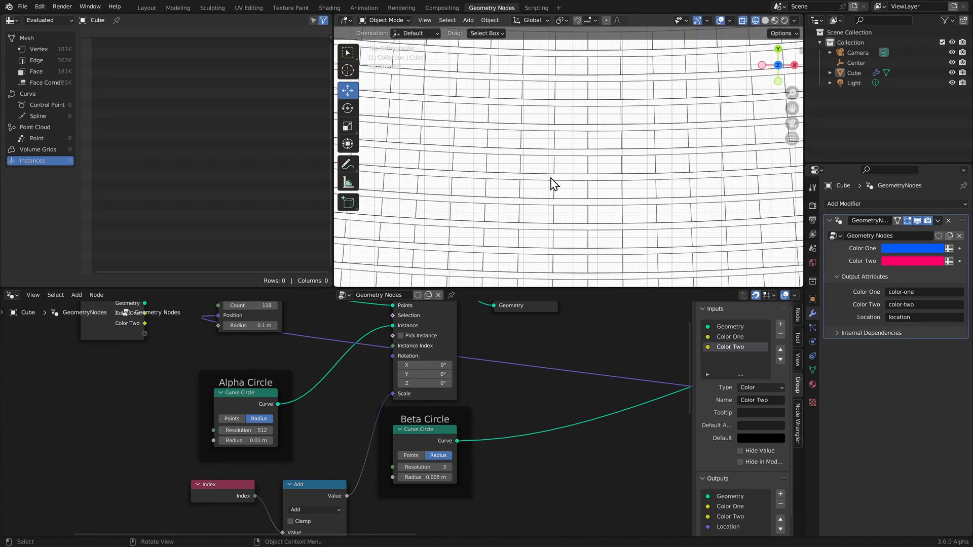
pyautogui.scroll(-6, 552, 180)
pyautogui.keyDown('shift'); pyautogui.moveTo(578, 92); pyautogui.dragTo(577, 173, button='middle'); pyautogui.keyUp('shift')
pyautogui.keyDown('shift'); pyautogui.moveTo(597, 78); pyautogui.dragTo(589, 186, button='middle'); pyautogui.keyUp('shift')
pyautogui.keyDown('shift'); pyautogui.moveTo(586, 76); pyautogui.dragTo(575, 203, button='middle'); pyautogui.keyUp('shift')
pyautogui.scroll(6, 575, 193)
pyautogui.moveTo(497, 164)
pyautogui.keyDown('shift'); pyautogui.mouseDown(button='middle')
pyautogui.moveTo(640, 189)
pyautogui.moveTo(589, 163)
pyautogui.moveTo(589, 124)
pyautogui.mouseUp(button='middle'); pyautogui.keyUp('shift')
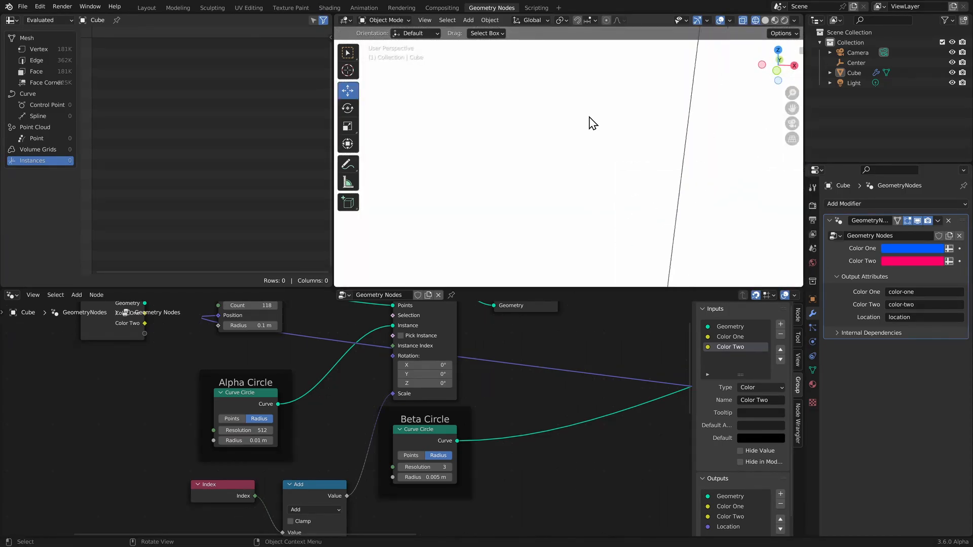
pyautogui.scroll(-5, 590, 126)
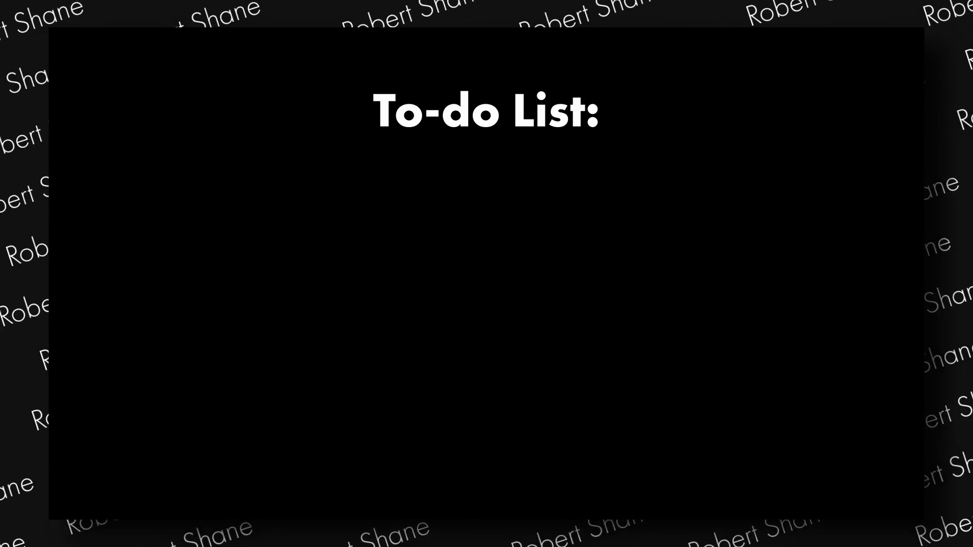
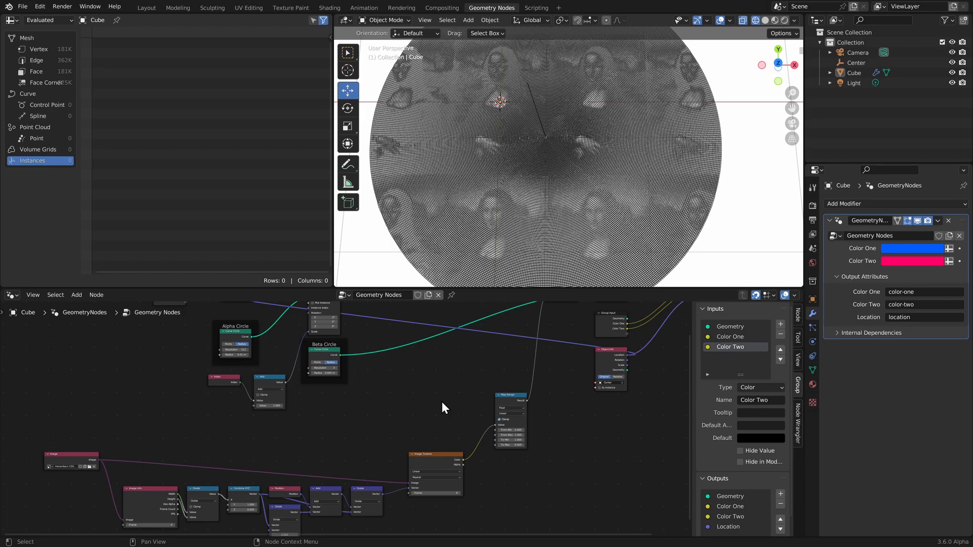
# - Insert a Resample Curve node between the Realize Instances and Set Curve Radius nodes
pyautogui.scroll(2, 436, 390)
pyautogui.hotkey('shift', 'a')
pyautogui.write('re')
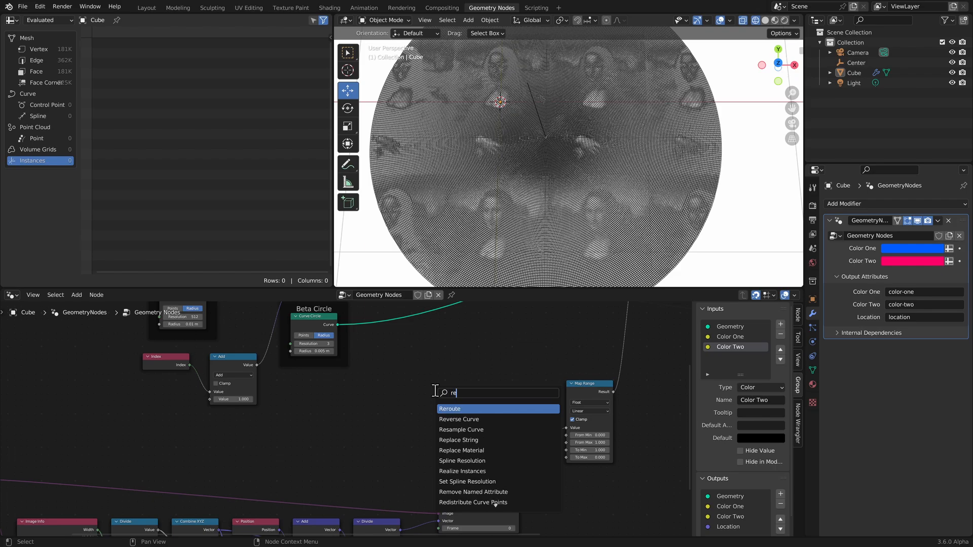
pyautogui.write('sa')
pyautogui.press('Return')
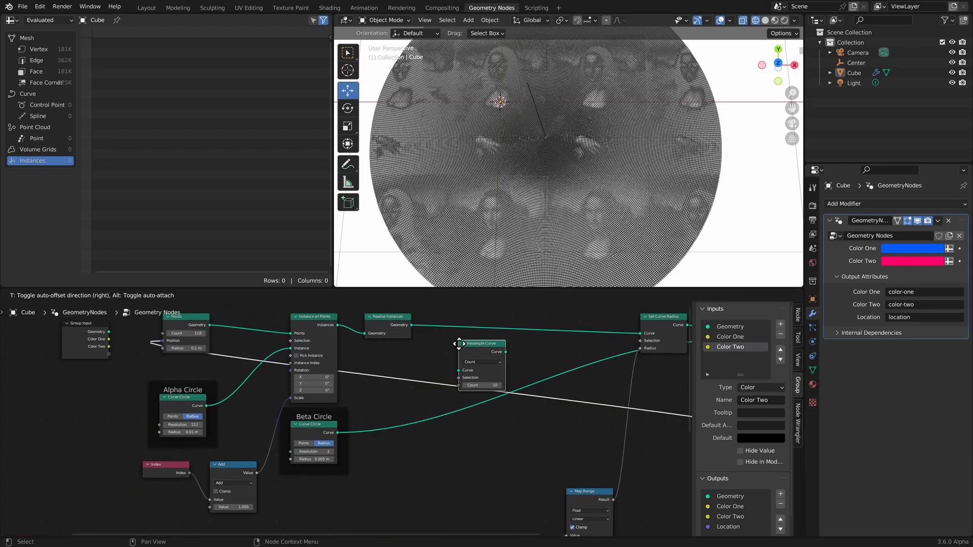
pyautogui.click(437, 367)
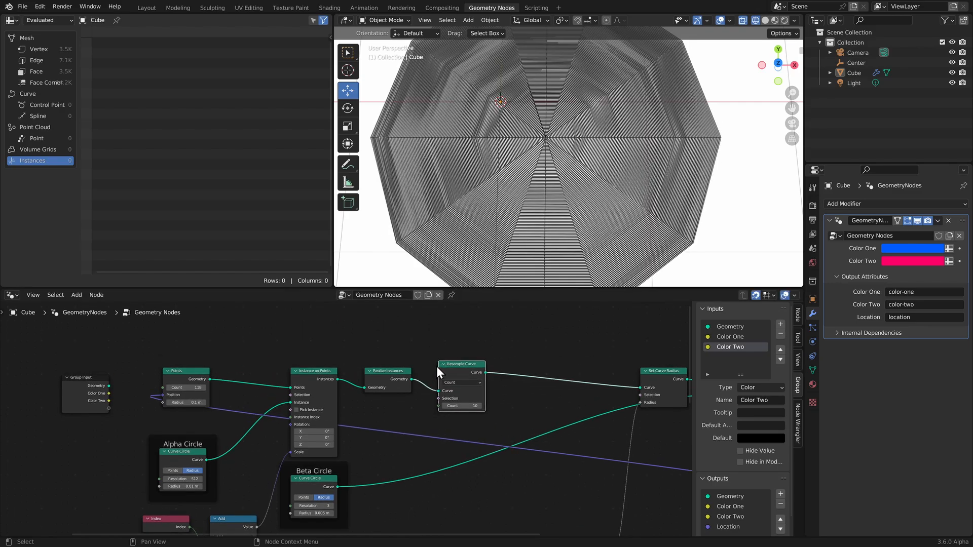
# - Set the Resample Curve node to Length mode with a length of 0.01 m
pyautogui.scroll(3, 521, 403)
pyautogui.click(538, 358)
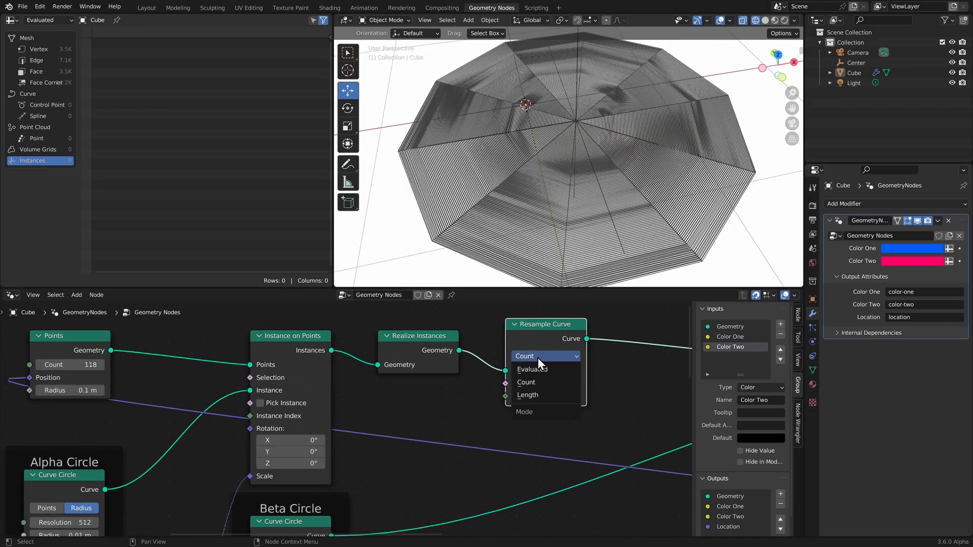
pyautogui.click(535, 398)
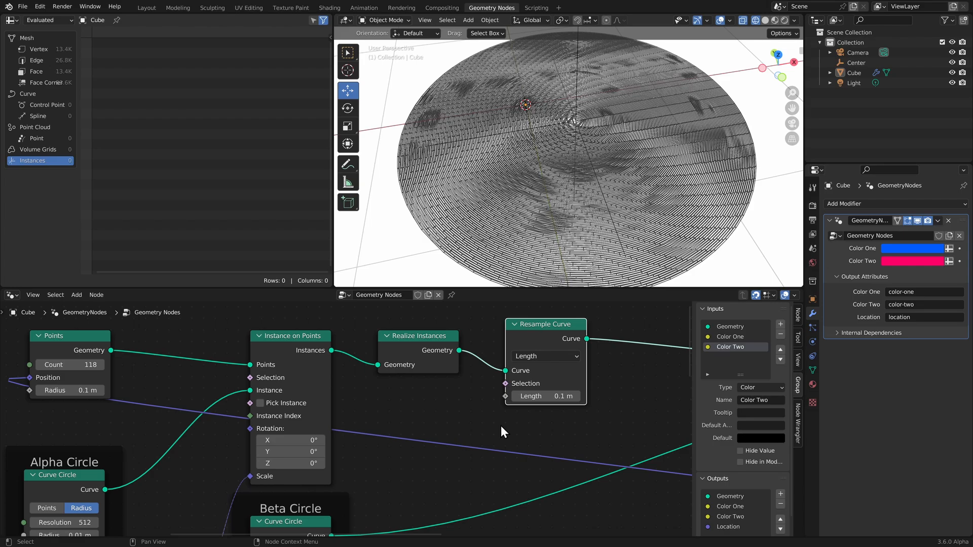
pyautogui.click(545, 397)
pyautogui.write('0.01')
pyautogui.press('Return')
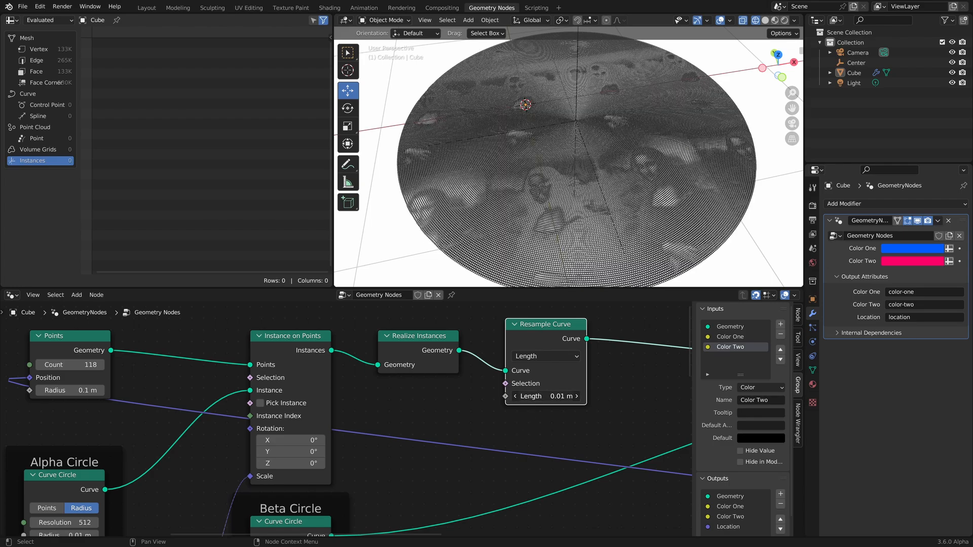
pyautogui.moveTo(622, 159); pyautogui.dragTo(609, 184, button='middle')
pyautogui.click(619, 404)
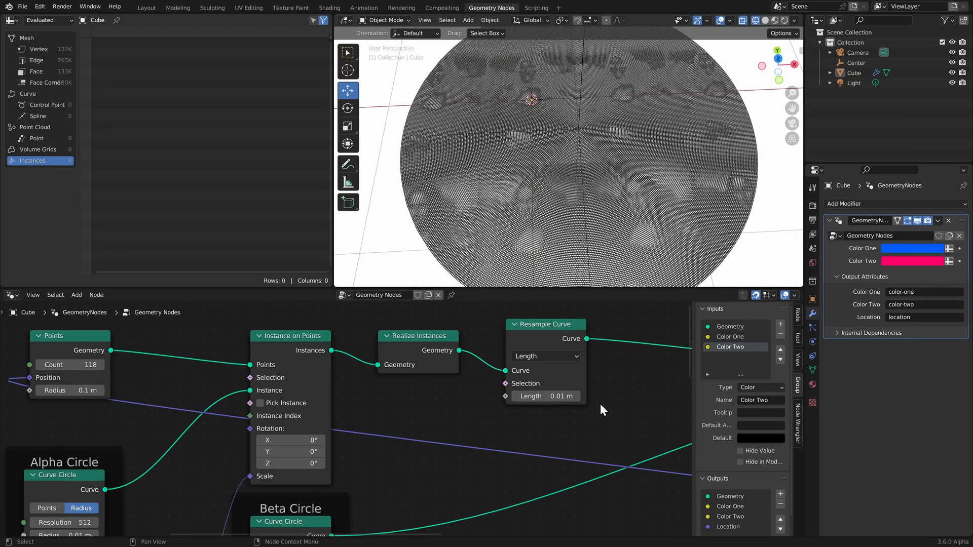
# - Add another Group Input node below the Realize Instances node
pyautogui.moveTo(600, 406); pyautogui.dragTo(602, 398, button='middle')
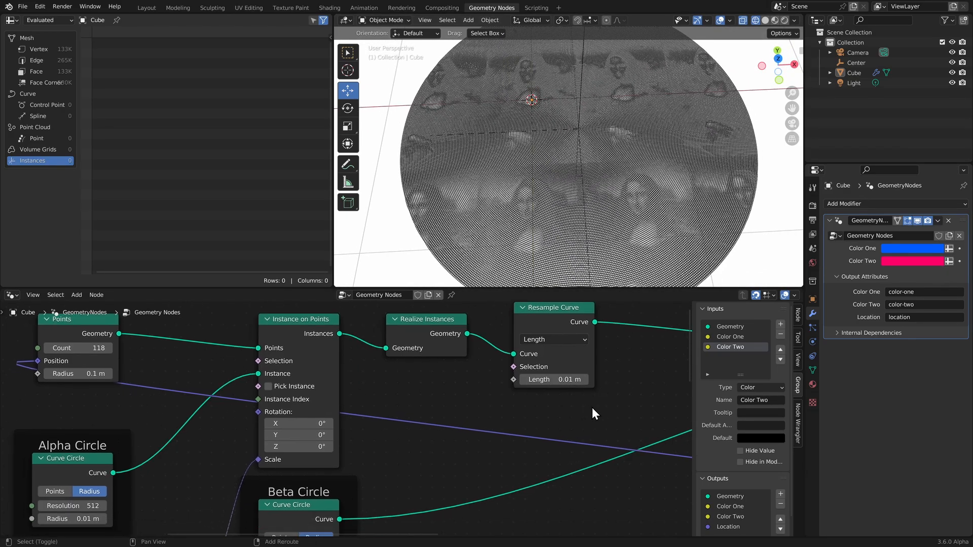
pyautogui.hotkey('shift', 'a')
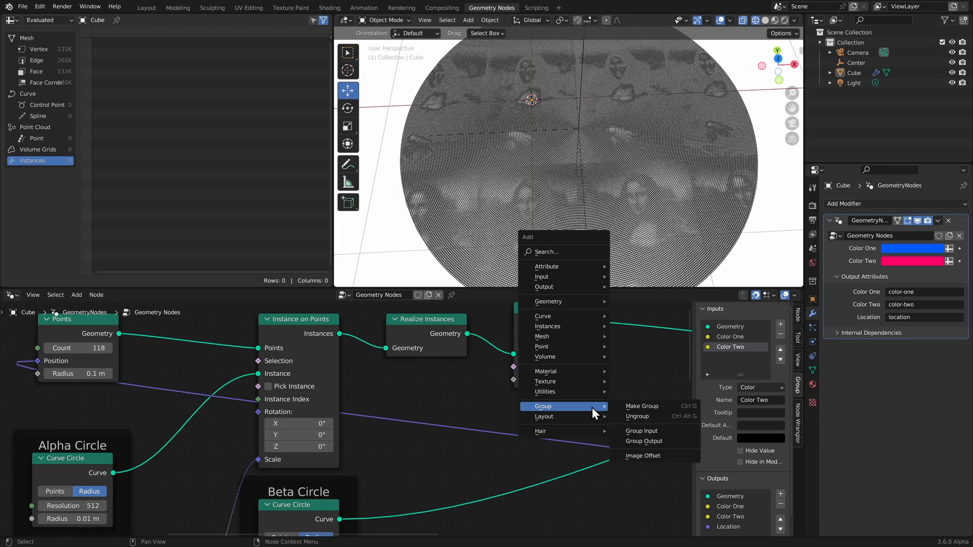
pyautogui.click(643, 431)
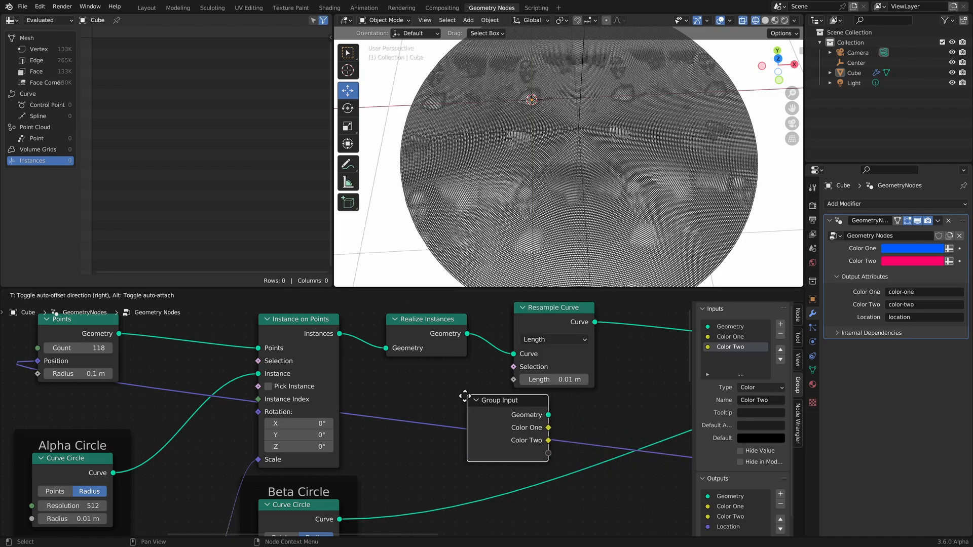
pyautogui.click(391, 379)
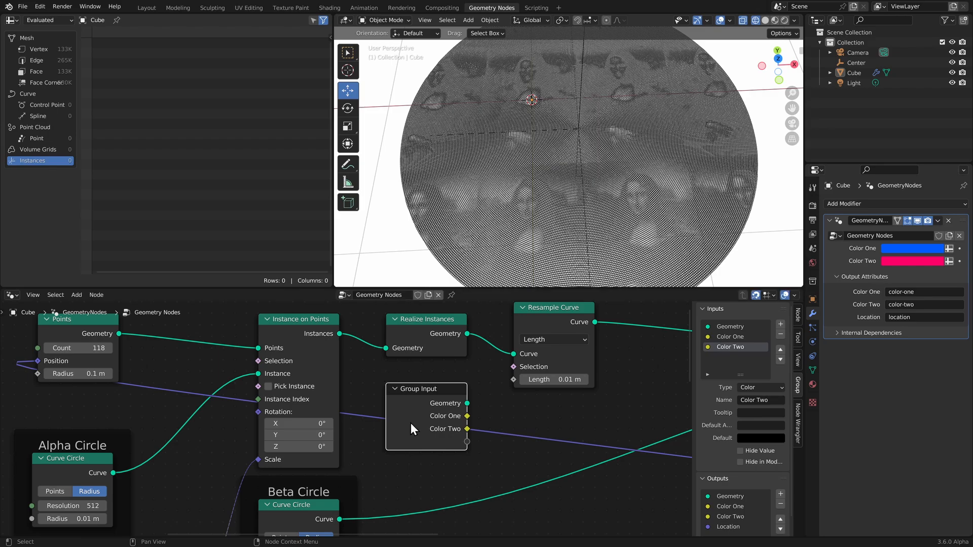
# - Add a new integer group input with the Factor subtype and name it Ring Resolution
pyautogui.click(782, 326)
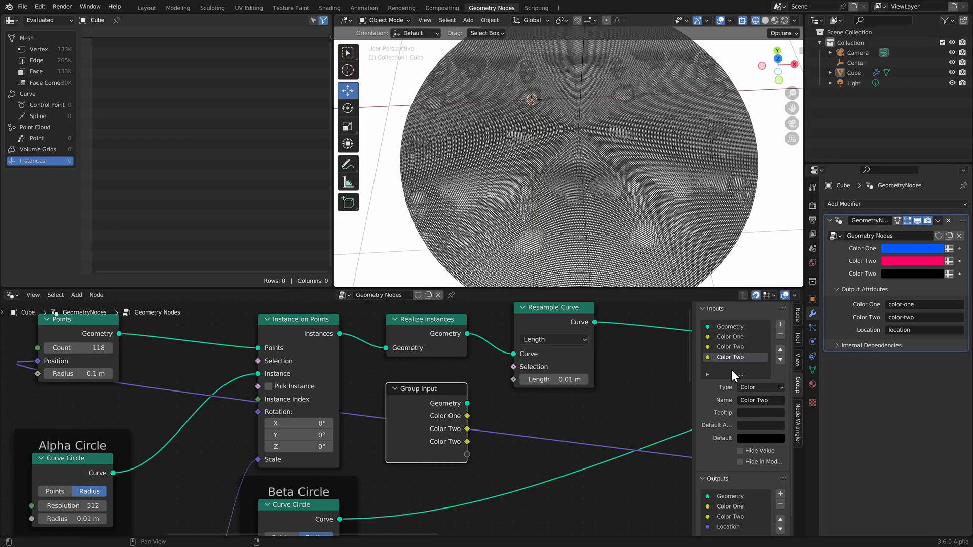
pyautogui.click(753, 389)
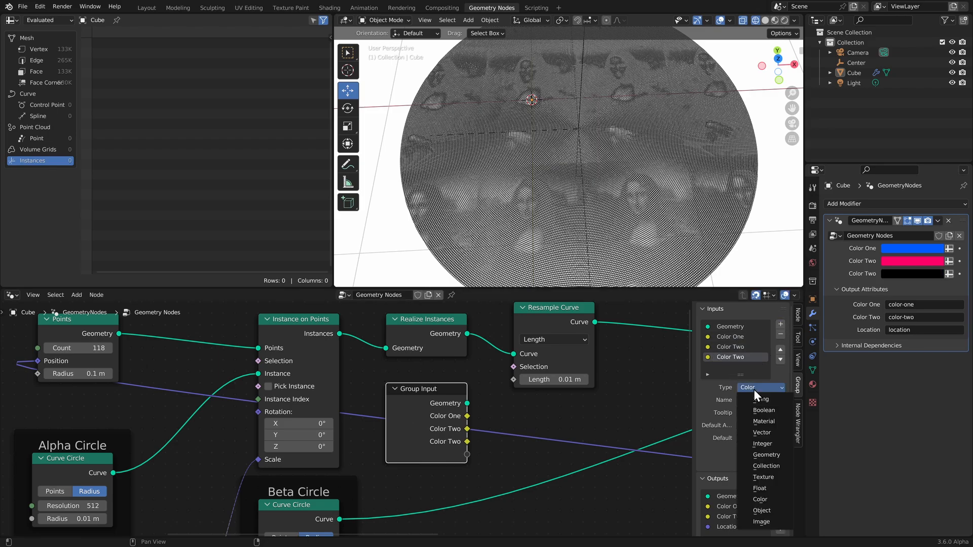
pyautogui.click(766, 443)
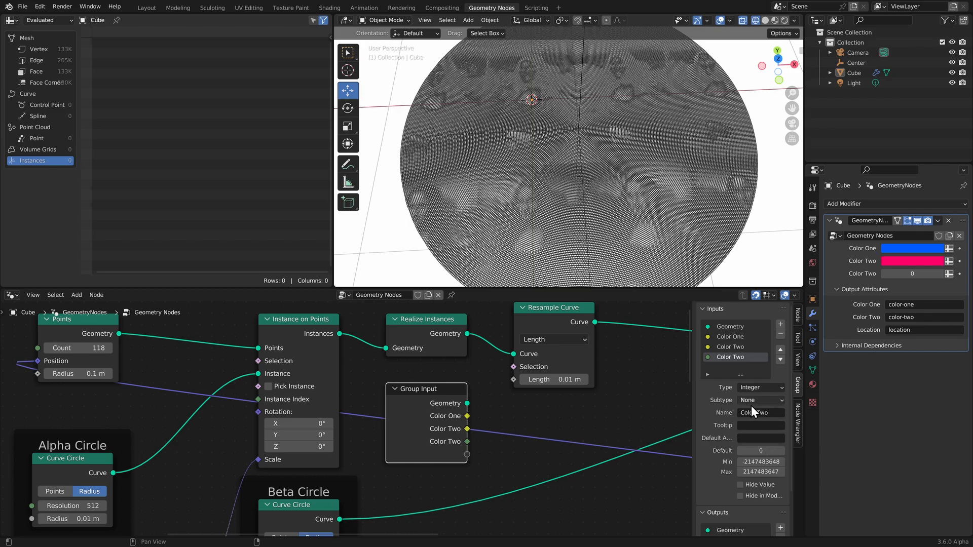
pyautogui.click(753, 401)
pyautogui.click(758, 434)
pyautogui.click(759, 412)
pyautogui.write('Re')
pyautogui.press('BackSpace')
pyautogui.write('ing Resolution')
pyautogui.press('Return')
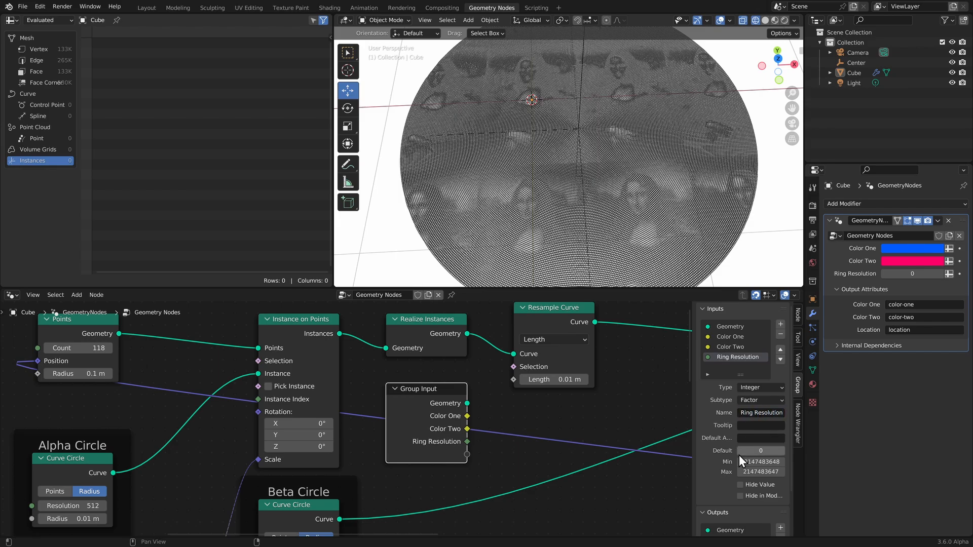
# - Set the Ring Resolution input's default to 100, minimum to 100 and maximum to 1000
pyautogui.click(767, 451)
pyautogui.write('100')
pyautogui.press('Tab')
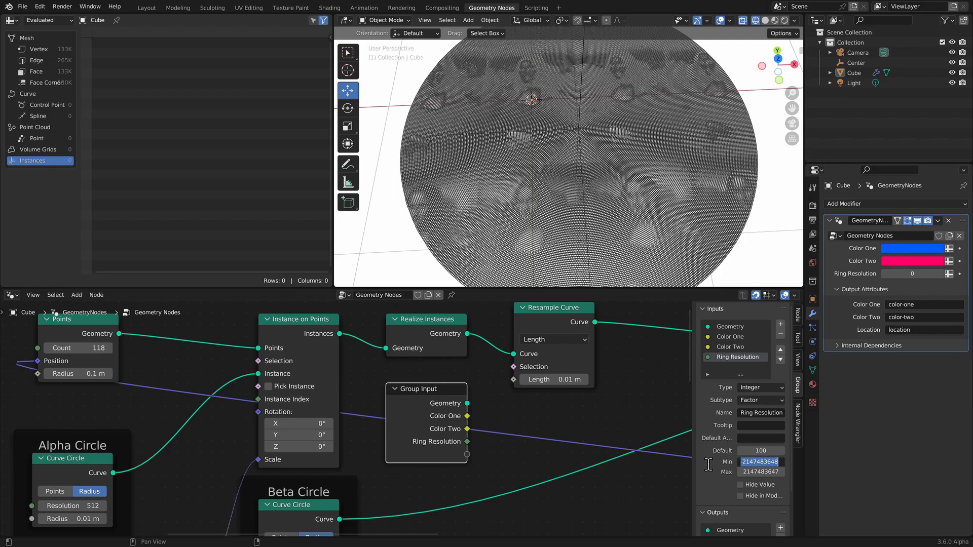
pyautogui.write('100')
pyautogui.press('Return')
pyautogui.click(755, 472)
pyautogui.write('1000')
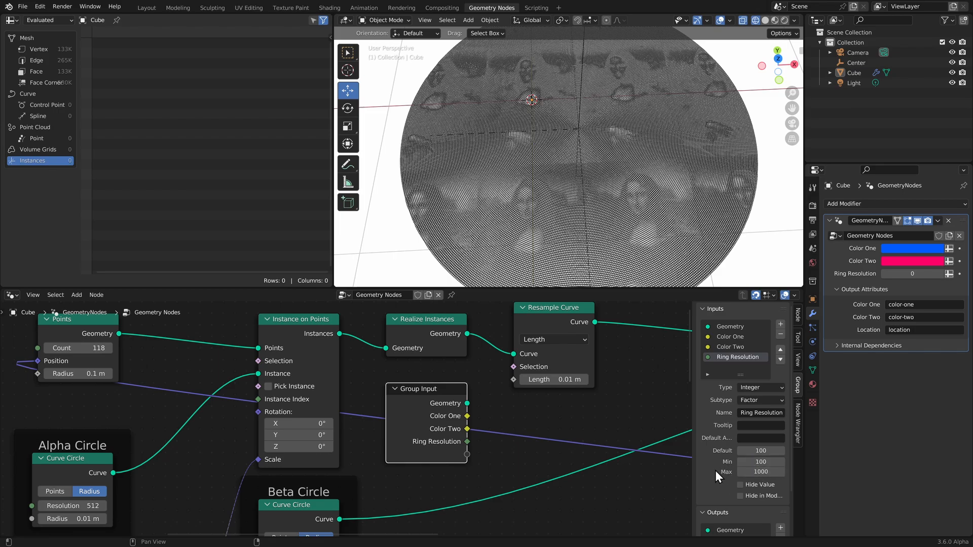
# - Add a Math node beside the new Group Input, set it to Divide and set its first value to 1
pyautogui.hotkey('shift', 'a')
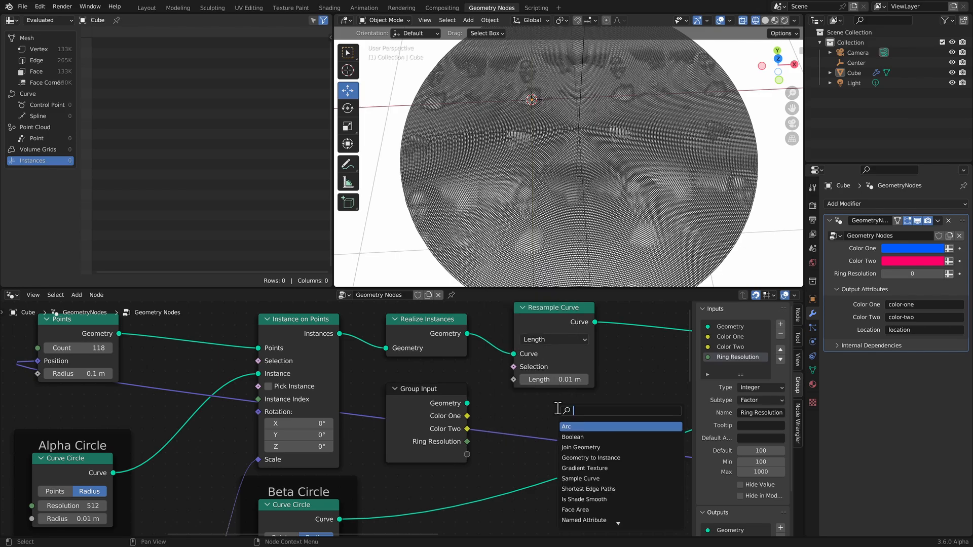
pyautogui.write('add')
pyautogui.press('Return')
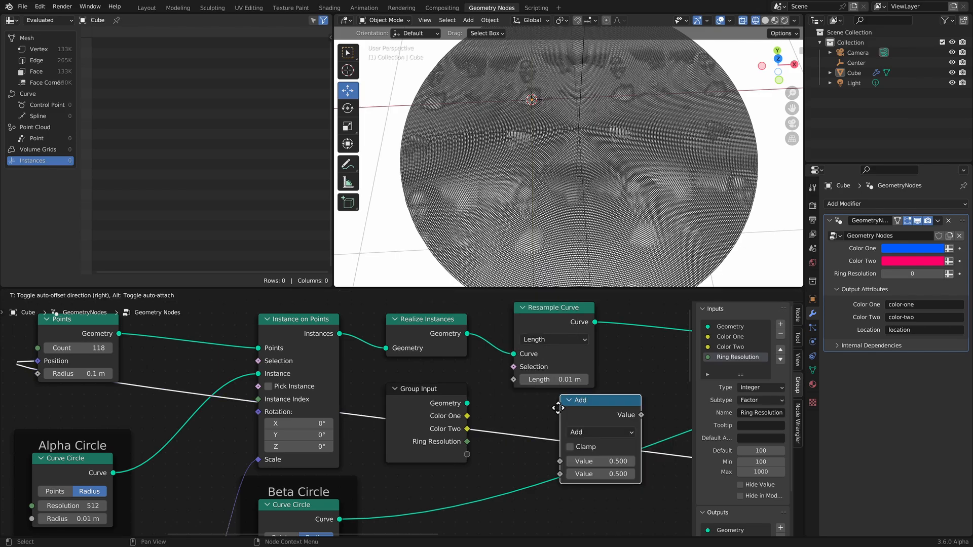
pyautogui.click(499, 419)
pyautogui.click(527, 445)
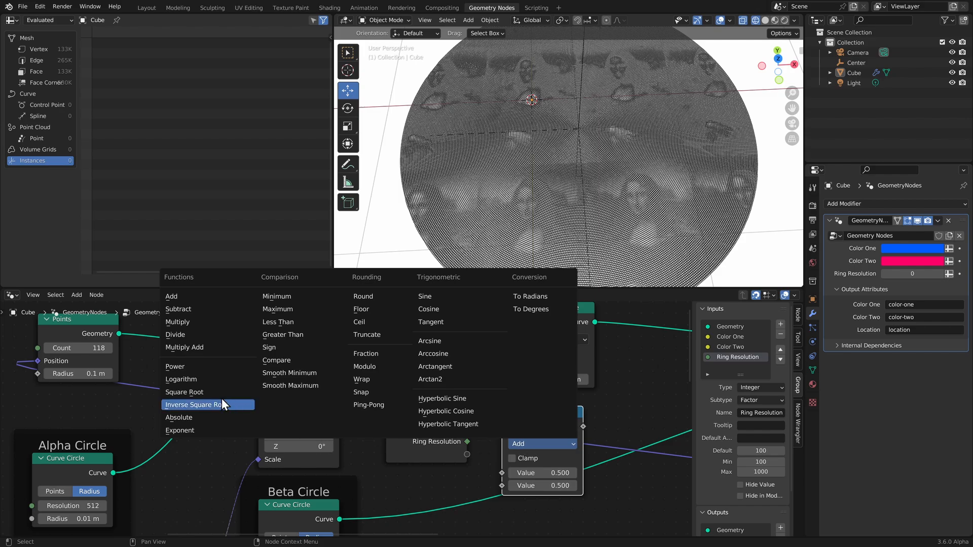
pyautogui.click(181, 335)
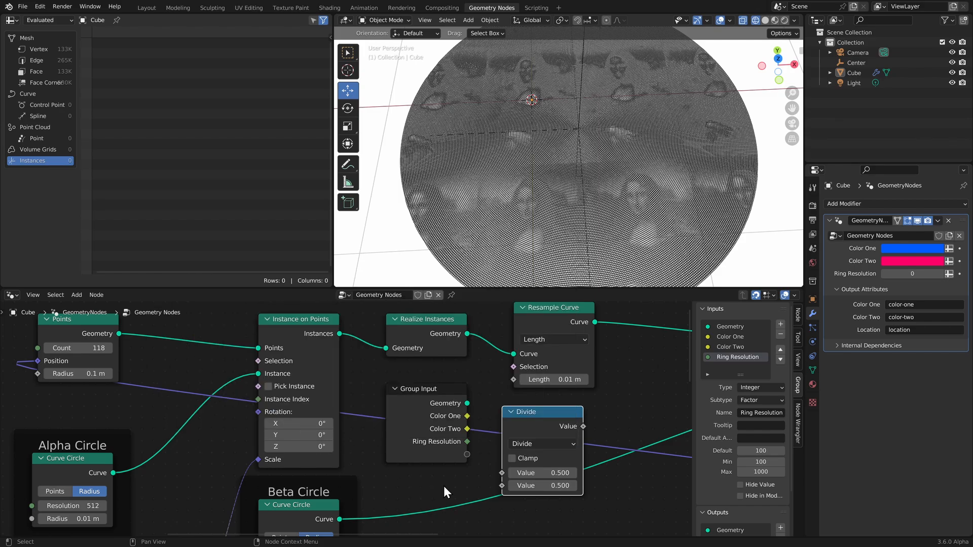
pyautogui.click(528, 473)
pyautogui.write('1')
pyautogui.press('Return')
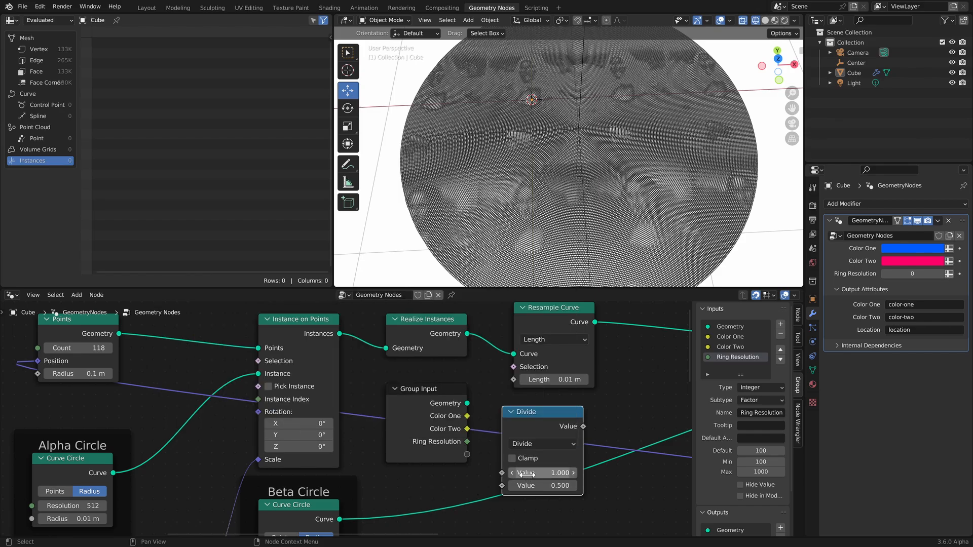
# - Link Ring Resolution through the Divide node's second value to the Resample Curve length, and set the modifier's Ring Resolution to 121
pyautogui.moveTo(467, 441); pyautogui.dragTo(495, 486)
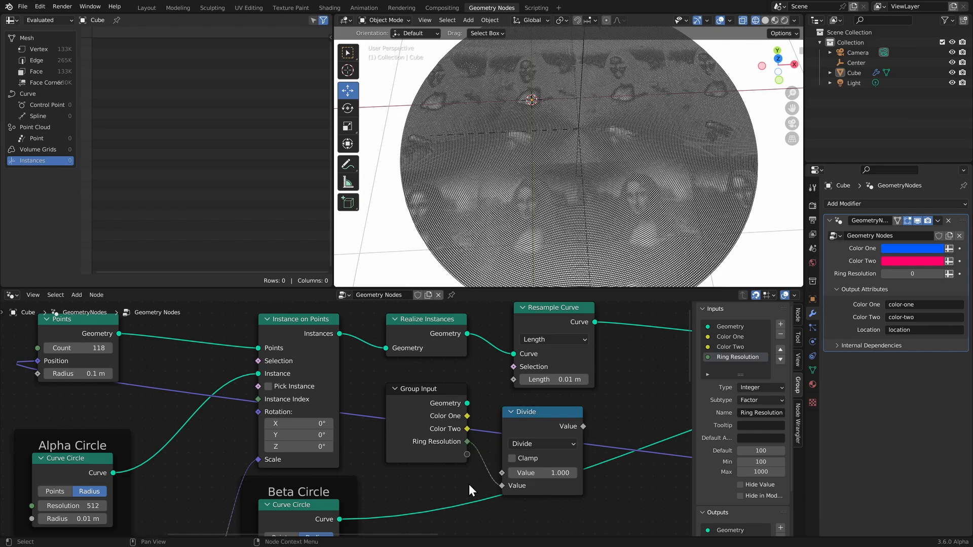
pyautogui.moveTo(583, 427); pyautogui.dragTo(514, 381)
pyautogui.moveTo(913, 274)
pyautogui.mouseDown()
pyautogui.moveTo(945, 274)
pyautogui.moveTo(884, 274)
pyautogui.moveTo(900, 274)
pyautogui.mouseUp()
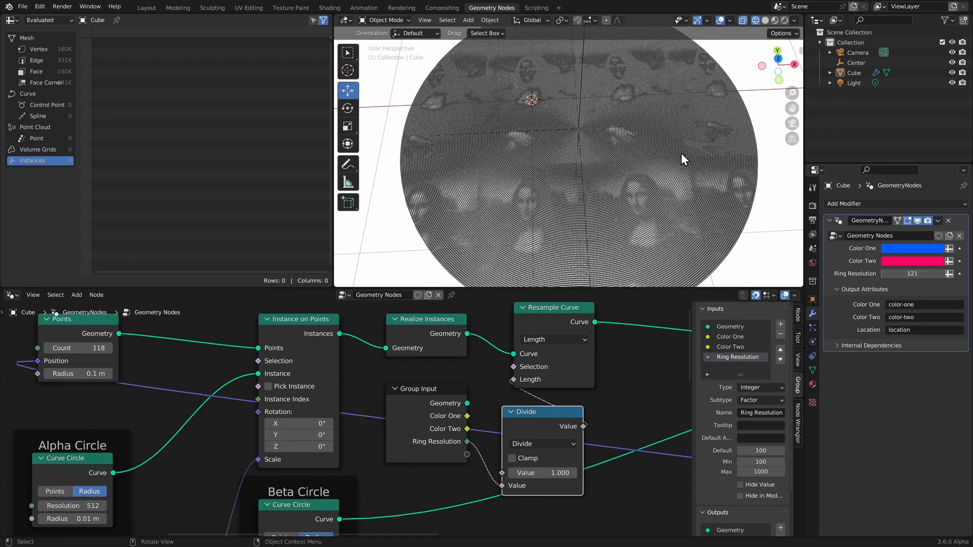
# - Examine the segment spacing of the resampled rings from the centre out to the outer edge
pyautogui.scroll(6, 619, 154)
pyautogui.scroll(5, 628, 117)
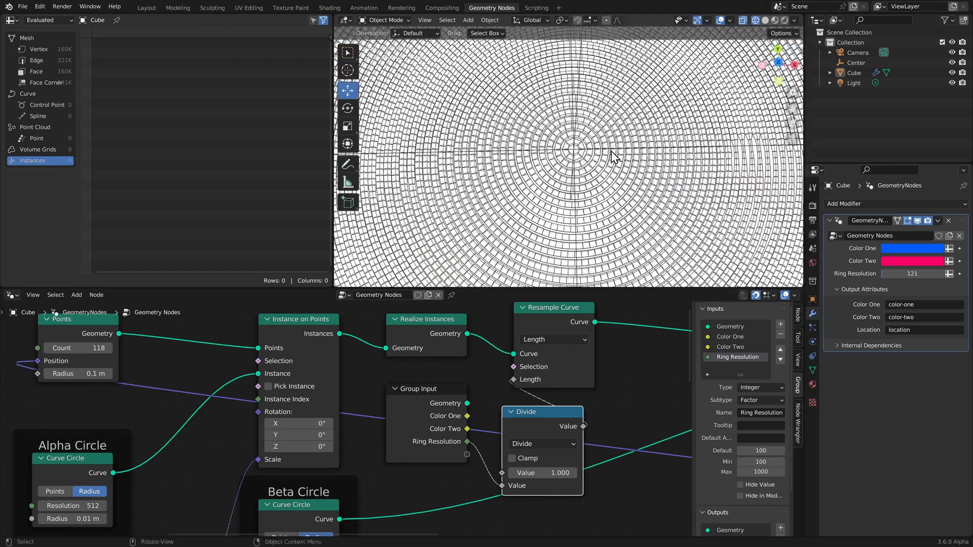
pyautogui.scroll(-12, 570, 162)
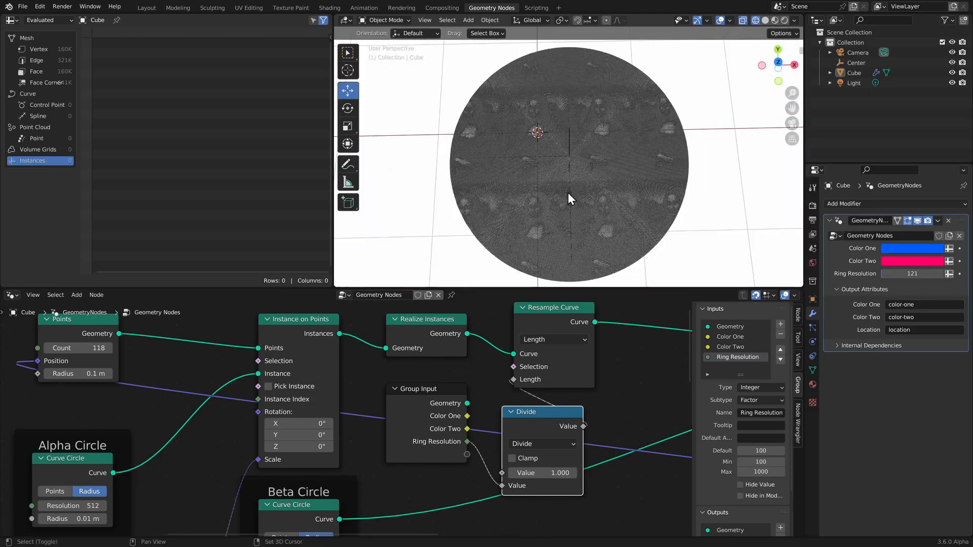
pyautogui.keyDown('shift'); pyautogui.moveTo(568, 248); pyautogui.dragTo(565, 168, button='middle'); pyautogui.keyUp('shift')
pyautogui.scroll(8, 573, 179)
pyautogui.keyDown('shift'); pyautogui.moveTo(571, 258); pyautogui.dragTo(579, 177, button='middle'); pyautogui.keyUp('shift')
pyautogui.scroll(3, 580, 176)
pyautogui.scroll(-3, 582, 176)
pyautogui.keyDown('shift'); pyautogui.moveTo(598, 135); pyautogui.dragTo(609, 242, button='middle'); pyautogui.keyUp('shift')
pyautogui.scroll(-8, 609, 241)
pyautogui.keyDown('shift'); pyautogui.moveTo(602, 158); pyautogui.dragTo(604, 212, button='middle'); pyautogui.keyUp('shift')
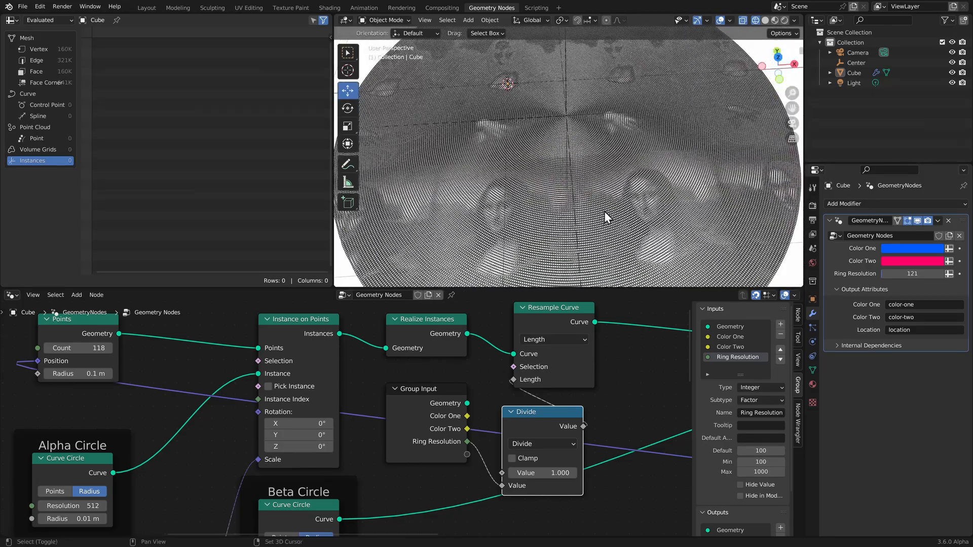
pyautogui.scroll(5, 599, 181)
pyautogui.moveTo(588, 96); pyautogui.dragTo(596, 167, button='middle')
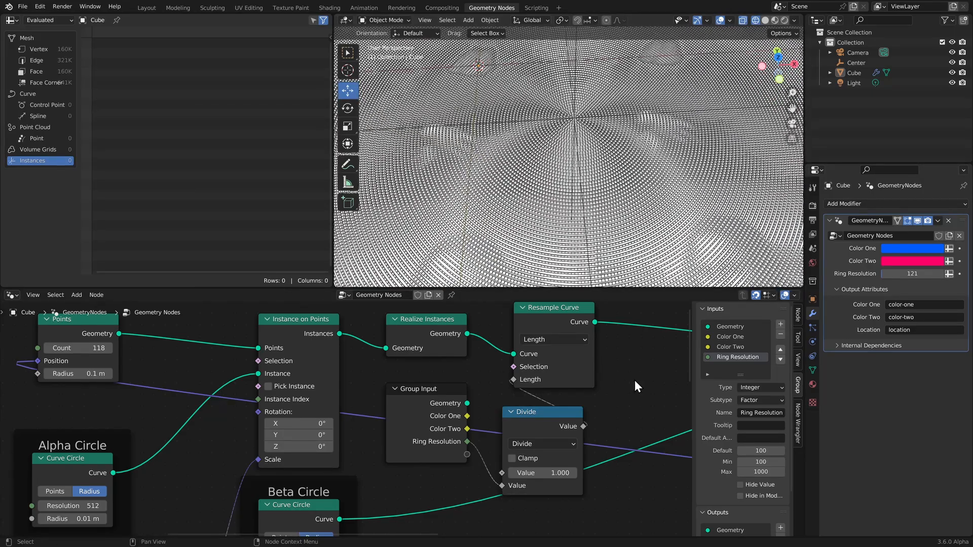
# - Space out the Resample Curve and Divide nodes and move the Beta Circle frame beneath the Set Curve Radius node
pyautogui.scroll(-2, 563, 363)
pyautogui.moveTo(485, 352); pyautogui.dragTo(568, 338)
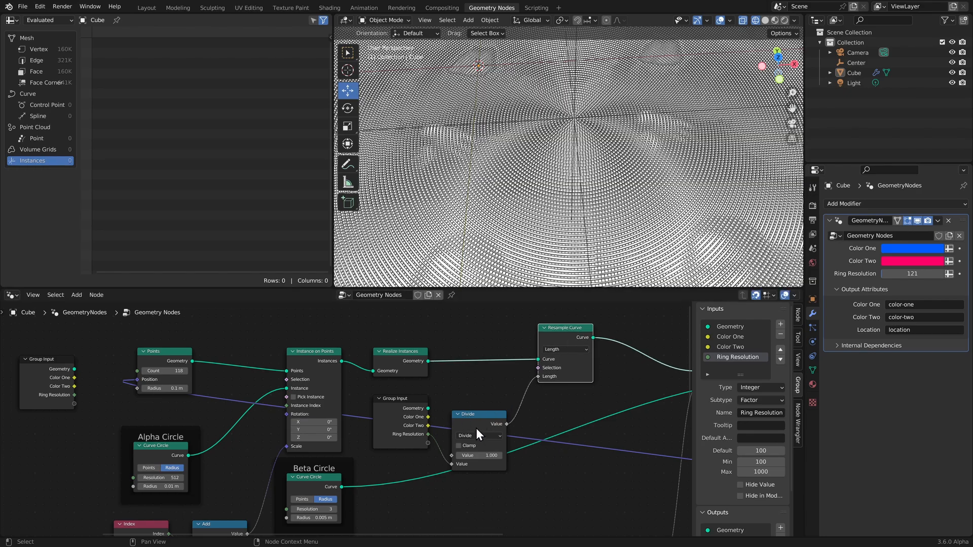
pyautogui.moveTo(476, 426); pyautogui.dragTo(477, 409)
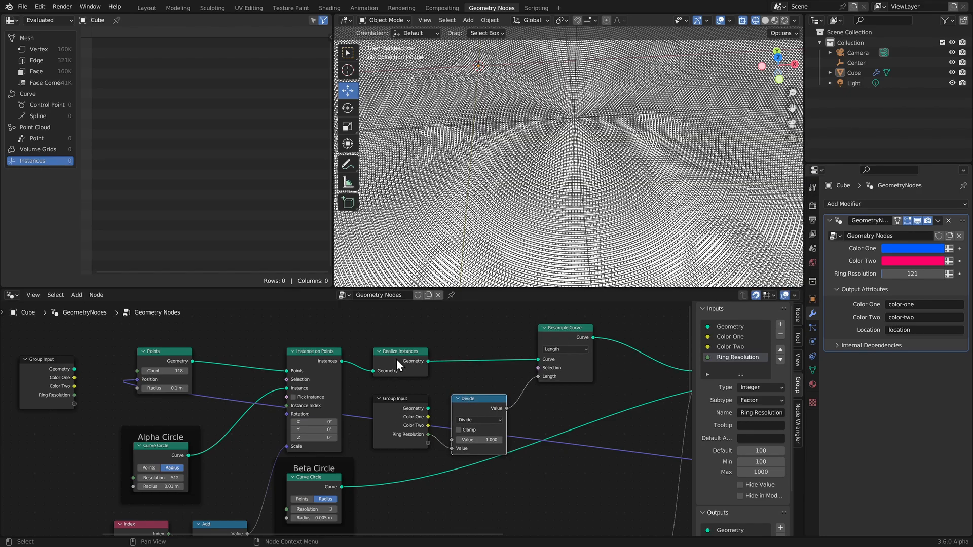
pyautogui.scroll(-2, 499, 354)
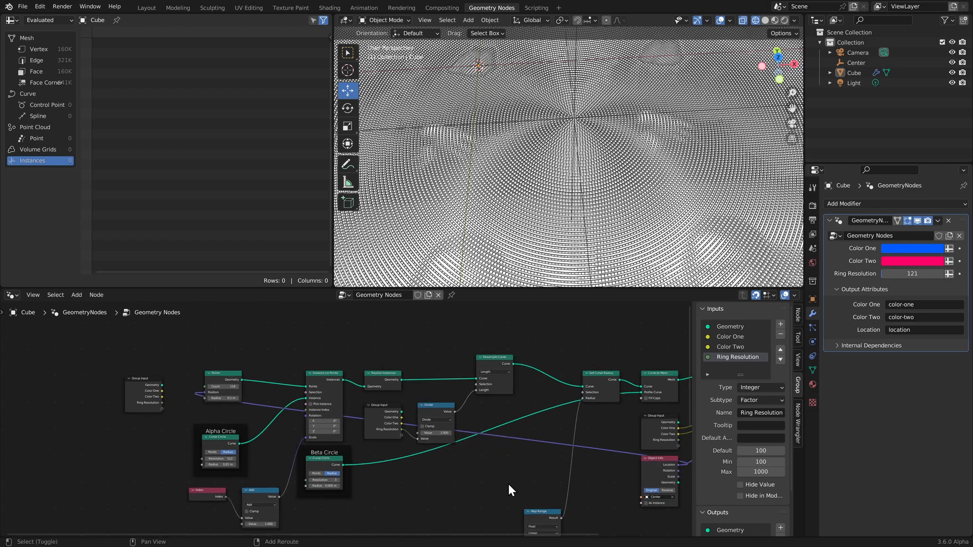
pyautogui.moveTo(316, 458); pyautogui.dragTo(593, 426)
pyautogui.moveTo(537, 414); pyautogui.dragTo(518, 430, button='middle')
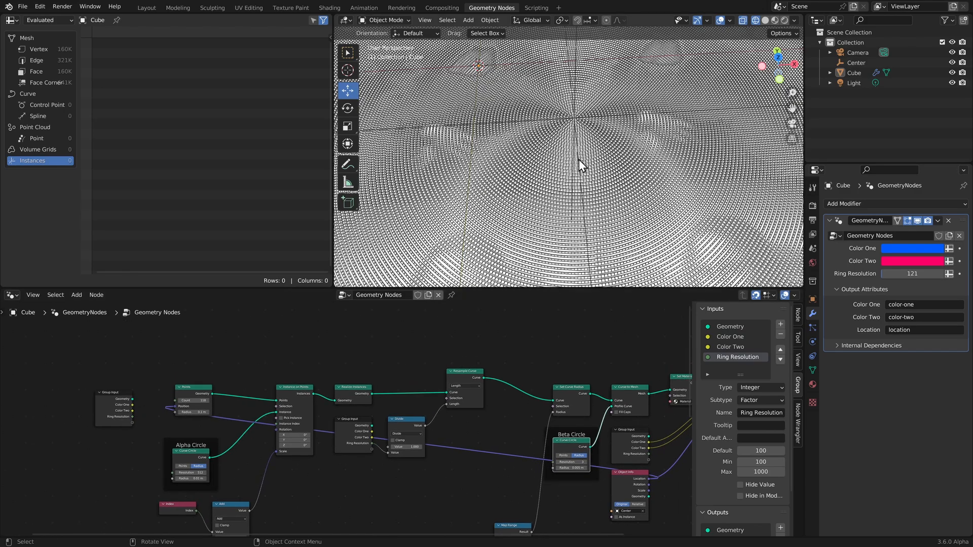
# - Set the modifier's Ring Resolution to 100
pyautogui.scroll(4, 578, 128)
pyautogui.keyDown('shift'); pyautogui.moveTo(606, 87); pyautogui.dragTo(595, 146, button='middle'); pyautogui.keyUp('shift')
pyautogui.scroll(2, 583, 155)
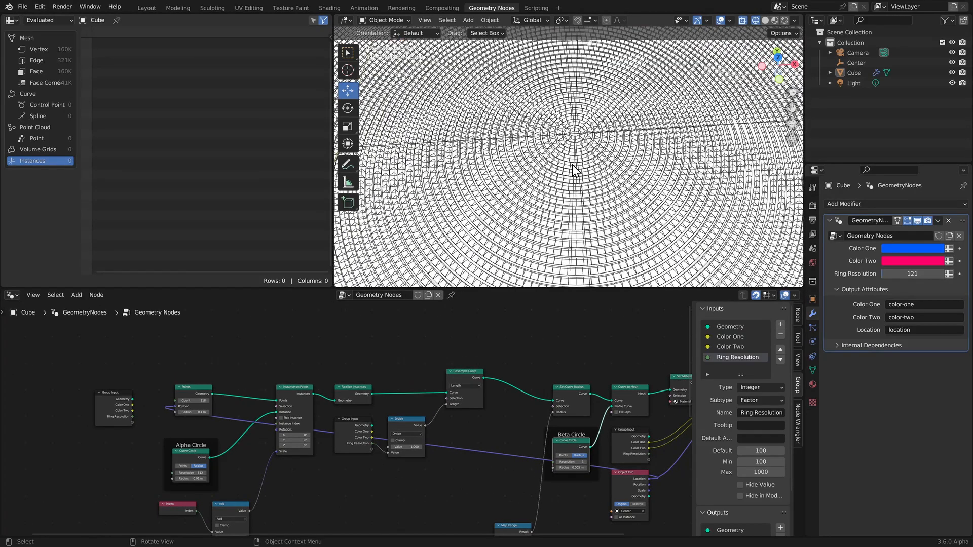
pyautogui.scroll(1, 487, 420)
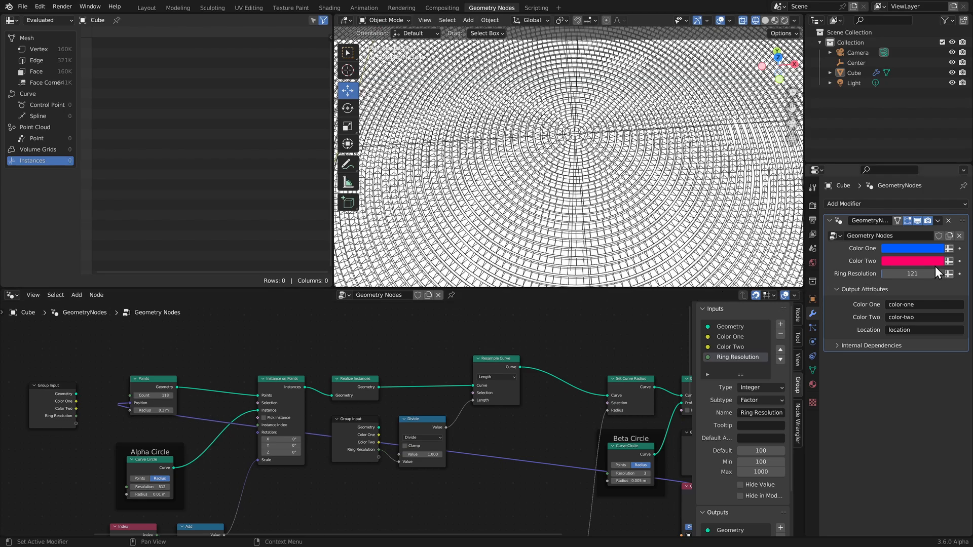
pyautogui.click(922, 274)
pyautogui.write('100')
pyautogui.press('Return')
# - Reset the Center empty's location to 0 on all axes in the top view, and reselect the rings object
pyautogui.scroll(-8, 574, 140)
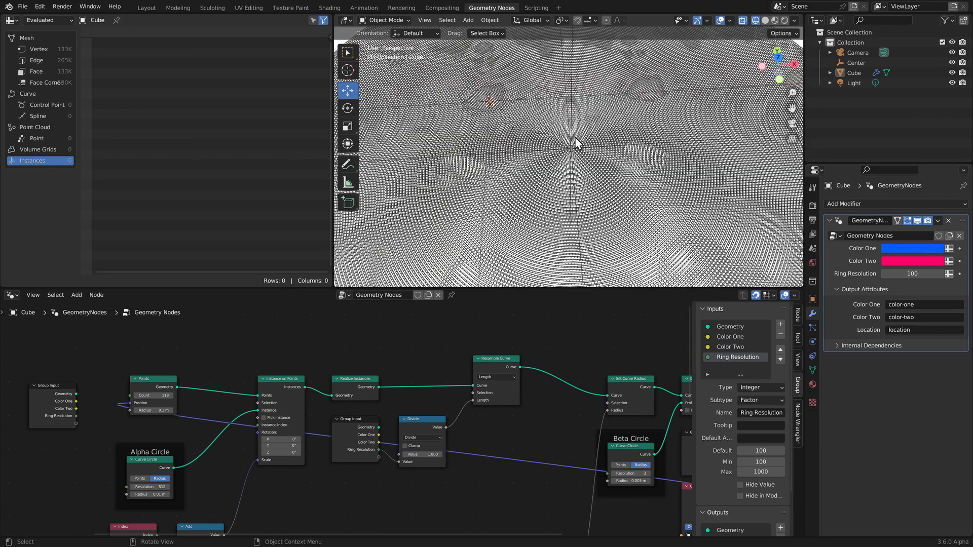
pyautogui.press('KP_7')
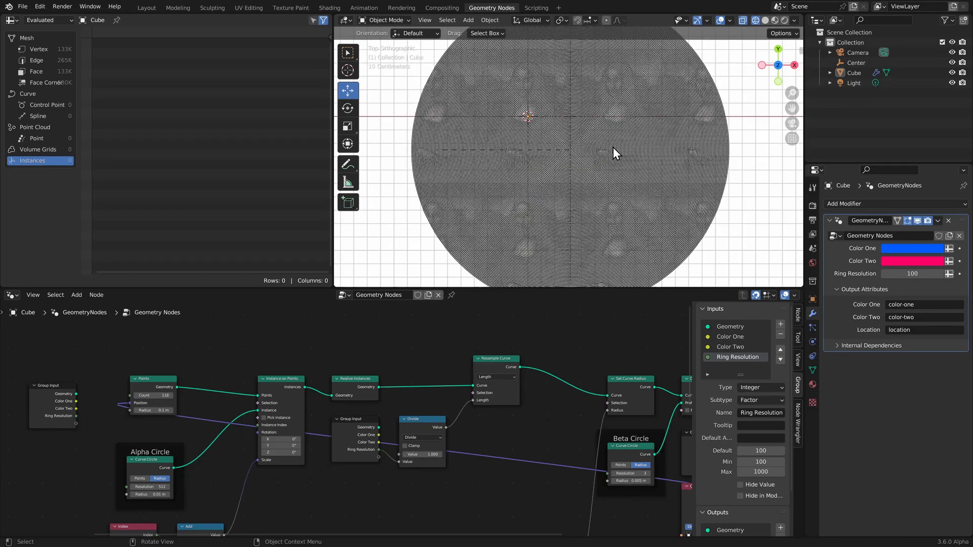
pyautogui.scroll(3, 588, 181)
pyautogui.scroll(1, 588, 182)
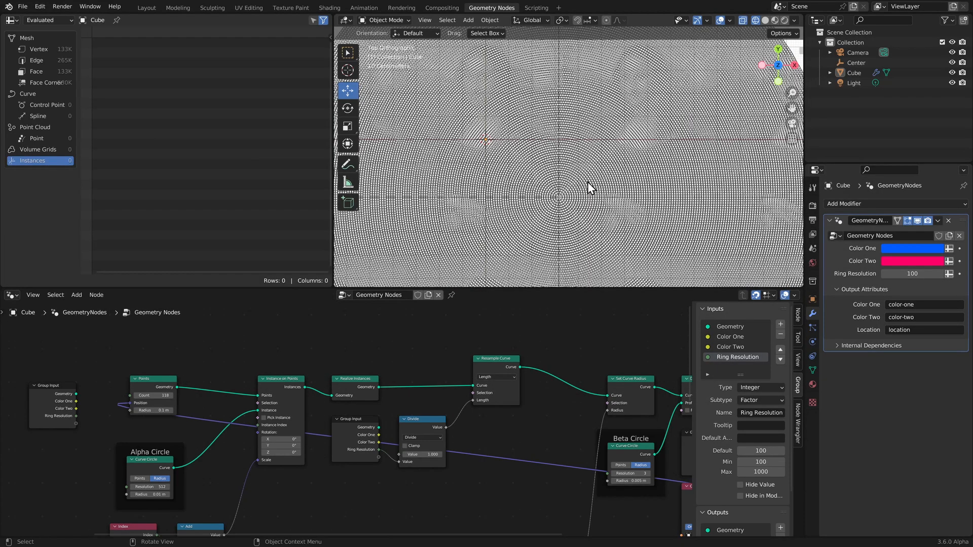
pyautogui.scroll(-2, 588, 182)
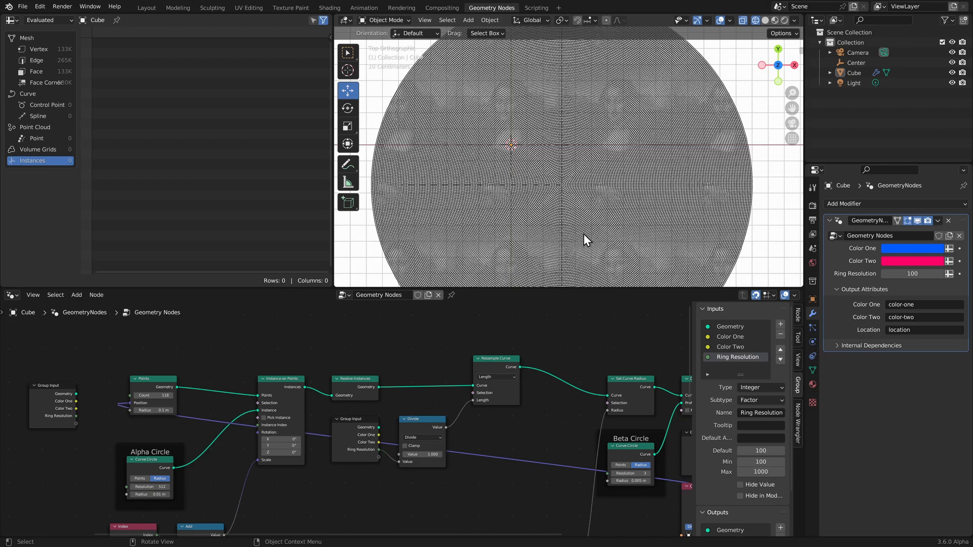
pyautogui.click(856, 63)
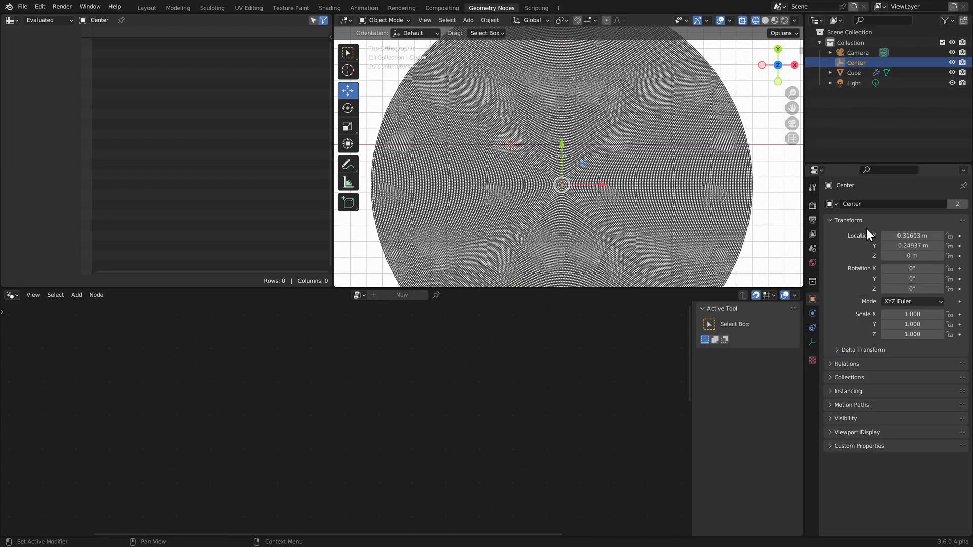
pyautogui.moveTo(912, 235); pyautogui.dragTo(912, 256)
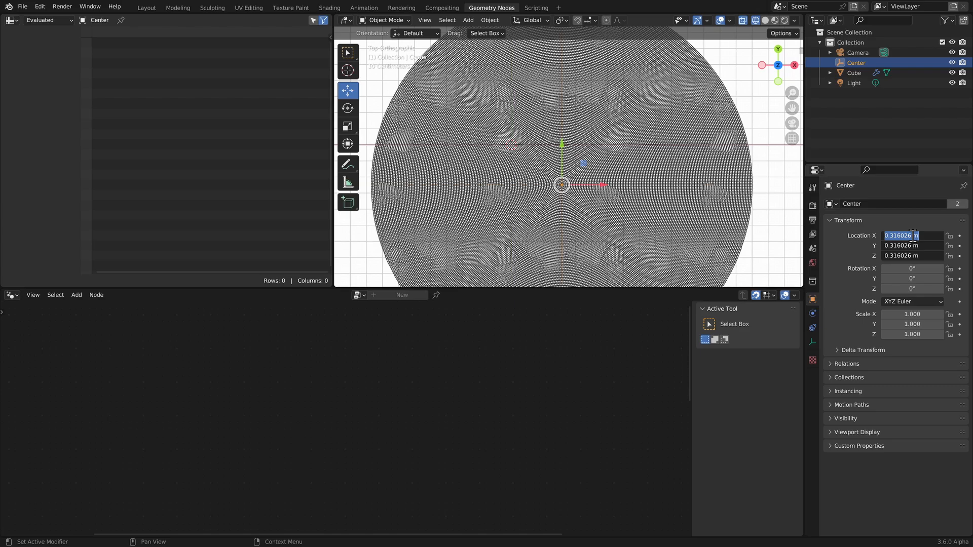
pyautogui.write('0')
pyautogui.press('Return')
pyautogui.keyDown('shift'); pyautogui.moveTo(551, 162); pyautogui.dragTo(615, 202, button='middle'); pyautogui.keyUp('shift')
pyautogui.click(649, 254)
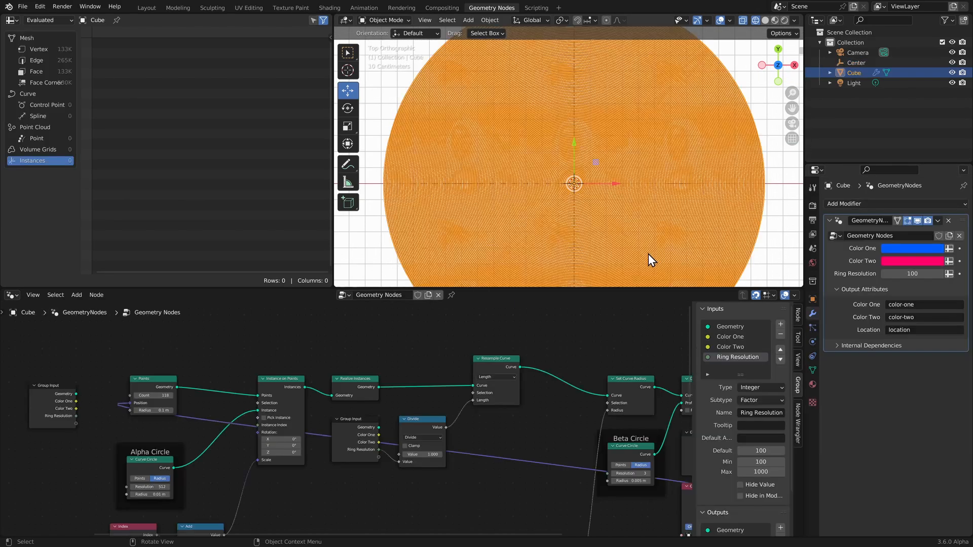
# - Add an empty at the origin and place a duplicate of it at about X 1.04 m, Y 0.24 m
pyautogui.click(470, 20)
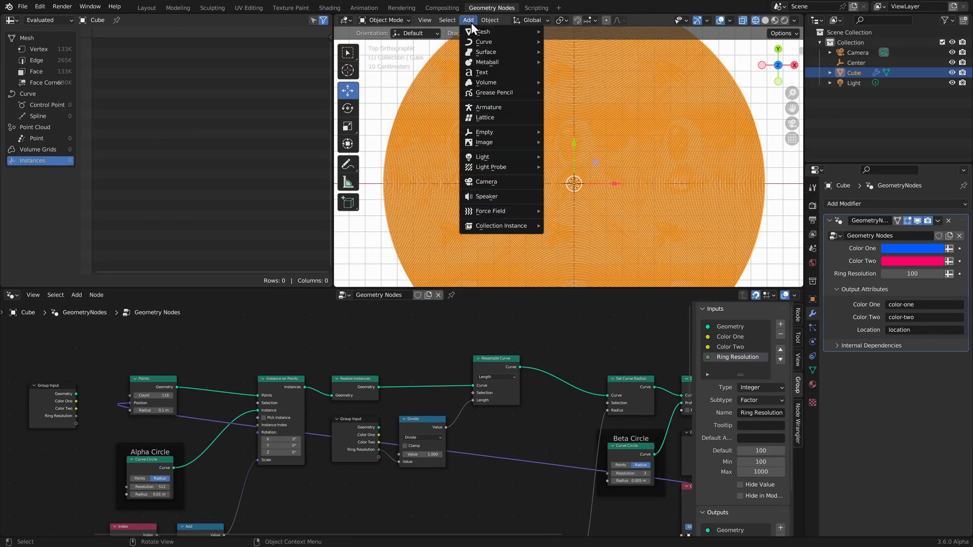
pyautogui.moveTo(500, 132)
pyautogui.click(550, 145)
pyautogui.press('g')
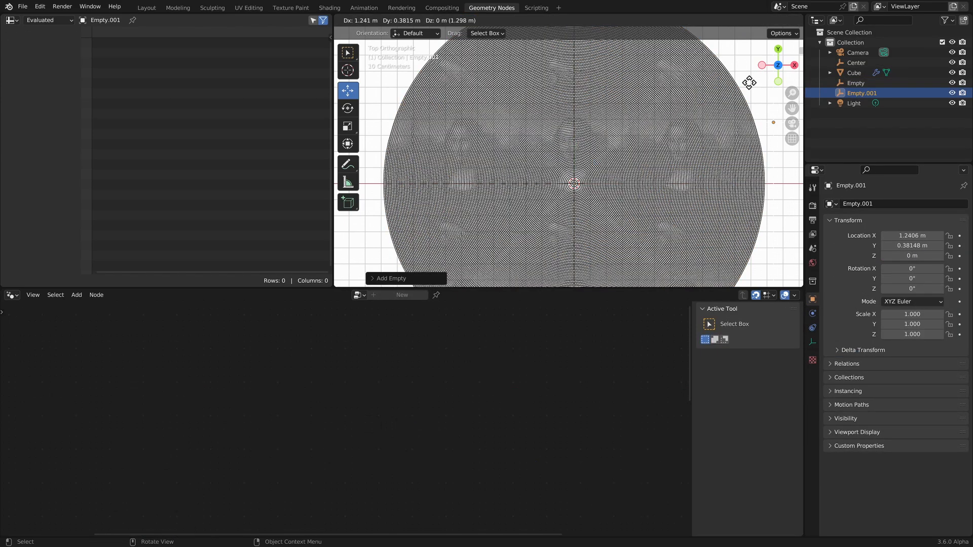
pyautogui.click(660, 120)
pyautogui.moveTo(660, 122)
pyautogui.mouseDown(button='middle')
pyautogui.moveTo(664, 181)
pyautogui.moveTo(662, 131)
pyautogui.mouseUp(button='middle')
# - Rename the empty at the origin as Delete Left Right and select its duplicate
pyautogui.click(857, 83)
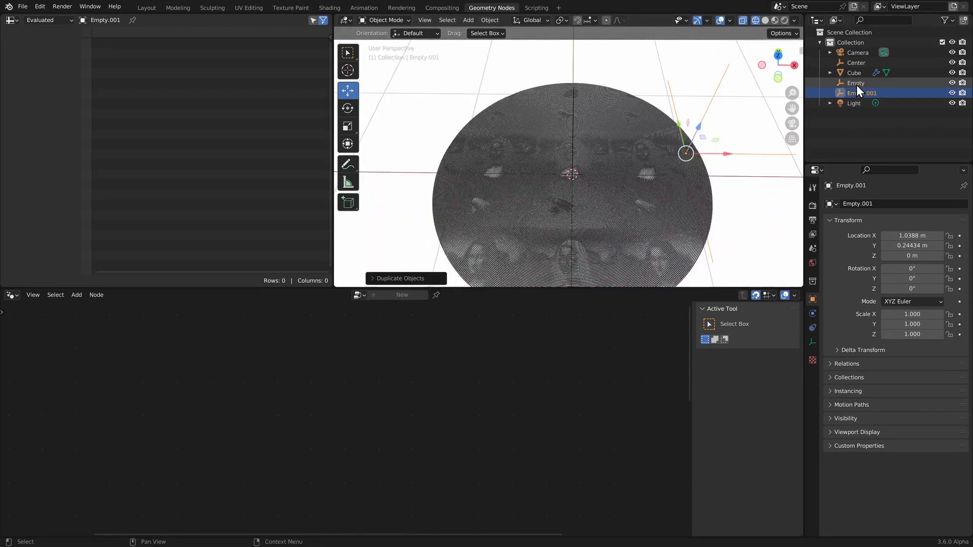
pyautogui.press('F2')
pyautogui.write('De')
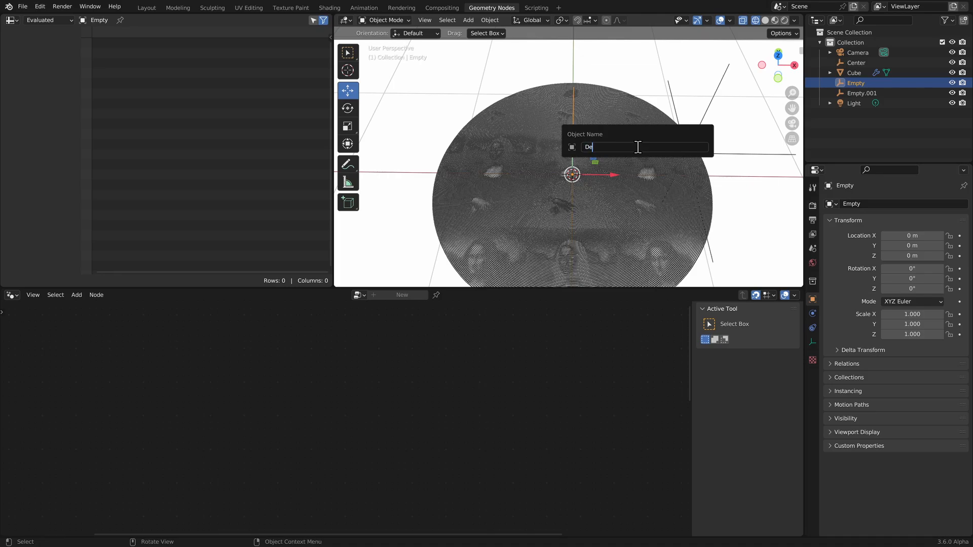
pyautogui.write('lete Left Right')
pyautogui.press('Return')
pyautogui.click(873, 94)
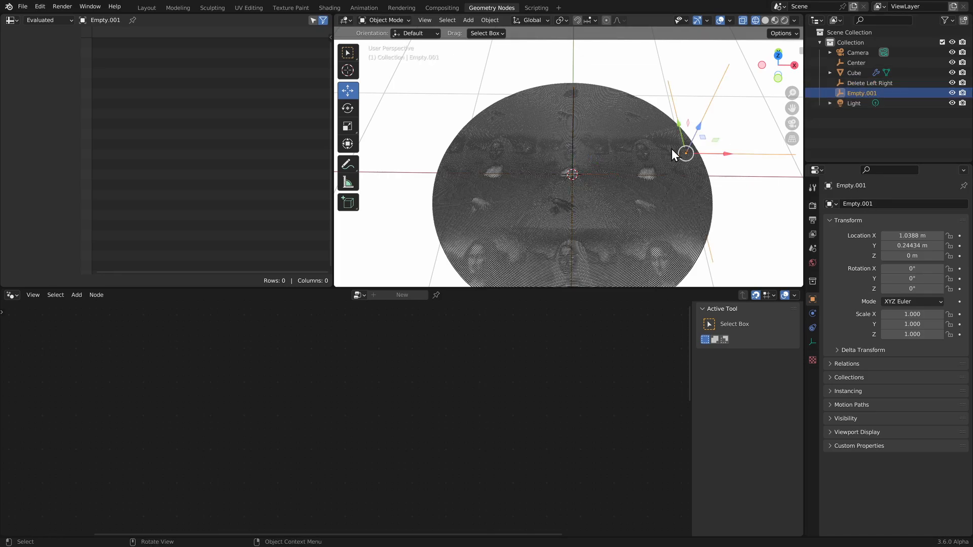
# - Rename the selected duplicate empty as Delete Top Bottom
pyautogui.press('F2')
pyautogui.write('Delete Top Bottom')
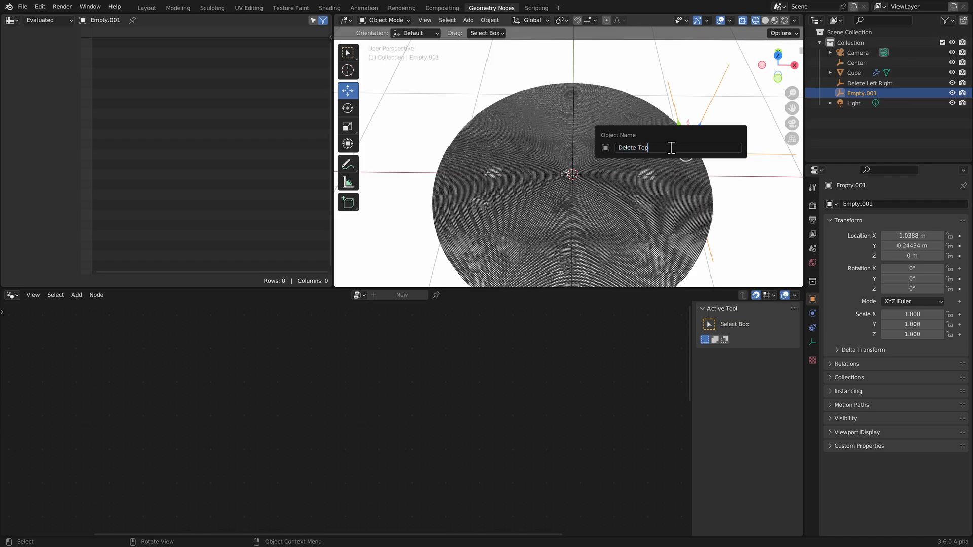
pyautogui.press('Return')
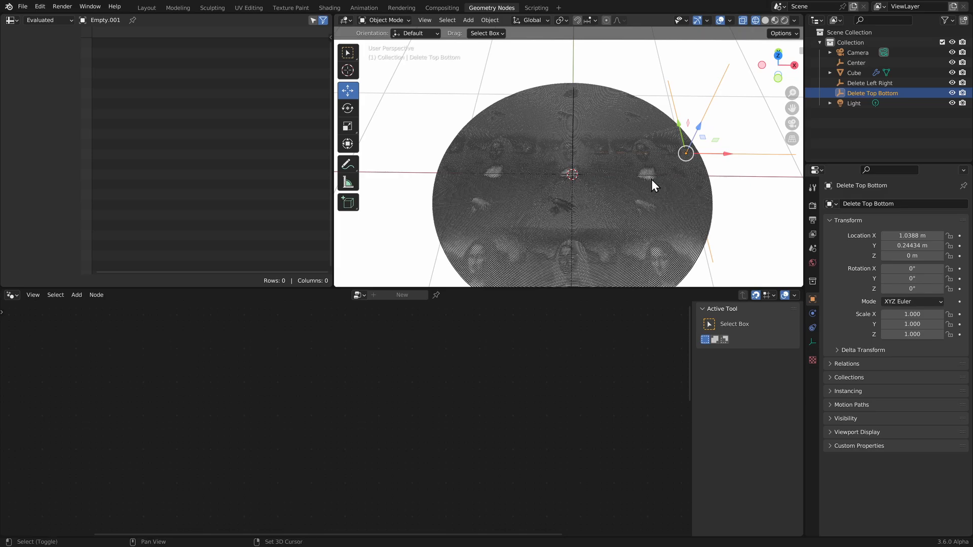
# - Select the Delete Left Right empty and move it along the X axis to about 0.31 m
pyautogui.keyDown('shift'); pyautogui.moveTo(652, 179); pyautogui.dragTo(631, 183, button='middle'); pyautogui.keyUp('shift')
pyautogui.click(855, 84)
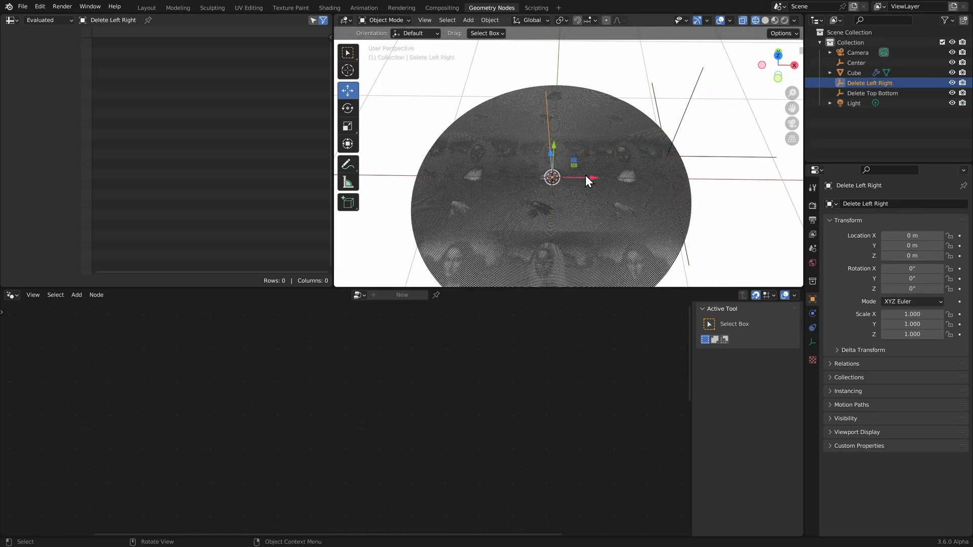
pyautogui.moveTo(592, 177); pyautogui.dragTo(631, 175)
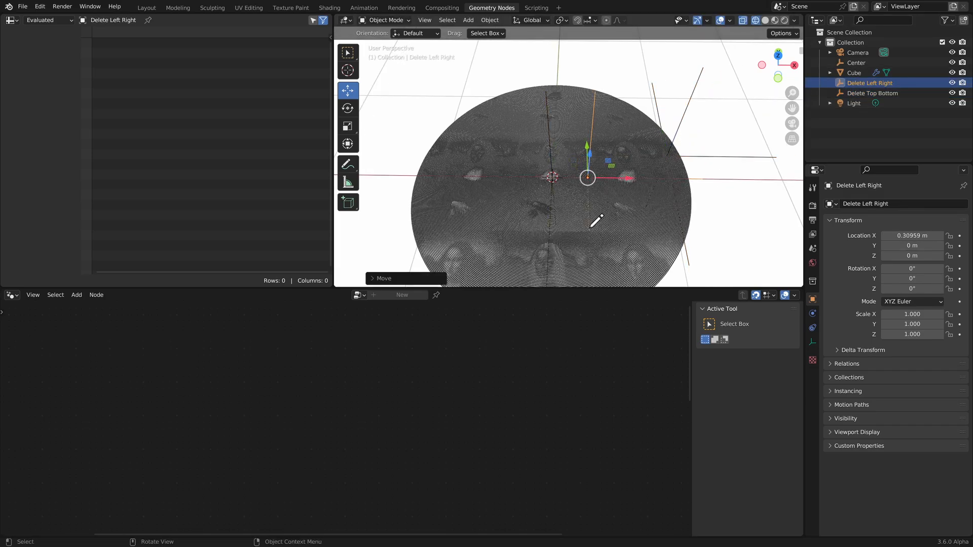
# - Sketch annotation lines and scribbles marking the outer areas on both sides of the rings, and erase them
pyautogui.moveTo(590, 228); pyautogui.dragTo(593, 143)
pyautogui.moveTo(510, 207)
pyautogui.mouseDown()
pyautogui.moveTo(521, 134)
pyautogui.moveTo(455, 226)
pyautogui.mouseUp()
pyautogui.moveTo(638, 246)
pyautogui.mouseDown()
pyautogui.moveTo(641, 168)
pyautogui.moveTo(625, 127)
pyautogui.mouseUp()
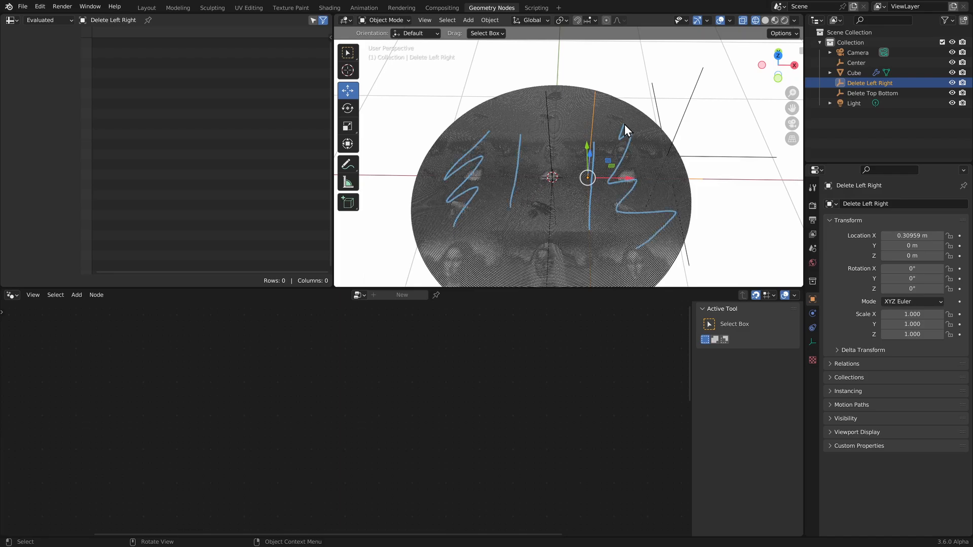
pyautogui.moveTo(459, 208)
pyautogui.mouseDown(button='right')
pyautogui.moveTo(478, 102)
pyautogui.moveTo(528, 148)
pyautogui.moveTo(624, 96)
pyautogui.moveTo(693, 234)
pyautogui.mouseUp(button='right')
# - Select the Delete Top Bottom empty and set its X location to 0 m
pyautogui.click(731, 157)
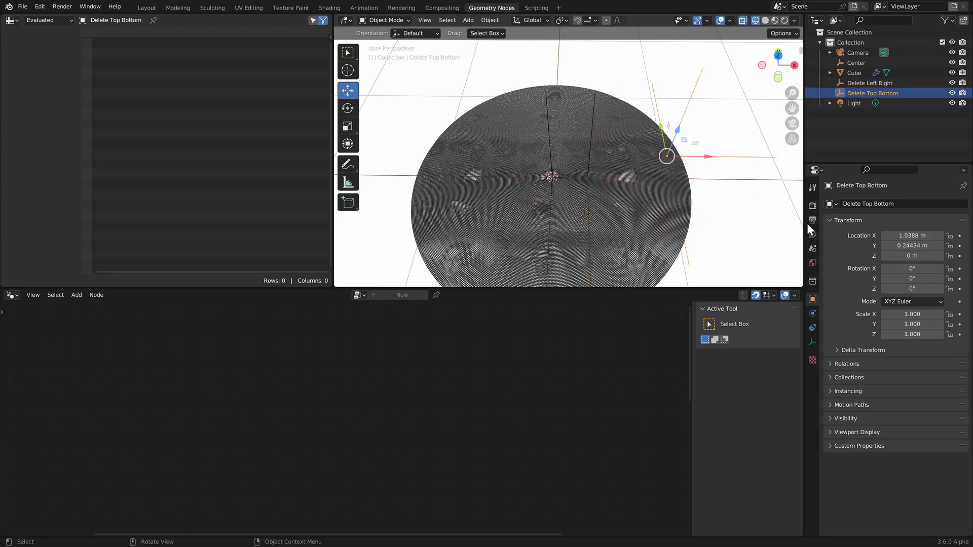
pyautogui.click(908, 235)
pyautogui.write('0')
pyautogui.press('Return')
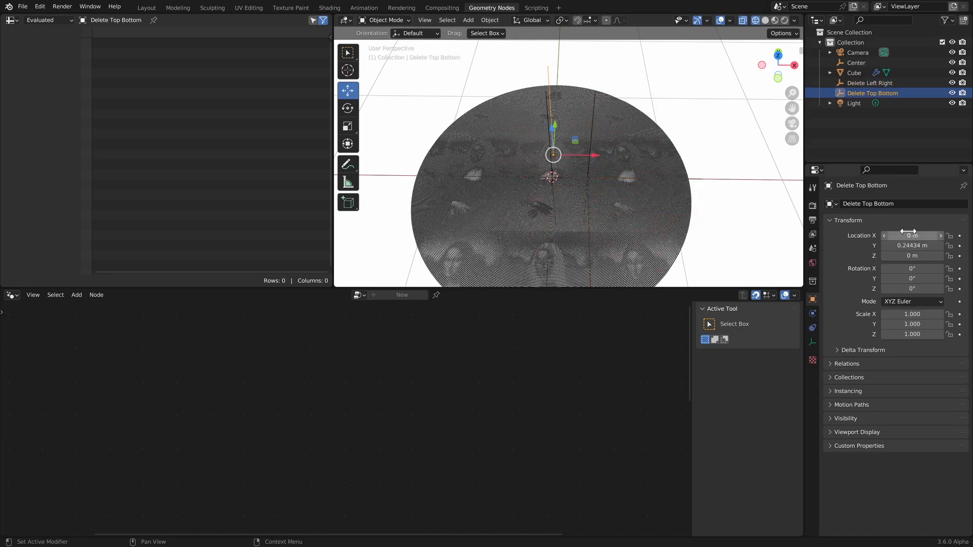
pyautogui.moveTo(665, 209); pyautogui.dragTo(616, 146, button='middle')
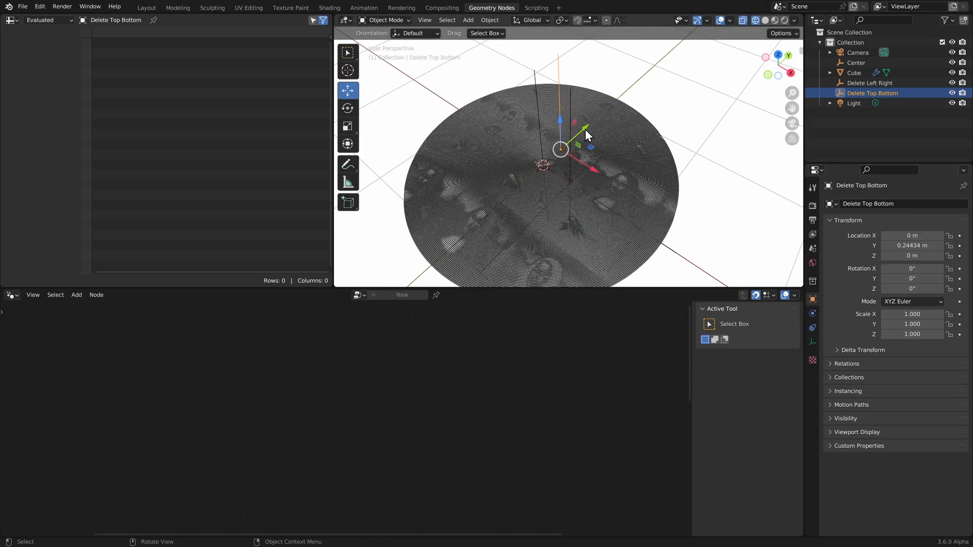
# - Select the Cube object and bring the Delete Left Right empty into its node tree as an Object Info node above Resample Curve
pyautogui.click(854, 73)
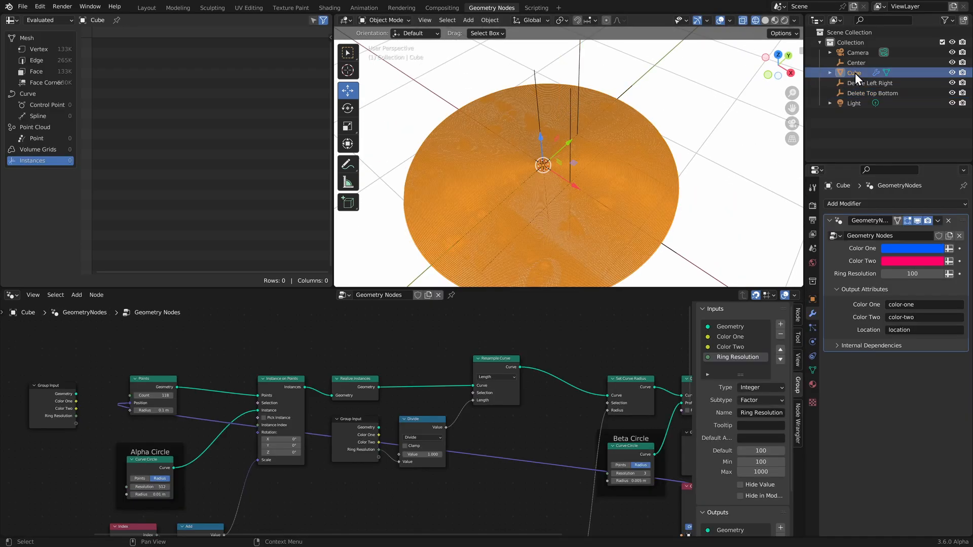
pyautogui.moveTo(861, 83); pyautogui.dragTo(562, 336)
pyautogui.press('Home')
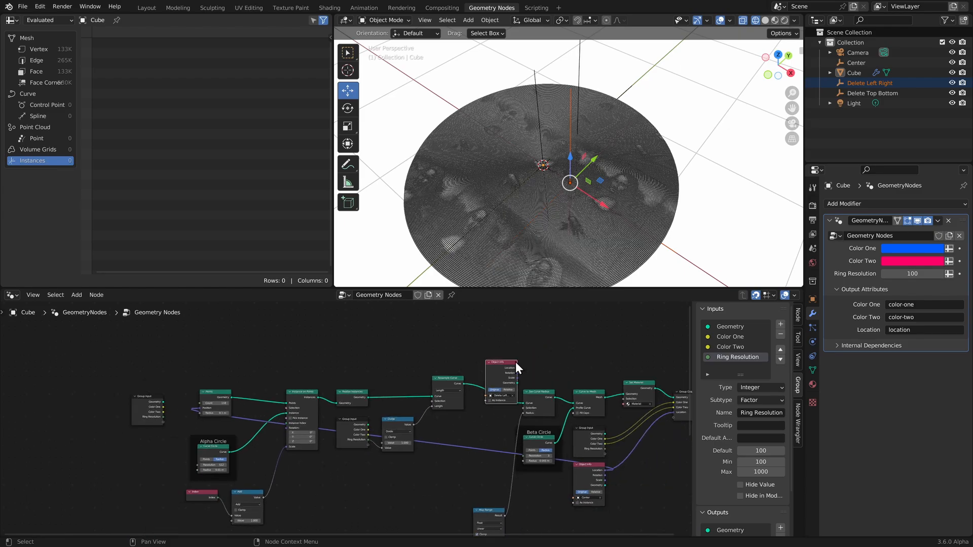
pyautogui.moveTo(495, 365); pyautogui.dragTo(445, 317)
pyautogui.moveTo(445, 317); pyautogui.dragTo(407, 378, button='middle')
pyautogui.scroll(7, 404, 377)
pyautogui.moveTo(418, 390); pyautogui.dragTo(425, 325)
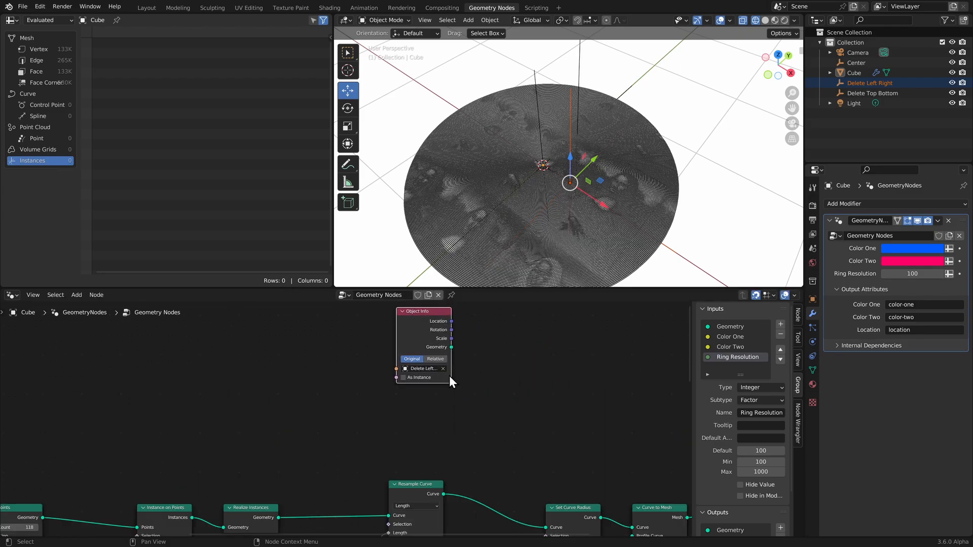
# - Add a Separate XYZ node beside the new Object Info node and connect the Location output to its Vector input
pyautogui.click(512, 375)
pyautogui.hotkey('shift', 'a')
pyautogui.write('s')
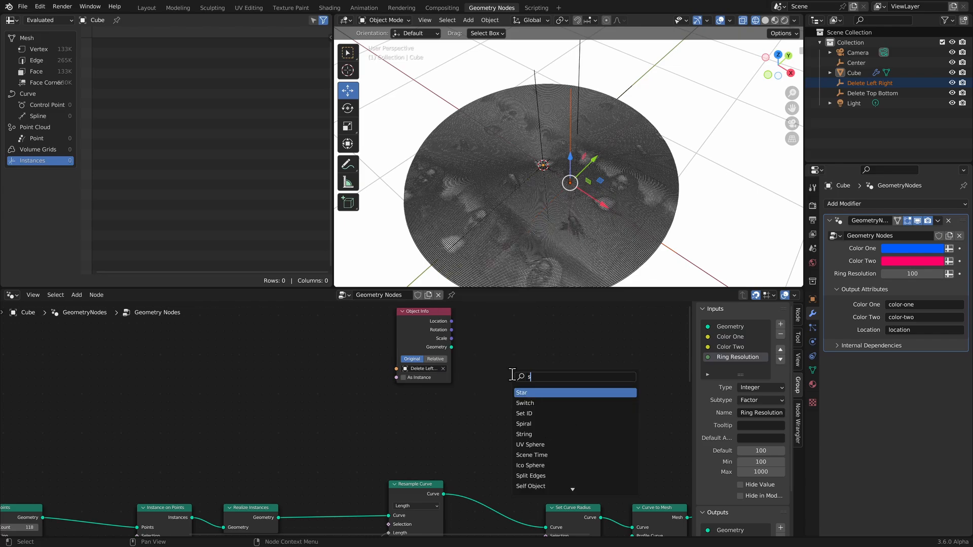
pyautogui.write('eper')
pyautogui.press('Return')
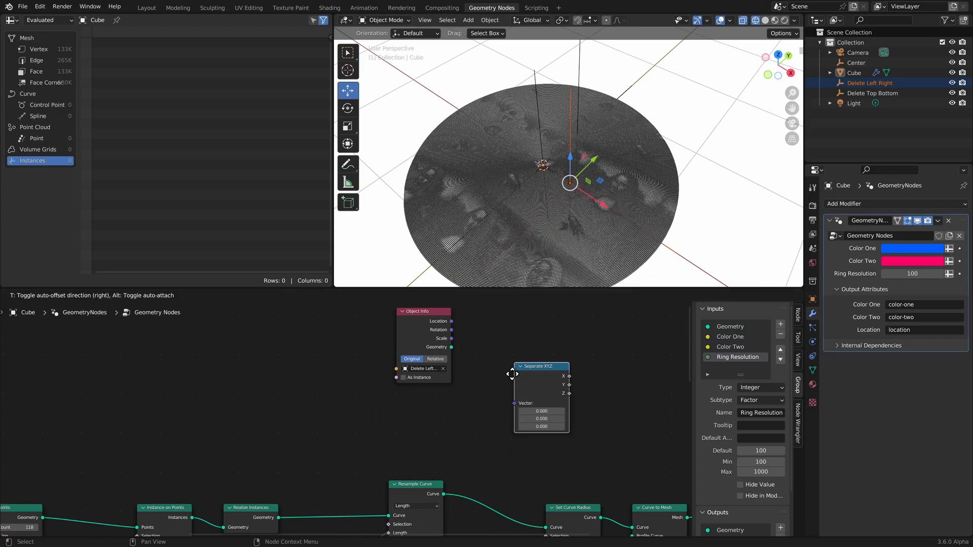
pyautogui.click(512, 378)
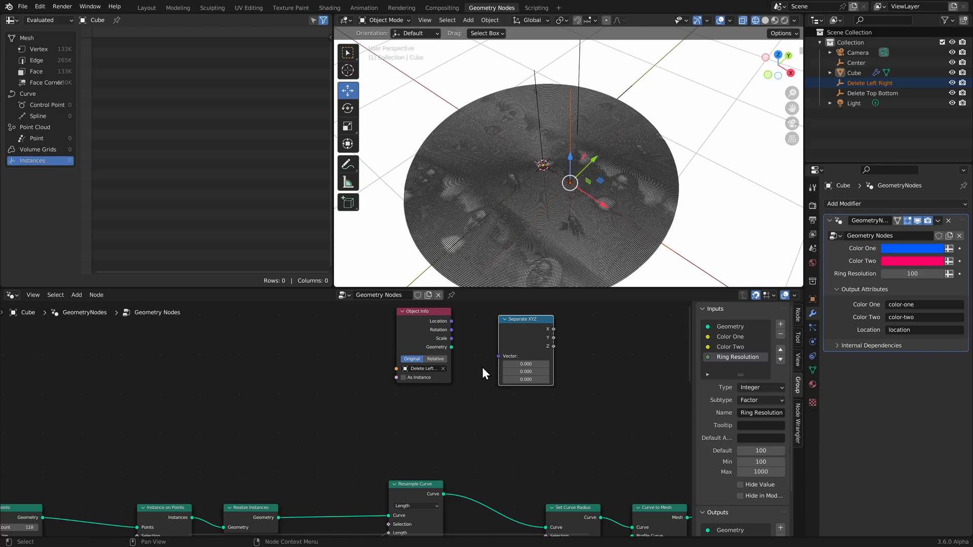
pyautogui.moveTo(451, 321); pyautogui.dragTo(499, 357)
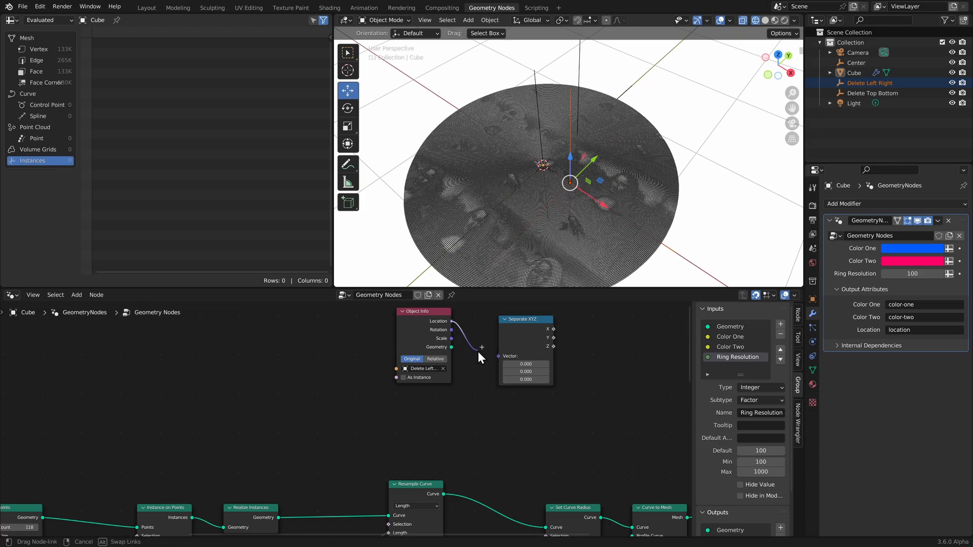
pyautogui.scroll(2, 551, 388)
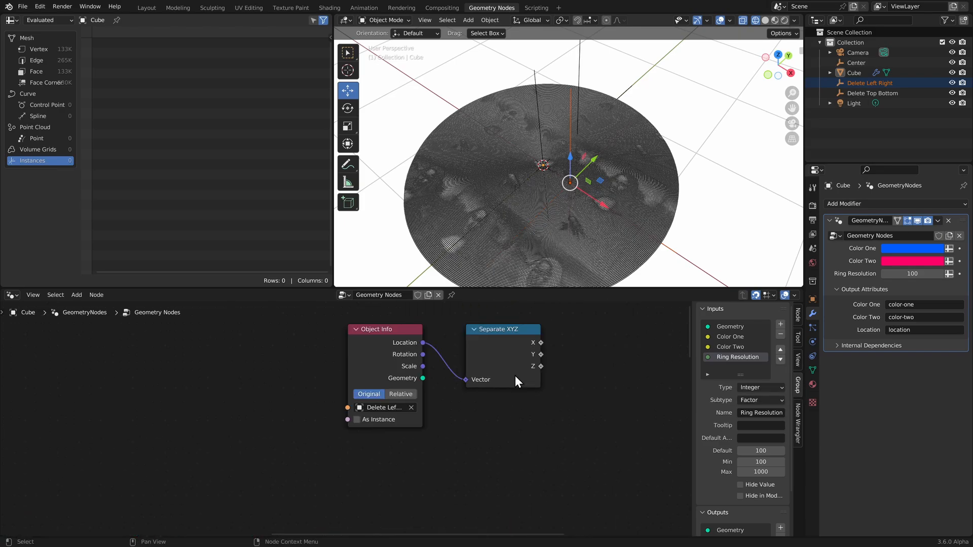
# - Add a Compare node next to Separate XYZ and connect the X output to its A input
pyautogui.moveTo(540, 344); pyautogui.dragTo(572, 336)
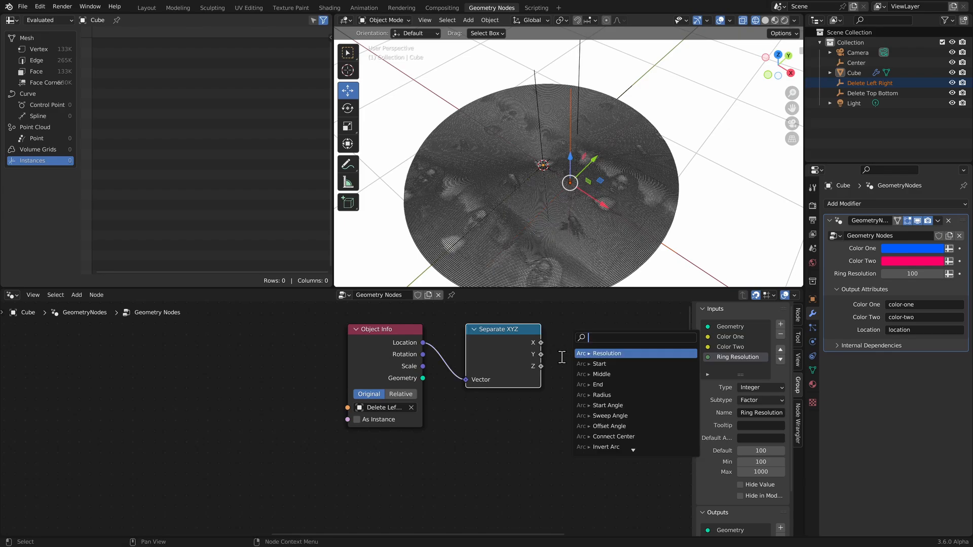
pyautogui.click(549, 440)
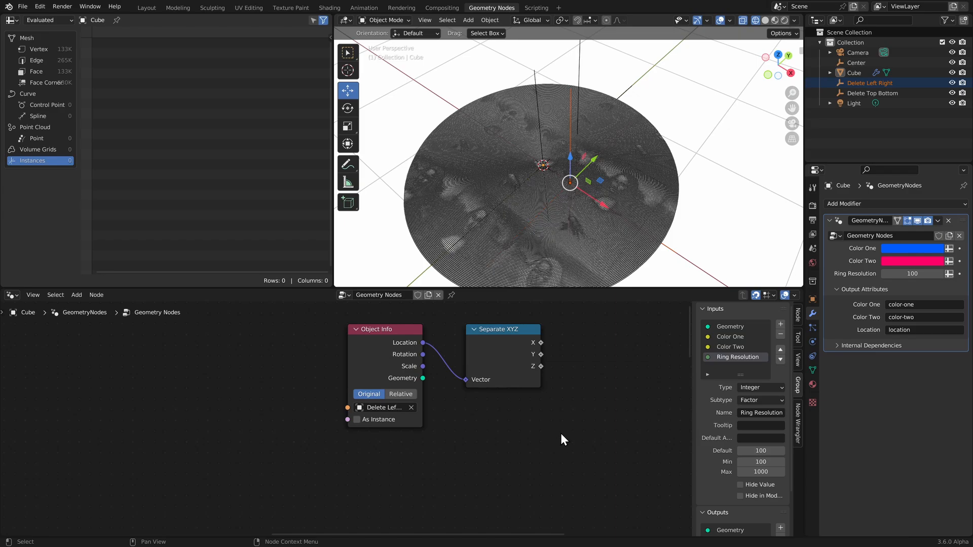
pyautogui.hotkey('shift', 'a')
pyautogui.write('compa')
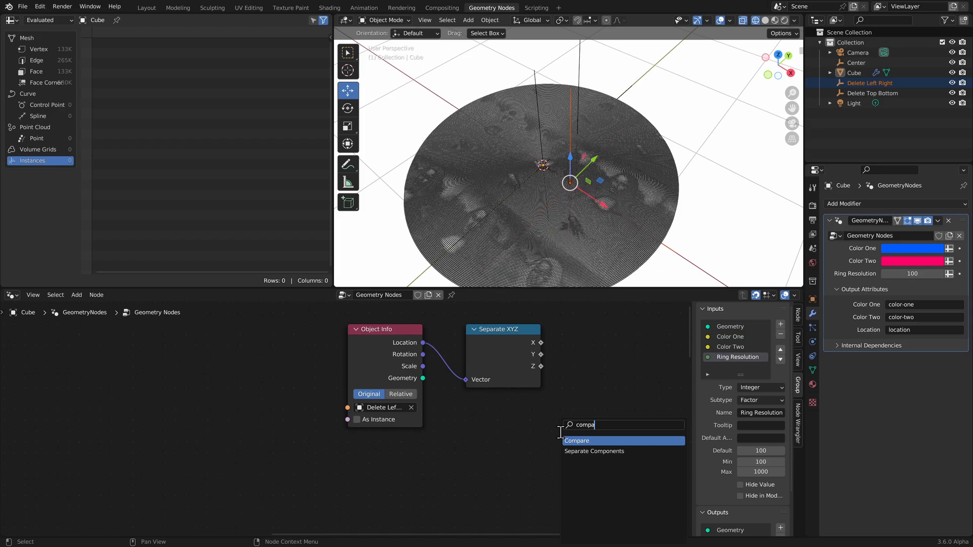
pyautogui.press('Return')
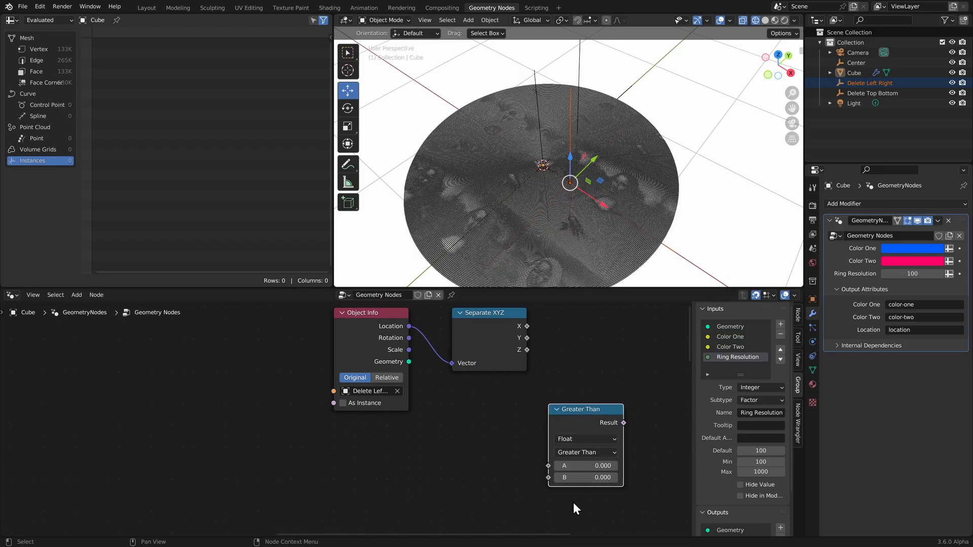
pyautogui.click(470, 475)
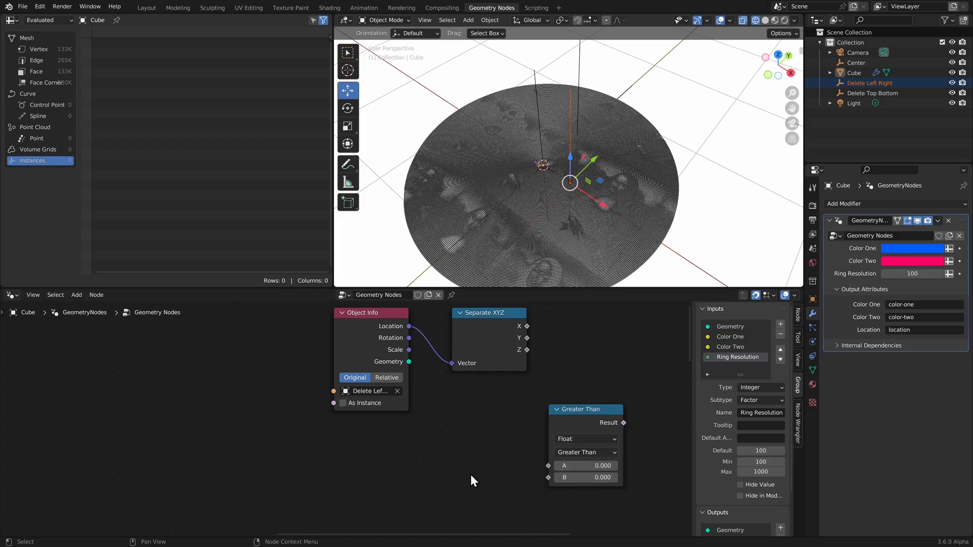
pyautogui.moveTo(527, 327); pyautogui.dragTo(549, 466)
pyautogui.click(573, 412)
pyautogui.moveTo(572, 413); pyautogui.dragTo(594, 340)
pyautogui.moveTo(497, 464); pyautogui.dragTo(479, 454, button='middle')
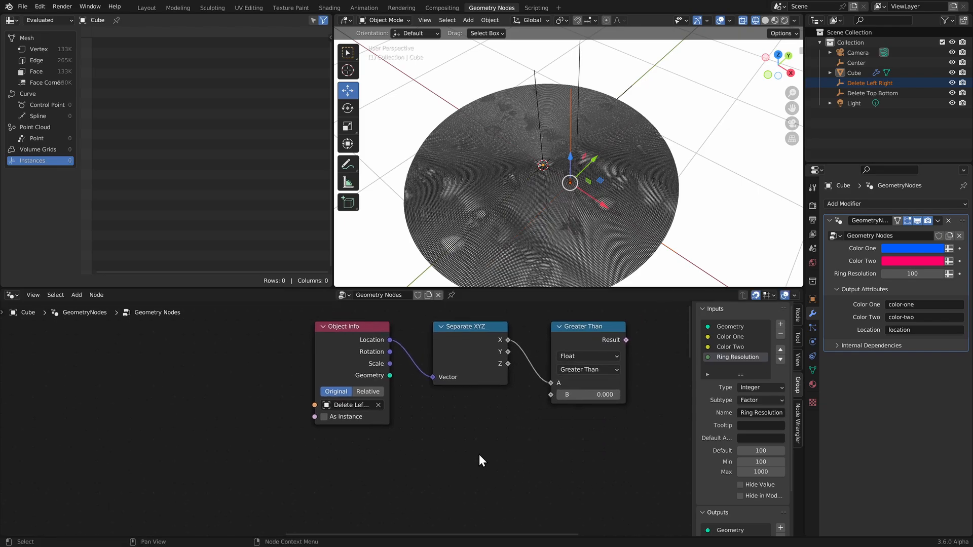
# - Add a Position node with a duplicated Separate XYZ, and connect the position's X to the Compare node's B input
pyautogui.hotkey('shift', 'a')
pyautogui.write('pos')
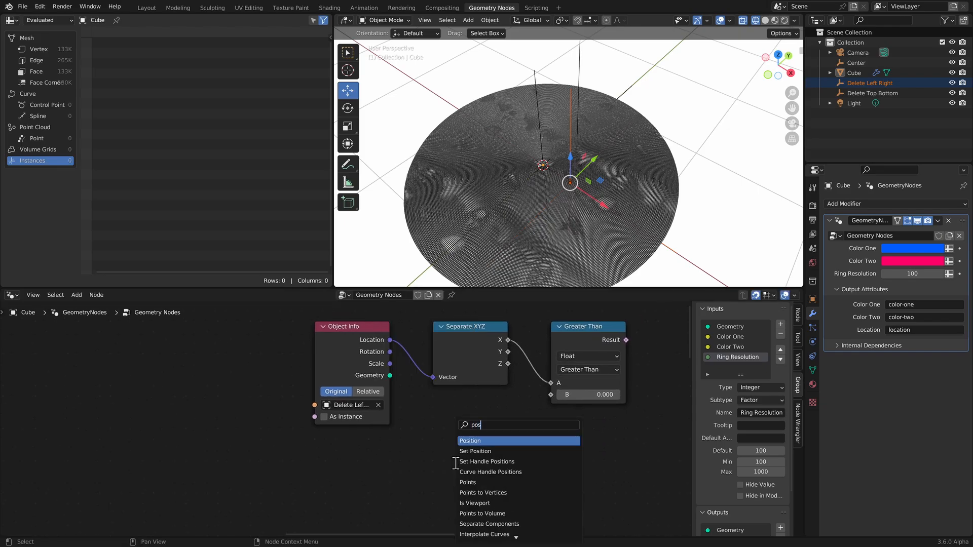
pyautogui.press('Return')
pyautogui.click(454, 349)
pyautogui.hotkey('shift', 'd')
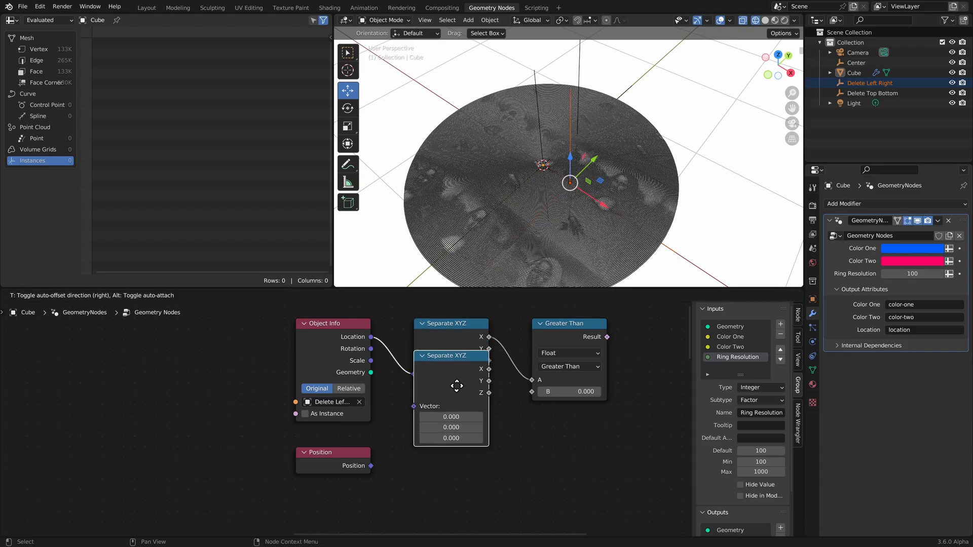
pyautogui.click(454, 480)
pyautogui.moveTo(399, 475); pyautogui.dragTo(388, 439, button='middle')
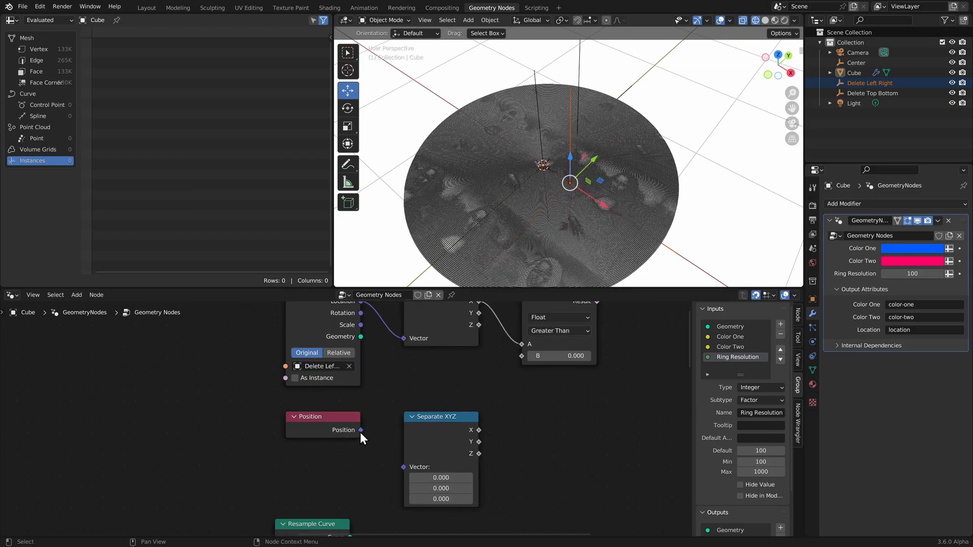
pyautogui.moveTo(360, 431); pyautogui.dragTo(404, 470)
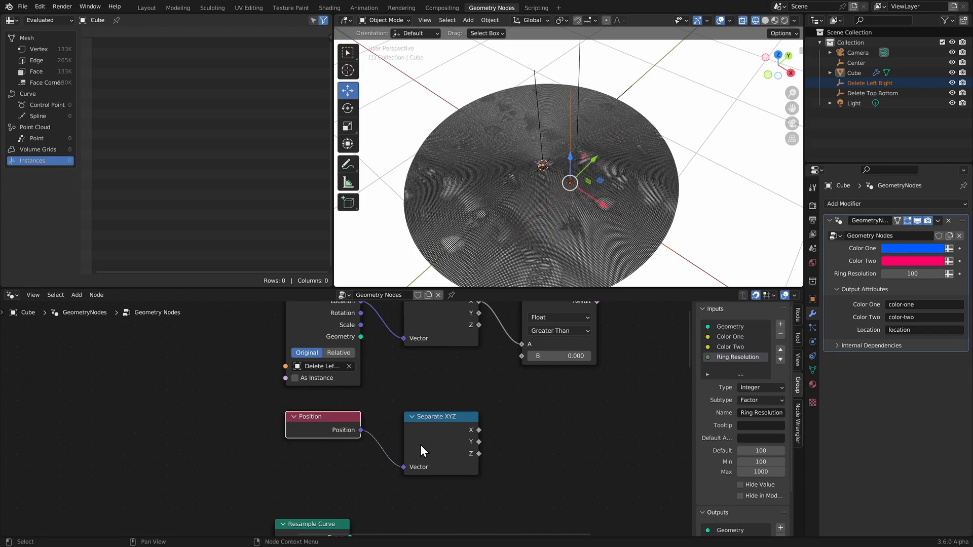
pyautogui.moveTo(479, 430); pyautogui.dragTo(521, 357)
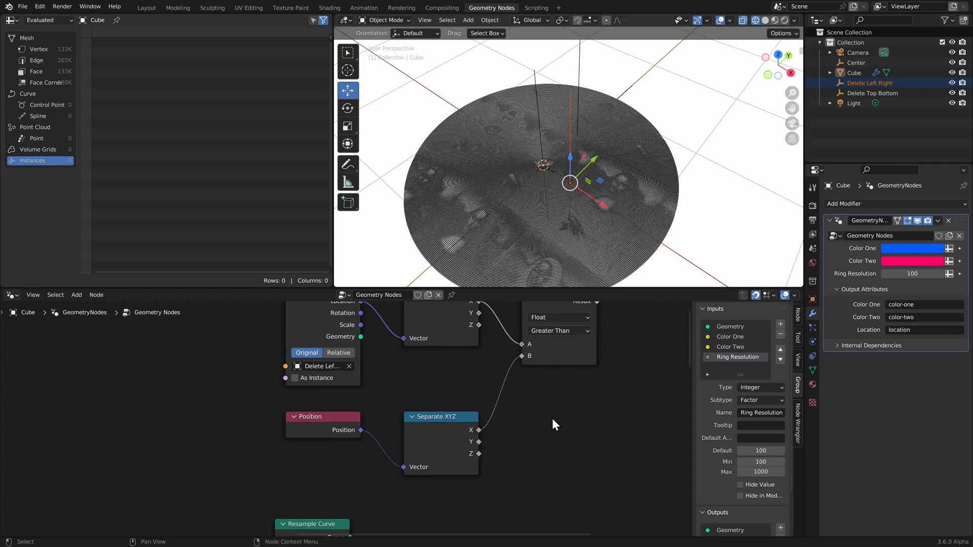
pyautogui.scroll(-2, 557, 424)
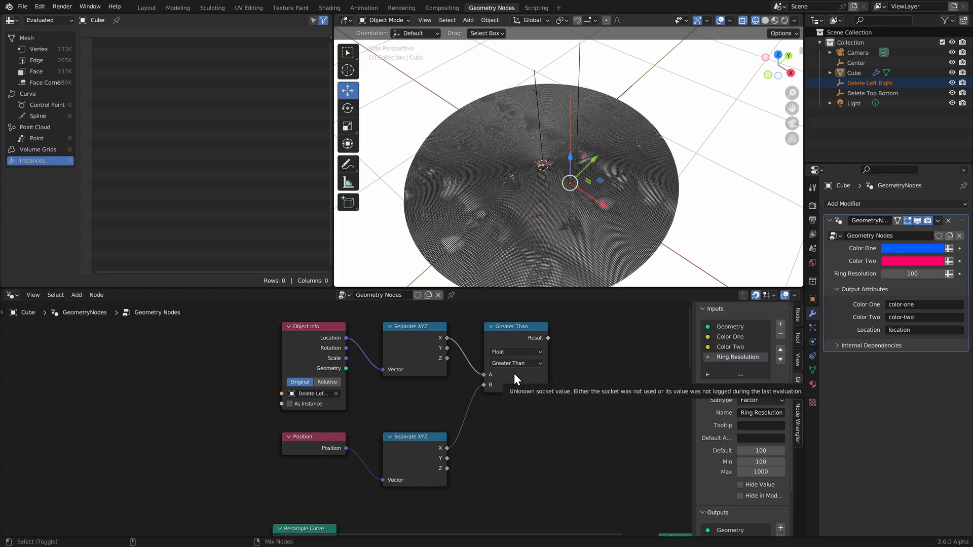
# - Preview the comparison result in a Viewer node, using the Realize Instances geometry as the viewed geometry
pyautogui.keyDown('ctrl'); pyautogui.keyDown('shift'); pyautogui.click(509, 342); pyautogui.keyUp('shift'); pyautogui.keyUp('ctrl')
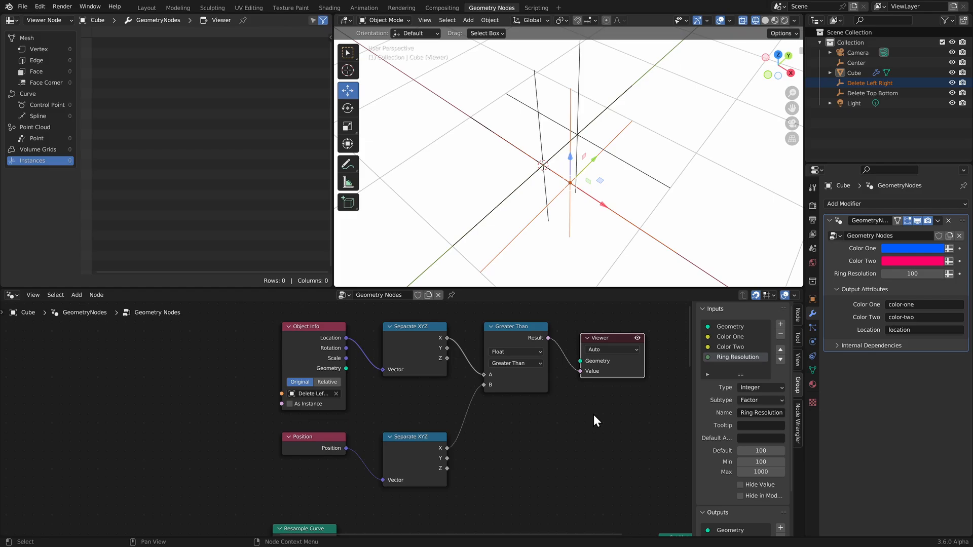
pyautogui.scroll(-2, 595, 415)
pyautogui.moveTo(553, 465); pyautogui.dragTo(555, 390, button='middle')
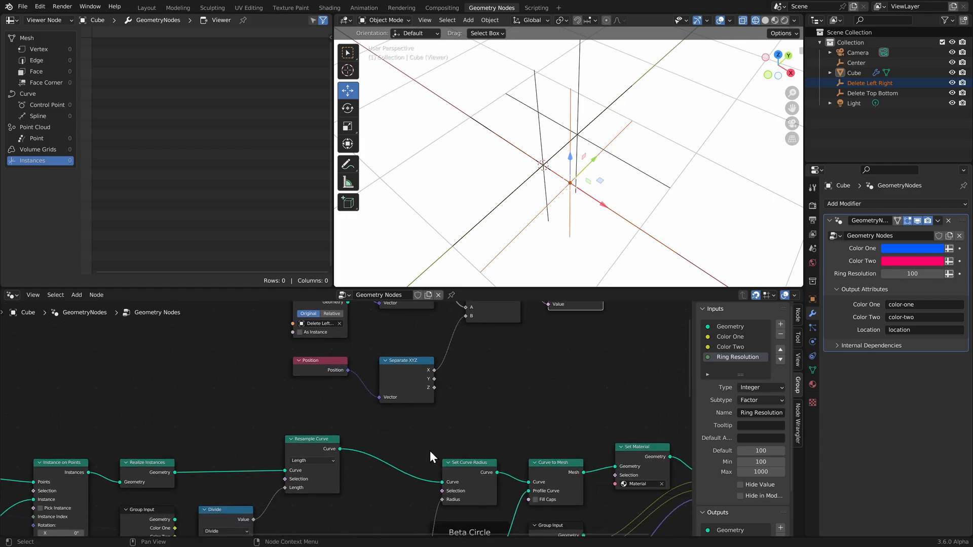
pyautogui.moveTo(175, 473); pyautogui.dragTo(549, 337)
pyautogui.moveTo(583, 203); pyautogui.dragTo(619, 148, button='middle')
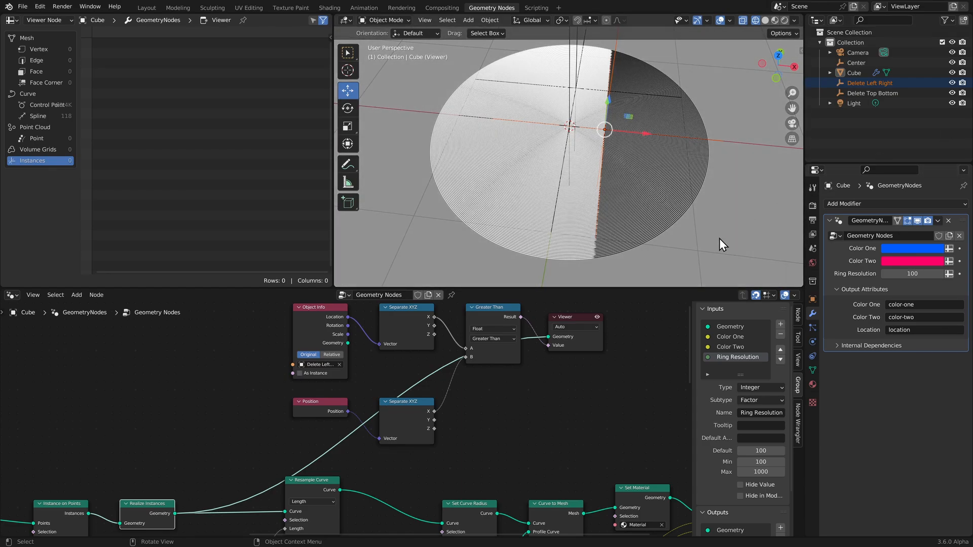
# - Change the Compare node's operation to Less Than
pyautogui.keyDown('shift'); pyautogui.moveTo(582, 434); pyautogui.dragTo(549, 425, button='middle'); pyautogui.keyUp('shift')
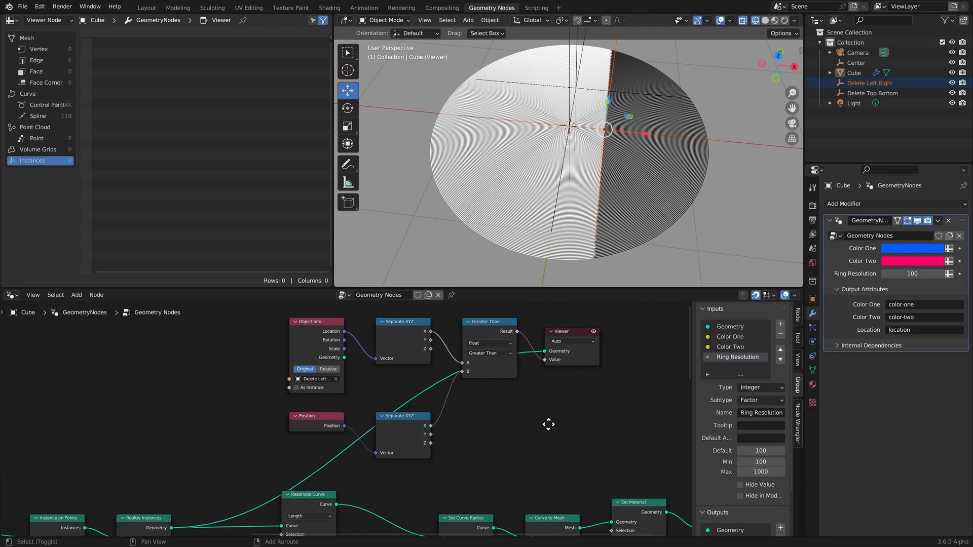
pyautogui.scroll(1, 551, 442)
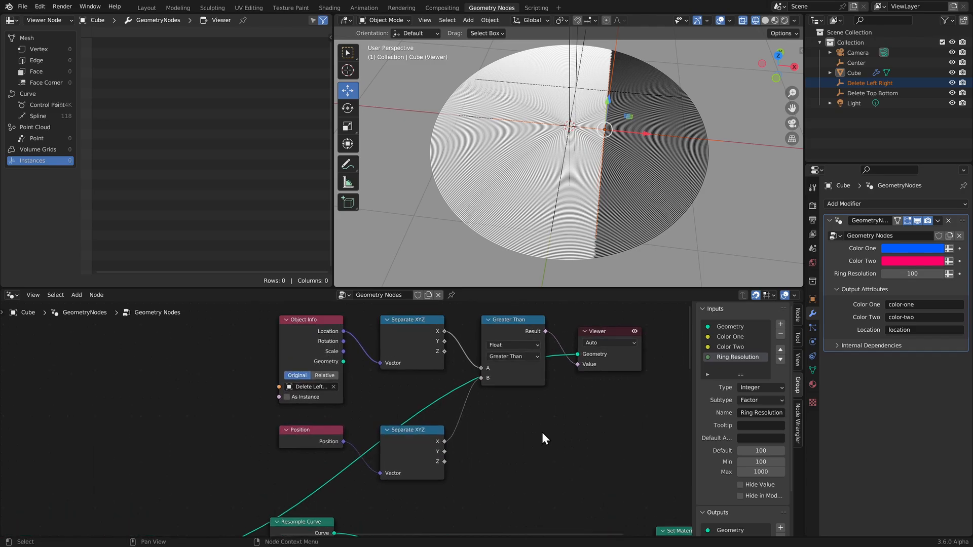
pyautogui.click(512, 357)
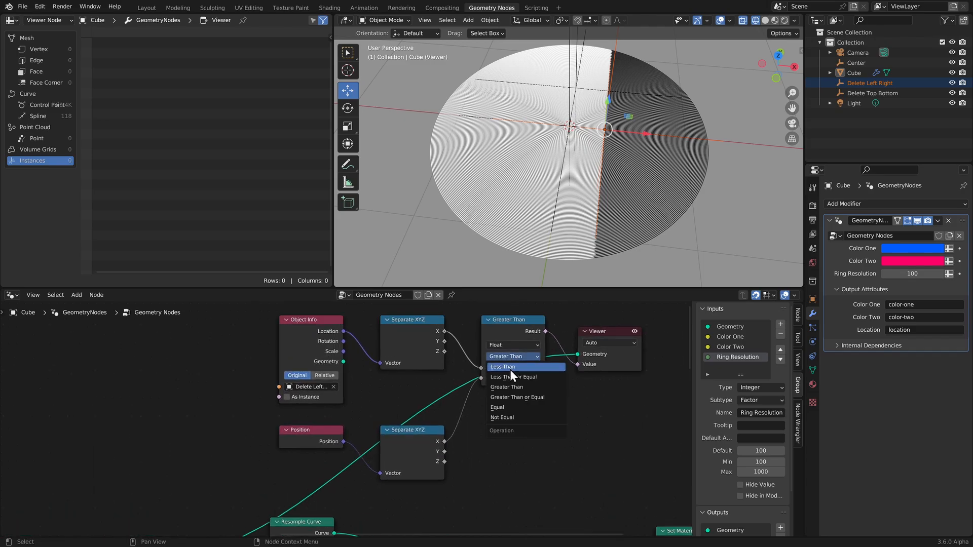
pyautogui.click(509, 369)
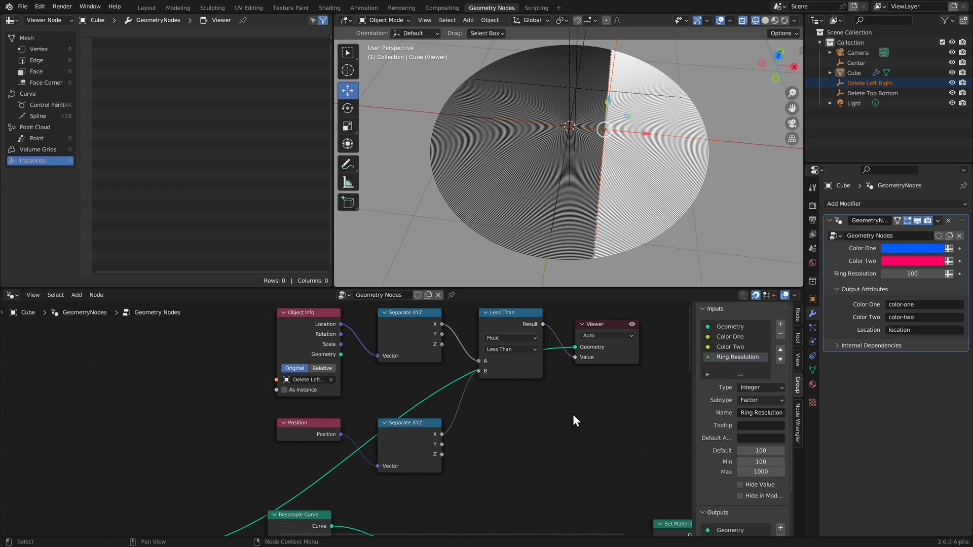
# - Add a Math node below the Viewer and set its operation to Multiply
pyautogui.hotkey('shift', 'a')
pyautogui.write('add')
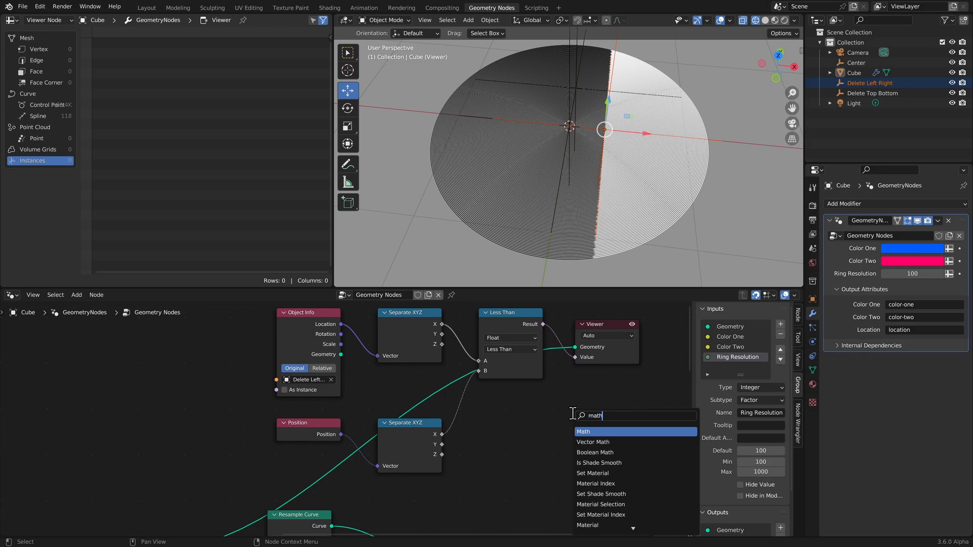
pyautogui.press('Return')
pyautogui.click(572, 415)
pyautogui.click(583, 431)
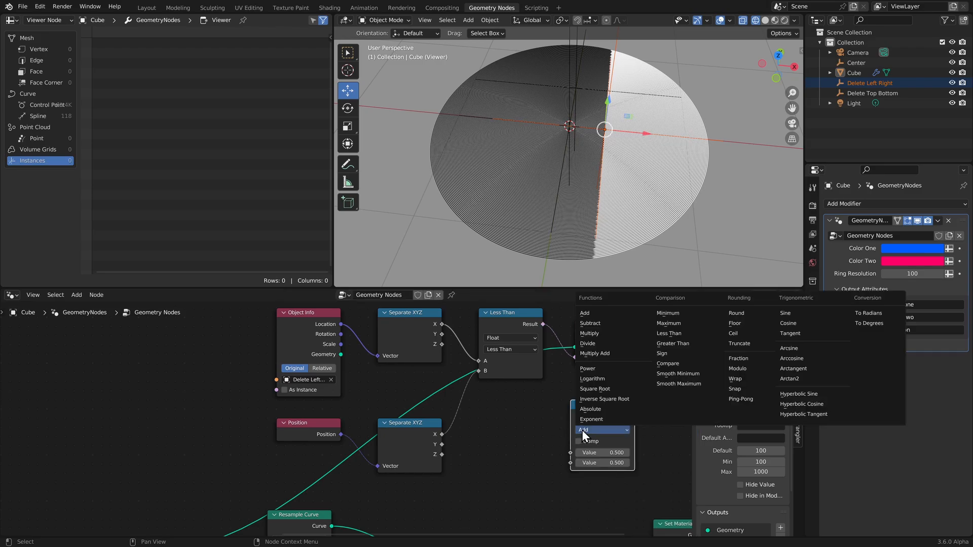
pyautogui.click(595, 333)
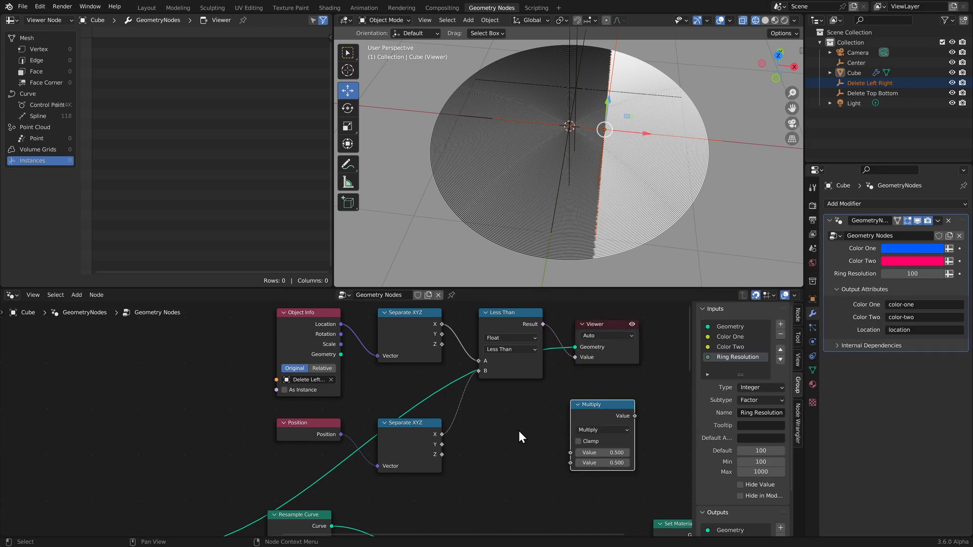
# - Feed the object location's X into the Multiply node, place it below the Less Than node, and set its second value to -1
pyautogui.moveTo(443, 325); pyautogui.dragTo(573, 456)
pyautogui.moveTo(602, 416); pyautogui.dragTo(511, 406)
pyautogui.moveTo(525, 409); pyautogui.dragTo(510, 403, button='middle')
pyautogui.click(500, 446)
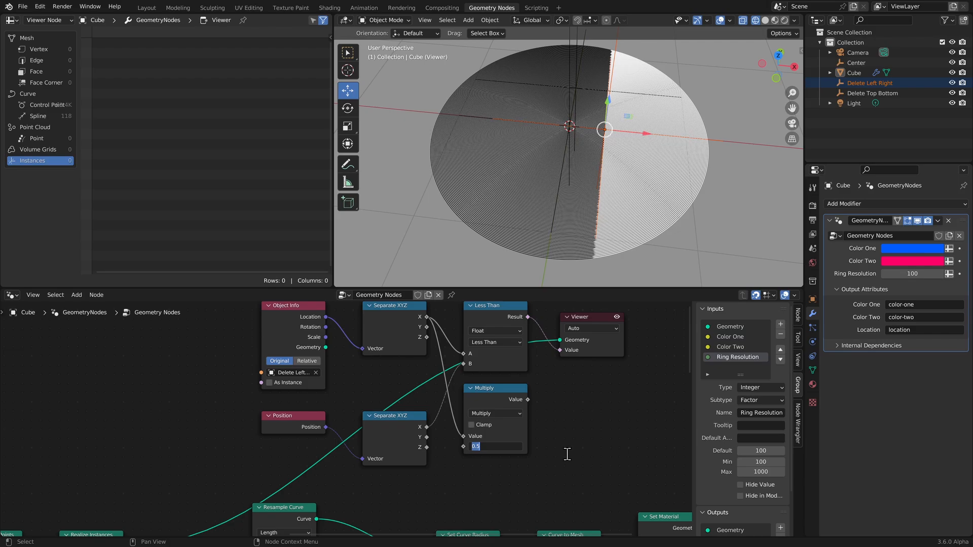
pyautogui.write('-1')
pyautogui.press('Return')
# - Add a Greater Than Compare node with the Multiply value as A and the position's X as B, and send its result to the Viewer
pyautogui.moveTo(593, 428); pyautogui.dragTo(583, 433, button='middle')
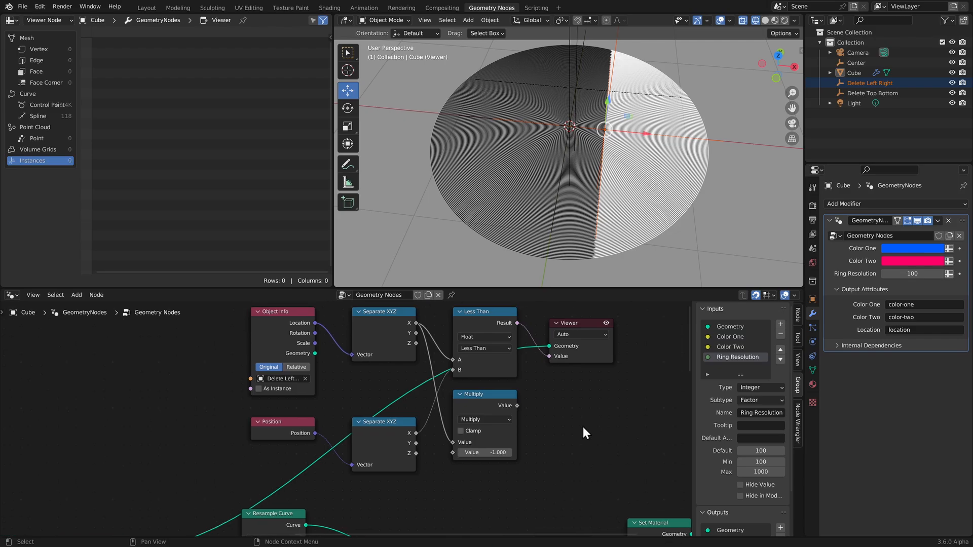
pyautogui.hotkey('shift', 'a')
pyautogui.write('com')
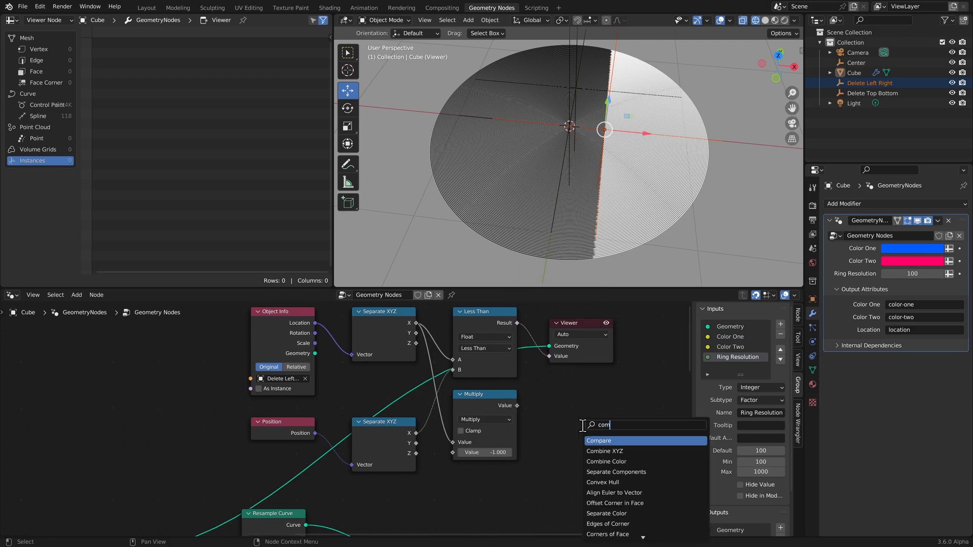
pyautogui.press('Return')
pyautogui.click(555, 397)
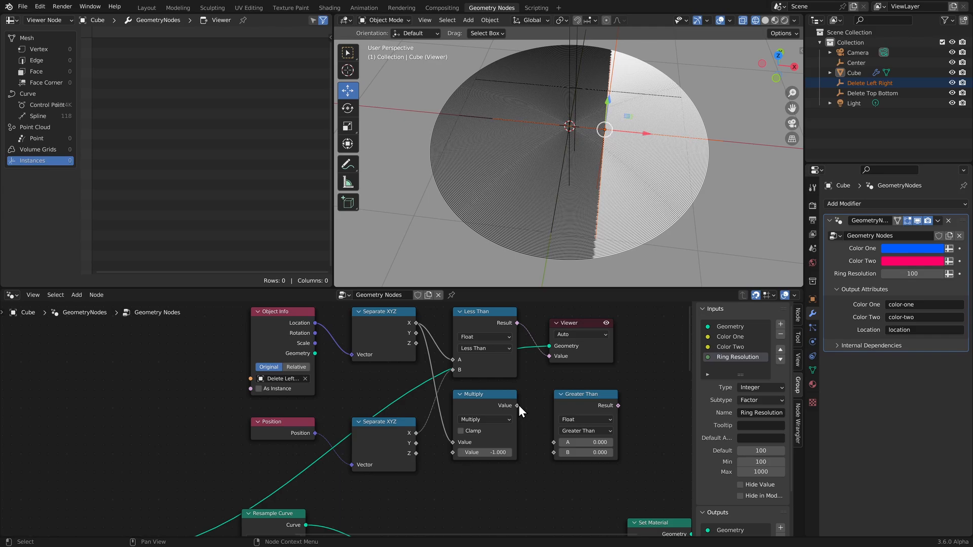
pyautogui.moveTo(518, 405); pyautogui.dragTo(553, 444)
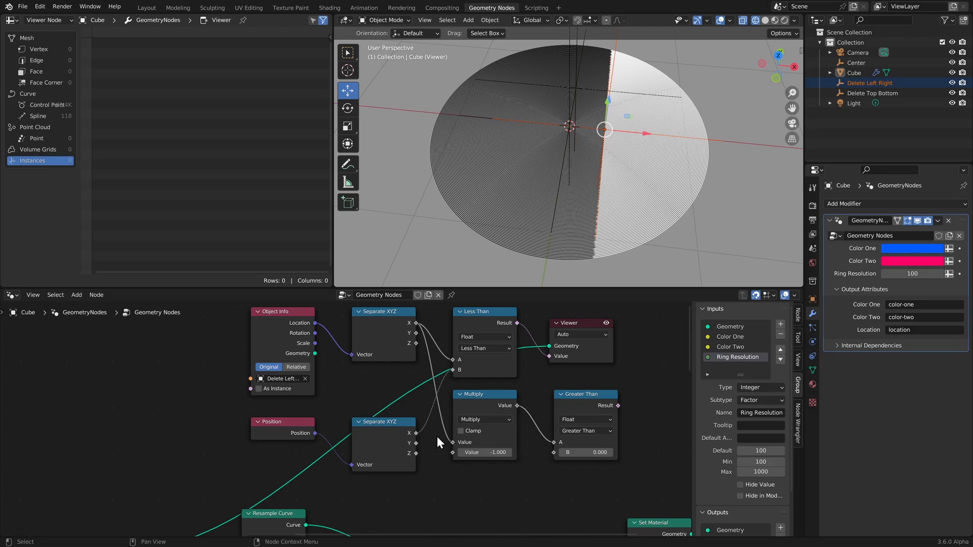
pyautogui.moveTo(417, 434); pyautogui.dragTo(551, 455)
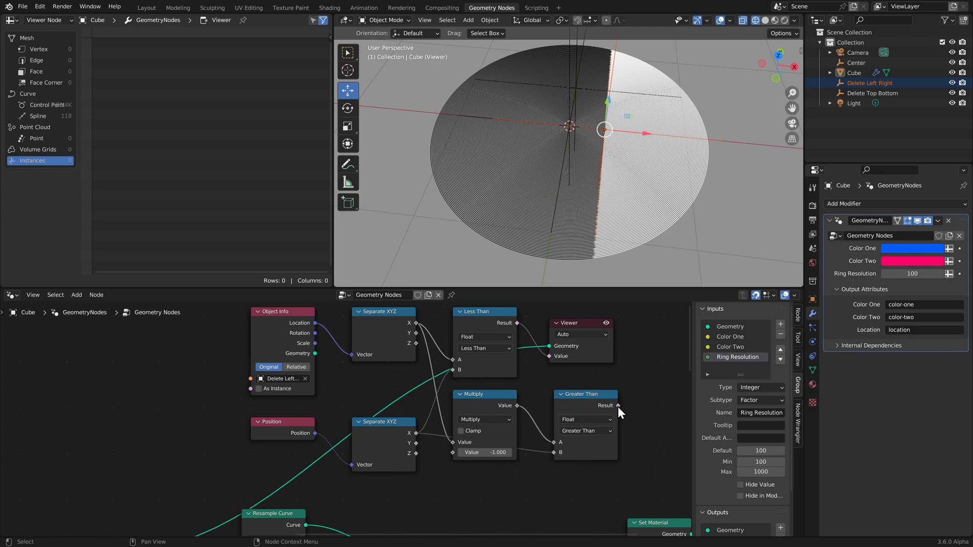
pyautogui.moveTo(619, 406); pyautogui.dragTo(552, 357)
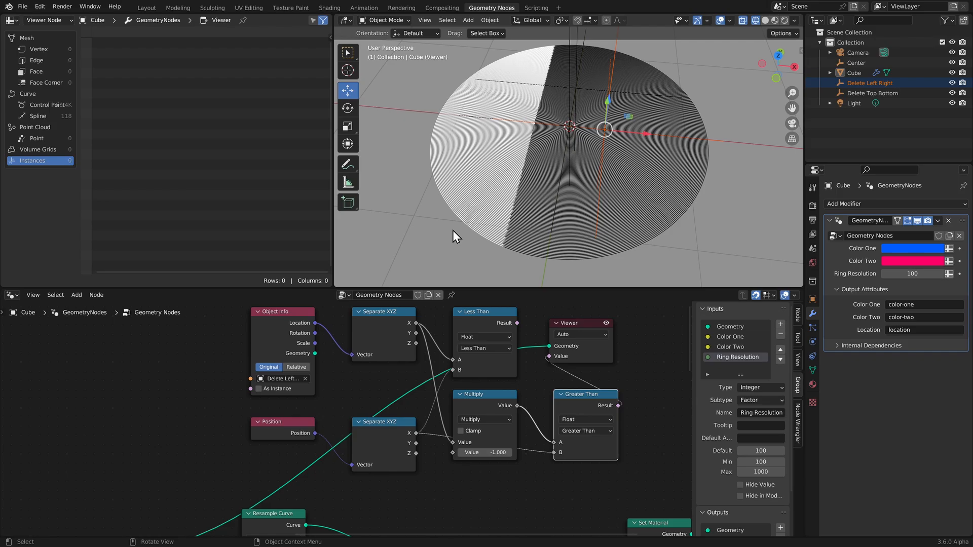
# - Add a Boolean Math node beyond the Compare nodes and set its operation to Or
pyautogui.moveTo(611, 387); pyautogui.dragTo(519, 387, button='middle')
pyautogui.click(606, 358)
pyautogui.hotkey('shift', 'a')
pyautogui.click(606, 358)
pyautogui.write('and')
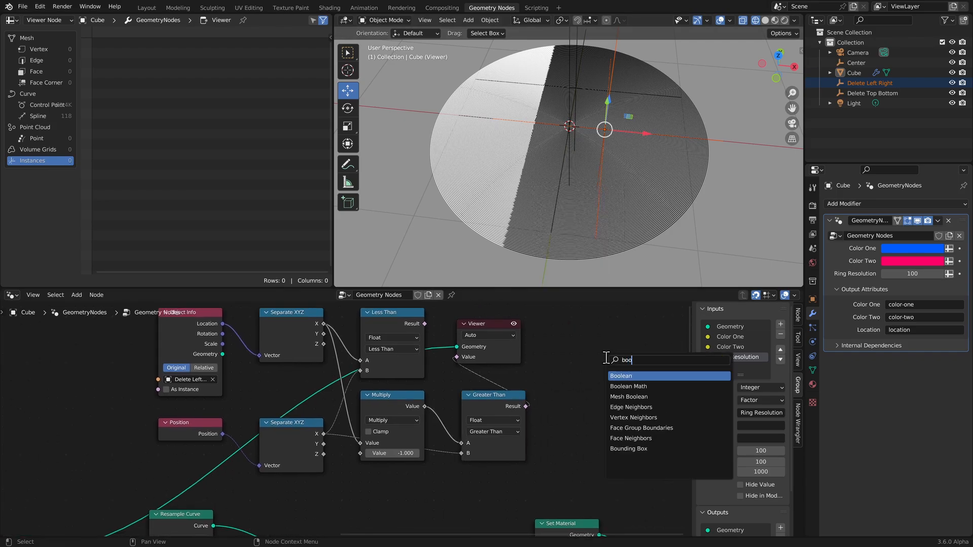
pyautogui.press('Return')
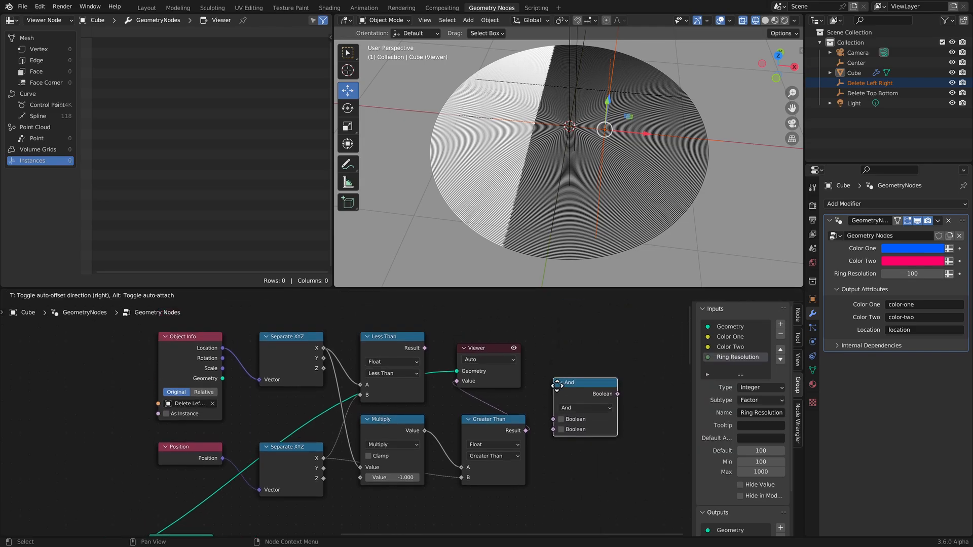
pyautogui.click(559, 366)
pyautogui.click(599, 454)
pyautogui.click(590, 388)
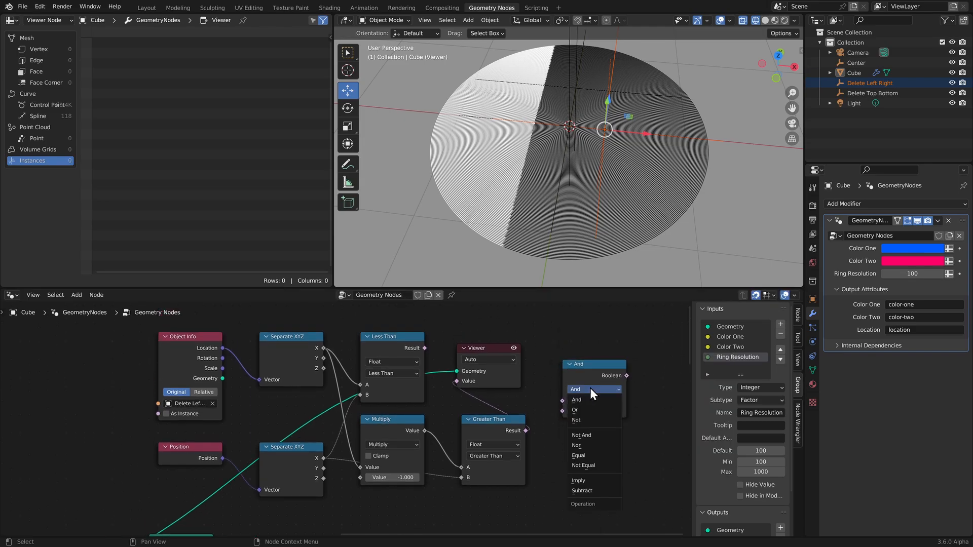
pyautogui.click(583, 412)
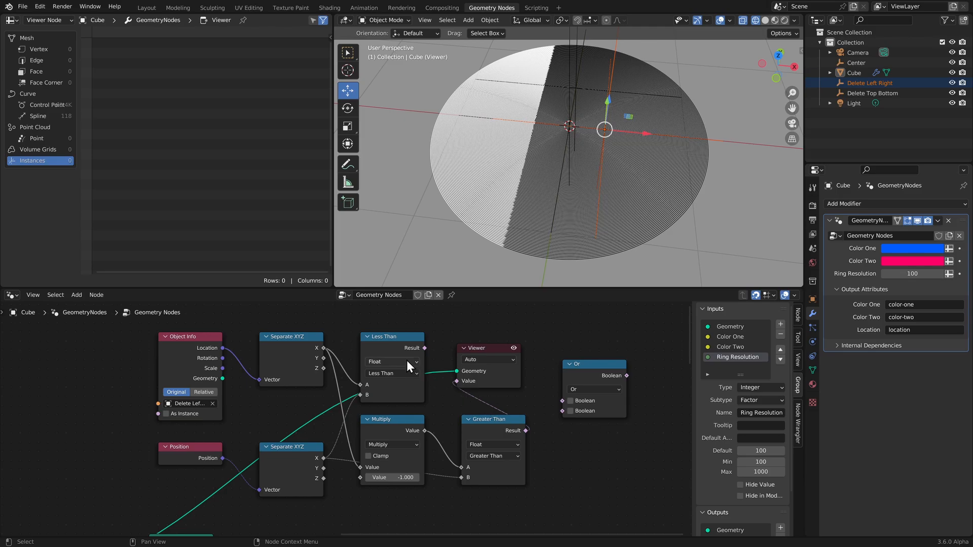
# - Connect the Less Than and Greater Than results to the Or node, preview it in the Viewer, and move the Viewer beyond the Or node
pyautogui.keyDown('alt'); pyautogui.moveTo(407, 358); pyautogui.dragTo(583, 375, button='right'); pyautogui.keyUp('alt')
pyautogui.click(515, 431)
pyautogui.keyDown('alt'); pyautogui.moveTo(515, 431); pyautogui.dragTo(583, 411, button='right'); pyautogui.keyUp('alt')
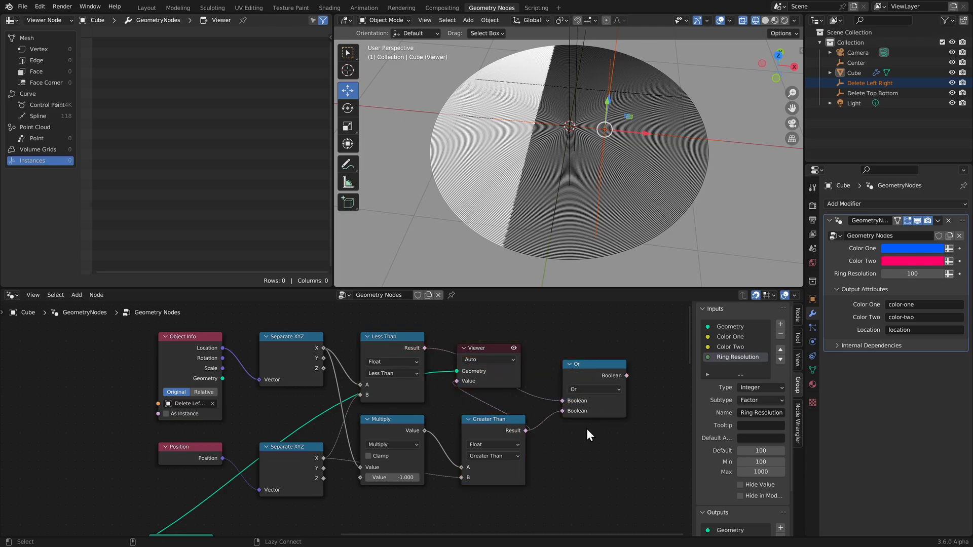
pyautogui.keyDown('ctrl'); pyautogui.keyDown('shift'); pyautogui.click(582, 371); pyautogui.keyUp('shift'); pyautogui.keyUp('ctrl')
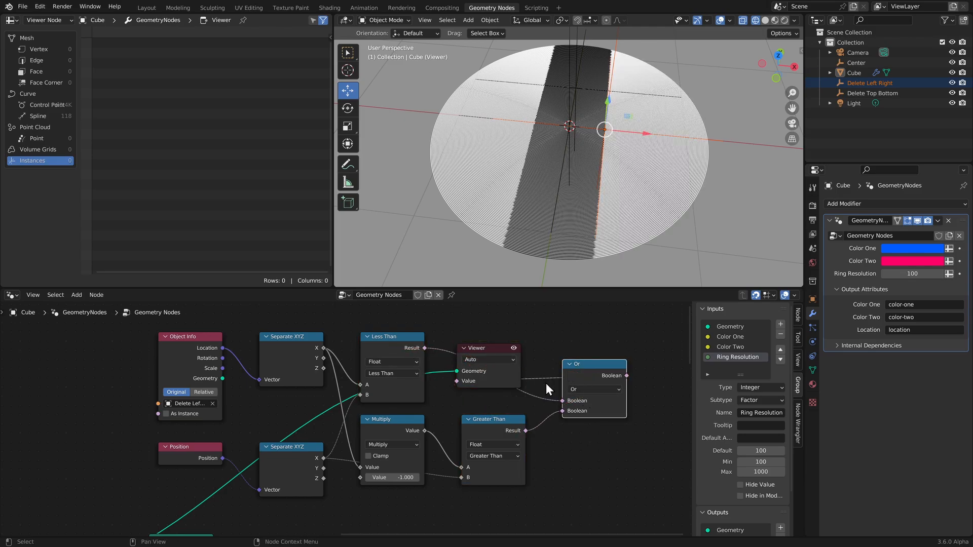
pyautogui.moveTo(507, 368); pyautogui.dragTo(648, 337)
pyautogui.moveTo(615, 233); pyautogui.dragTo(586, 193, button='middle')
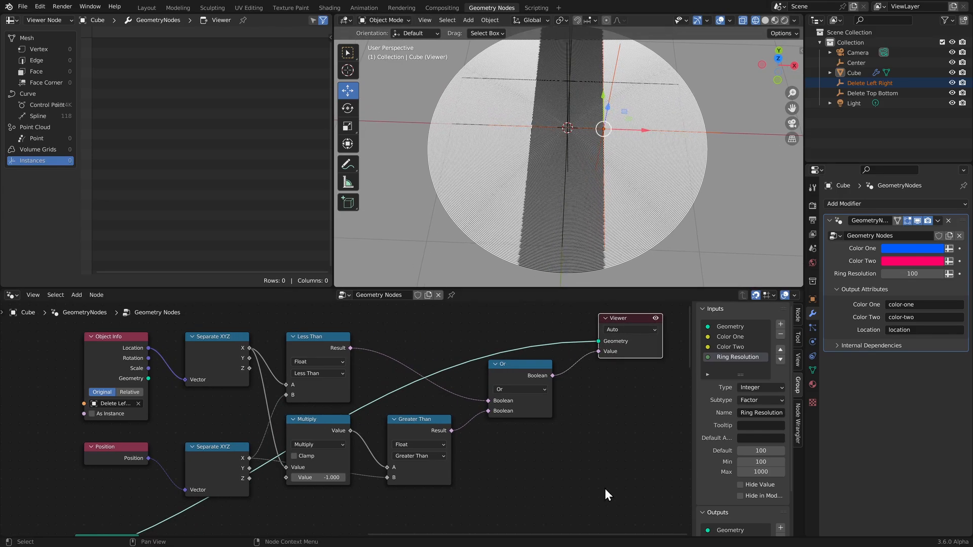
pyautogui.click(604, 489)
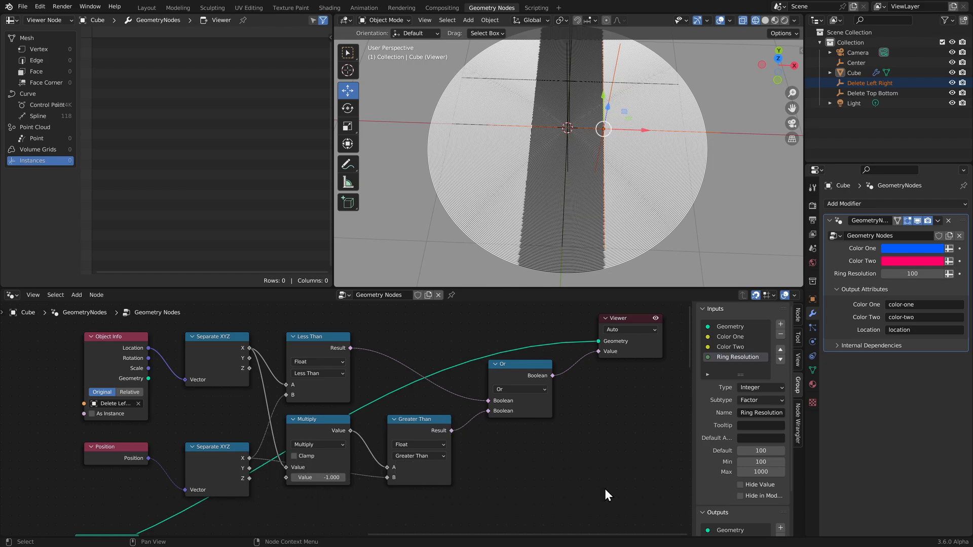
# - Insert a Delete Geometry node between Realize Instances and Resample Curve
pyautogui.moveTo(603, 488); pyautogui.dragTo(592, 474, button='middle')
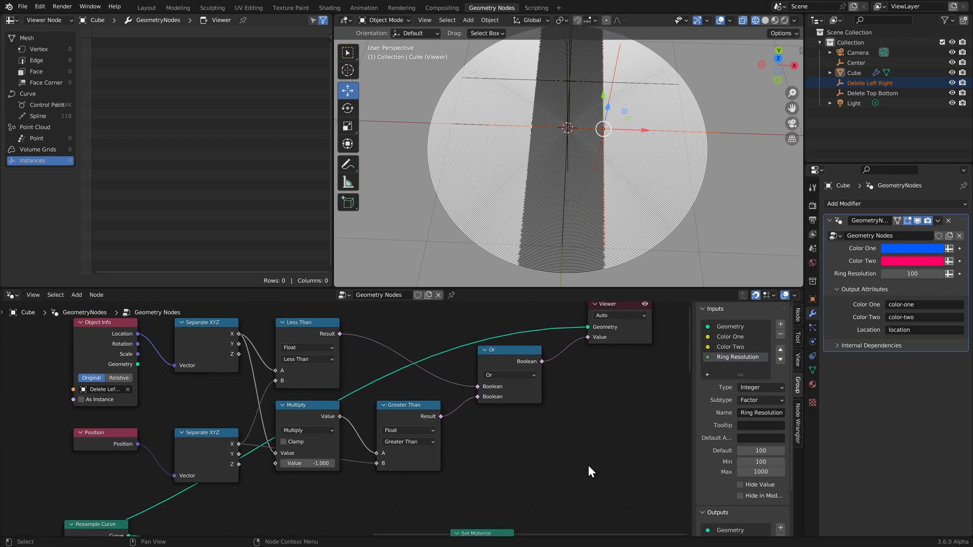
pyautogui.hotkey('shift', 'a')
pyautogui.write('sdel')
pyautogui.press('Return')
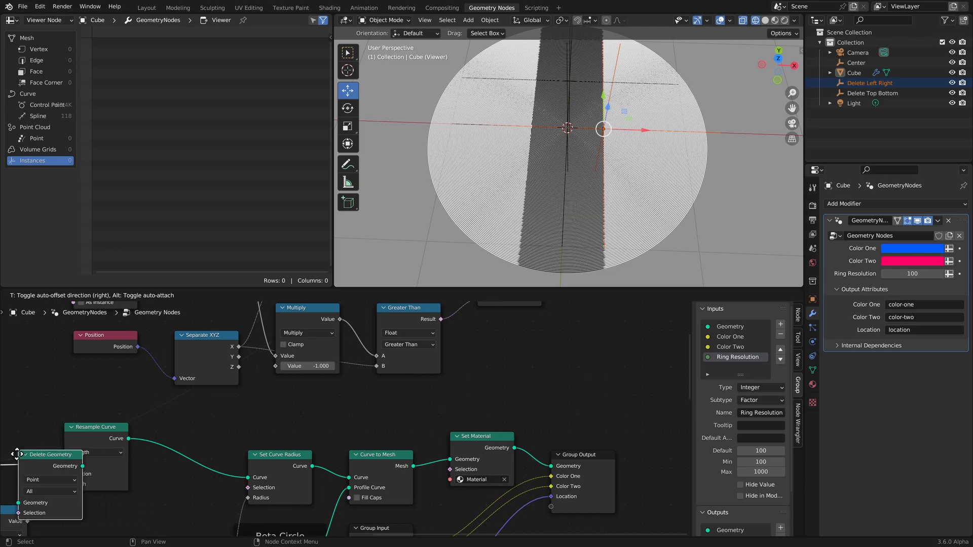
pyautogui.click(218, 470)
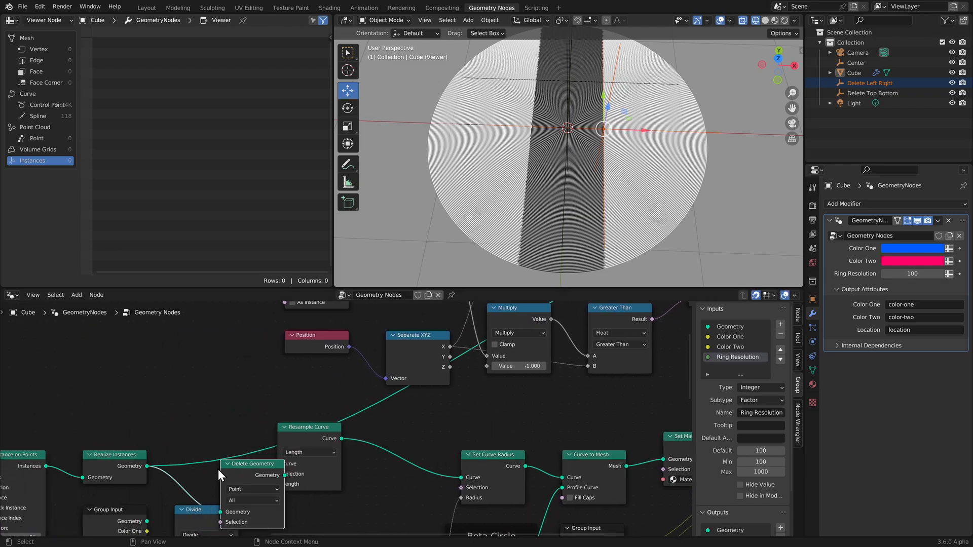
# - Connect the Or node's Boolean output to the Delete Geometry node's Selection input
pyautogui.scroll(-4, 345, 495)
pyautogui.moveTo(502, 425); pyautogui.dragTo(389, 480, button='middle')
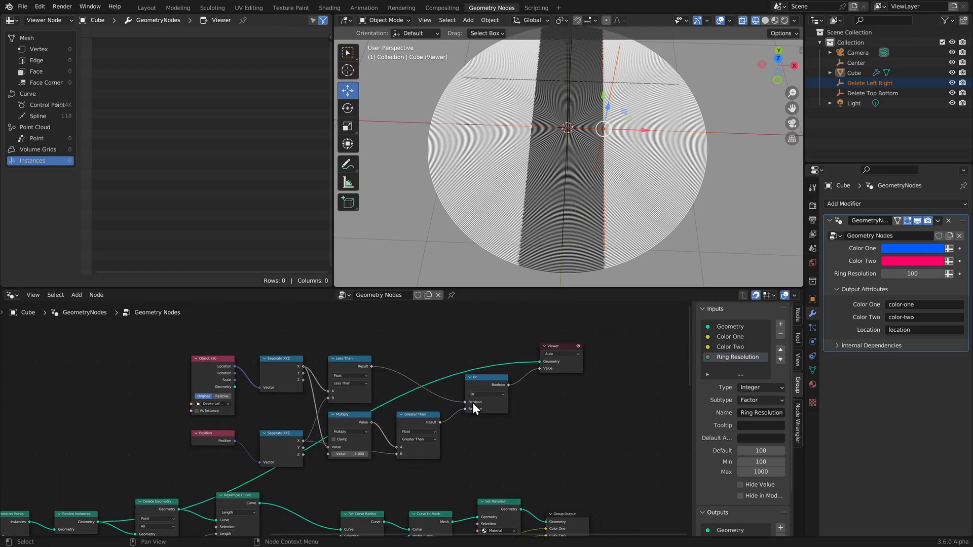
pyautogui.moveTo(508, 386); pyautogui.dragTo(168, 422)
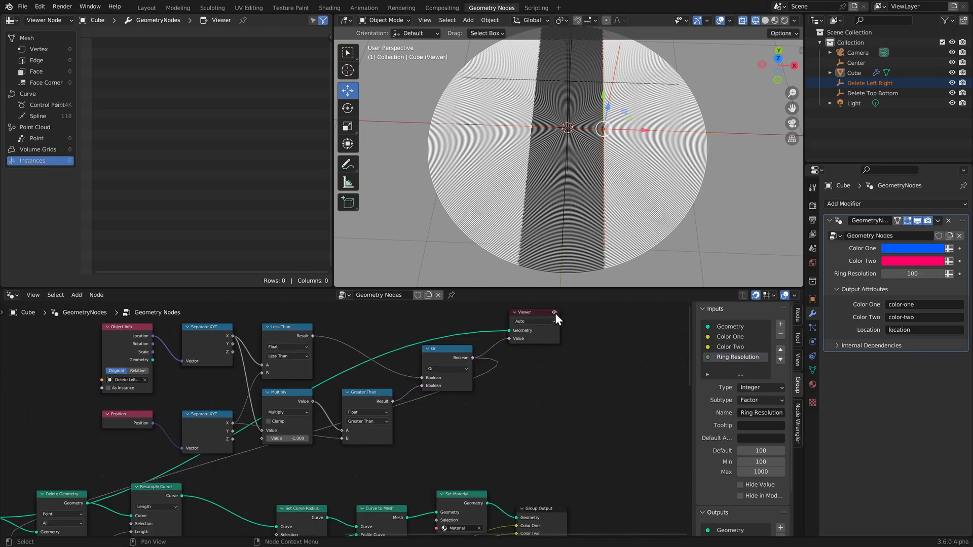
# - Deactivate the Viewer node and inspect the cropped ring mesh and its cut edges up close
pyautogui.click(554, 313)
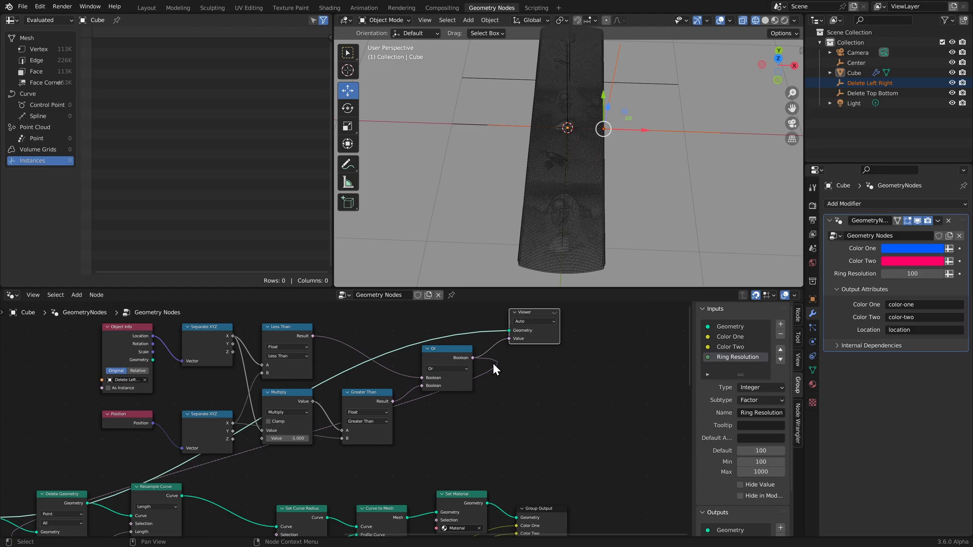
pyautogui.scroll(8, 588, 208)
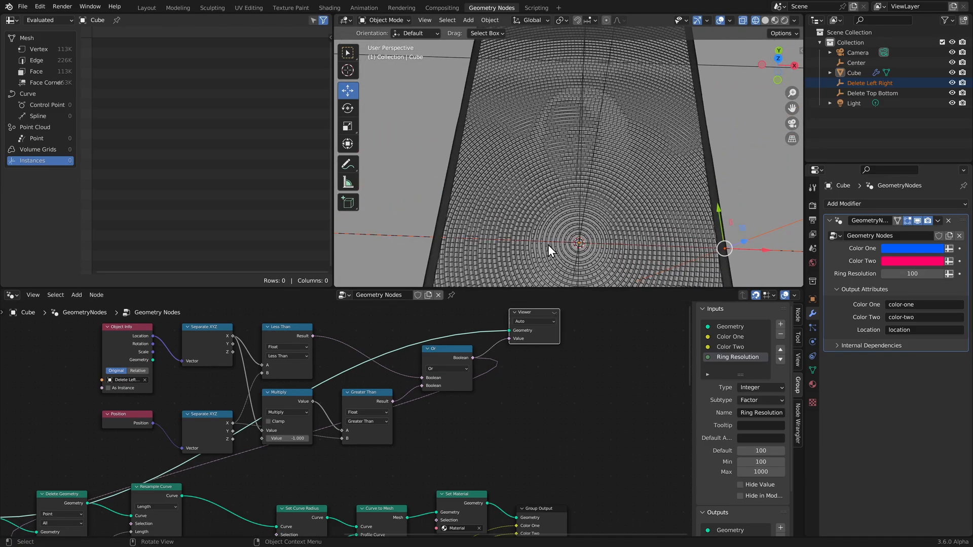
pyautogui.scroll(8, 525, 211)
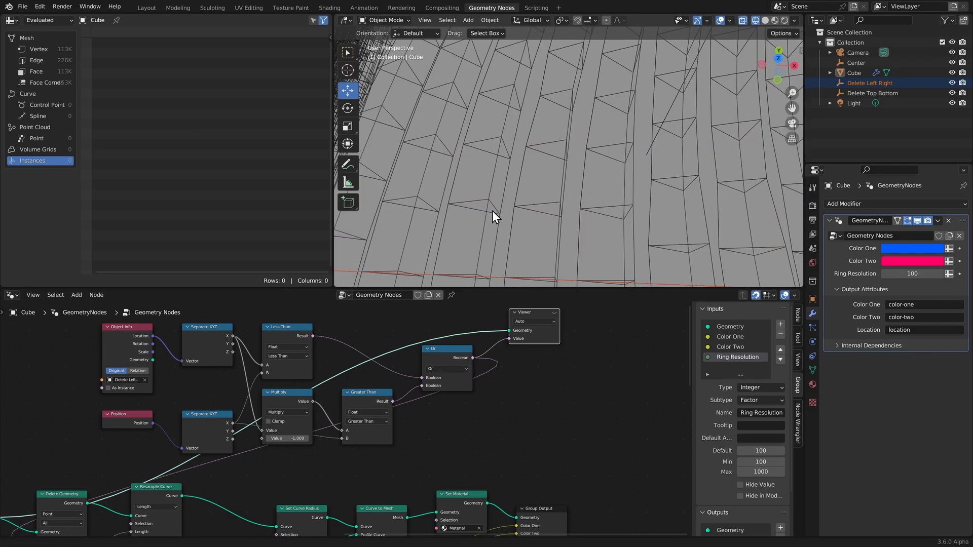
pyautogui.moveTo(492, 210); pyautogui.dragTo(592, 213, button='middle')
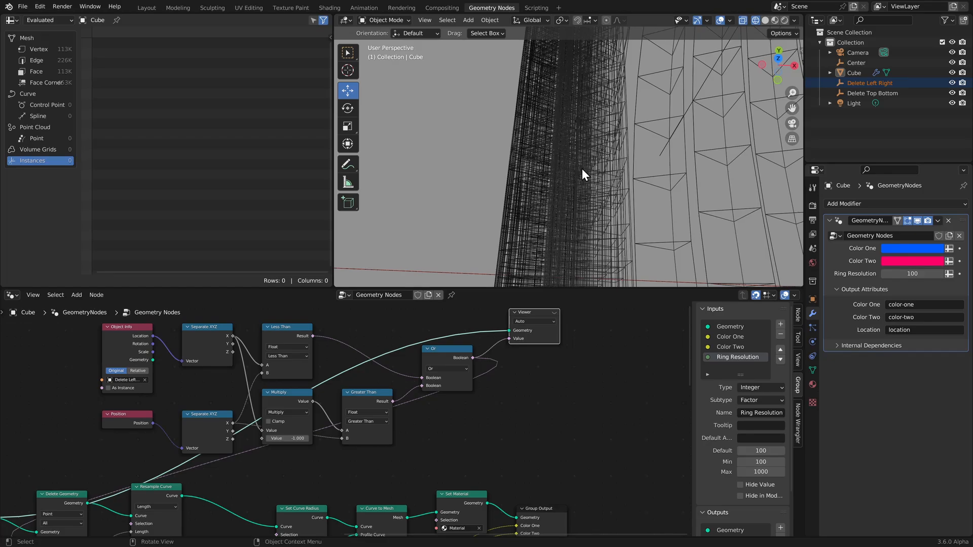
pyautogui.scroll(-3, 582, 174)
pyautogui.scroll(-5, 599, 197)
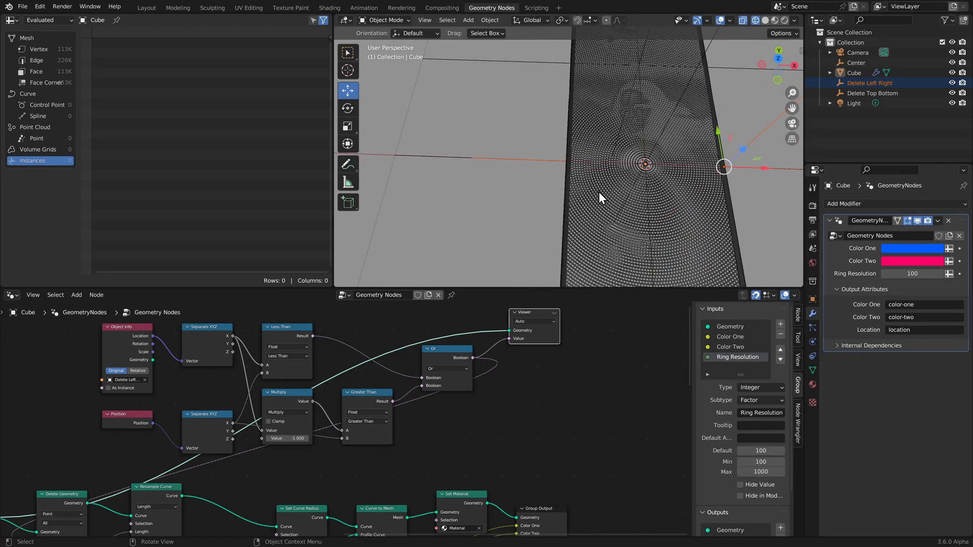
# - Sketch an annotation of a peaked line and a flat line in the node editor's empty area, and erase it
pyautogui.moveTo(600, 380); pyautogui.dragTo(567, 389, button='middle')
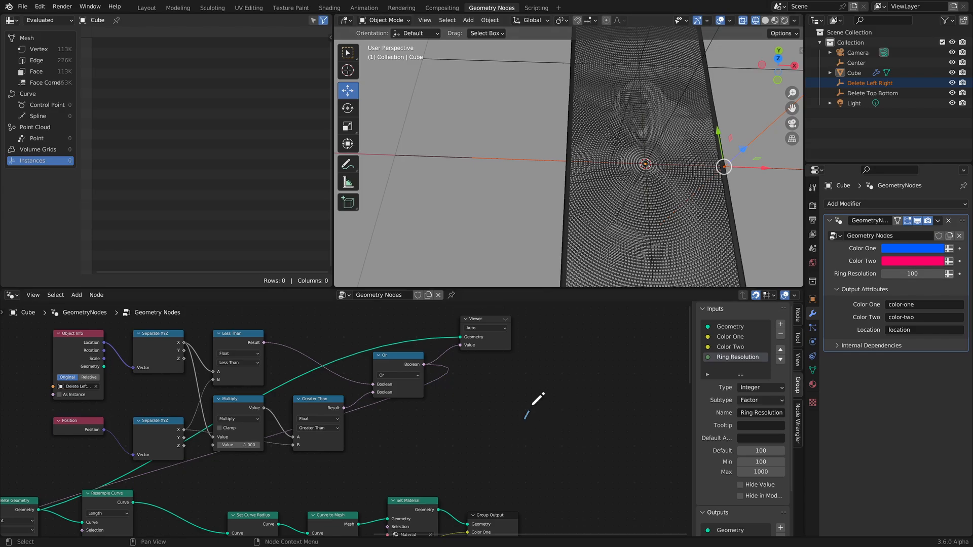
pyautogui.moveTo(533, 405)
pyautogui.mouseDown()
pyautogui.moveTo(569, 398)
pyautogui.moveTo(569, 420)
pyautogui.mouseUp()
pyautogui.moveTo(571, 422); pyautogui.dragTo(524, 398, button='middle')
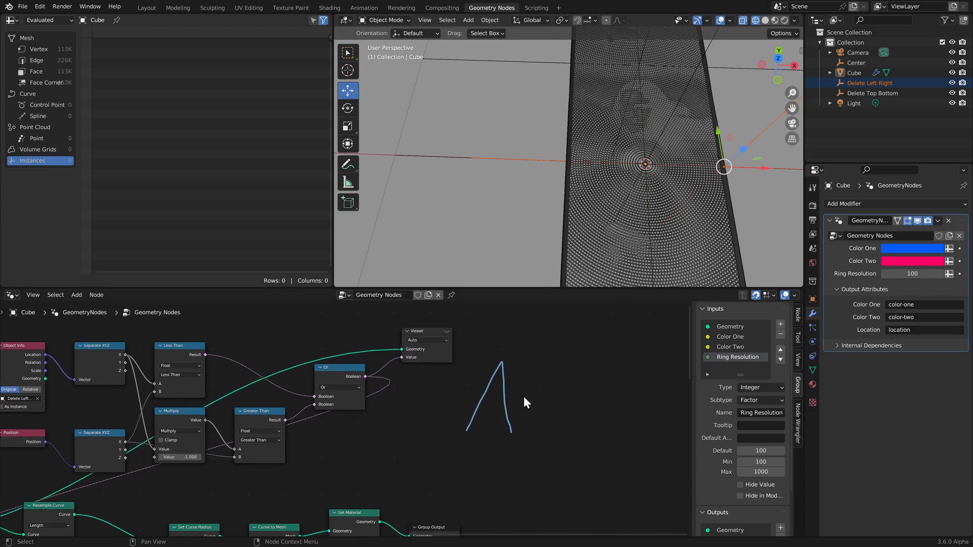
pyautogui.moveTo(496, 353); pyautogui.dragTo(506, 363)
pyautogui.moveTo(506, 354); pyautogui.dragTo(499, 361)
pyautogui.moveTo(528, 430); pyautogui.dragTo(587, 430)
pyautogui.moveTo(576, 446); pyautogui.dragTo(582, 402, button='middle')
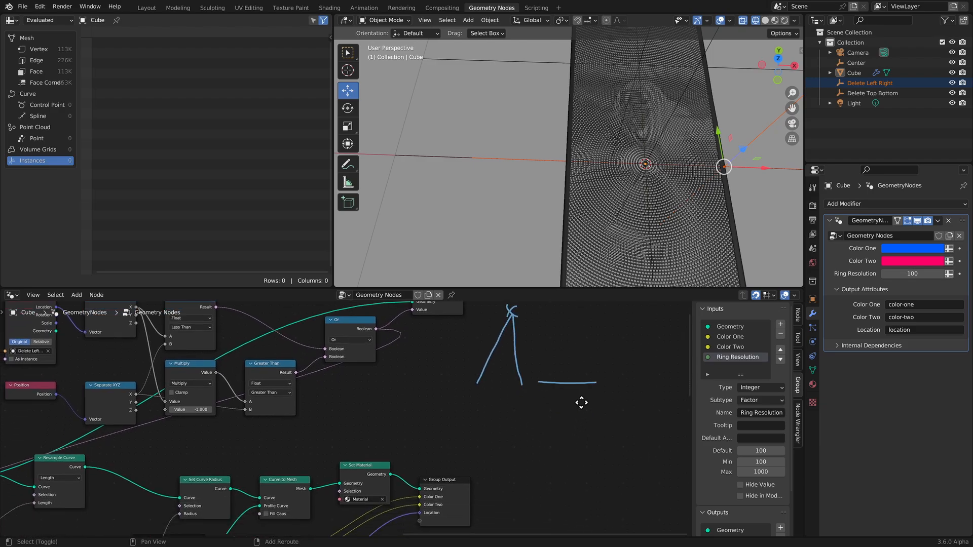
pyautogui.moveTo(481, 375)
pyautogui.mouseDown(button='right')
pyautogui.moveTo(570, 386)
pyautogui.moveTo(566, 356)
pyautogui.mouseUp(button='right')
# - Insert a Curve to Mesh node between Realize Instances and Delete Geometry
pyautogui.hotkey('shift', 'a')
pyautogui.write('sctm')
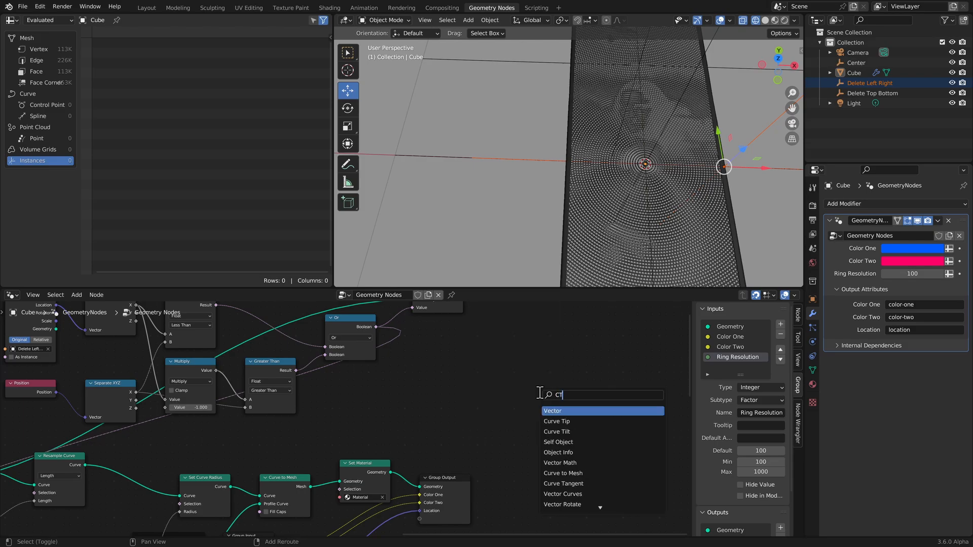
pyautogui.press('Return')
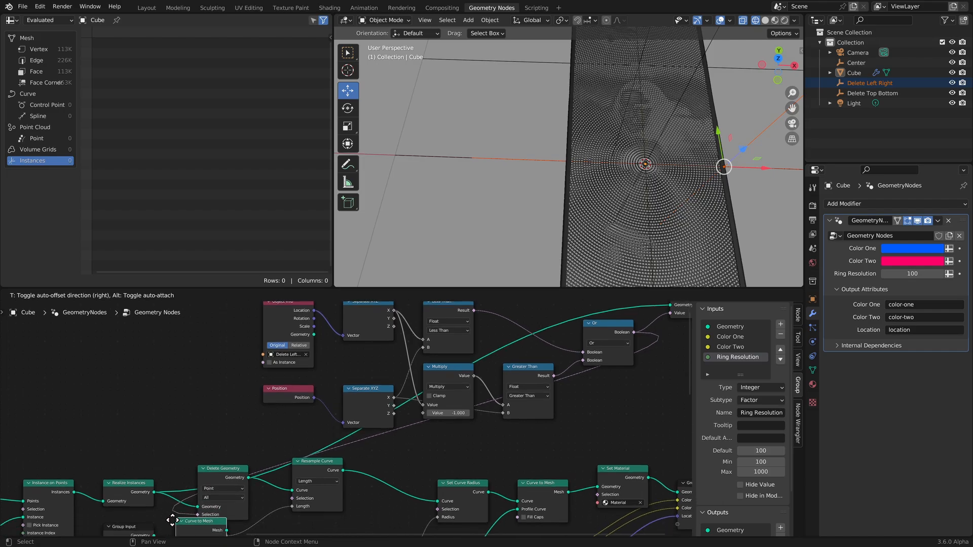
pyautogui.click(177, 503)
pyautogui.moveTo(282, 524); pyautogui.dragTo(313, 439, button='middle')
pyautogui.scroll(4, 314, 439)
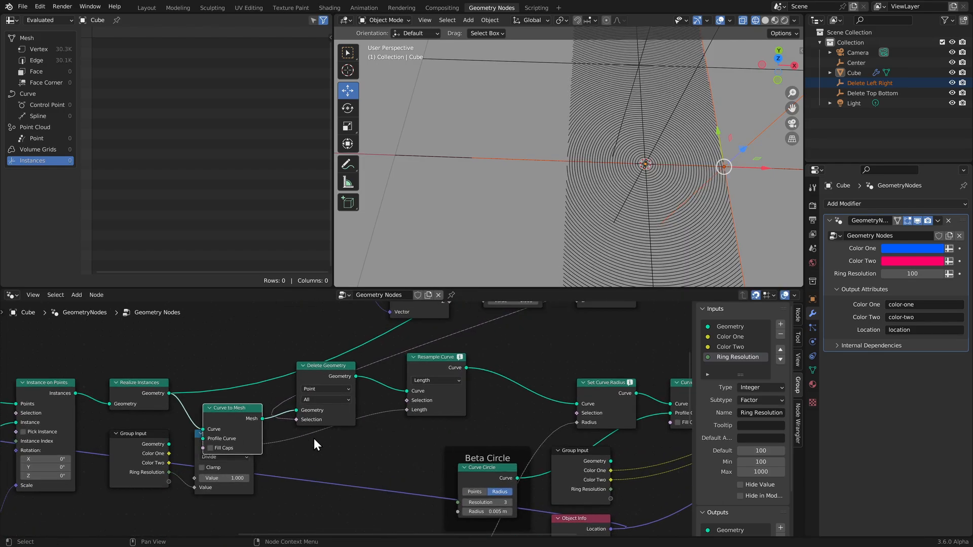
pyautogui.moveTo(71, 521); pyautogui.dragTo(197, 480)
pyautogui.click(192, 477)
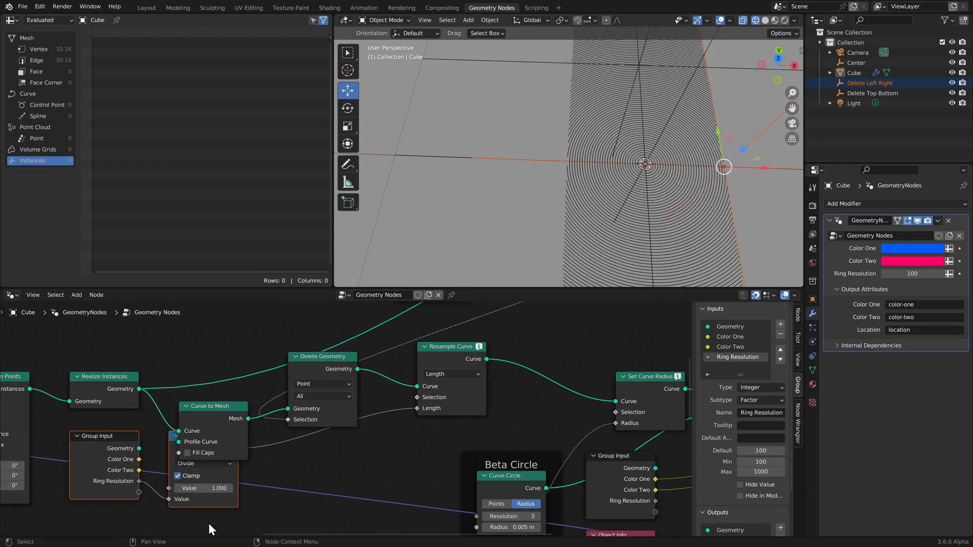
pyautogui.click(297, 472)
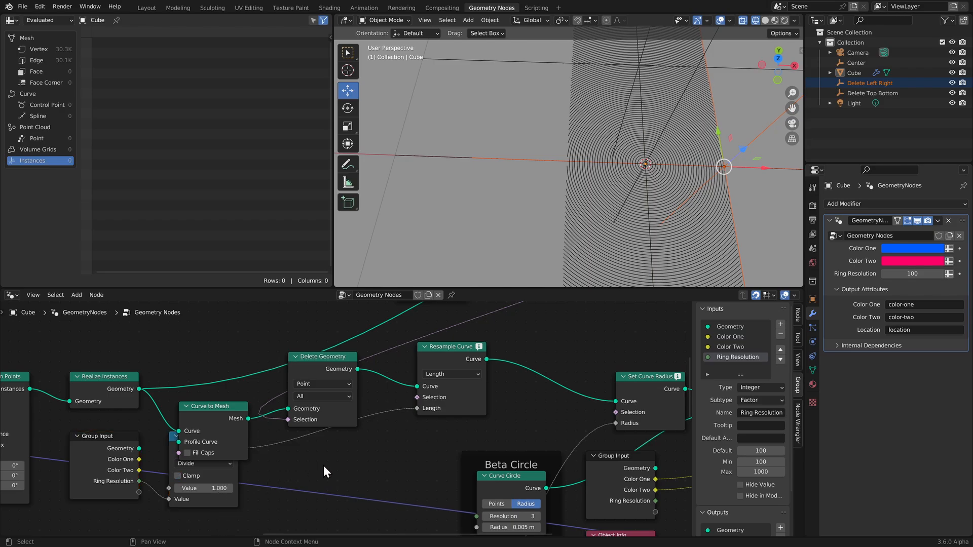
# - Try to add a Mesh to Curve node beside the Delete Geometry node
pyautogui.hotkey('shift', 'a')
pyautogui.write('M')
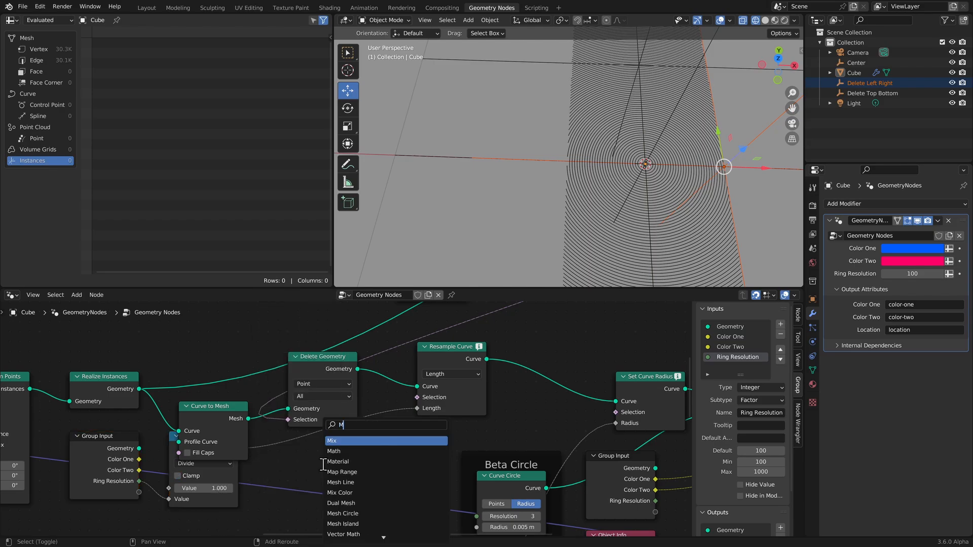
pyautogui.write('esh to c')
pyautogui.press('Return')
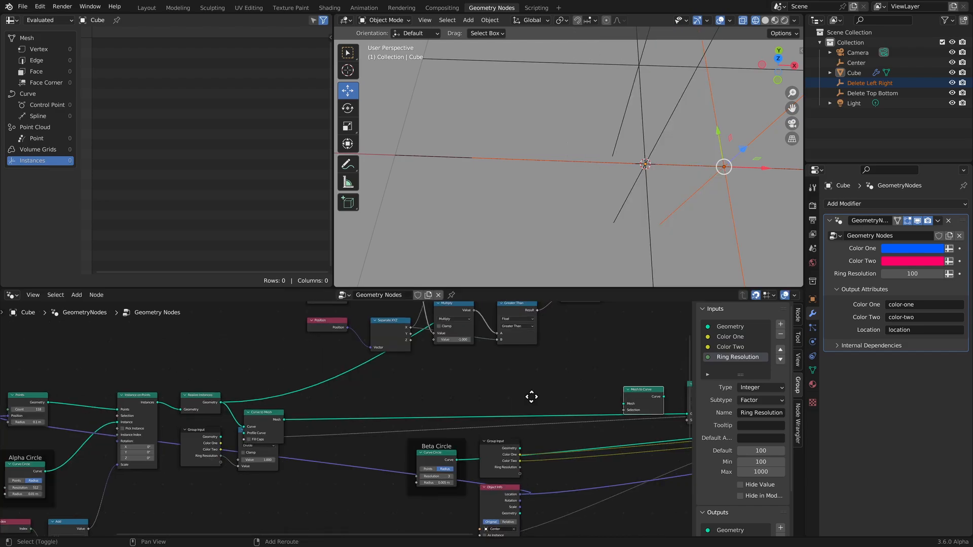
pyautogui.moveTo(532, 396); pyautogui.dragTo(479, 399, button='middle')
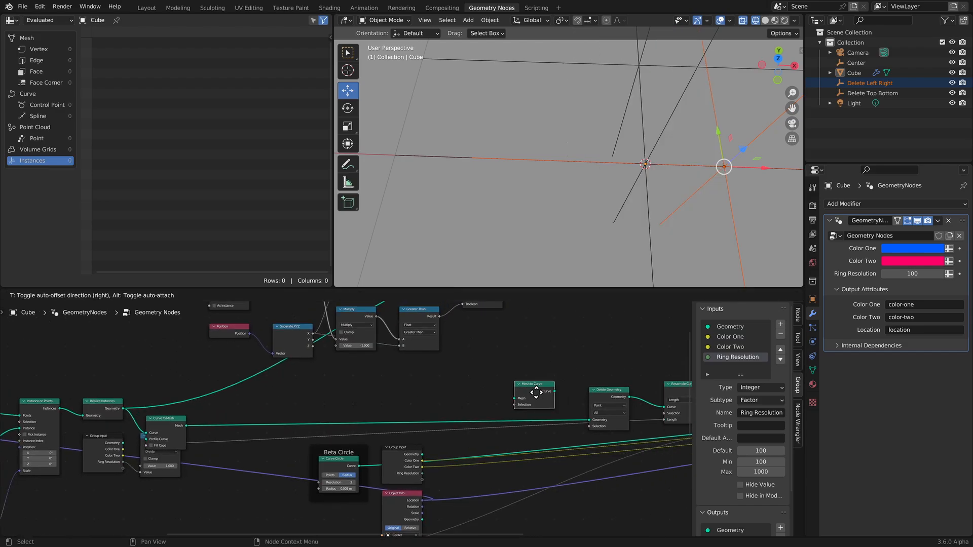
pyautogui.hotkey('ctrl', 'z')
pyautogui.hotkey('ctrl', 'z')
pyautogui.scroll(4, 238, 430)
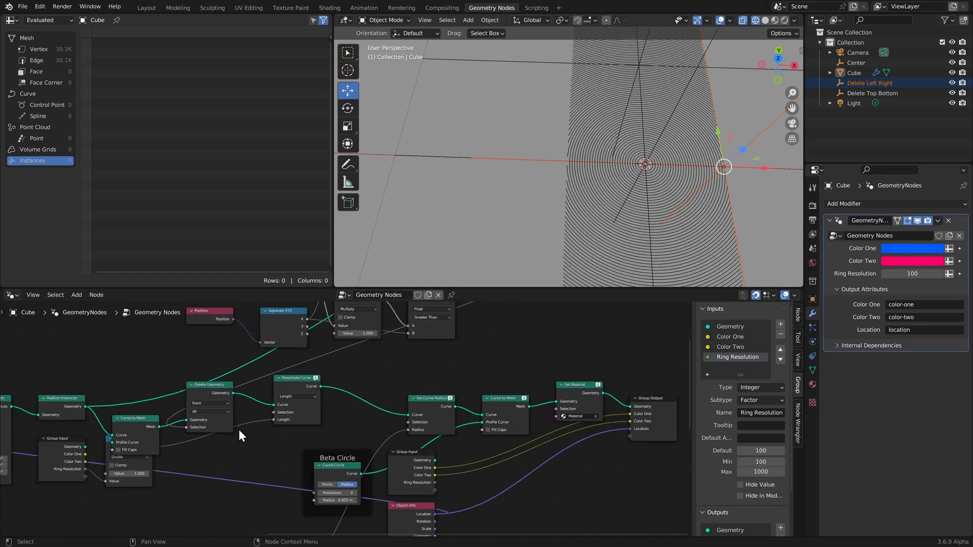
# - Insert a Mesh to Curve node between Delete Geometry and Resample Curve, and inspect the ring mesh from near and far
pyautogui.moveTo(218, 436); pyautogui.dragTo(282, 443, button='middle')
pyautogui.hotkey('shift', 'a')
pyautogui.write('s')
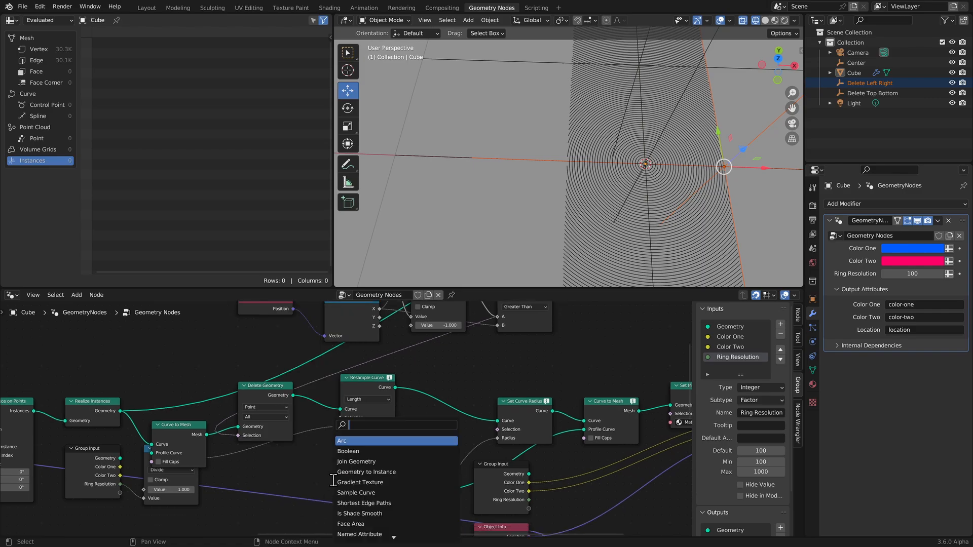
pyautogui.write('mtc')
pyautogui.press('Return')
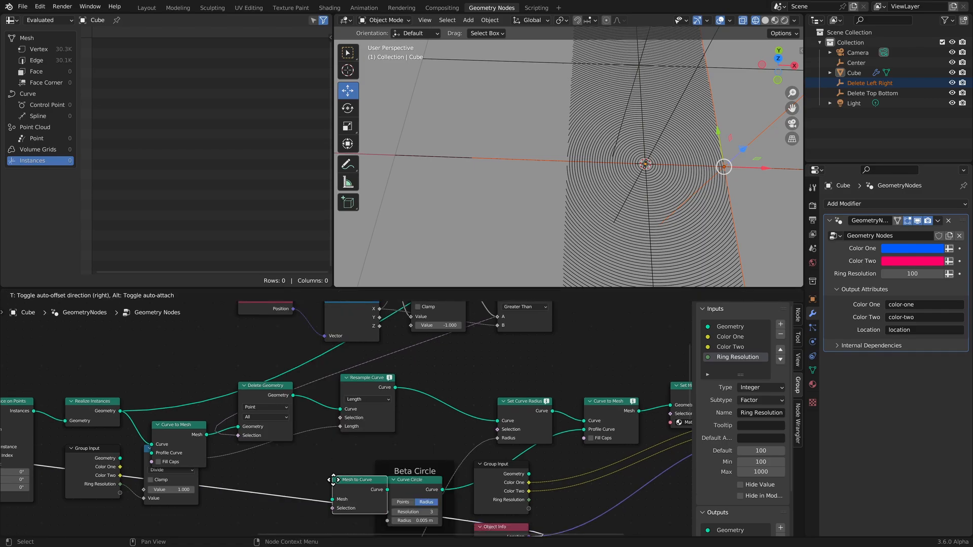
pyautogui.click(325, 401)
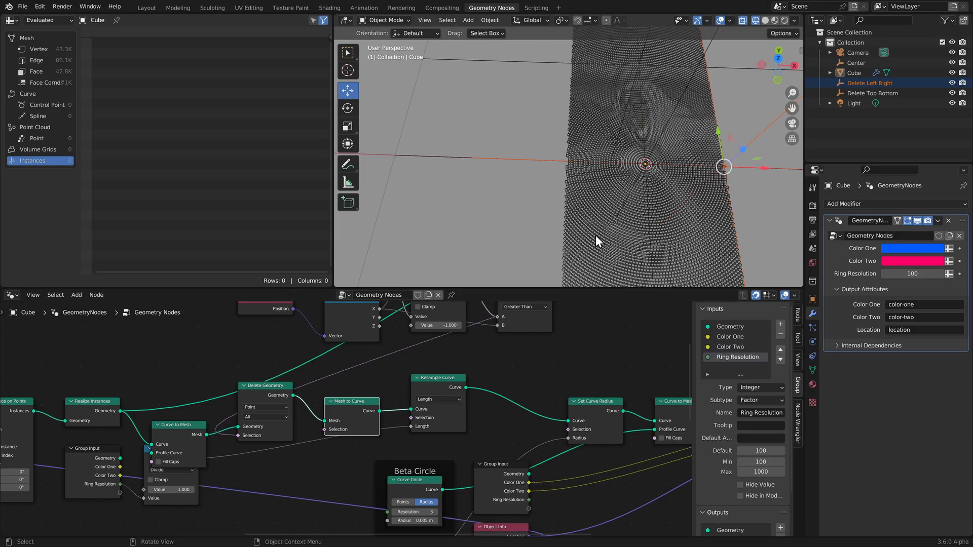
pyautogui.scroll(8, 619, 230)
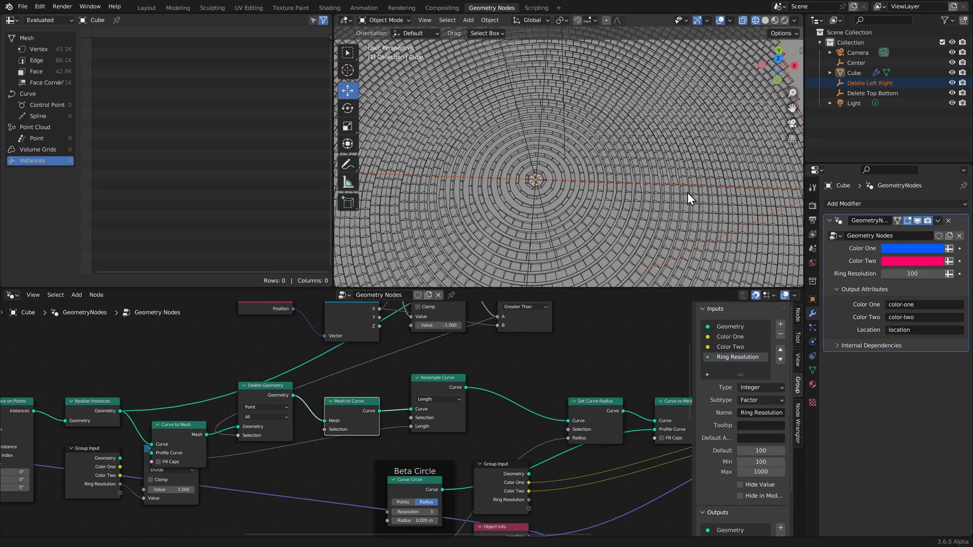
pyautogui.moveTo(687, 193); pyautogui.dragTo(794, 177, button='middle')
pyautogui.scroll(-10, 607, 148)
pyautogui.moveTo(636, 146); pyautogui.dragTo(646, 189, button='middle')
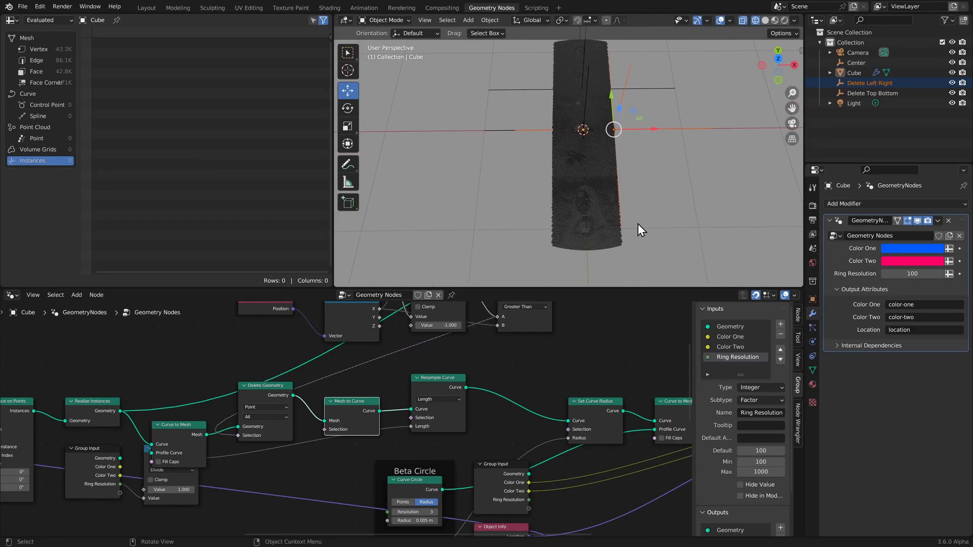
# - Move the Delete Left Right empty outward along X to widen the kept strip of ring geometry
pyautogui.moveTo(584, 252); pyautogui.dragTo(596, 185, button='middle')
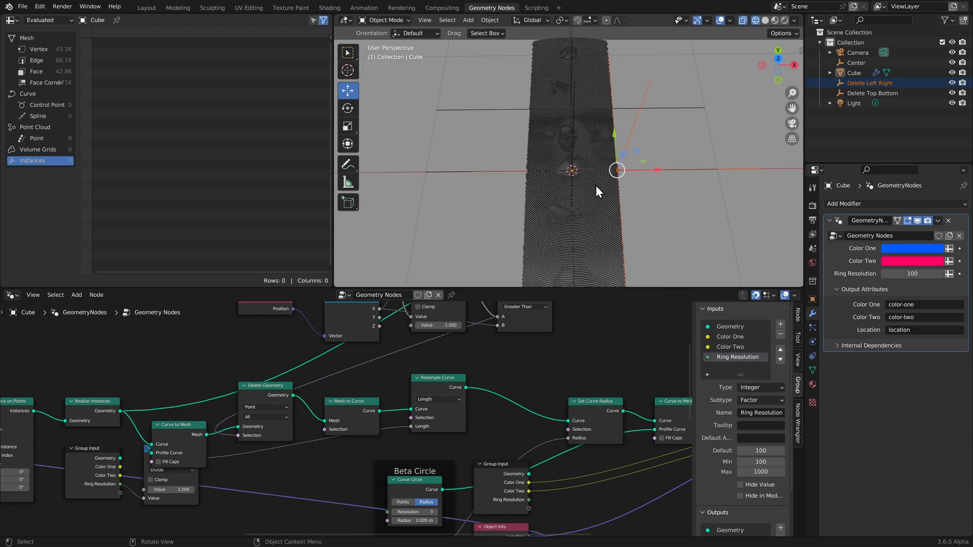
pyautogui.press('g')
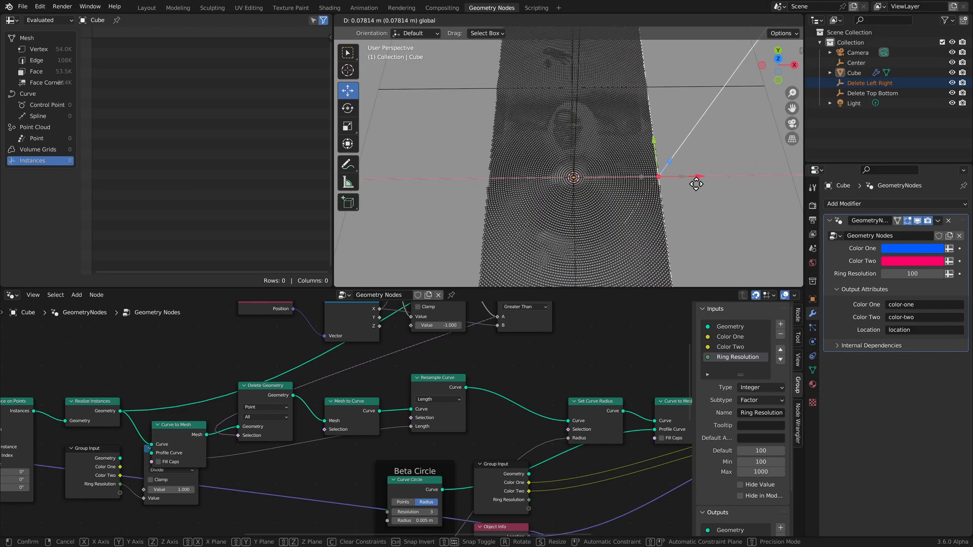
pyautogui.click(664, 221)
pyautogui.moveTo(664, 221); pyautogui.dragTo(628, 209, button='middle')
# - Move the whole left/right deletion node cluster, including its Or node, away from the Delete Geometry node to free space
pyautogui.moveTo(532, 363); pyautogui.dragTo(497, 409, button='middle')
pyautogui.scroll(-1, 536, 384)
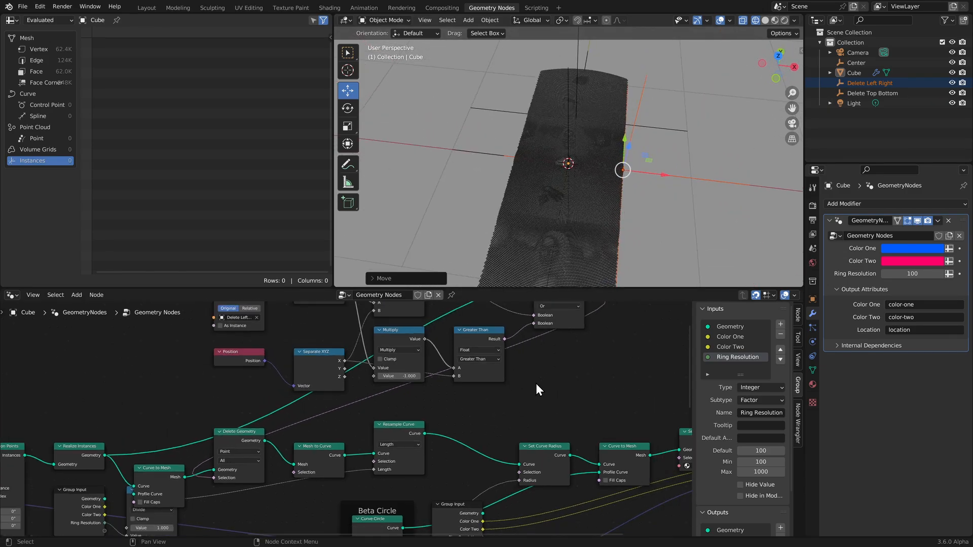
pyautogui.scroll(-2, 537, 383)
pyautogui.moveTo(536, 383); pyautogui.dragTo(513, 400, button='middle')
pyautogui.moveTo(258, 344); pyautogui.dragTo(458, 445)
pyautogui.moveTo(457, 403); pyautogui.dragTo(232, 404)
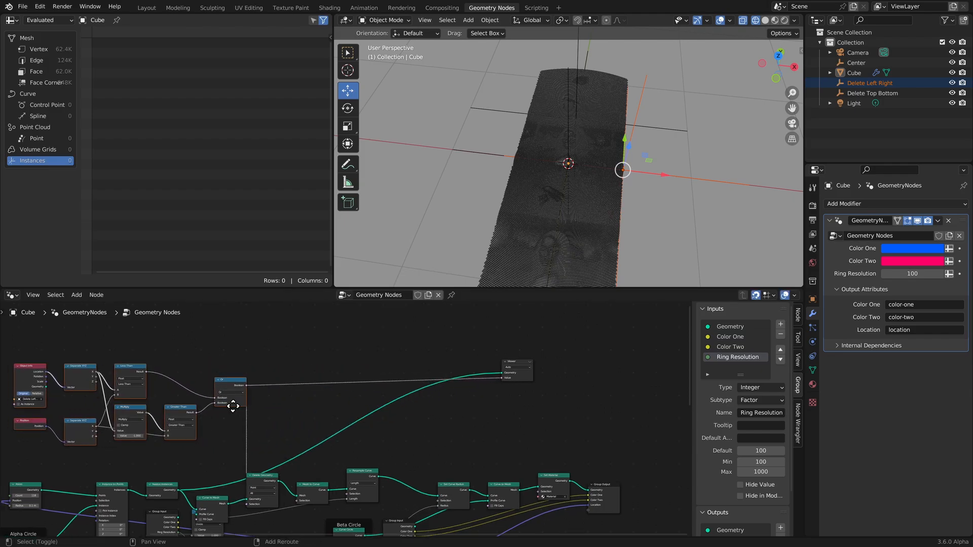
pyautogui.moveTo(232, 404); pyautogui.dragTo(400, 395, button='middle')
pyautogui.moveTo(399, 395); pyautogui.dragTo(348, 418)
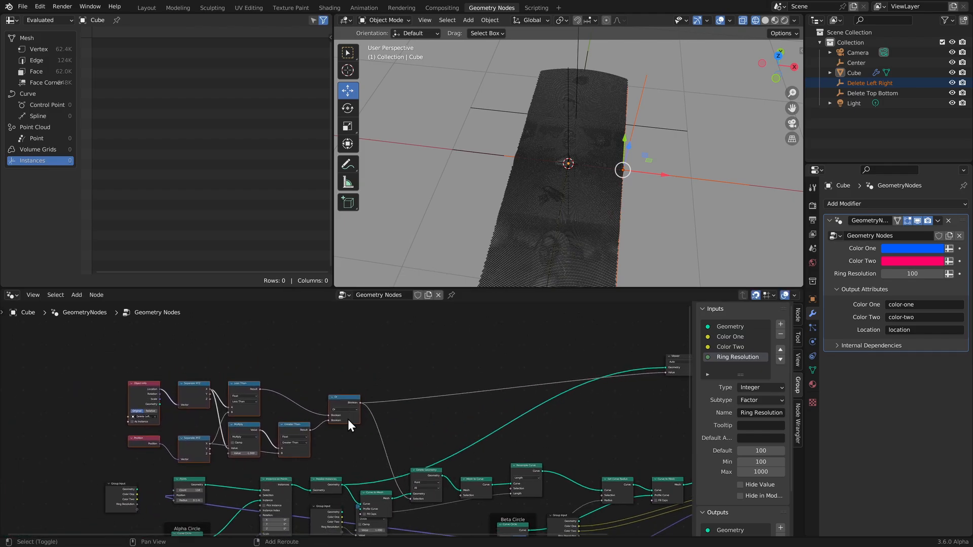
# - Duplicate the deletion node cluster above the original and set the copy's Object Info object to Delete Top Bottom
pyautogui.hotkey('shift', 'd')
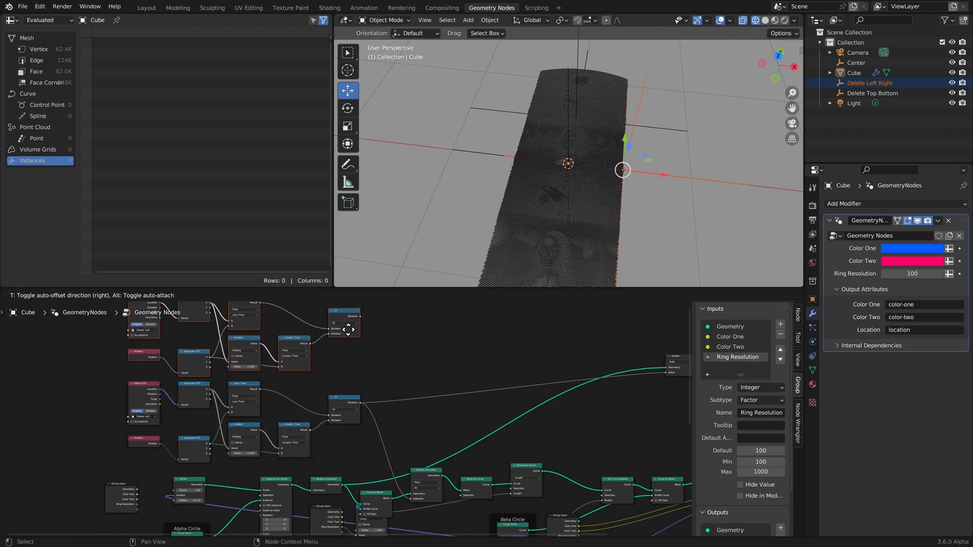
pyautogui.click(348, 323)
pyautogui.scroll(5, 358, 355)
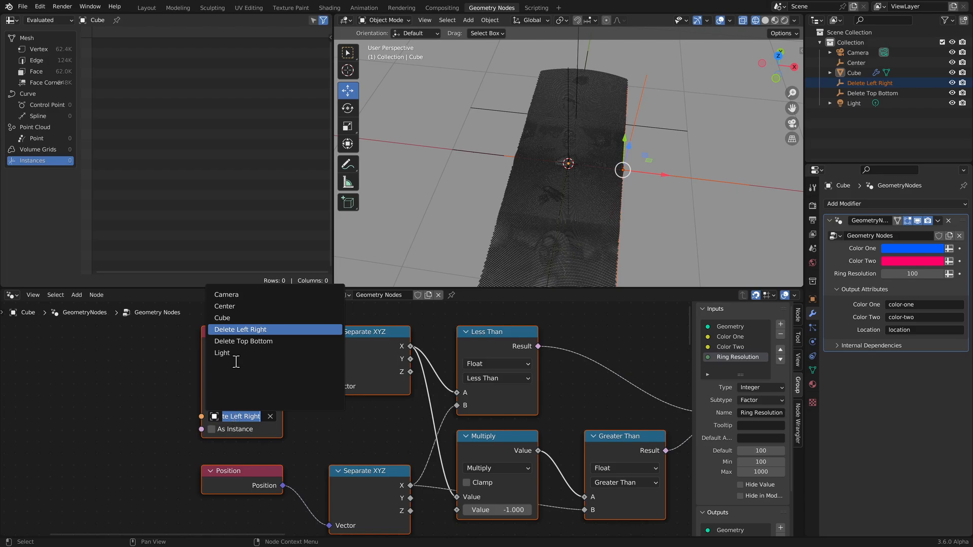
pyautogui.click(241, 342)
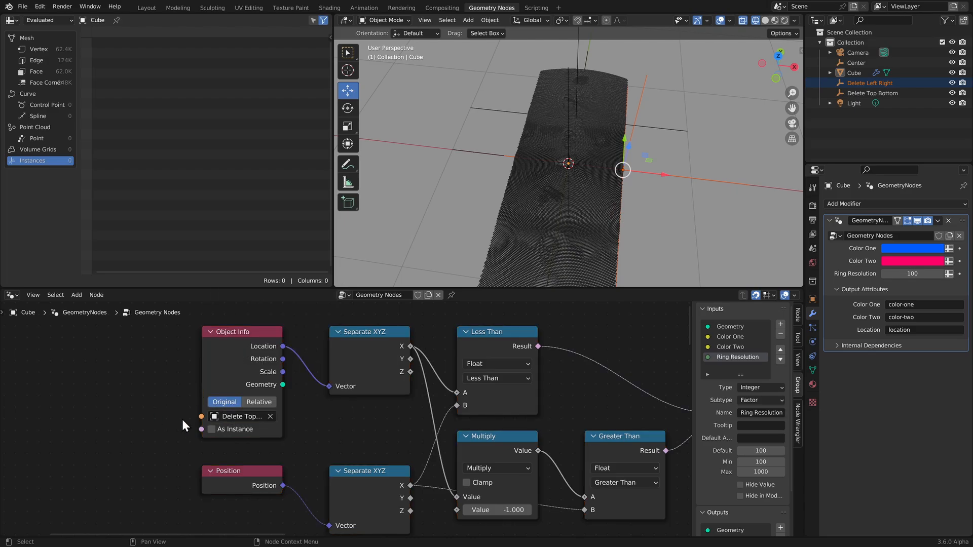
# - Switch the links leaving both Separate XYZ nodes in the duplicated cluster from the X output to the Y output
pyautogui.moveTo(451, 462); pyautogui.dragTo(377, 443, button='middle')
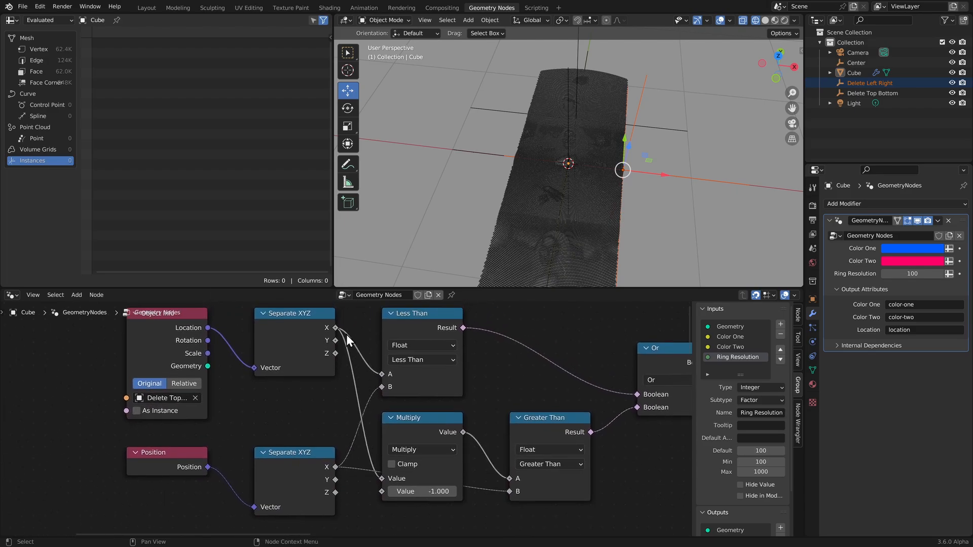
pyautogui.keyDown('ctrl'); pyautogui.moveTo(336, 328); pyautogui.dragTo(339, 343); pyautogui.keyUp('ctrl')
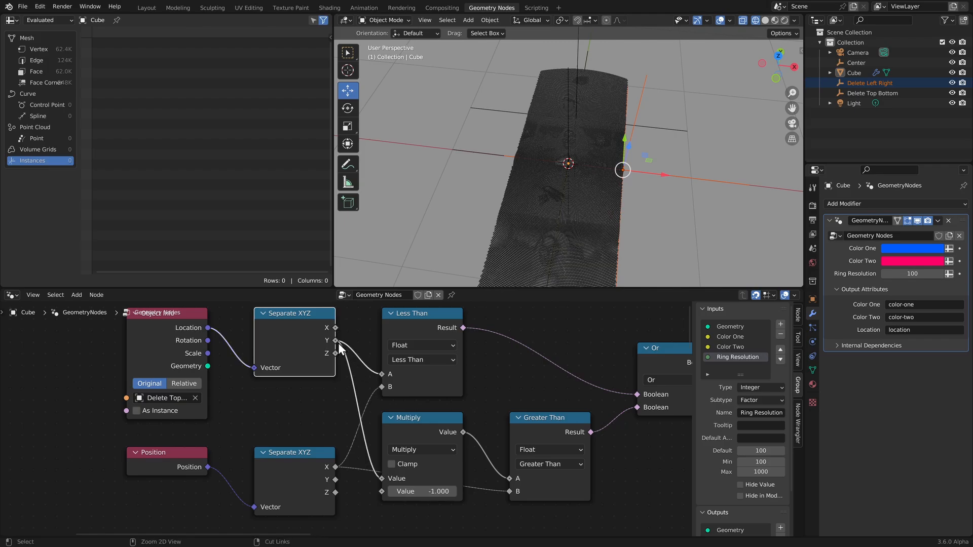
pyautogui.keyDown('ctrl'); pyautogui.moveTo(336, 468); pyautogui.dragTo(338, 482); pyautogui.keyUp('ctrl')
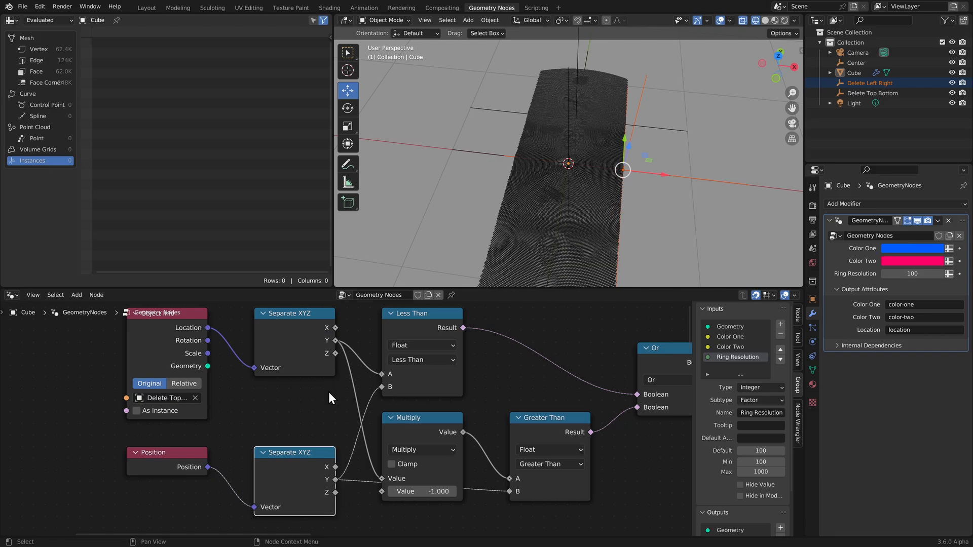
# - Duplicate the Or node, feed it the results of both deletion clusters, and connect it to the Delete Geometry selection
pyautogui.scroll(-3, 329, 391)
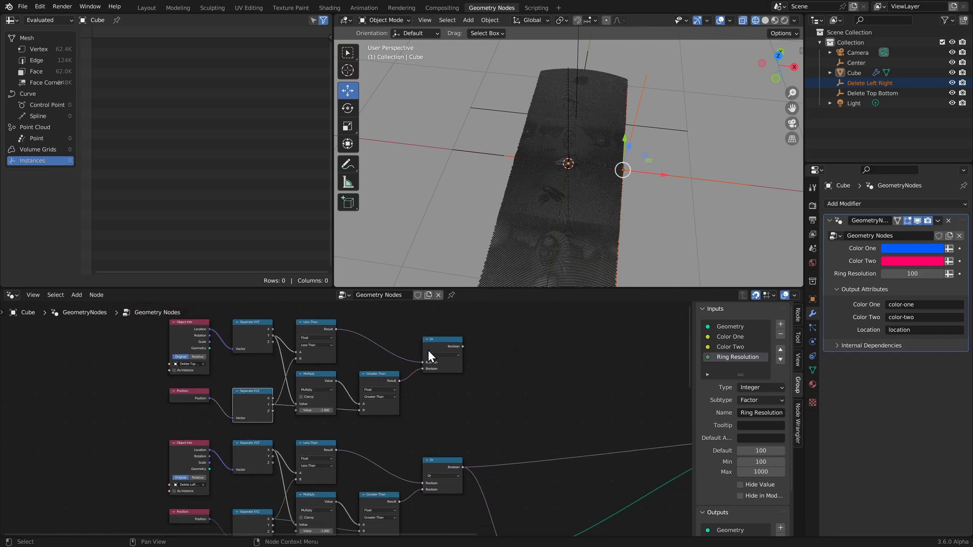
pyautogui.click(430, 349)
pyautogui.hotkey('shift', 'd')
pyautogui.click(489, 404)
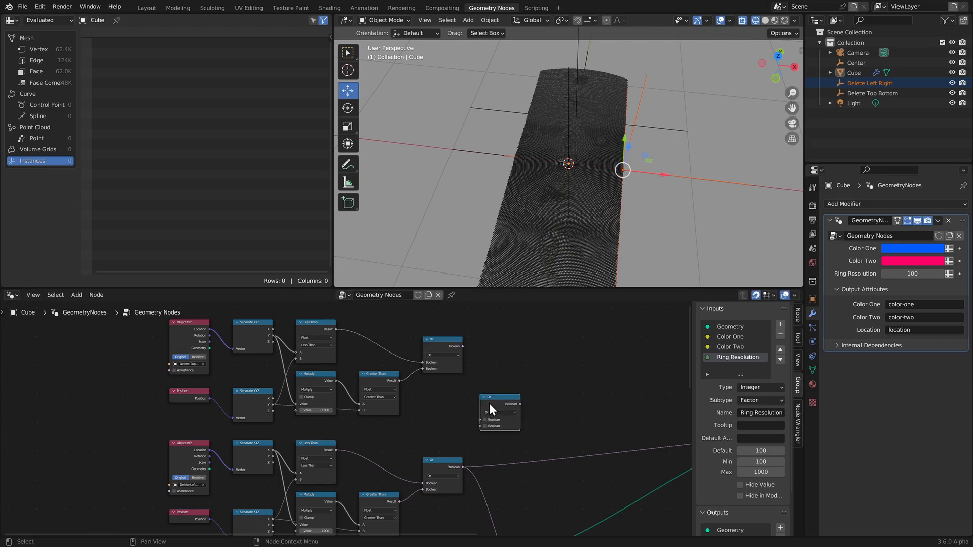
pyautogui.moveTo(489, 404); pyautogui.dragTo(437, 387, button='middle')
pyautogui.scroll(2, 438, 387)
pyautogui.keyDown('alt'); pyautogui.moveTo(391, 329); pyautogui.dragTo(444, 397, button='right'); pyautogui.keyUp('alt')
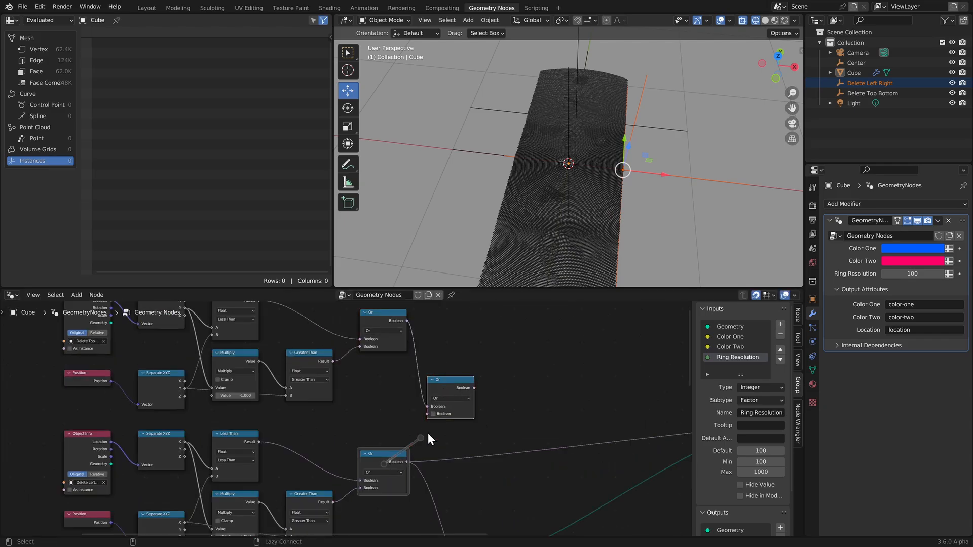
pyautogui.keyDown('alt'); pyautogui.moveTo(428, 438); pyautogui.dragTo(442, 414, button='right'); pyautogui.keyUp('alt')
pyautogui.moveTo(474, 388); pyautogui.dragTo(480, 449)
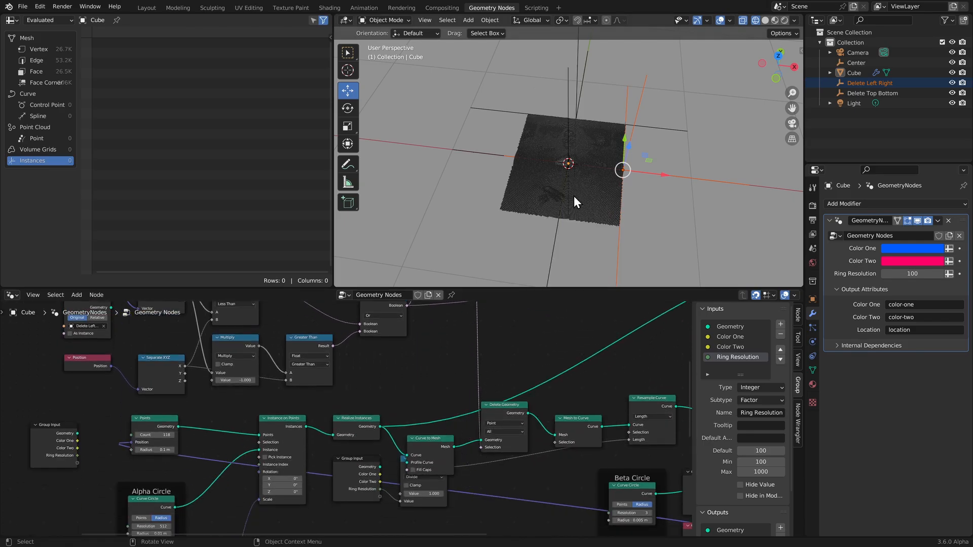
# - Move the Delete Top Bottom empty along Y to about 0.75 m
pyautogui.moveTo(575, 197); pyautogui.dragTo(632, 87, button='middle')
pyautogui.click(642, 102)
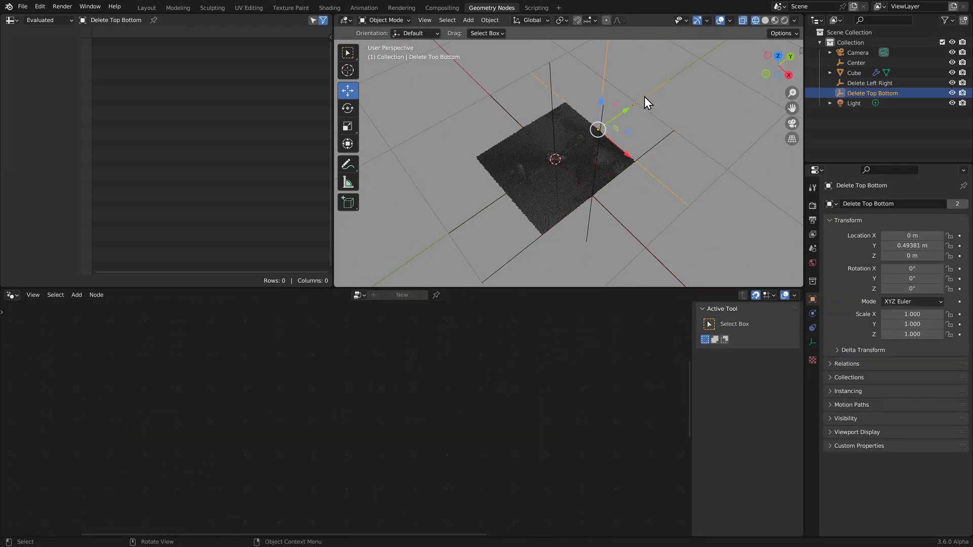
pyautogui.moveTo(628, 115); pyautogui.dragTo(651, 100)
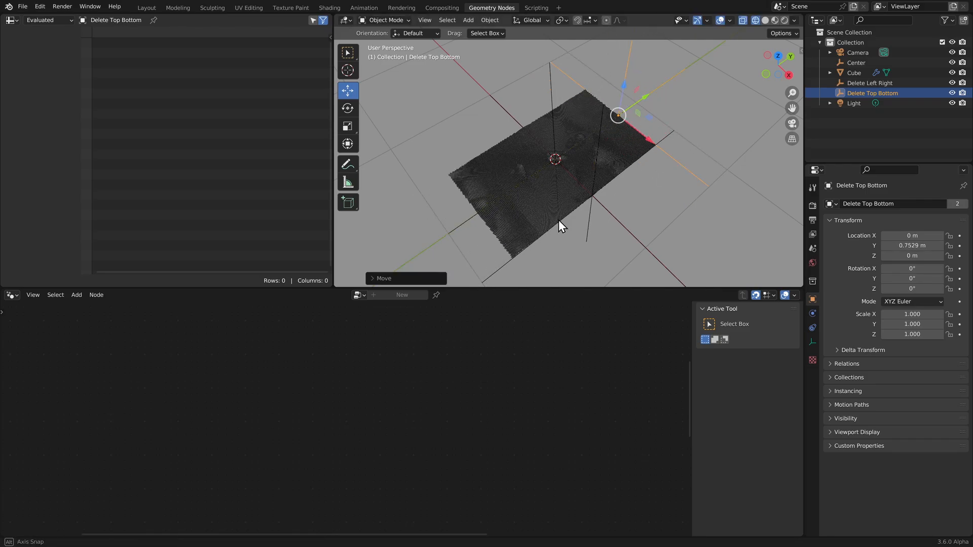
# - Select the Delete Left Right empty and move it along X to about 0.52 m
pyautogui.moveTo(559, 220); pyautogui.dragTo(631, 175, button='middle')
pyautogui.click(641, 172)
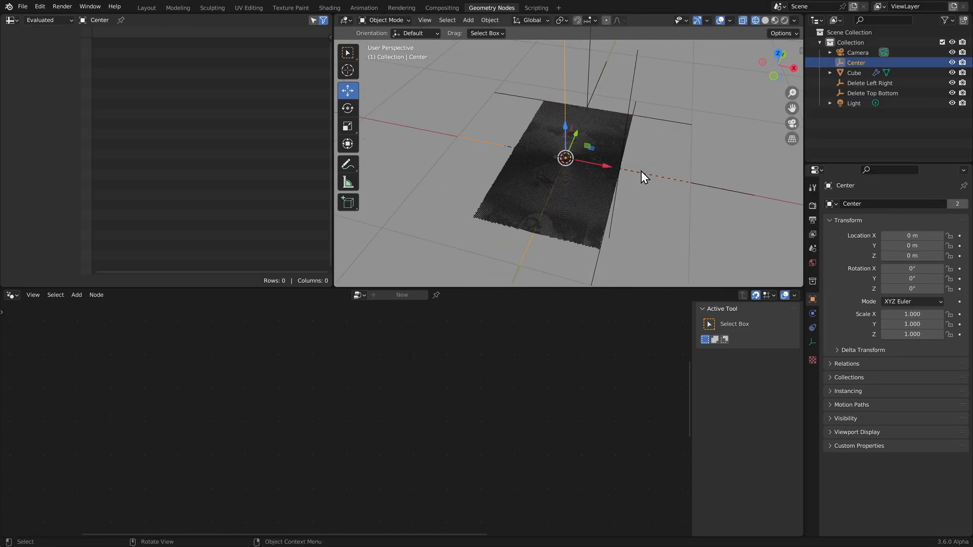
pyautogui.click(613, 218)
pyautogui.moveTo(655, 177); pyautogui.dragTo(670, 181)
pyautogui.moveTo(670, 181); pyautogui.dragTo(595, 204, button='middle')
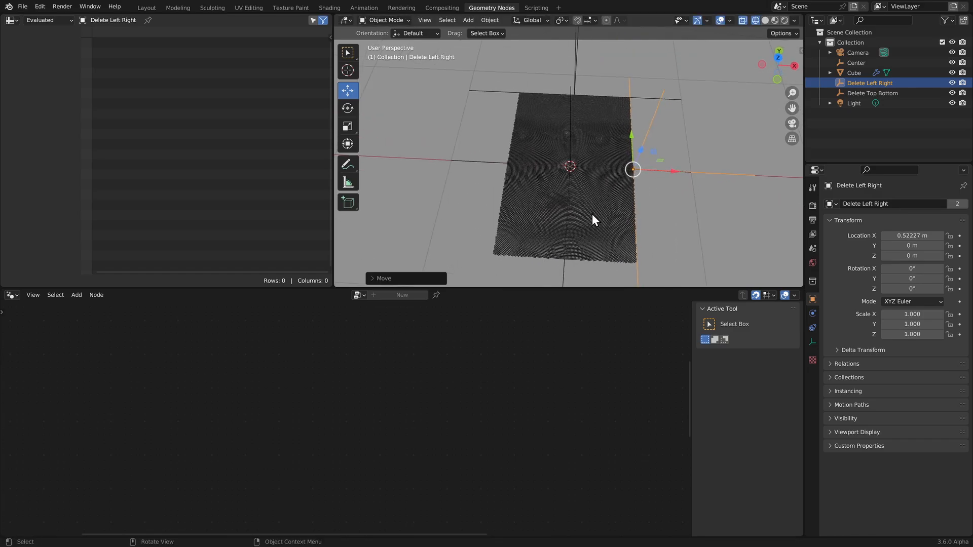
# - Reselect the Cube and shift both deletion node clusters away from the combining Or node
pyautogui.click(592, 214)
pyautogui.click(682, 190)
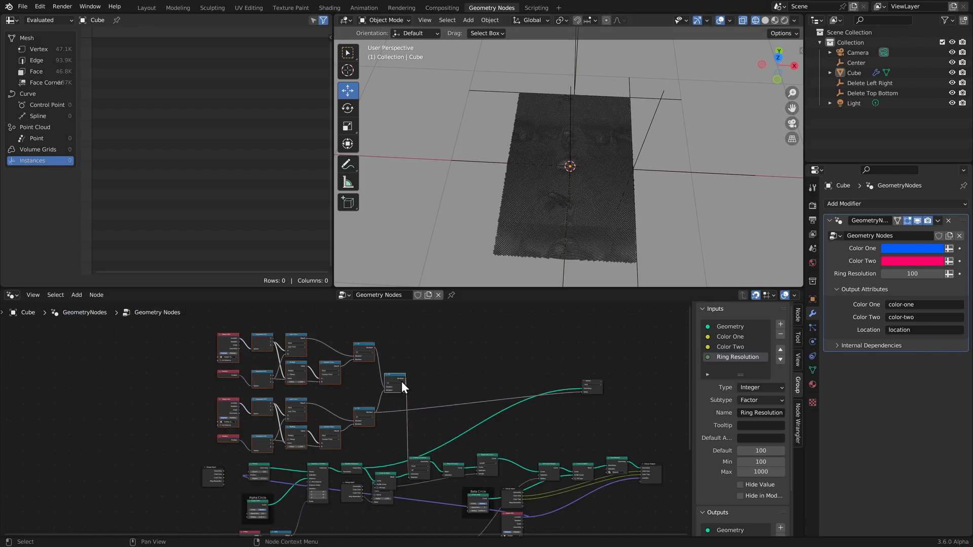
pyautogui.moveTo(401, 381); pyautogui.dragTo(369, 381)
pyautogui.click(466, 377)
# - Examine the brick-like ring geometry up close and check the mesh's face data in the spreadsheet
pyautogui.scroll(4, 466, 377)
pyautogui.scroll(8, 586, 200)
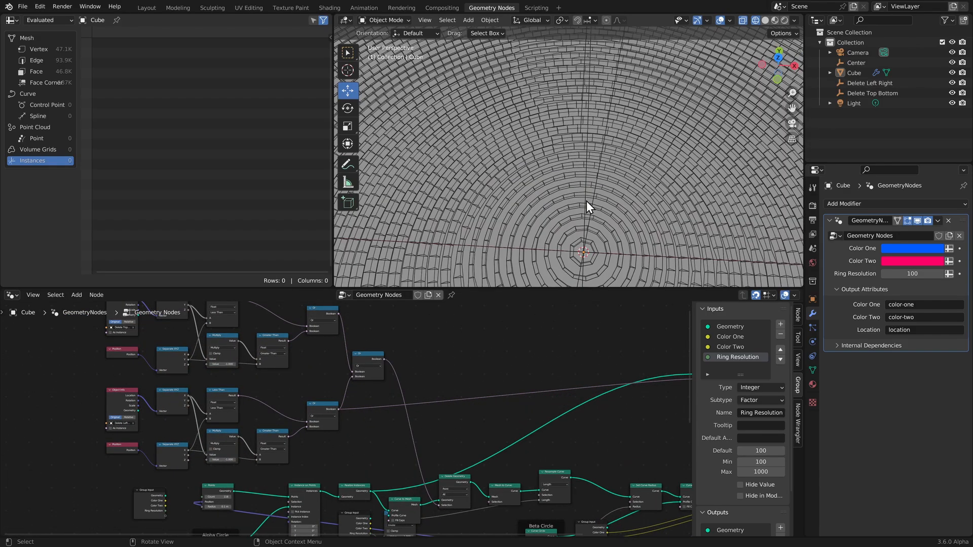
pyautogui.moveTo(586, 201); pyautogui.dragTo(574, 205, button='middle')
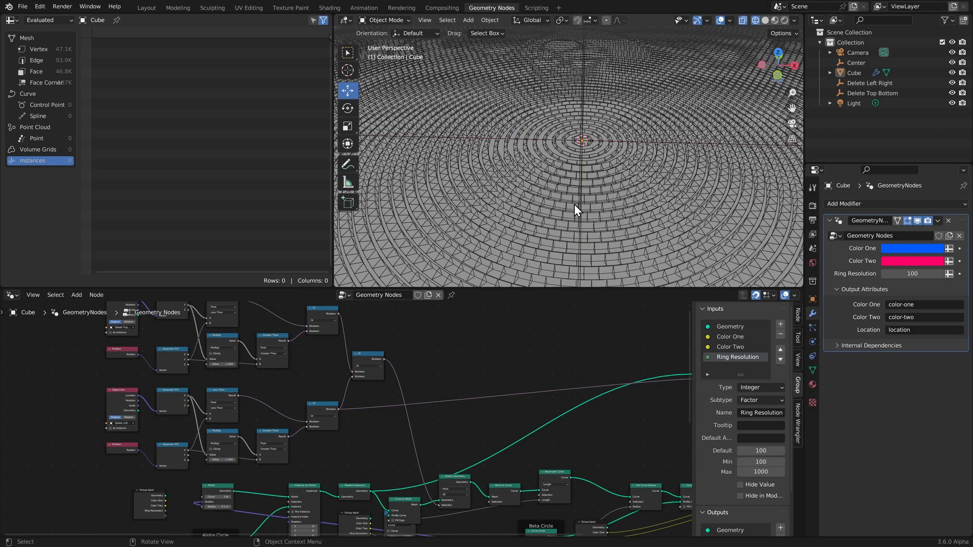
pyautogui.click(40, 73)
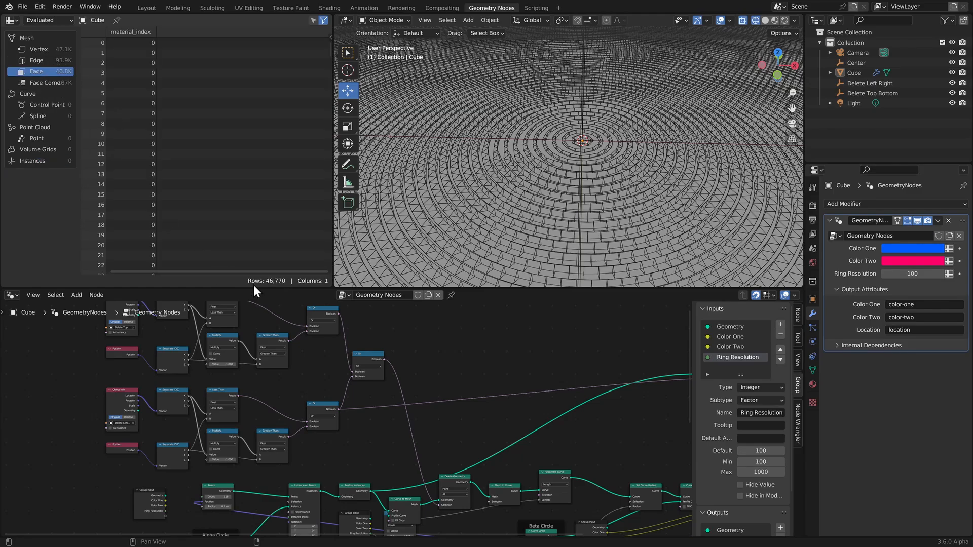
pyautogui.scroll(-2, 579, 108)
pyautogui.scroll(-4, 579, 109)
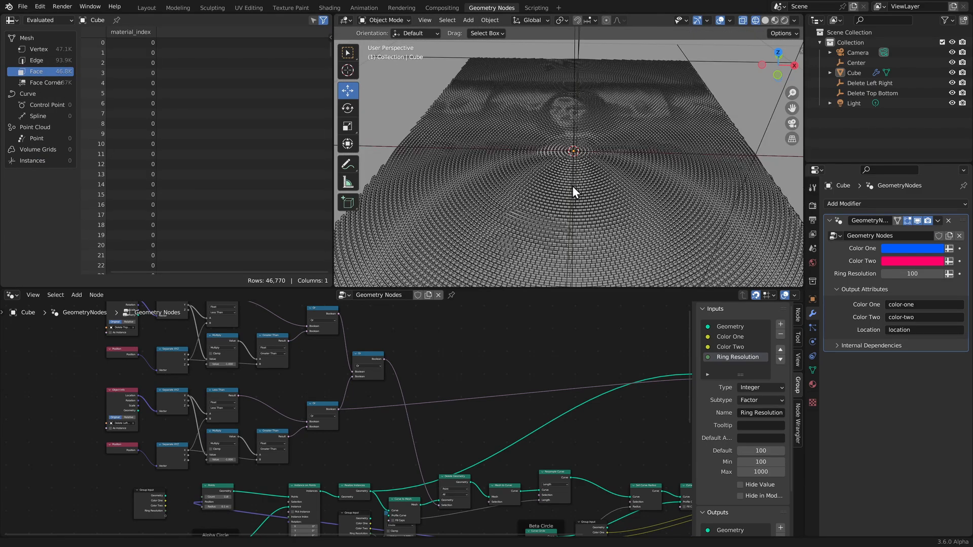
pyautogui.keyDown('shift'); pyautogui.moveTo(573, 187); pyautogui.dragTo(577, 159, button='middle'); pyautogui.keyUp('shift')
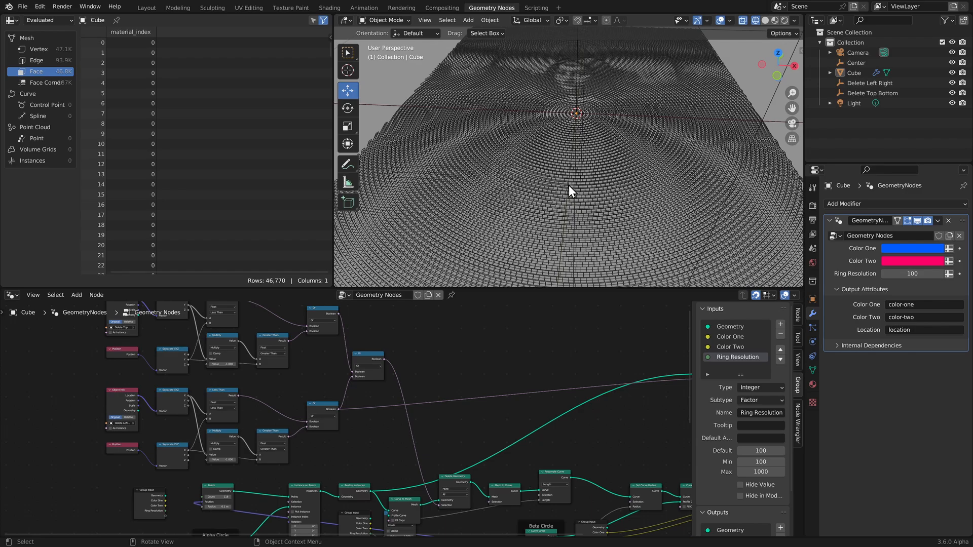
# - Move the Center Object Info node and the color Group Input node next to the Group Output
pyautogui.moveTo(552, 412); pyautogui.dragTo(522, 338, button='middle')
pyautogui.moveTo(530, 416); pyautogui.dragTo(495, 335, button='middle')
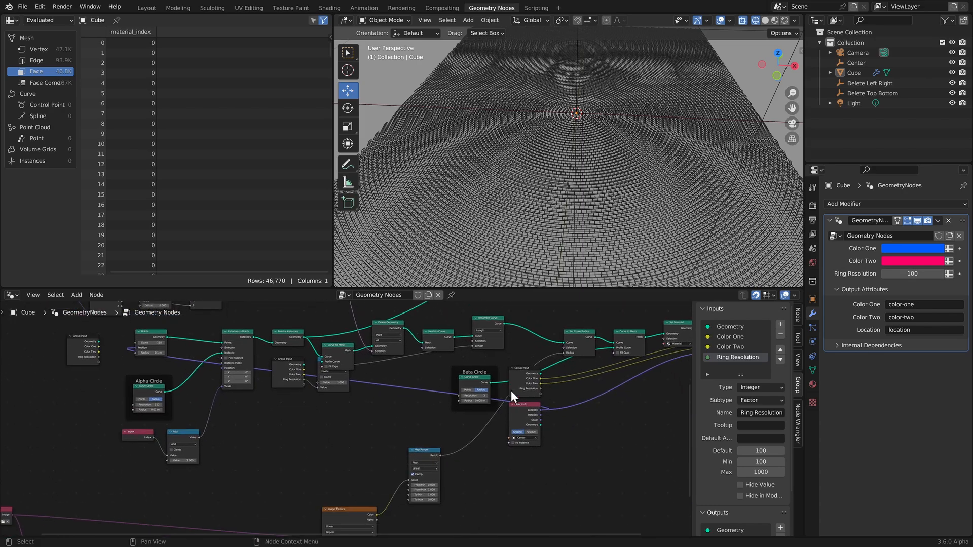
pyautogui.moveTo(511, 394); pyautogui.dragTo(461, 405, button='middle')
pyautogui.moveTo(477, 433); pyautogui.dragTo(604, 424)
pyautogui.moveTo(485, 394); pyautogui.dragTo(642, 388)
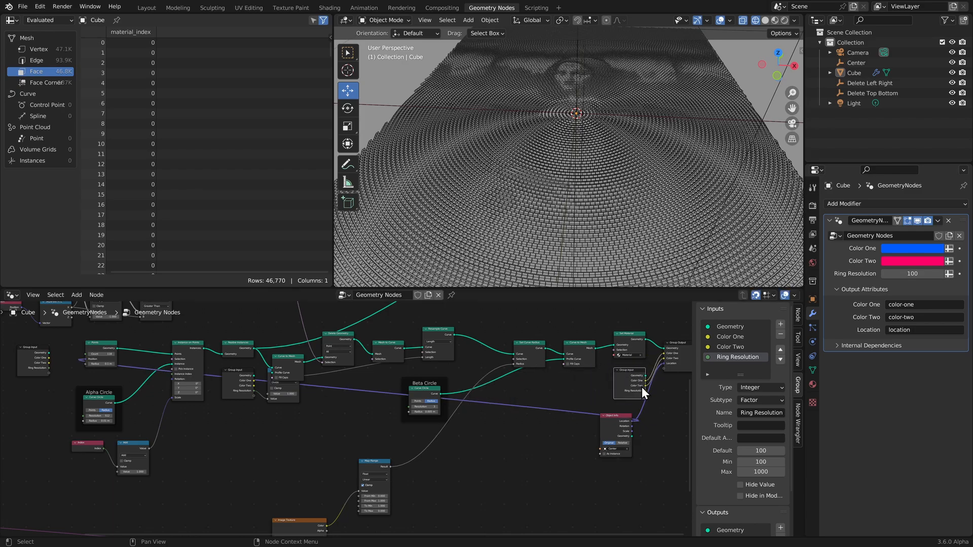
# - Duplicate the Center Object Info node beside the Points node and connect its Location to the Points position
pyautogui.click(616, 431)
pyautogui.moveTo(574, 423); pyautogui.dragTo(584, 427, button='middle')
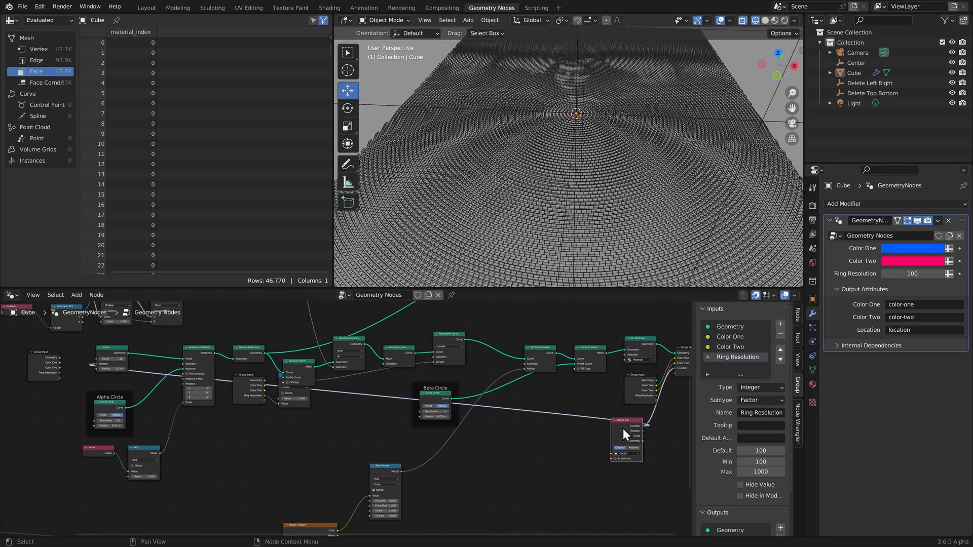
pyautogui.hotkey('shift', 'd')
pyautogui.click(38, 404)
pyautogui.moveTo(39, 404); pyautogui.dragTo(292, 425, button='middle')
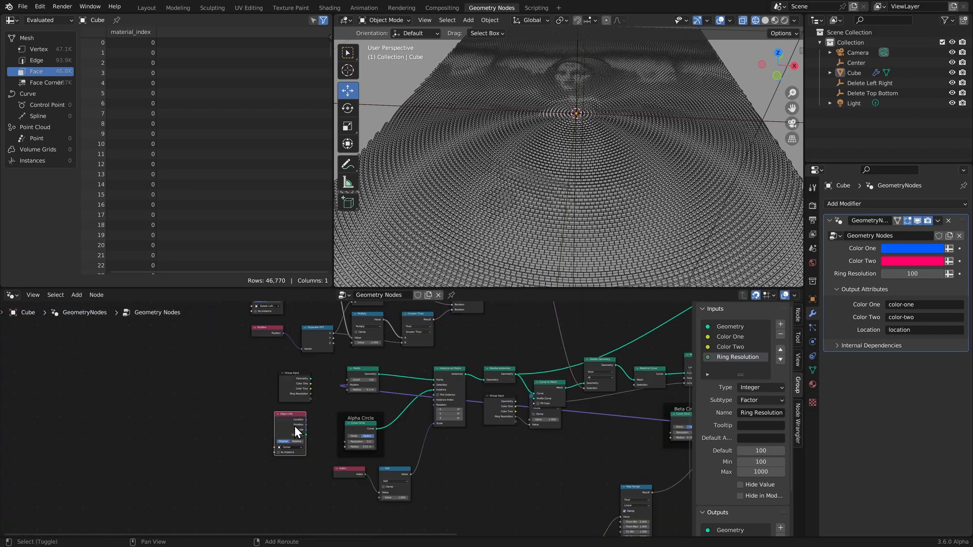
pyautogui.scroll(10, 292, 431)
pyautogui.moveTo(252, 421); pyautogui.dragTo(348, 341)
pyautogui.scroll(-7, 354, 399)
pyautogui.moveTo(594, 426); pyautogui.dragTo(289, 378, button='middle')
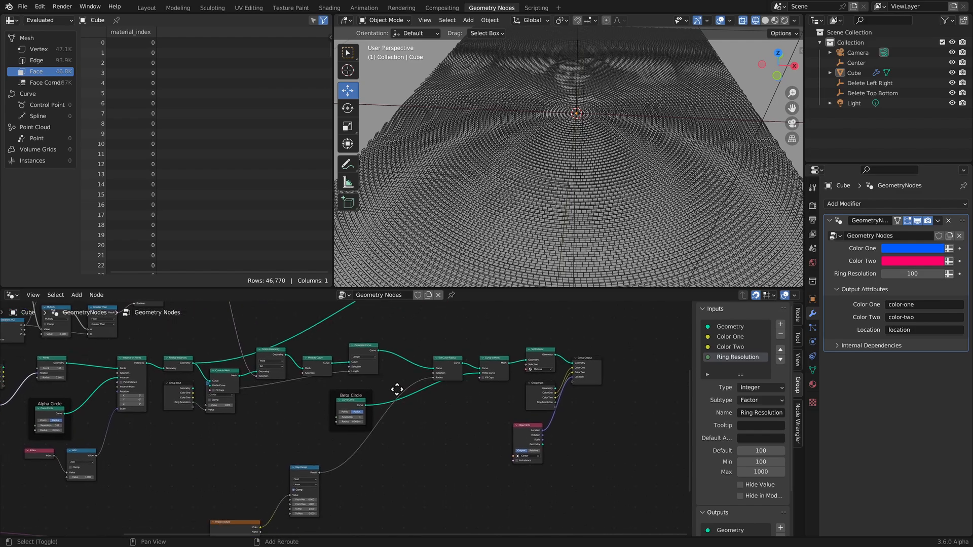
# - Preview the Beta Circle curve through the Viewer node and inspect its triangular profile from the top view
pyautogui.scroll(6, 374, 404)
pyautogui.scroll(7, 567, 211)
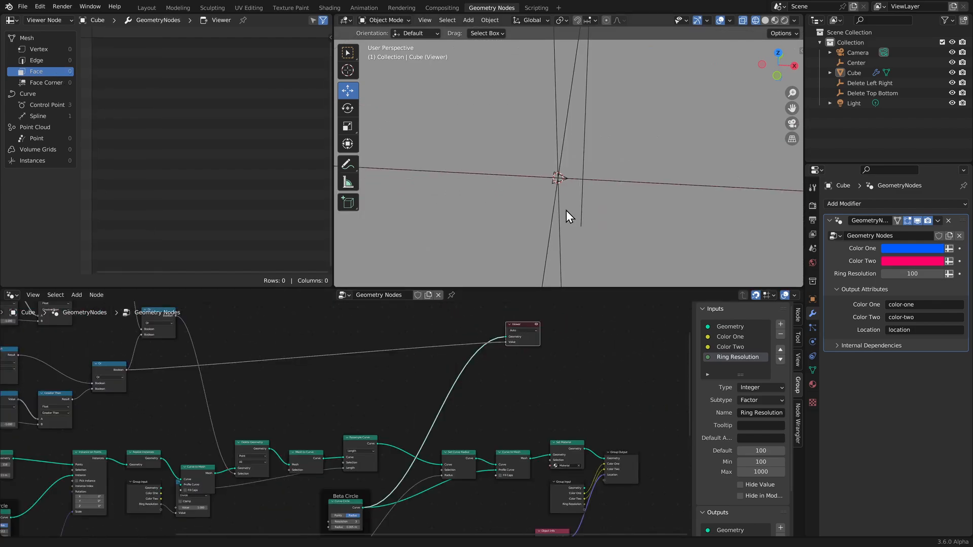
pyautogui.scroll(-1, 556, 194)
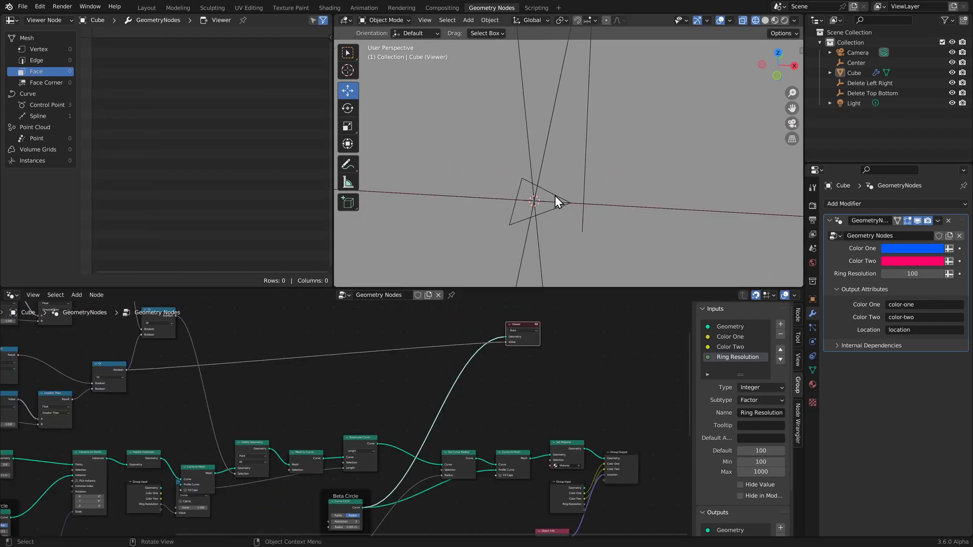
pyautogui.press('KP_7')
pyautogui.scroll(-2, 533, 200)
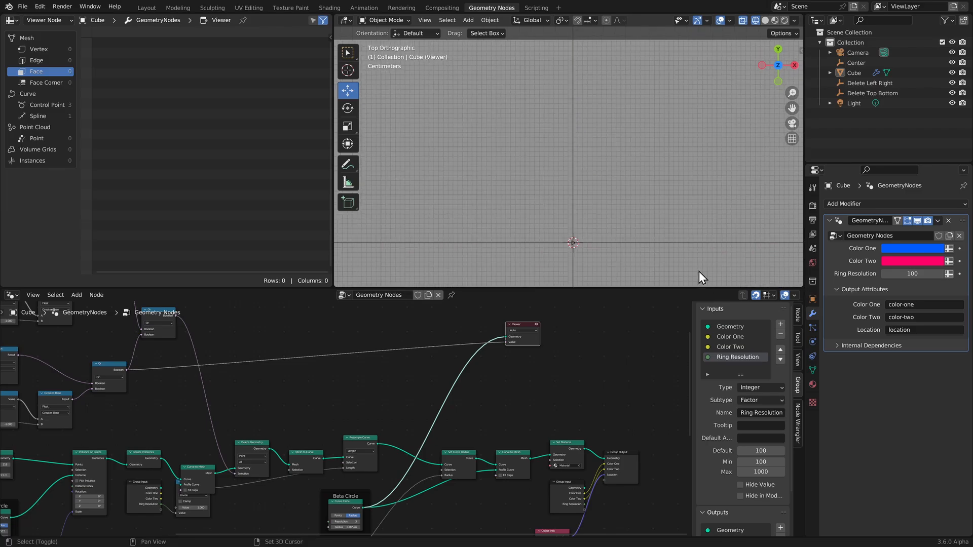
pyautogui.keyDown('shift'); pyautogui.moveTo(593, 239); pyautogui.dragTo(591, 221, button='middle'); pyautogui.keyUp('shift')
pyautogui.scroll(7, 597, 178)
pyautogui.keyDown('shift'); pyautogui.moveTo(592, 282); pyautogui.dragTo(588, 186, button='middle'); pyautogui.keyUp('shift')
pyautogui.scroll(8, 586, 183)
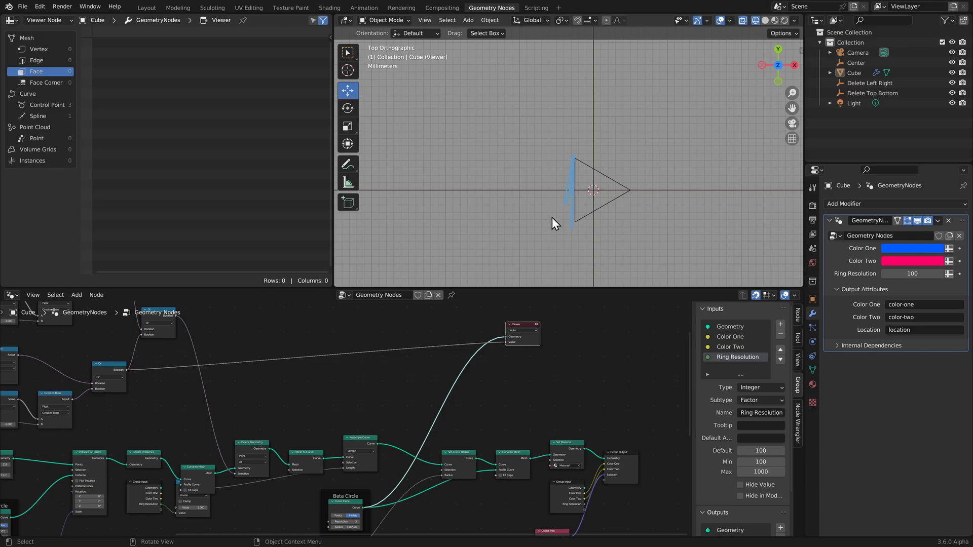
# - Draw freehand annotations beside and below the previewed triangle to mark its straight edge and explain the profile
pyautogui.moveTo(560, 206)
pyautogui.mouseDown()
pyautogui.moveTo(576, 259)
pyautogui.moveTo(657, 246)
pyautogui.mouseUp()
pyautogui.moveTo(607, 213); pyautogui.dragTo(600, 201)
pyautogui.click(483, 422)
pyautogui.moveTo(449, 464); pyautogui.dragTo(494, 389, button='middle')
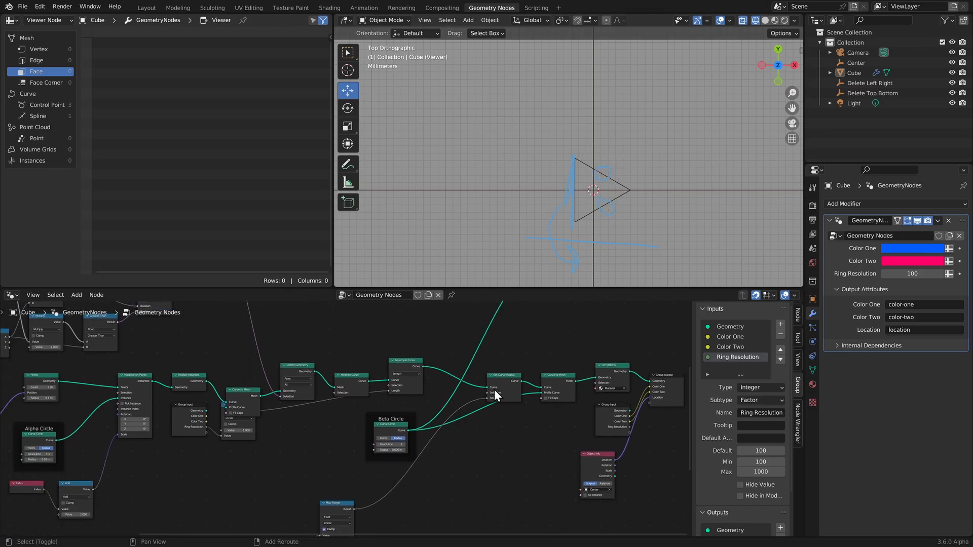
# - Insert a Transform Geometry node between the Beta Circle's Curve Circle and the Curve to Mesh profile input
pyautogui.scroll(3, 461, 470)
pyautogui.scroll(7, 461, 470)
pyautogui.moveTo(485, 437); pyautogui.dragTo(530, 436, button='middle')
pyautogui.hotkey('shift', 'a')
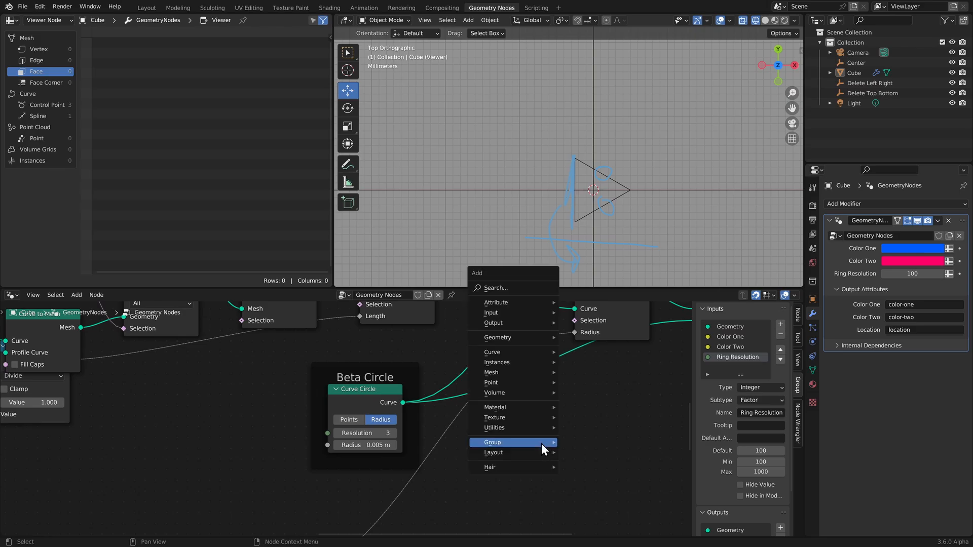
pyautogui.write('strans')
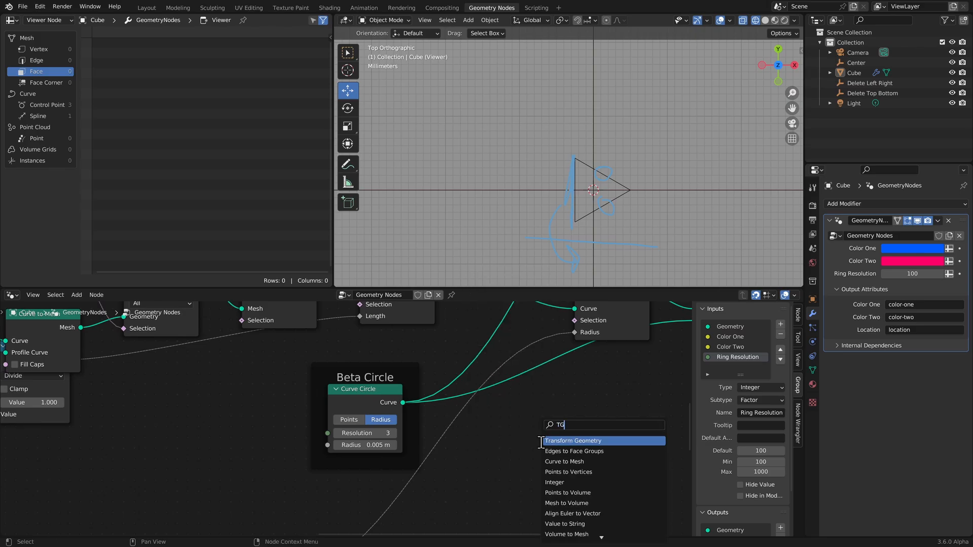
pyautogui.press('Return')
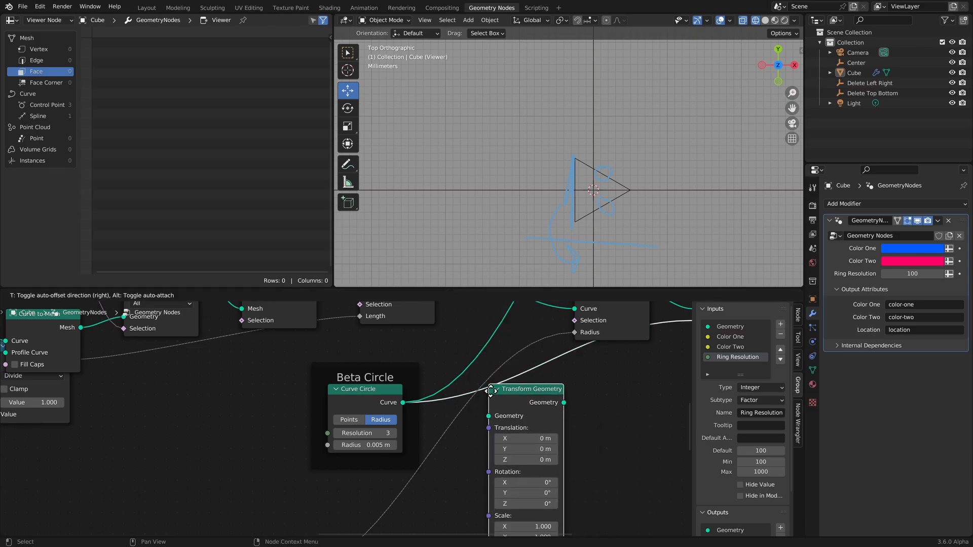
pyautogui.click(500, 383)
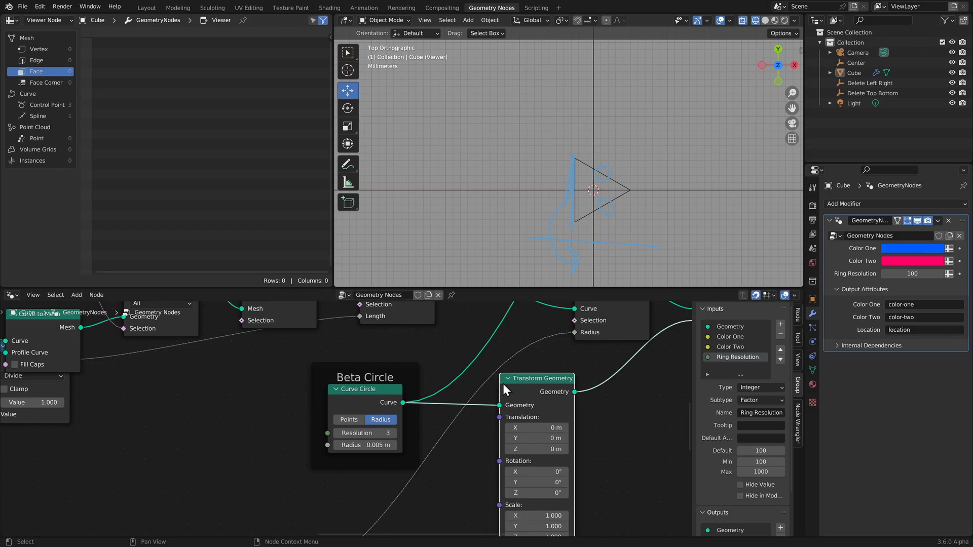
# - Set the Transform Geometry node's Z rotation to 90°
pyautogui.scroll(-2, 503, 385)
pyautogui.moveTo(522, 424); pyautogui.dragTo(501, 373, button='middle')
pyautogui.scroll(3, 494, 397)
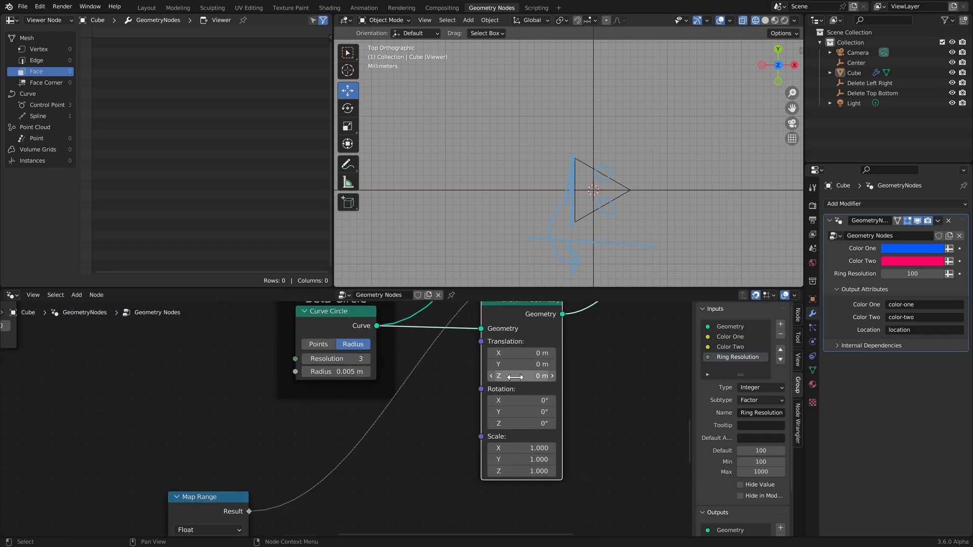
pyautogui.click(518, 423)
pyautogui.press('Return')
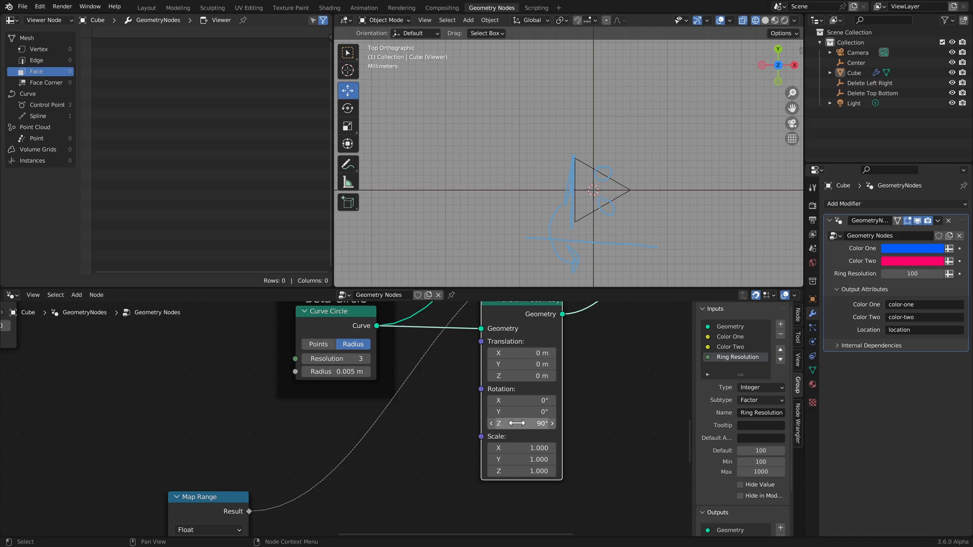
pyautogui.scroll(-8, 519, 421)
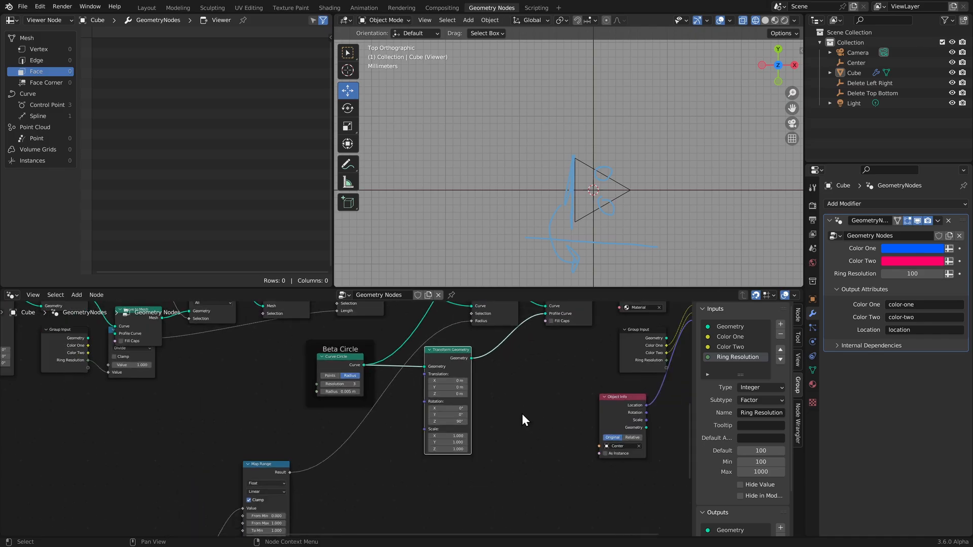
# - Preview the Transform Geometry output through the Viewer and erase the annotations around the triangle
pyautogui.moveTo(523, 378); pyautogui.dragTo(504, 389, button='middle')
pyautogui.scroll(3, 467, 392)
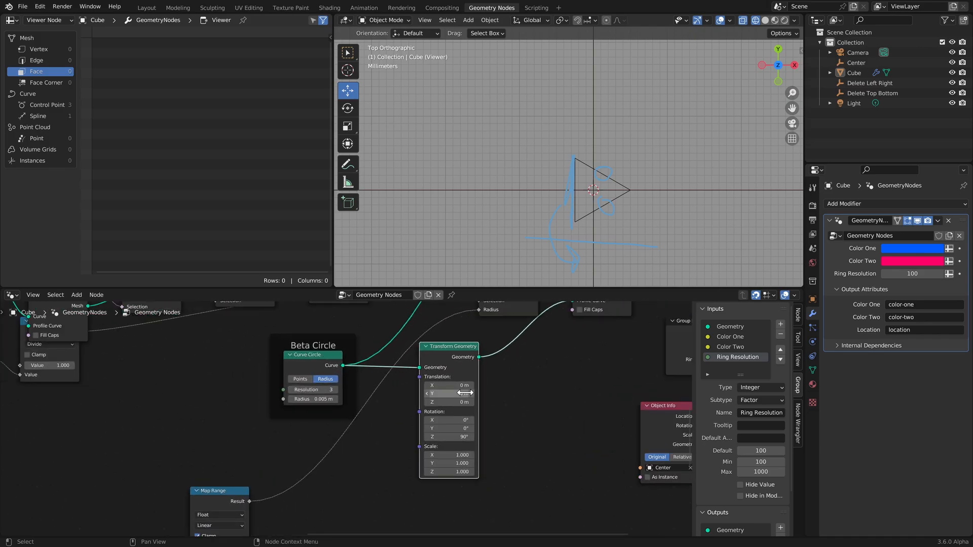
pyautogui.keyDown('ctrl'); pyautogui.keyDown('shift'); pyautogui.click(447, 355); pyautogui.keyUp('shift'); pyautogui.keyUp('ctrl')
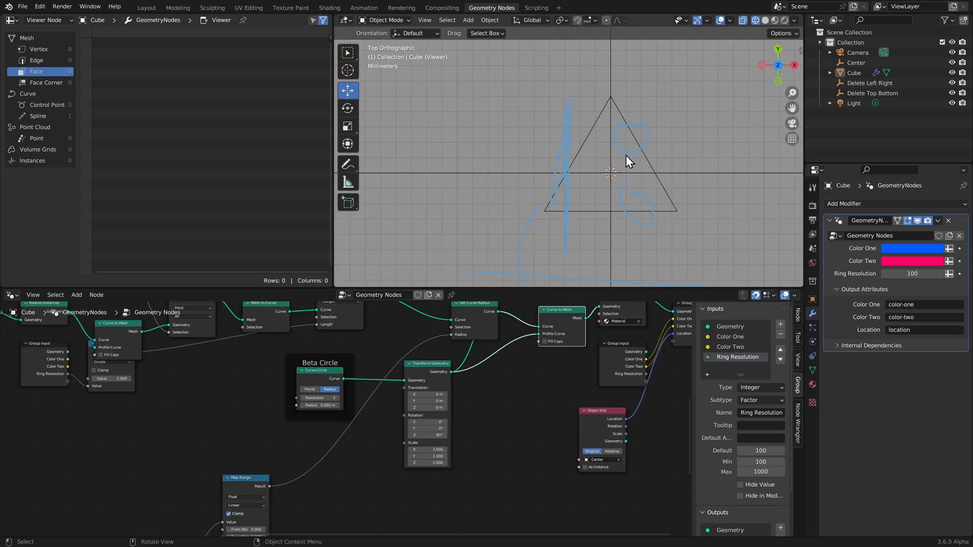
pyautogui.scroll(-3, 621, 158)
pyautogui.moveTo(612, 164)
pyautogui.mouseDown(button='right')
pyautogui.moveTo(551, 196)
pyautogui.moveTo(626, 238)
pyautogui.moveTo(675, 184)
pyautogui.moveTo(618, 187)
pyautogui.mouseUp(button='right')
pyautogui.click(488, 443)
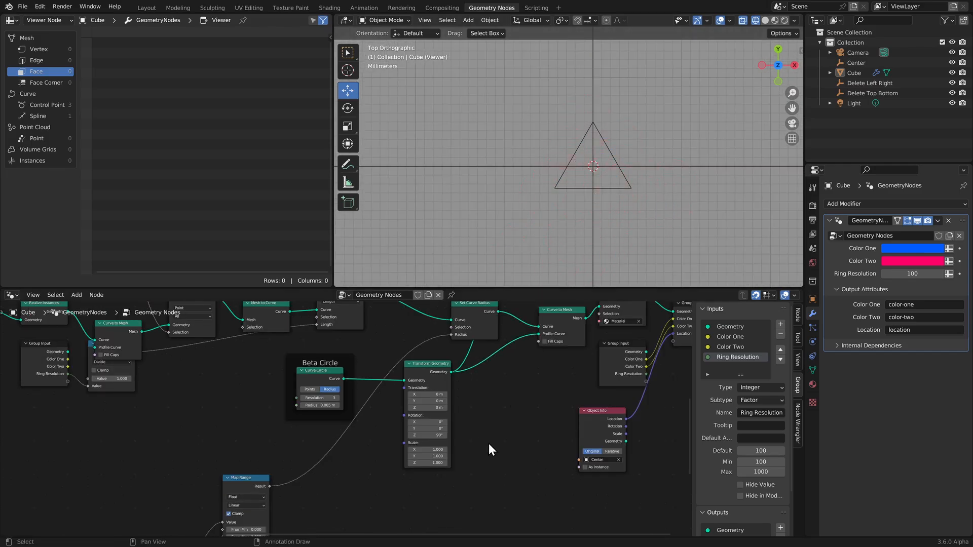
# - Insert a Delete Geometry node after Transform Geometry on the profile curve link and preview its output through the Viewer
pyautogui.scroll(4, 555, 425)
pyautogui.hotkey('shift', 'a')
pyautogui.write('sdelete')
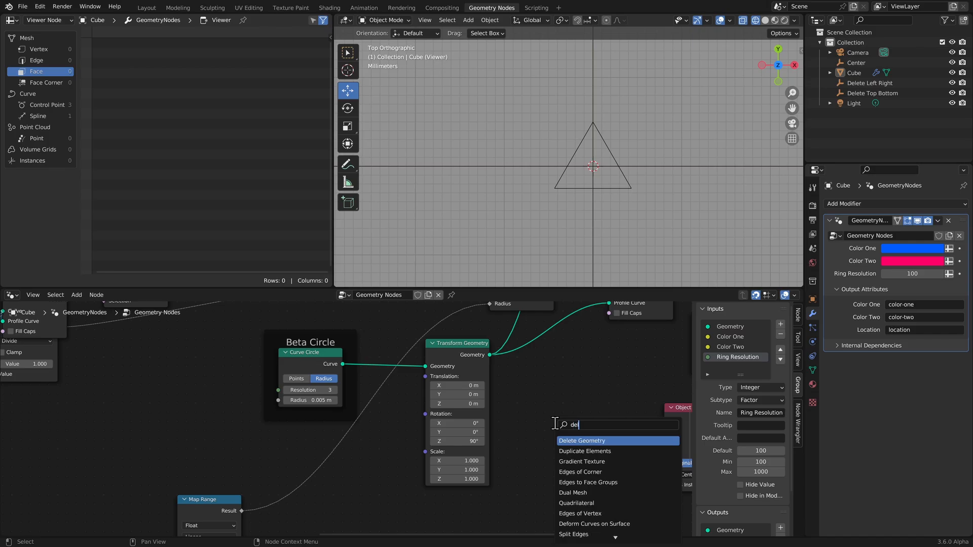
pyautogui.press('Return')
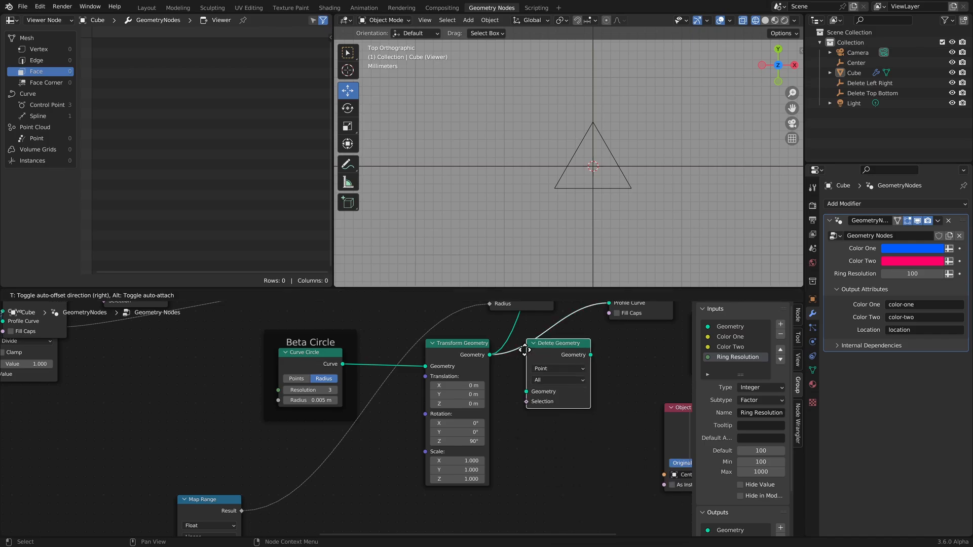
pyautogui.click(527, 346)
pyautogui.moveTo(552, 428); pyautogui.dragTo(526, 415, button='middle')
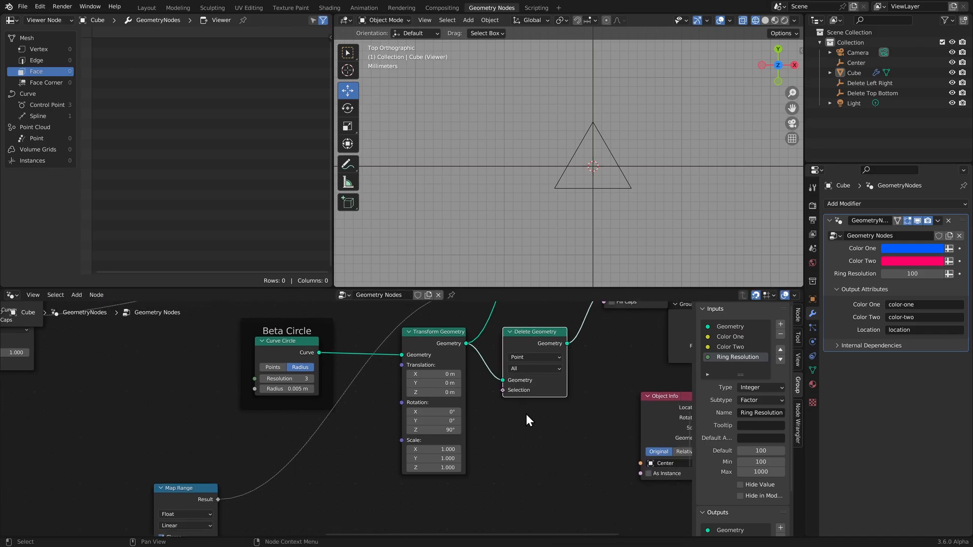
pyautogui.keyDown('ctrl'); pyautogui.keyDown('shift'); pyautogui.click(550, 384); pyautogui.keyUp('shift'); pyautogui.keyUp('ctrl')
pyautogui.scroll(-2, 567, 390)
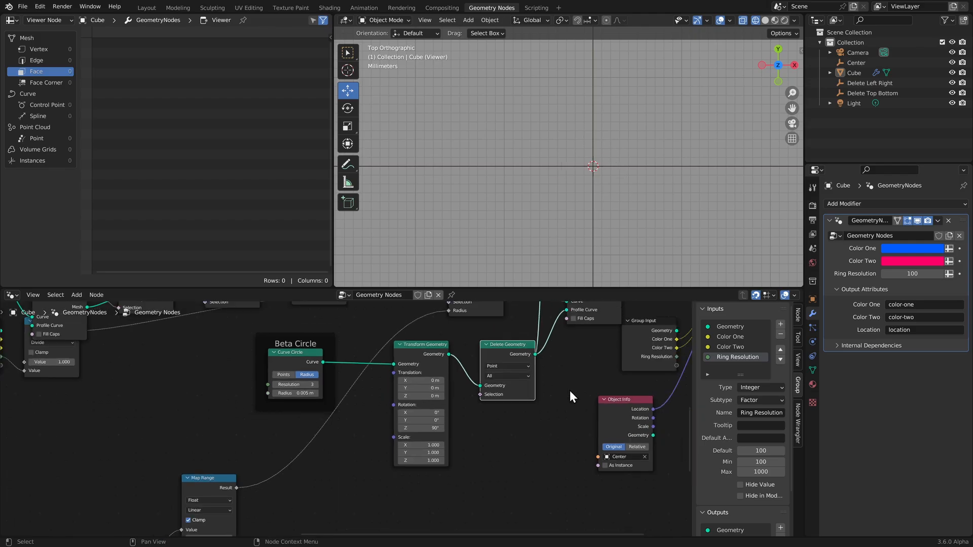
pyautogui.click(569, 390)
# - Add an Index node in the empty space between the Map Range and Delete Geometry nodes
pyautogui.scroll(1, 568, 391)
pyautogui.moveTo(532, 469); pyautogui.dragTo(525, 434, button='middle')
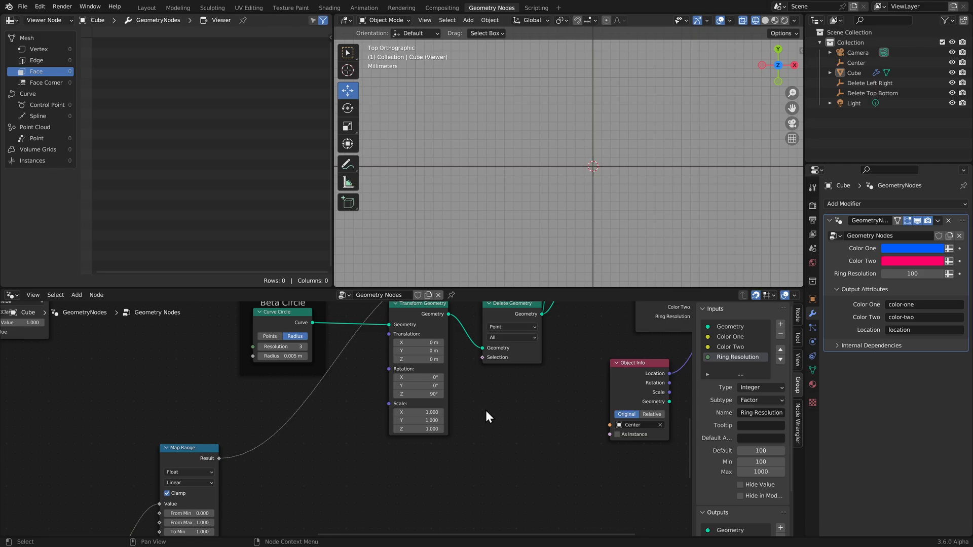
pyautogui.hotkey('shift', 'a')
pyautogui.write('index')
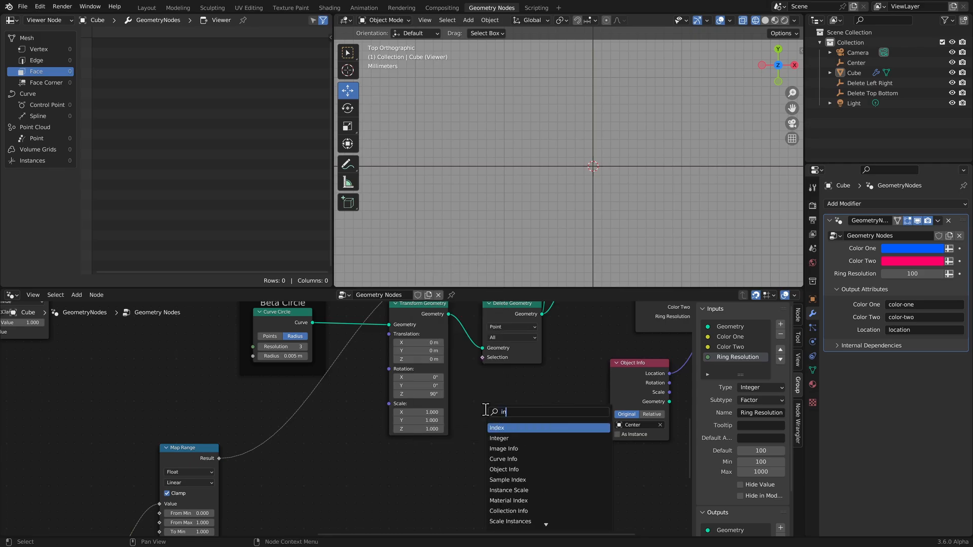
pyautogui.press('Return')
pyautogui.click(299, 459)
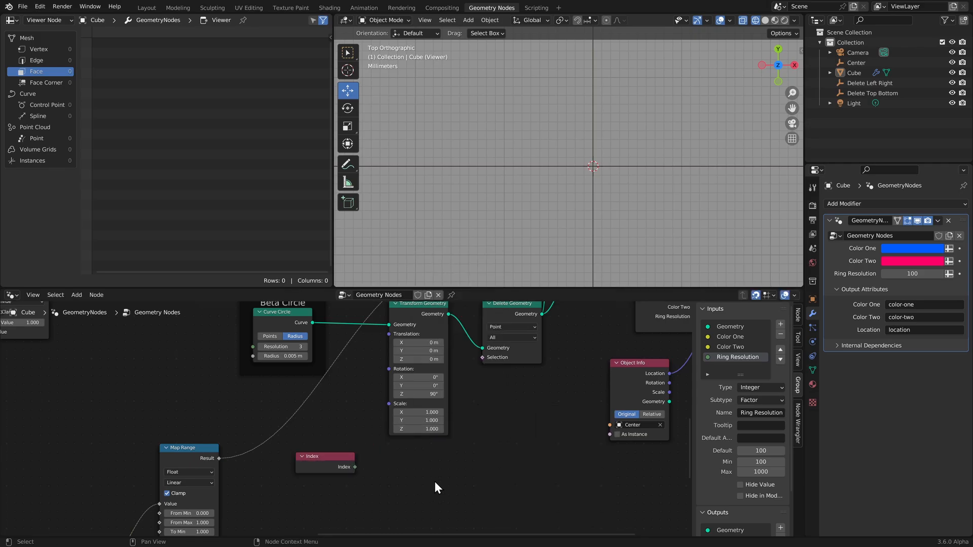
# - Add a Compare node beside the Index node and set it to Integer and Equal
pyautogui.hotkey('shift', 'a')
pyautogui.write('comp')
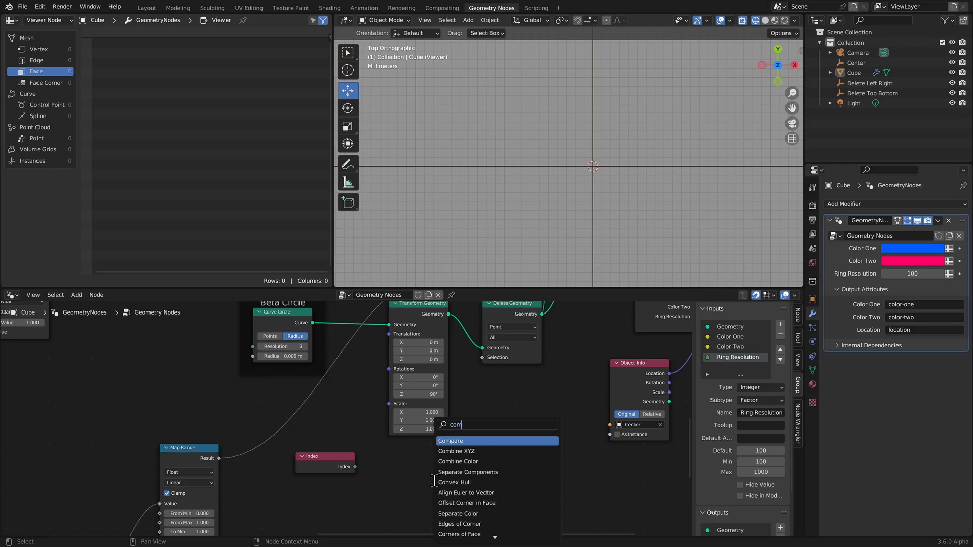
pyautogui.press('Return')
pyautogui.click(398, 464)
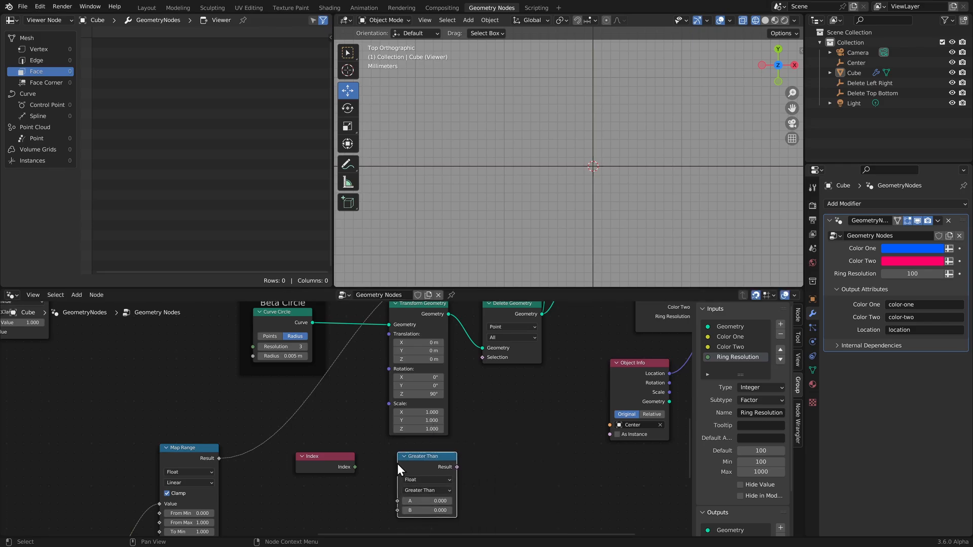
pyautogui.click(424, 480)
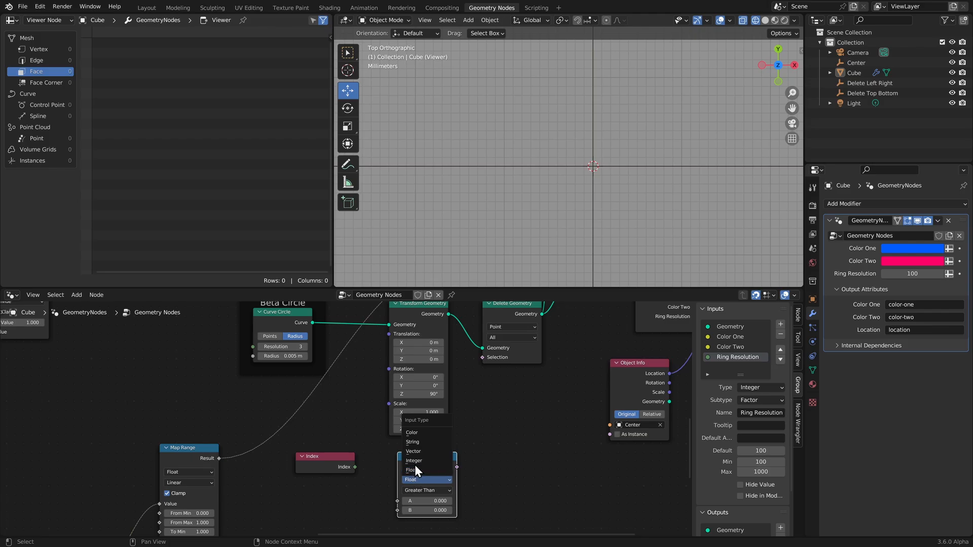
pyautogui.click(415, 463)
pyautogui.click(425, 490)
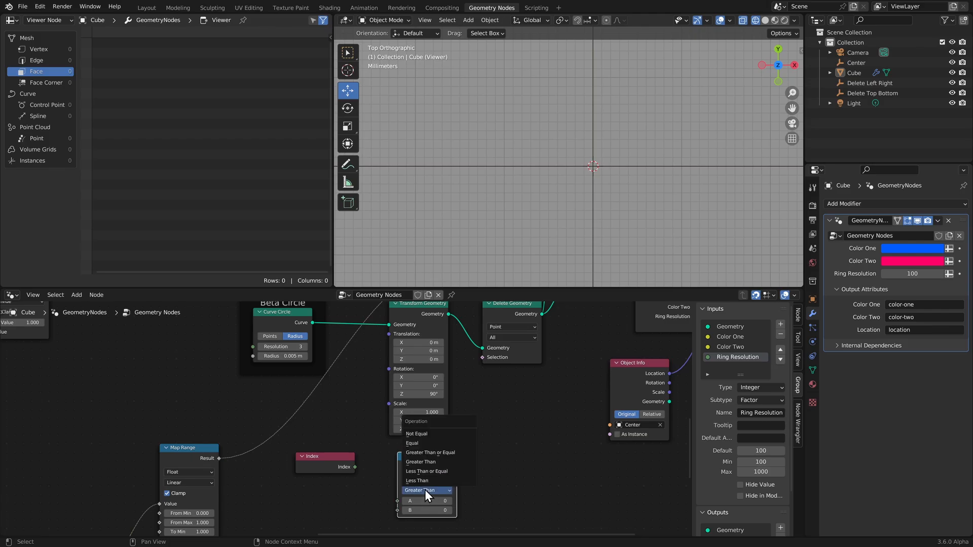
pyautogui.click(420, 445)
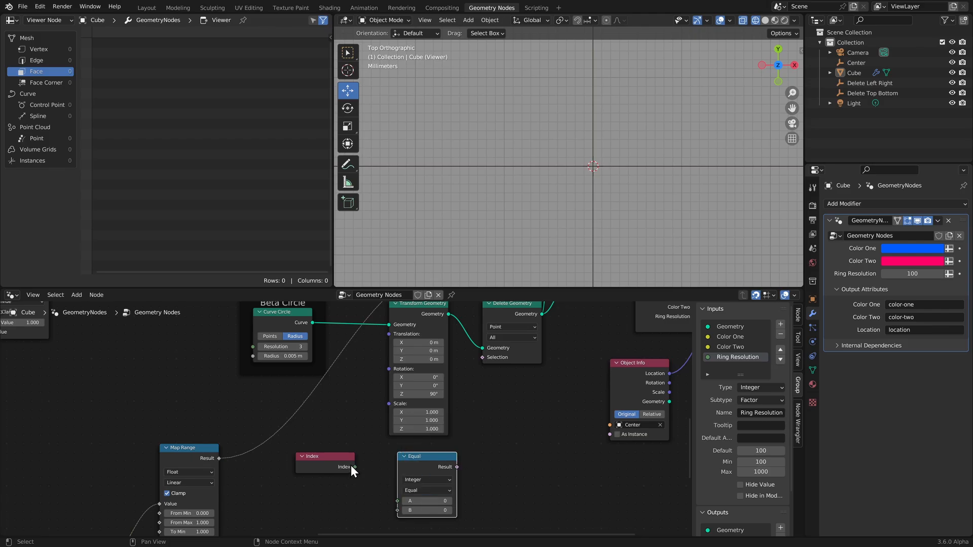
# - Connect Index to input A of the Compare node and its Result to the Delete Geometry Selection
pyautogui.moveTo(356, 467); pyautogui.dragTo(398, 501)
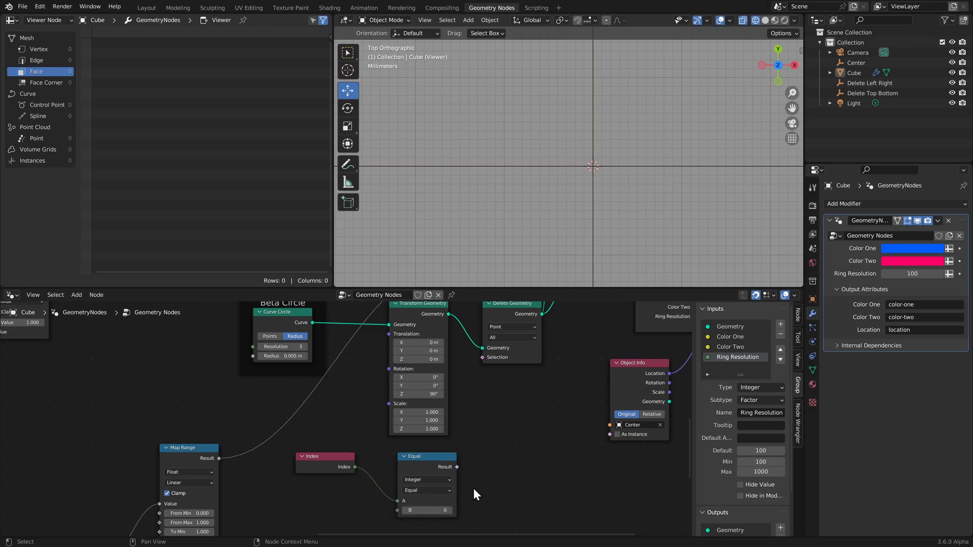
pyautogui.scroll(2, 495, 480)
pyautogui.moveTo(468, 453); pyautogui.dragTo(500, 330)
pyautogui.click(537, 393)
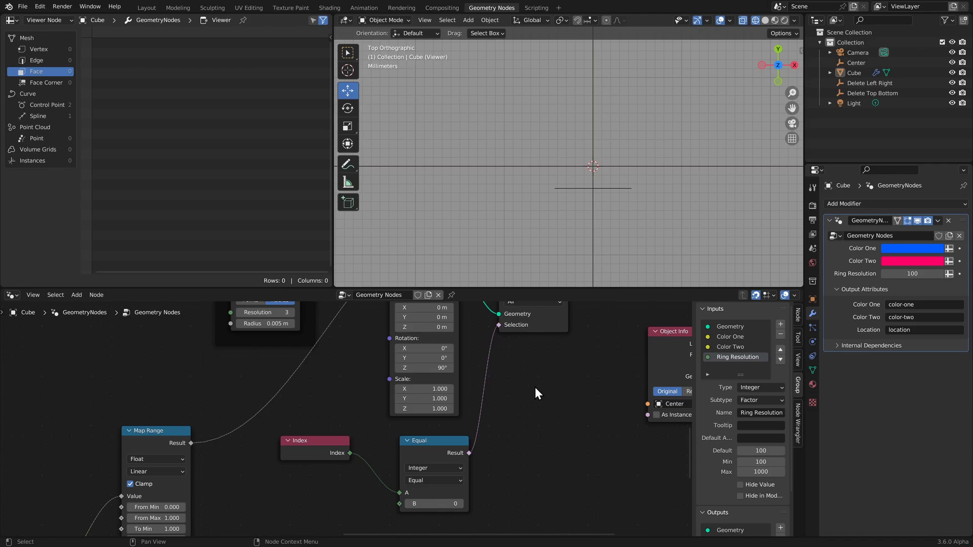
# - Zoom in on the remaining profile line in the viewport and circle it with a freehand annotation
pyautogui.scroll(4, 654, 208)
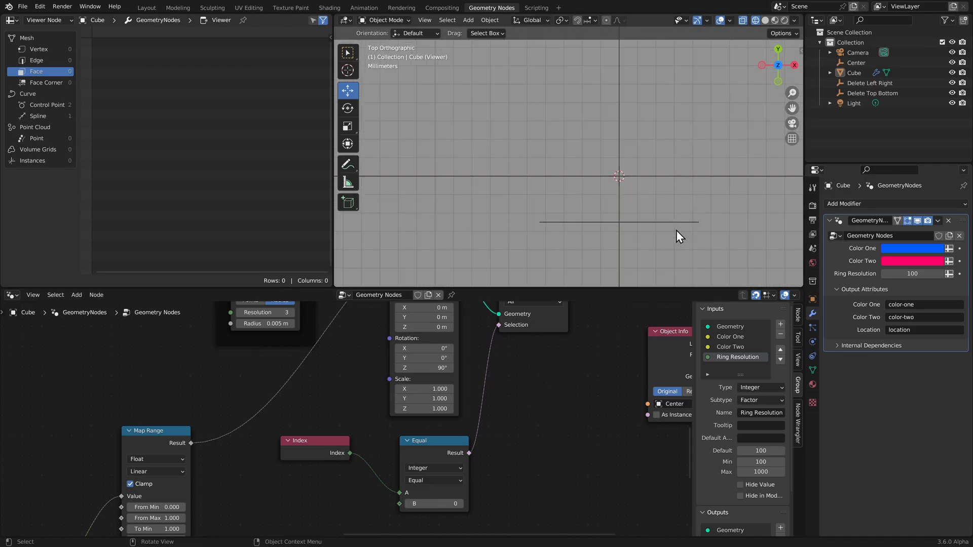
pyautogui.keyDown('shift'); pyautogui.moveTo(677, 230); pyautogui.dragTo(654, 195, button='middle'); pyautogui.keyUp('shift')
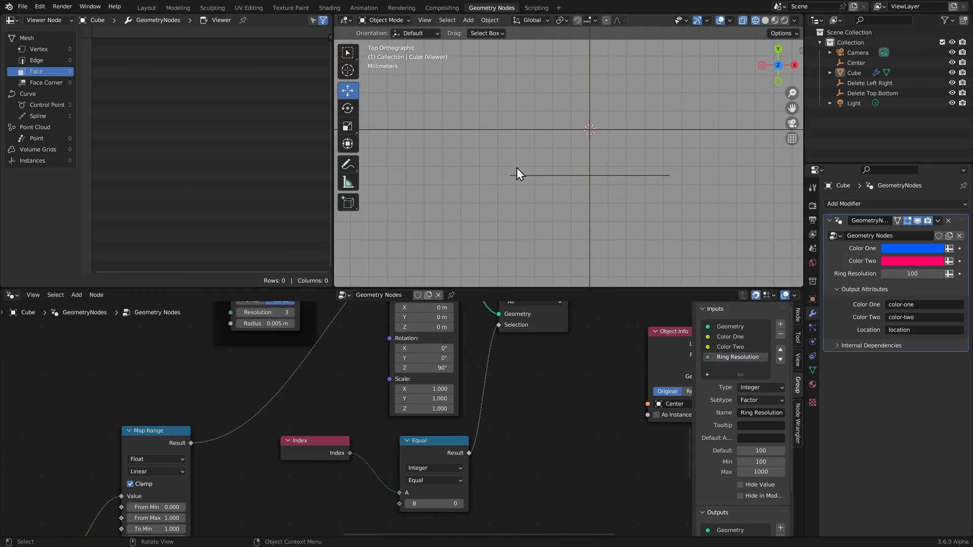
pyautogui.moveTo(487, 181)
pyautogui.mouseDown()
pyautogui.moveTo(708, 156)
pyautogui.moveTo(522, 168)
pyautogui.mouseUp()
# - Delete the Viewer node and inspect the full ring mosaic in solid shading from a perspective view
pyautogui.scroll(-4, 517, 385)
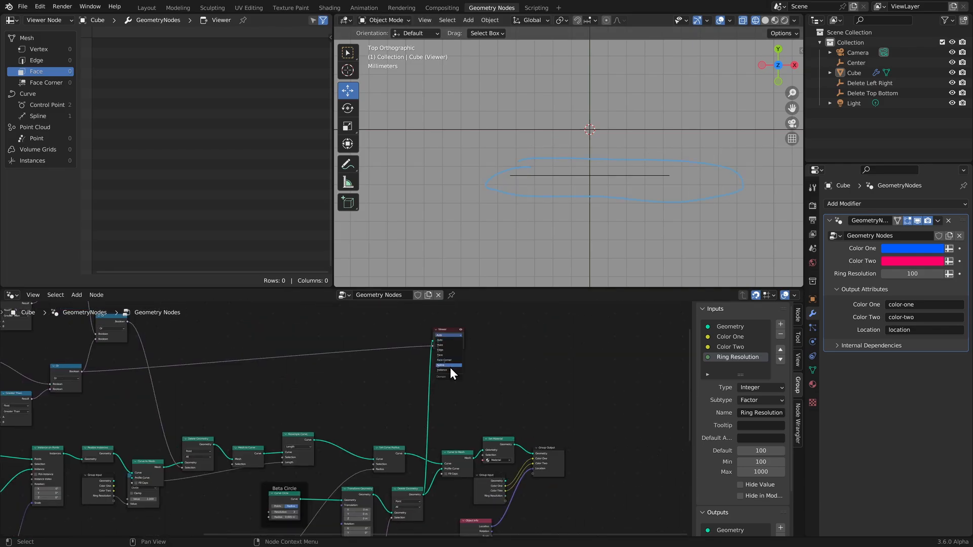
pyautogui.press('x')
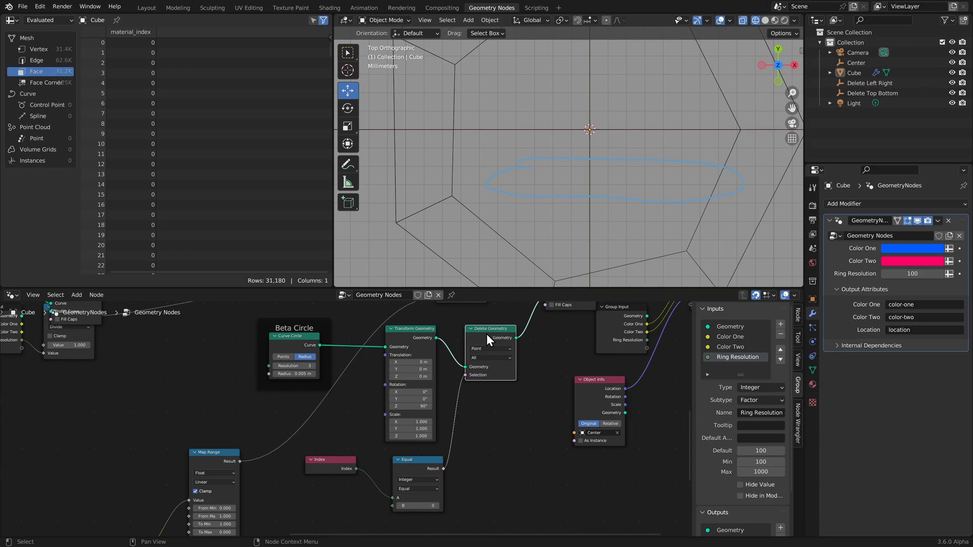
pyautogui.scroll(-3, 560, 211)
pyautogui.click(766, 20)
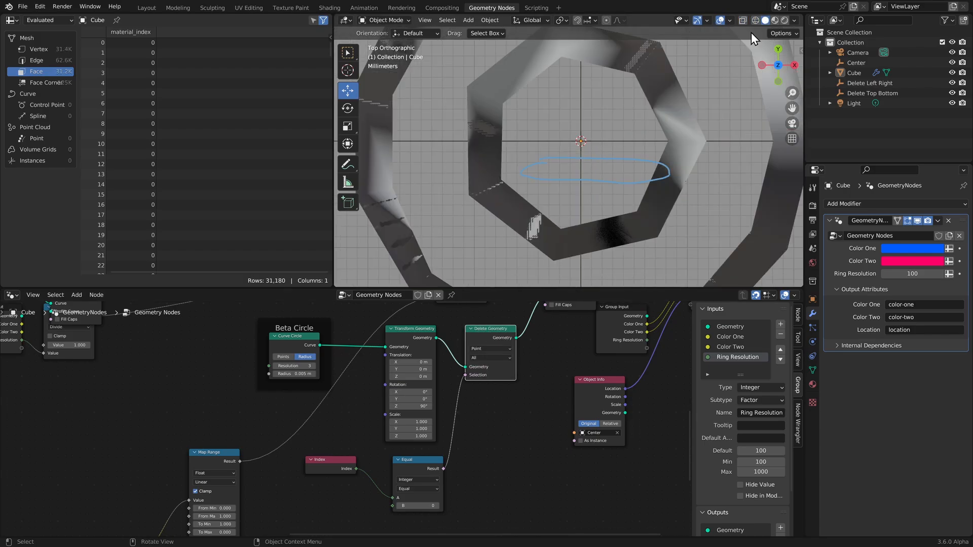
pyautogui.scroll(-5, 607, 137)
pyautogui.moveTo(594, 152); pyautogui.dragTo(536, 150, button='middle')
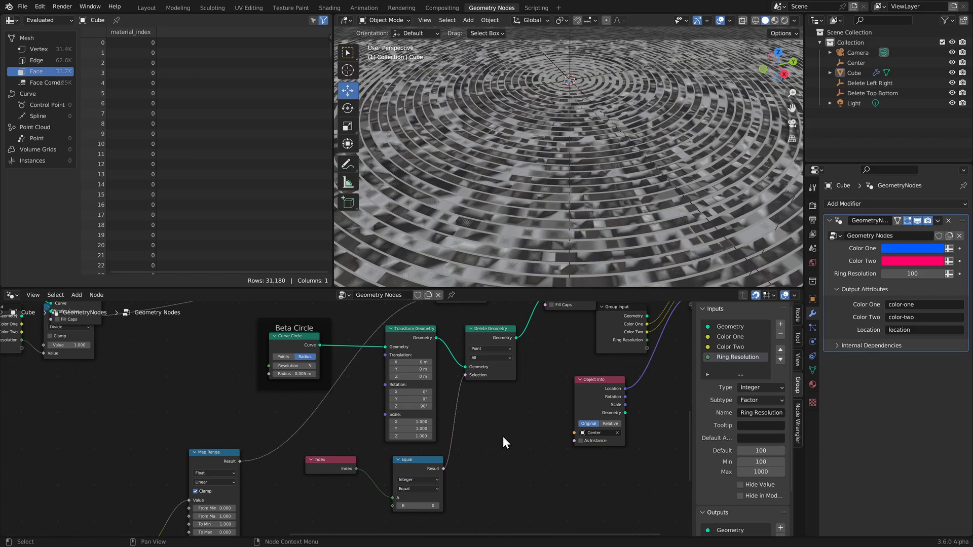
# - Sketch a triangle with a circled apex and a thin flat bar in the empty node space, and erase the sketches
pyautogui.moveTo(531, 464); pyautogui.dragTo(418, 352, button='middle')
pyautogui.scroll(3, 463, 418)
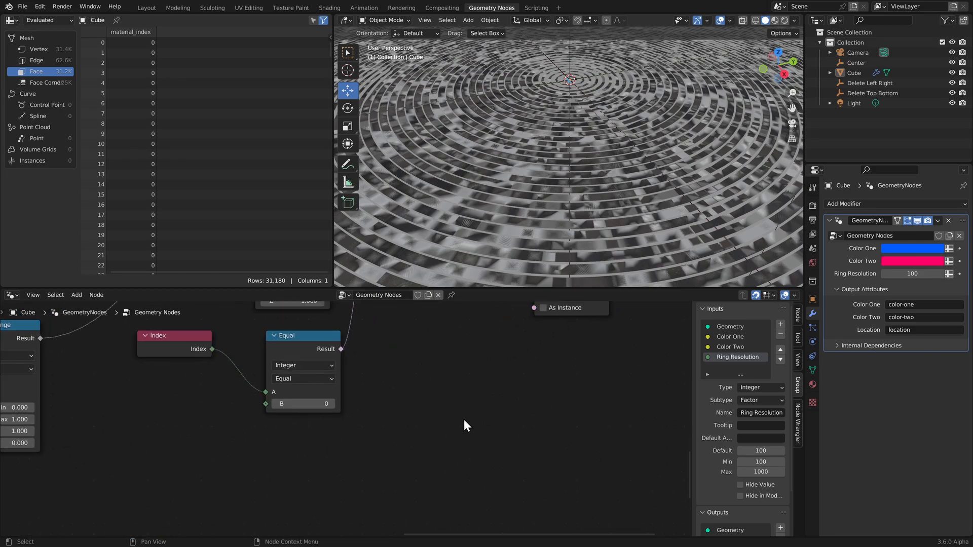
pyautogui.moveTo(483, 355)
pyautogui.mouseDown()
pyautogui.moveTo(434, 442)
pyautogui.moveTo(549, 439)
pyautogui.moveTo(485, 353)
pyautogui.mouseUp()
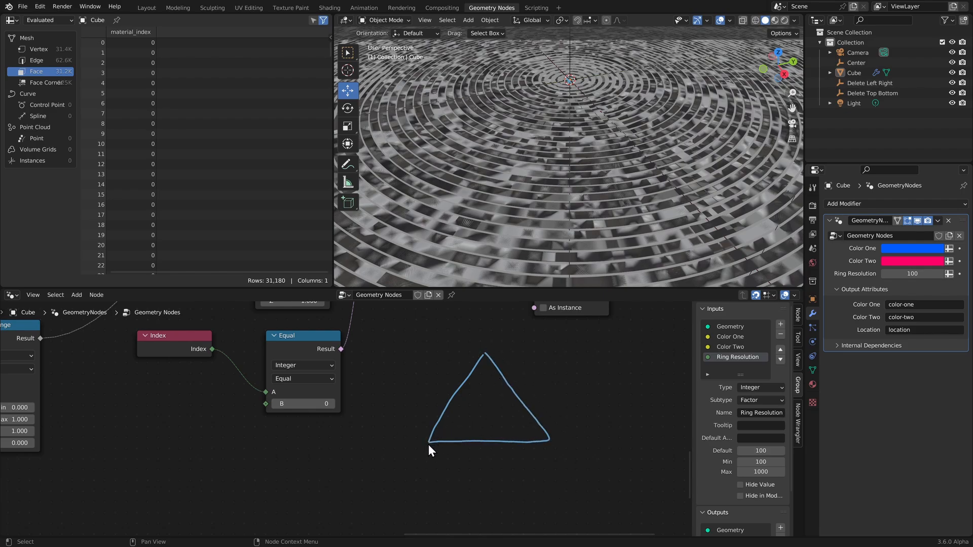
pyautogui.moveTo(482, 346); pyautogui.dragTo(482, 354)
pyautogui.moveTo(582, 412); pyautogui.dragTo(522, 409, button='middle')
pyautogui.moveTo(524, 430)
pyautogui.mouseDown()
pyautogui.moveTo(622, 437)
pyautogui.moveTo(523, 431)
pyautogui.mouseUp()
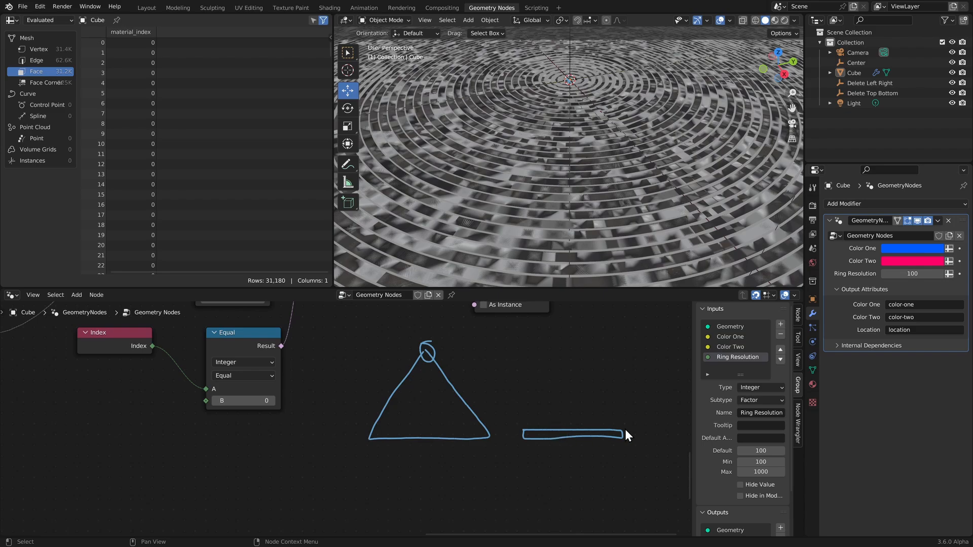
pyautogui.moveTo(625, 432)
pyautogui.mouseDown(button='right')
pyautogui.moveTo(431, 436)
pyautogui.moveTo(410, 334)
pyautogui.mouseUp(button='right')
# - Insert a Set Spline Cyclic node with Cyclic off between the Beta Circle's Curve Circle and Transform Geometry, and inspect the rings in perspective
pyautogui.moveTo(341, 352); pyautogui.dragTo(412, 439, button='middle')
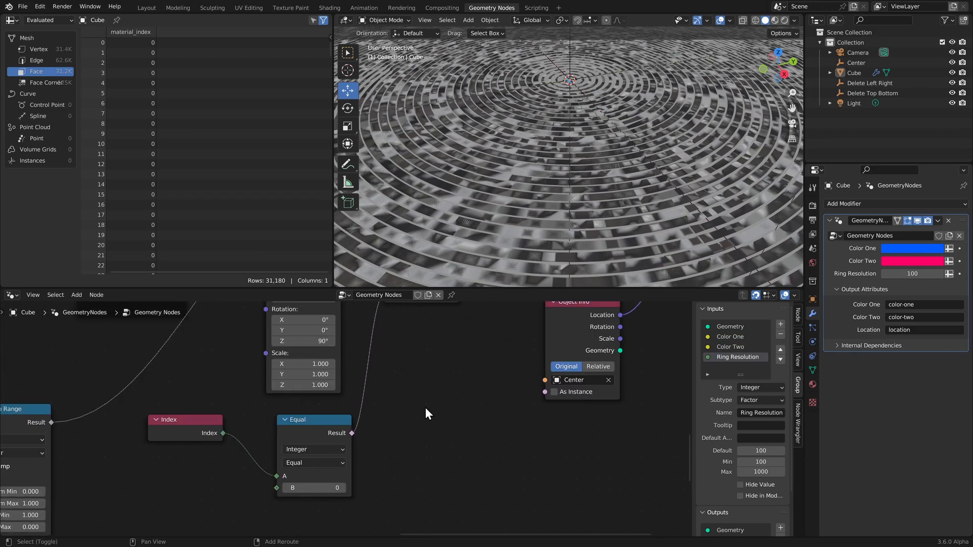
pyautogui.moveTo(426, 370)
pyautogui.mouseDown(button='middle')
pyautogui.moveTo(491, 455)
pyautogui.moveTo(512, 457)
pyautogui.mouseUp(button='middle')
pyautogui.hotkey('shift', 'a')
pyautogui.write('sse')
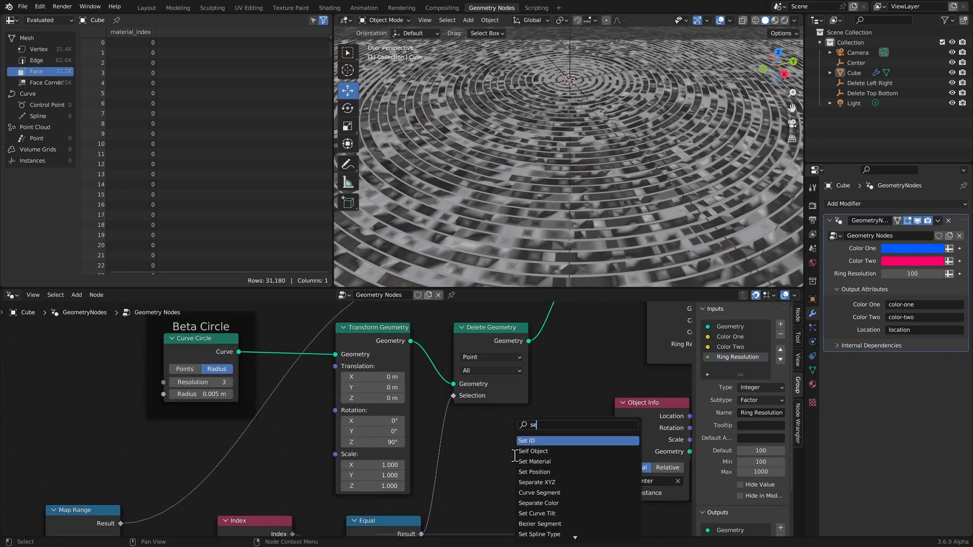
pyautogui.write('t sp')
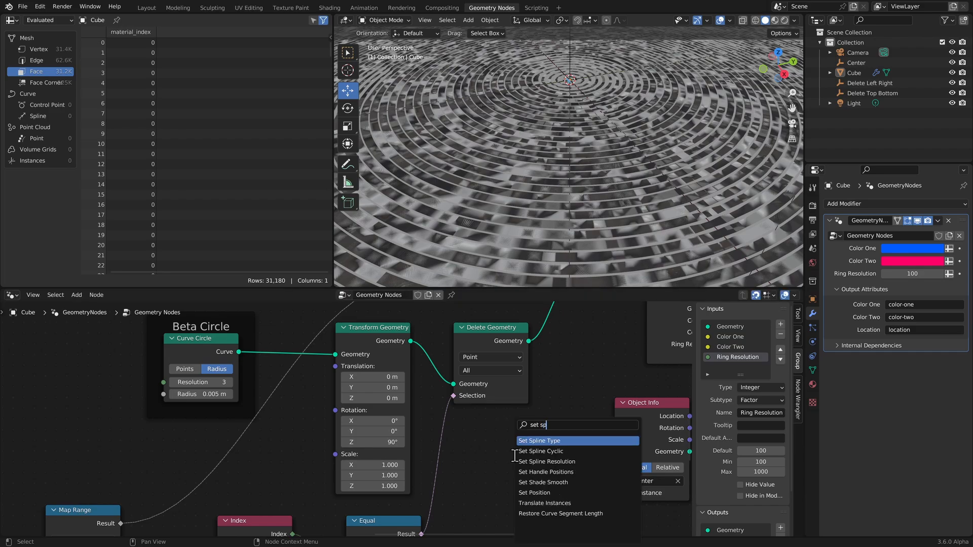
pyautogui.click(515, 454)
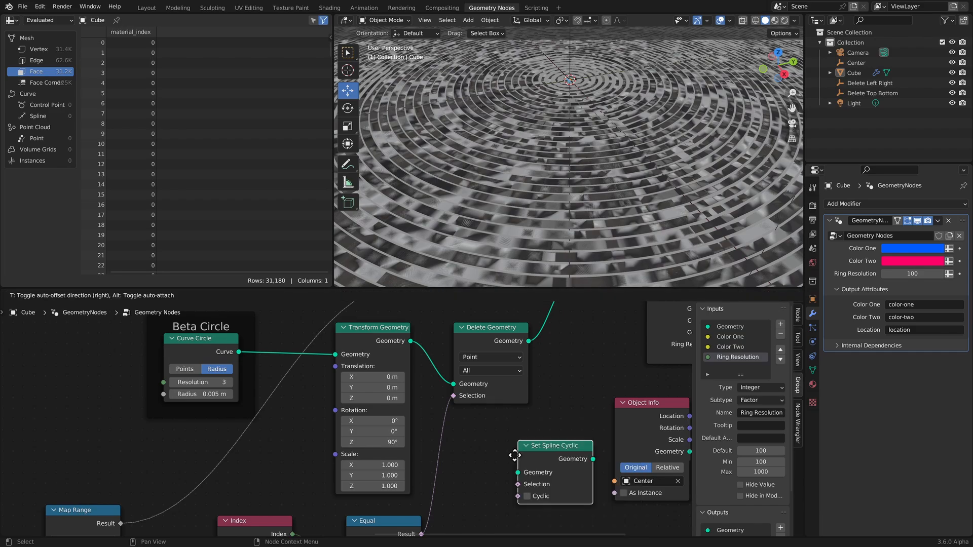
pyautogui.click(269, 354)
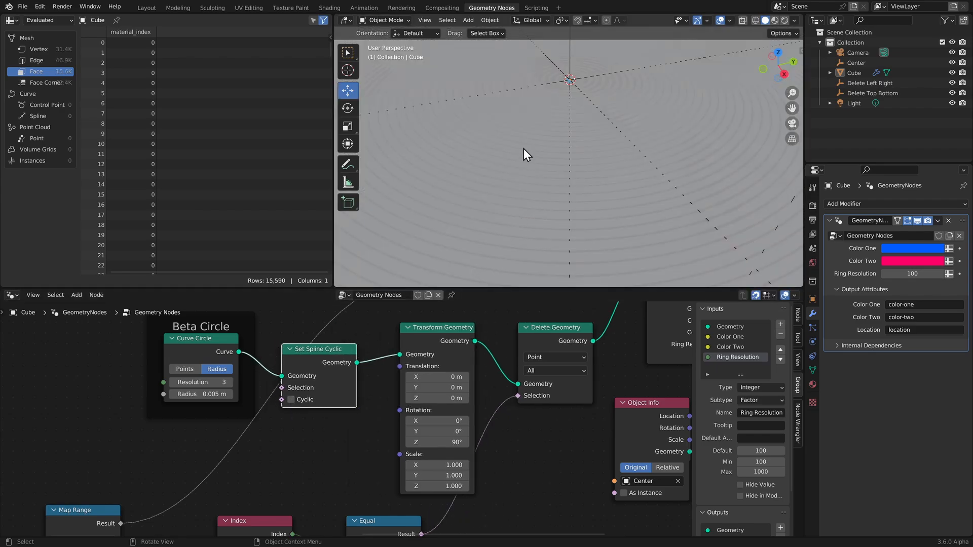
pyautogui.moveTo(513, 124); pyautogui.dragTo(582, 123, button='middle')
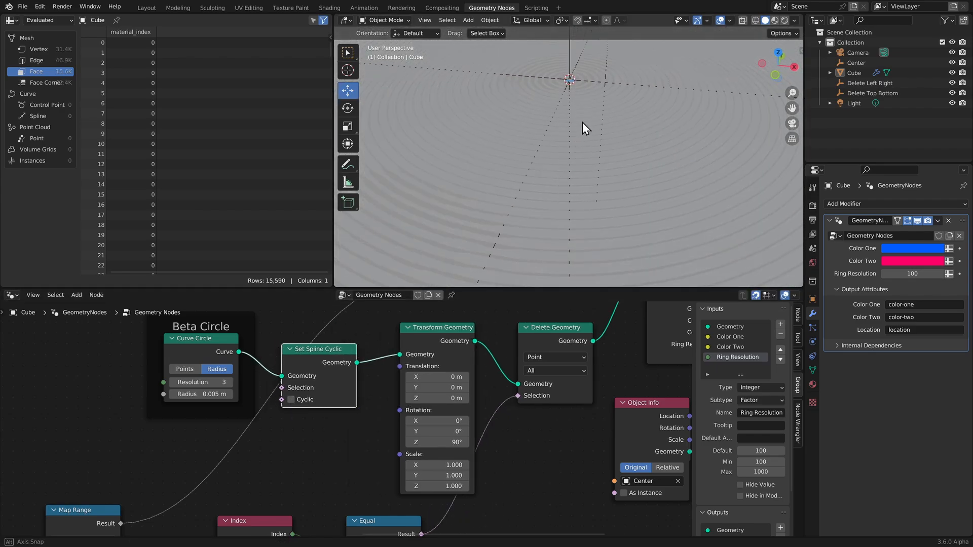
pyautogui.moveTo(693, 138); pyautogui.dragTo(659, 147, button='middle')
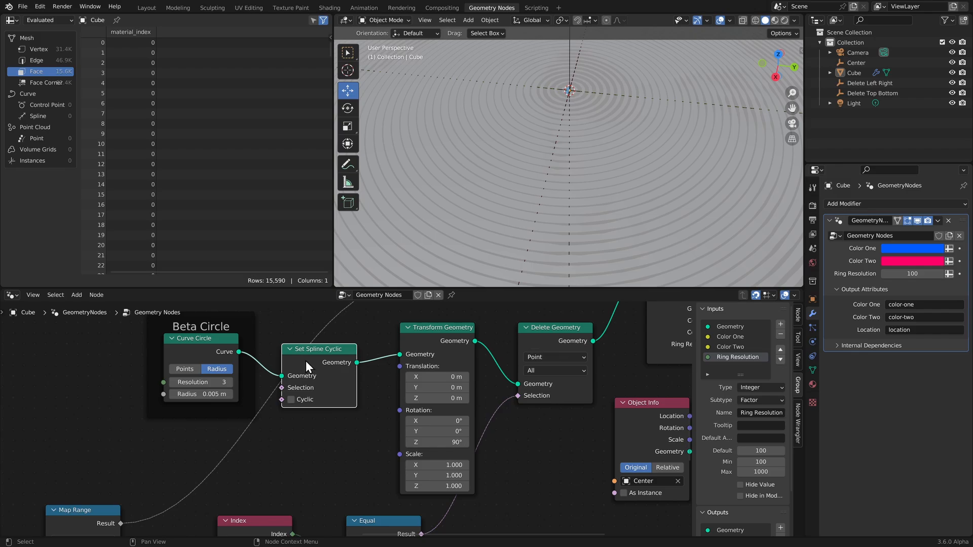
# - Tidy the Beta Circle branch by realigning the Set Spline Cyclic, Transform Geometry, Delete Geometry, Equal and Index nodes
pyautogui.moveTo(311, 348); pyautogui.dragTo(291, 338)
pyautogui.moveTo(436, 333); pyautogui.dragTo(390, 344)
pyautogui.moveTo(543, 337); pyautogui.dragTo(480, 349)
pyautogui.scroll(-2, 517, 479)
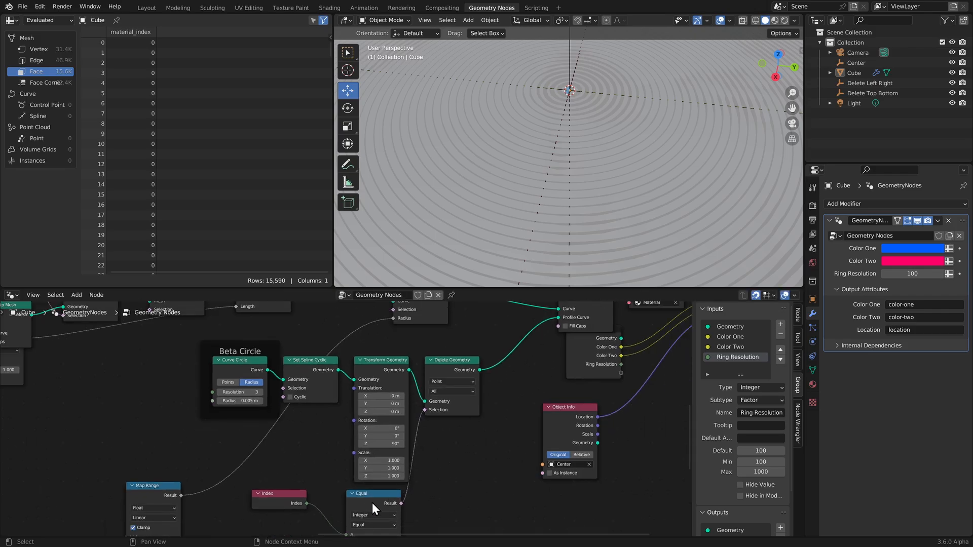
pyautogui.moveTo(372, 502); pyautogui.dragTo(380, 503)
pyautogui.moveTo(288, 499); pyautogui.dragTo(311, 497)
pyautogui.scroll(-3, 494, 473)
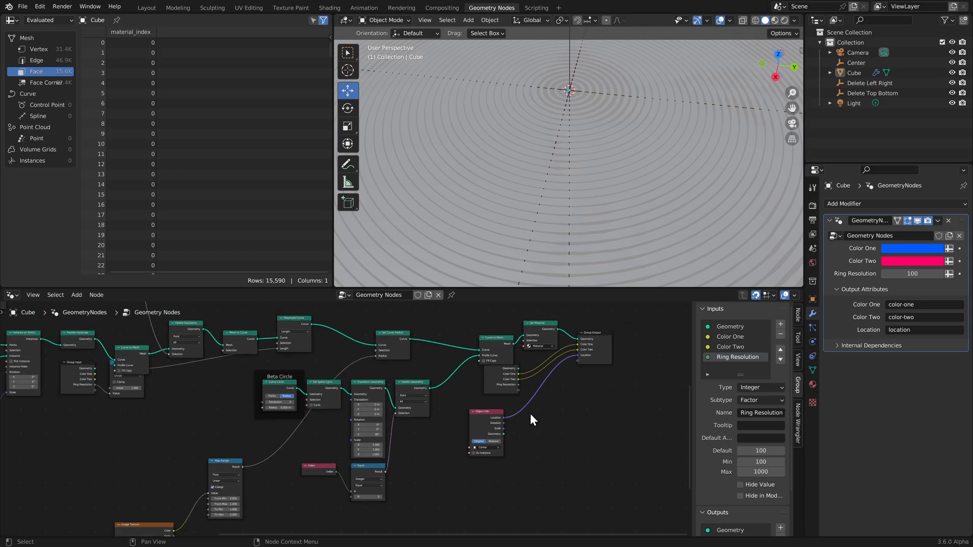
# - Tidy the end of the node tree by repositioning the Group Input, Object Info, Group Output, Curve to Mesh and Set Curve Radius nodes
pyautogui.moveTo(506, 379); pyautogui.dragTo(545, 374)
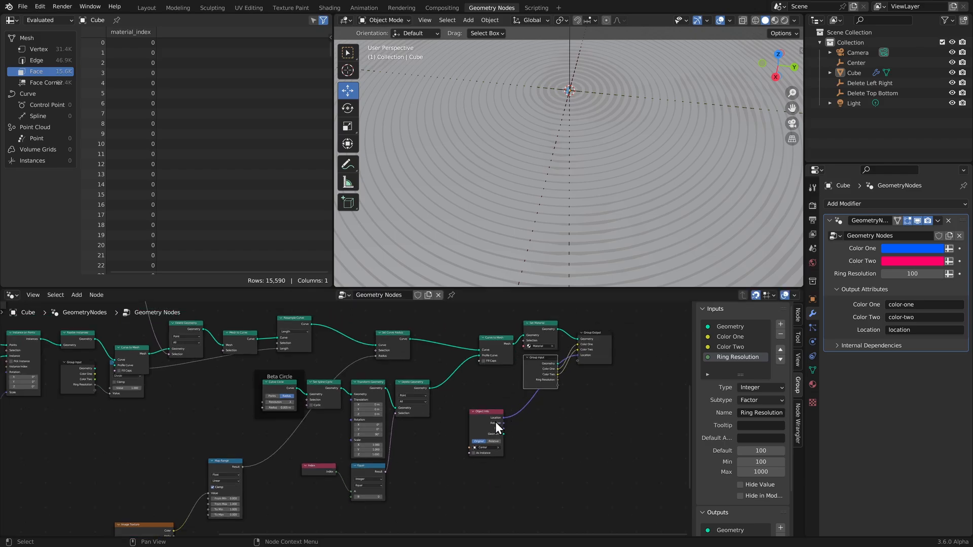
pyautogui.moveTo(492, 420); pyautogui.dragTo(545, 405)
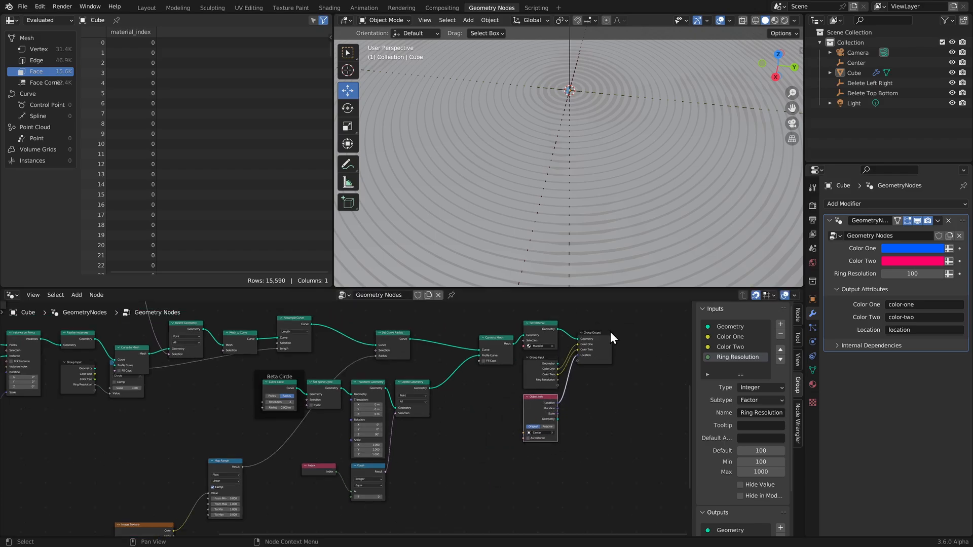
pyautogui.moveTo(601, 338); pyautogui.dragTo(602, 329)
pyautogui.moveTo(492, 348); pyautogui.dragTo(487, 333)
pyautogui.moveTo(623, 330); pyautogui.dragTo(490, 443)
pyautogui.moveTo(489, 330); pyautogui.dragTo(414, 341)
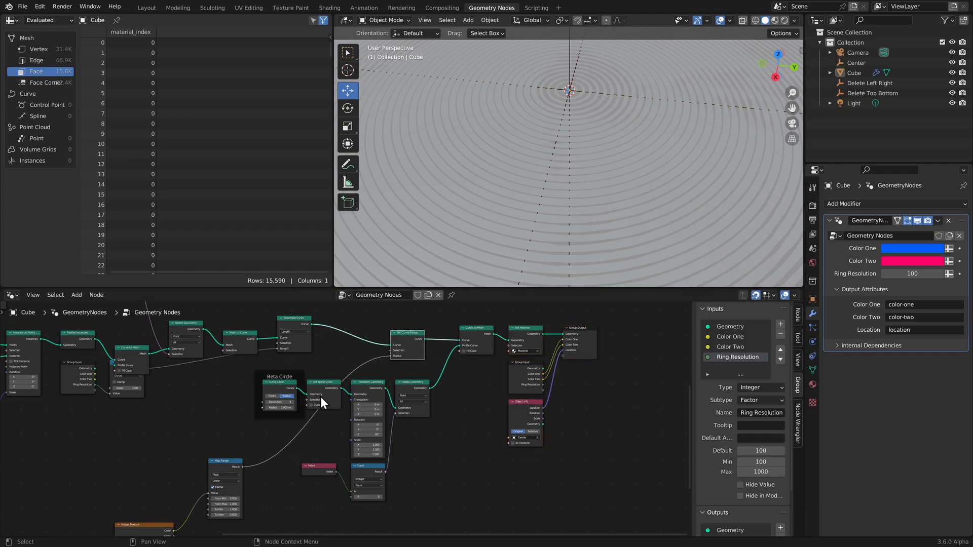
pyautogui.click(221, 469)
pyautogui.moveTo(271, 418); pyautogui.dragTo(316, 401, button='middle')
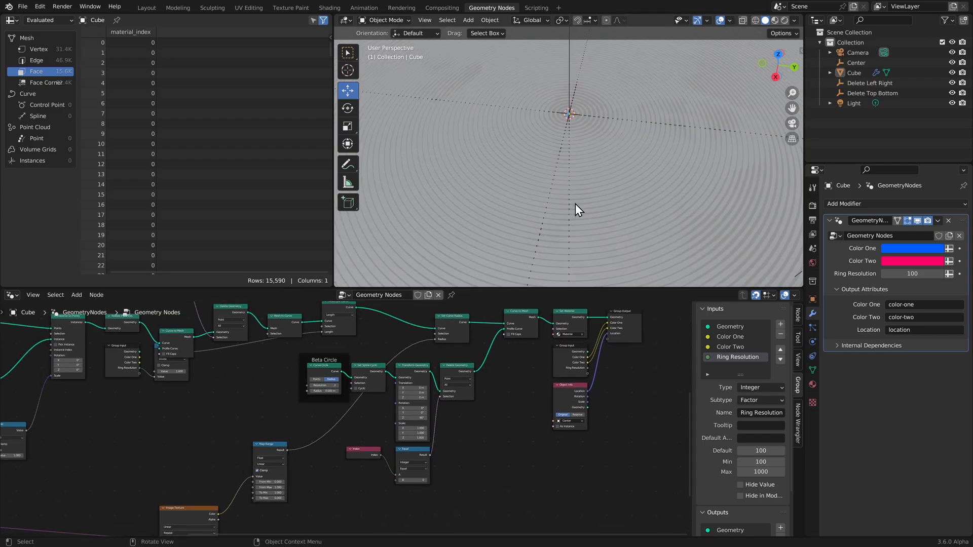
# - Examine the full ring mosaic edge-on in the front view
pyautogui.press('KP_1')
pyautogui.scroll(5, 593, 192)
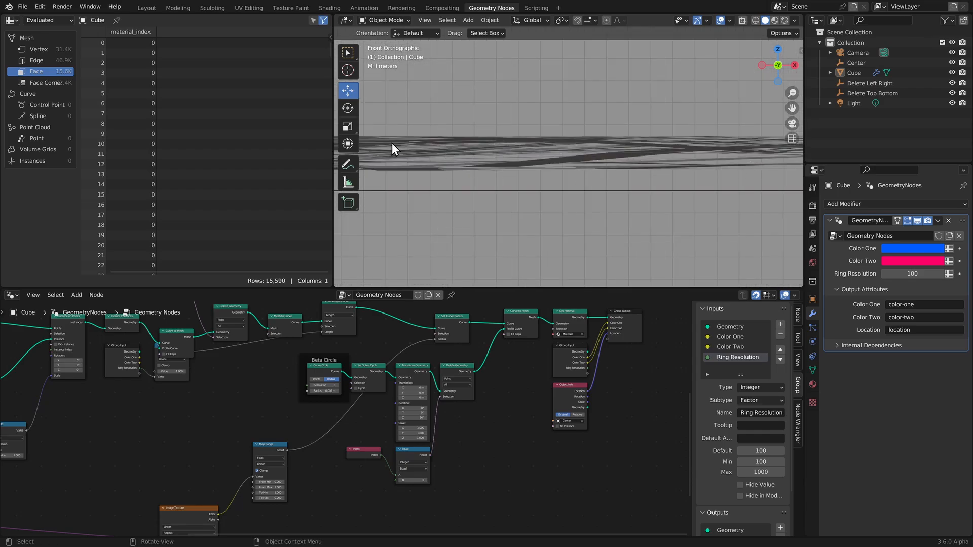
pyautogui.scroll(1, 482, 419)
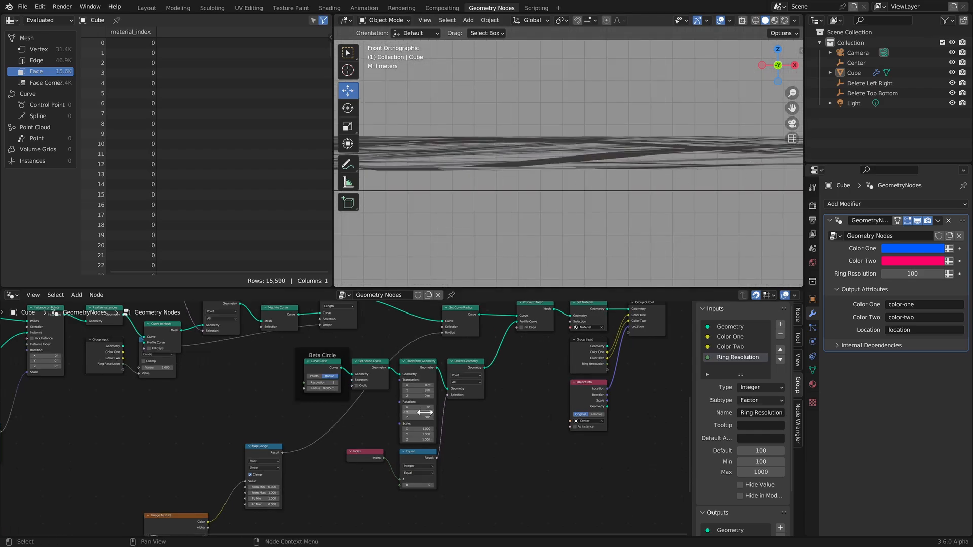
# - Preview the Beta Circle's Curve Circle output with a Viewer node placed below Set Spline Cyclic, and examine the profile in front view
pyautogui.keyDown('ctrl'); pyautogui.keyDown('shift'); pyautogui.click(317, 366); pyautogui.keyUp('shift'); pyautogui.keyUp('ctrl')
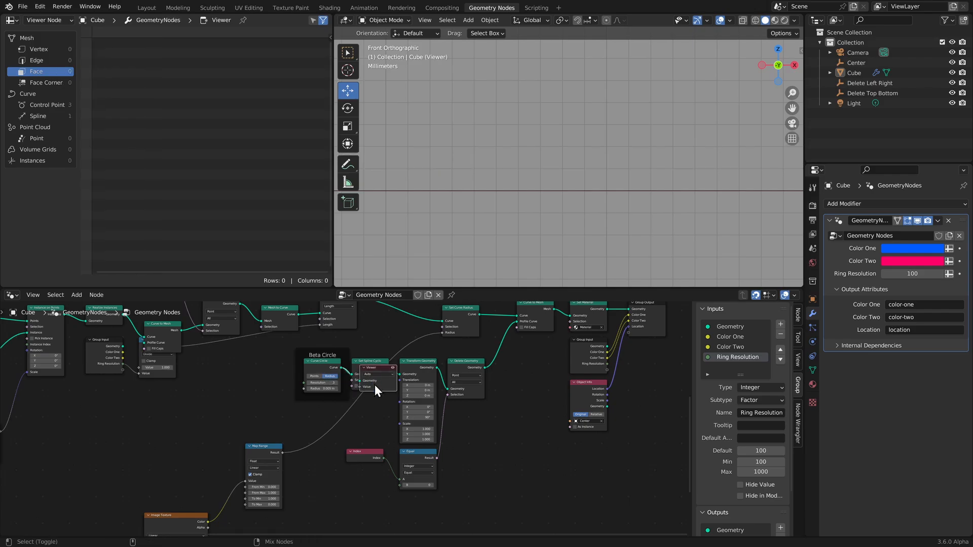
pyautogui.scroll(-7, 542, 223)
pyautogui.keyDown('shift'); pyautogui.moveTo(657, 164); pyautogui.dragTo(593, 180, button='middle'); pyautogui.keyUp('shift')
pyautogui.scroll(7, 589, 184)
pyautogui.keyDown('shift'); pyautogui.moveTo(654, 266); pyautogui.dragTo(615, 165, button='middle'); pyautogui.keyUp('shift')
pyautogui.scroll(6, 606, 165)
pyautogui.keyDown('shift'); pyautogui.moveTo(654, 82); pyautogui.dragTo(602, 189, button='middle'); pyautogui.keyUp('shift')
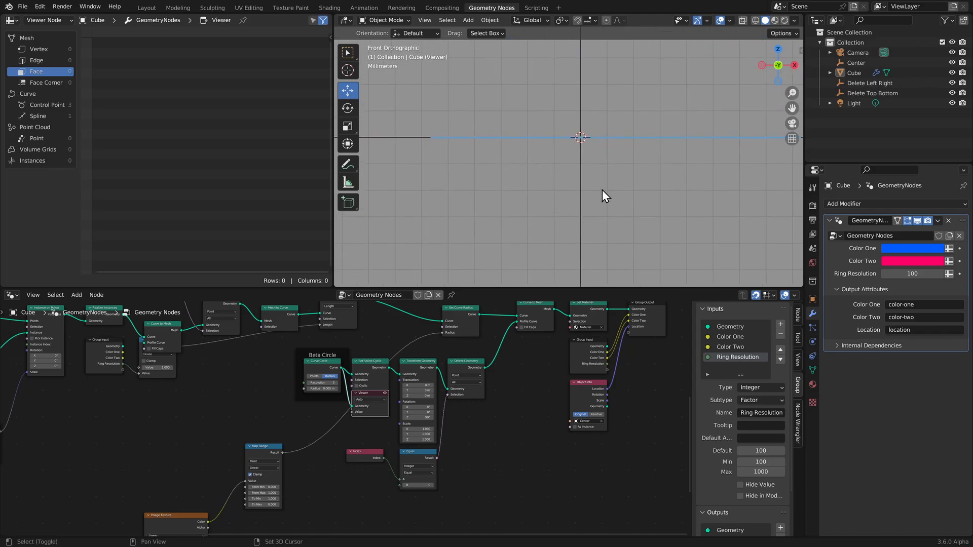
pyautogui.scroll(6, 602, 189)
pyautogui.keyDown('shift'); pyautogui.moveTo(623, 103); pyautogui.dragTo(600, 141, button='middle'); pyautogui.keyUp('shift')
pyautogui.scroll(6, 583, 170)
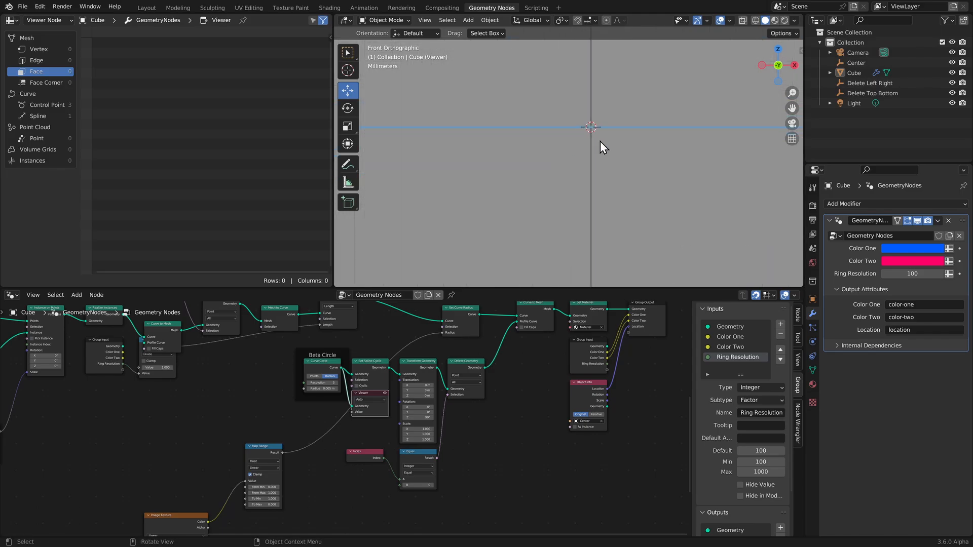
pyautogui.scroll(2, 600, 141)
pyautogui.scroll(-4, 627, 128)
pyautogui.scroll(-6, 627, 136)
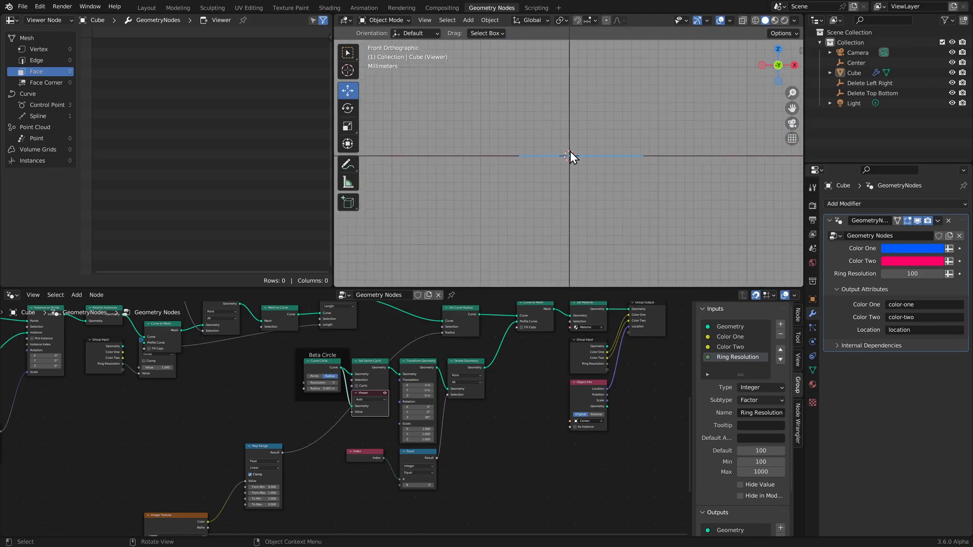
pyautogui.moveTo(544, 157); pyautogui.dragTo(595, 158, button='right')
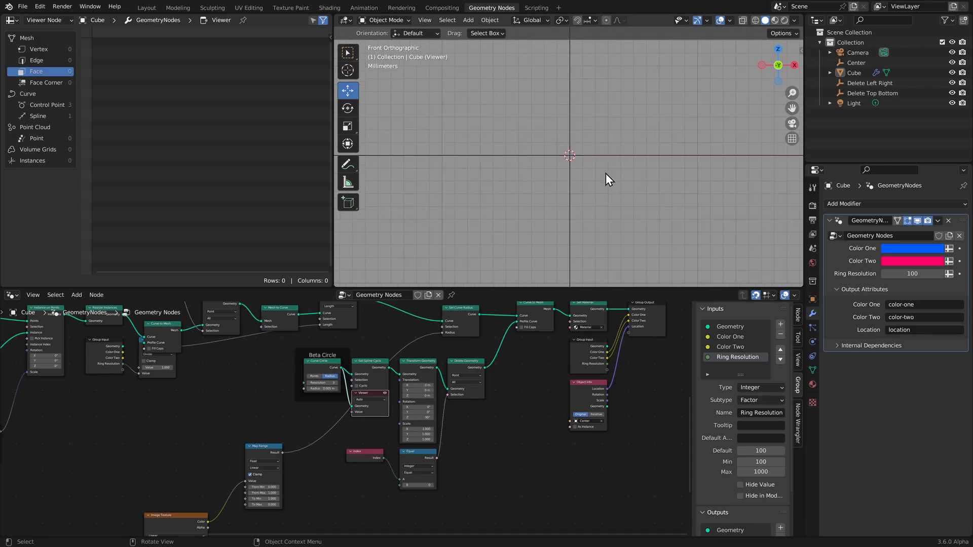
pyautogui.scroll(3, 607, 173)
pyautogui.moveTo(381, 415); pyautogui.dragTo(381, 425)
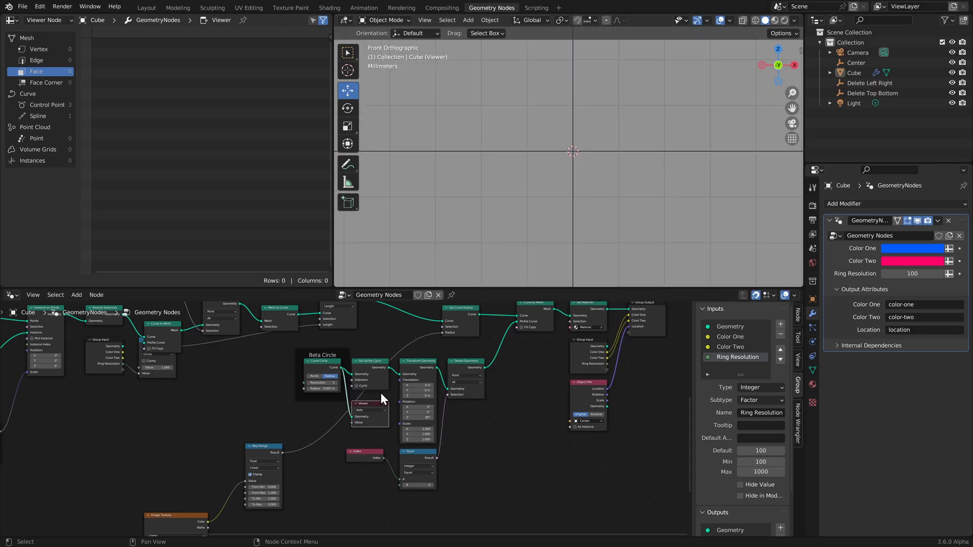
# - Preview the Delete Geometry output with the Viewer node and examine the remaining profile line in top view
pyautogui.scroll(2, 371, 369)
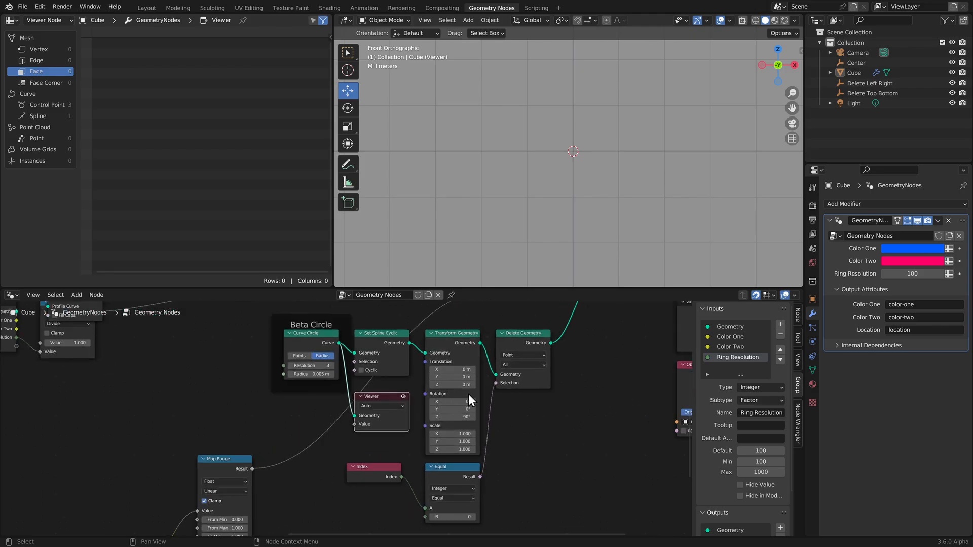
pyautogui.keyDown('ctrl'); pyautogui.keyDown('shift'); pyautogui.click(521, 347); pyautogui.keyUp('shift'); pyautogui.keyUp('ctrl')
pyautogui.moveTo(587, 143); pyautogui.dragTo(545, 182, button='middle')
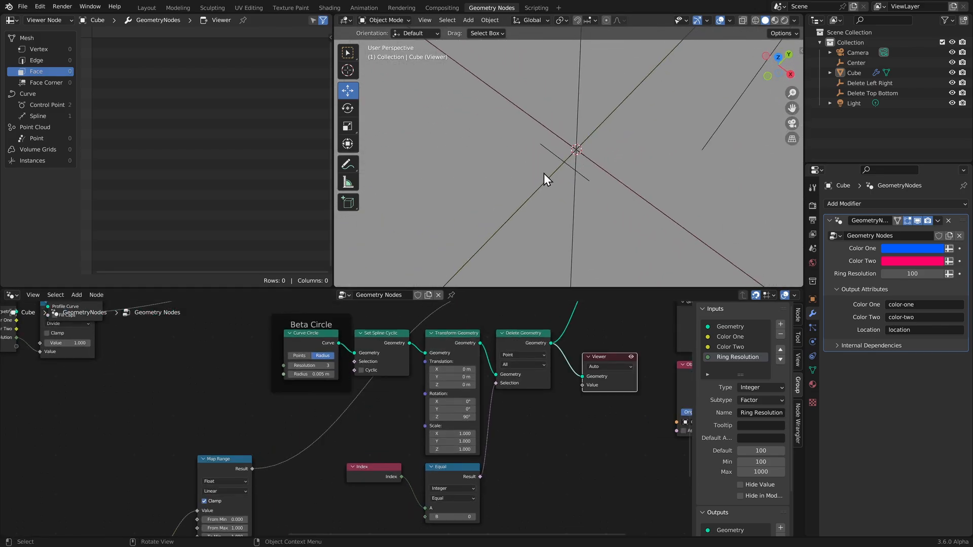
pyautogui.press('KP_7')
pyautogui.scroll(6, 586, 175)
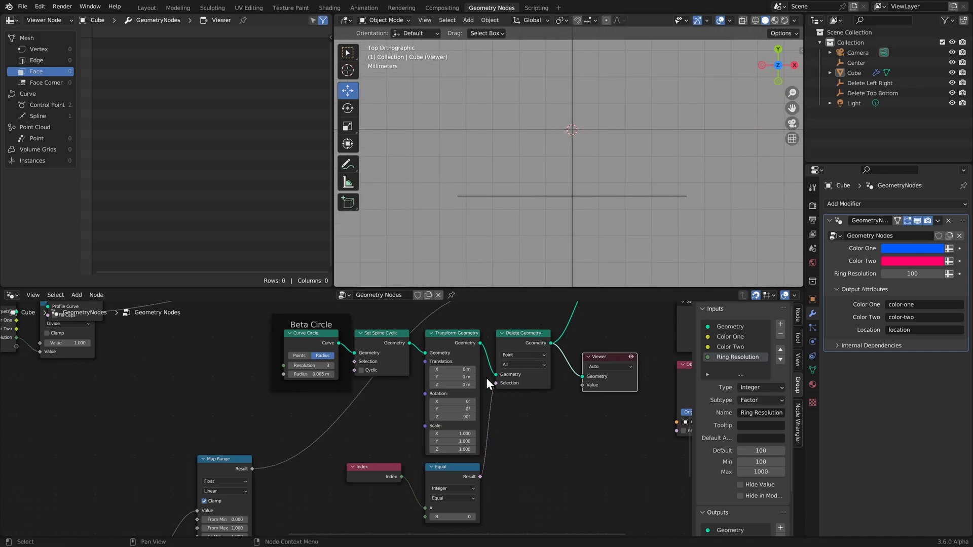
# - Set the X scale of the Beta Circle branch's Transform Geometry node to 0 and check the profile in perspective
pyautogui.doubleClick(453, 434)
pyautogui.write('0')
pyautogui.press('Return')
pyautogui.scroll(-3, 576, 157)
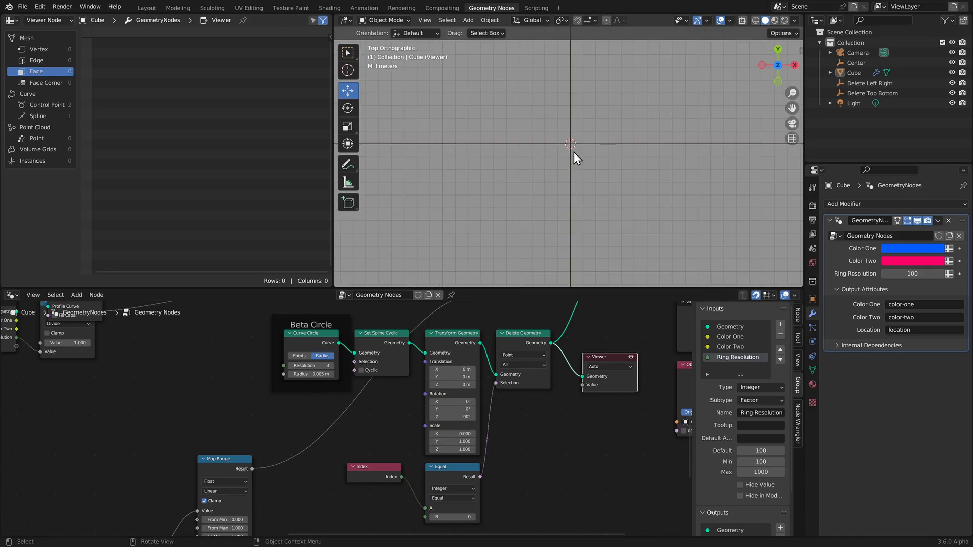
pyautogui.moveTo(564, 172); pyautogui.dragTo(528, 129, button='middle')
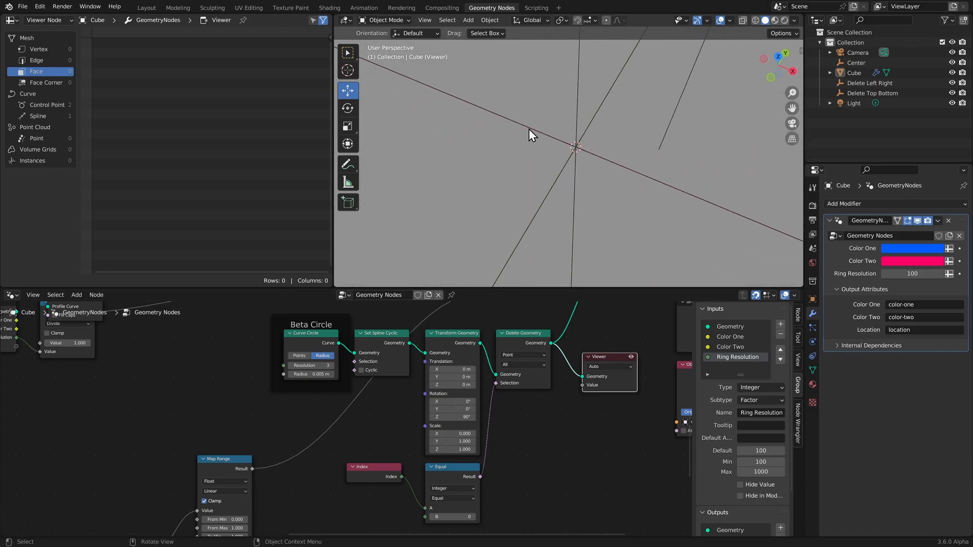
# - Deactivate the Viewer node and inspect the full ring mosaic from the front and in perspective
pyautogui.click(632, 357)
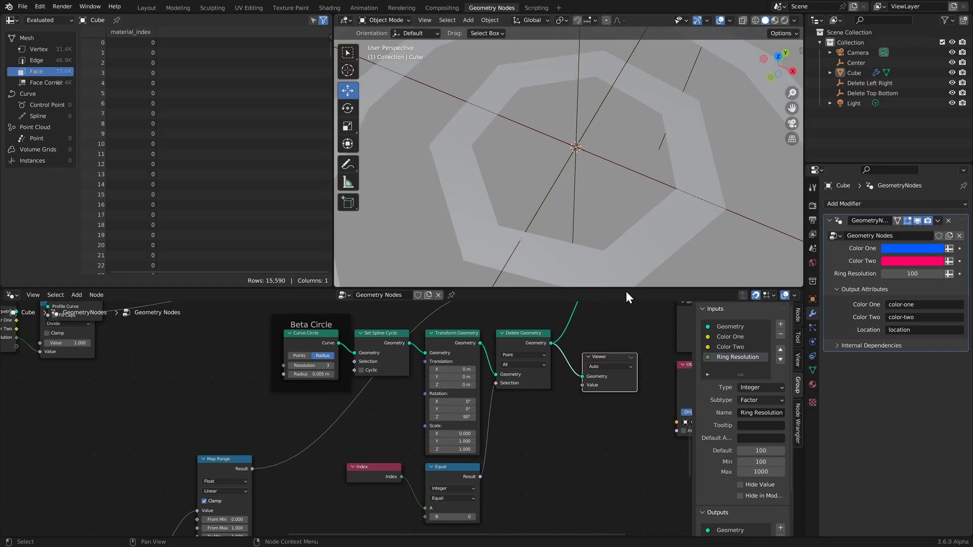
pyautogui.scroll(-5, 613, 162)
pyautogui.press('KP_1')
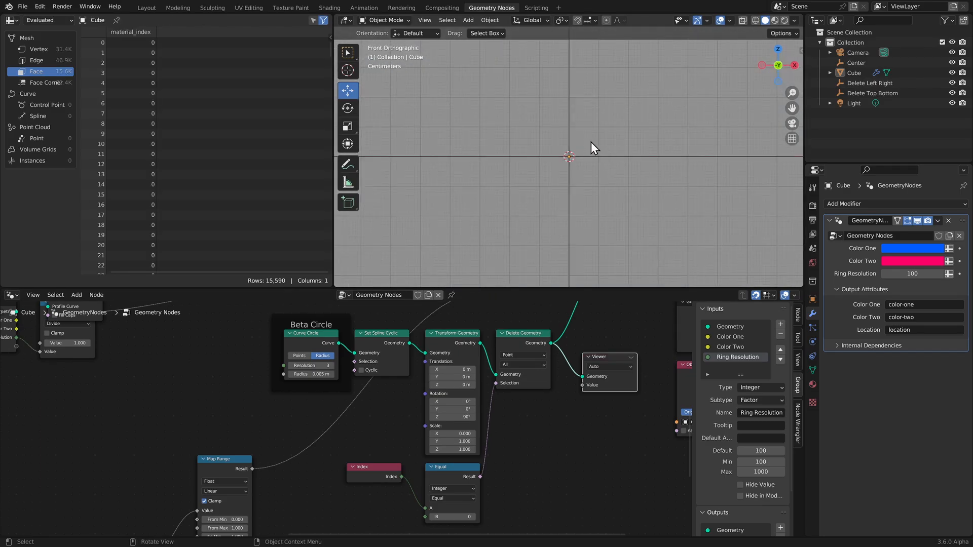
pyautogui.scroll(3, 588, 146)
pyautogui.moveTo(430, 137); pyautogui.dragTo(608, 163, button='middle')
pyautogui.scroll(-2, 608, 163)
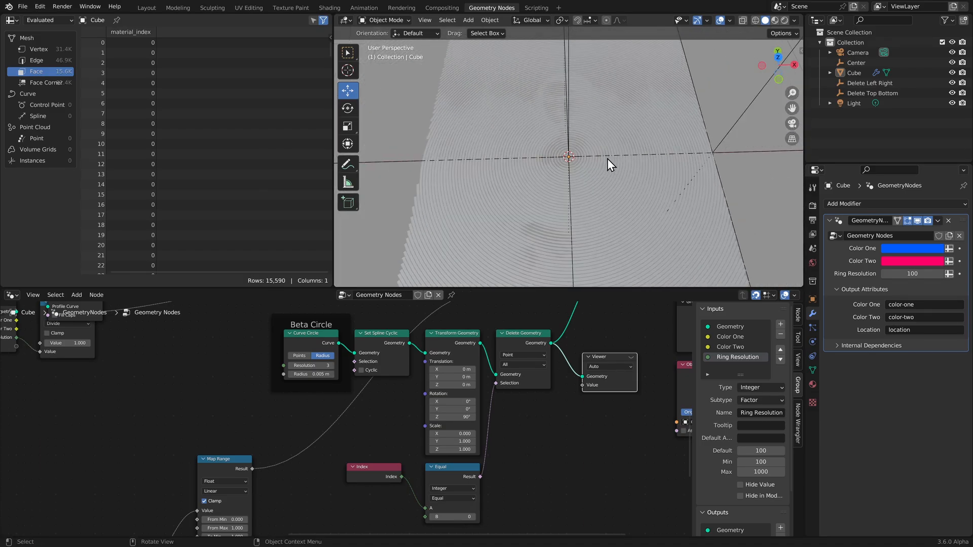
# - Switch the viewport to rendered shading and view the coloured mosaic from a slightly different angle
pyautogui.click(775, 21)
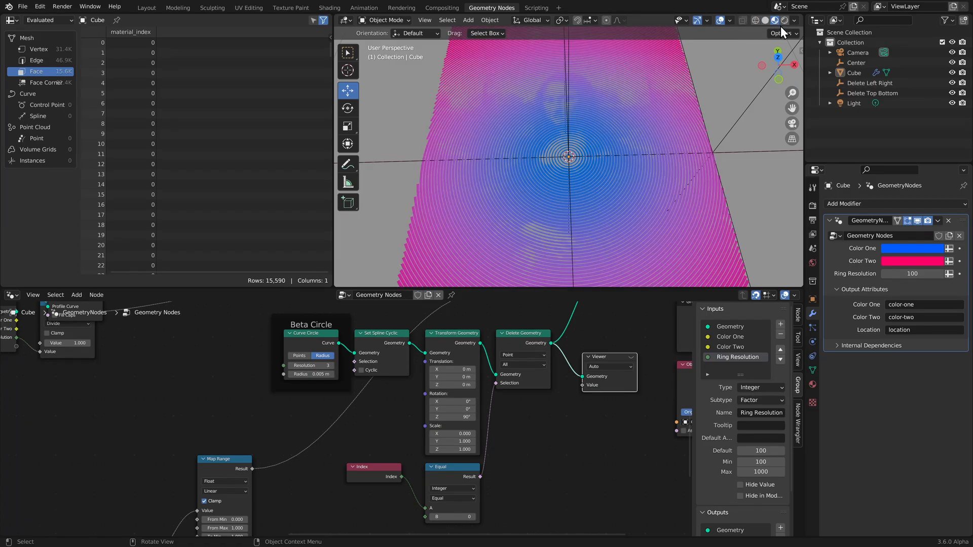
pyautogui.click(785, 20)
pyautogui.moveTo(661, 105)
pyautogui.mouseDown(button='middle')
pyautogui.moveTo(661, 179)
pyautogui.moveTo(654, 96)
pyautogui.mouseUp(button='middle')
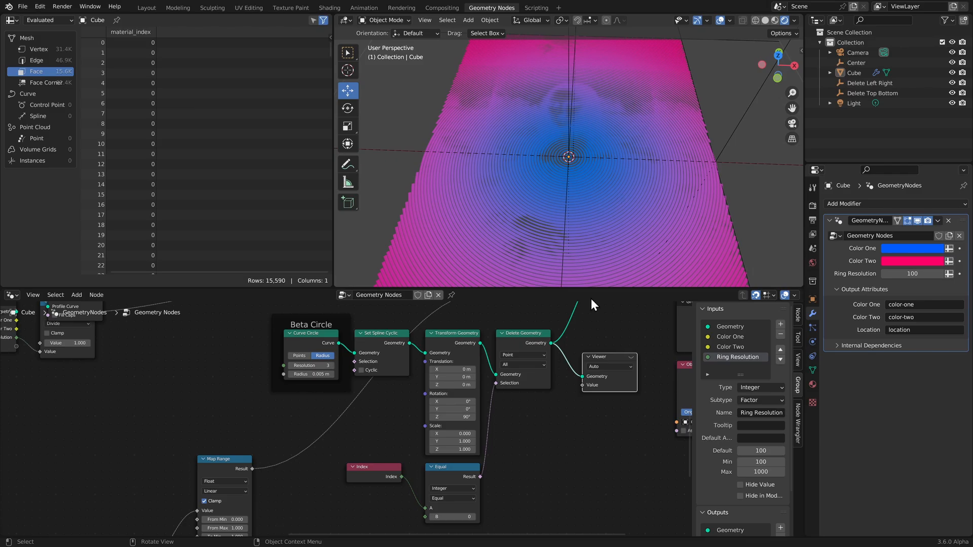
# - Set the resolution of the Alpha Circle's Curve Circle node to 50
pyautogui.scroll(-5, 539, 462)
pyautogui.moveTo(515, 441); pyautogui.dragTo(461, 441, button='middle')
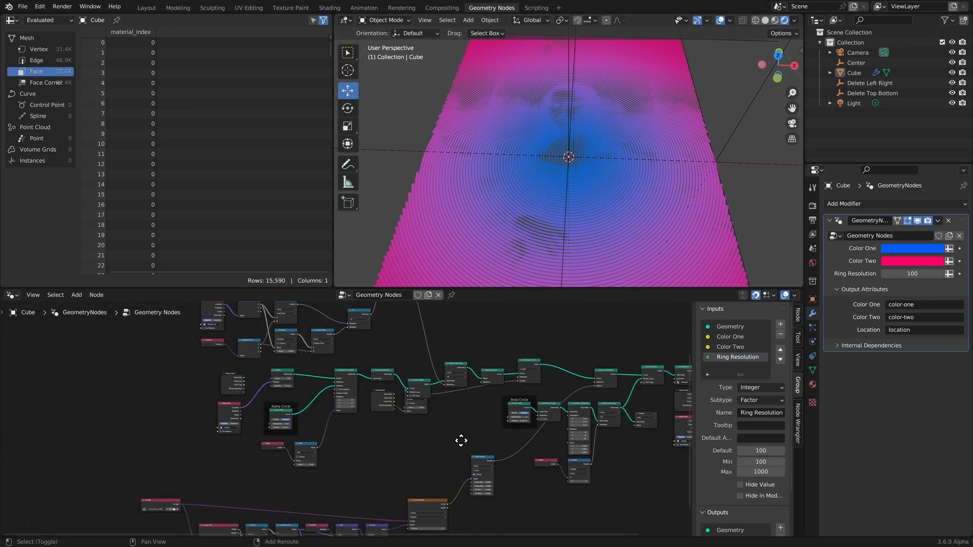
pyautogui.scroll(5, 348, 436)
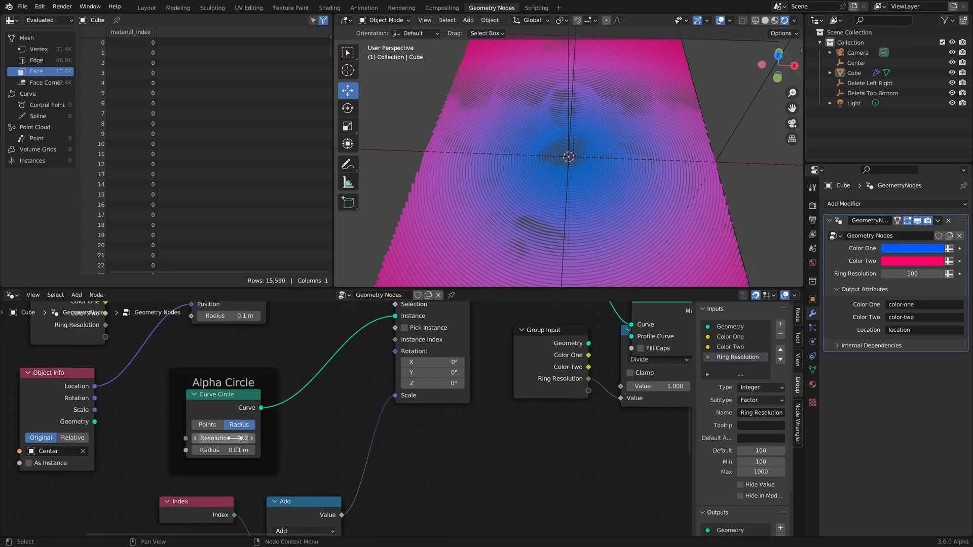
pyautogui.click(235, 438)
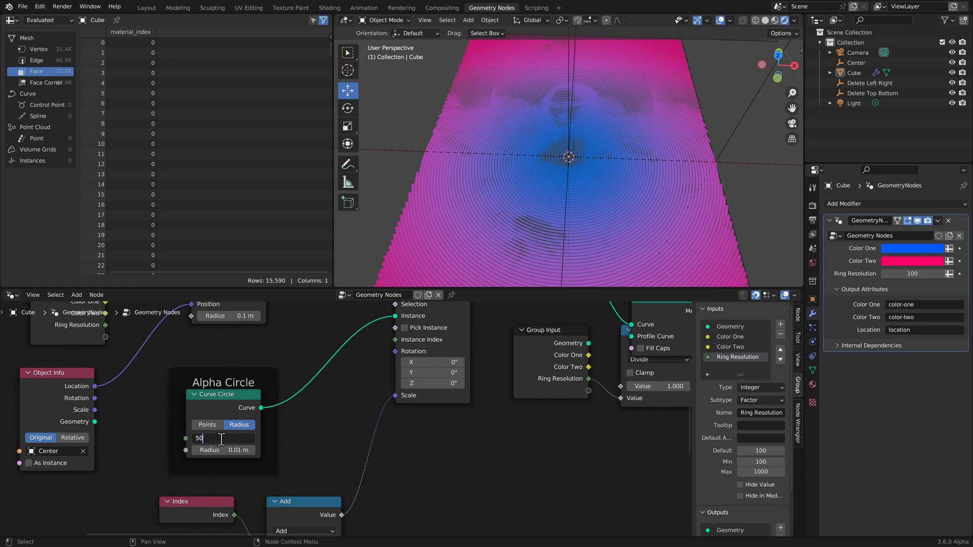
pyautogui.press('Return')
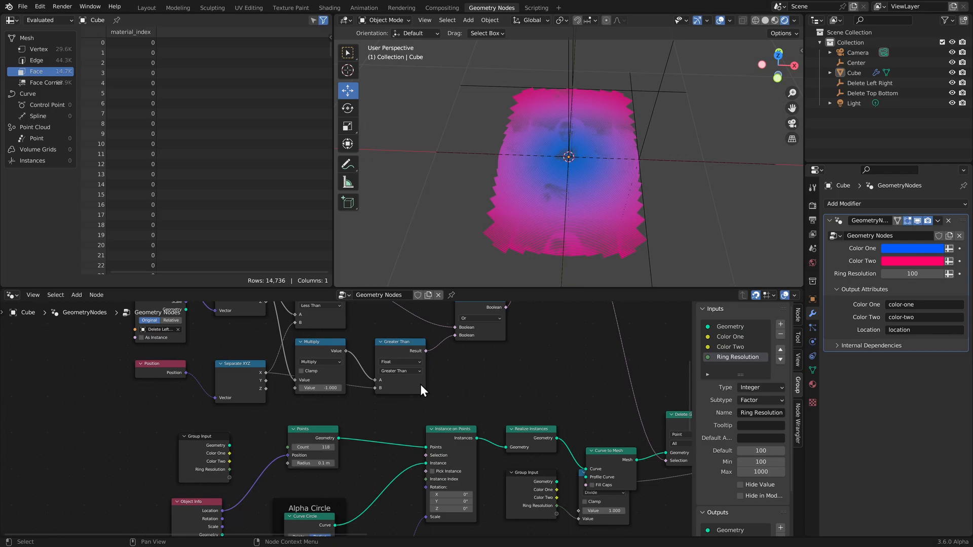
# - Set the Count of the Points node feeding Instance on Points to 5
pyautogui.moveTo(420, 384); pyautogui.dragTo(432, 314, button='middle')
pyautogui.scroll(7, 346, 388)
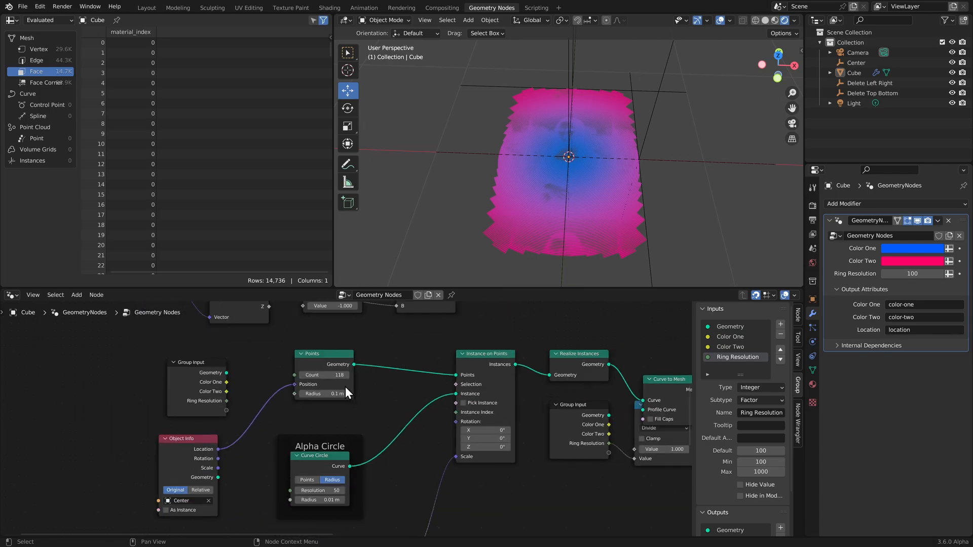
pyautogui.click(326, 353)
pyautogui.write('5')
pyautogui.press('Return')
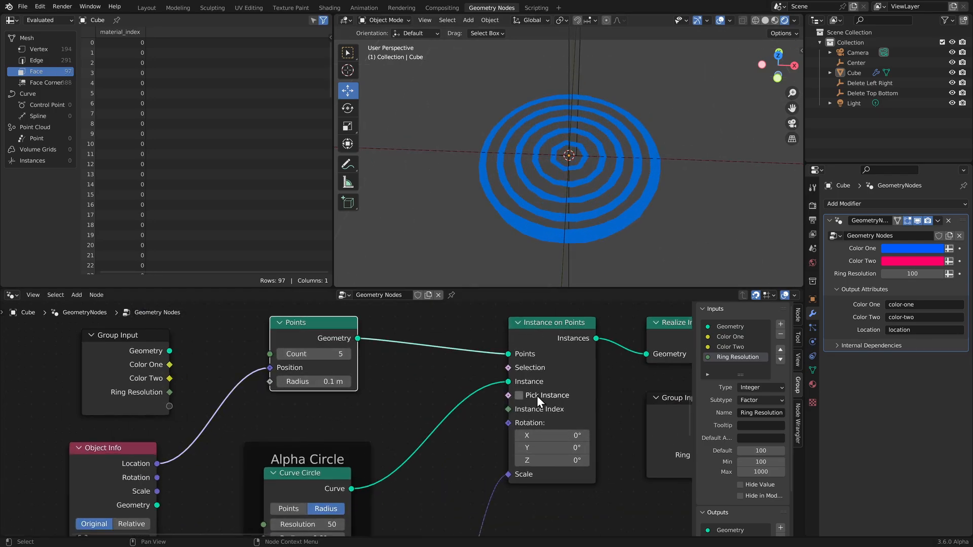
# - Mute both Delete Geometry nodes, Transform Geometry, Resample Curve and Set Curve Radius, and show the viewport in solid shading
pyautogui.scroll(-4, 537, 396)
pyautogui.moveTo(579, 414); pyautogui.dragTo(360, 402, button='middle')
pyautogui.scroll(3, 403, 398)
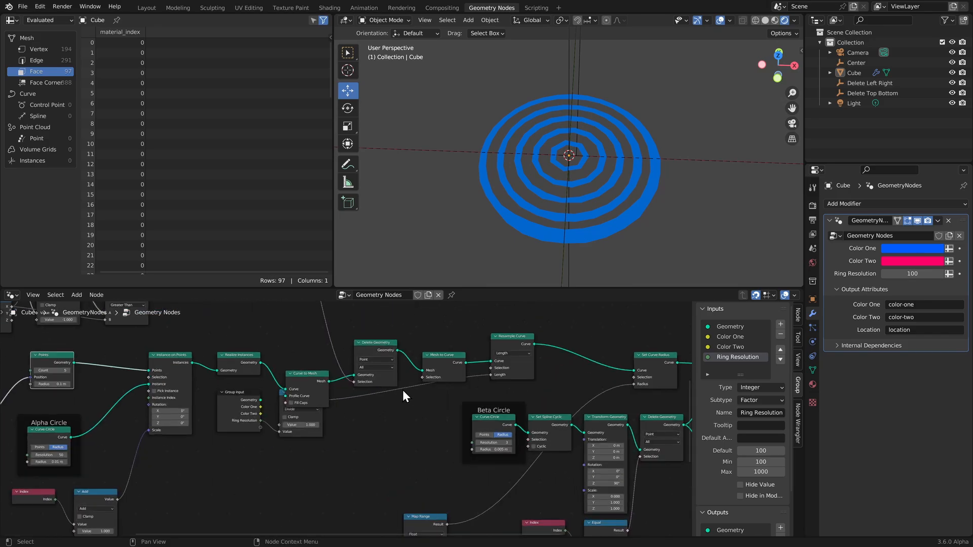
pyautogui.click(376, 350)
pyautogui.moveTo(631, 429); pyautogui.dragTo(550, 411, button='middle')
pyautogui.keyDown('shift'); pyautogui.click(579, 406); pyautogui.keyUp('shift')
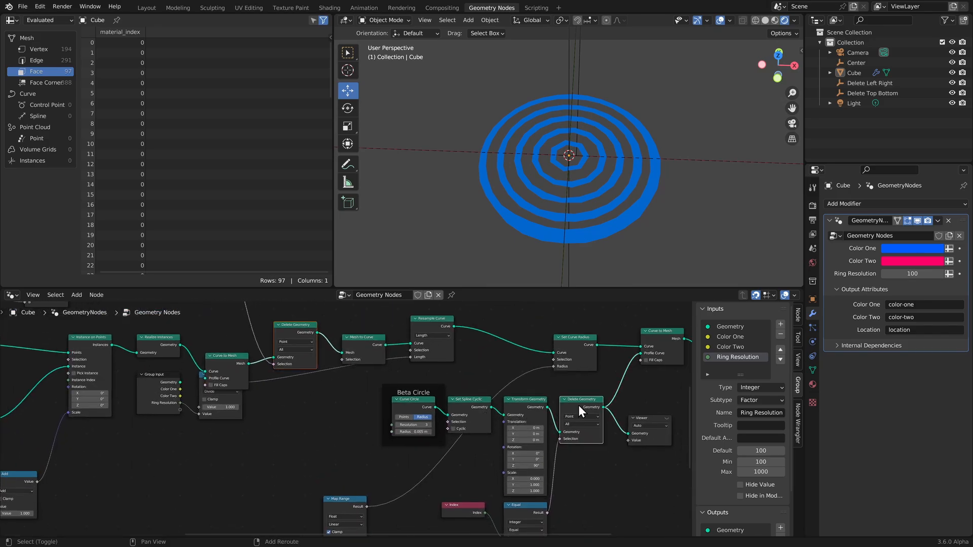
pyautogui.keyDown('shift'); pyautogui.click(519, 408); pyautogui.keyUp('shift')
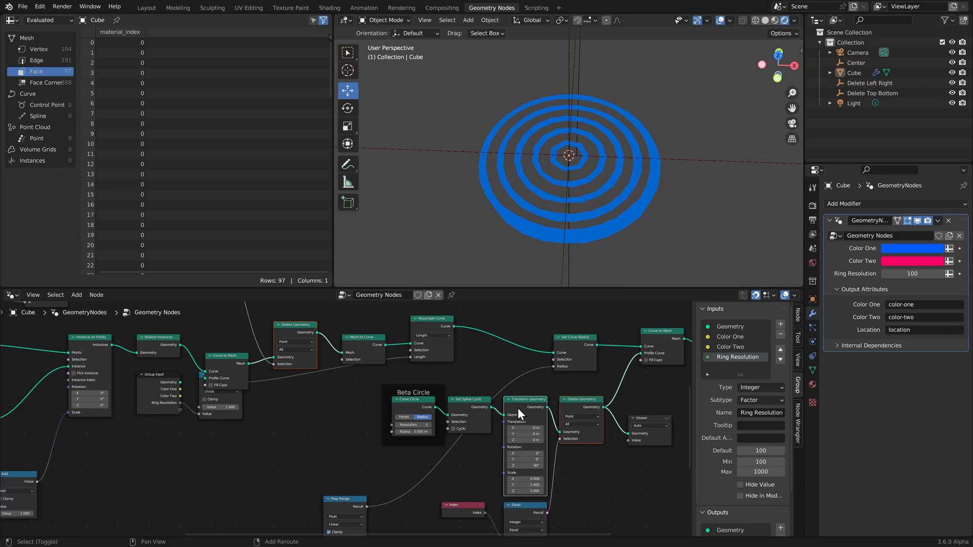
pyautogui.keyDown('shift'); pyautogui.click(422, 328); pyautogui.keyUp('shift')
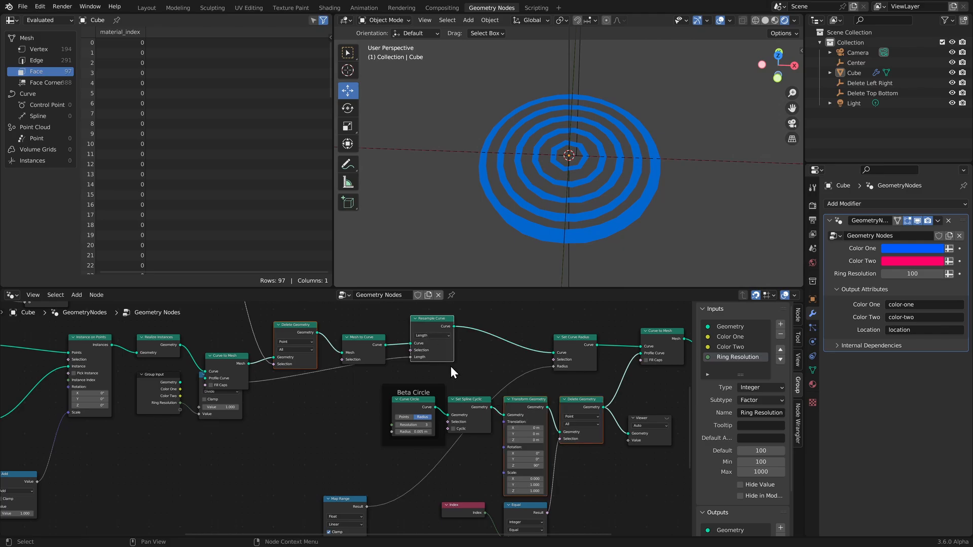
pyautogui.keyDown('shift'); pyautogui.click(575, 347); pyautogui.keyUp('shift')
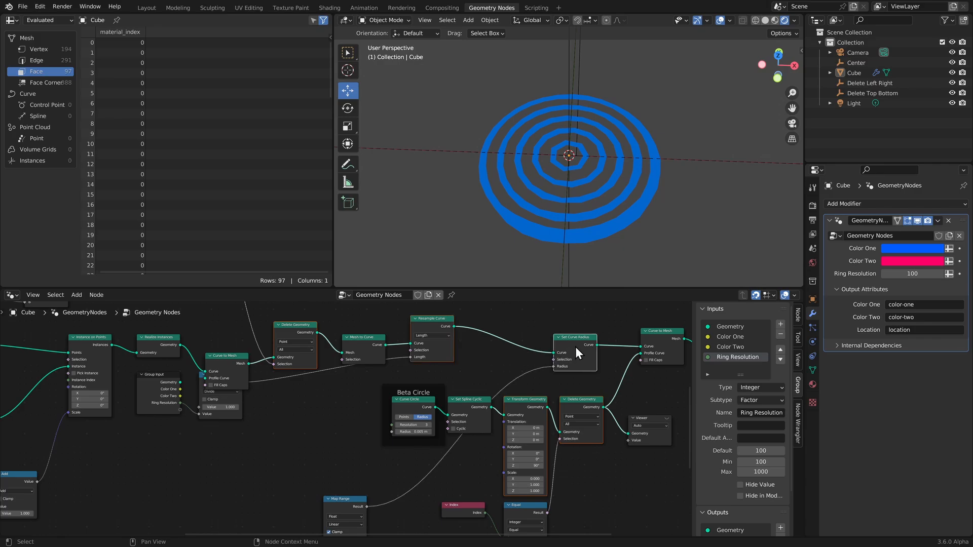
pyautogui.press('m')
pyautogui.press('z')
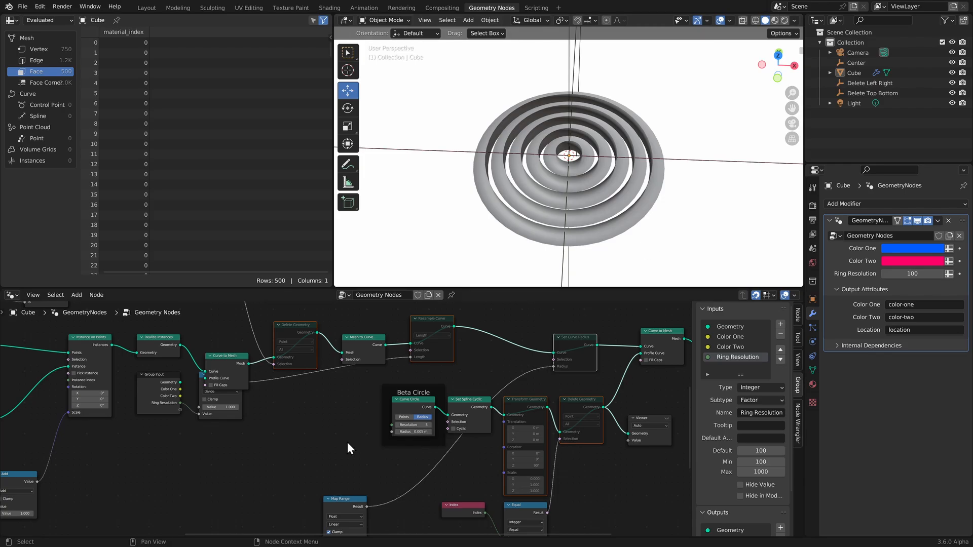
# - Enable Cyclic on the Beta Circle's Set Spline Cyclic node and move the ring-resolution Group Input and Divide nodes below Curve to Mesh
pyautogui.scroll(3, 348, 446)
pyautogui.click(517, 435)
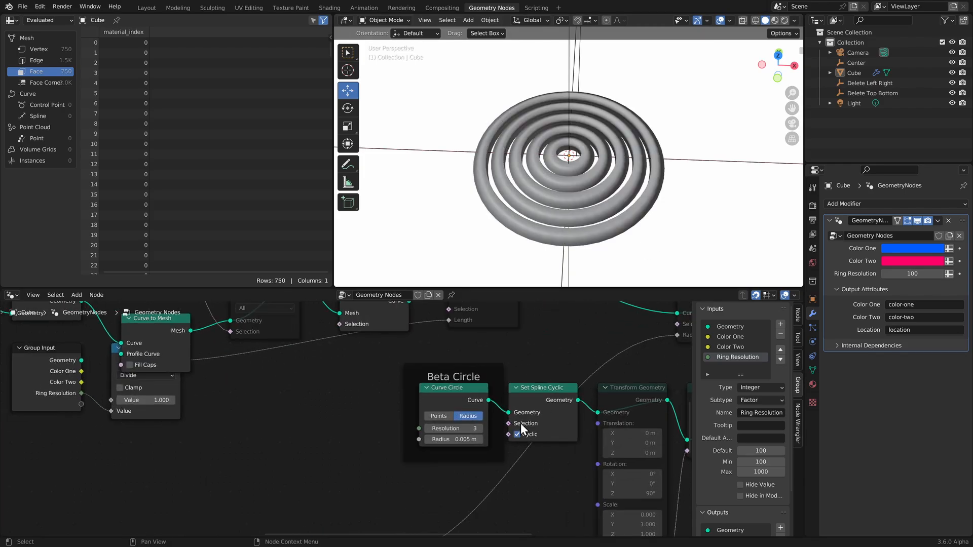
pyautogui.moveTo(206, 377); pyautogui.dragTo(400, 403, button='middle')
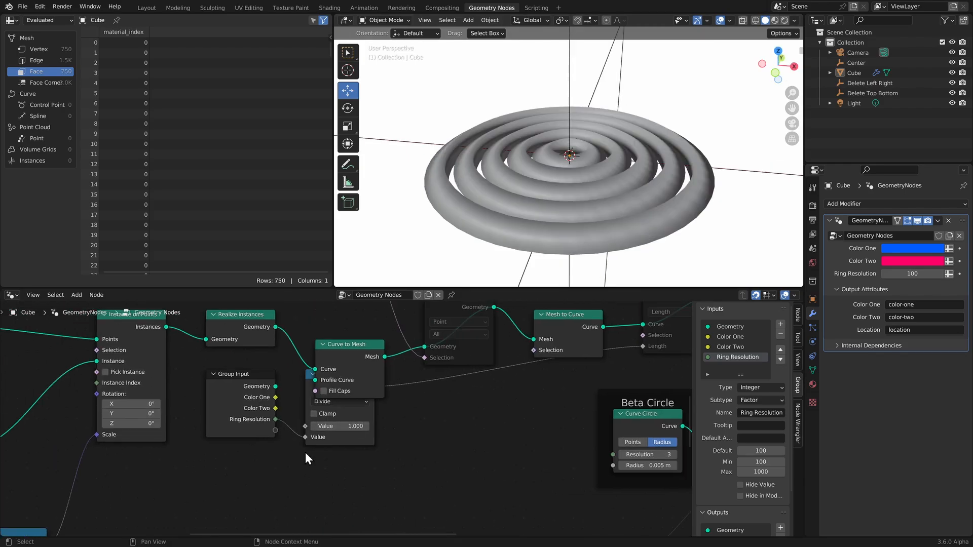
pyautogui.moveTo(259, 469); pyautogui.dragTo(332, 420)
pyautogui.press('g')
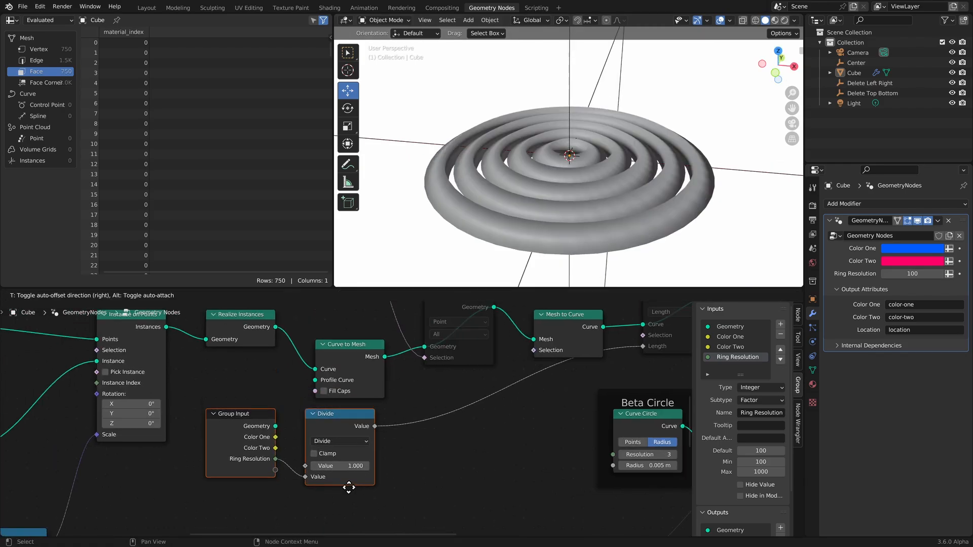
pyautogui.click(359, 507)
# - Set the resolution of the Beta Circle's Curve Circle node to 32 and view the rings from another angle
pyautogui.scroll(-3, 333, 424)
pyautogui.moveTo(660, 482); pyautogui.dragTo(428, 439, button='middle')
pyautogui.scroll(3, 431, 436)
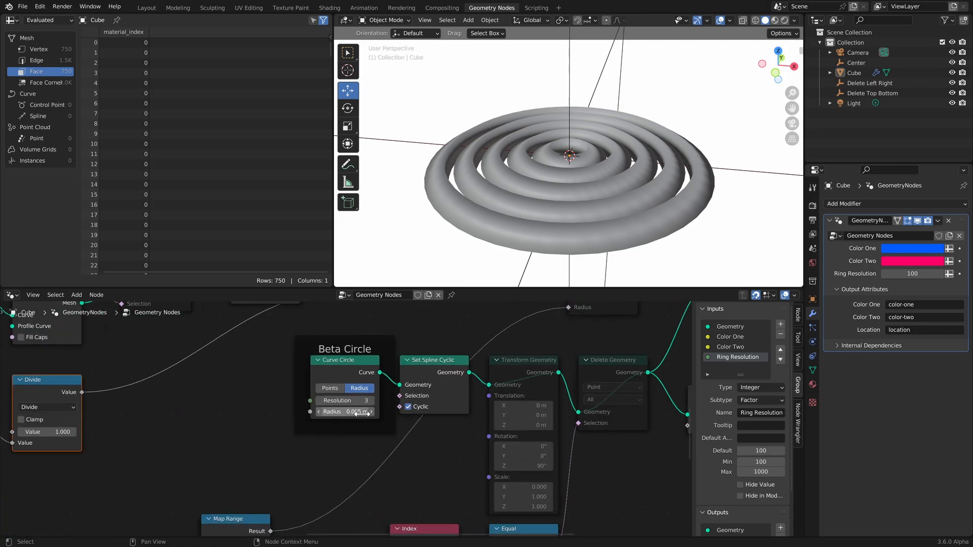
pyautogui.press('Return')
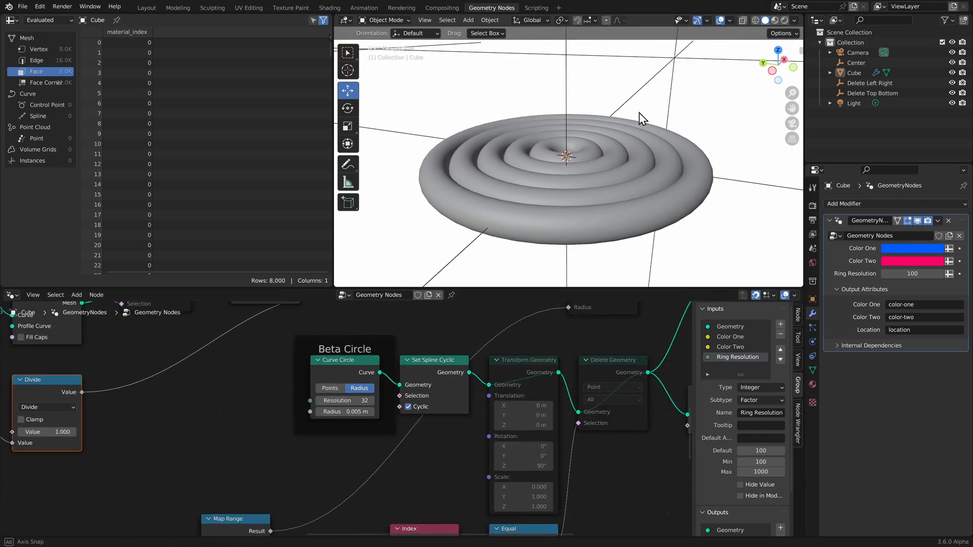
pyautogui.moveTo(640, 112); pyautogui.dragTo(543, 144, button='middle')
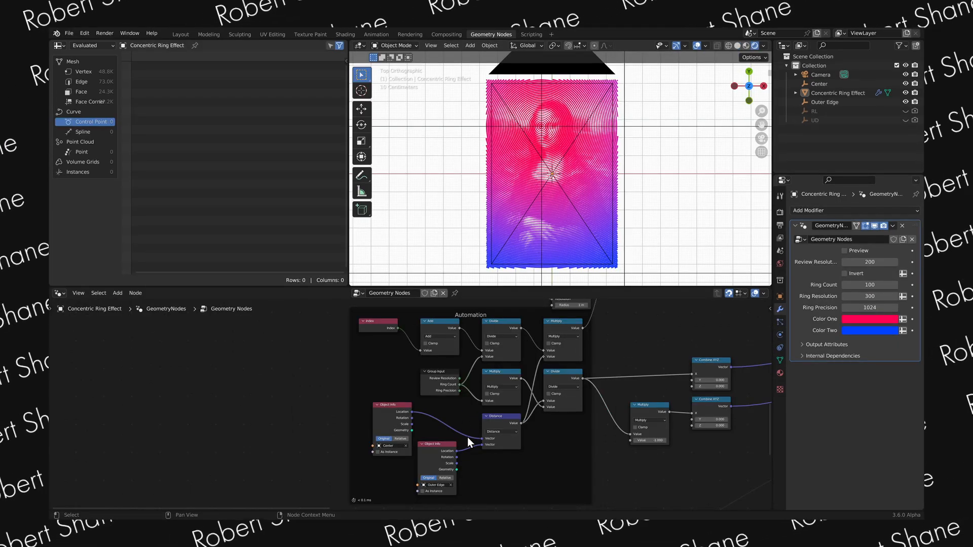
# - Examine the Automation frame of the Concentric Ring Effect, including its Center and Outer Edge Object Info nodes and the Distance node
pyautogui.moveTo(633, 323); pyautogui.dragTo(581, 388, button='middle')
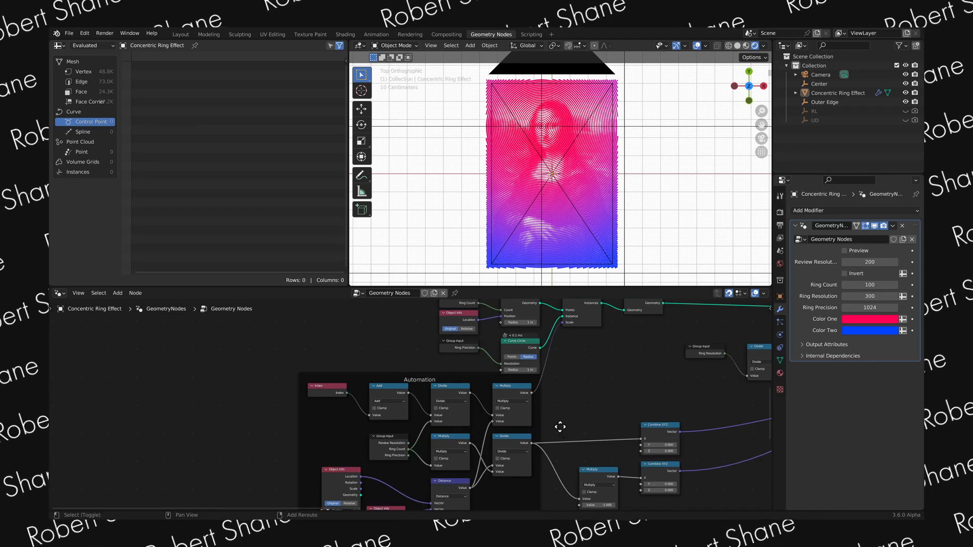
pyautogui.moveTo(560, 427)
pyautogui.mouseDown(button='middle')
pyautogui.moveTo(611, 340)
pyautogui.moveTo(571, 423)
pyautogui.mouseUp(button='middle')
pyautogui.scroll(7, 444, 420)
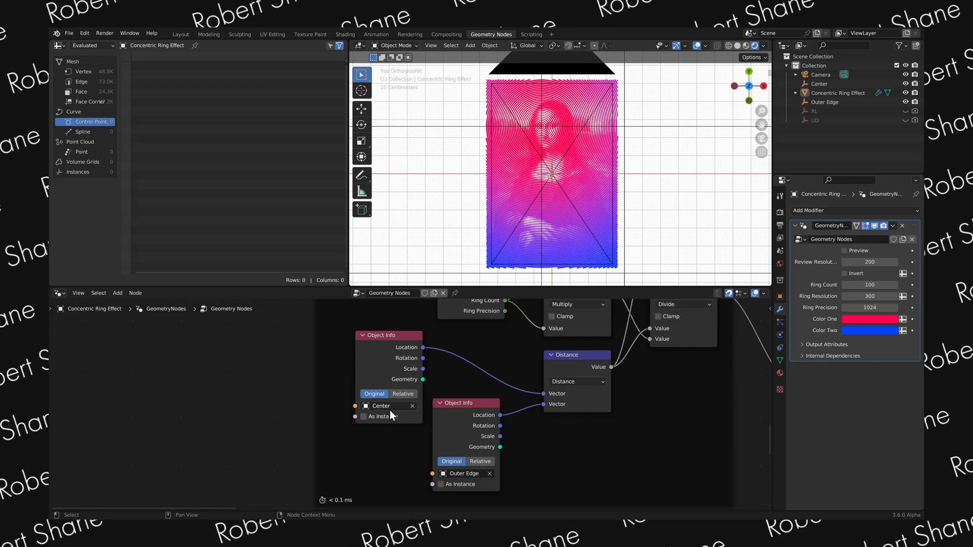
pyautogui.scroll(-2, 523, 415)
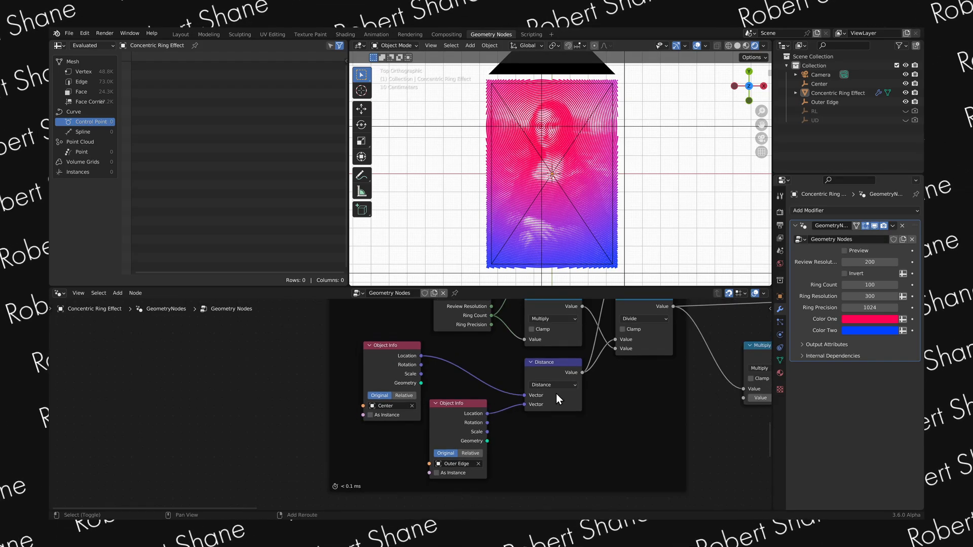
pyautogui.moveTo(561, 363); pyautogui.dragTo(515, 441, button='middle')
pyautogui.scroll(-2, 515, 441)
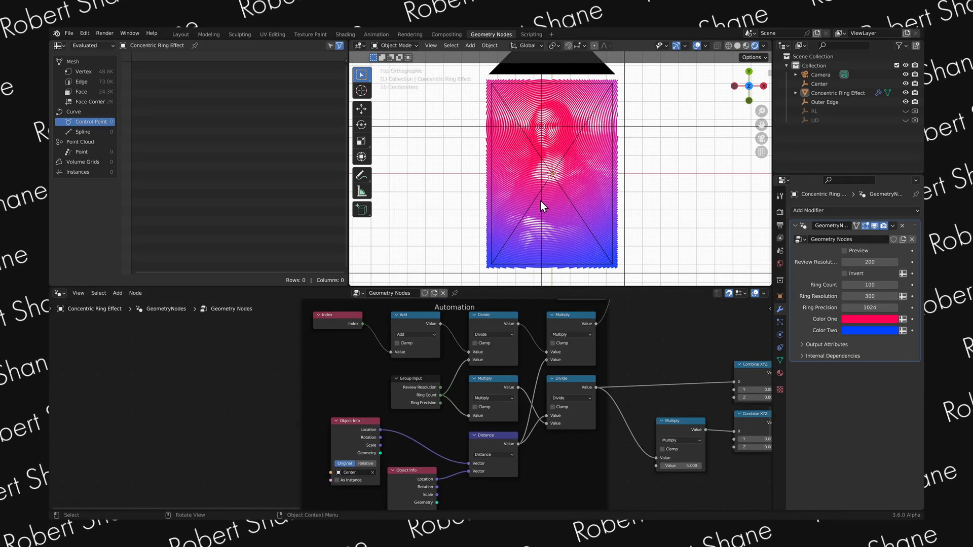
# - Move the Outer Edge empty outward from the picture's lower corner to test its effect on the rings
pyautogui.click(642, 274)
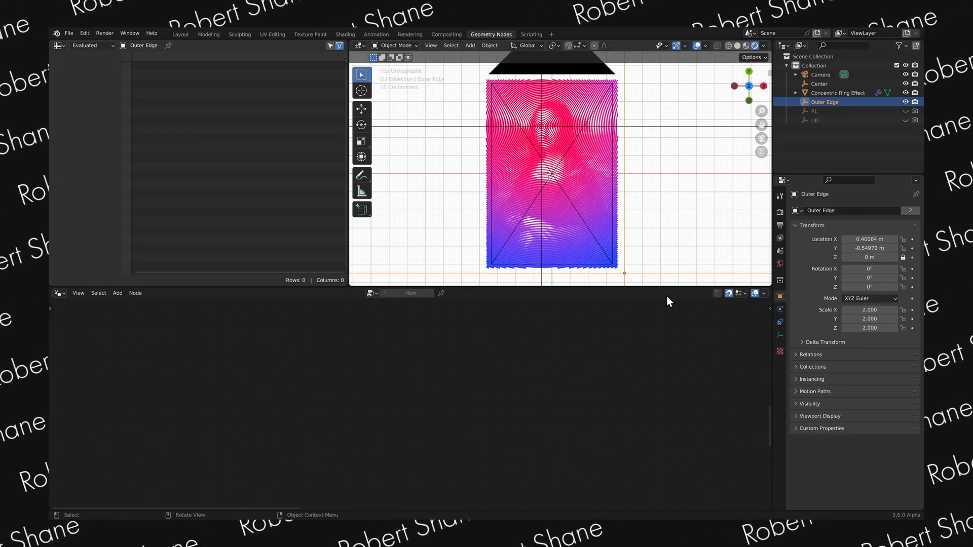
pyautogui.press('g')
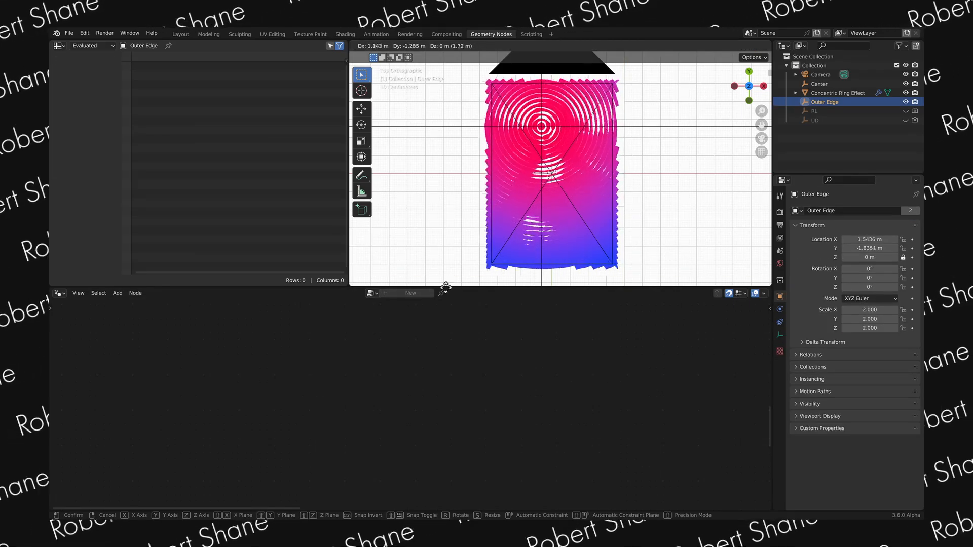
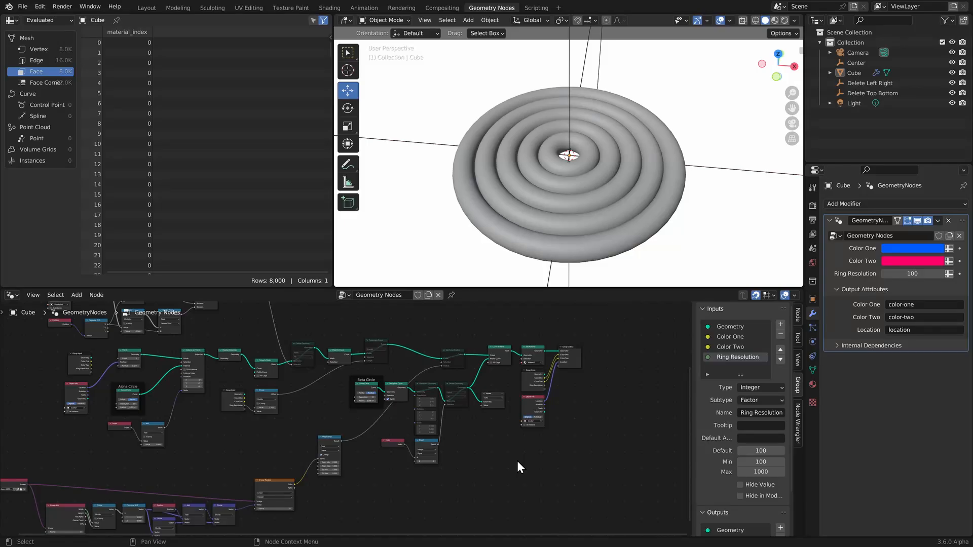
# - Add an empty at the world origin and rename it Outer Ede
pyautogui.scroll(4, 517, 460)
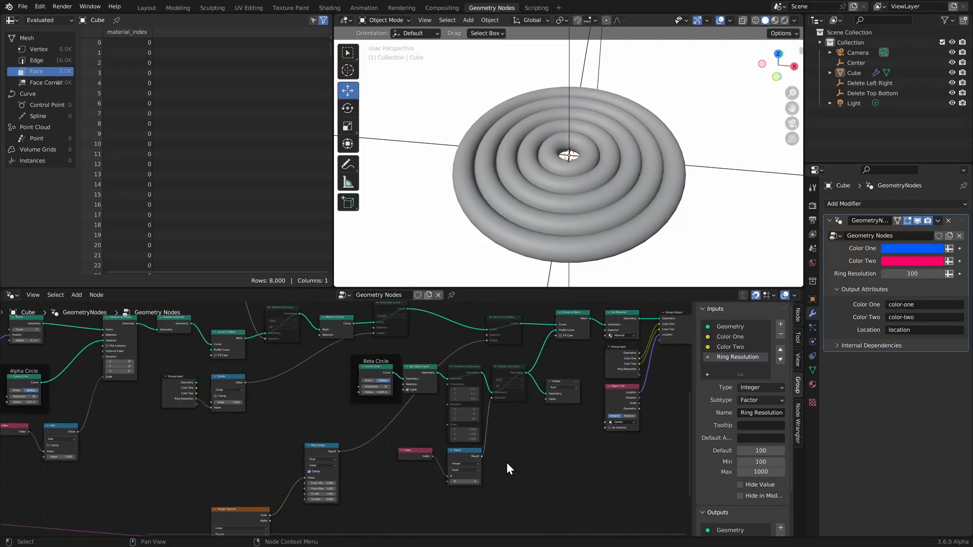
pyautogui.click(468, 20)
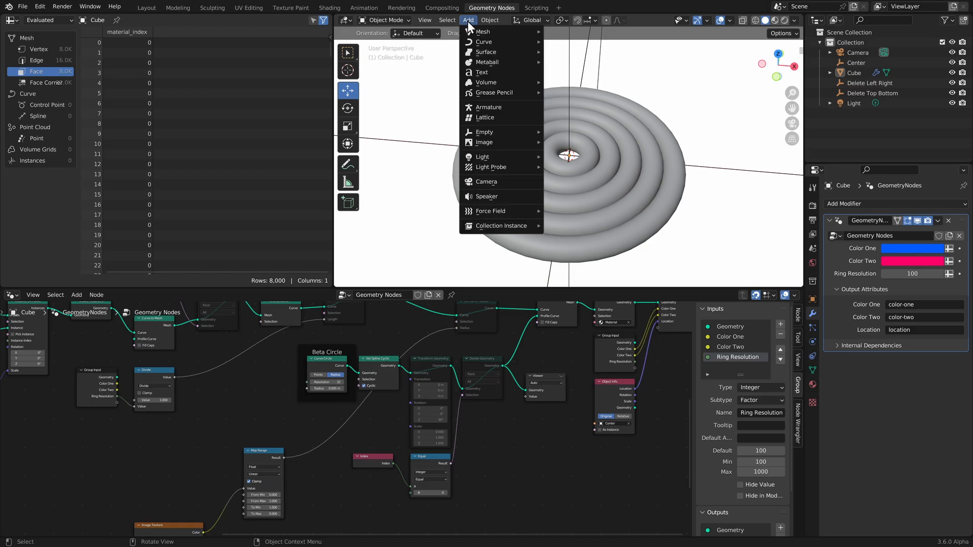
pyautogui.moveTo(494, 131)
pyautogui.click(564, 132)
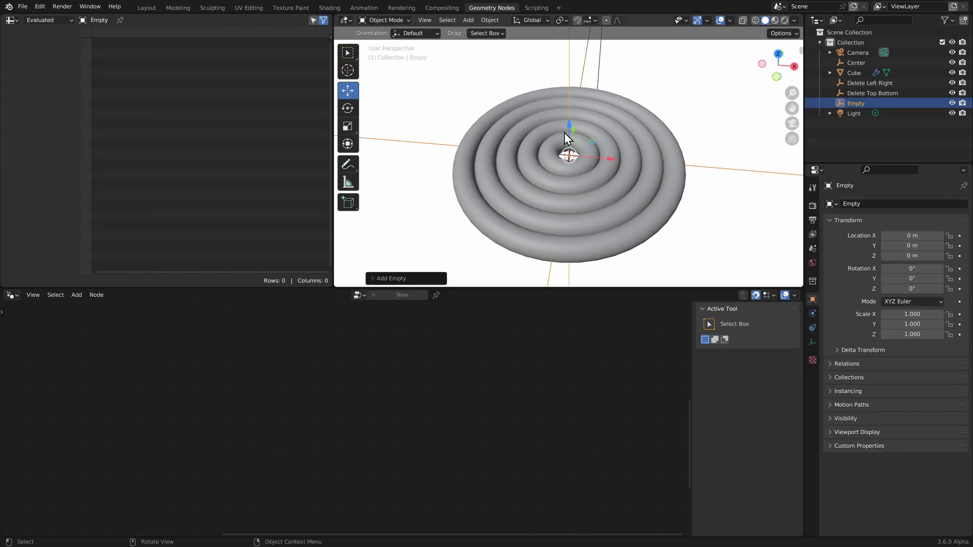
pyautogui.press('F2')
pyautogui.write('outer Ede')
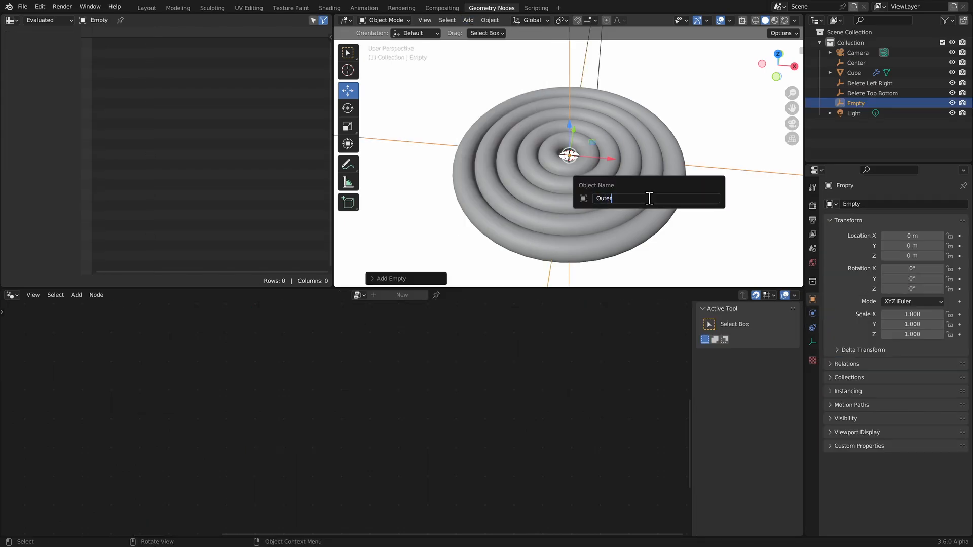
pyautogui.press('Return')
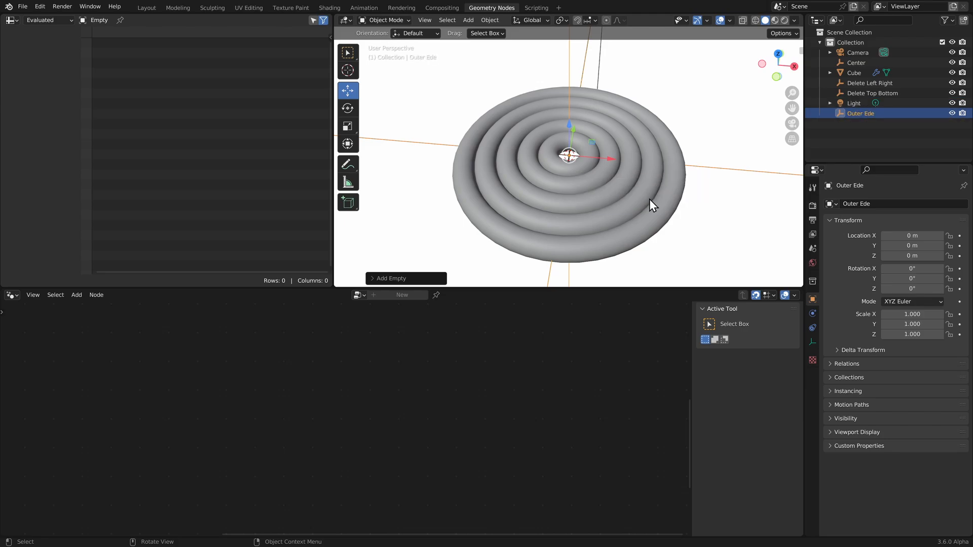
# - Add an Object Info node for the Outer Ede empty to the Cube's node tree, in the free space beside the Equal node
pyautogui.click(856, 73)
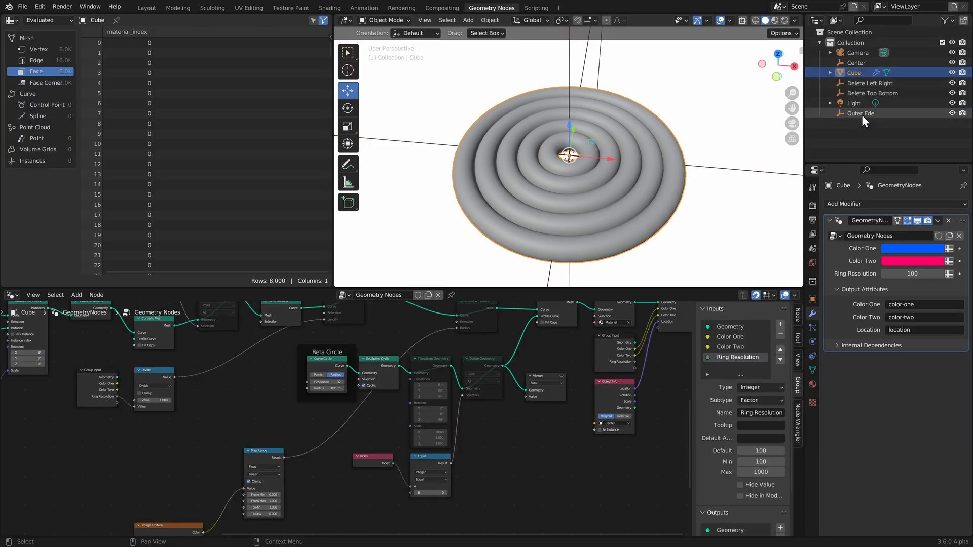
pyautogui.moveTo(862, 113); pyautogui.dragTo(593, 419)
pyautogui.moveTo(527, 450); pyautogui.dragTo(531, 453)
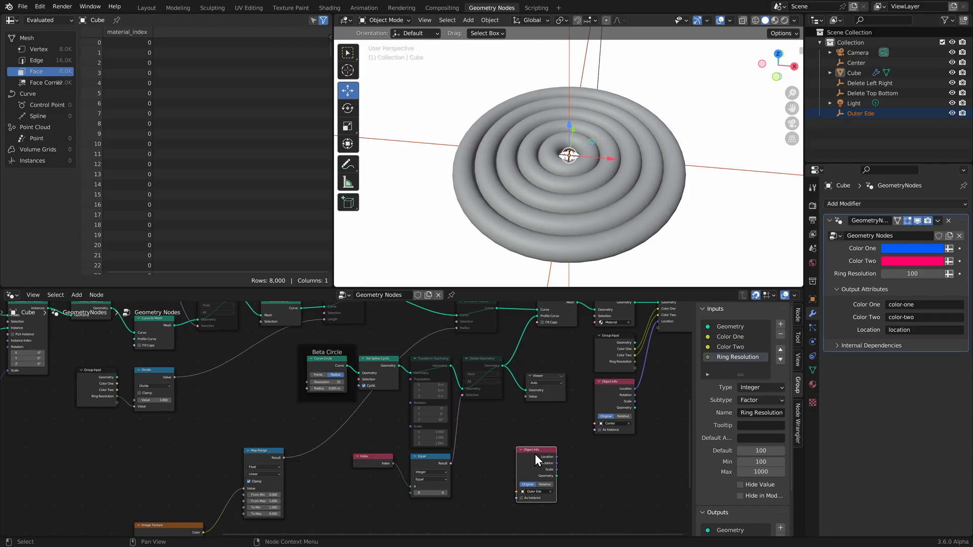
# - Duplicate the Outer Ede Object Info node, align the two nodes vertically, and set the lower copy's object to Center
pyautogui.scroll(3, 537, 455)
pyautogui.moveTo(582, 474); pyautogui.dragTo(450, 352, button='middle')
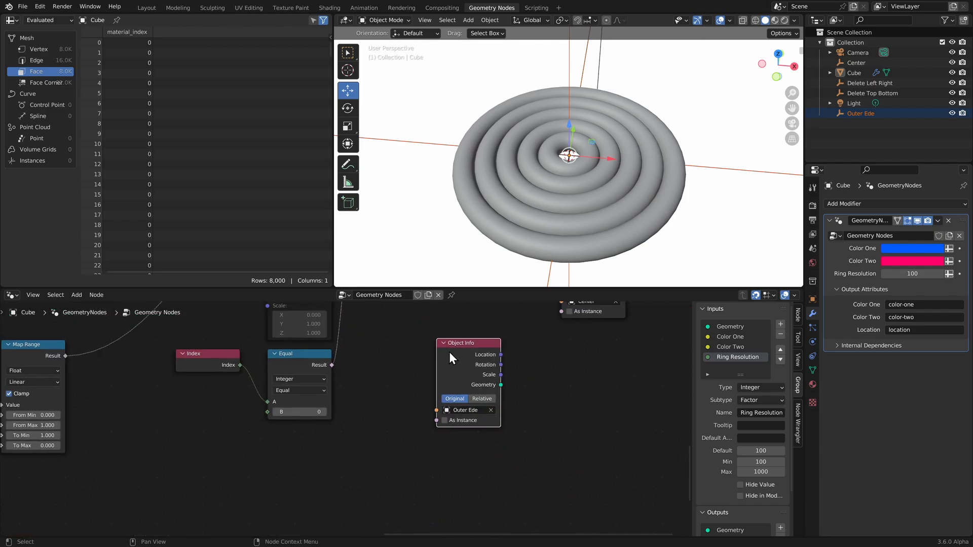
pyautogui.hotkey('shift', 'd')
pyautogui.click(468, 461)
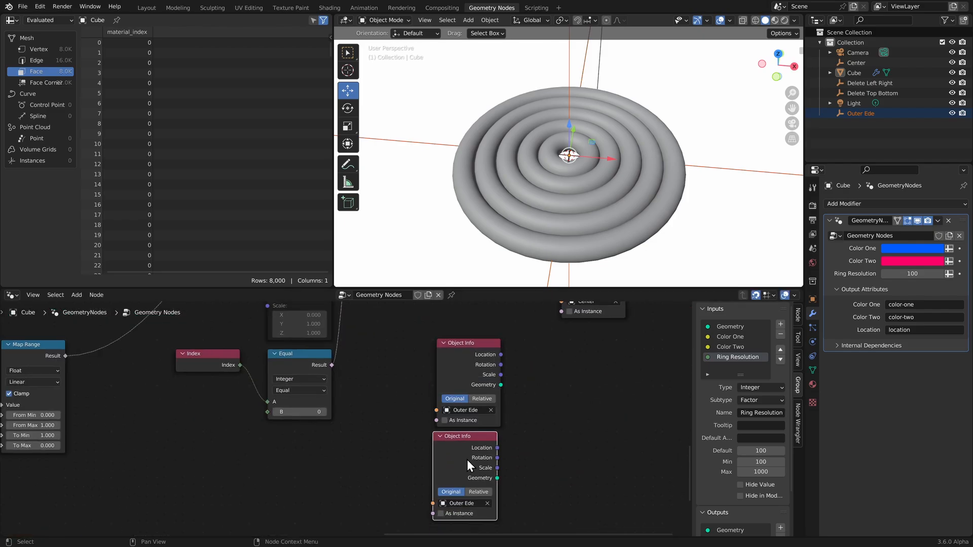
pyautogui.moveTo(462, 386); pyautogui.dragTo(459, 388)
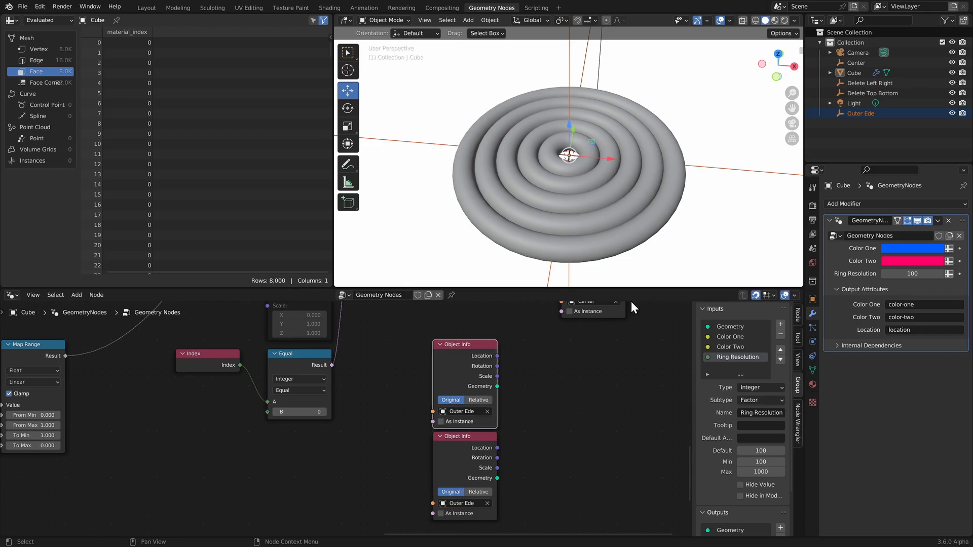
pyautogui.click(467, 505)
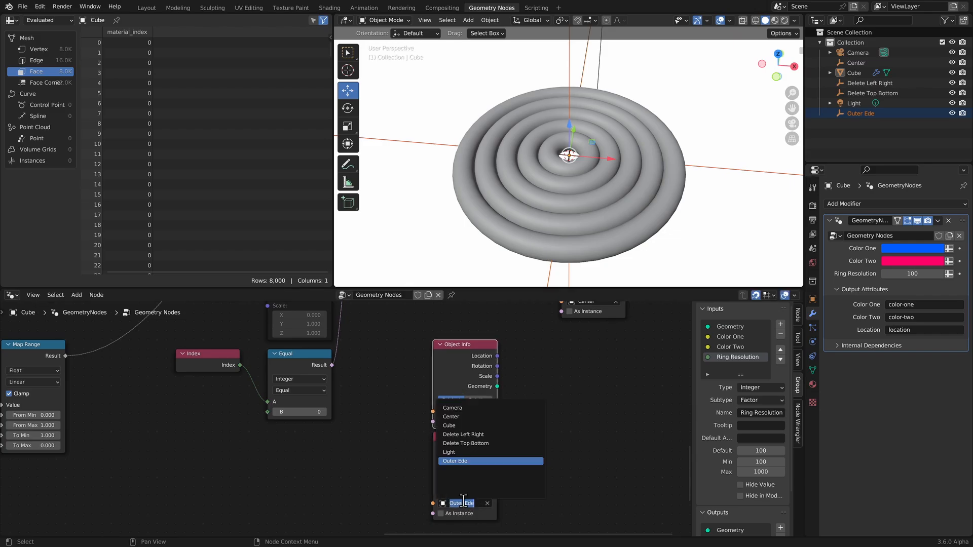
pyautogui.click(465, 417)
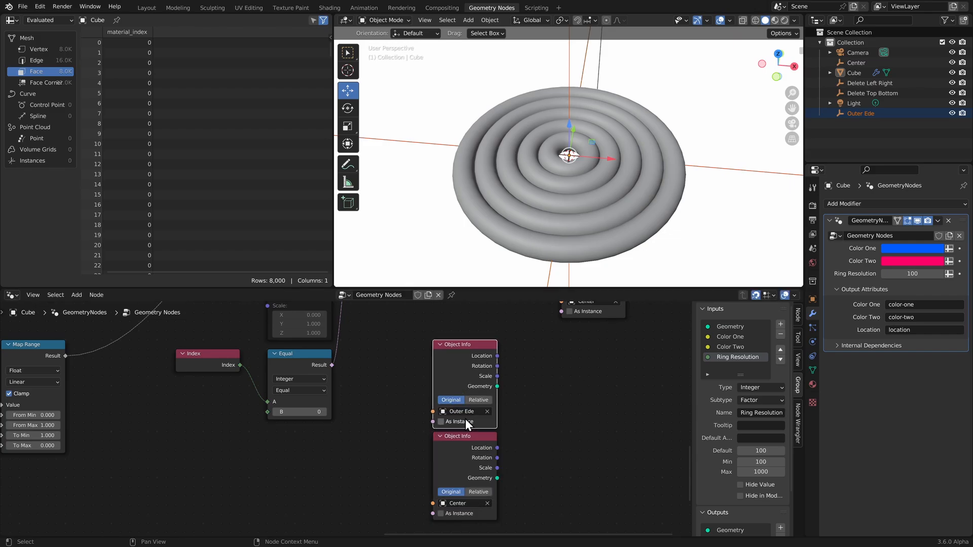
# - Check the location values of the Center and Outer Ede empties
pyautogui.click(859, 62)
pyautogui.click(914, 239)
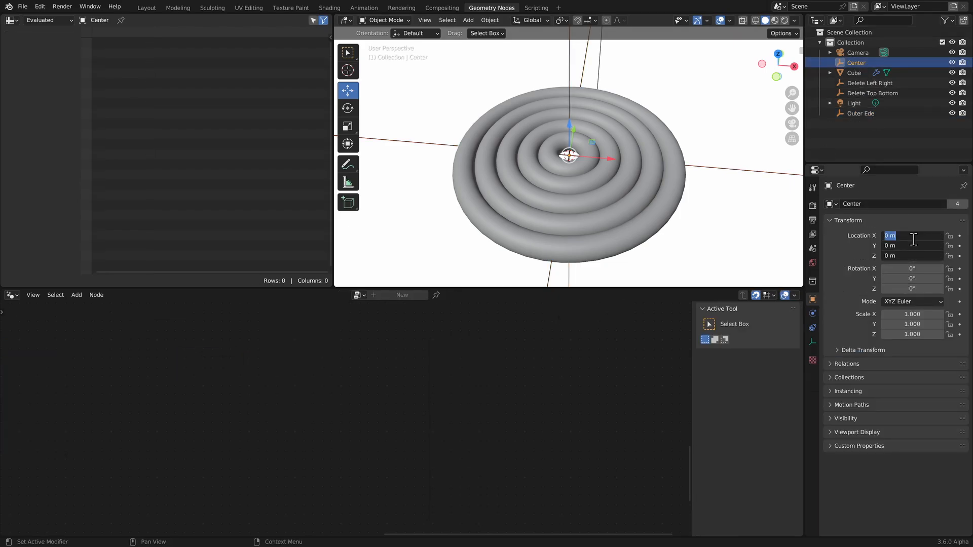
pyautogui.click(863, 113)
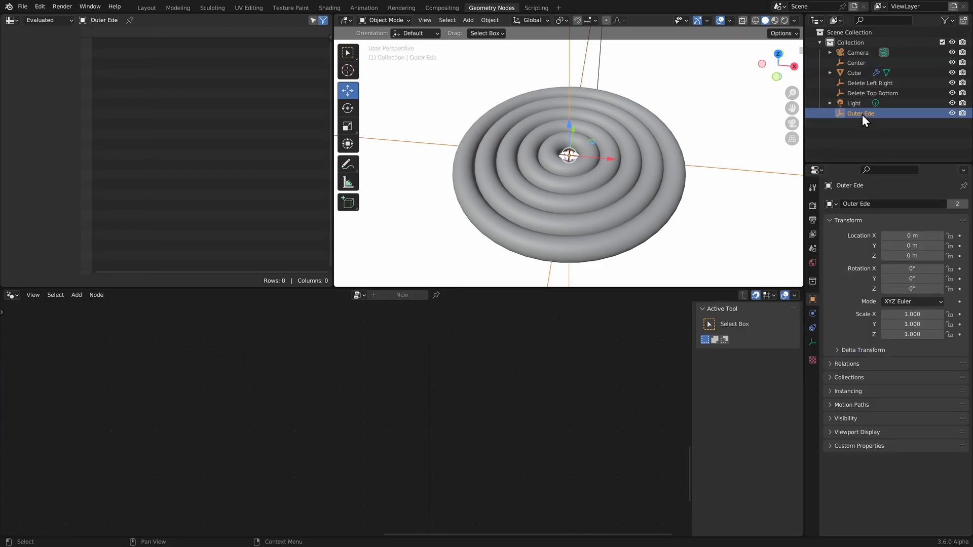
# - Set the Outer Ede empty's X location to 10 m and correct its name to Outer Edge
pyautogui.doubleClick(902, 234)
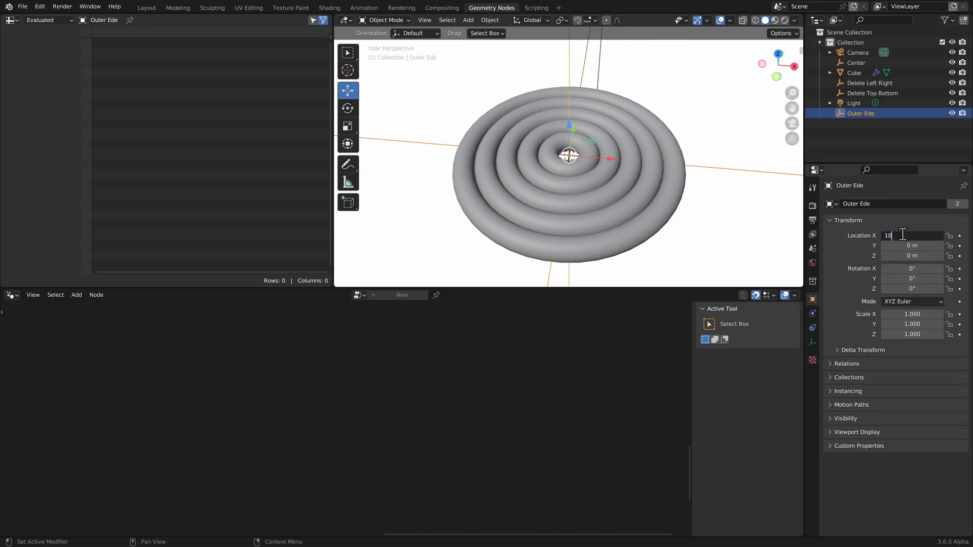
pyautogui.press('Return')
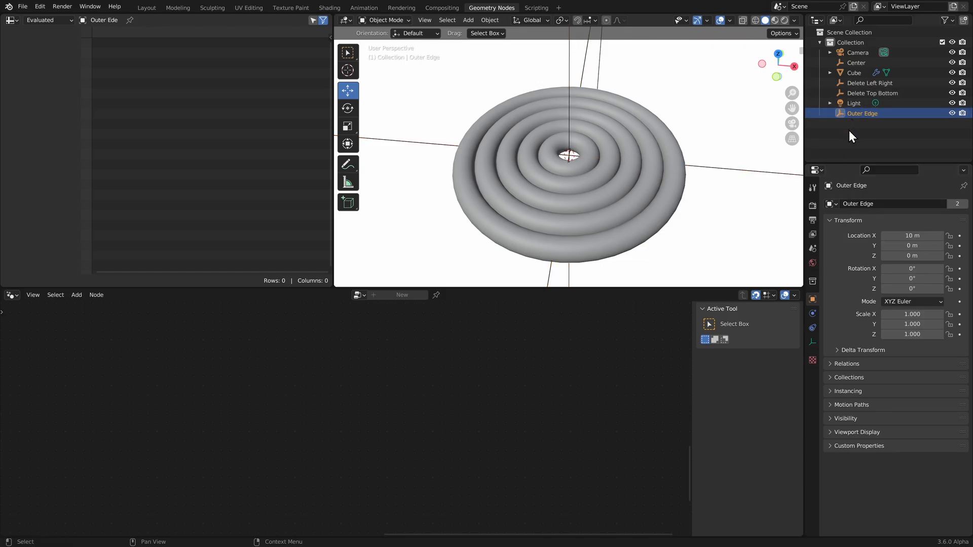
# - In the Cube's node tree, add a Vector Math node set to Distance, fed by the Outer Edge and Center Object Info locations
pyautogui.click(644, 200)
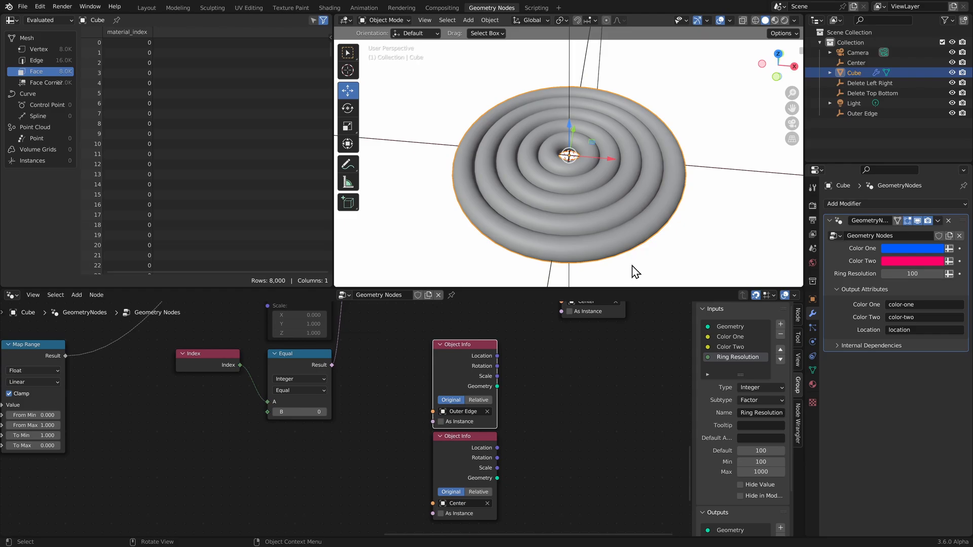
pyautogui.hotkey('shift', 'a')
pyautogui.write('ve')
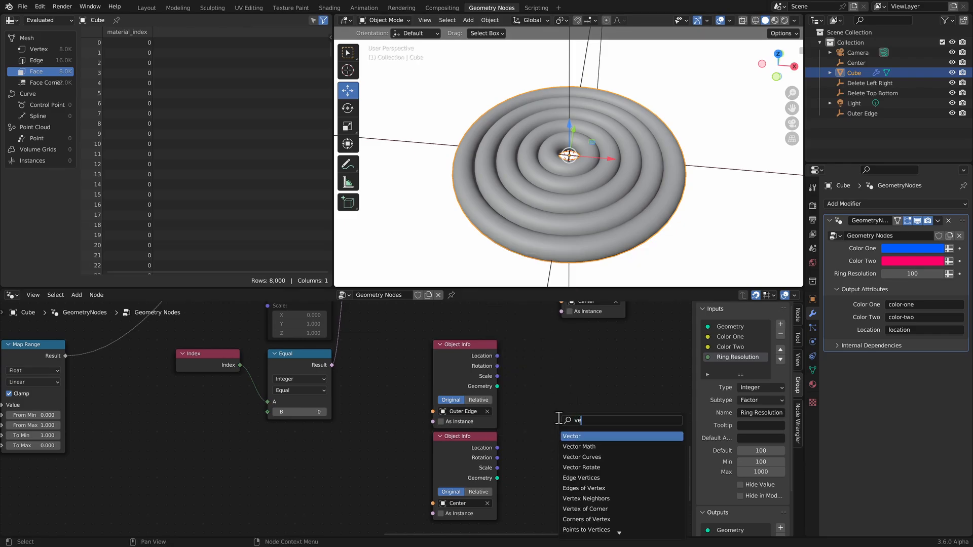
pyautogui.write('c')
pyautogui.press('Down')
pyautogui.press('Return')
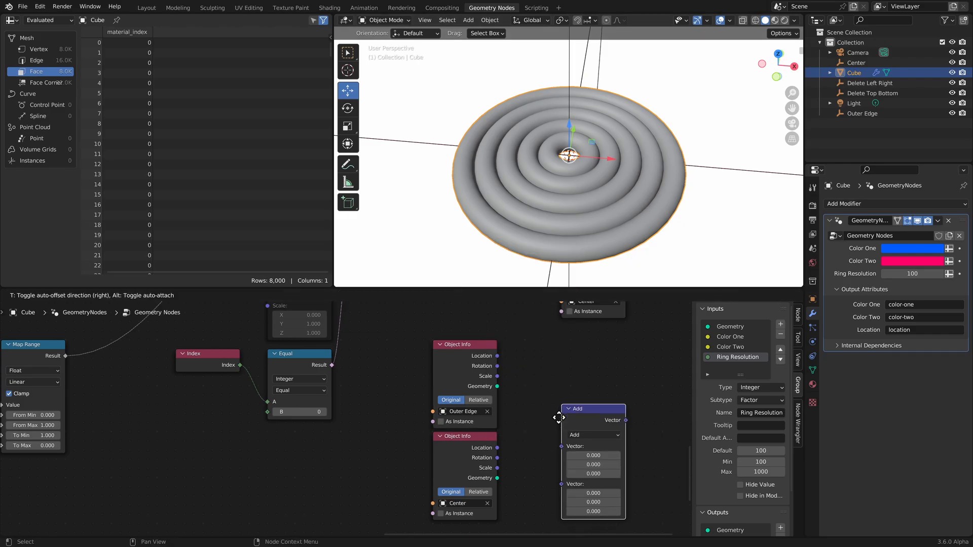
pyautogui.click(539, 381)
pyautogui.click(563, 399)
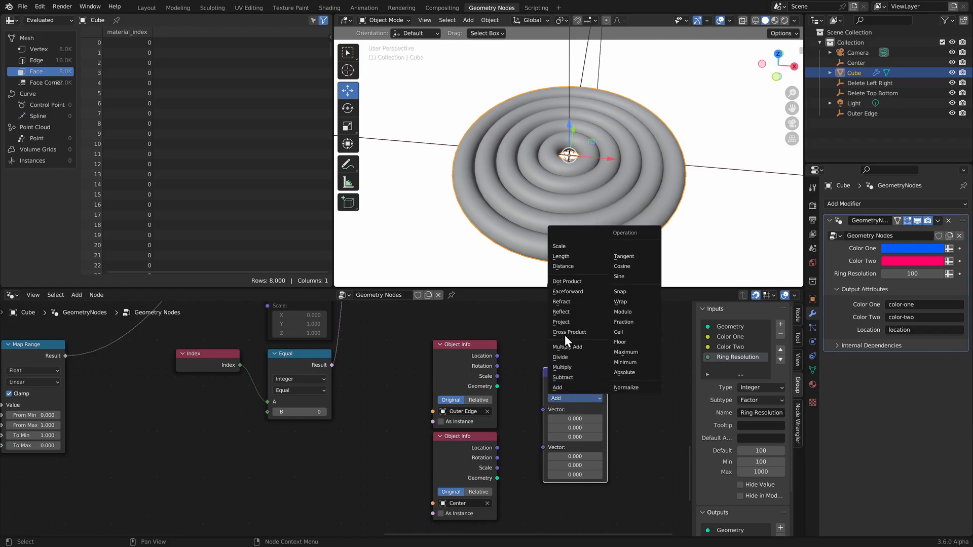
pyautogui.click(568, 267)
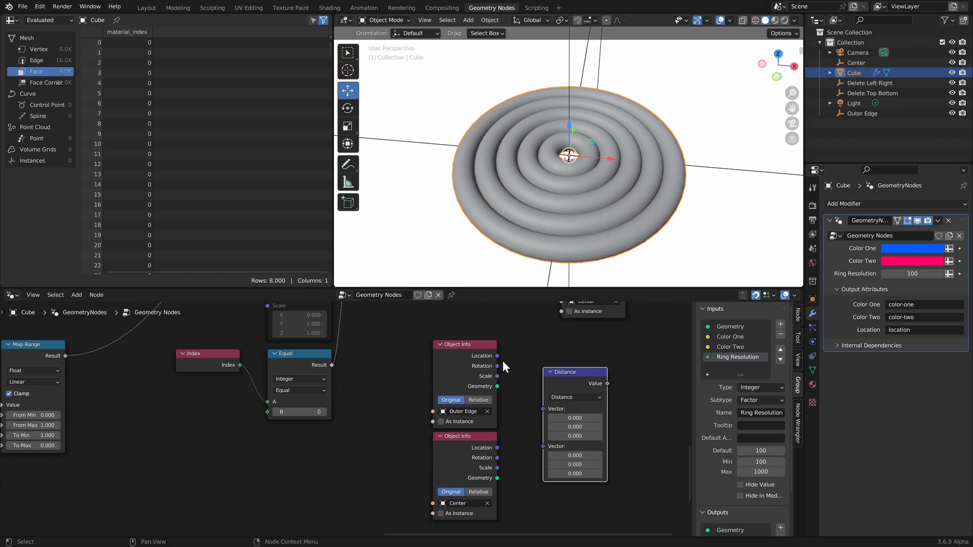
pyautogui.moveTo(497, 356); pyautogui.dragTo(543, 408)
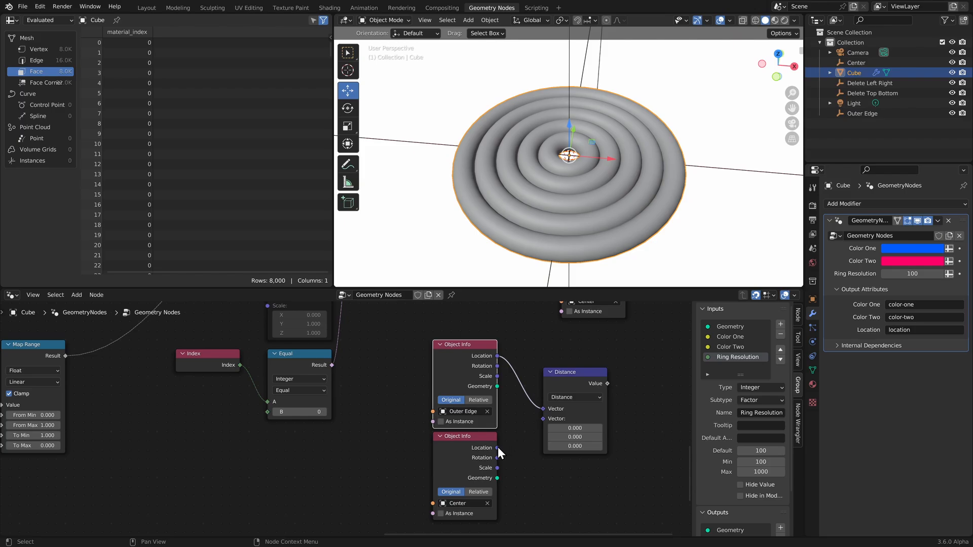
pyautogui.moveTo(497, 448); pyautogui.dragTo(543, 418)
# - Move the Distance node and its two Object Info nodes into the free space before the Center Object Info node that feeds Points
pyautogui.scroll(-3, 542, 453)
pyautogui.moveTo(526, 466); pyautogui.dragTo(418, 392)
pyautogui.scroll(-5, 418, 392)
pyautogui.moveTo(365, 375); pyautogui.dragTo(601, 410, button='middle')
pyautogui.moveTo(628, 435); pyautogui.dragTo(88, 375)
pyautogui.scroll(3, 89, 375)
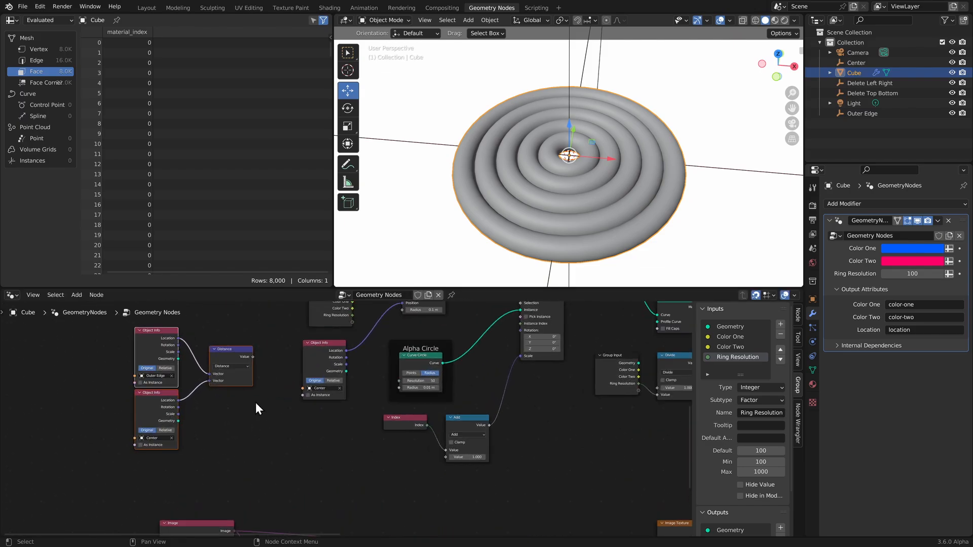
pyautogui.moveTo(259, 409); pyautogui.dragTo(420, 430, button='middle')
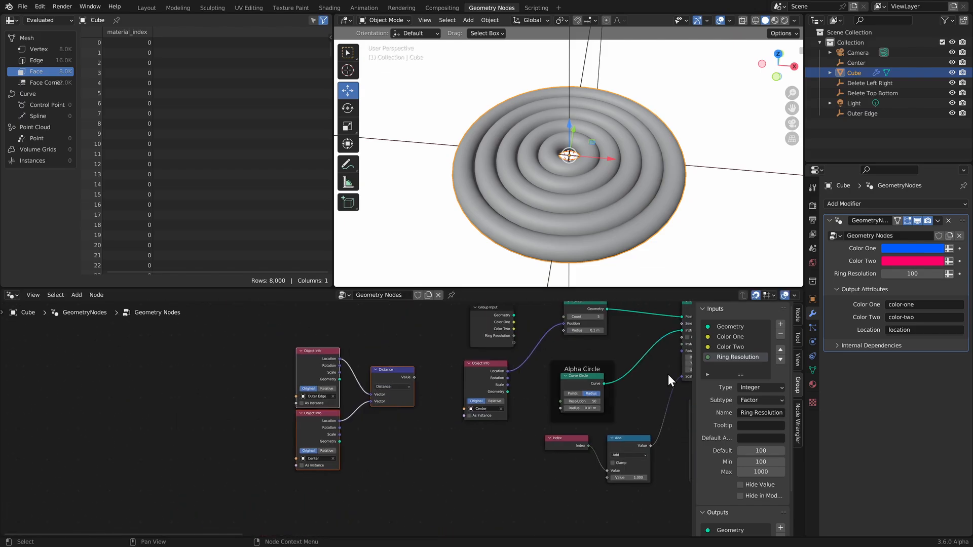
# - Add an integer group input with subtype None and name it Ring Count
pyautogui.click(781, 324)
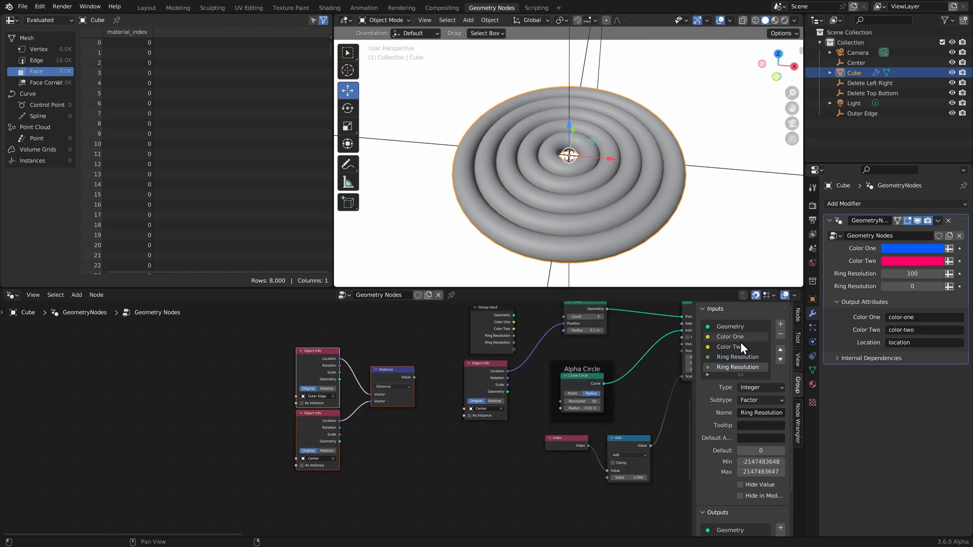
pyautogui.click(750, 399)
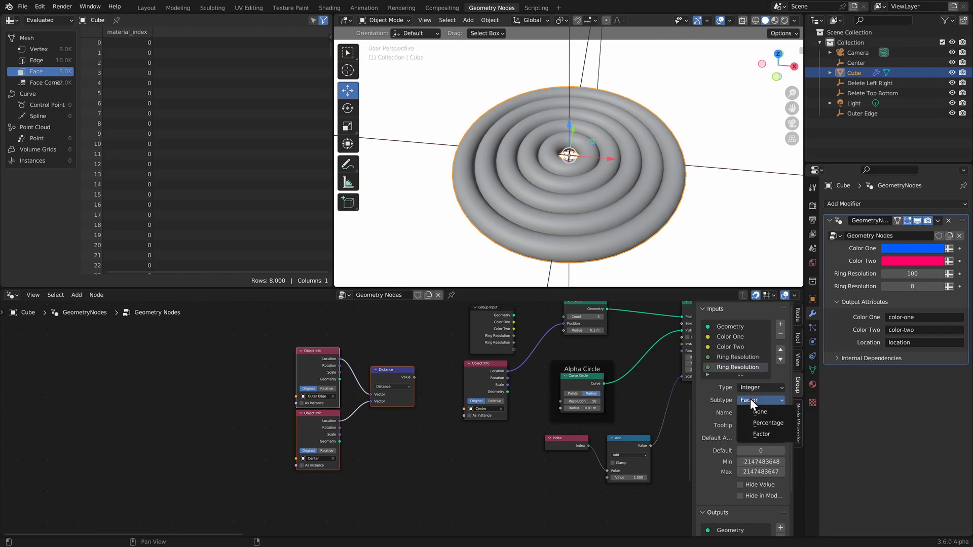
pyautogui.click(753, 412)
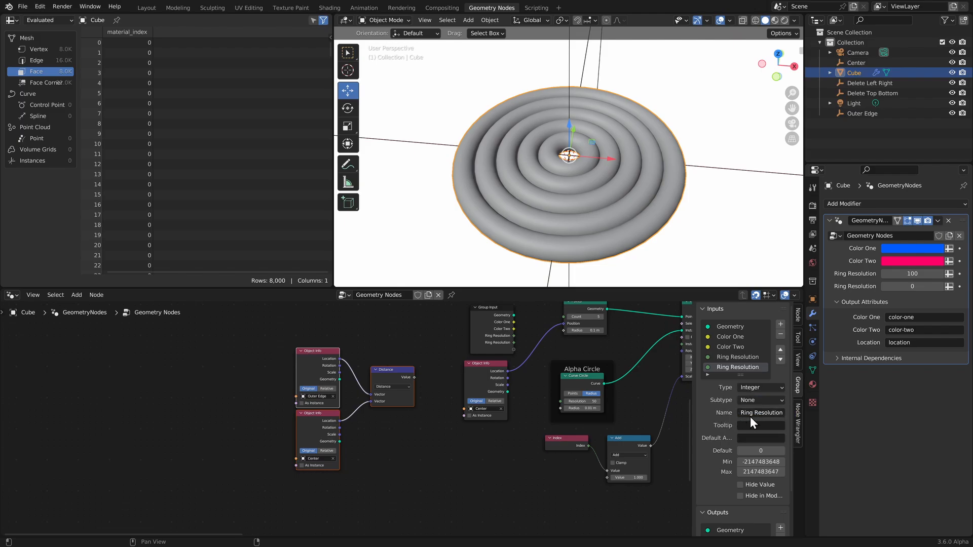
pyautogui.write('Ring Count')
pyautogui.press('Return')
# - Set the Ring Count input's default to 5, minimum to 1 and maximum to 300
pyautogui.click(756, 450)
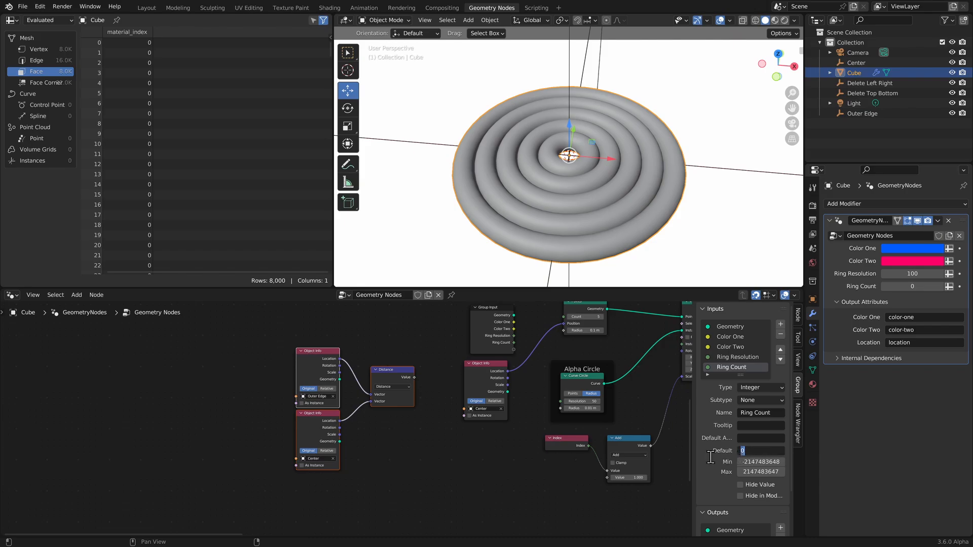
pyautogui.write('5')
pyautogui.press('Return')
pyautogui.click(760, 462)
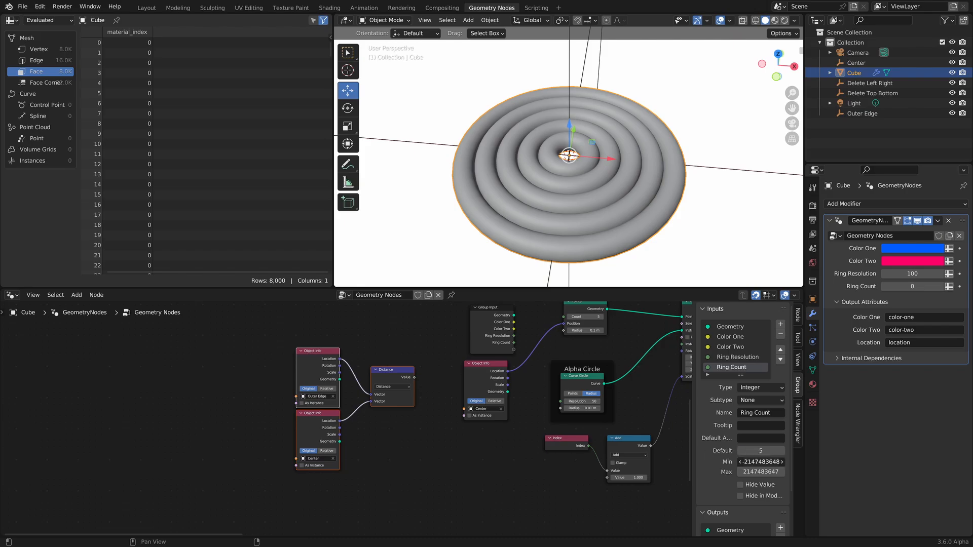
pyautogui.write('1')
pyautogui.press('Return')
pyautogui.click(750, 471)
pyautogui.write('100')
pyautogui.press('Return')
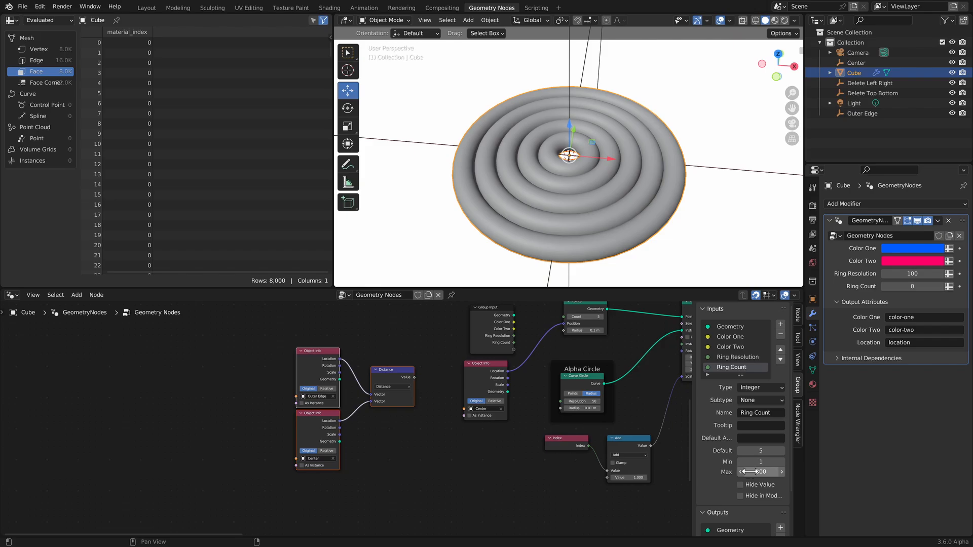
# - Add a Group Input node in the free space above the Distance node
pyautogui.scroll(3, 558, 411)
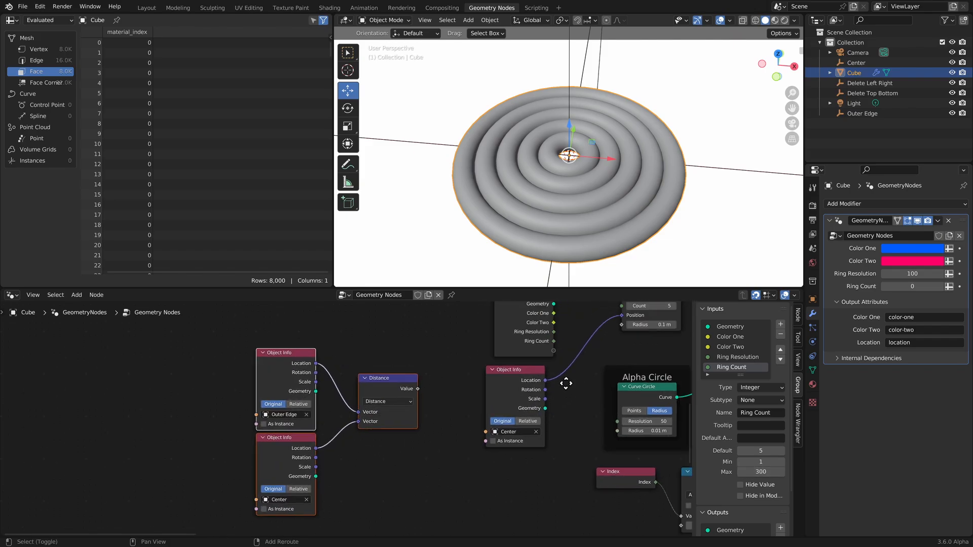
pyautogui.moveTo(561, 383); pyautogui.dragTo(522, 401, button='middle')
pyautogui.scroll(-1, 535, 404)
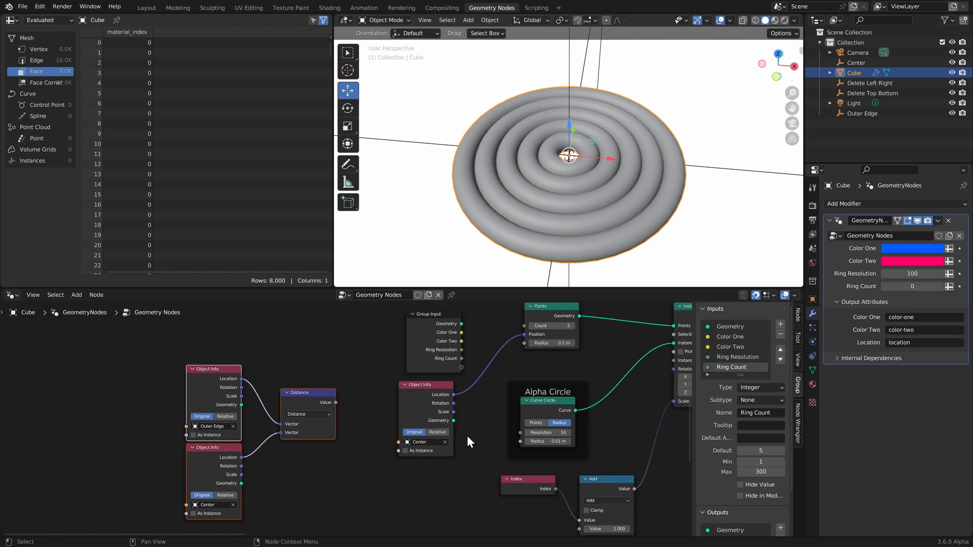
pyautogui.hotkey('shift', 'a')
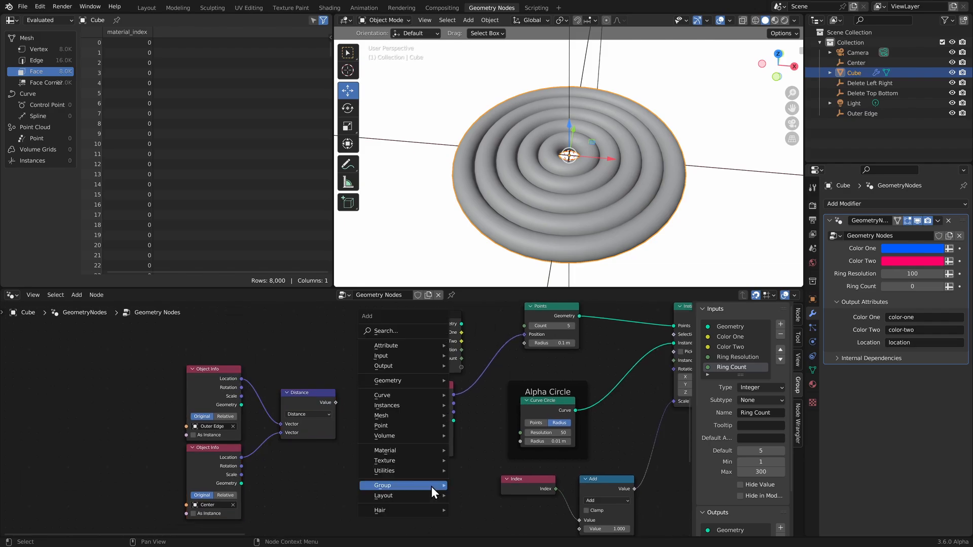
pyautogui.moveTo(393, 473)
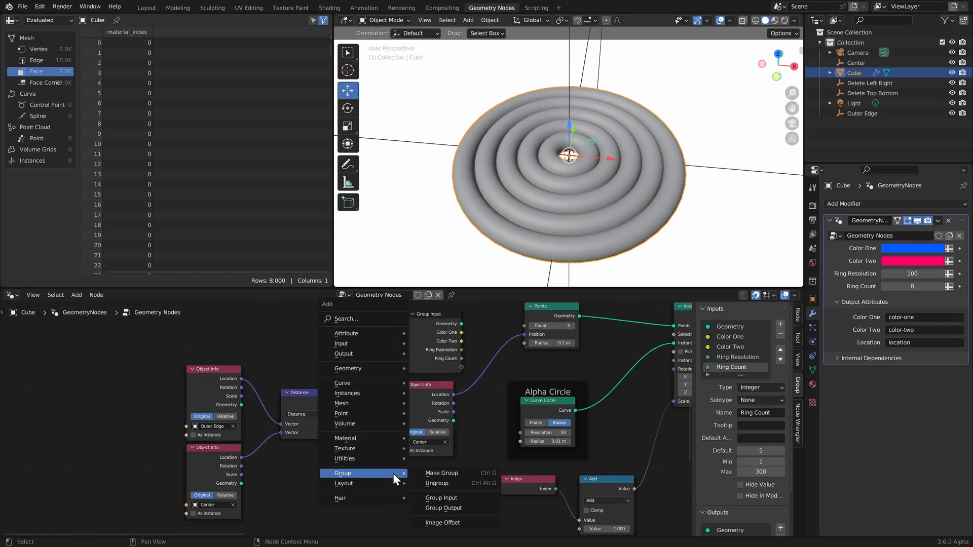
pyautogui.click(455, 485)
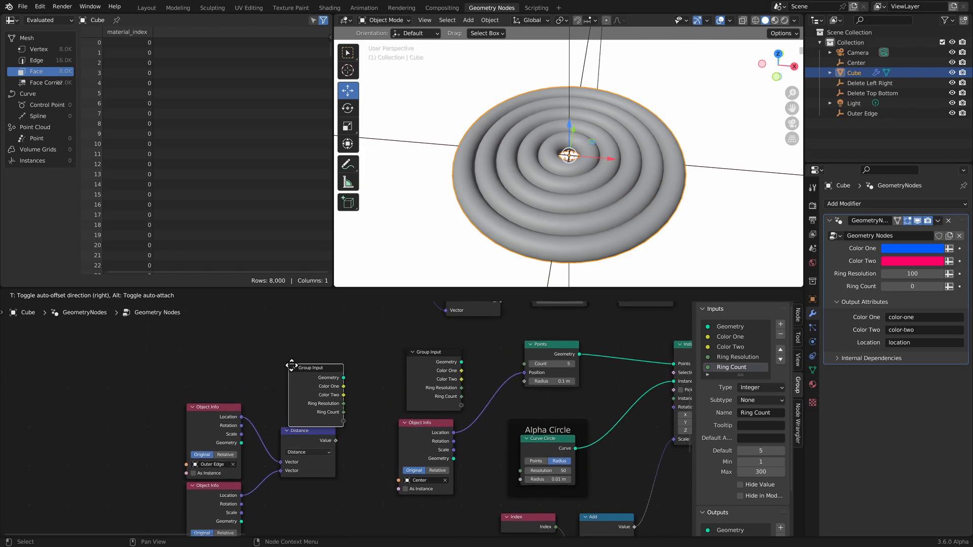
pyautogui.click(289, 330)
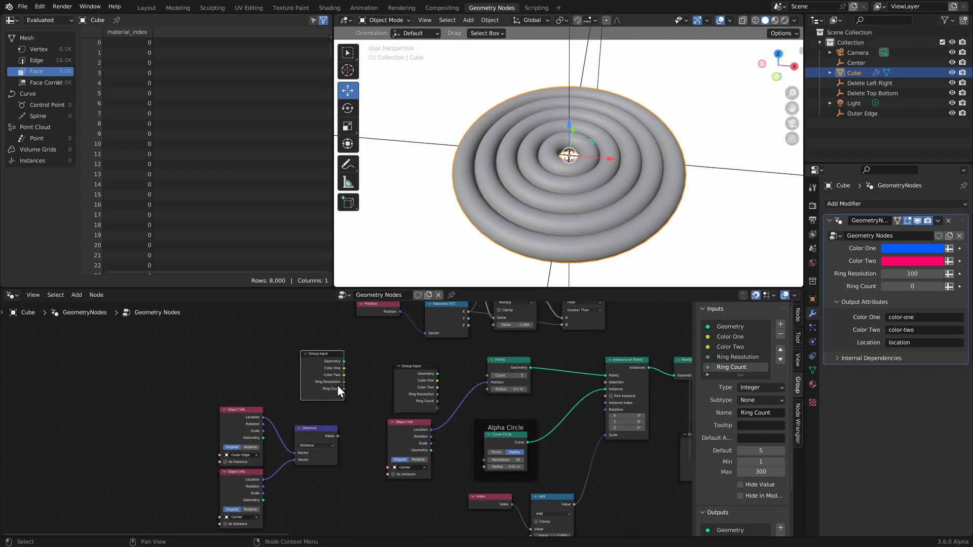
# - Drive the Points node's Count with Ring Count, removing the spare Group Input node, and set the modifier's Ring Count to 5
pyautogui.moveTo(338, 386); pyautogui.dragTo(345, 406, button='middle')
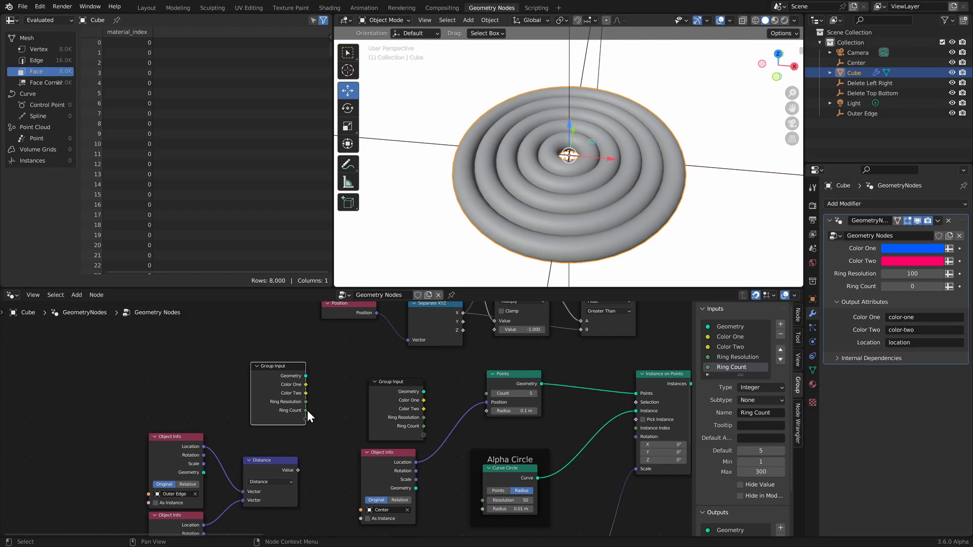
pyautogui.moveTo(306, 411); pyautogui.dragTo(486, 394)
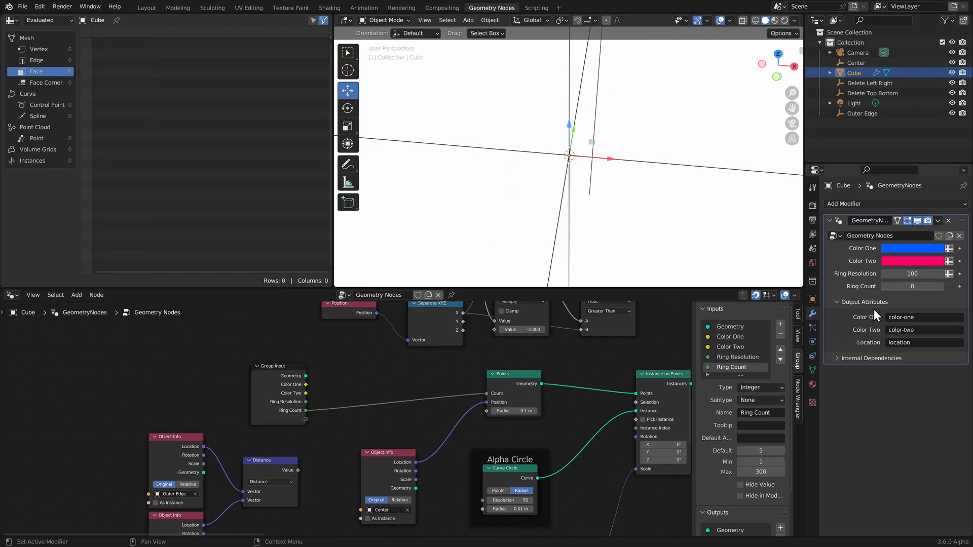
pyautogui.click(909, 286)
pyautogui.press('Return')
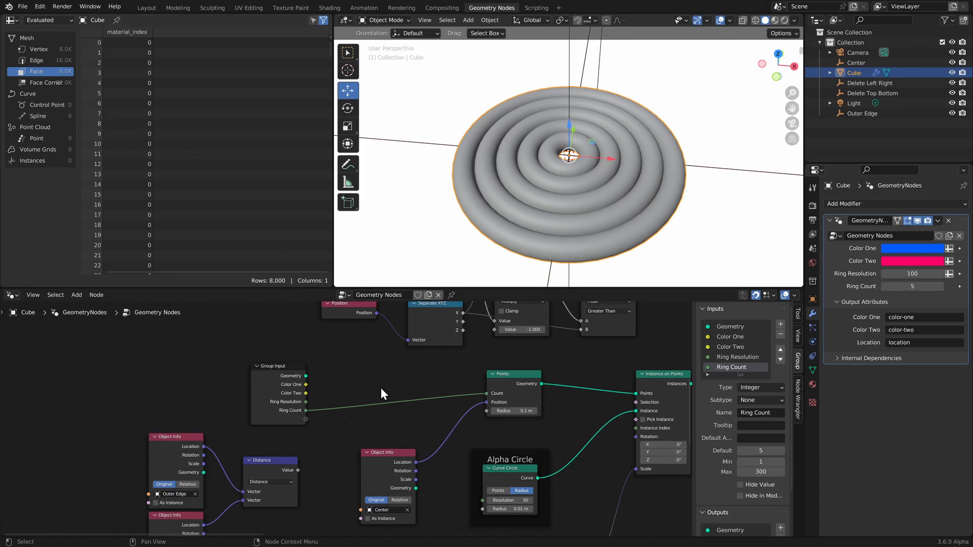
# - Add a Math node set to Divide below the Center Object Info node that feeds Points
pyautogui.moveTo(381, 388)
pyautogui.mouseDown(button='middle')
pyautogui.moveTo(384, 361)
pyautogui.moveTo(387, 378)
pyautogui.mouseUp(button='middle')
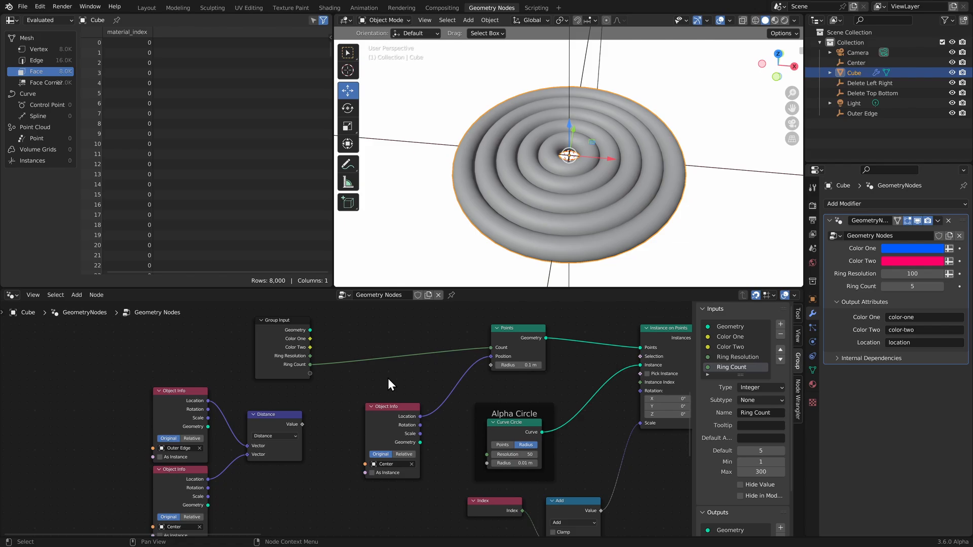
pyautogui.keyDown('shift'); pyautogui.moveTo(426, 453); pyautogui.dragTo(463, 360, button='middle'); pyautogui.keyUp('shift')
pyautogui.hotkey('shift', 'a')
pyautogui.write('add')
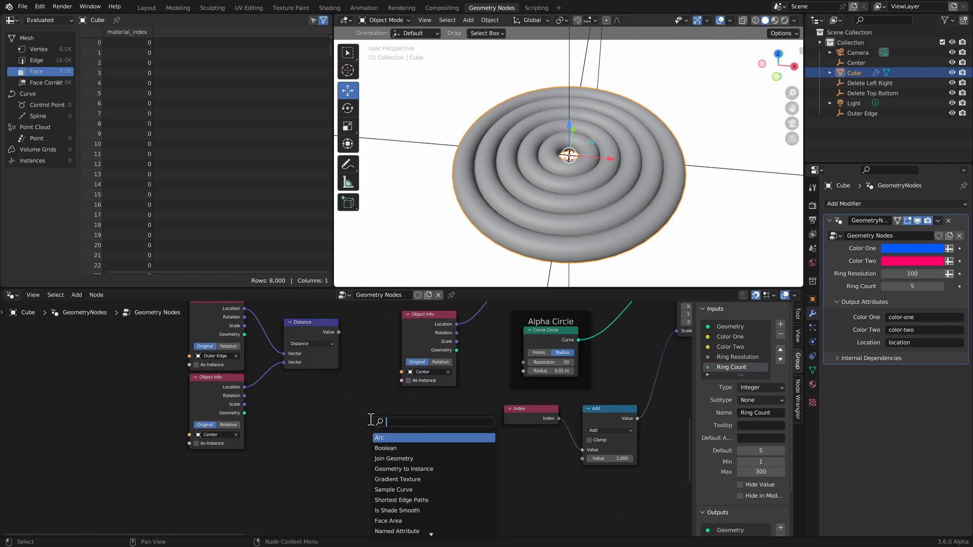
pyautogui.press('Return')
pyautogui.click(371, 419)
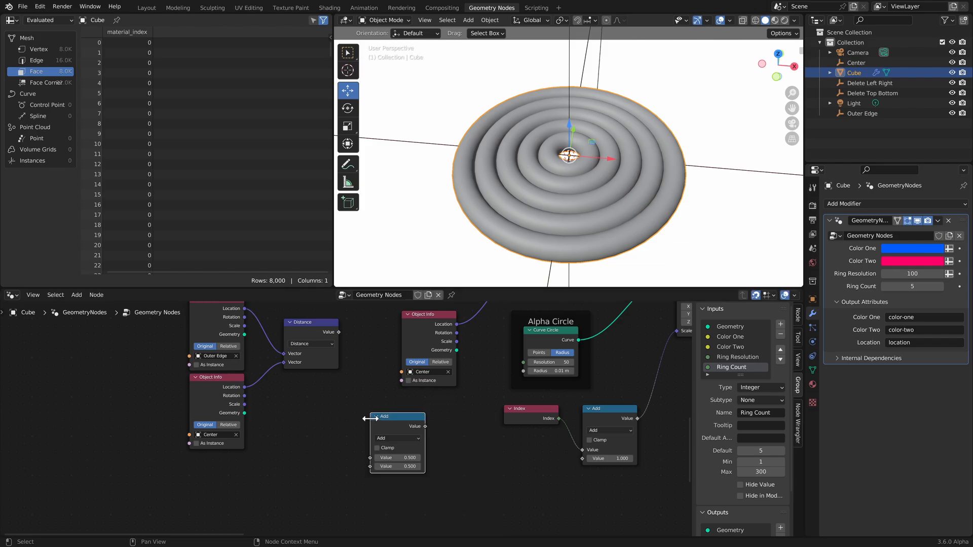
pyautogui.click(391, 438)
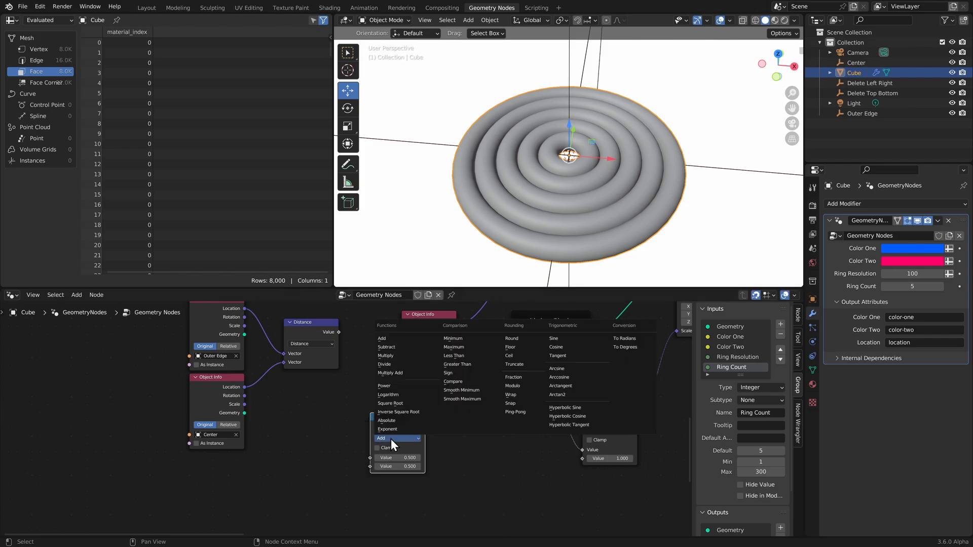
pyautogui.click(396, 364)
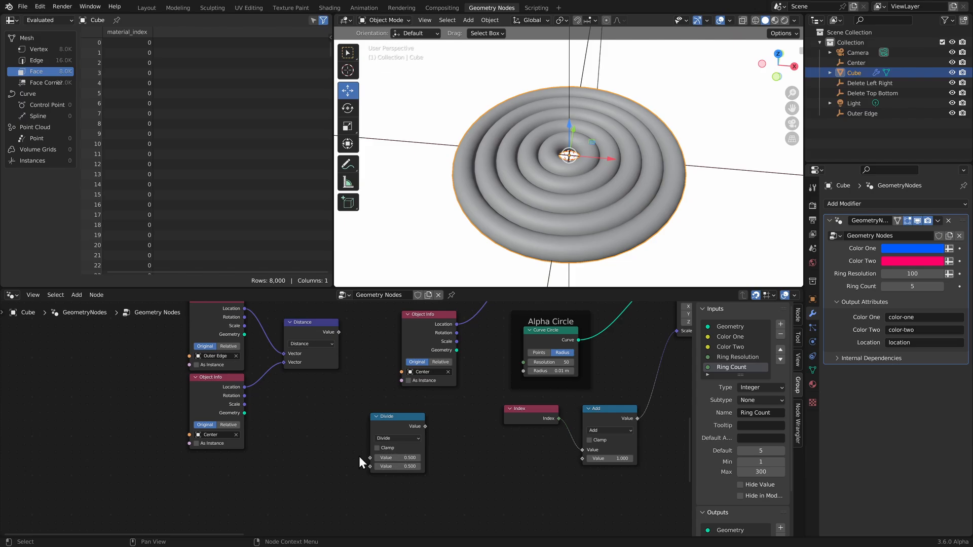
# - Add an Index node beside the Divide node and connect it to the first Divide value
pyautogui.hotkey('shift', 'a')
pyautogui.write('inde')
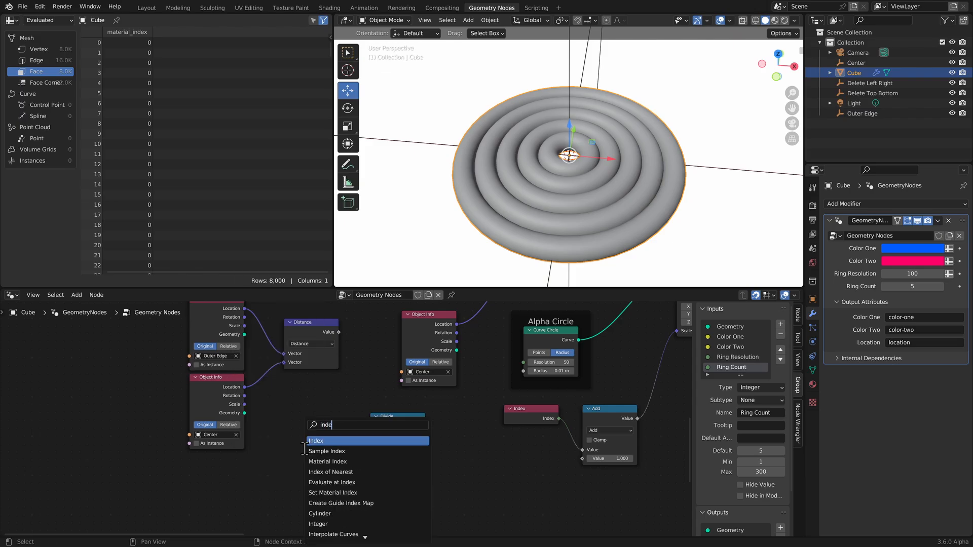
pyautogui.press('Return')
pyautogui.click(287, 439)
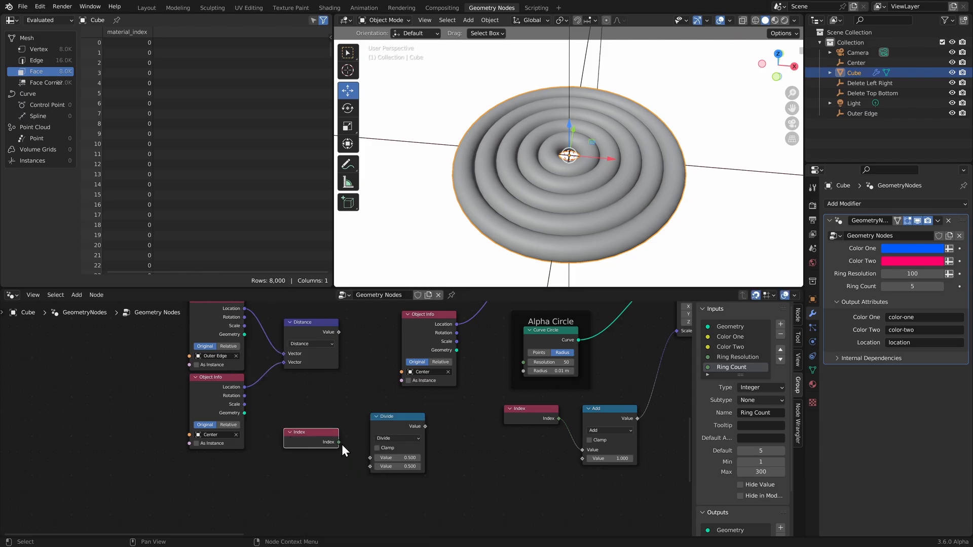
pyautogui.moveTo(340, 442); pyautogui.dragTo(370, 458)
# - Connect the Group Input's Ring Count to the second value of the new Divide node
pyautogui.scroll(-2, 461, 381)
pyautogui.moveTo(436, 342); pyautogui.dragTo(419, 406, button='middle')
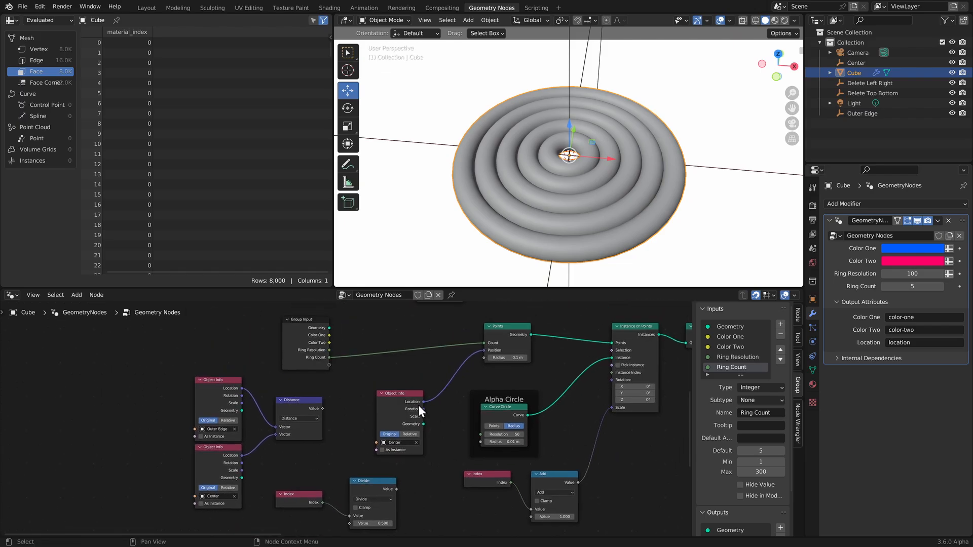
pyautogui.moveTo(329, 357); pyautogui.dragTo(349, 512)
pyautogui.moveTo(436, 529); pyautogui.dragTo(421, 437, button='middle')
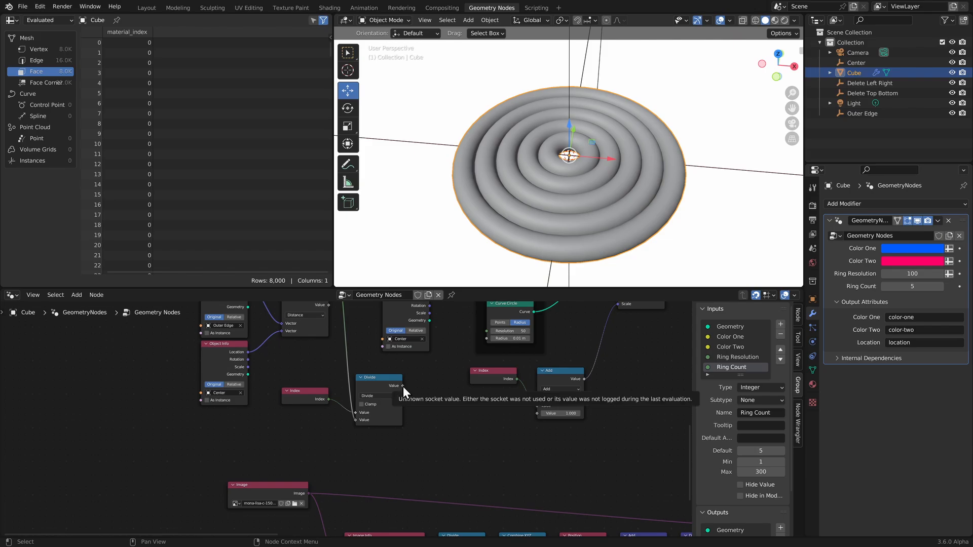
pyautogui.scroll(2, 424, 430)
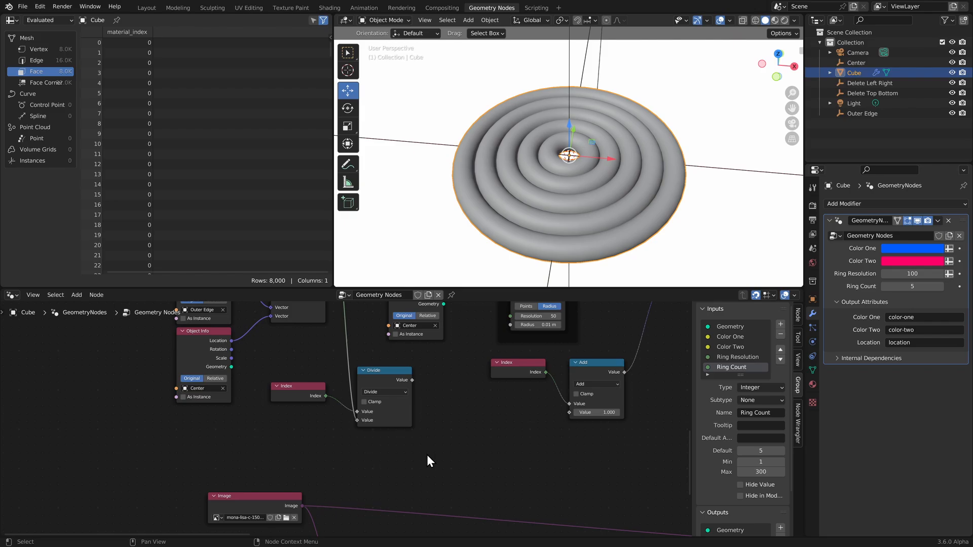
# - Insert an Add math node between the new Index and Divide nodes, align them, and set the Add node's second value to 1
pyautogui.hotkey('shift', 'a')
pyautogui.write('s')
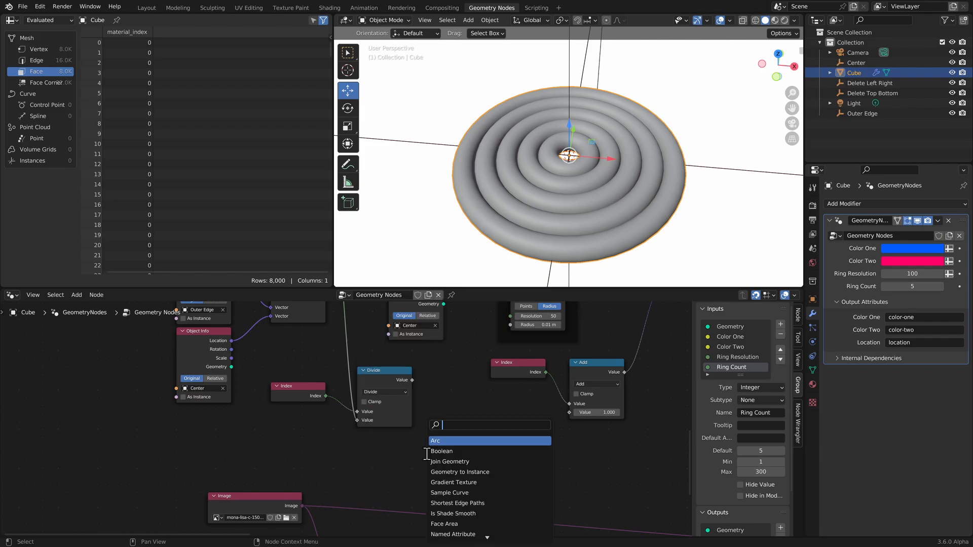
pyautogui.write('add')
pyautogui.press('Return')
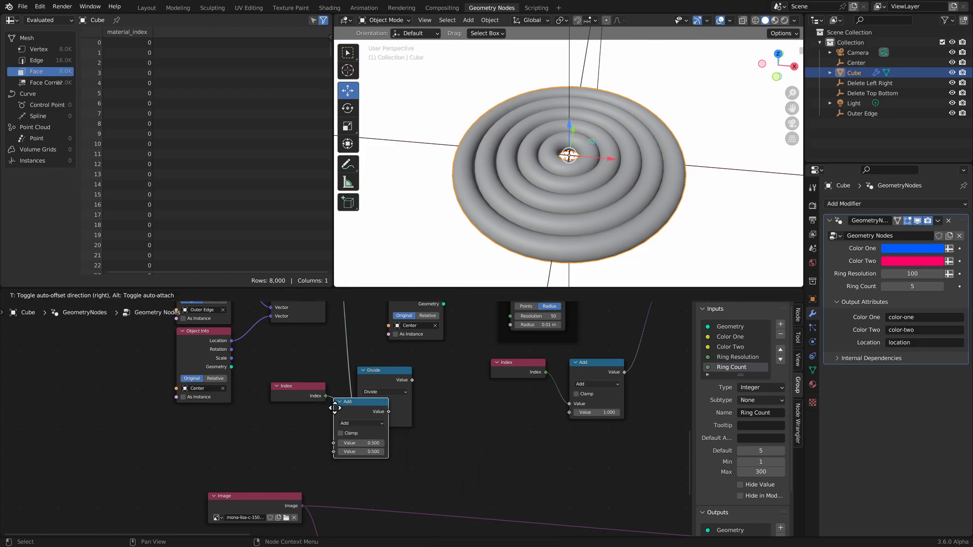
pyautogui.click(313, 411)
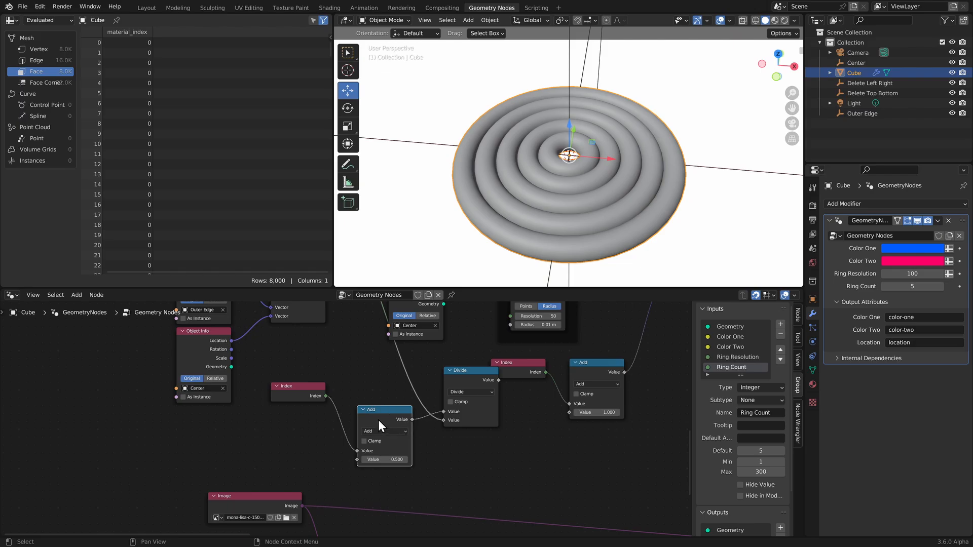
pyautogui.moveTo(378, 419); pyautogui.dragTo(363, 396)
pyautogui.moveTo(455, 388); pyautogui.dragTo(431, 406)
pyautogui.click(370, 437)
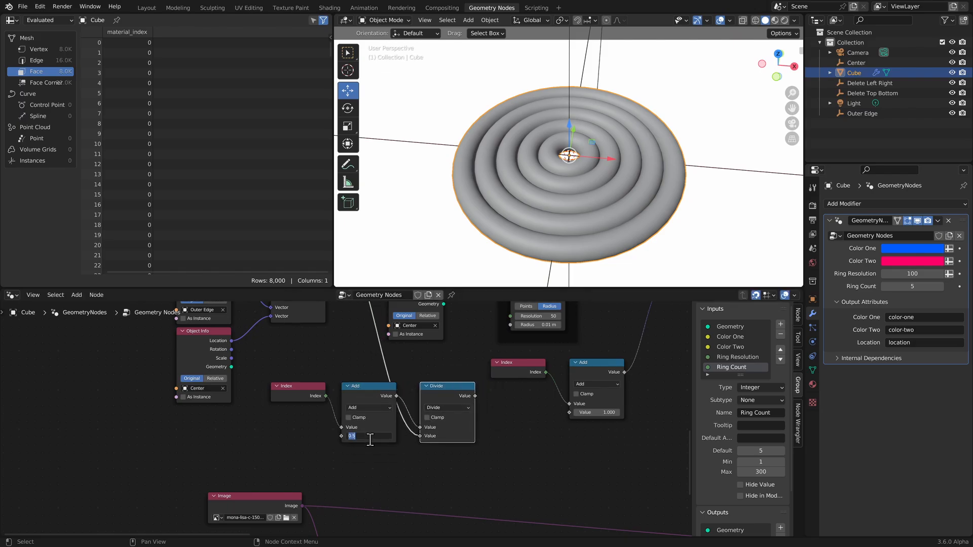
pyautogui.write('1')
pyautogui.press('Return')
pyautogui.click(512, 449)
# - Add a Math node set to Multiply beside the Divide node that uses Ring Count
pyautogui.moveTo(512, 417); pyautogui.dragTo(480, 446, button='middle')
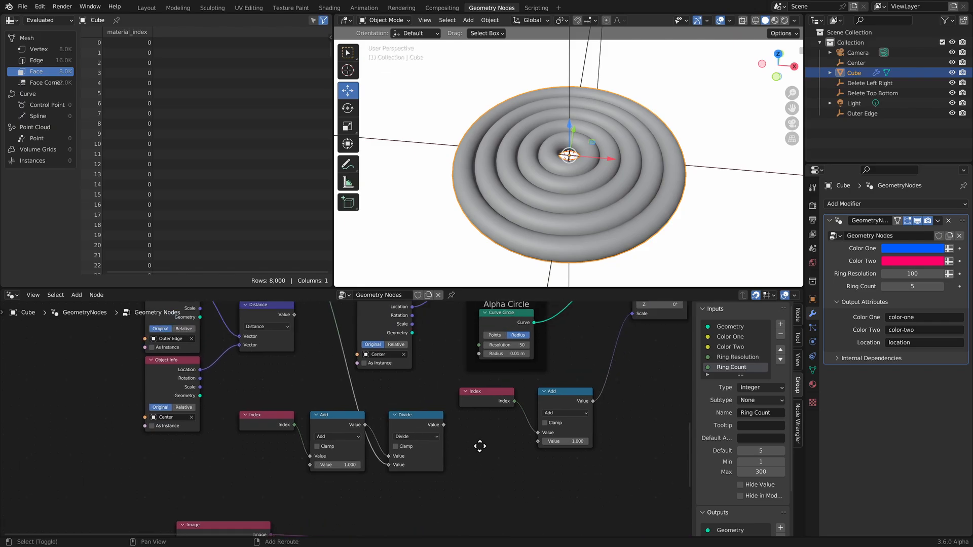
pyautogui.hotkey('shift', 'a')
pyautogui.write('smath')
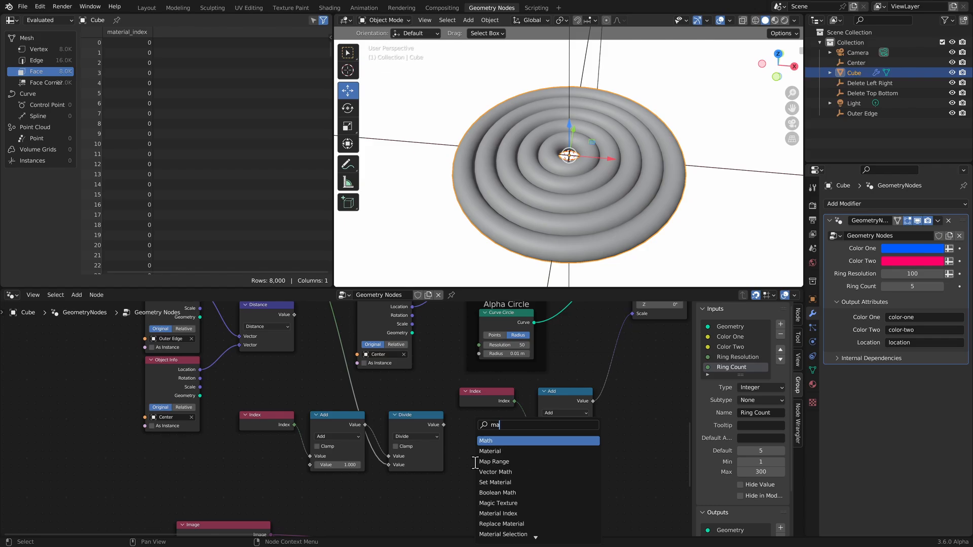
pyautogui.press('Return')
pyautogui.click(459, 423)
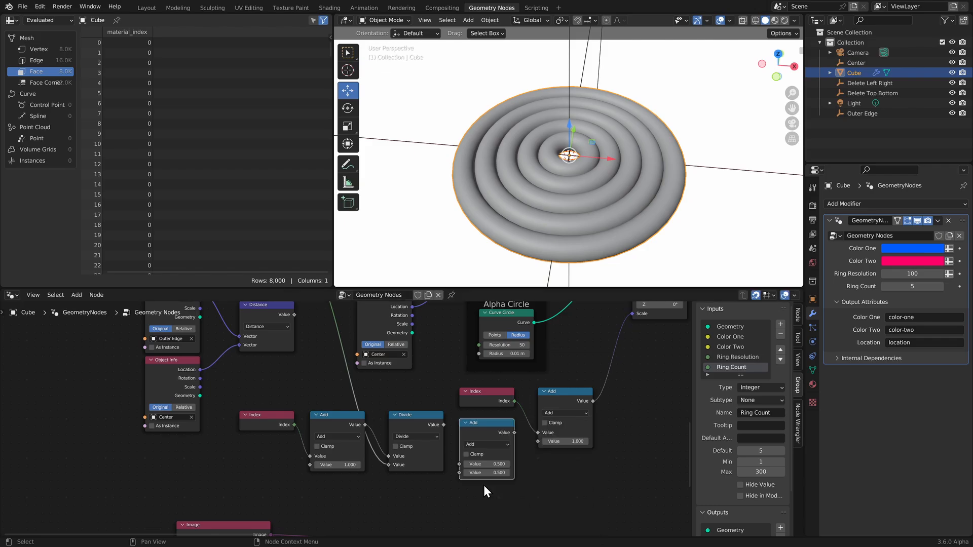
pyautogui.moveTo(491, 432); pyautogui.dragTo(460, 446, button='middle')
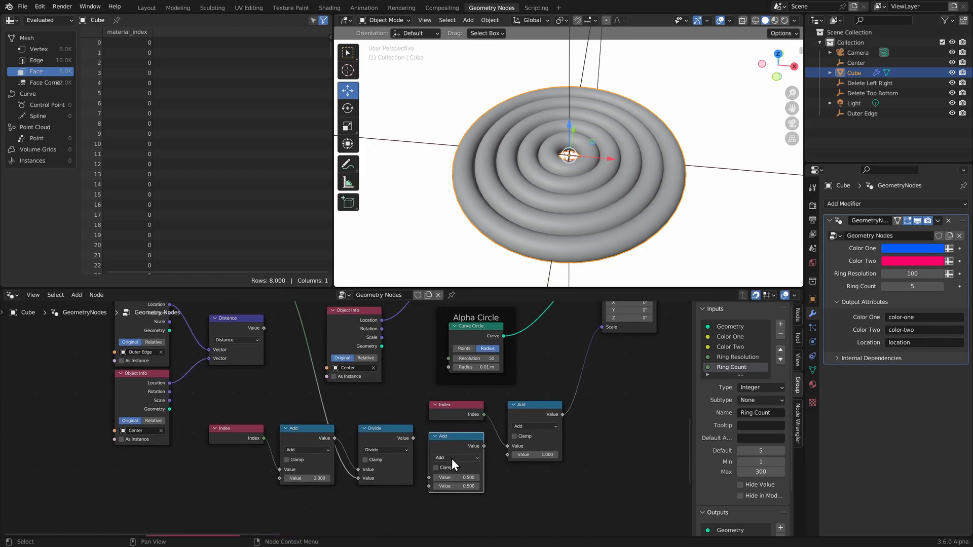
pyautogui.click(452, 459)
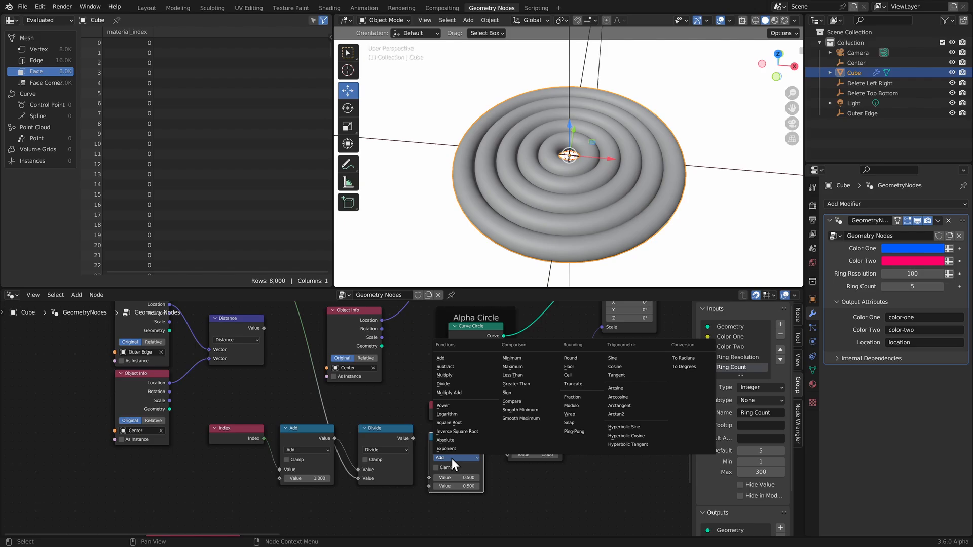
pyautogui.click(447, 375)
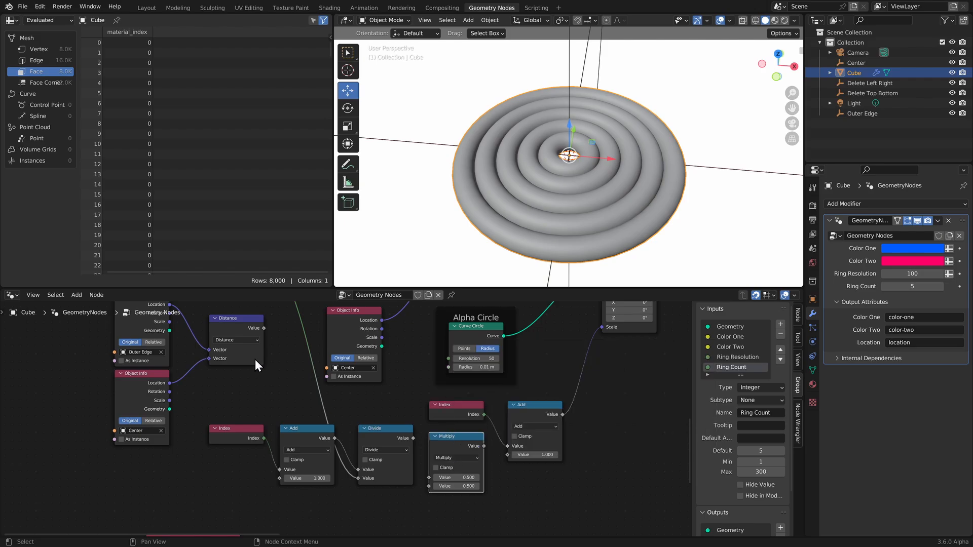
# - Feed the Divide result and the Distance value into Multiply, and connect its output to the Scale of Instance on Points
pyautogui.moveTo(262, 327); pyautogui.dragTo(429, 489)
pyautogui.moveTo(429, 489); pyautogui.dragTo(381, 507, button='middle')
pyautogui.moveTo(436, 464); pyautogui.dragTo(555, 346)
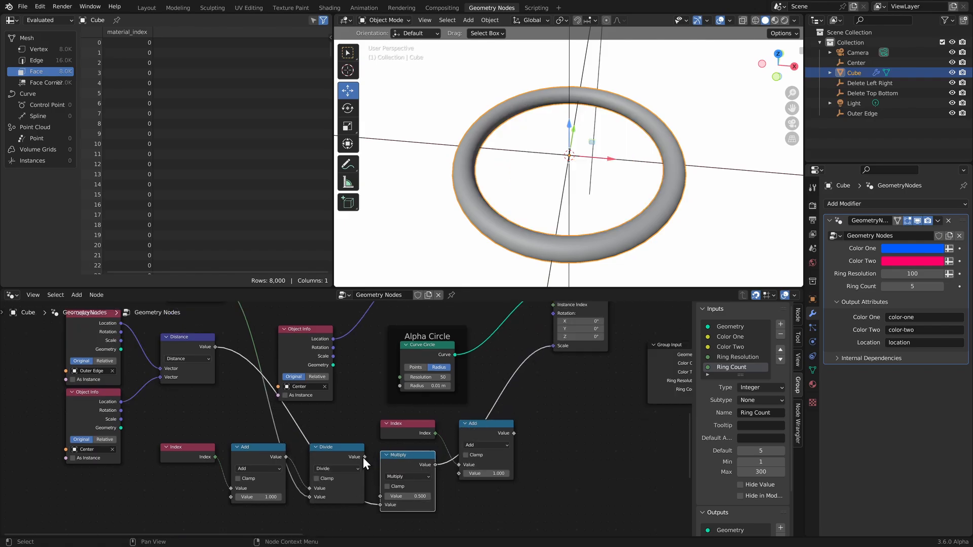
pyautogui.moveTo(365, 457); pyautogui.dragTo(381, 496)
# - Set the Alpha Circle's radius to 1 m
pyautogui.moveTo(572, 208); pyautogui.dragTo(604, 163, button='middle')
pyautogui.scroll(-5, 604, 163)
pyautogui.scroll(-1, 652, 146)
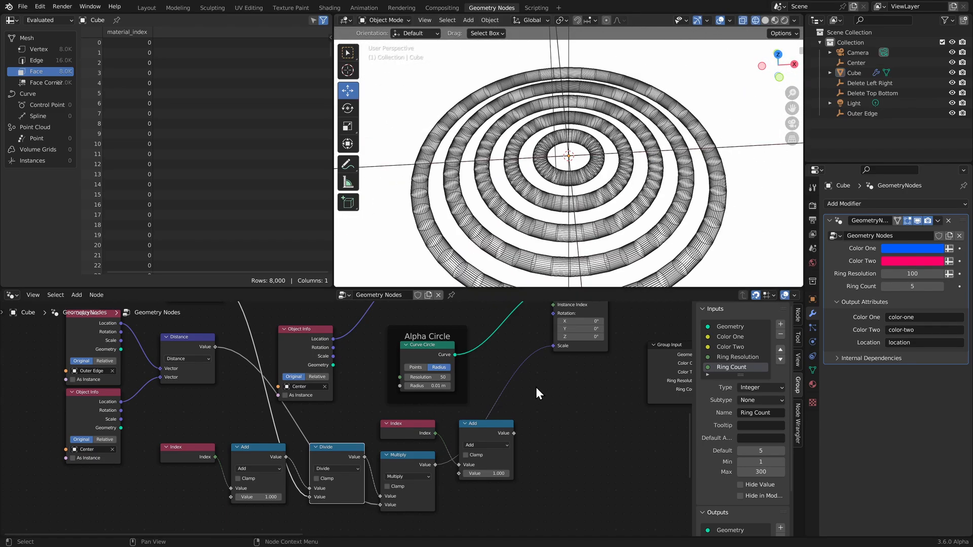
pyautogui.keyDown('shift'); pyautogui.moveTo(536, 386); pyautogui.dragTo(467, 415, button='middle'); pyautogui.keyUp('shift')
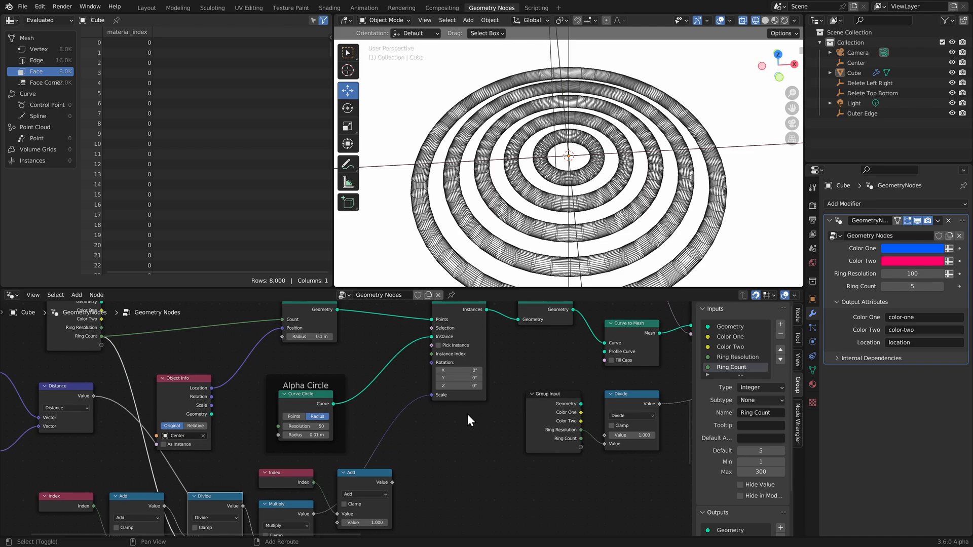
pyautogui.click(306, 434)
pyautogui.write('1')
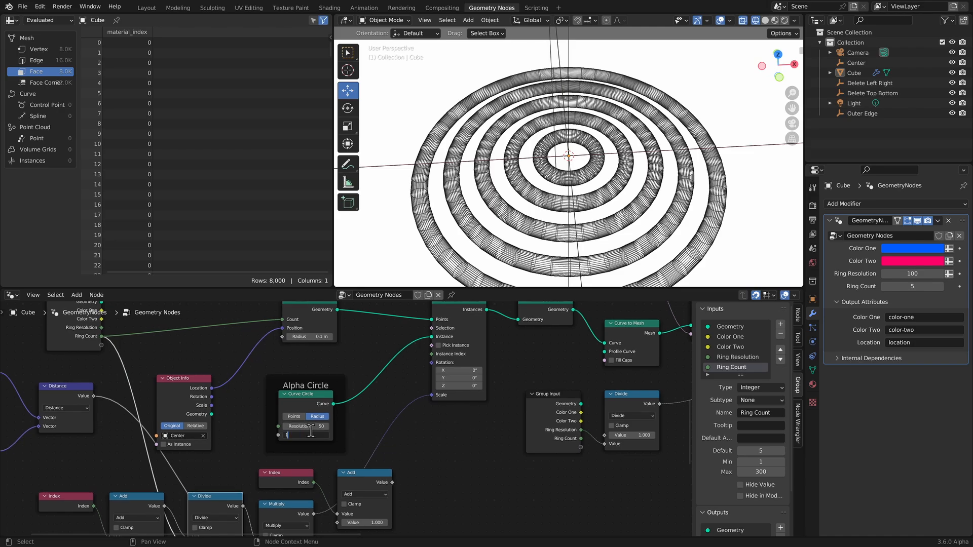
pyautogui.press('Return')
# - Set the Beta Circle's radius to 1 m and return the viewport to solid shading
pyautogui.moveTo(622, 406); pyautogui.dragTo(268, 415, button='middle')
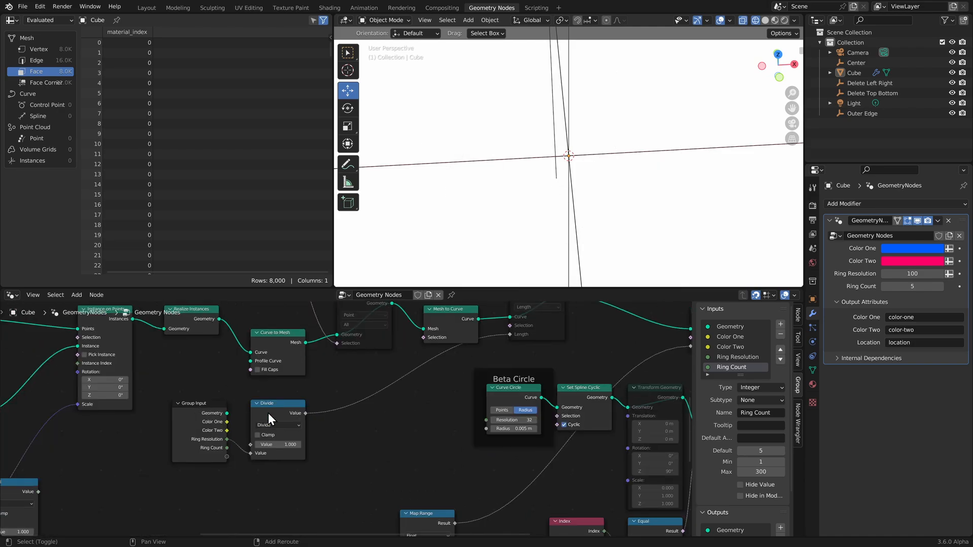
pyautogui.click(515, 429)
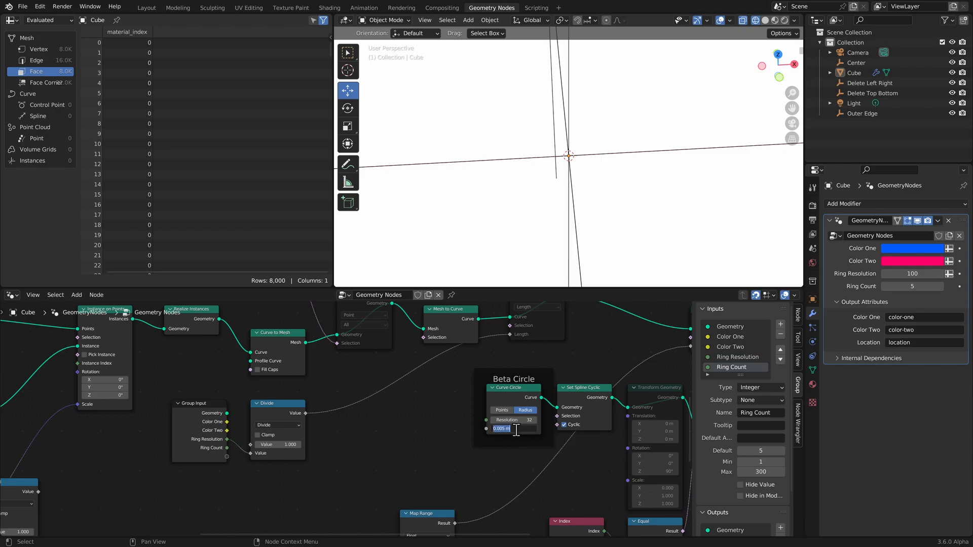
pyautogui.write('1')
pyautogui.press('Return')
pyautogui.scroll(-8, 580, 167)
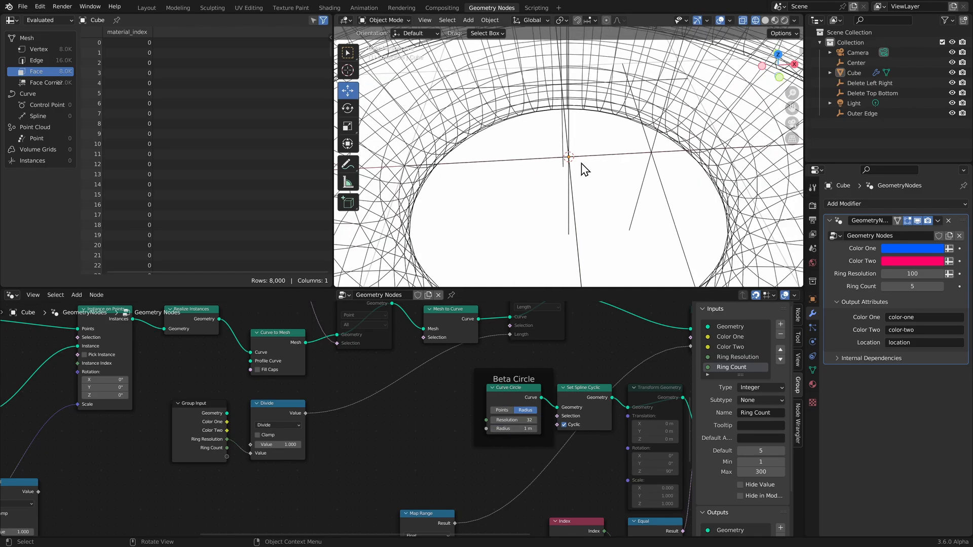
pyautogui.click(766, 20)
pyautogui.moveTo(709, 78); pyautogui.dragTo(703, 121, button='middle')
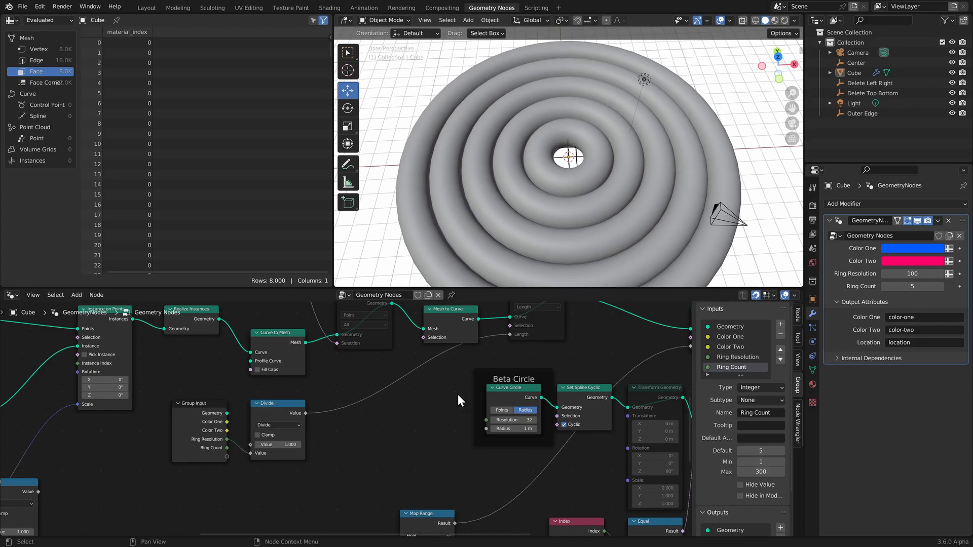
# - Set the second value of the Add node feeding the Ring Count Divide node to 0.5
pyautogui.scroll(-2, 446, 397)
pyautogui.moveTo(250, 447); pyautogui.dragTo(455, 402, button='middle')
pyautogui.keyDown('shift'); pyautogui.moveTo(315, 427); pyautogui.dragTo(491, 415, button='middle'); pyautogui.keyUp('shift')
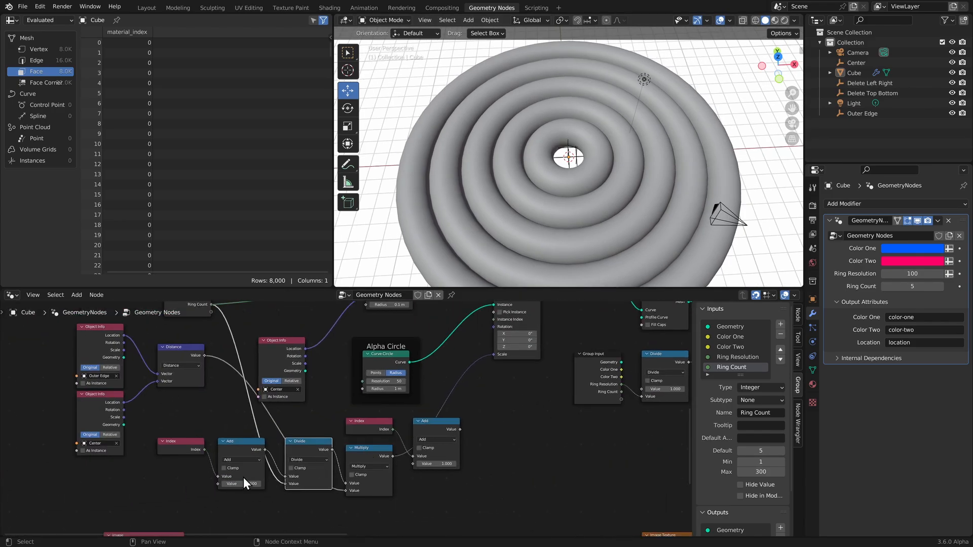
pyautogui.scroll(4, 233, 479)
pyautogui.click(187, 508)
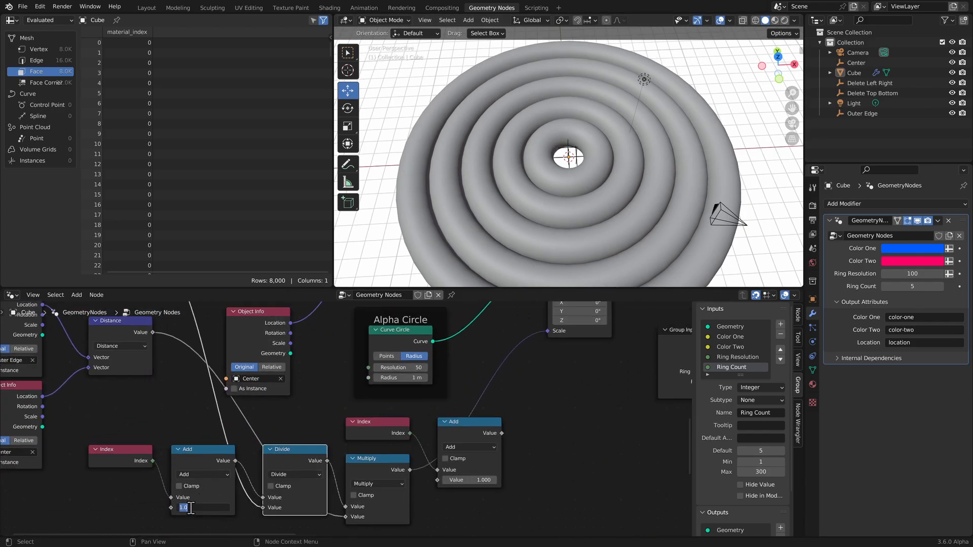
pyautogui.write('0.5')
pyautogui.press('Return')
# - Test the ring spacing by moving the Outer Edge empty inward and back out along X to about 15.2 m
pyautogui.moveTo(649, 208); pyautogui.dragTo(662, 225, button='middle')
pyautogui.scroll(6, 707, 231)
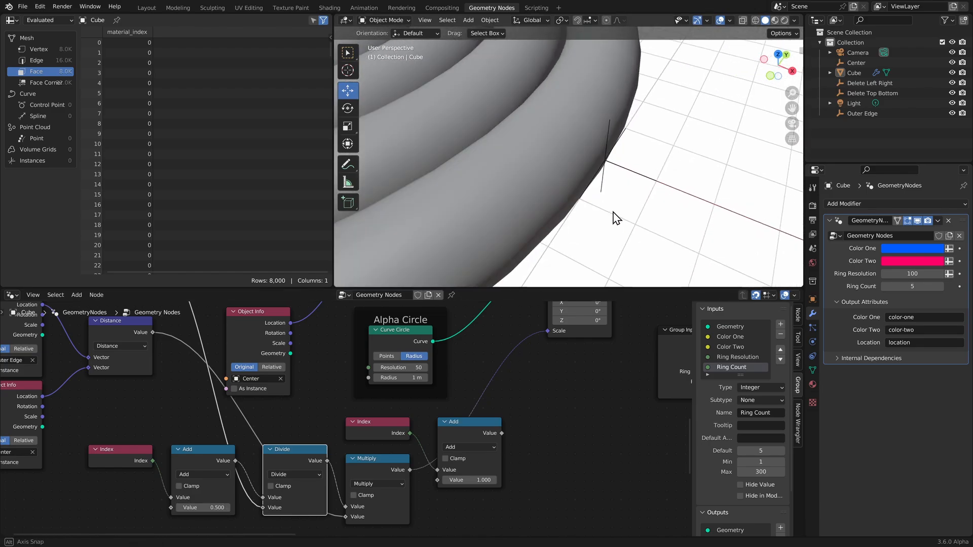
pyautogui.click(594, 165)
pyautogui.moveTo(609, 189); pyautogui.dragTo(640, 188, button='middle')
pyautogui.scroll(-8, 642, 194)
pyautogui.moveTo(527, 168)
pyautogui.mouseDown(button='middle')
pyautogui.moveTo(550, 178)
pyautogui.moveTo(537, 184)
pyautogui.moveTo(540, 170)
pyautogui.mouseUp(button='middle')
pyautogui.scroll(3, 539, 169)
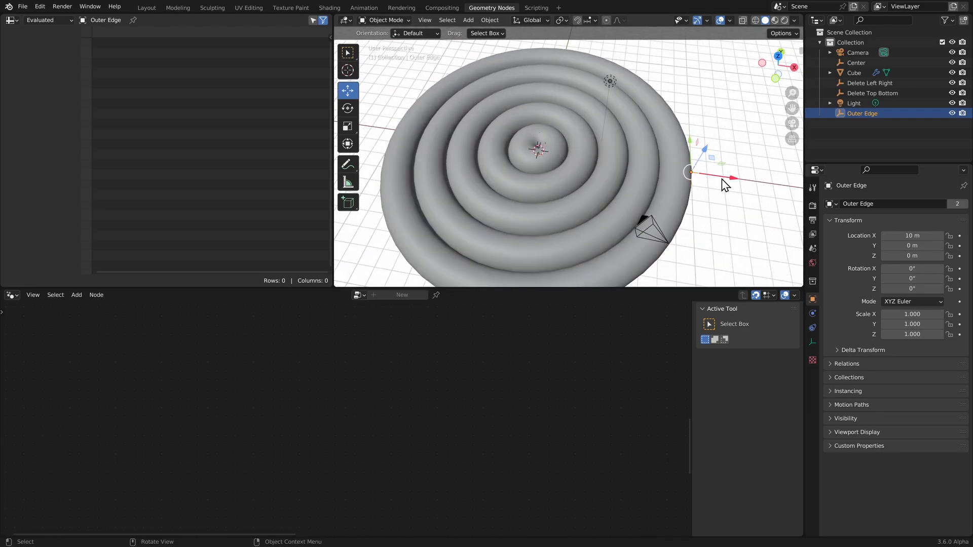
pyautogui.moveTo(732, 177); pyautogui.dragTo(598, 158)
pyautogui.moveTo(680, 160); pyautogui.dragTo(736, 183)
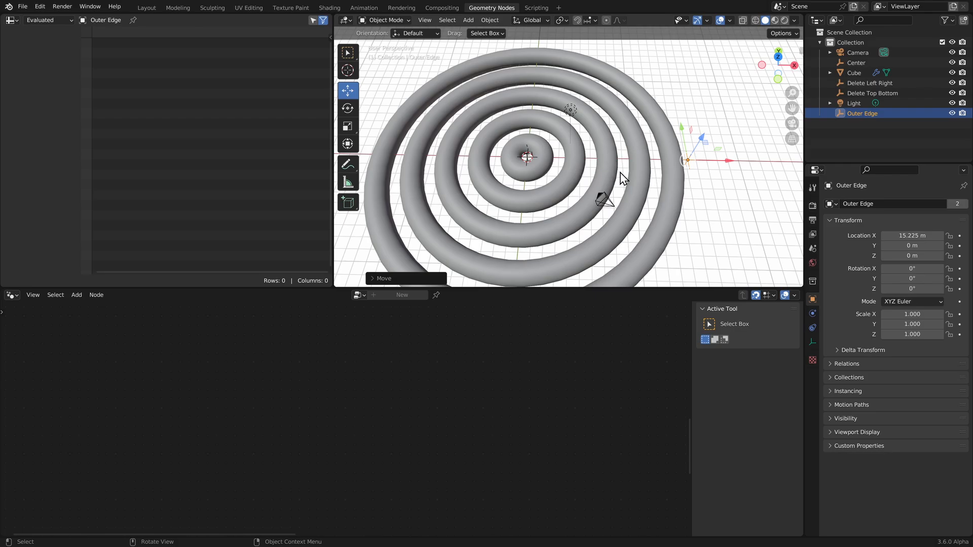
# - Reselect the ring mesh and delete the old unused Index and Add nodes beside the Multiply node
pyautogui.click(597, 245)
pyautogui.scroll(-3, 521, 399)
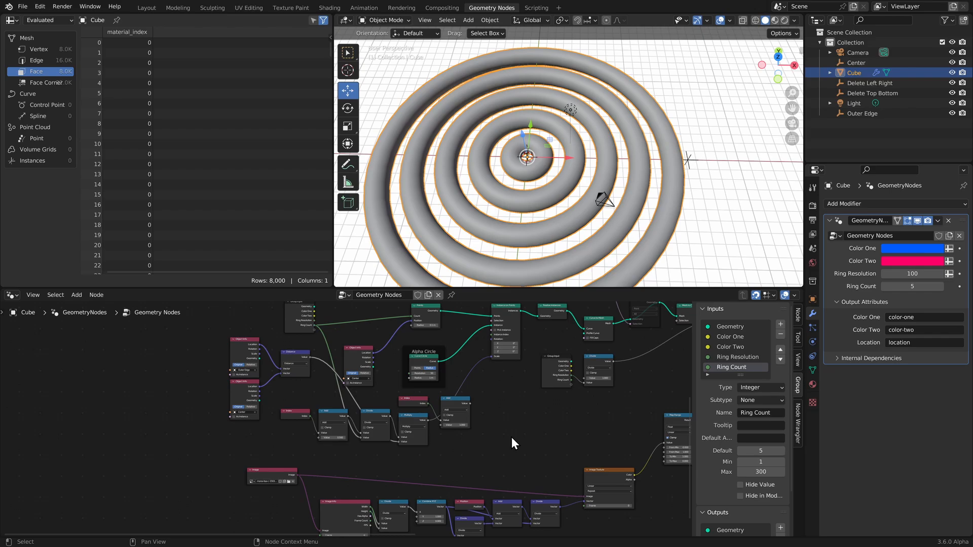
pyautogui.click(418, 401)
pyautogui.keyDown('shift'); pyautogui.click(447, 403); pyautogui.keyUp('shift')
pyautogui.press('x')
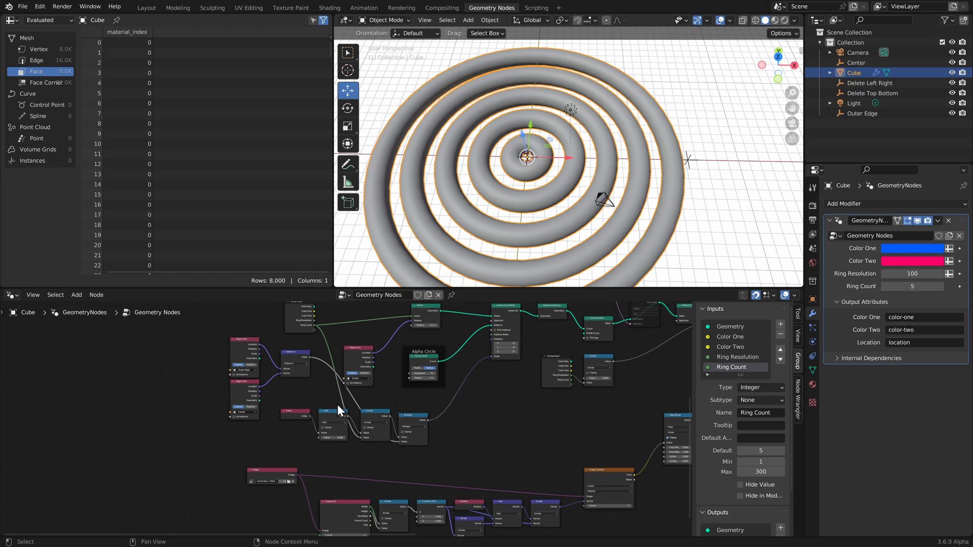
# - Align the Multiply node in a row with the Index, Add and Divide nodes
pyautogui.moveTo(200, 414); pyautogui.dragTo(407, 419, button='middle')
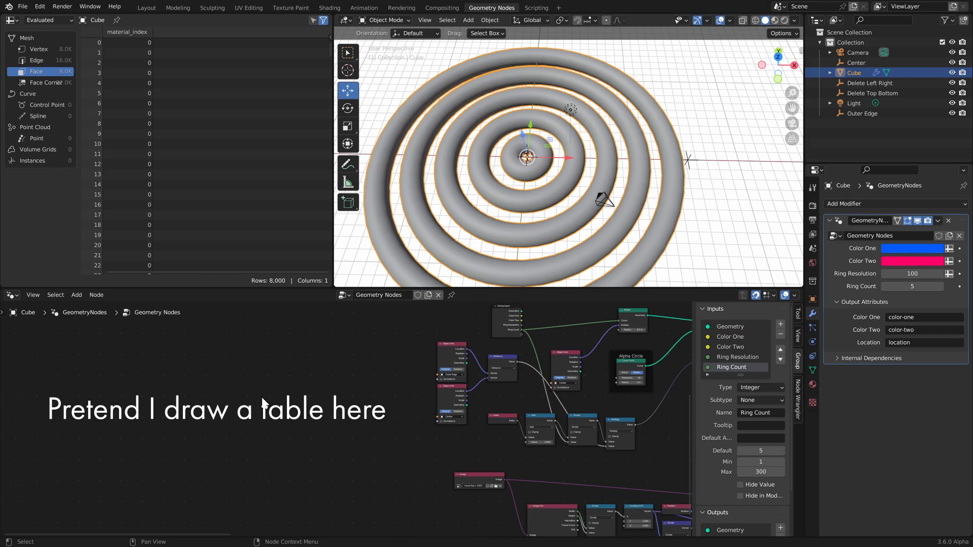
pyautogui.moveTo(612, 439); pyautogui.dragTo(436, 427, button='middle')
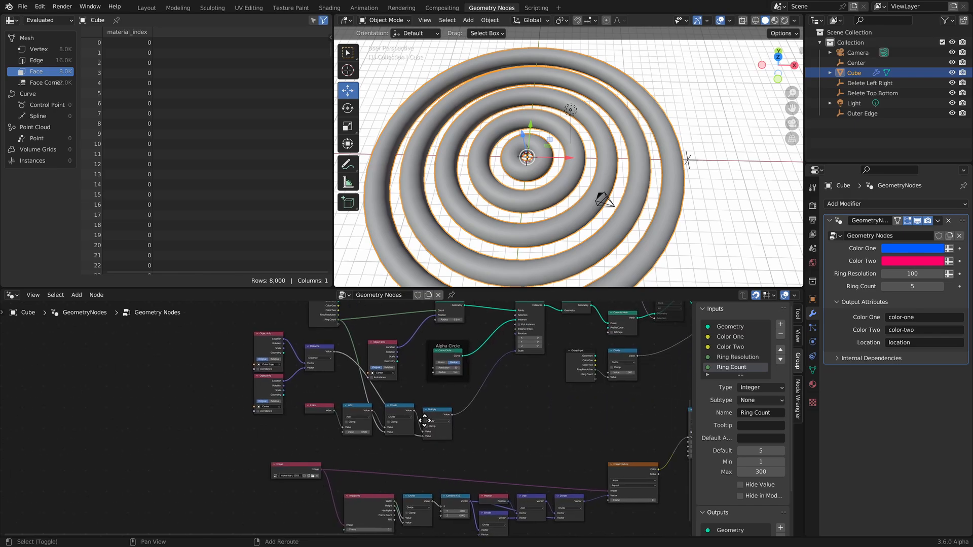
pyautogui.scroll(3, 436, 427)
pyautogui.moveTo(445, 403); pyautogui.dragTo(452, 397)
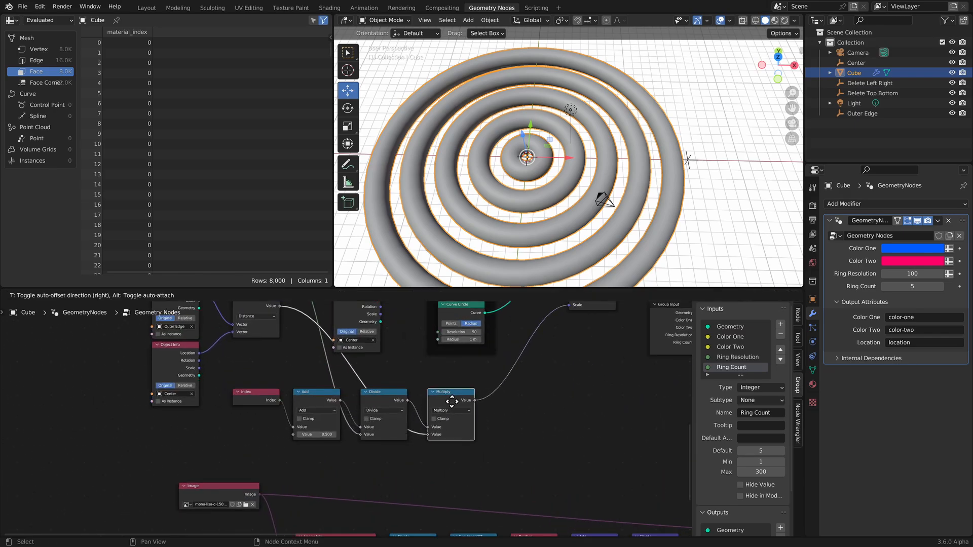
pyautogui.scroll(-1, 515, 390)
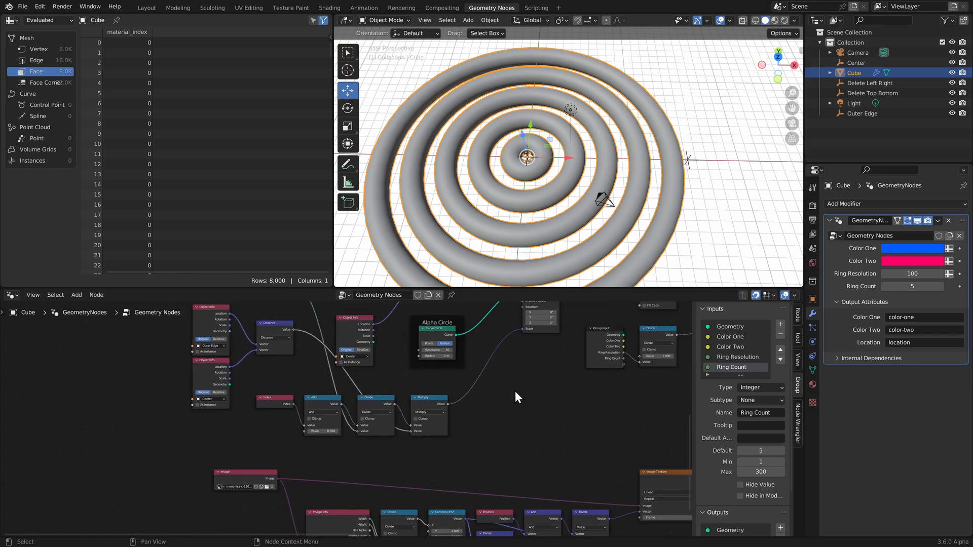
# - Add another Math node set to Divide in the free space beyond the Multiply node
pyautogui.moveTo(515, 391); pyautogui.dragTo(500, 420, button='middle')
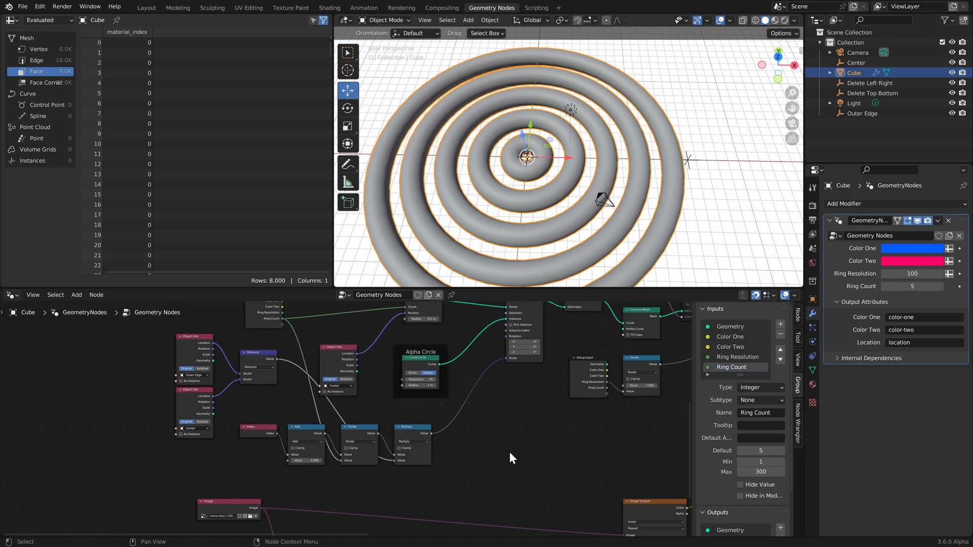
pyautogui.hotkey('shift', 'a')
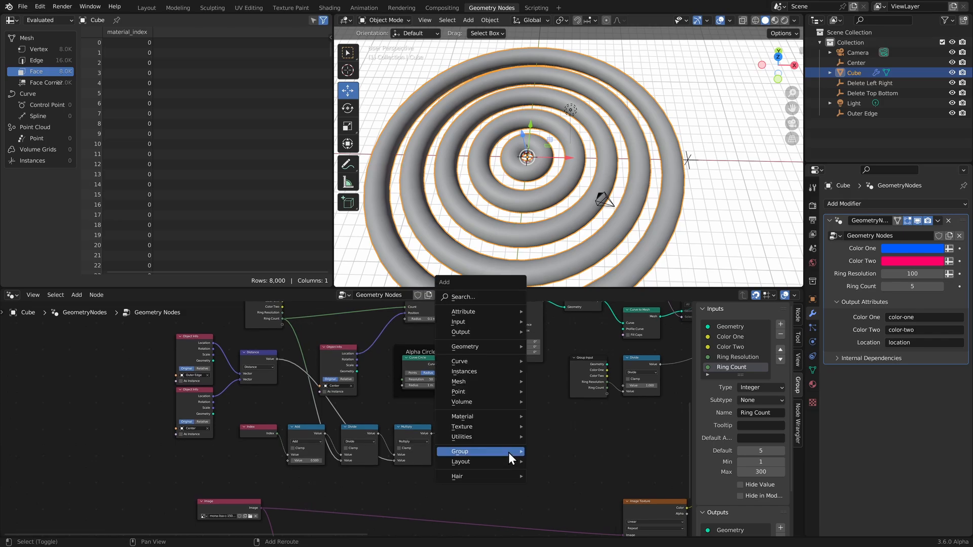
pyautogui.click(509, 452)
pyautogui.write('math')
pyautogui.press('Return')
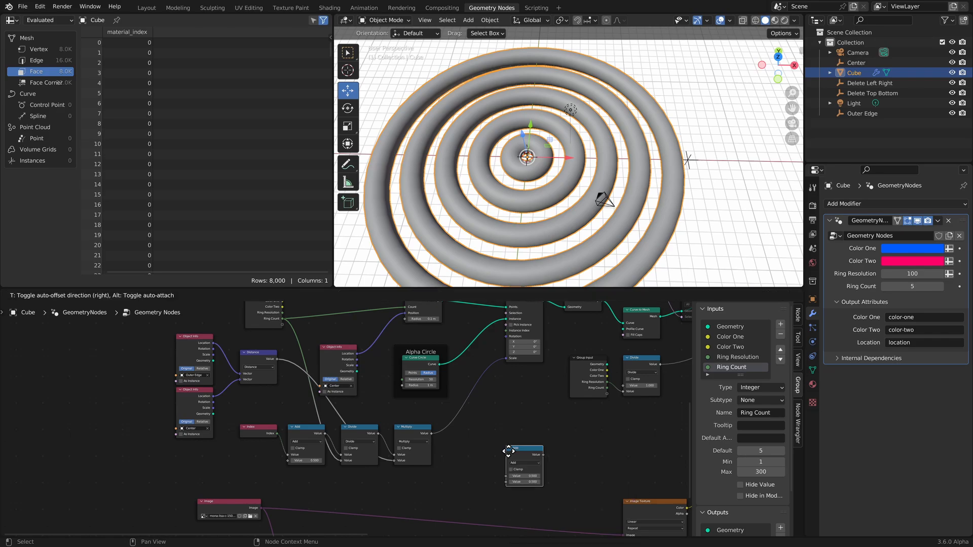
pyautogui.click(494, 449)
pyautogui.scroll(3, 510, 408)
pyautogui.click(439, 395)
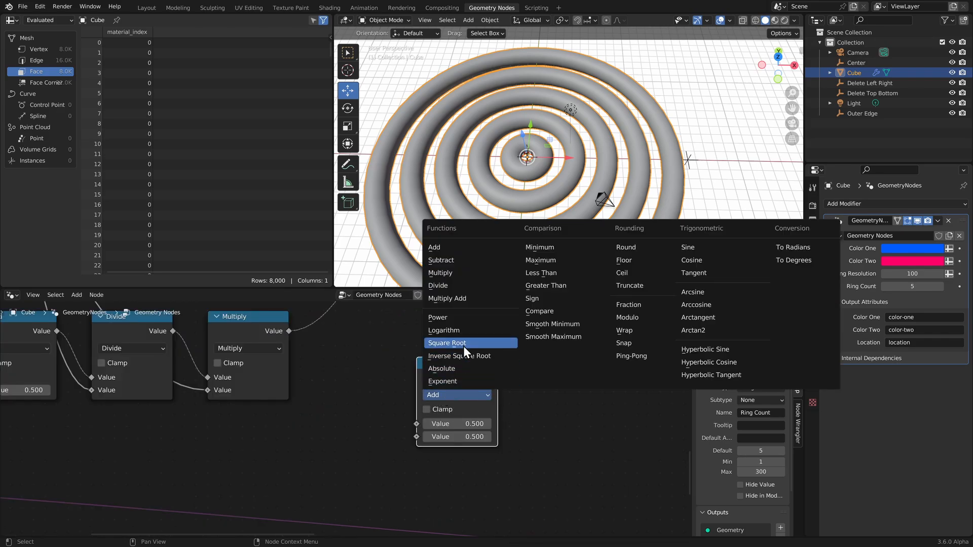
pyautogui.click(445, 286)
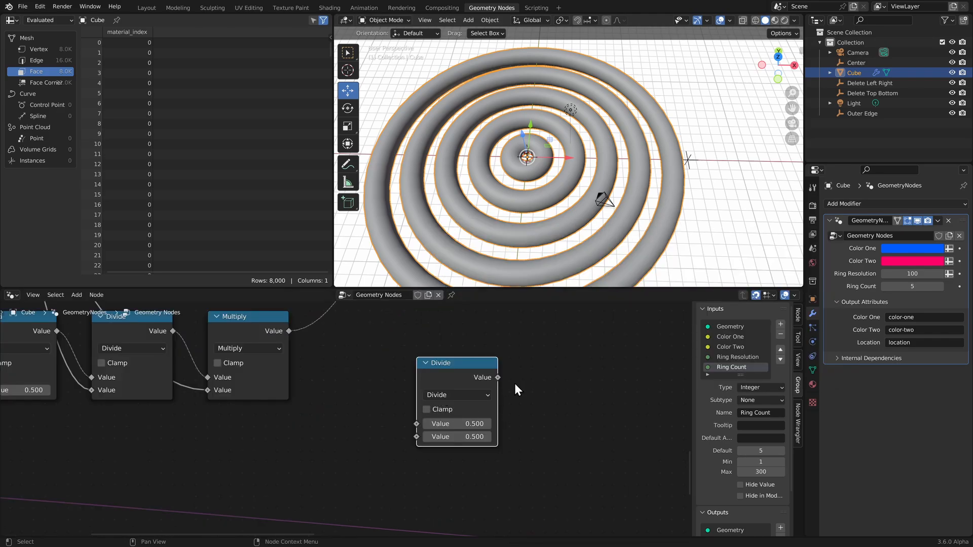
pyautogui.scroll(-5, 515, 383)
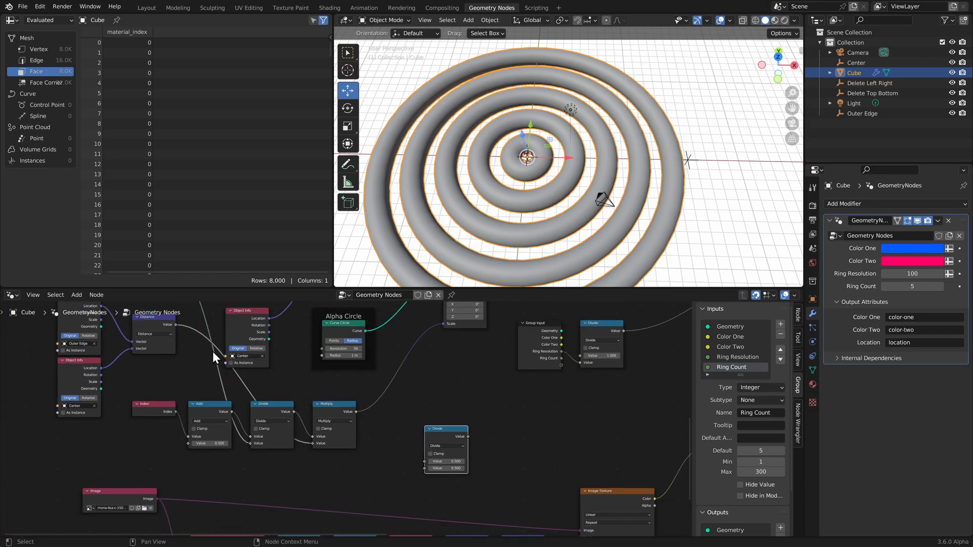
# - Connect the Distance value to the new Divide node's first input and its output to the Beta Circle's Radius
pyautogui.moveTo(175, 325); pyautogui.dragTo(425, 462)
pyautogui.scroll(2, 389, 455)
pyautogui.scroll(-4, 471, 444)
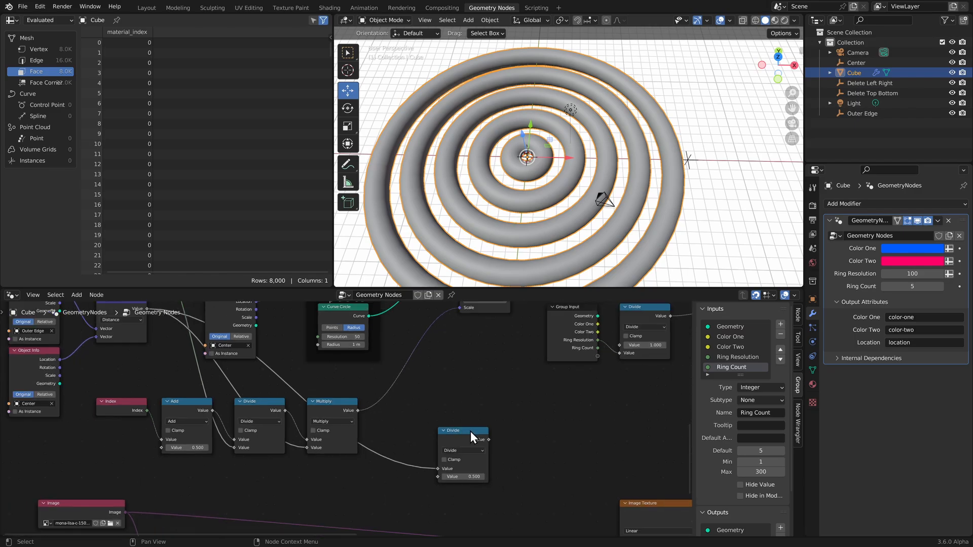
pyautogui.keyDown('shift'); pyautogui.scroll(2, 485, 434); pyautogui.keyUp('shift')
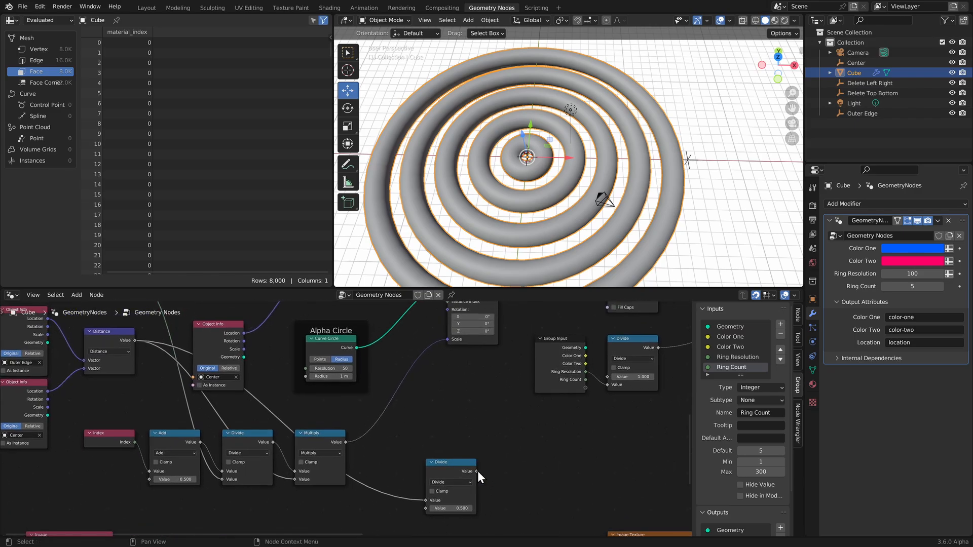
pyautogui.moveTo(477, 471); pyautogui.dragTo(611, 364)
pyautogui.moveTo(302, 463); pyautogui.dragTo(502, 443, button='middle')
pyautogui.keyDown('shift'); pyautogui.moveTo(331, 489); pyautogui.dragTo(370, 451, button='middle'); pyautogui.keyUp('shift')
# - Add a Math node set to Multiply in the free space just before the new Divide node
pyautogui.hotkey('shift', 'a')
pyautogui.write('s')
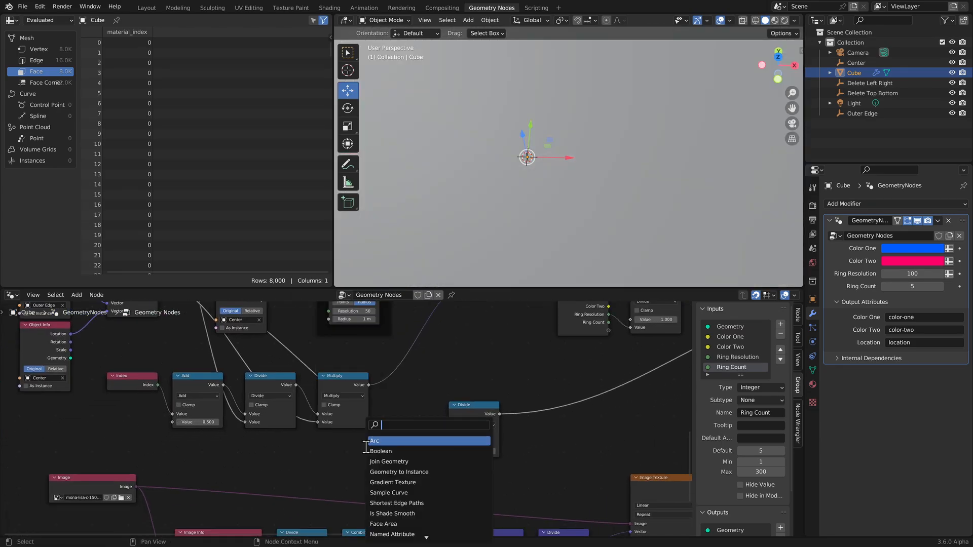
pyautogui.write('math')
pyautogui.press('Return')
pyautogui.click(366, 447)
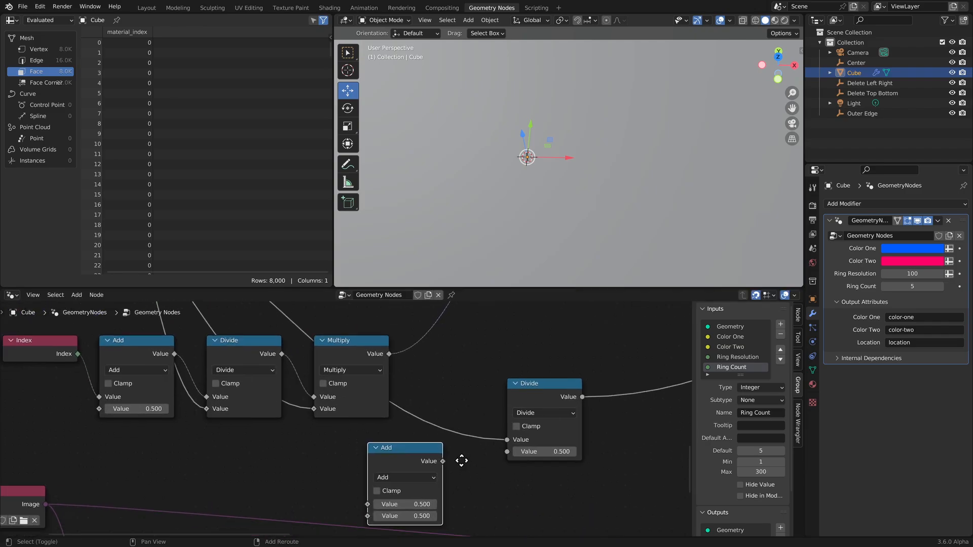
pyautogui.scroll(2, 388, 460)
pyautogui.click(390, 460)
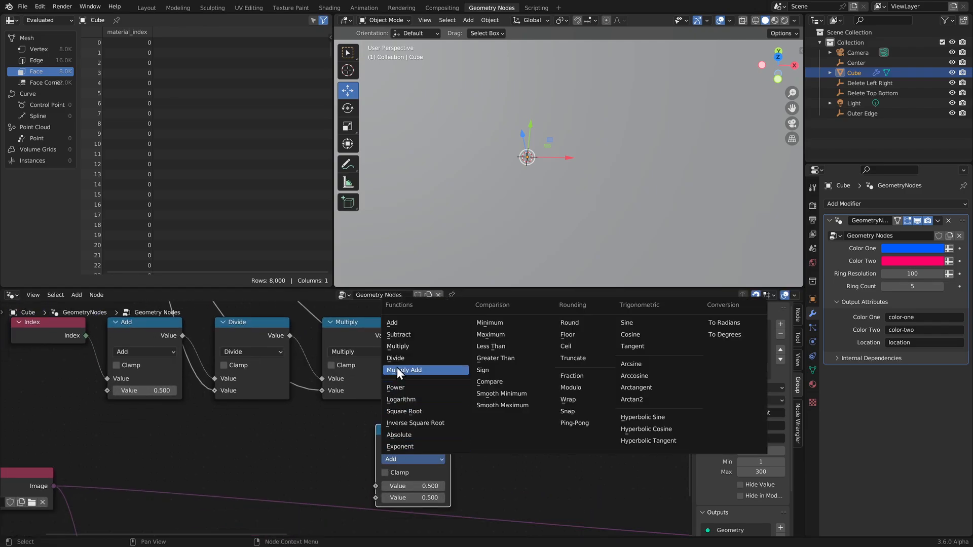
pyautogui.click(399, 347)
pyautogui.scroll(-7, 496, 499)
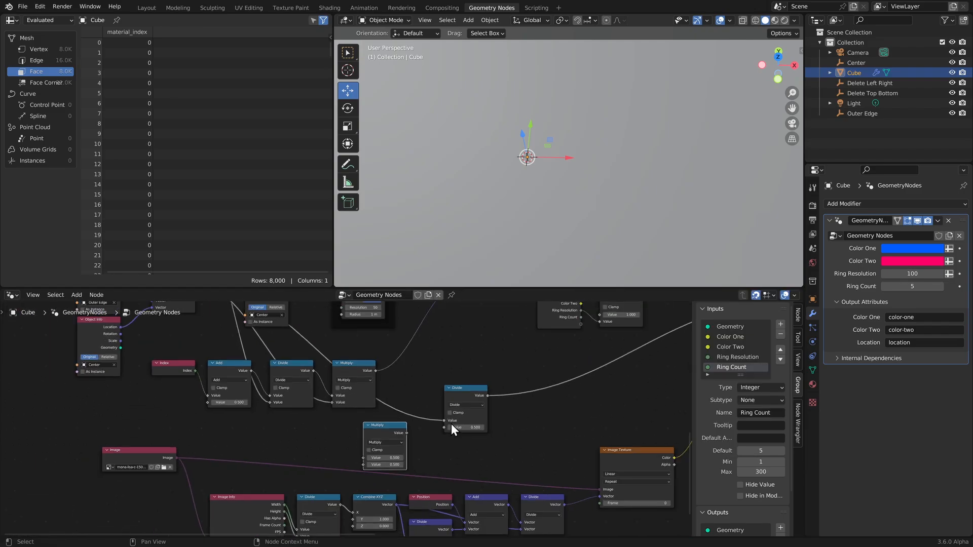
# - Multiply the Ring Count input by 2 in the new Multiply node and feed the result into the Divide node's second input
pyautogui.keyDown('shift'); pyautogui.moveTo(362, 377); pyautogui.dragTo(389, 492, button='middle'); pyautogui.keyUp('shift')
pyautogui.scroll(5, 405, 423)
pyautogui.moveTo(427, 385); pyautogui.dragTo(426, 430, button='middle')
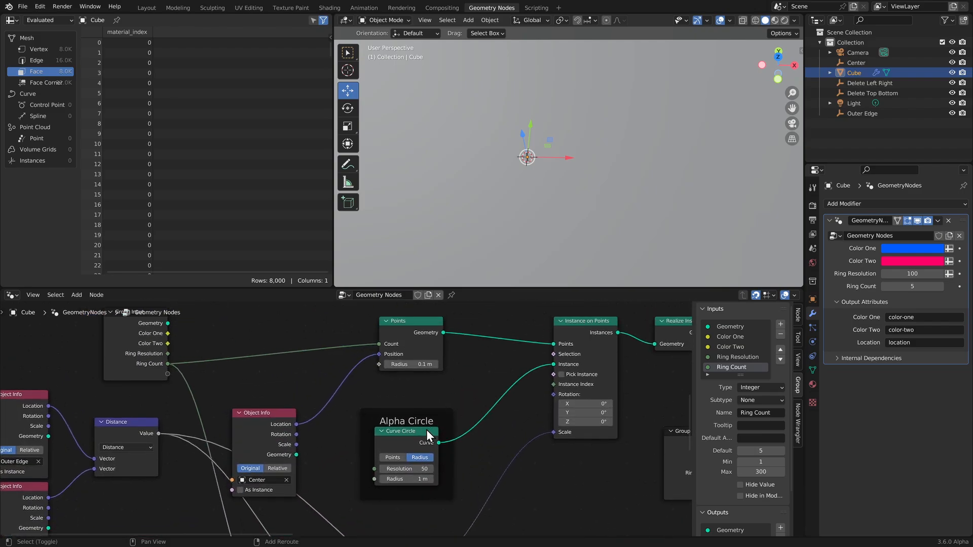
pyautogui.moveTo(167, 364); pyautogui.dragTo(341, 414)
pyautogui.moveTo(406, 460); pyautogui.dragTo(406, 460)
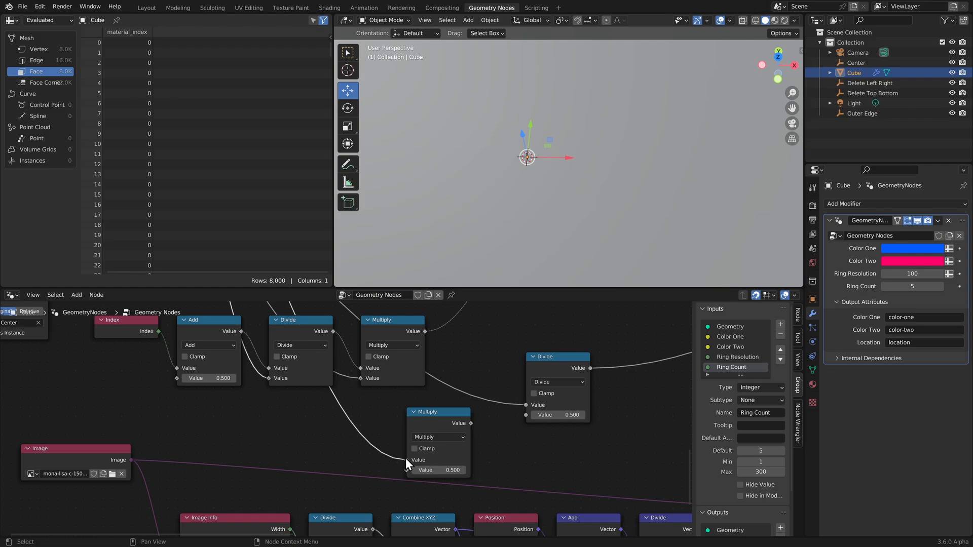
pyautogui.click(440, 471)
pyautogui.write('2')
pyautogui.press('Return')
pyautogui.moveTo(470, 424); pyautogui.dragTo(525, 417)
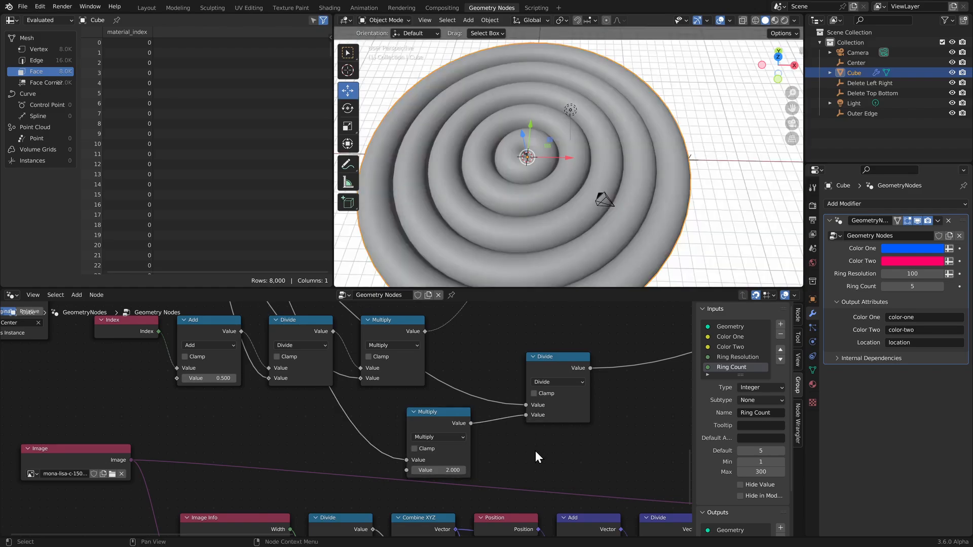
# - Test the ring sizing by moving the Outer Edge empty outward along X to about 16.8 m and setting the ring mesh's Ring Count to 6
pyautogui.click(692, 156)
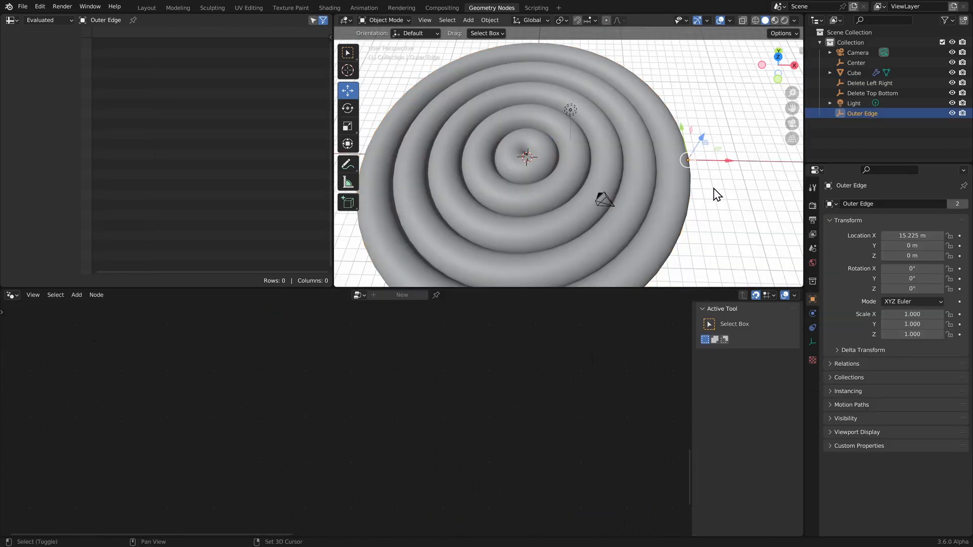
pyautogui.keyDown('shift'); pyautogui.moveTo(725, 218); pyautogui.dragTo(685, 223, button='middle'); pyautogui.keyUp('shift')
pyautogui.click(663, 215)
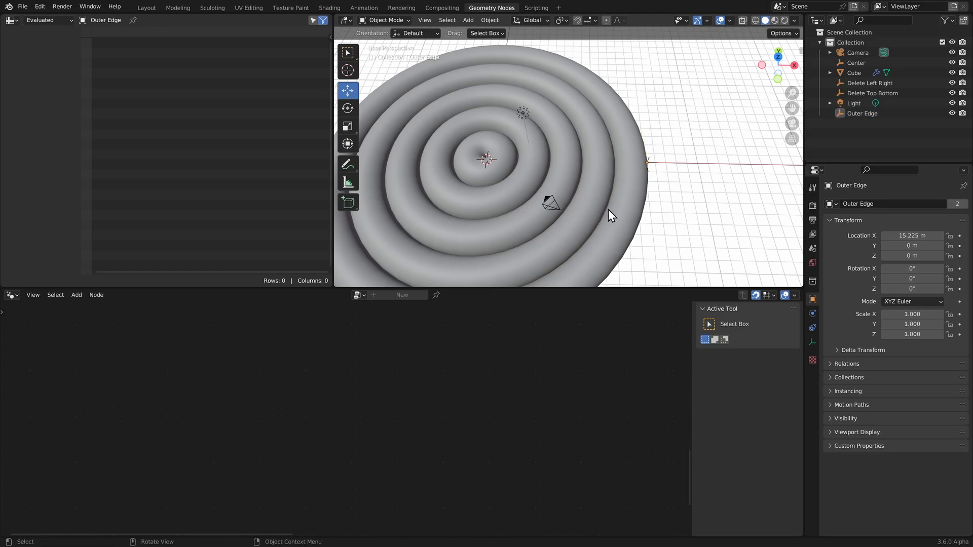
pyautogui.click(610, 213)
pyautogui.moveTo(623, 227); pyautogui.dragTo(654, 172, button='middle')
pyautogui.click(652, 167)
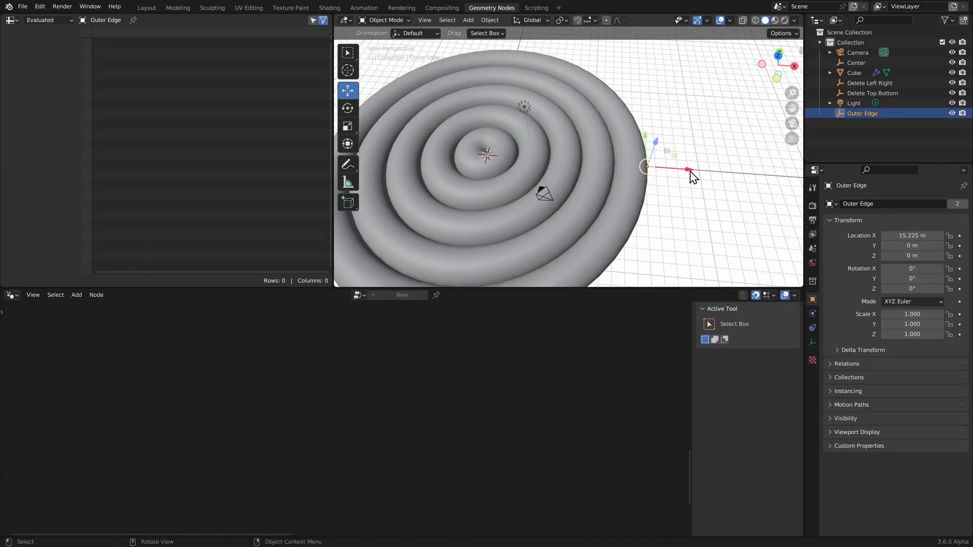
pyautogui.moveTo(691, 174); pyautogui.dragTo(625, 189)
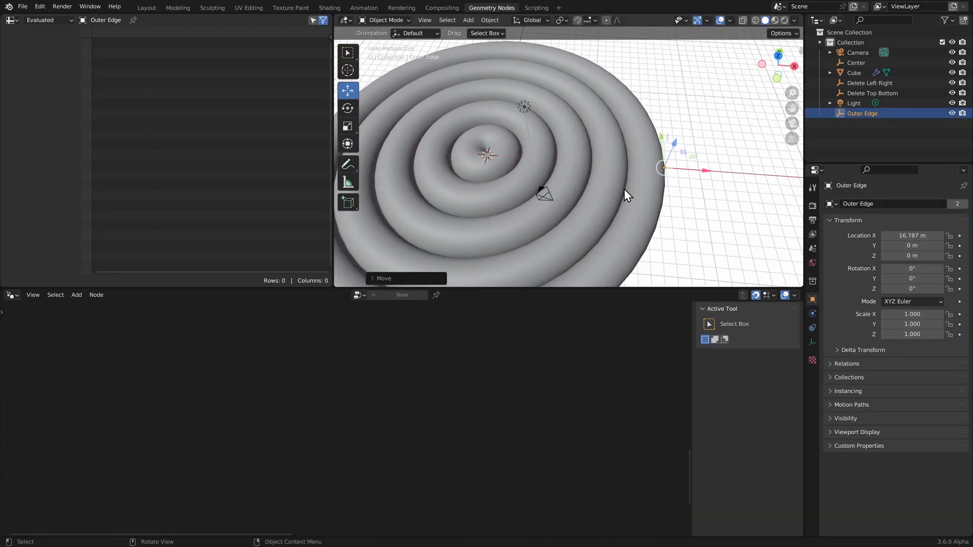
pyautogui.click(619, 187)
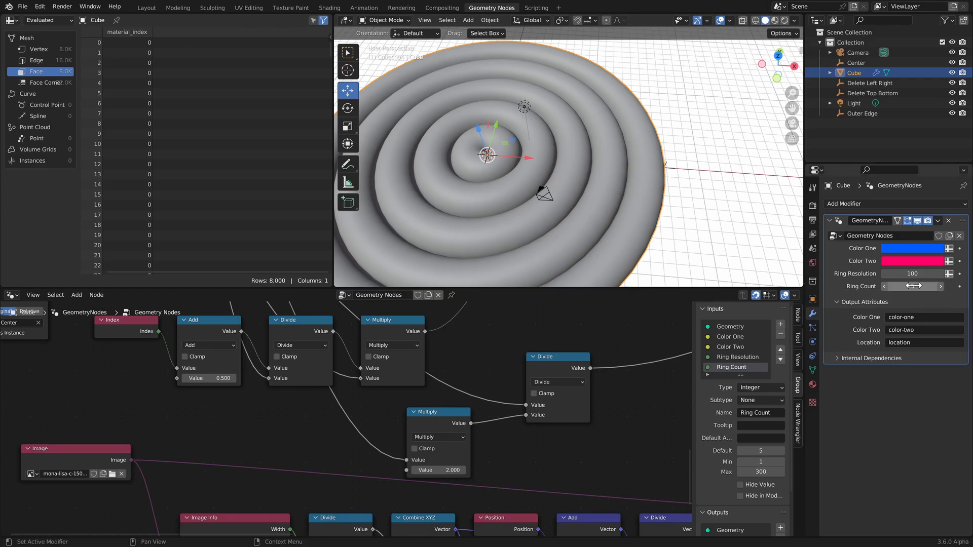
pyautogui.moveTo(914, 286)
pyautogui.mouseDown()
pyautogui.moveTo(933, 286)
pyautogui.moveTo(904, 286)
pyautogui.mouseUp()
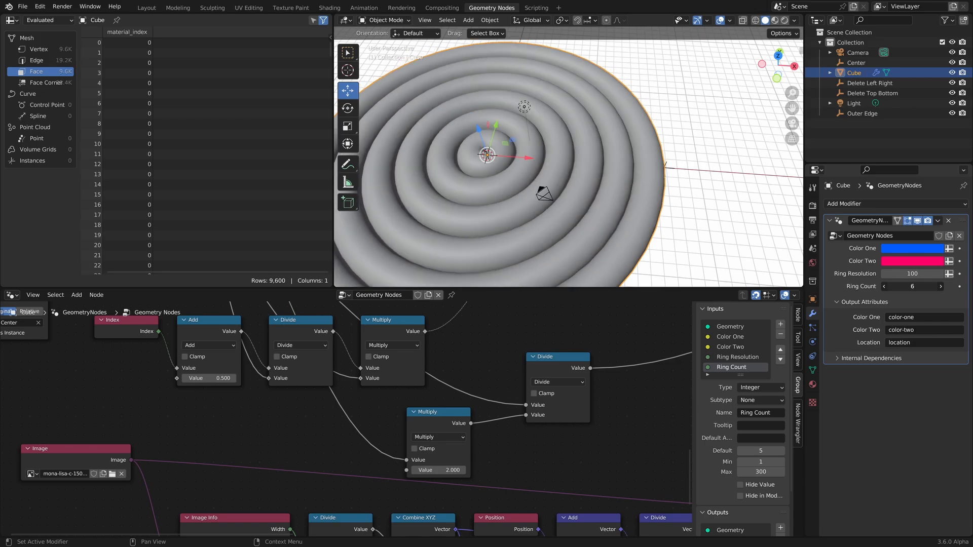
# - Set the Beta Circle's resolution to 3 and turn off Cyclic on the Set Spline Cyclic node
pyautogui.scroll(-4, 557, 467)
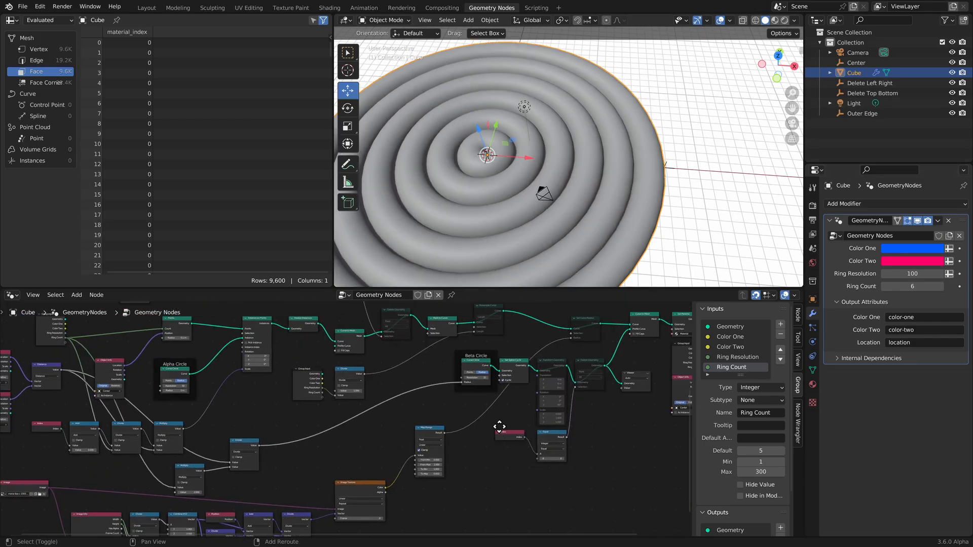
pyautogui.moveTo(499, 427); pyautogui.dragTo(465, 444, button='middle')
pyautogui.scroll(9, 505, 387)
pyautogui.moveTo(565, 366); pyautogui.dragTo(499, 436, button='middle')
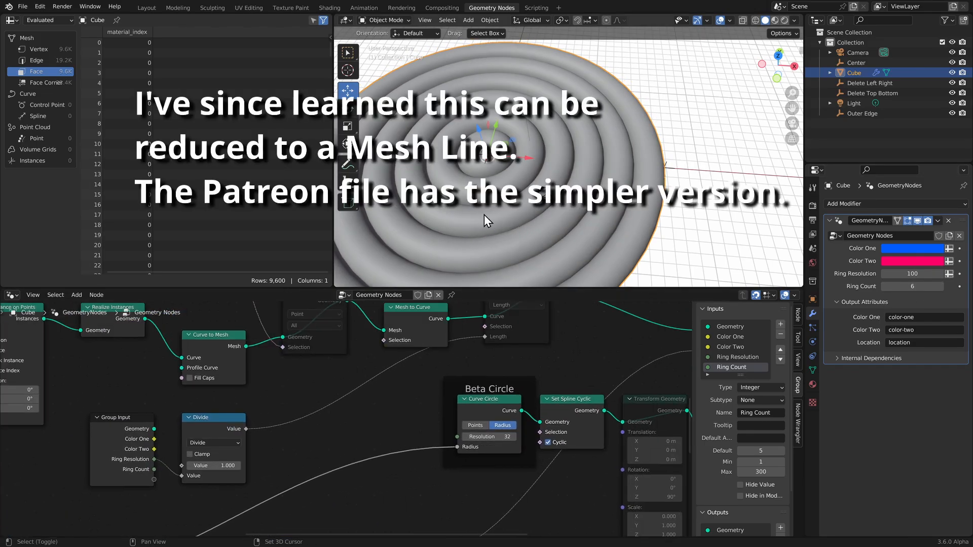
pyautogui.keyDown('shift'); pyautogui.moveTo(485, 214); pyautogui.dragTo(563, 202, button='middle'); pyautogui.keyUp('shift')
pyautogui.scroll(-1, 491, 421)
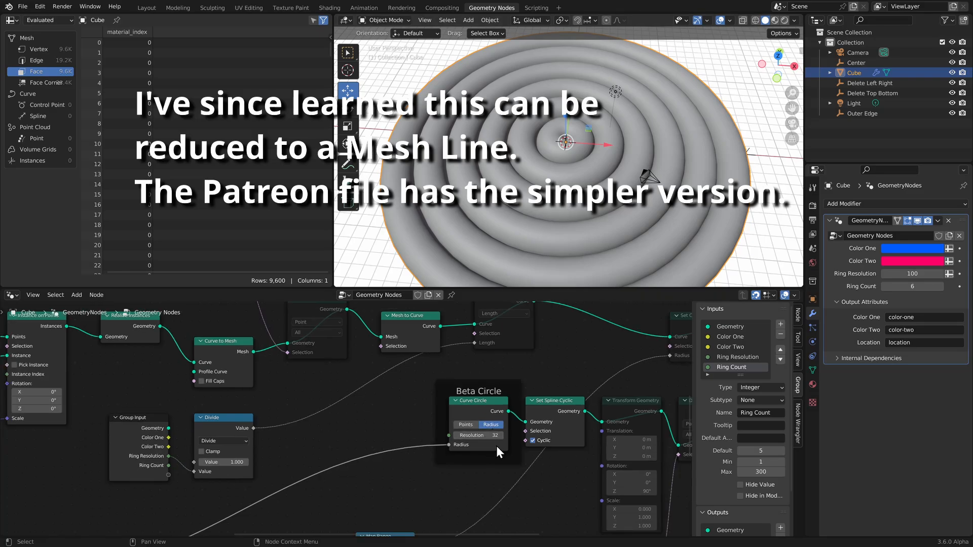
pyautogui.scroll(3, 496, 446)
pyautogui.moveTo(556, 456); pyautogui.dragTo(481, 437, button='middle')
pyautogui.click(481, 437)
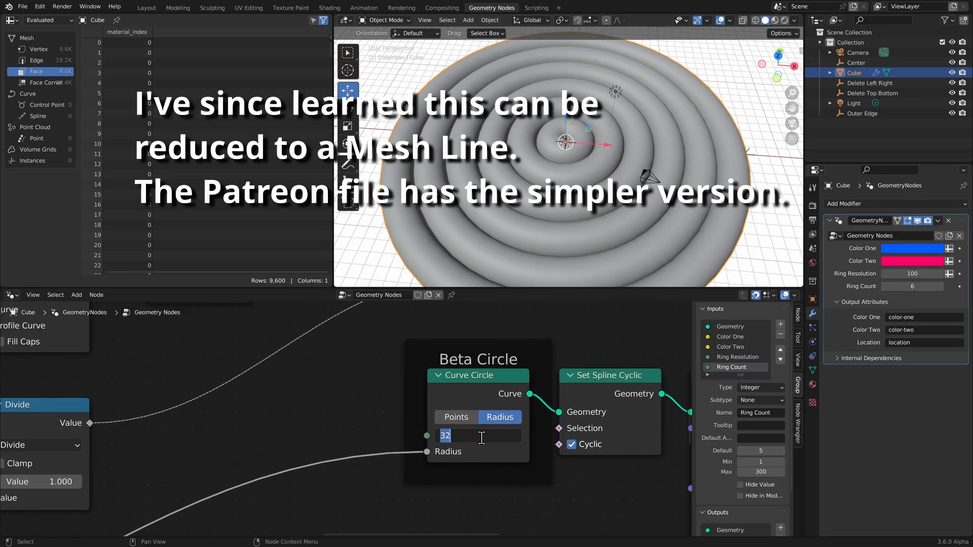
pyautogui.write('3')
pyautogui.press('Return')
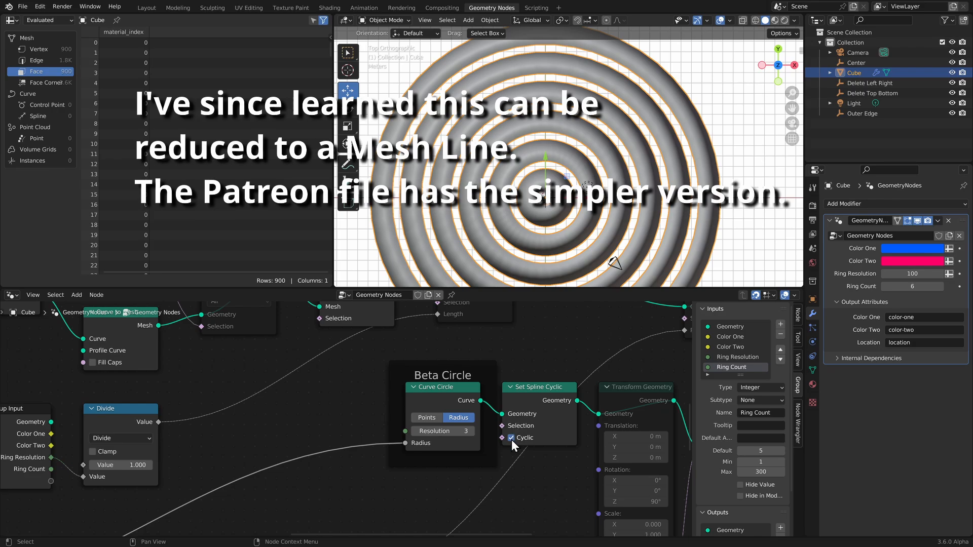
pyautogui.click(511, 438)
pyautogui.scroll(-2, 516, 483)
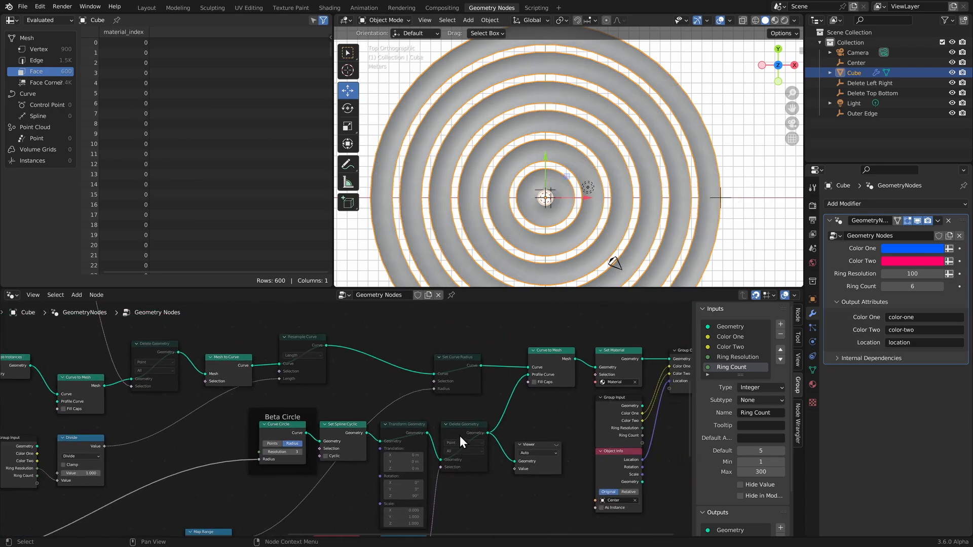
# - Unmute the Transform Geometry and Delete Geometry nodes after Set Spline Cyclic and inspect the flattened rings up close
pyautogui.click(457, 430)
pyautogui.keyDown('shift'); pyautogui.click(393, 431); pyautogui.keyUp('shift')
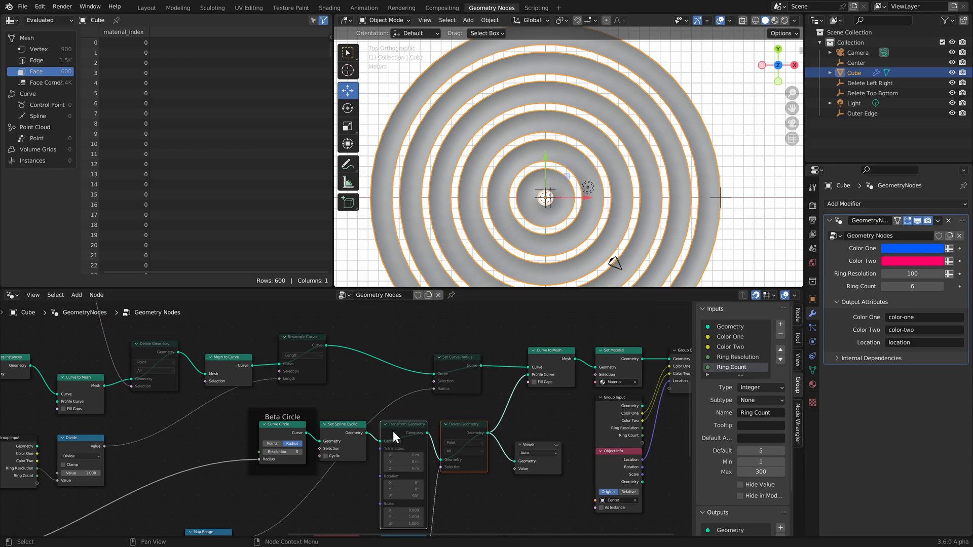
pyautogui.press('m')
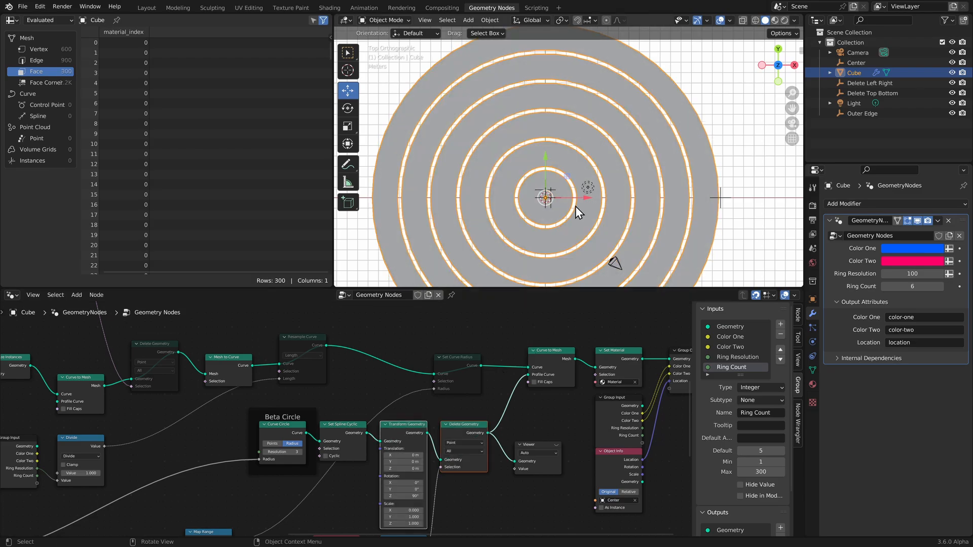
pyautogui.moveTo(576, 205); pyautogui.dragTo(518, 161, button='middle')
pyautogui.scroll(6, 507, 204)
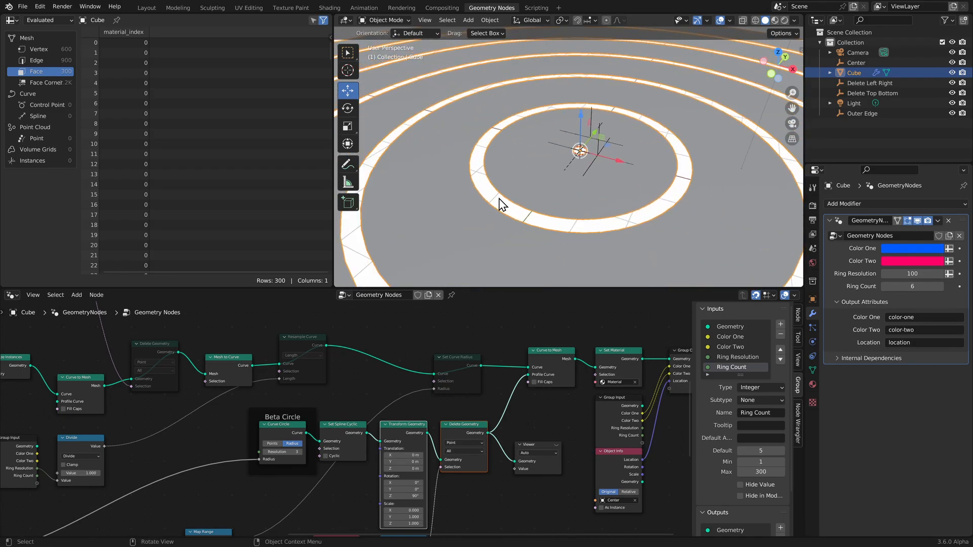
pyautogui.moveTo(501, 171); pyautogui.dragTo(510, 183, button='middle')
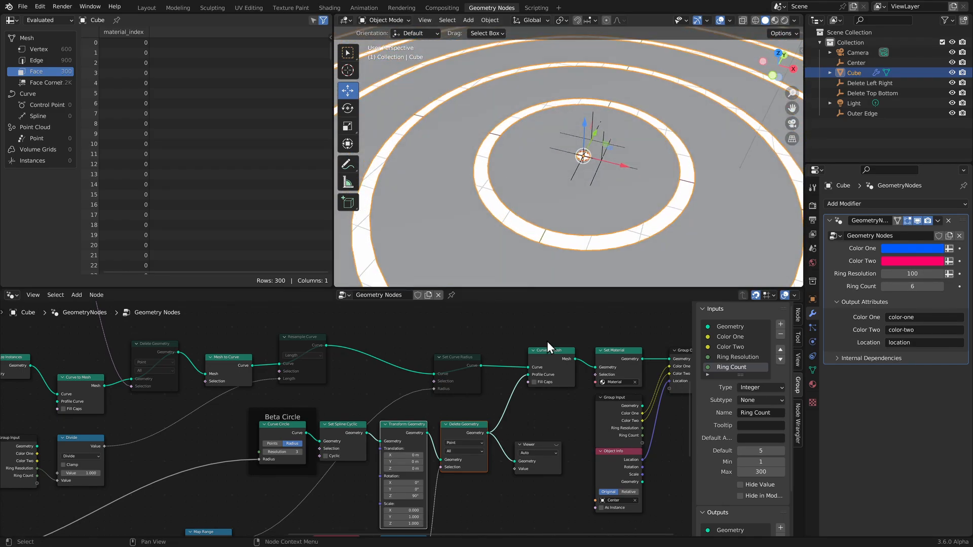
# - Annotate empty node editor space with a circle around an inscribed triangle, vertical lines on both sides and a brace labelled d above
pyautogui.moveTo(571, 432); pyautogui.dragTo(531, 363, button='middle')
pyautogui.moveTo(462, 332)
pyautogui.mouseDown()
pyautogui.moveTo(521, 412)
pyautogui.moveTo(464, 335)
pyautogui.mouseUp()
pyautogui.moveTo(425, 364)
pyautogui.mouseDown()
pyautogui.moveTo(513, 364)
pyautogui.moveTo(453, 442)
pyautogui.moveTo(398, 361)
pyautogui.moveTo(390, 466)
pyautogui.mouseUp()
pyautogui.moveTo(522, 345); pyautogui.dragTo(526, 477)
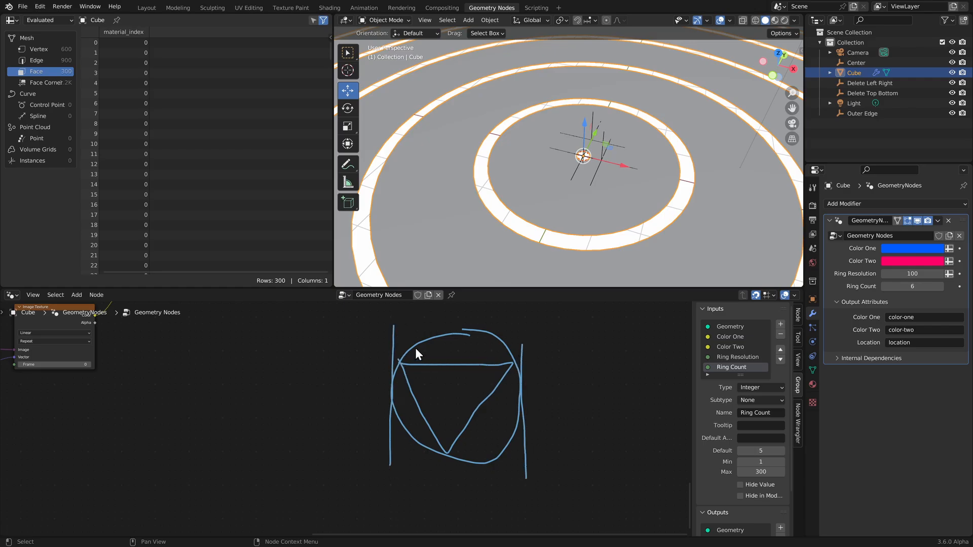
pyautogui.moveTo(417, 315)
pyautogui.mouseDown()
pyautogui.moveTo(487, 318)
pyautogui.moveTo(531, 340)
pyautogui.mouseUp()
pyautogui.moveTo(486, 309); pyautogui.dragTo(482, 365, button='middle')
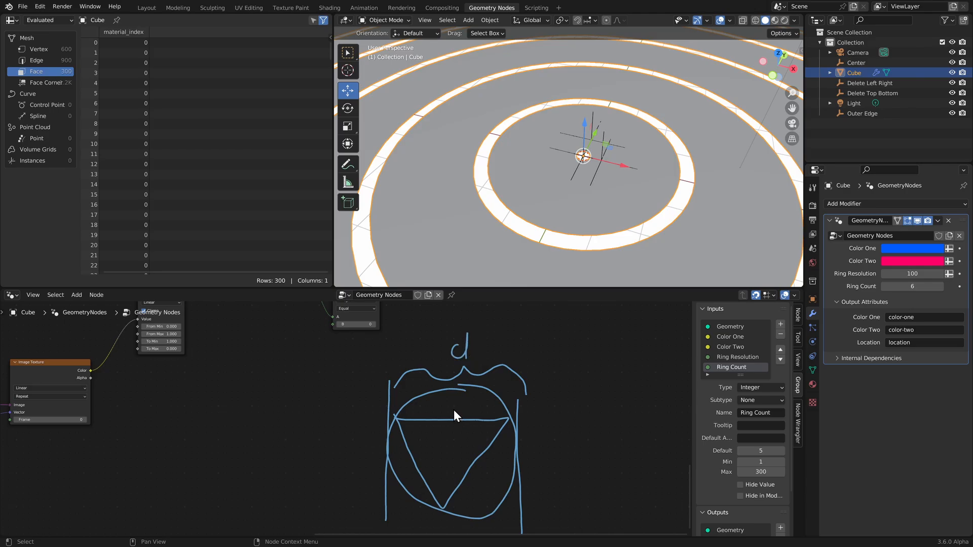
# - Add another Math node set to Multiply in the free space near the Map Range and Index nodes
pyautogui.moveTo(322, 323); pyautogui.dragTo(479, 444, button='middle')
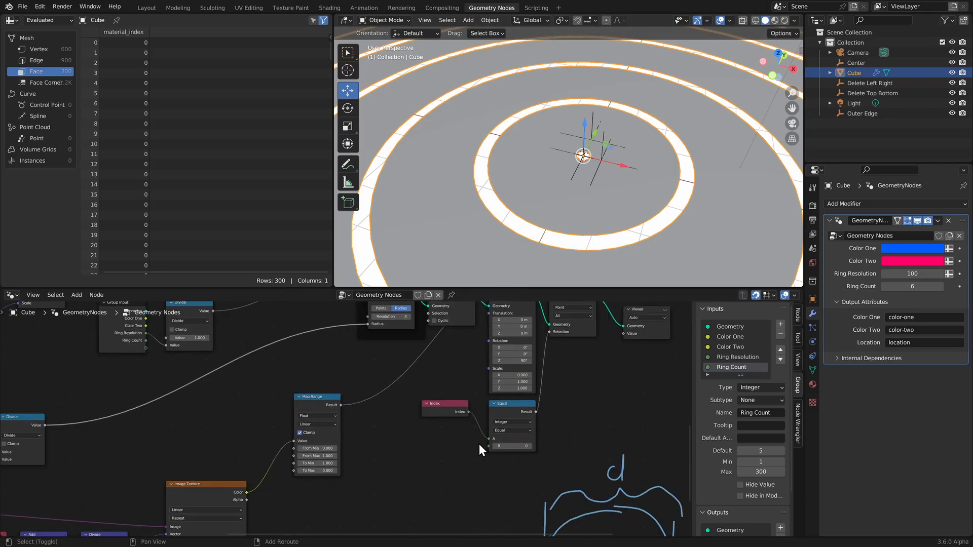
pyautogui.hotkey('shift', 'a')
pyautogui.write('add')
pyautogui.press('Return')
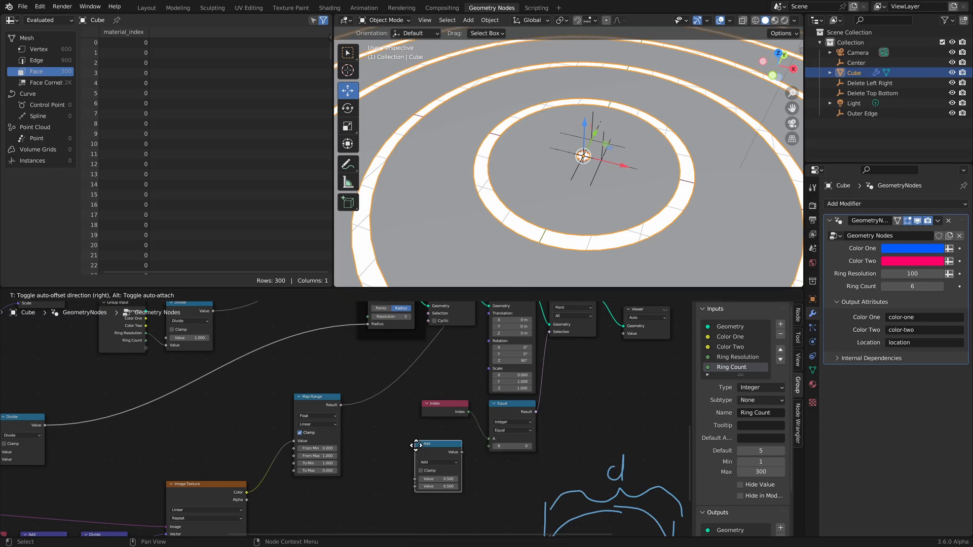
pyautogui.click(416, 445)
pyautogui.click(436, 463)
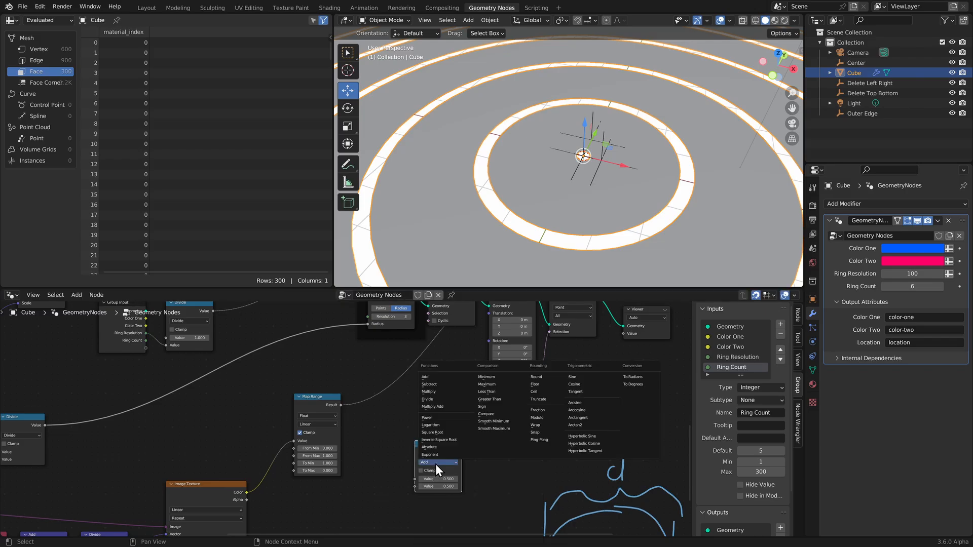
pyautogui.click(431, 394)
pyautogui.scroll(1, 441, 451)
pyautogui.moveTo(432, 445)
pyautogui.keyDown('shift'); pyautogui.mouseDown(button='middle')
pyautogui.moveTo(408, 418)
pyautogui.moveTo(445, 457)
pyautogui.mouseUp(button='middle'); pyautogui.keyUp('shift')
# - Insert the Multiply node into the link from Divide to the Beta Circle's Radius, set its second value to 2 / sqrt(3), and check the rings
pyautogui.moveTo(458, 494); pyautogui.dragTo(332, 416)
pyautogui.scroll(4, 332, 417)
pyautogui.click(396, 435)
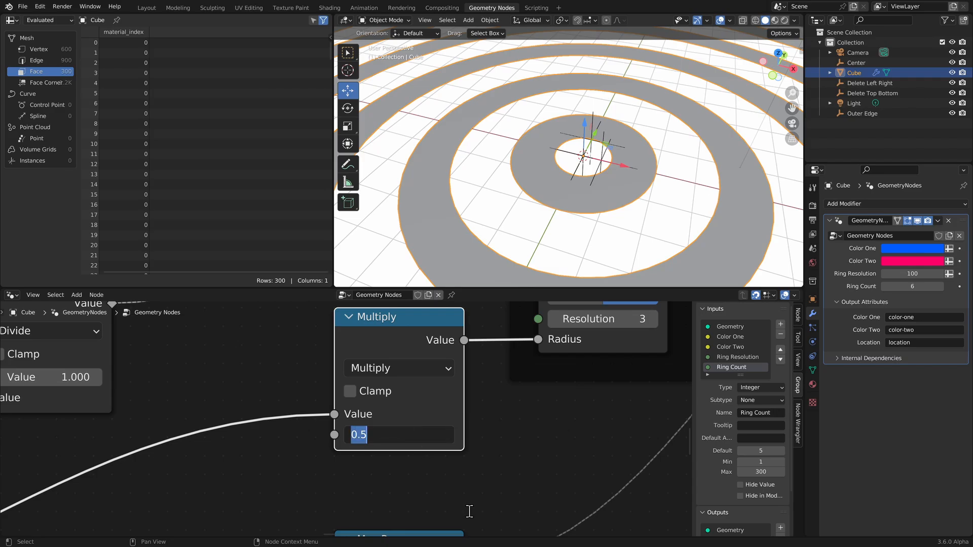
pyautogui.write('2 / sqrt(3)')
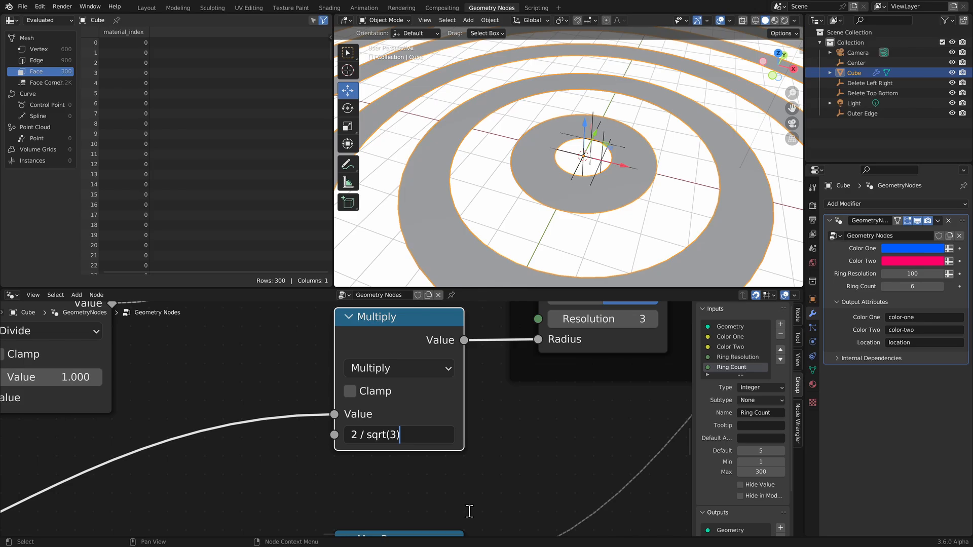
pyautogui.press('Return')
pyautogui.scroll(10, 607, 150)
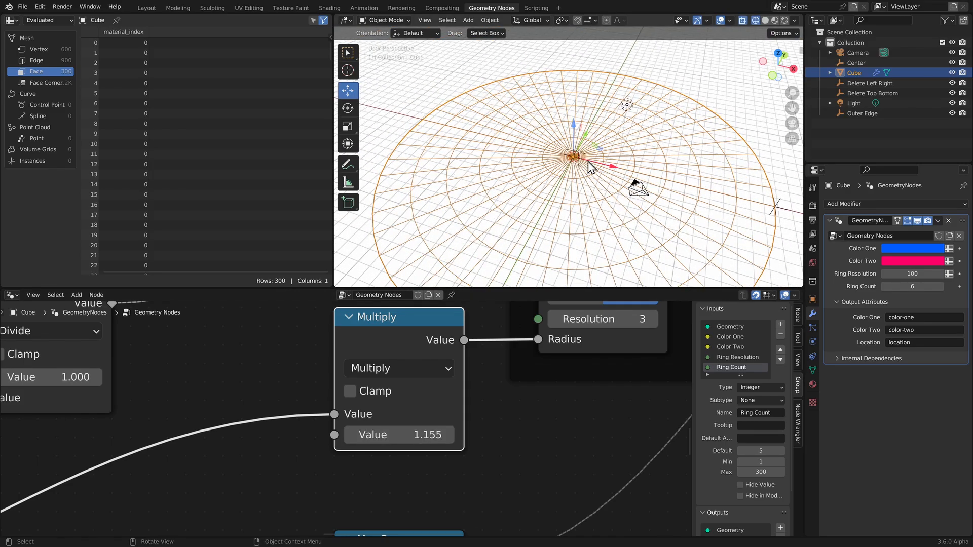
pyautogui.scroll(-4, 573, 181)
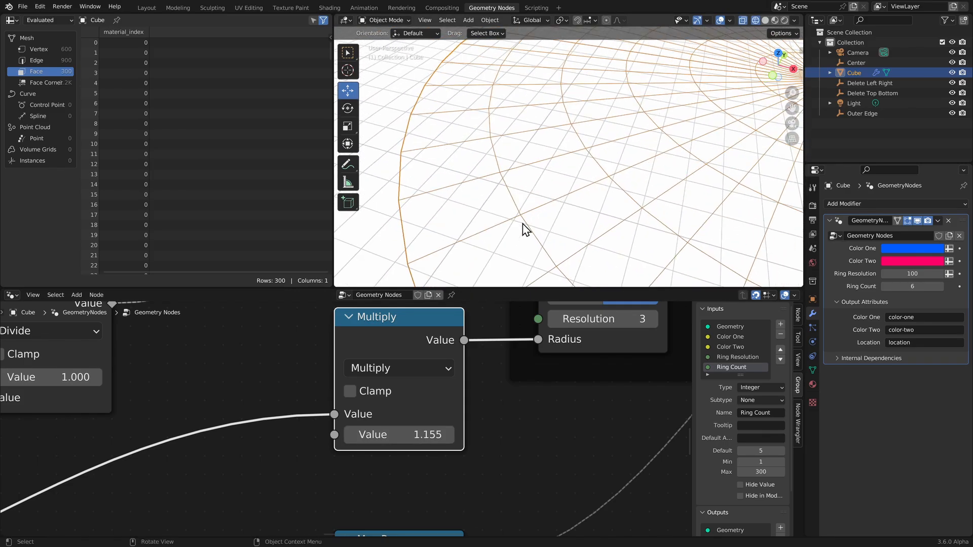
pyautogui.scroll(-3, 648, 172)
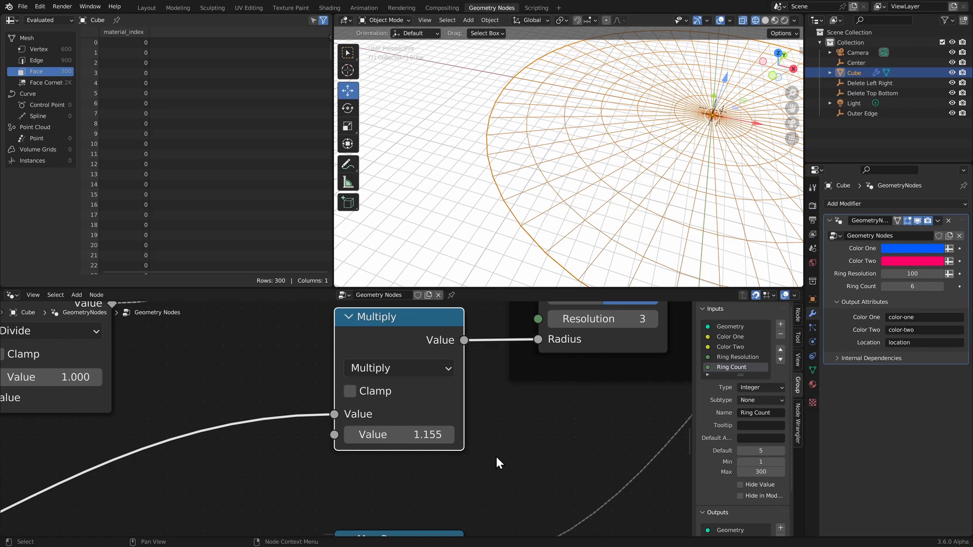
# - Unmute the muted nodes along the main ring curve chain, up to Set Curve Radius, and set Ring Count to 26
pyautogui.scroll(-8, 498, 459)
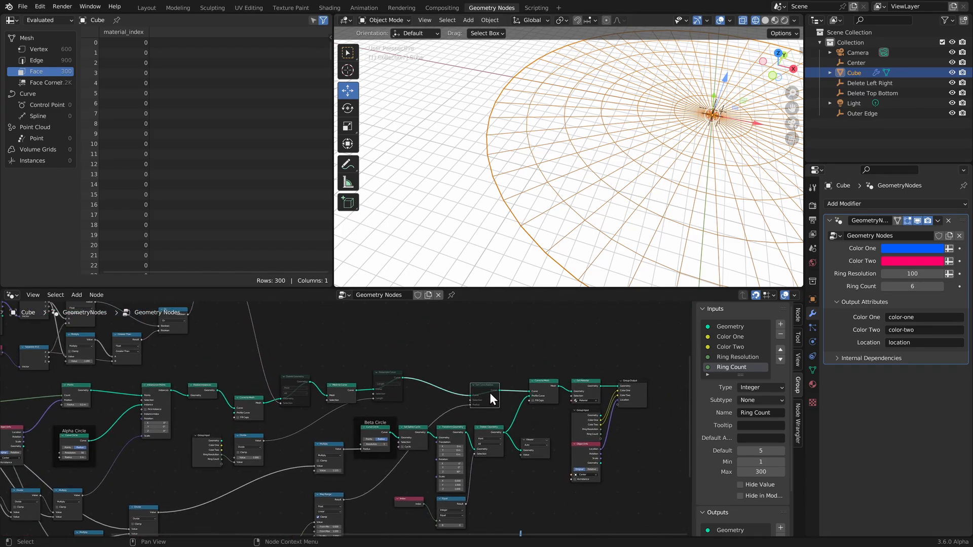
pyautogui.moveTo(490, 393); pyautogui.dragTo(376, 379)
pyautogui.press('x')
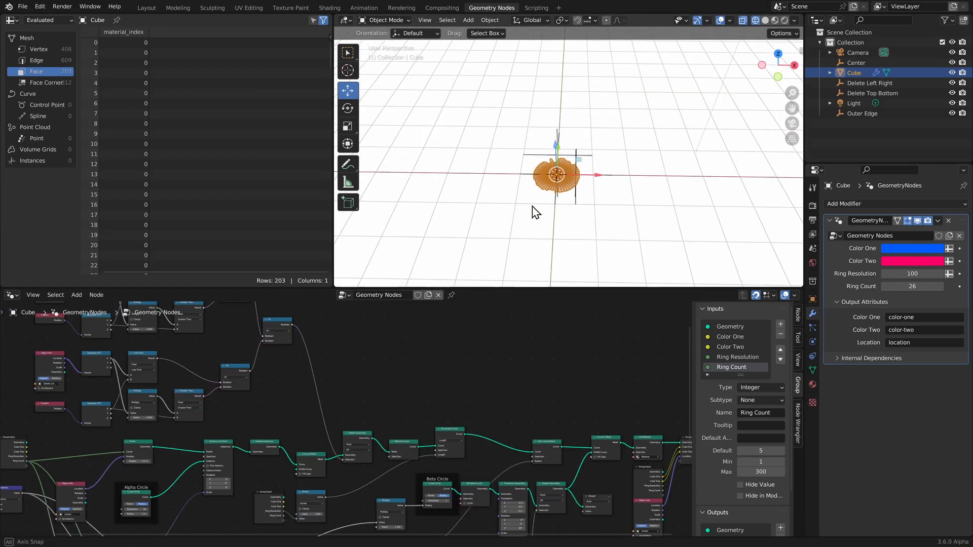
# - Move the Outer Edge empty along the X axis toward the center, to about 0.63 m
pyautogui.scroll(-6, 674, 233)
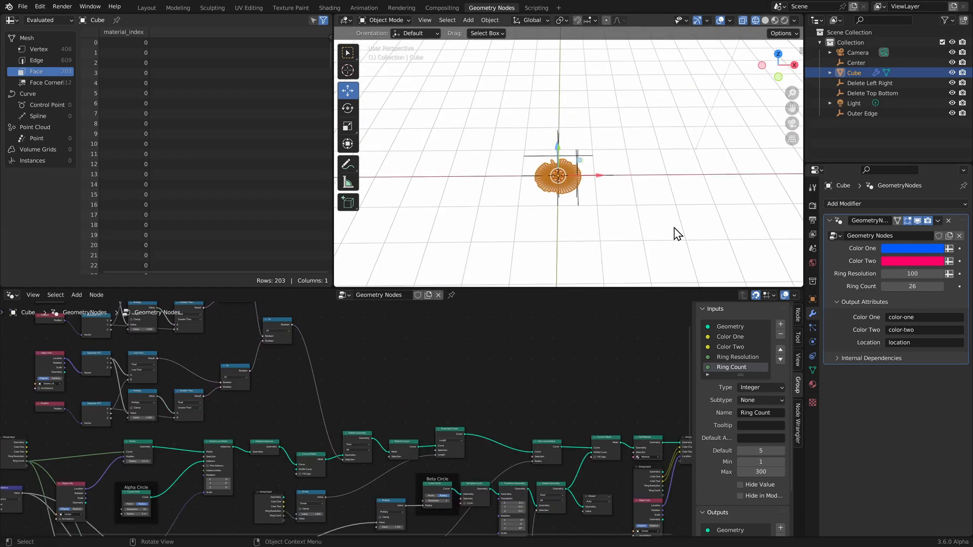
pyautogui.click(719, 167)
pyautogui.press('g')
pyautogui.press('x')
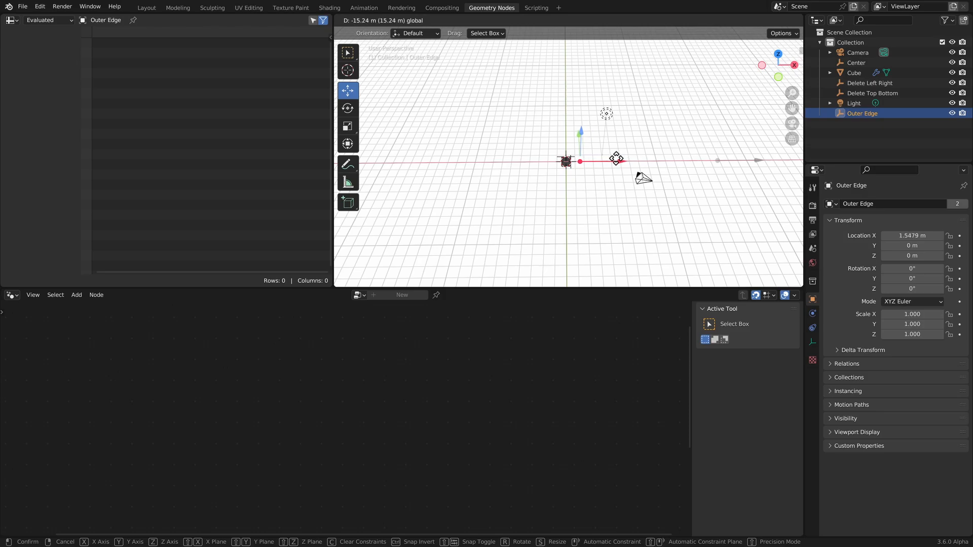
pyautogui.click(586, 188)
pyautogui.scroll(6, 585, 187)
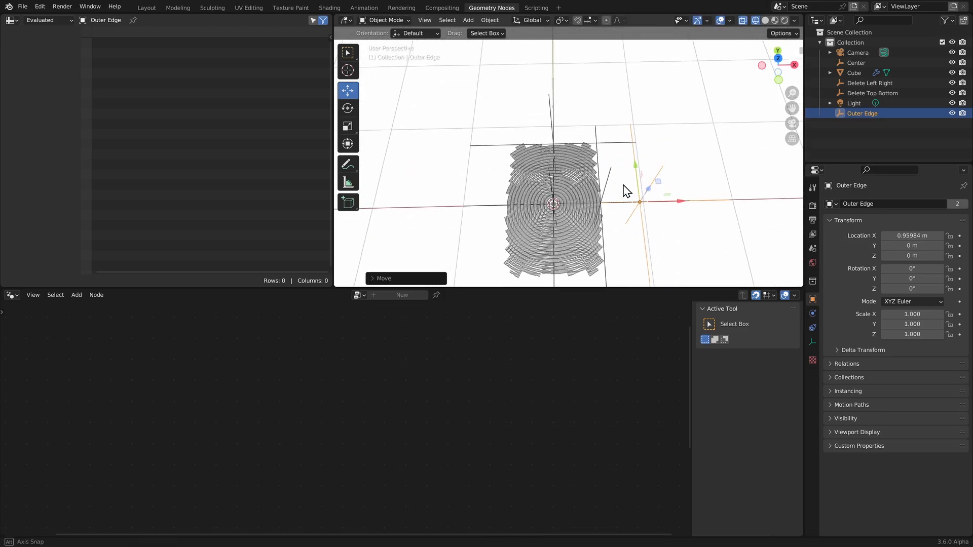
pyautogui.press('g')
pyautogui.press('x')
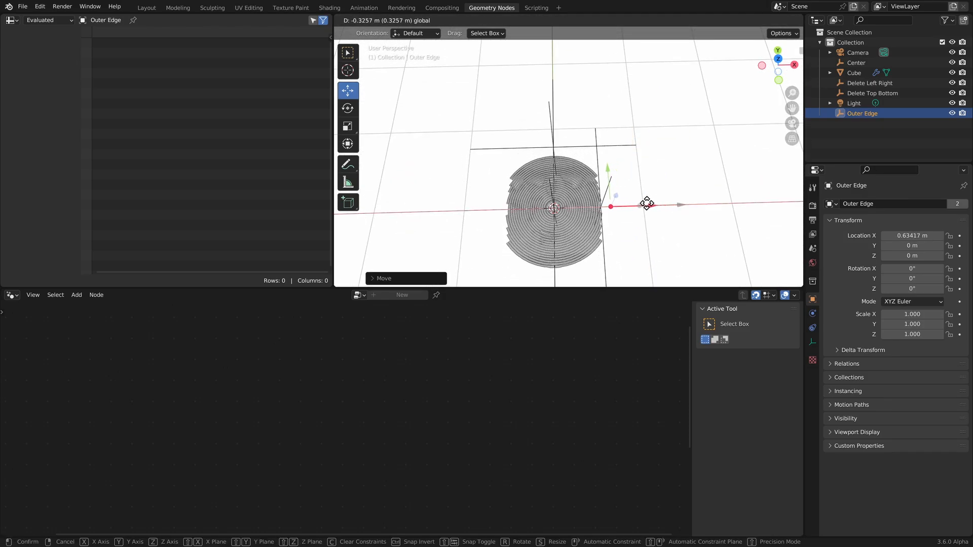
pyautogui.click(647, 203)
# - Reselect the Cube and add a Grid node in the empty space above the end of its node chain
pyautogui.click(554, 207)
pyautogui.moveTo(554, 207); pyautogui.dragTo(594, 166, button='middle')
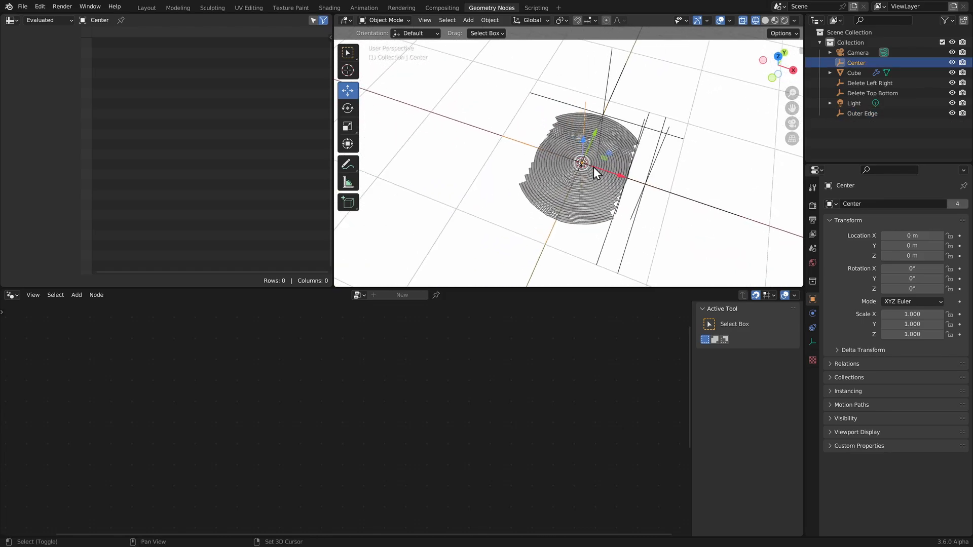
pyautogui.click(857, 73)
pyautogui.moveTo(606, 391); pyautogui.dragTo(479, 366, button='middle')
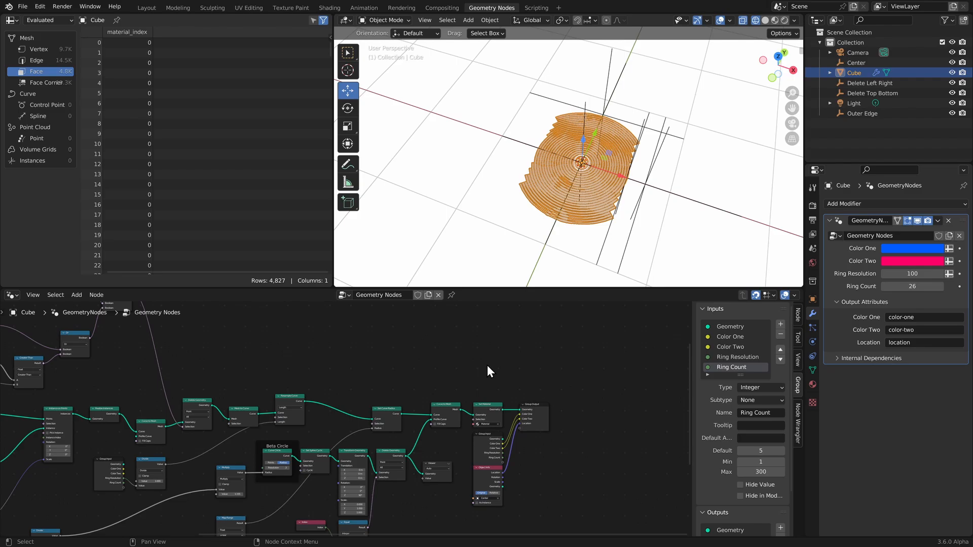
pyautogui.hotkey('shift', 'a')
pyautogui.write('grid')
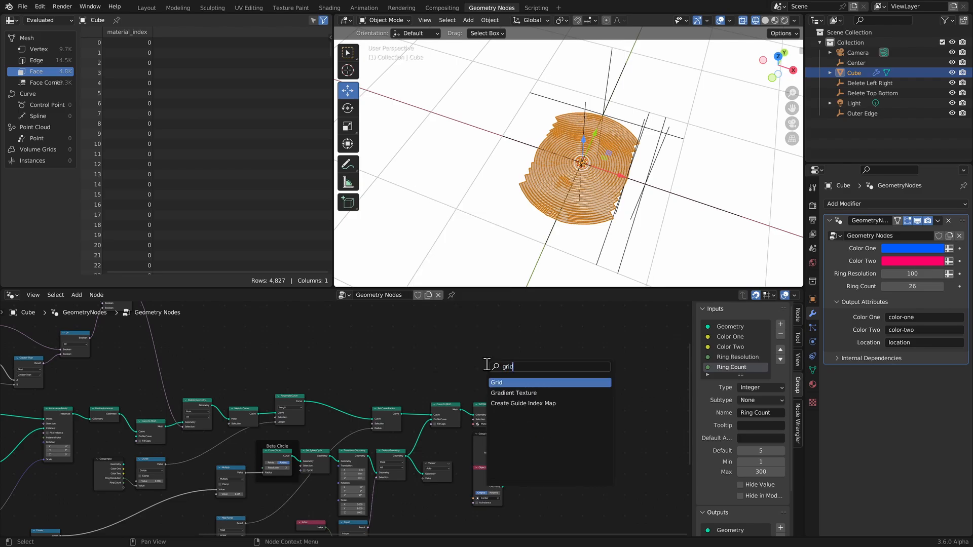
pyautogui.press('Return')
pyautogui.click(484, 364)
# - Set the Grid node's Vertices X and Vertices Y to 200
pyautogui.scroll(7, 498, 366)
pyautogui.moveTo(556, 324); pyautogui.dragTo(459, 407, button='middle')
pyautogui.scroll(3, 458, 411)
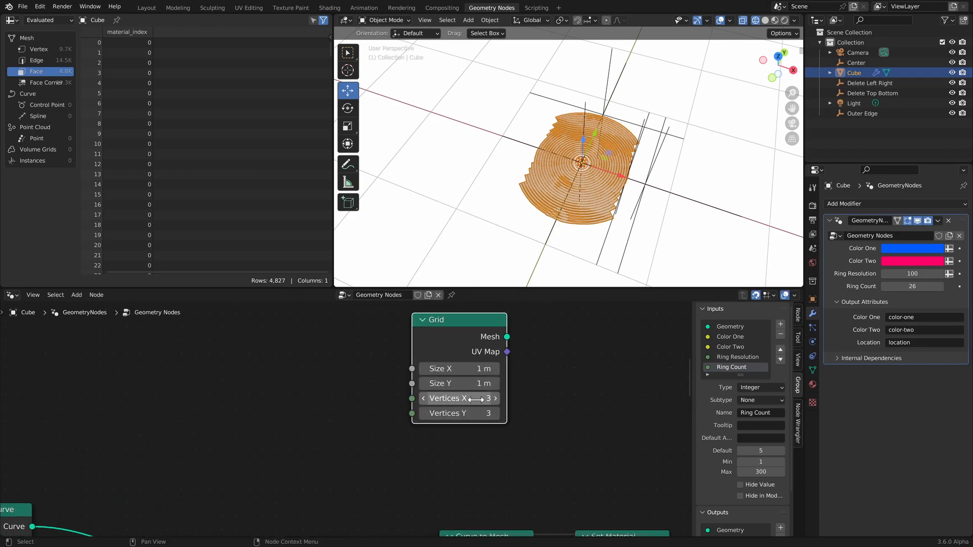
pyautogui.click(451, 413)
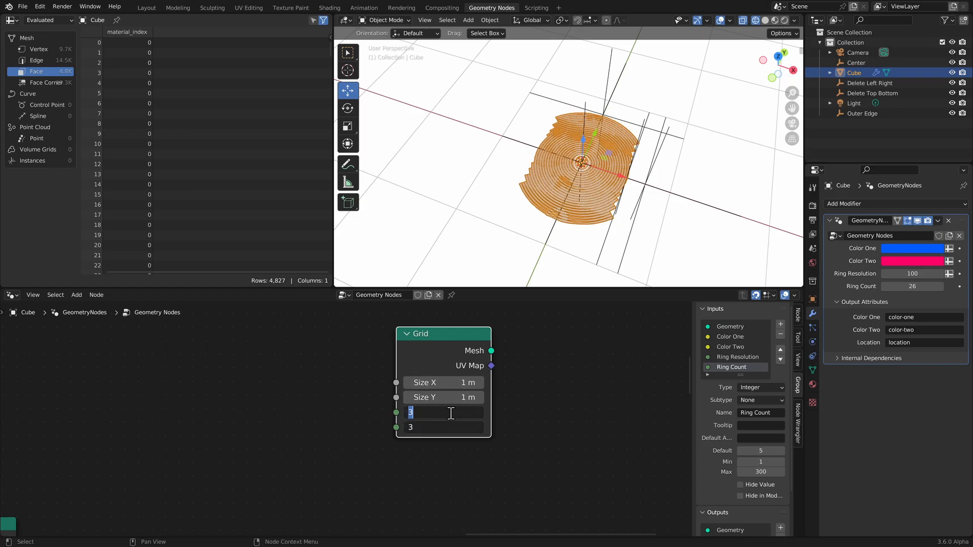
pyautogui.write('200')
pyautogui.press('Tab')
pyautogui.write('200')
pyautogui.press('Return')
pyautogui.scroll(-2, 598, 420)
# - Insert a Join Geometry node between Set Material and Group Output and connect the Grid's Mesh to it
pyautogui.moveTo(597, 419); pyautogui.dragTo(495, 406, button='middle')
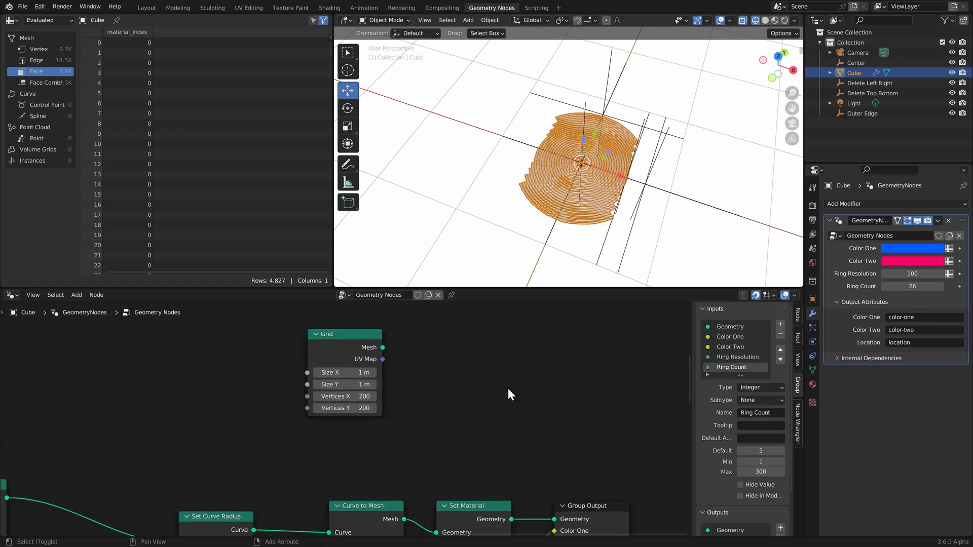
pyautogui.hotkey('shift', 'a')
pyautogui.write('jo')
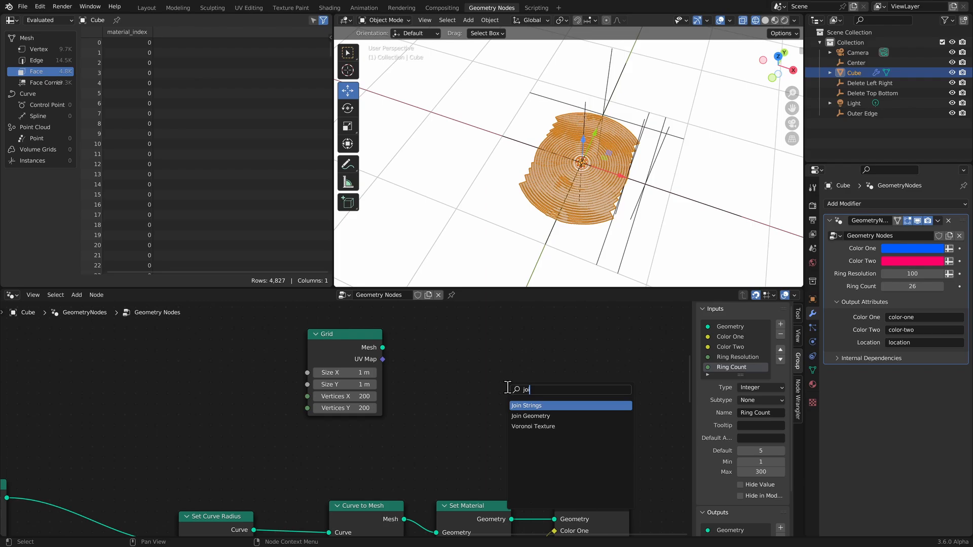
pyautogui.press('Down')
pyautogui.press('Return')
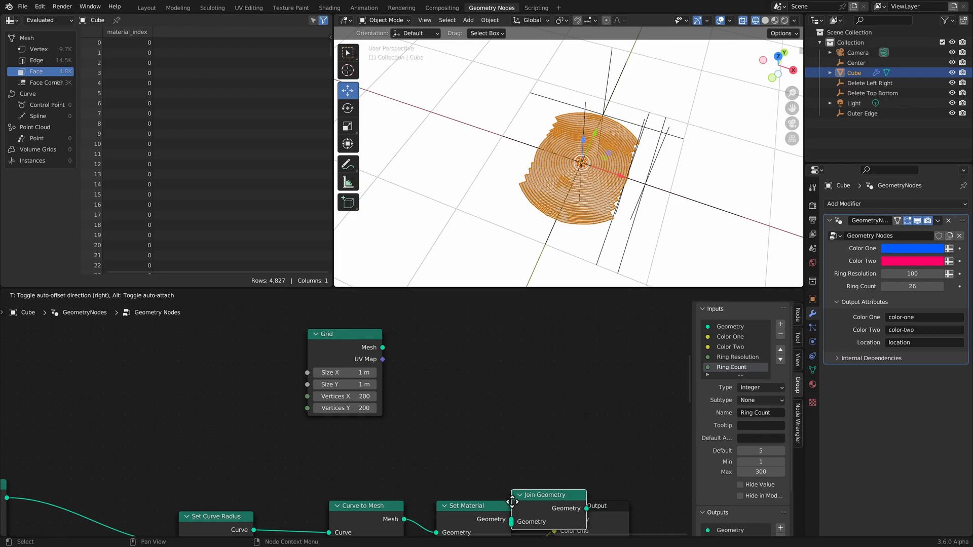
pyautogui.click(508, 506)
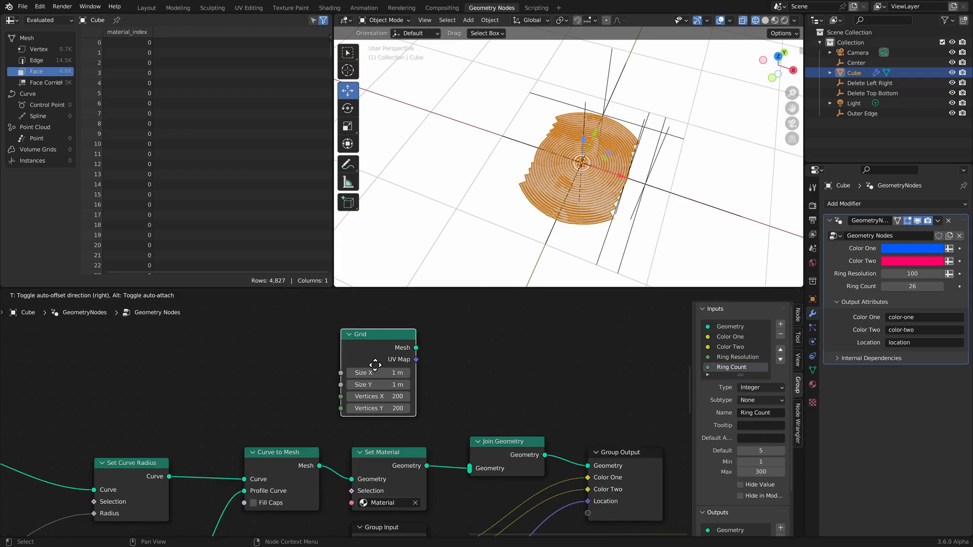
pyautogui.moveTo(375, 365); pyautogui.dragTo(472, 467)
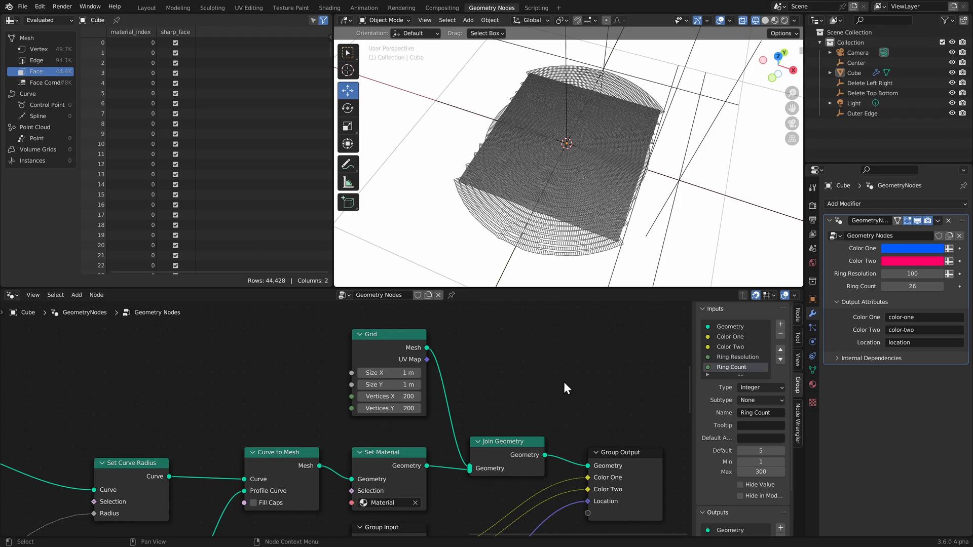
# - Insert a Transform Geometry node between Grid and Join Geometry with a Z translation of 1 m
pyautogui.hotkey('shift', 'a')
pyautogui.write('trans')
pyautogui.press('Return')
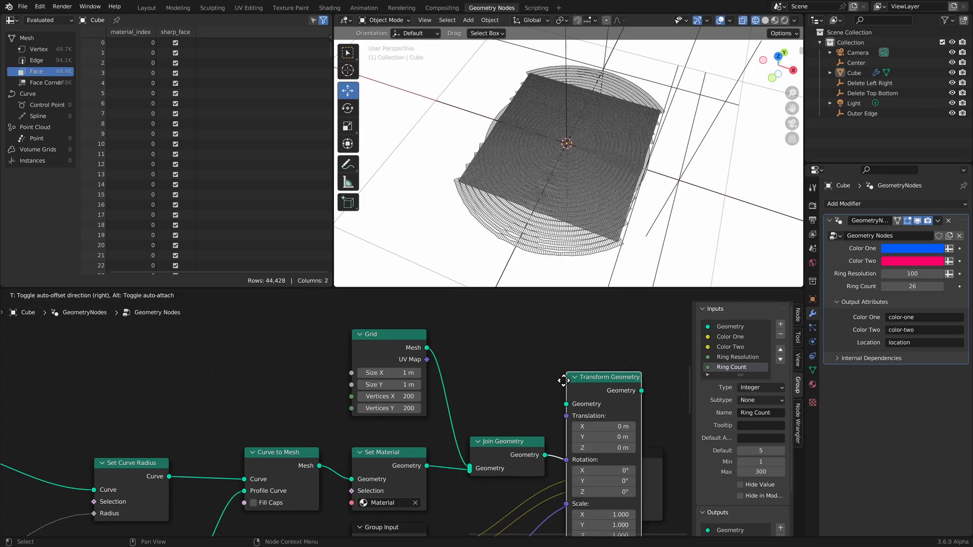
pyautogui.click(429, 365)
pyautogui.moveTo(497, 371); pyautogui.dragTo(508, 302)
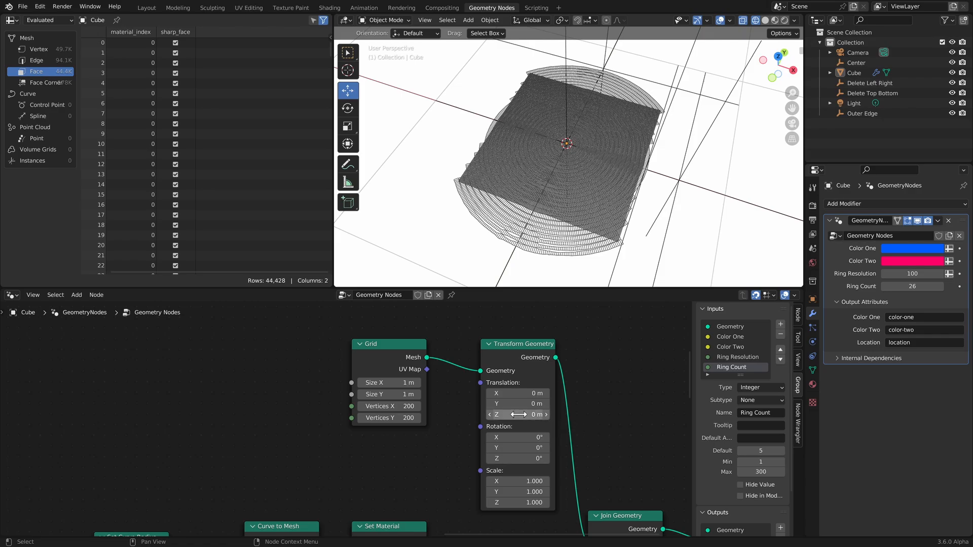
pyautogui.click(519, 415)
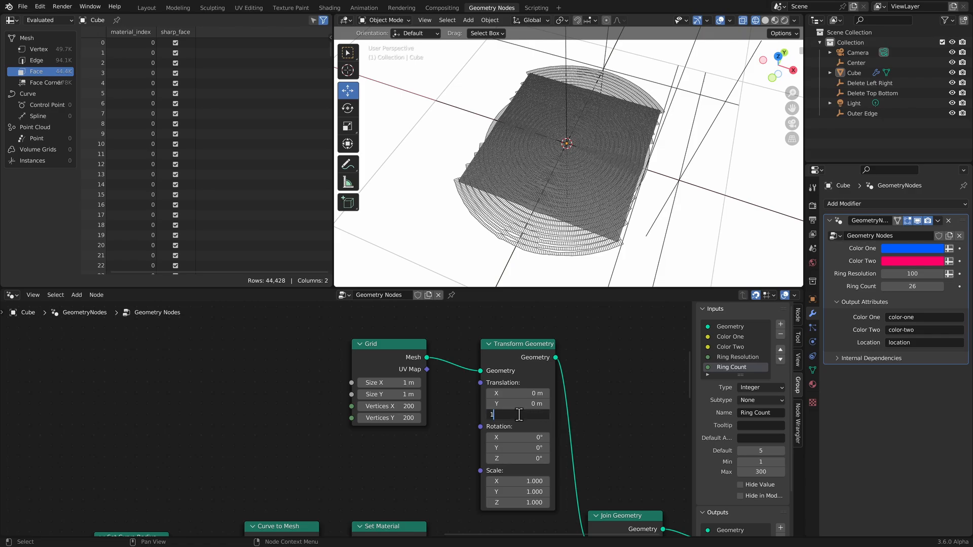
pyautogui.write('1')
pyautogui.press('Return')
# - Connect the Image Texture's Color to a new Group Output socket and name its output attribute color
pyautogui.scroll(-3, 629, 376)
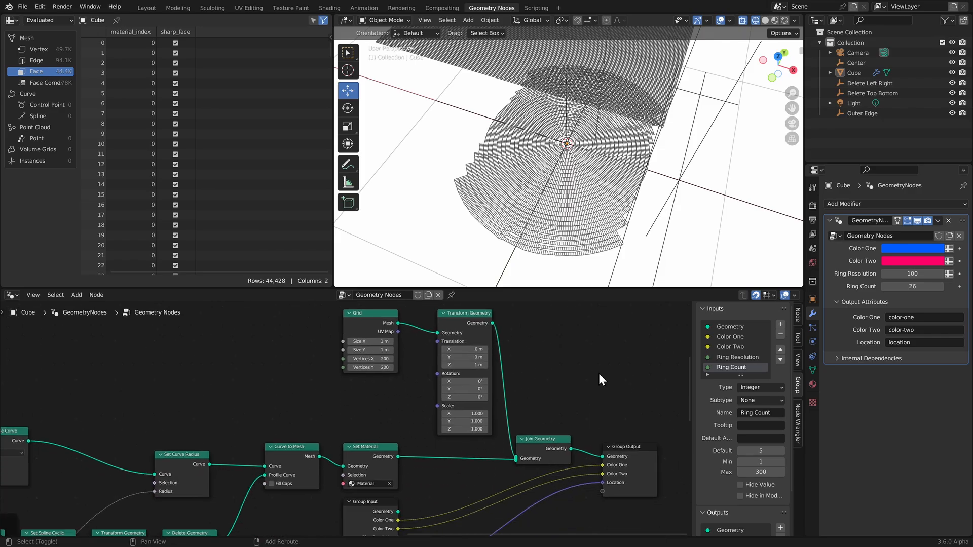
pyautogui.scroll(-4, 597, 379)
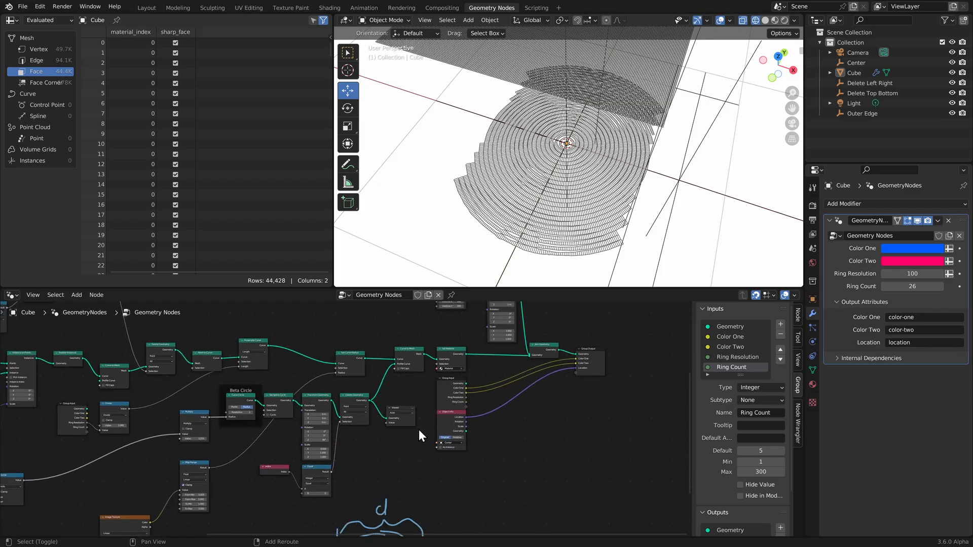
pyautogui.scroll(-3, 419, 430)
pyautogui.hscroll(-3, 419, 430)
pyautogui.moveTo(221, 454); pyautogui.dragTo(514, 389)
pyautogui.scroll(3, 532, 398)
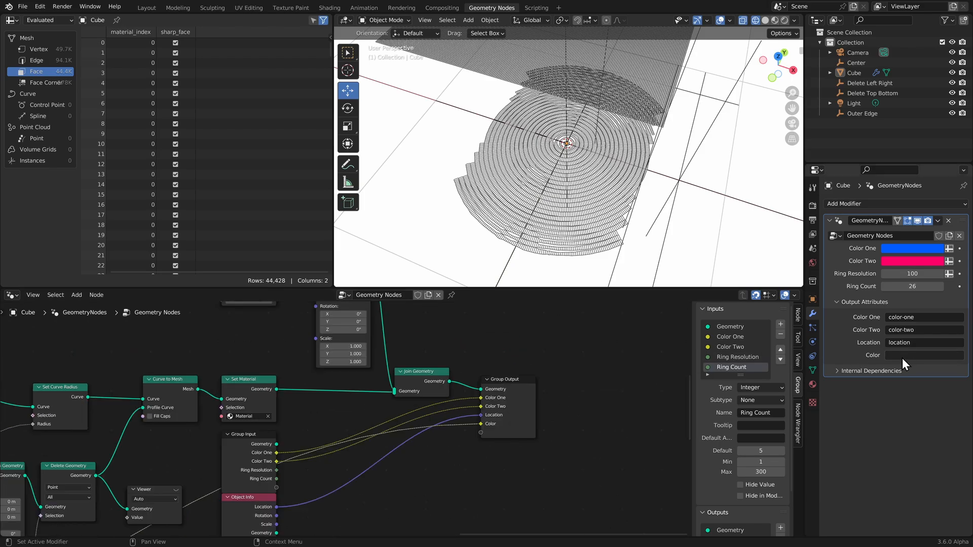
pyautogui.click(902, 356)
pyautogui.write('color')
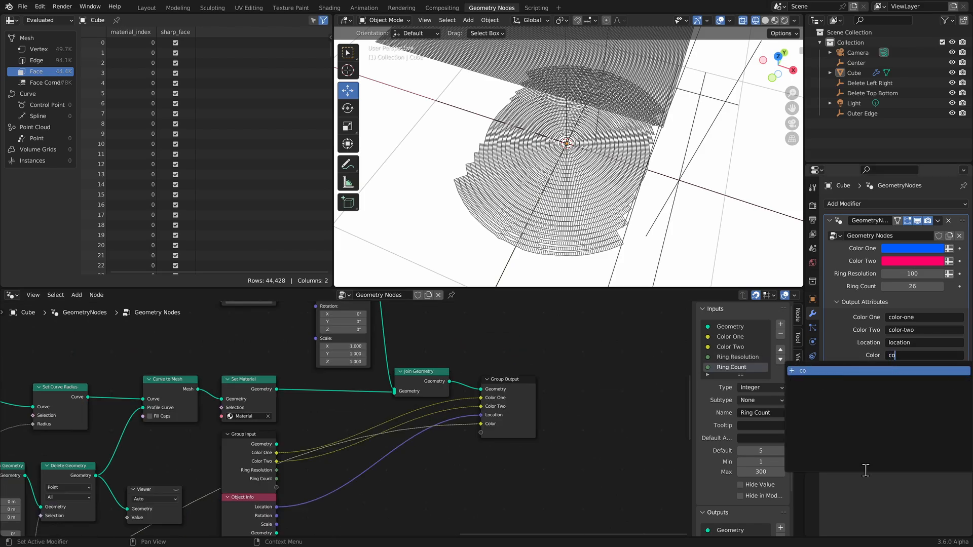
pyautogui.press('Return')
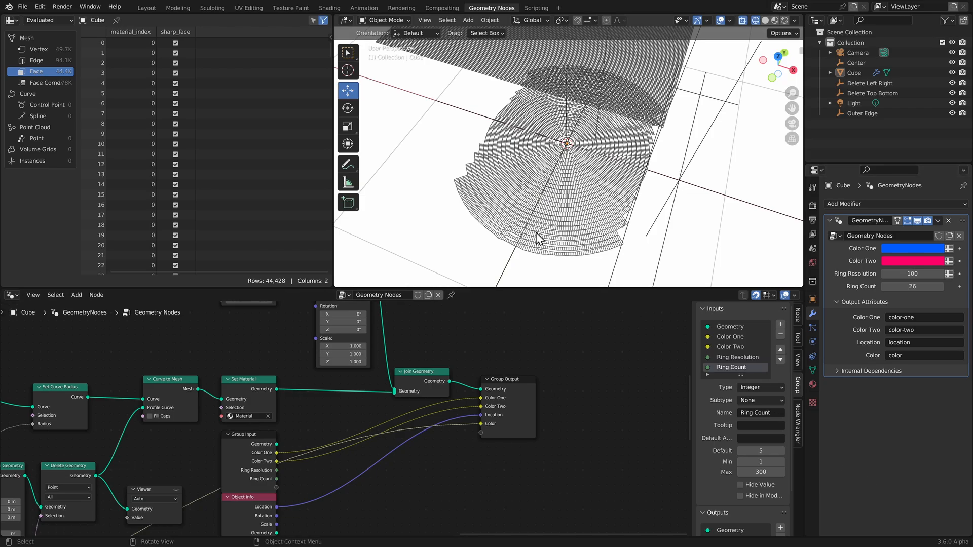
# - Add a second material slot to the Cube with a new material named MyColor
pyautogui.click(813, 384)
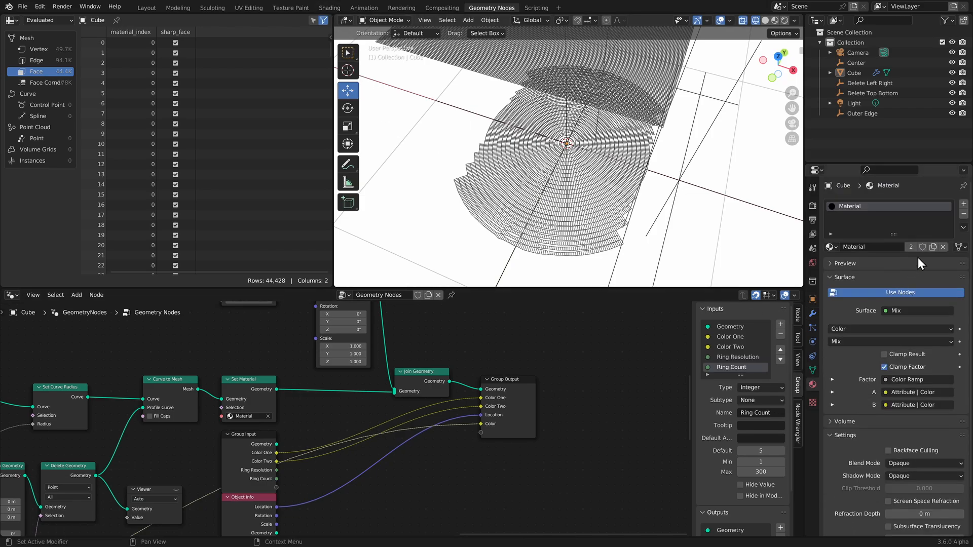
pyautogui.click(963, 205)
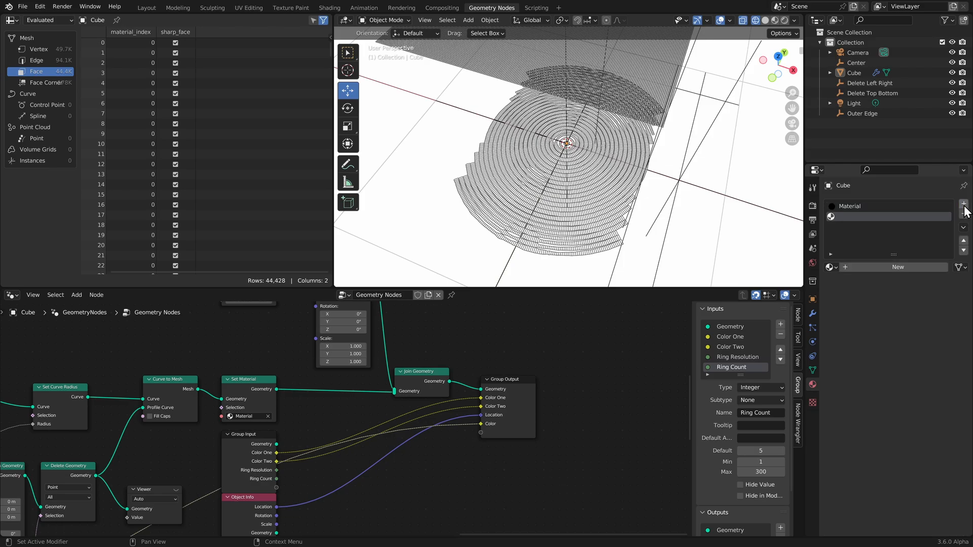
pyautogui.click(896, 268)
pyautogui.click(881, 263)
pyautogui.write('MyColor')
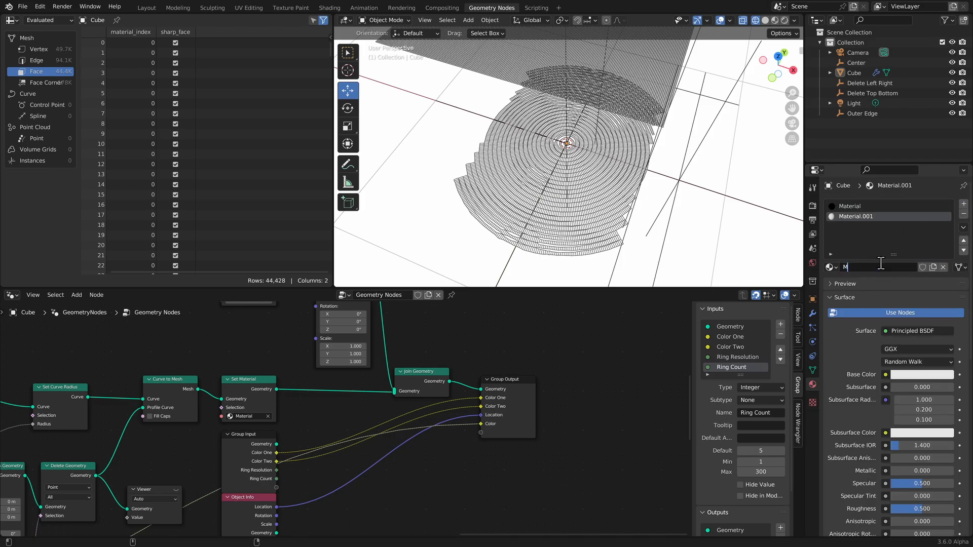
pyautogui.press('Return')
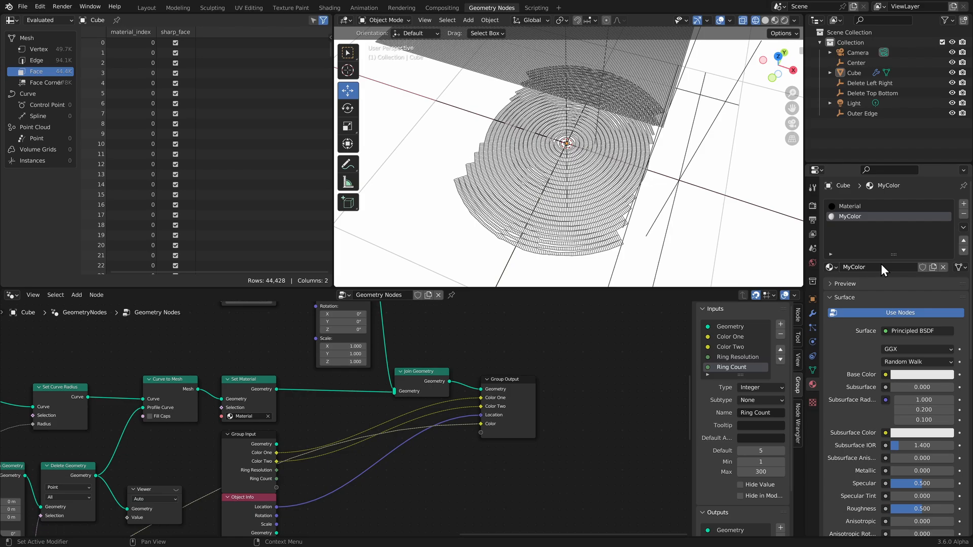
# - In the Shading workspace, delete MyColor's Principled BSDF and add an Attribute node beside the Material Output
pyautogui.click(330, 8)
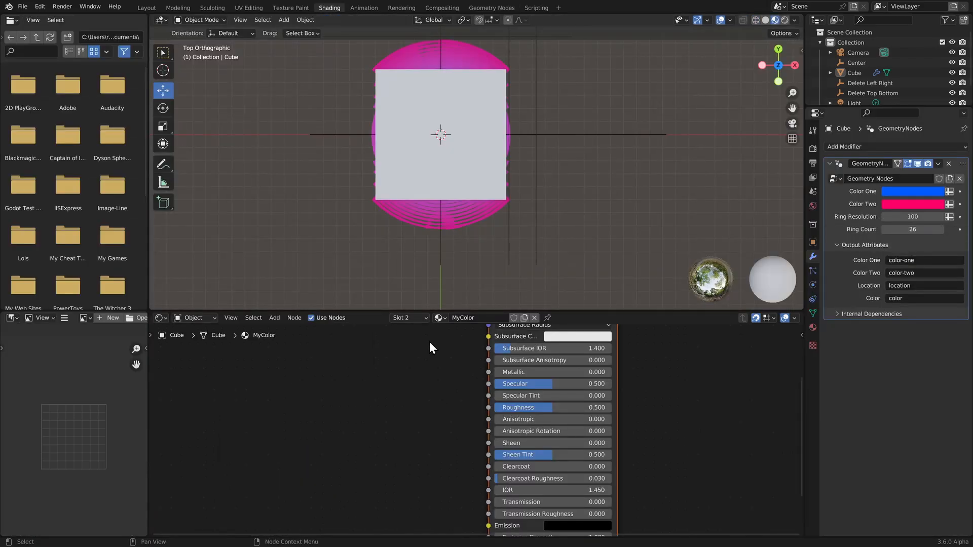
pyautogui.scroll(-3, 430, 342)
pyautogui.press('x')
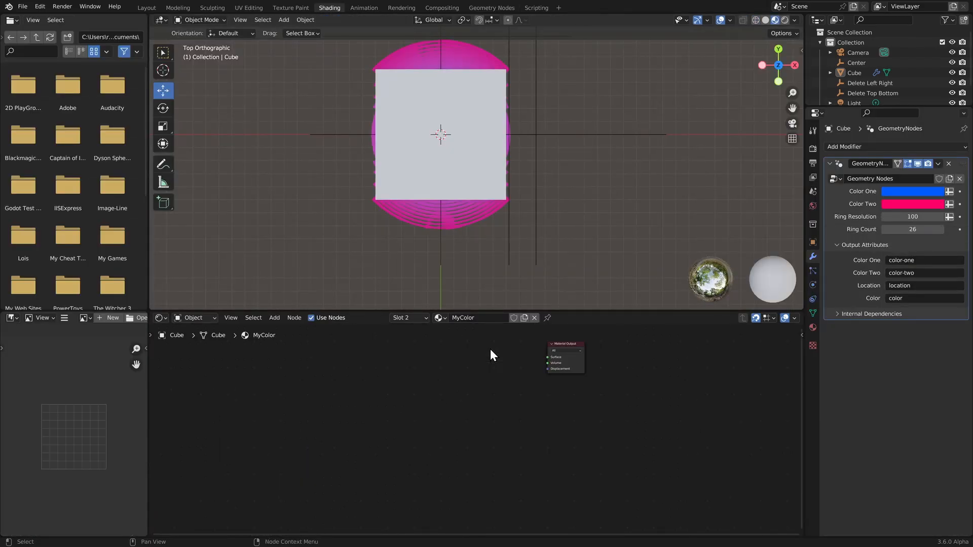
pyautogui.hotkey('shift', 'a')
pyautogui.write('attr')
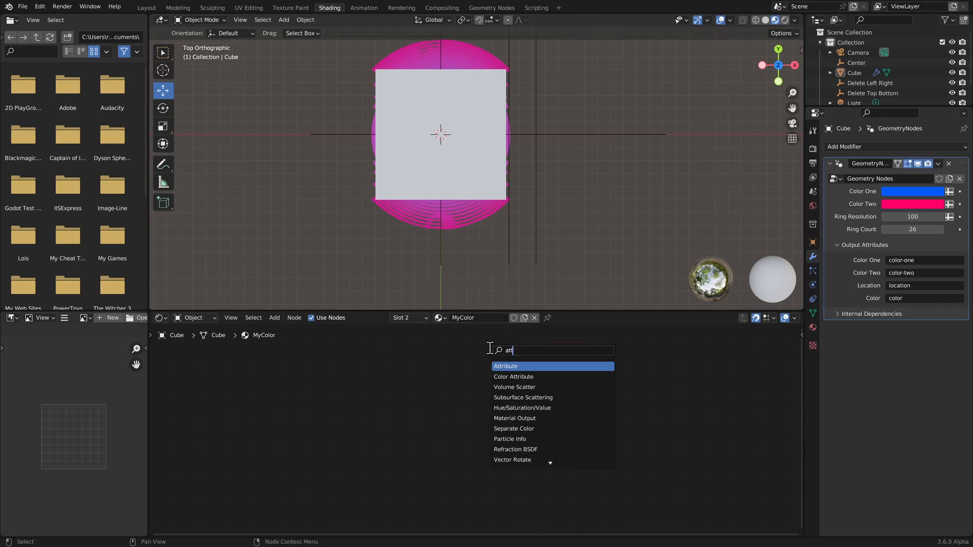
pyautogui.press('Return')
pyautogui.click(484, 357)
# - Set the Attribute node's name to color and connect its Color output to the Material Output's Surface
pyautogui.scroll(7, 594, 424)
pyautogui.moveTo(626, 391); pyautogui.dragTo(550, 460, button='middle')
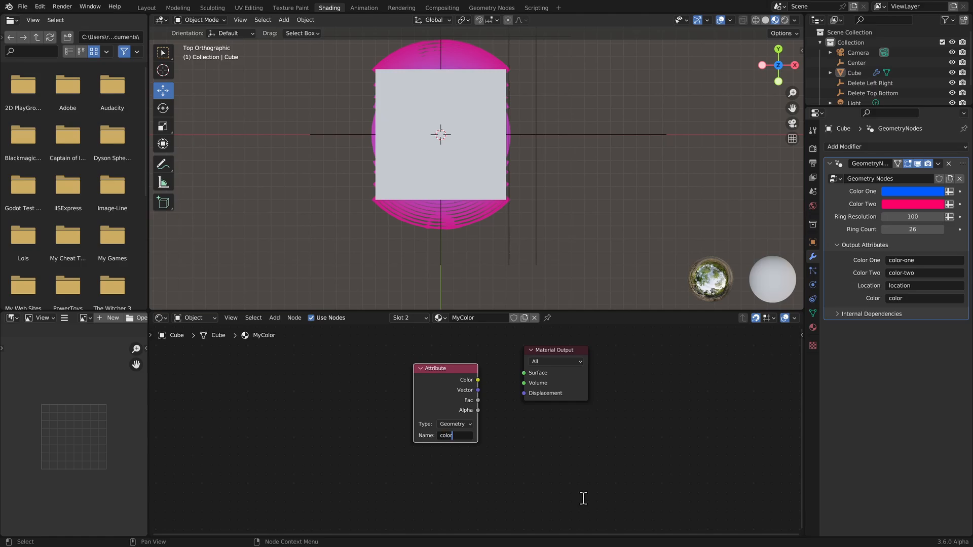
pyautogui.press('Return')
pyautogui.scroll(2, 583, 500)
pyautogui.moveTo(464, 391); pyautogui.dragTo(543, 380)
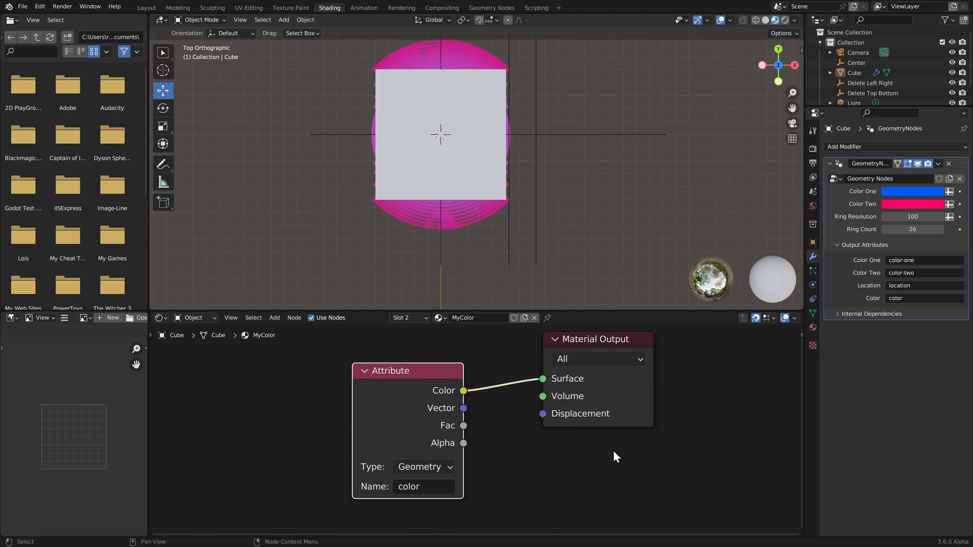
# - In the Geometry Nodes workspace, insert a Set Material node between the grid's Transform Geometry and Join Geometry, assigning MyColor
pyautogui.click(491, 8)
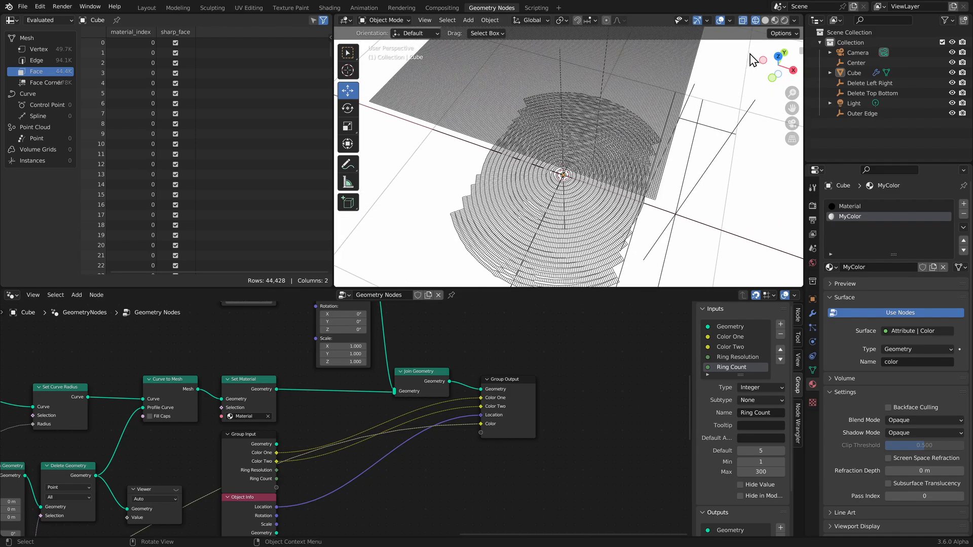
pyautogui.hotkey('shift', 'a')
pyautogui.write('set ma')
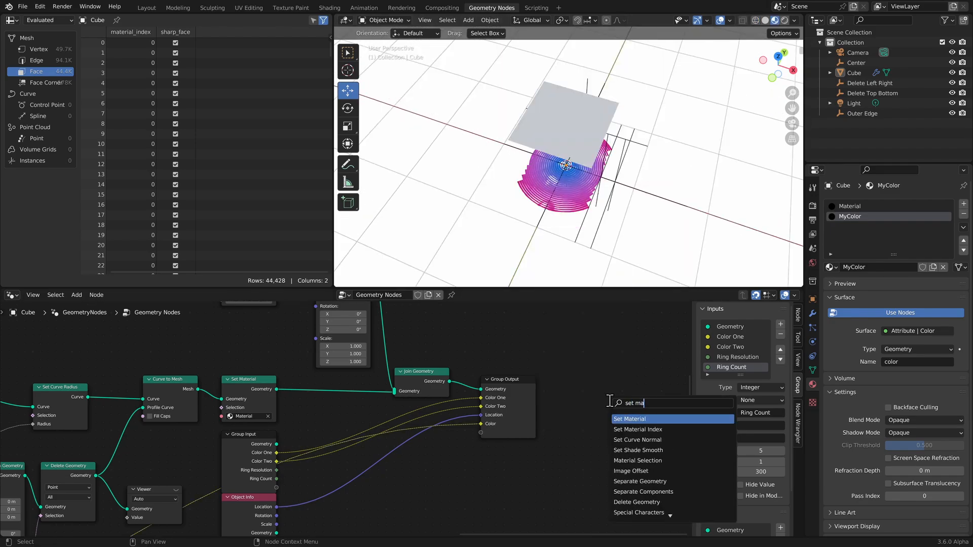
pyautogui.press('Return')
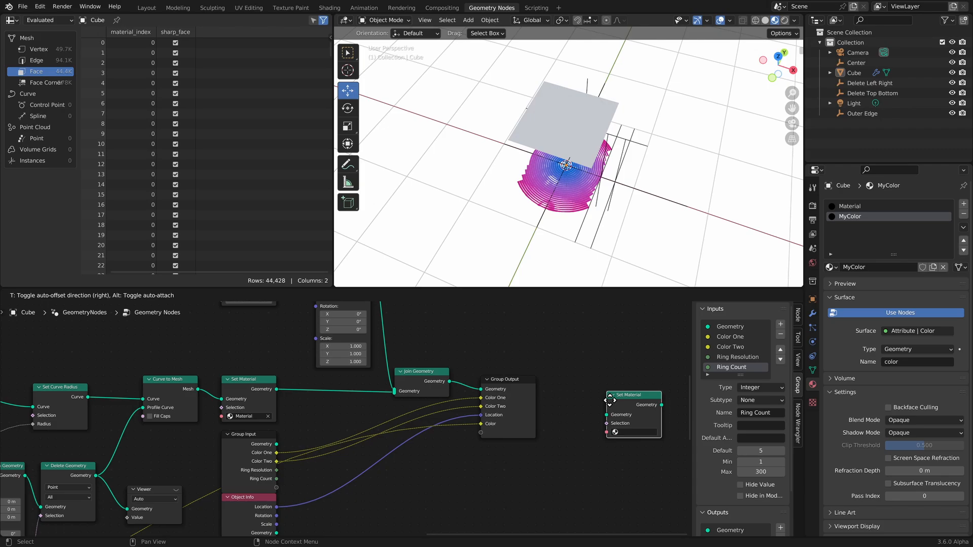
pyautogui.click(366, 356)
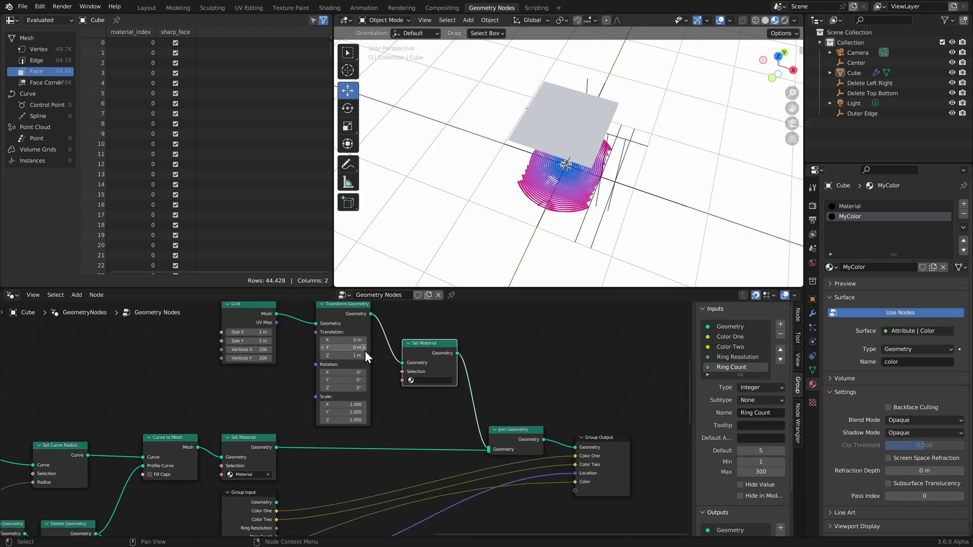
pyautogui.click(420, 381)
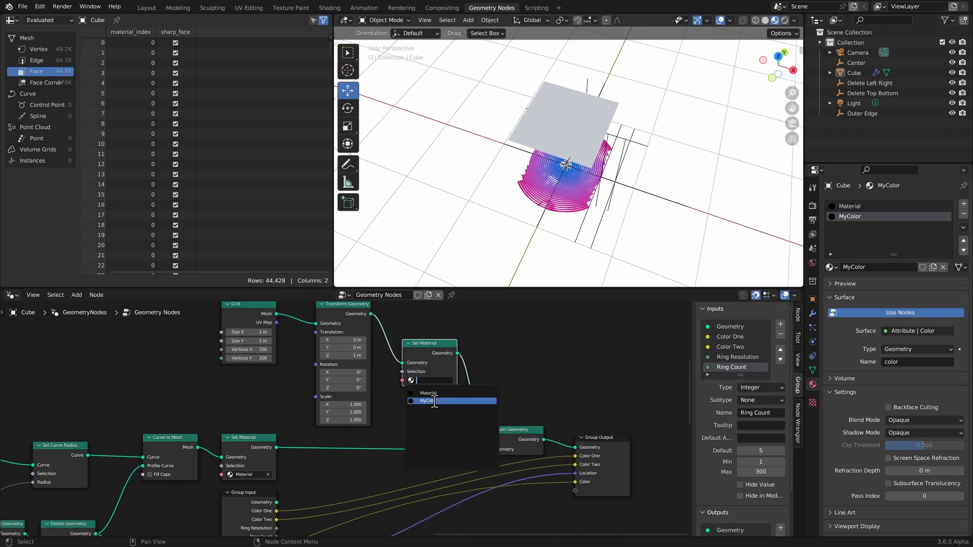
pyautogui.click(432, 400)
pyautogui.scroll(5, 578, 141)
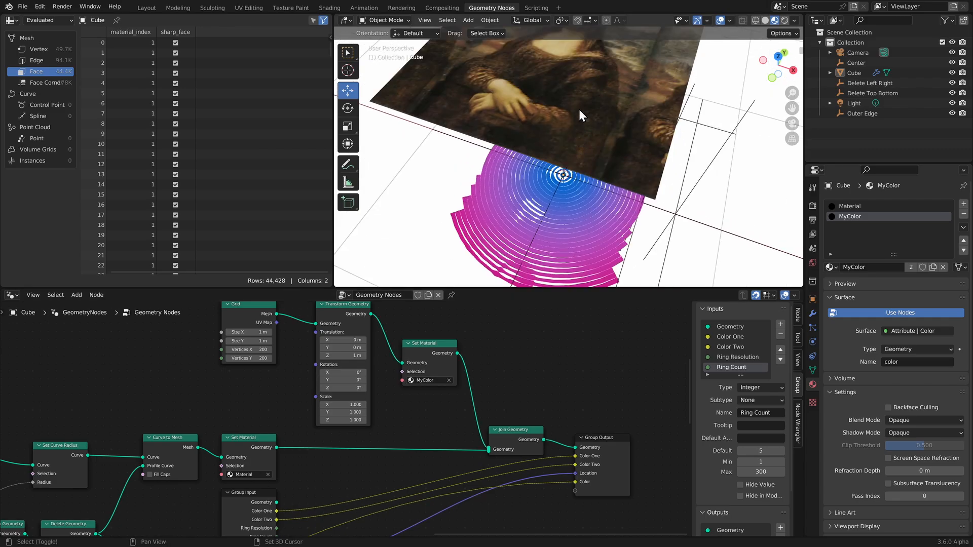
pyautogui.scroll(-2, 577, 144)
pyautogui.keyDown('shift'); pyautogui.moveTo(579, 109); pyautogui.dragTo(586, 178, button='middle'); pyautogui.keyUp('shift')
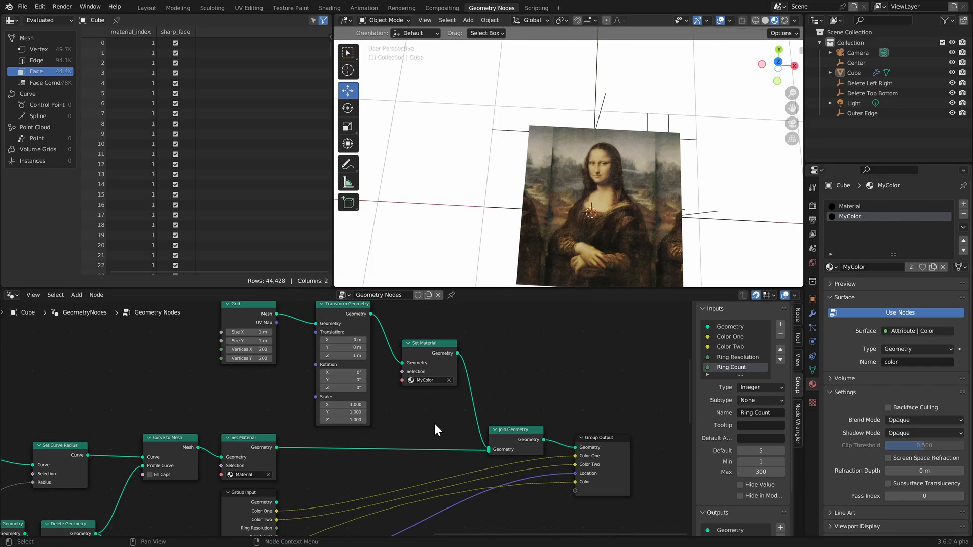
# - Connect the Value of the Divide node fed by Image Info's width and height to the Grid's Size X
pyautogui.scroll(-8, 426, 429)
pyautogui.keyDown('shift'); pyautogui.moveTo(223, 516); pyautogui.dragTo(461, 384, button='middle'); pyautogui.keyUp('shift')
pyautogui.keyDown('shift'); pyautogui.moveTo(140, 462); pyautogui.dragTo(344, 395, button='middle'); pyautogui.keyUp('shift')
pyautogui.keyDown('shift'); pyautogui.moveTo(185, 424); pyautogui.dragTo(379, 415, button='middle'); pyautogui.keyUp('shift')
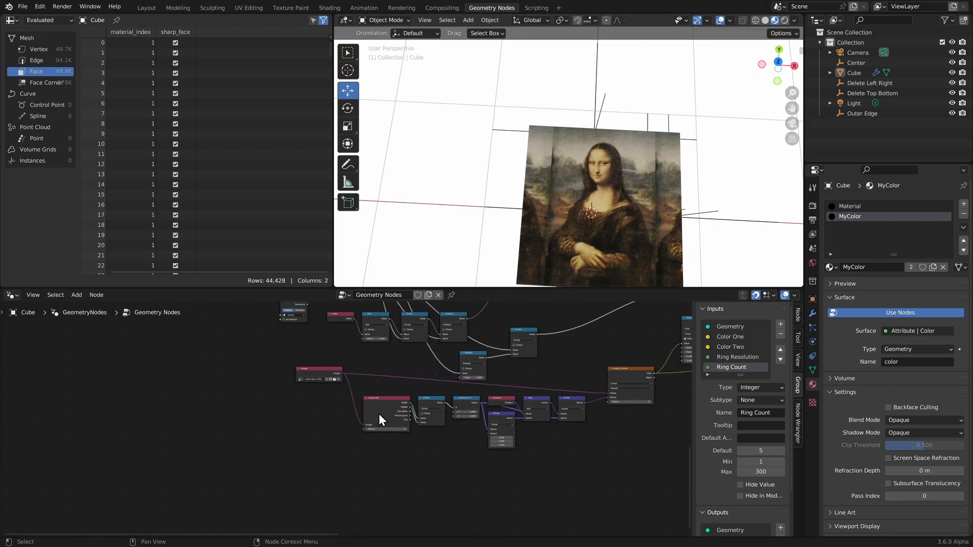
pyautogui.scroll(14, 378, 415)
pyautogui.keyDown('shift'); pyautogui.moveTo(465, 393); pyautogui.dragTo(460, 401, button='middle'); pyautogui.keyUp('shift')
pyautogui.scroll(-1, 459, 401)
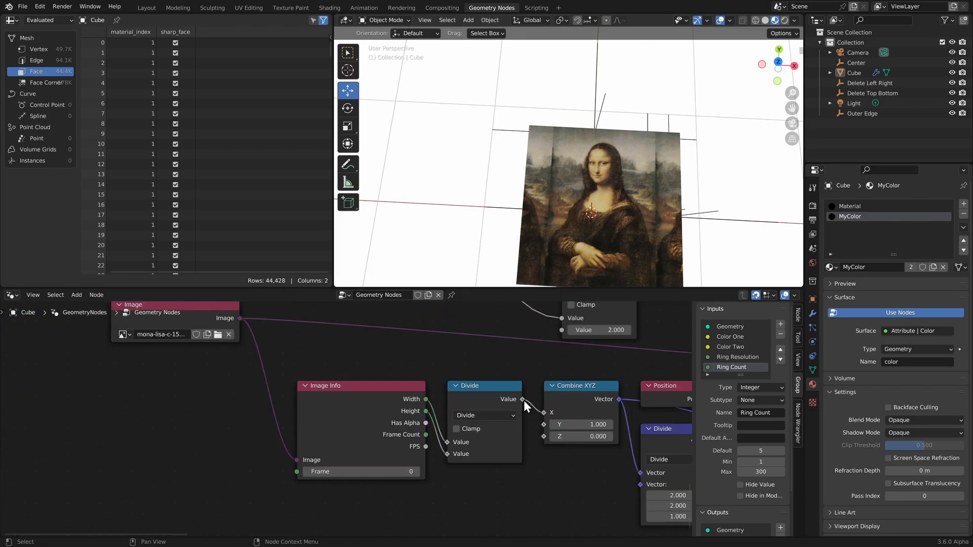
pyautogui.moveTo(523, 400); pyautogui.dragTo(515, 346)
pyautogui.keyDown('shift'); pyautogui.moveTo(635, 172); pyautogui.dragTo(589, 136, button='middle'); pyautogui.keyUp('shift')
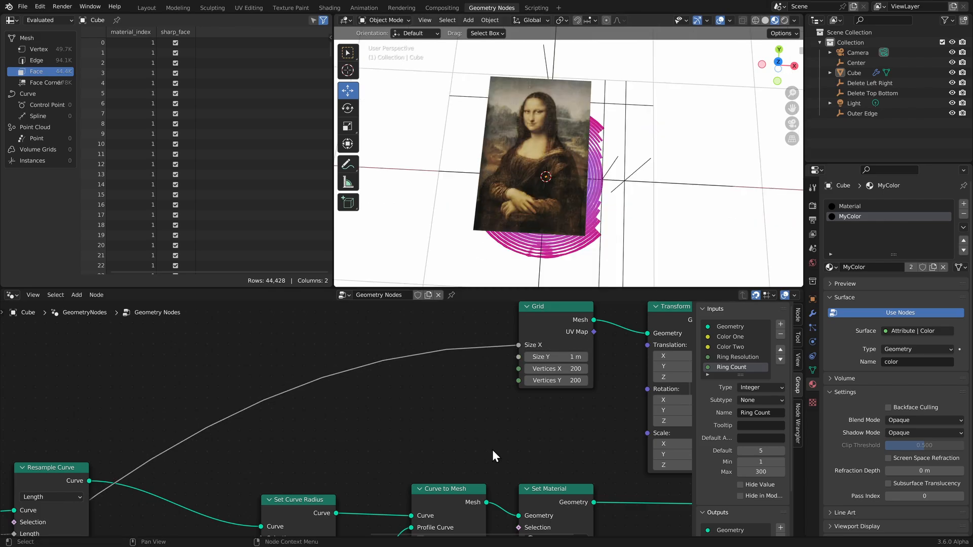
pyautogui.scroll(-8, 487, 426)
pyautogui.scroll(4, 412, 437)
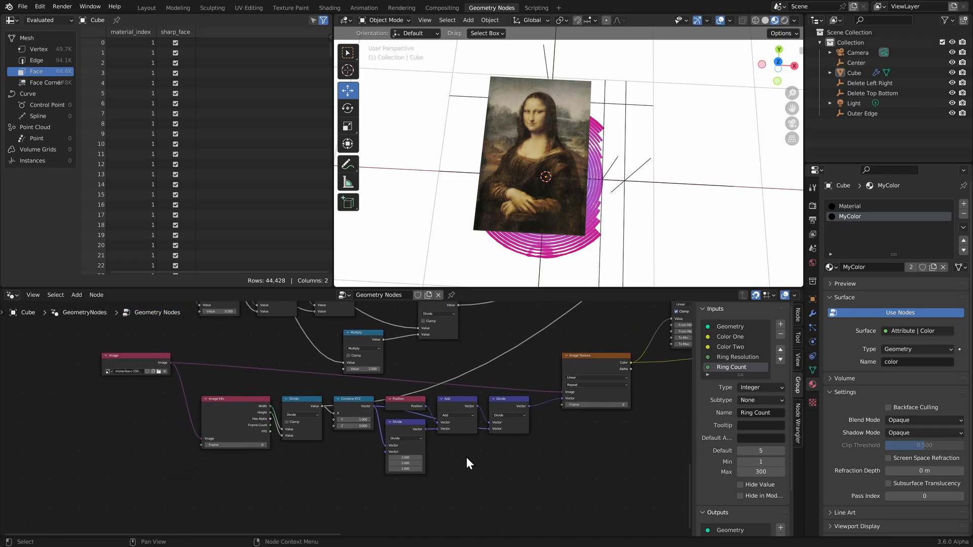
pyautogui.keyDown('shift'); pyautogui.moveTo(543, 115); pyautogui.dragTo(561, 142, button='middle'); pyautogui.keyUp('shift')
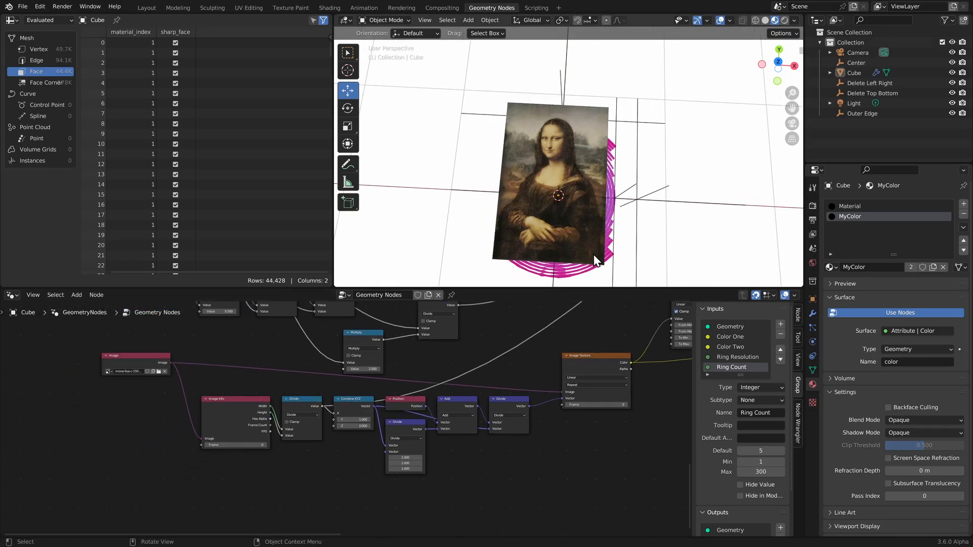
# - Insert a Geometry Switch node between the MyColor Set Material and Join Geometry, feeding the material's geometry into its True input
pyautogui.scroll(-2, 567, 409)
pyautogui.keyDown('shift'); pyautogui.moveTo(530, 381); pyautogui.dragTo(452, 364, button='middle'); pyautogui.keyUp('shift')
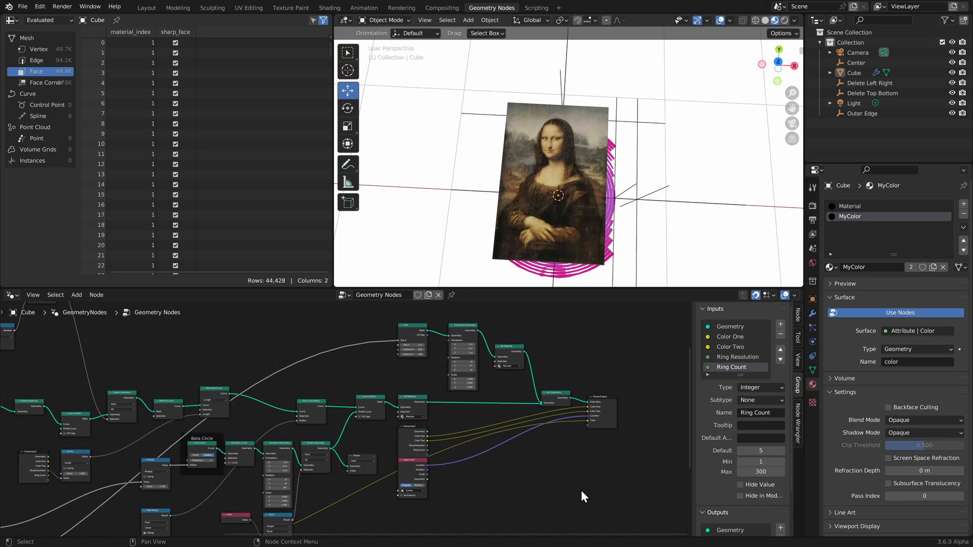
pyautogui.moveTo(612, 211); pyautogui.dragTo(601, 185, button='middle')
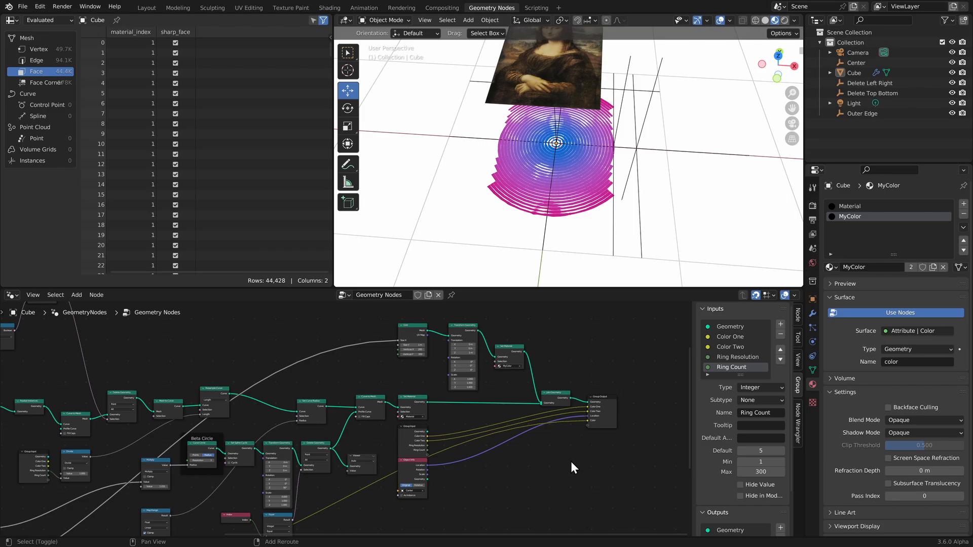
pyautogui.hotkey('shift', 'a')
pyautogui.write('sw')
pyautogui.press('Return')
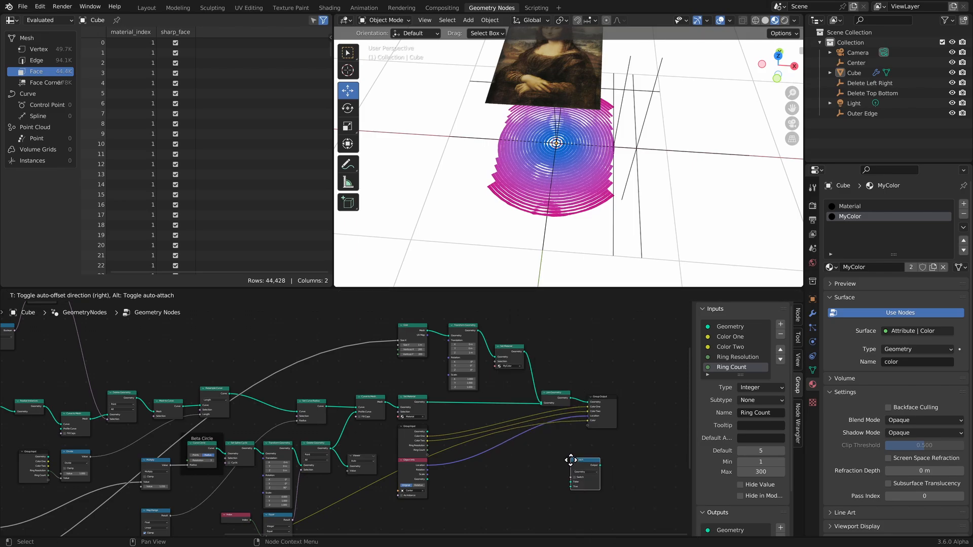
pyautogui.click(533, 444)
pyautogui.scroll(6, 531, 448)
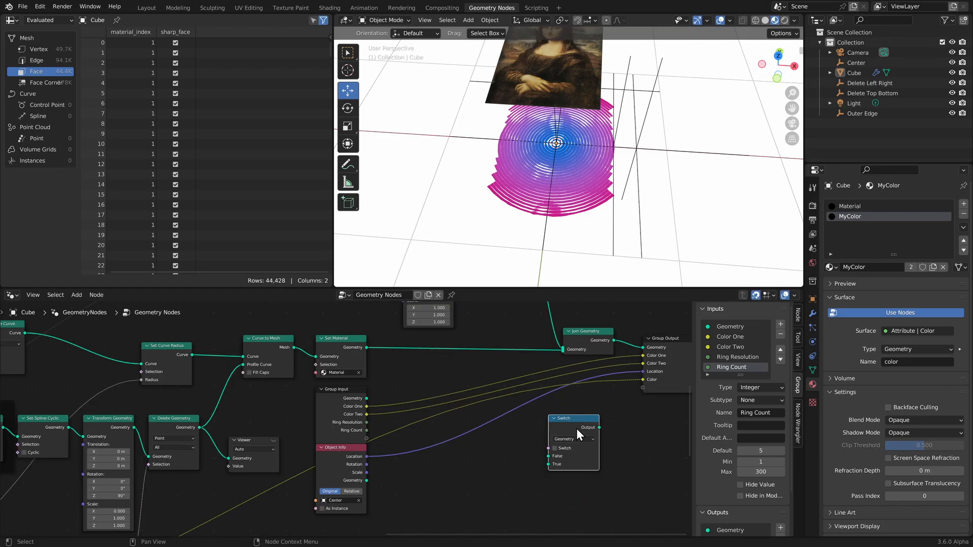
pyautogui.moveTo(576, 429); pyautogui.dragTo(572, 389)
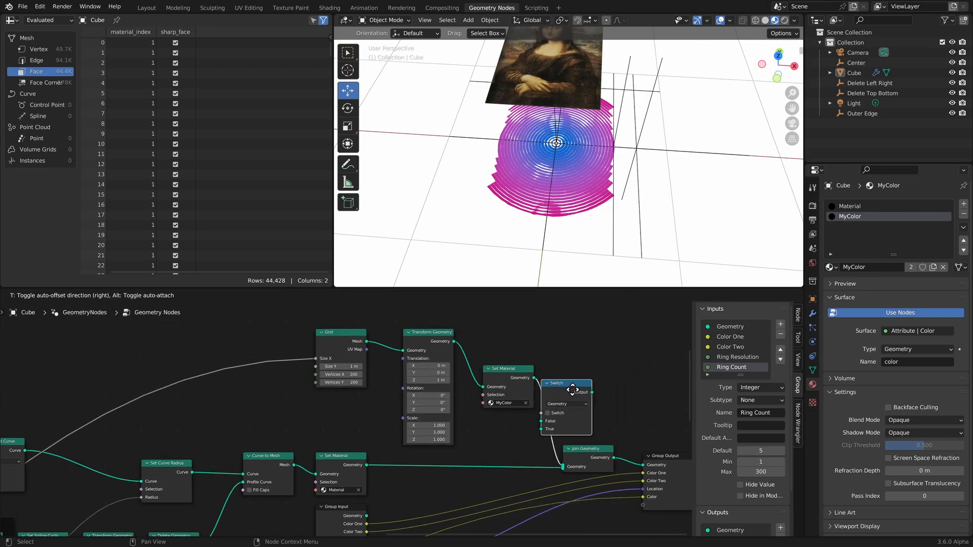
pyautogui.click(572, 390)
pyautogui.scroll(2, 516, 395)
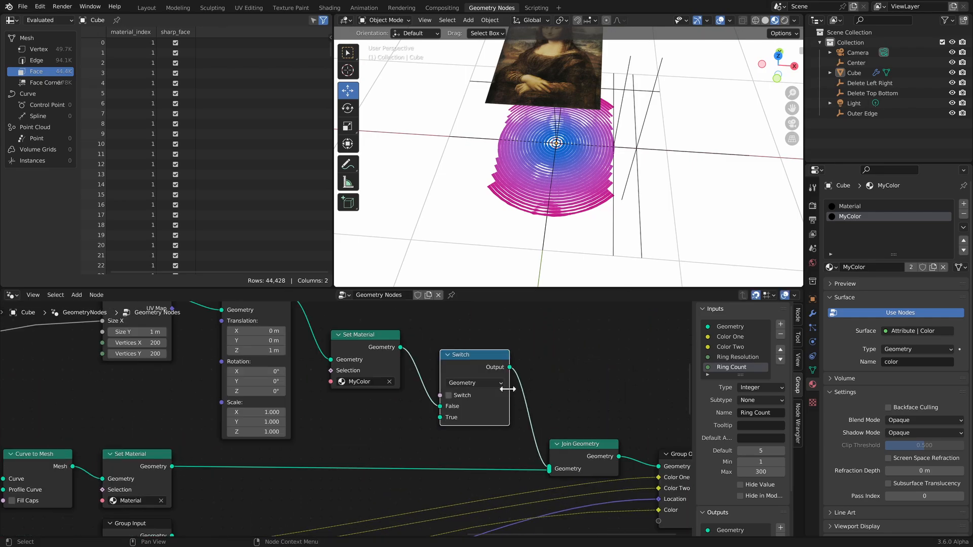
pyautogui.moveTo(440, 406)
pyautogui.mouseDown()
pyautogui.moveTo(429, 407)
pyautogui.moveTo(440, 417)
pyautogui.mouseUp()
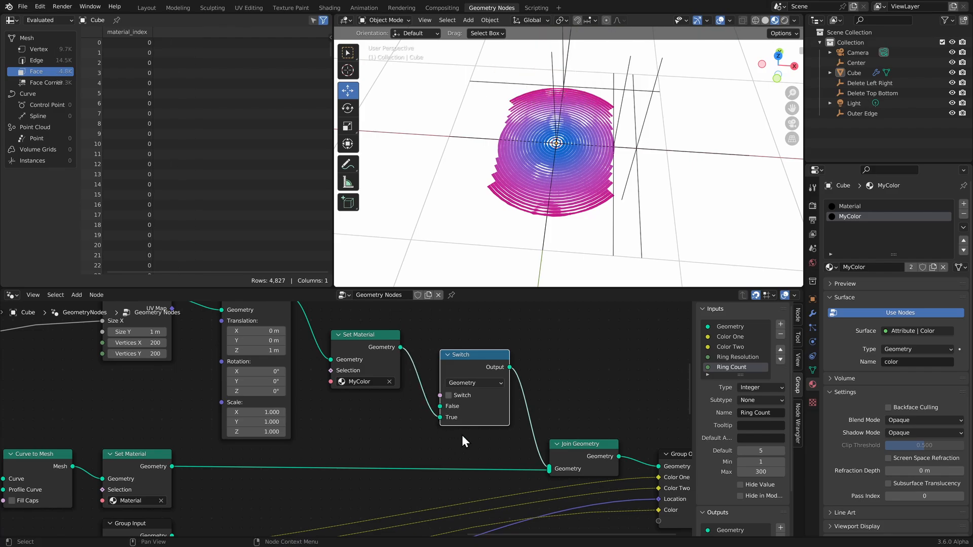
# - Add a Group Input node below the MyColor Set Material and connect its empty socket to the Switch node's Switch input
pyautogui.scroll(-2, 461, 435)
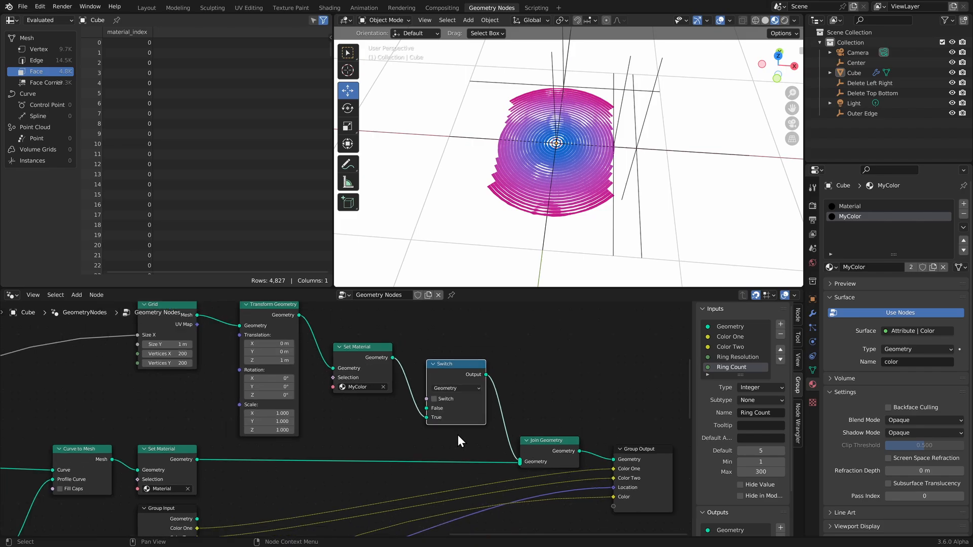
pyautogui.hotkey('shift', 'a')
pyautogui.click(562, 377)
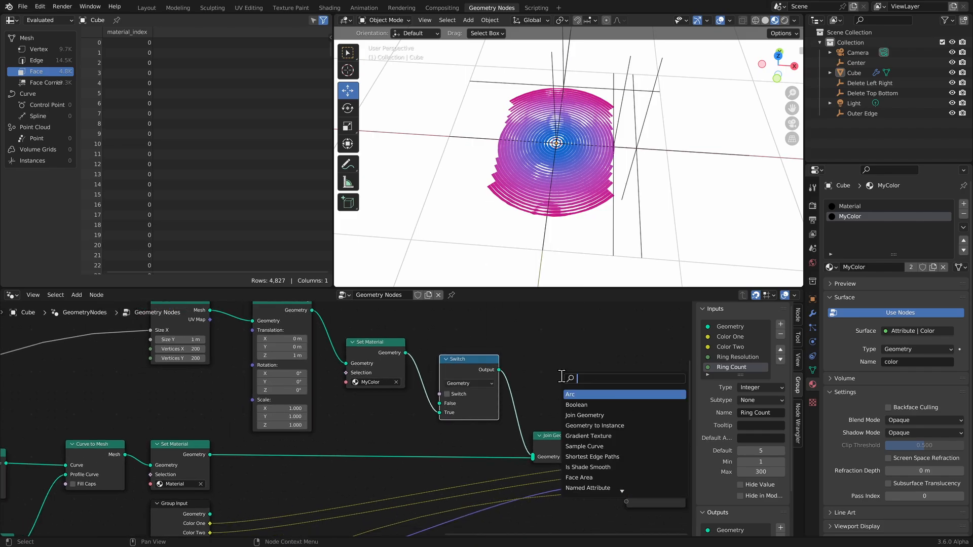
pyautogui.press('Escape')
pyautogui.hotkey('shift', 'a')
pyautogui.moveTo(565, 348)
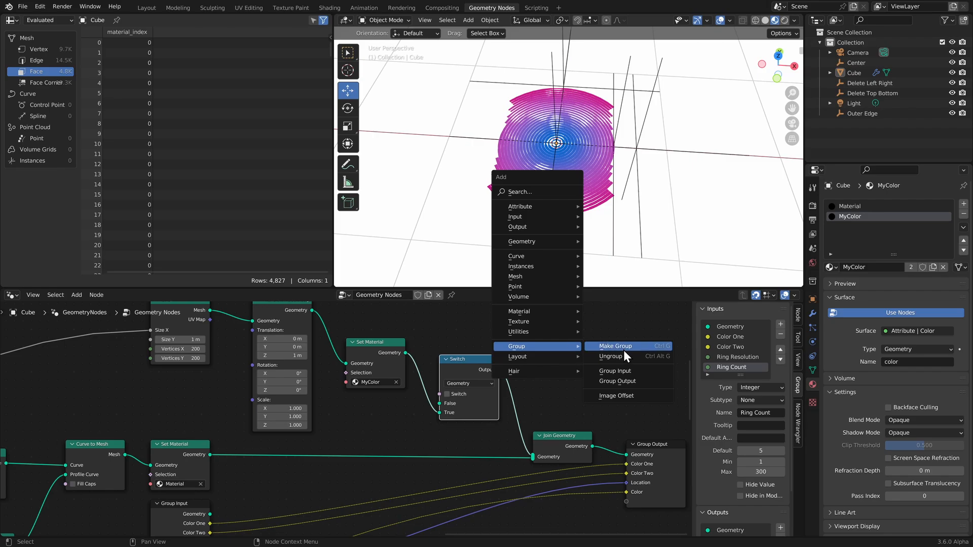
pyautogui.click(620, 372)
pyautogui.click(382, 445)
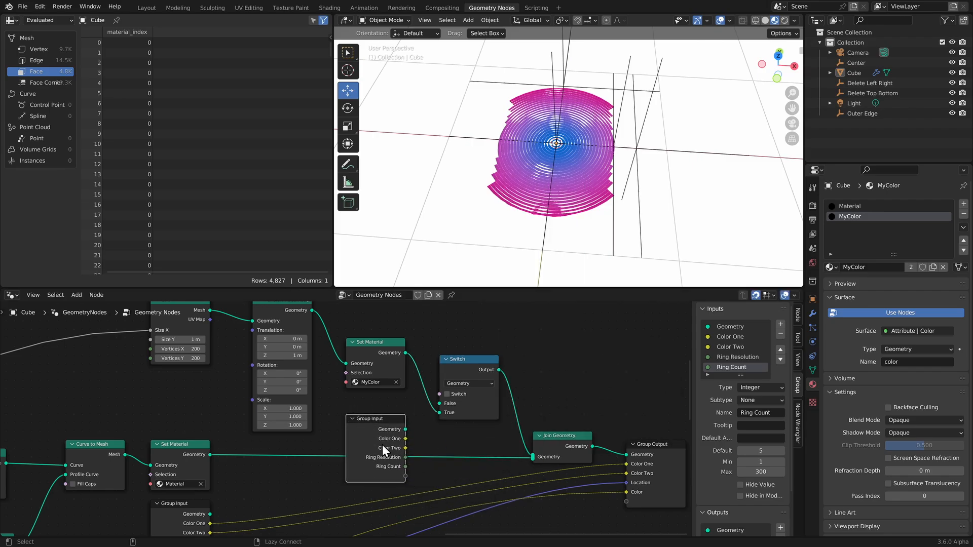
pyautogui.moveTo(406, 475); pyautogui.dragTo(439, 394)
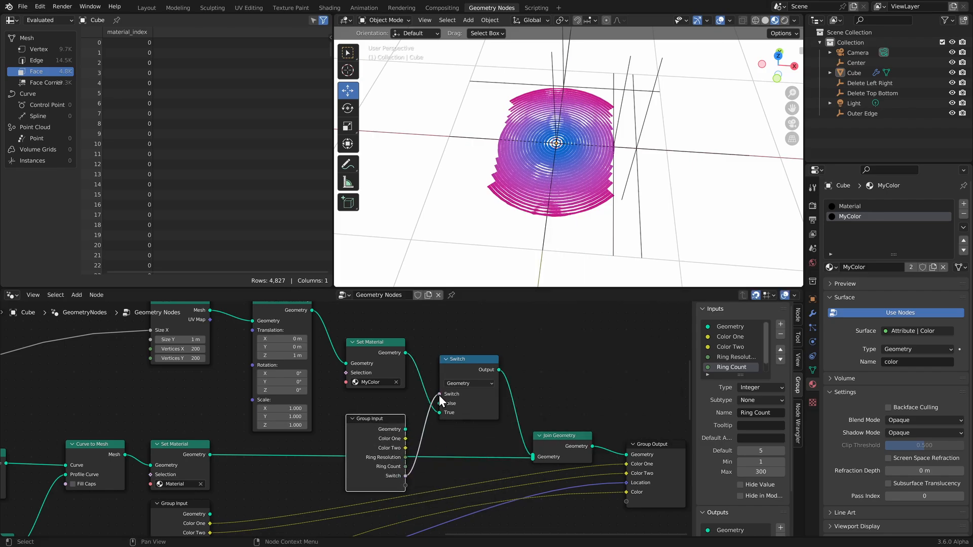
# - Move the new Switch group input directly below Geometry in the input order and rename it Preview
pyautogui.scroll(-1, 743, 342)
pyautogui.click(728, 368)
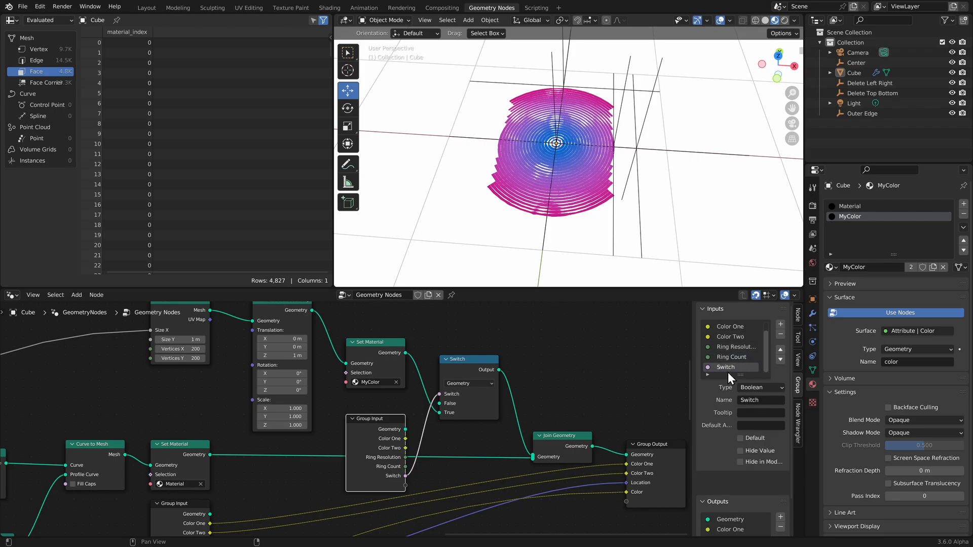
pyautogui.click(781, 350)
pyautogui.click(780, 349)
pyautogui.click(781, 350)
pyautogui.click(781, 350)
pyautogui.click(780, 350)
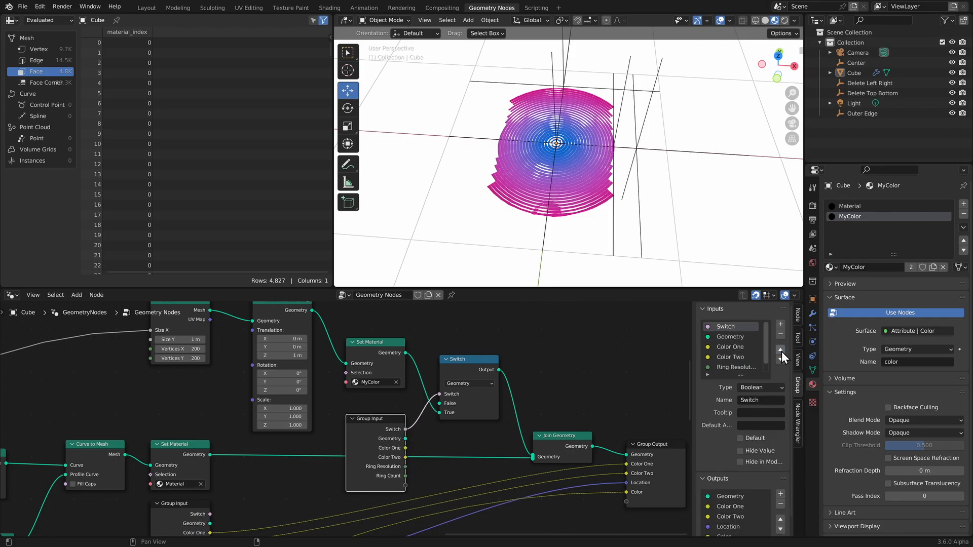
pyautogui.click(781, 360)
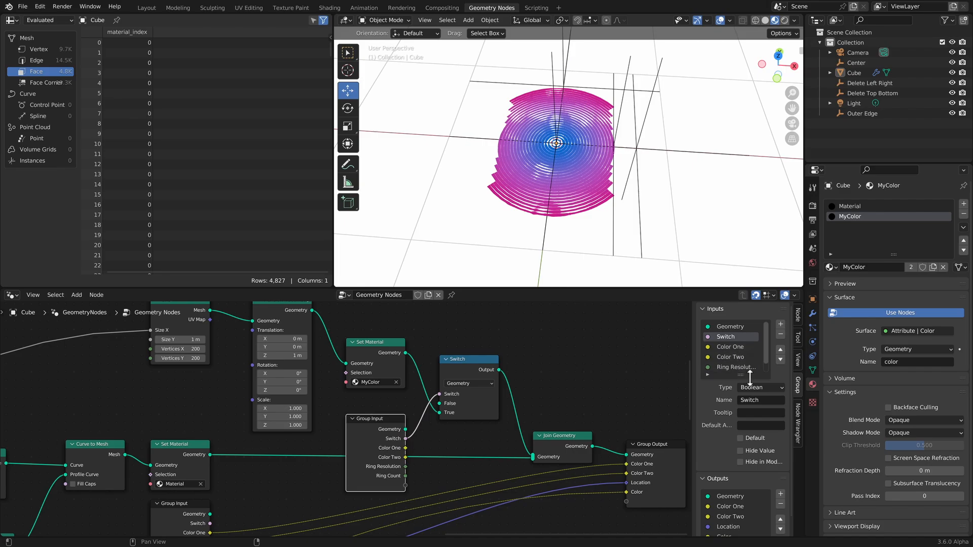
pyautogui.click(759, 400)
pyautogui.write('Preview')
pyautogui.press('Return')
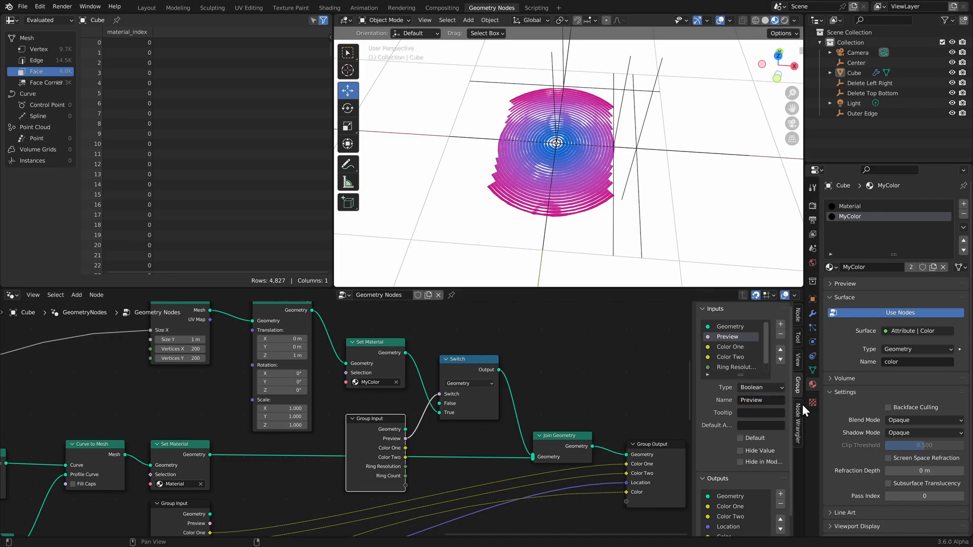
# - Test the Preview option in the Cube's Geometry Nodes modifier by toggling it several times, leaving it enabled
pyautogui.click(813, 314)
pyautogui.click(905, 251)
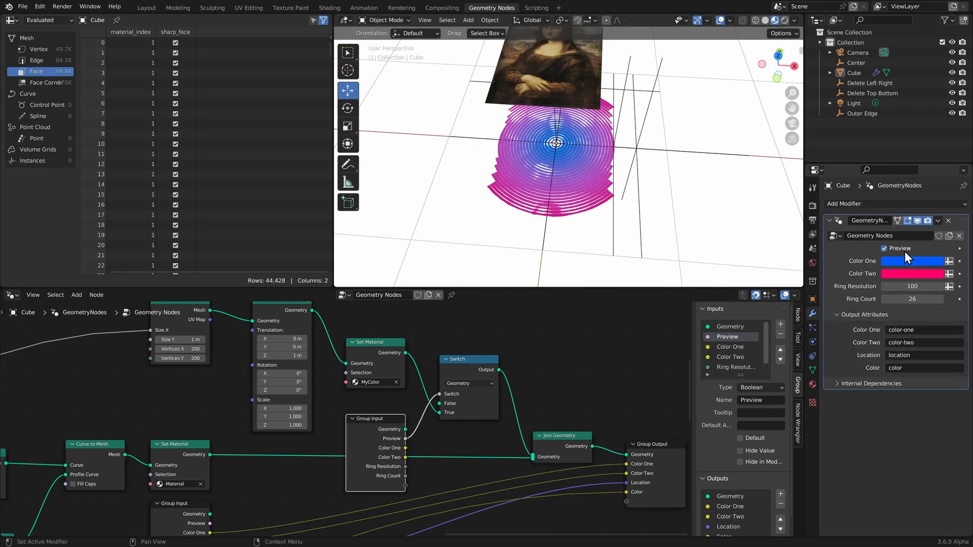
pyautogui.click(904, 250)
pyautogui.click(905, 251)
pyautogui.click(904, 251)
pyautogui.click(905, 250)
pyautogui.scroll(-2, 631, 171)
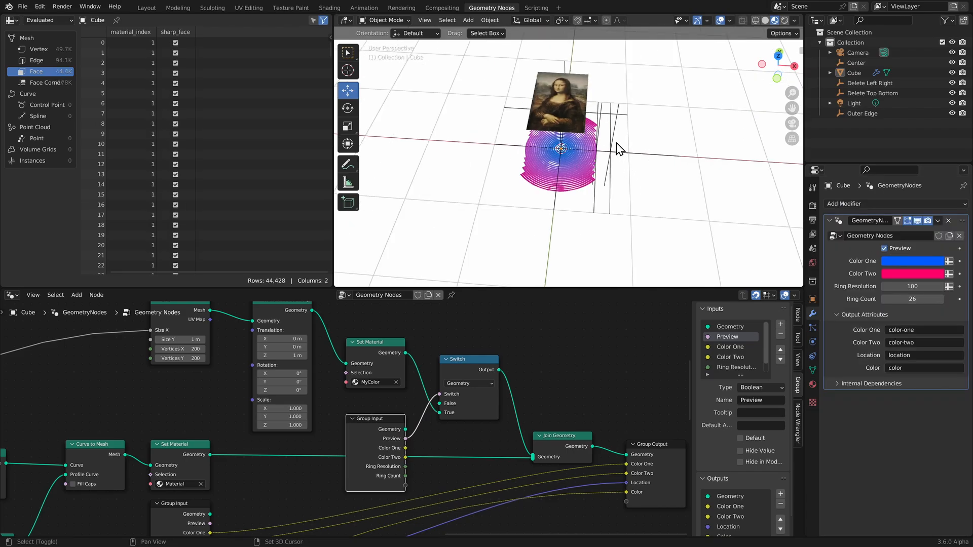
pyautogui.keyDown('shift'); pyautogui.moveTo(616, 142); pyautogui.dragTo(613, 162, button='middle'); pyautogui.keyUp('shift')
pyautogui.scroll(1, 613, 162)
# - Reposition the Preview Group Input node above the MyColor Set Material and disable Preview in the modifier
pyautogui.moveTo(442, 405); pyautogui.dragTo(490, 426, button='middle')
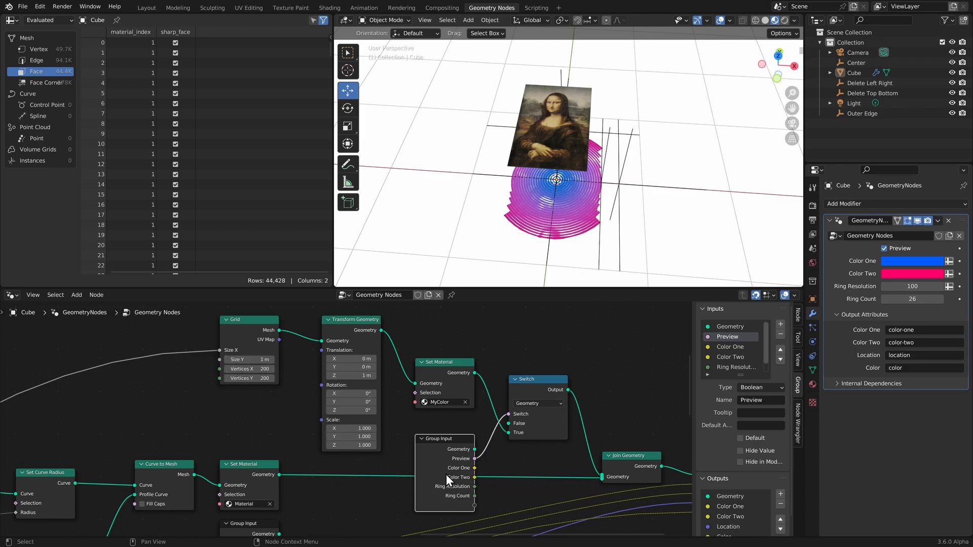
pyautogui.moveTo(446, 475); pyautogui.dragTo(434, 374)
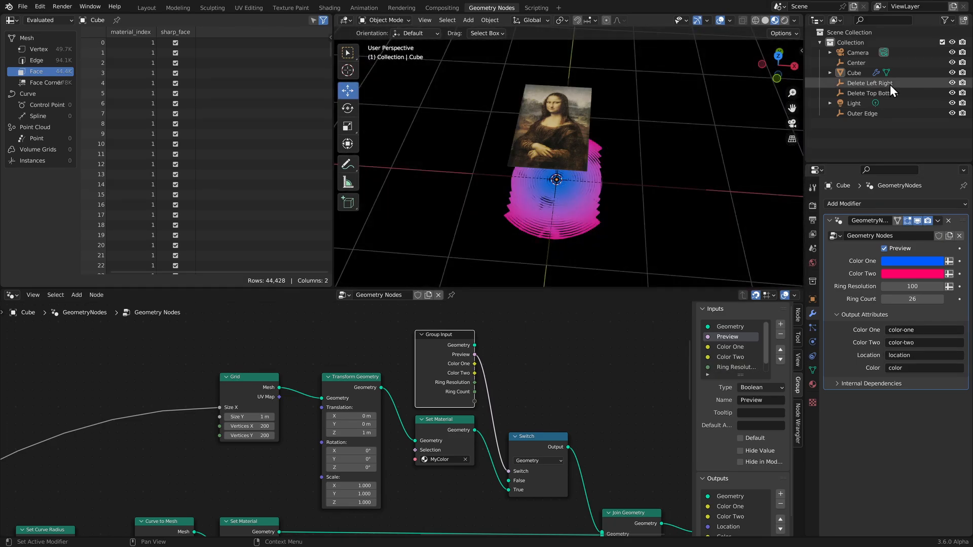
pyautogui.click(885, 249)
pyautogui.moveTo(614, 142)
pyautogui.mouseDown(button='middle')
pyautogui.moveTo(601, 166)
pyautogui.moveTo(597, 153)
pyautogui.mouseUp(button='middle')
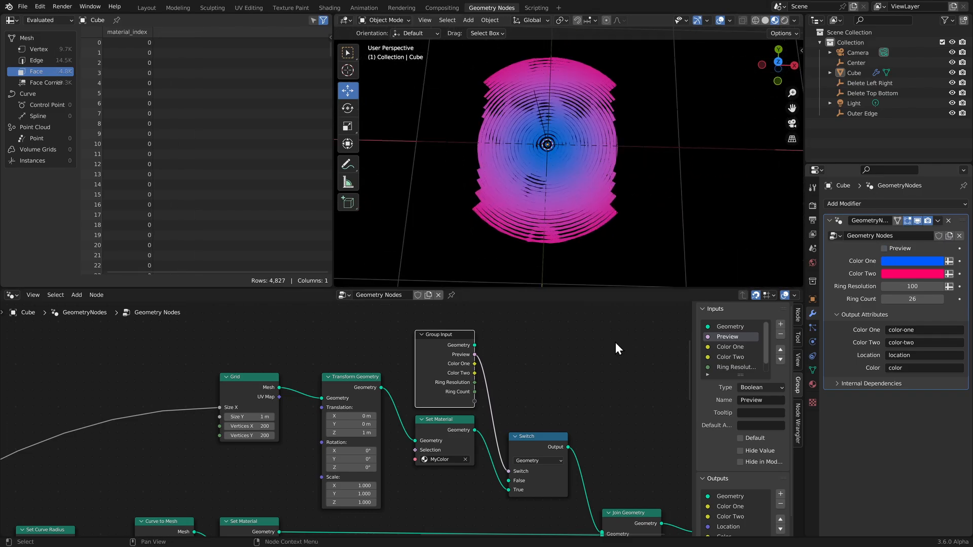
# - Add another Boolean group input below Preview and name it Invert
pyautogui.click(780, 324)
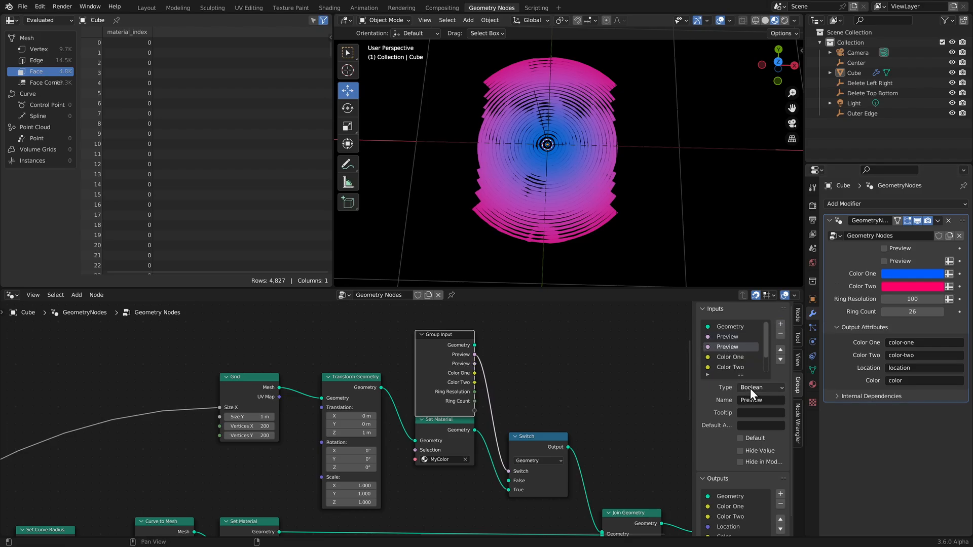
pyautogui.click(760, 400)
pyautogui.press('BackSpace')
pyautogui.write('Invert')
pyautogui.press('Return')
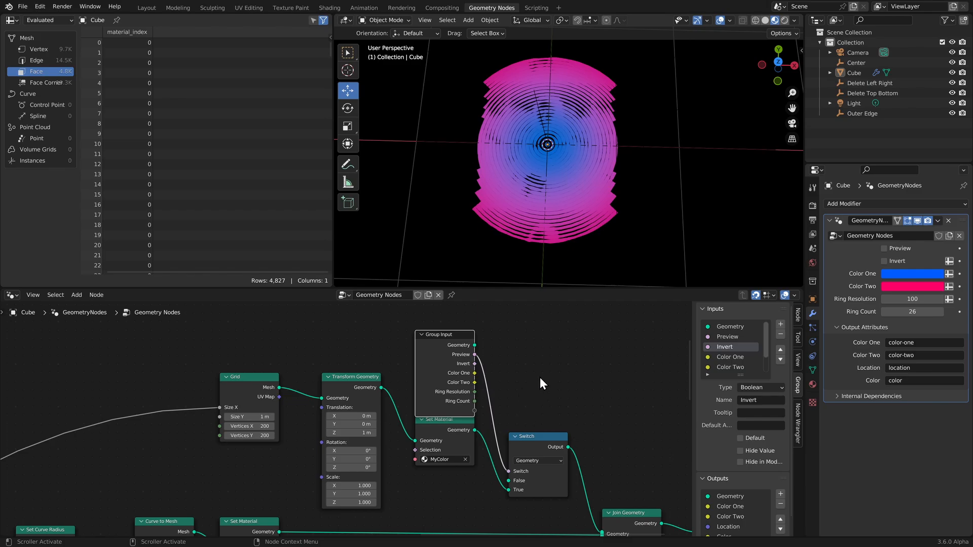
# - Add a Switch node, set its type to Float, and set False to 1 with True left at 0
pyautogui.hotkey('shift', 'a')
pyautogui.write('s')
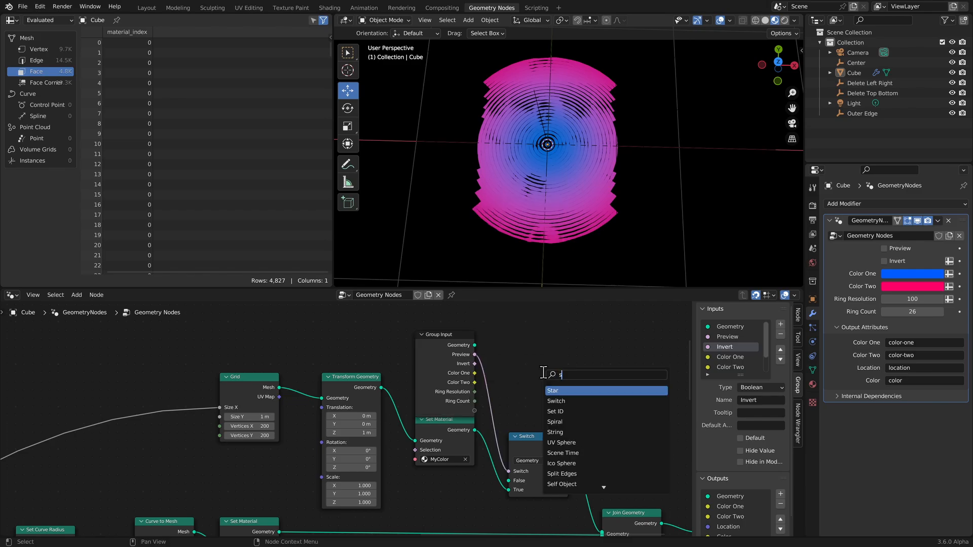
pyautogui.write('wi')
pyautogui.press('Return')
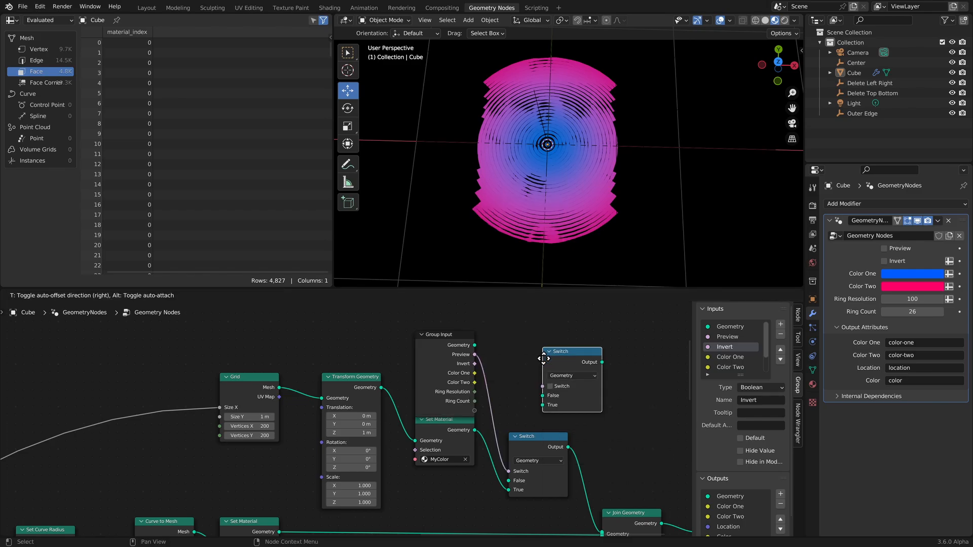
pyautogui.click(543, 359)
pyautogui.click(566, 379)
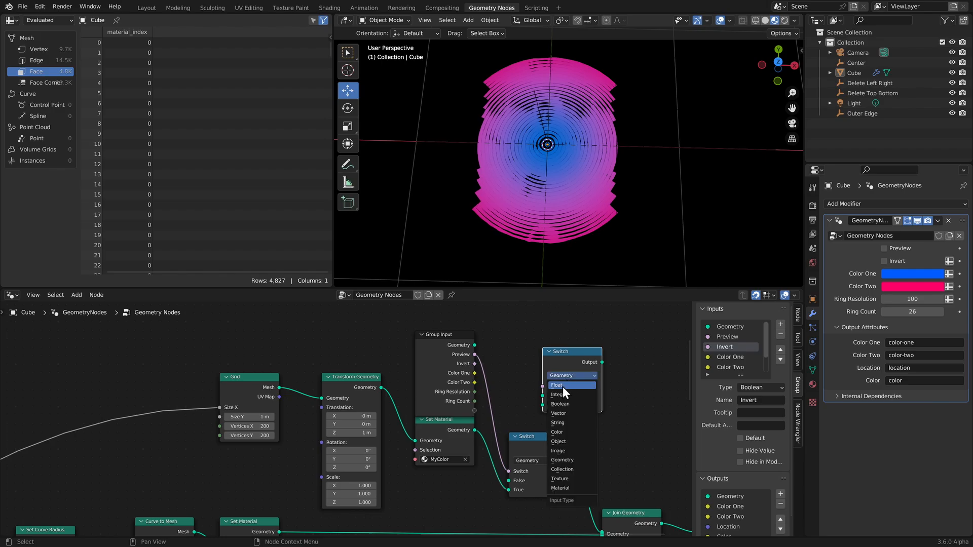
pyautogui.click(563, 388)
pyautogui.click(572, 396)
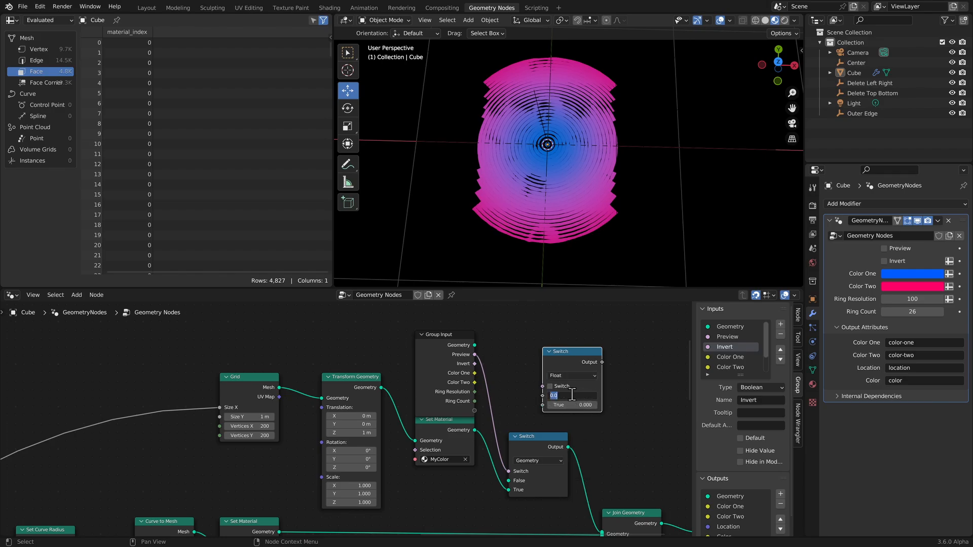
pyautogui.press('Return')
# - Move the Float Switch node across the tree to sit beside the Image Texture, below the Map Range node
pyautogui.scroll(-2, 573, 418)
pyautogui.moveTo(534, 333); pyautogui.dragTo(354, 492)
pyautogui.moveTo(313, 500); pyautogui.dragTo(440, 430, button='middle')
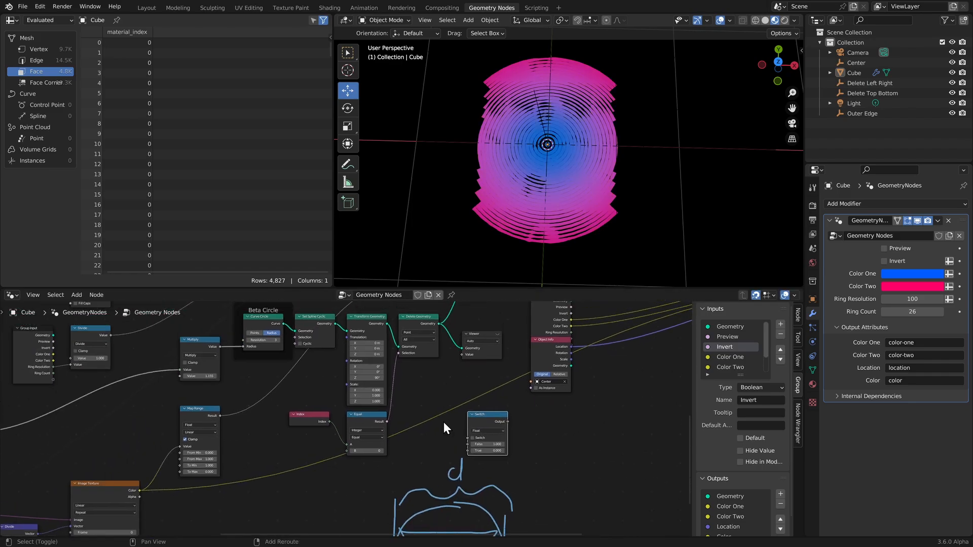
pyautogui.moveTo(470, 425); pyautogui.dragTo(228, 491)
pyautogui.moveTo(228, 491); pyautogui.dragTo(409, 419, button='middle')
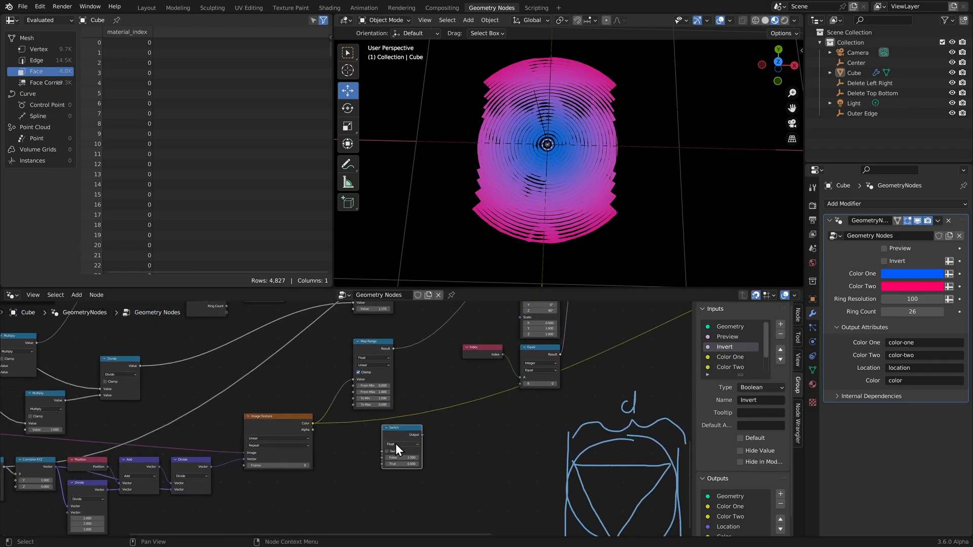
# - Duplicate the Float Switch directly below the original and set the copy's False to 0 and True to 1
pyautogui.hotkey('shift', 'd')
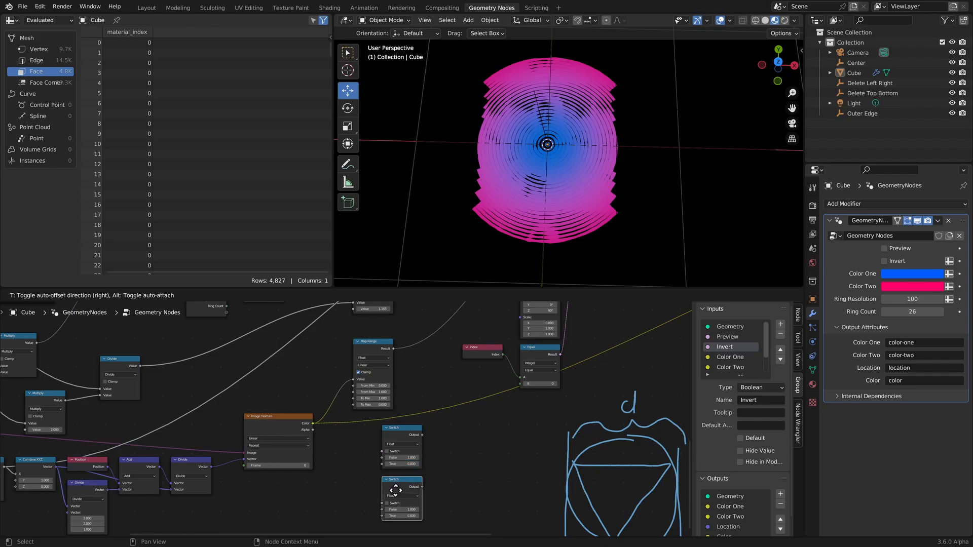
pyautogui.click(396, 491)
pyautogui.scroll(3, 396, 492)
pyautogui.click(473, 483)
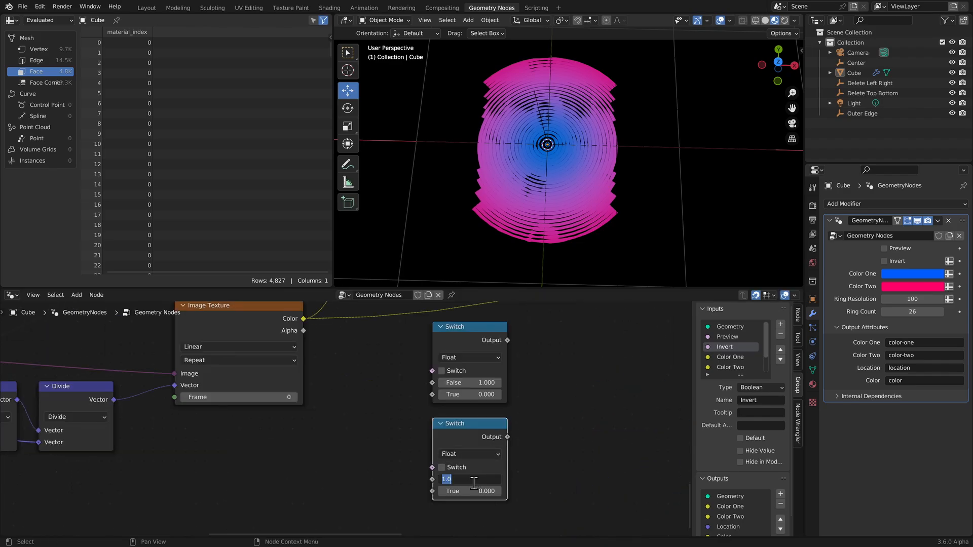
pyautogui.write('0')
pyautogui.press('Return')
pyautogui.click(475, 489)
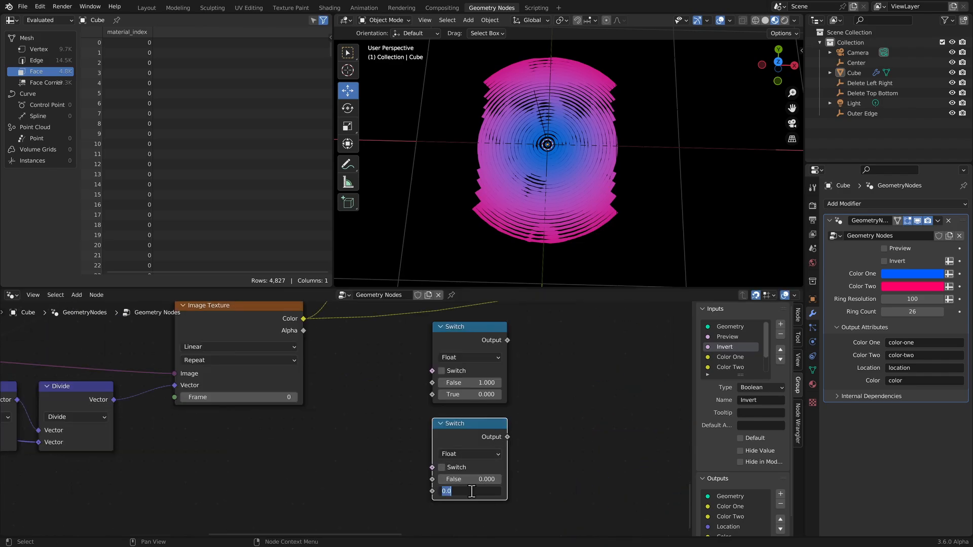
pyautogui.write('1')
pyautogui.press('Return')
pyautogui.scroll(-1, 579, 424)
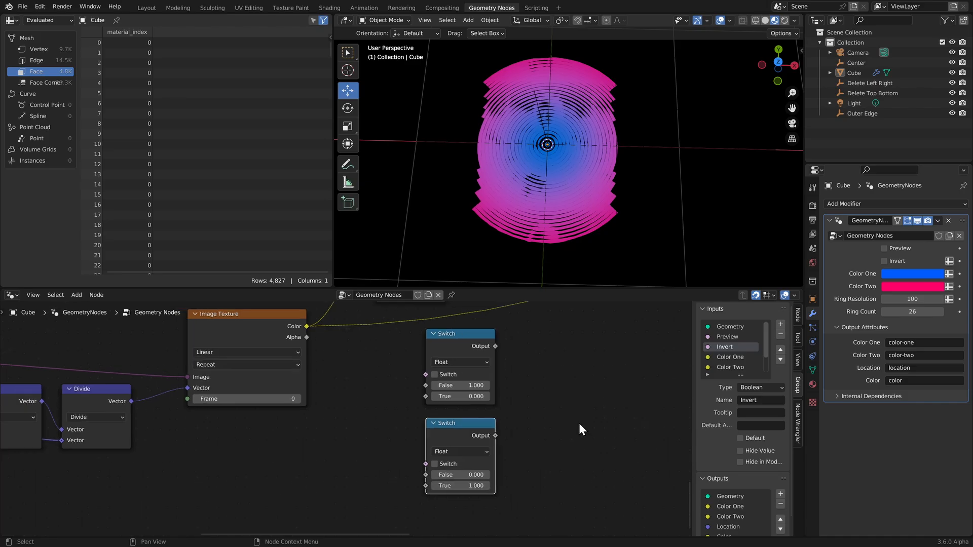
# - Add a Group Input node near the two Float Switches and connect its Invert output to both Switch inputs
pyautogui.scroll(-1, 579, 424)
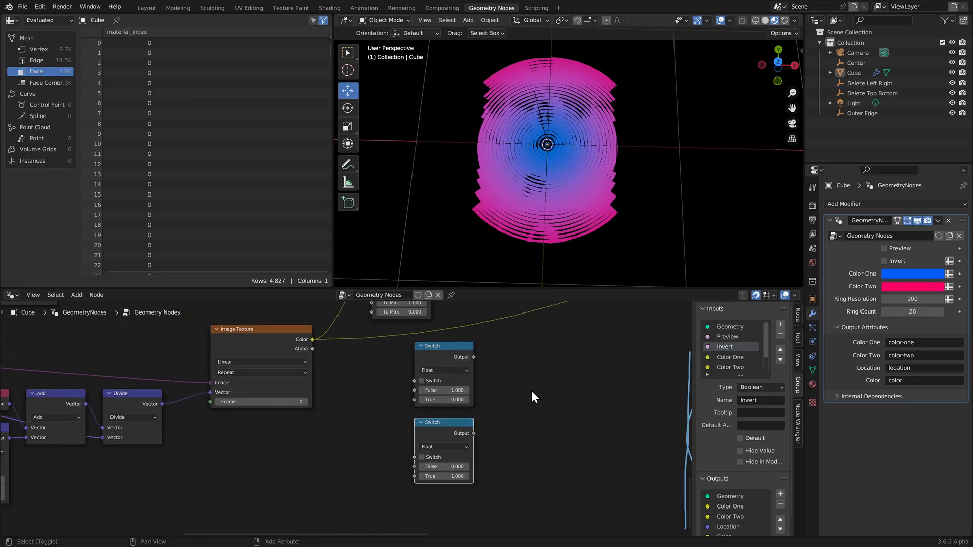
pyautogui.moveTo(532, 390); pyautogui.dragTo(529, 416, button='middle')
pyautogui.hotkey('shift', 'a')
pyautogui.moveTo(529, 416)
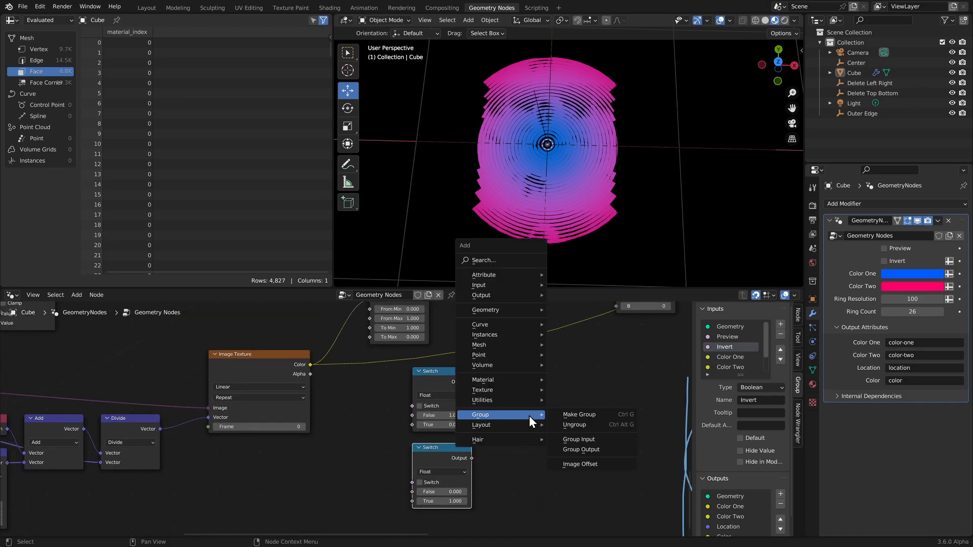
pyautogui.click(578, 439)
pyautogui.click(294, 461)
pyautogui.moveTo(352, 494); pyautogui.dragTo(411, 484)
# - Connect the upper Switch output to Map Range's To Min and the lower Switch output to To Max
pyautogui.moveTo(385, 417); pyautogui.dragTo(461, 488, button='middle')
pyautogui.moveTo(546, 454); pyautogui.dragTo(445, 401)
pyautogui.keyDown('shift'); pyautogui.scroll(-3, 518, 433); pyautogui.keyUp('shift')
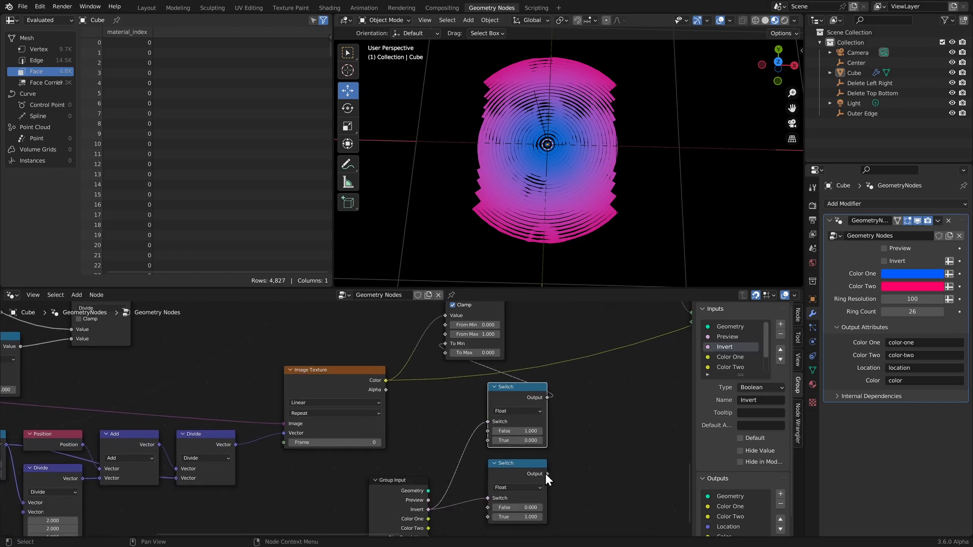
pyautogui.moveTo(547, 474); pyautogui.dragTo(446, 353)
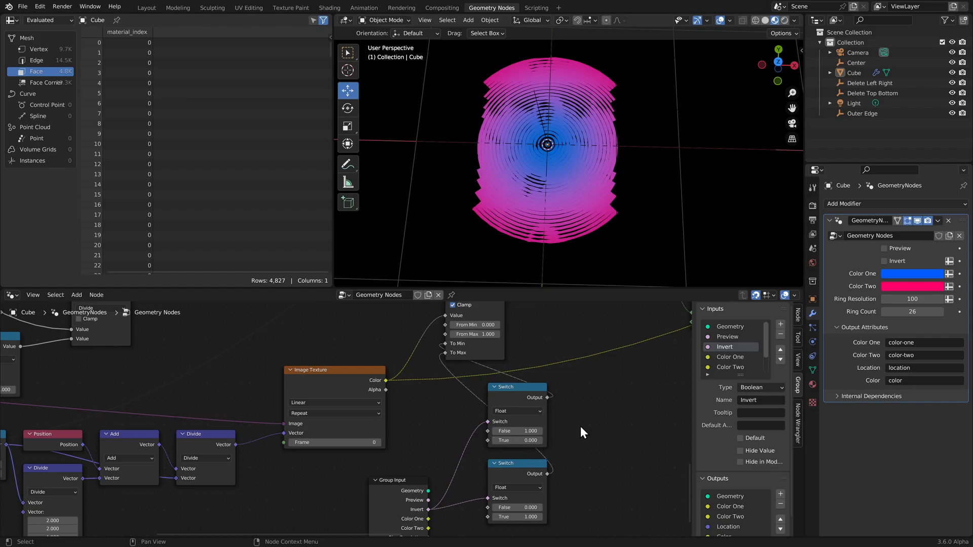
# - Rearrange the Invert Group Input and both Float Switches below the Image Texture, so their links run forward into Map Range
pyautogui.moveTo(580, 426); pyautogui.dragTo(404, 532)
pyautogui.moveTo(501, 399); pyautogui.dragTo(331, 493)
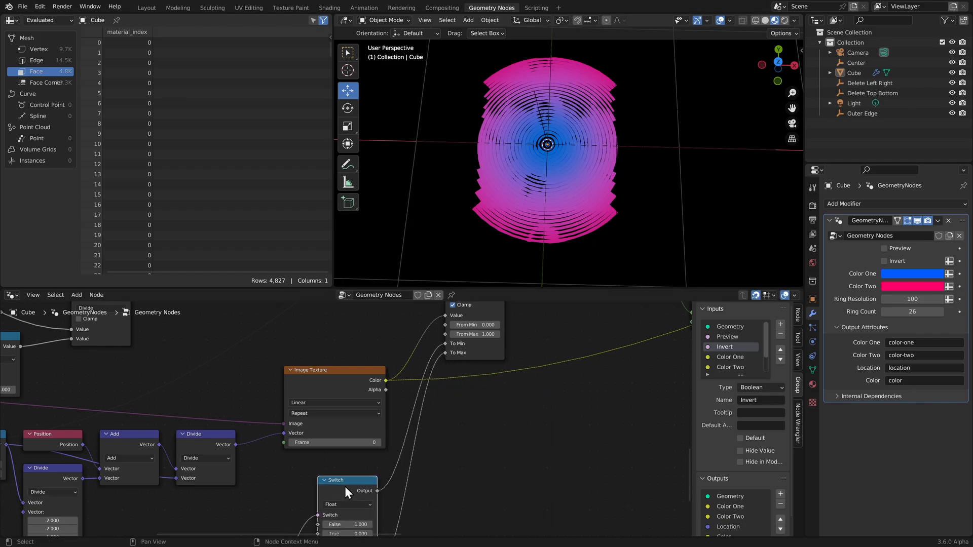
pyautogui.keyDown('shift'); pyautogui.moveTo(443, 518); pyautogui.dragTo(488, 450, button='middle'); pyautogui.keyUp('shift')
pyautogui.click(488, 446)
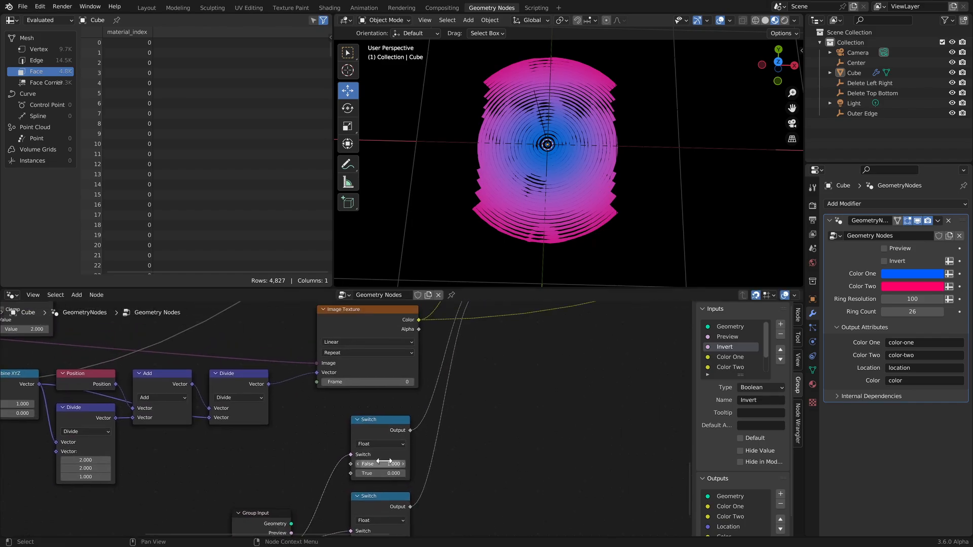
pyautogui.keyDown('shift'); pyautogui.moveTo(446, 347); pyautogui.dragTo(439, 392, button='middle'); pyautogui.keyUp('shift')
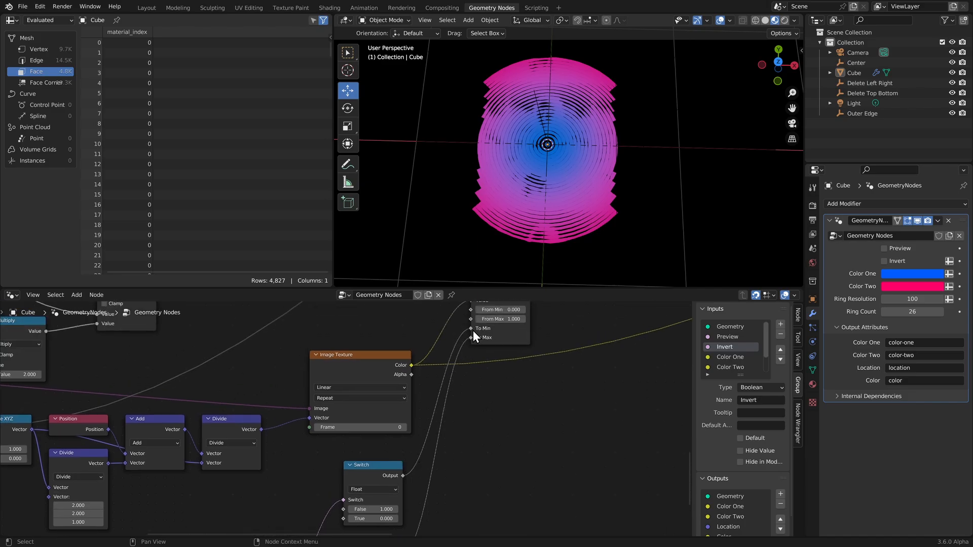
pyautogui.moveTo(409, 466); pyautogui.dragTo(445, 459, button='middle')
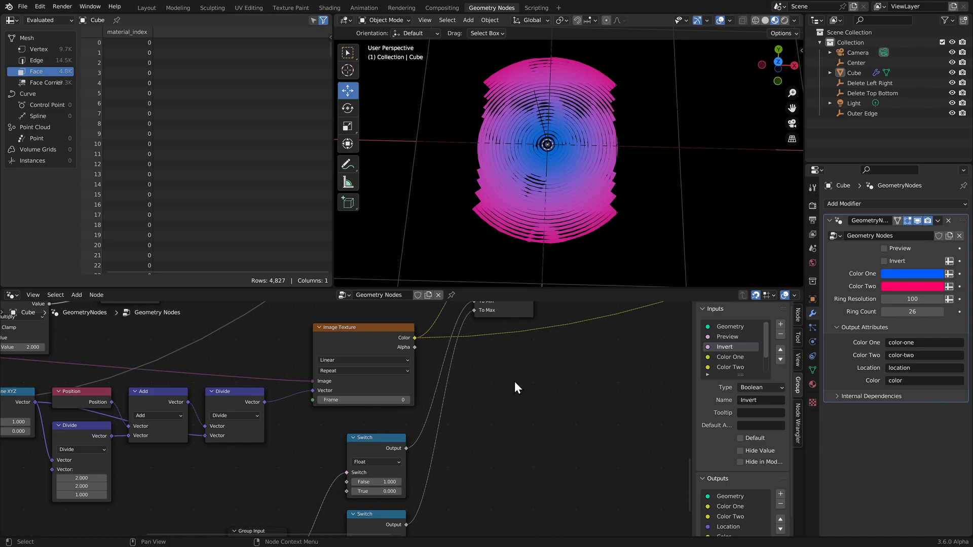
# - Test the Invert option in the Geometry Nodes modifier by toggling it several times, leaving it enabled
pyautogui.click(885, 262)
pyautogui.click(885, 261)
pyautogui.click(885, 261)
pyautogui.click(885, 262)
pyautogui.click(885, 261)
pyautogui.scroll(3, 554, 176)
pyautogui.moveTo(554, 175); pyautogui.dragTo(592, 147, button='middle')
pyautogui.click(886, 260)
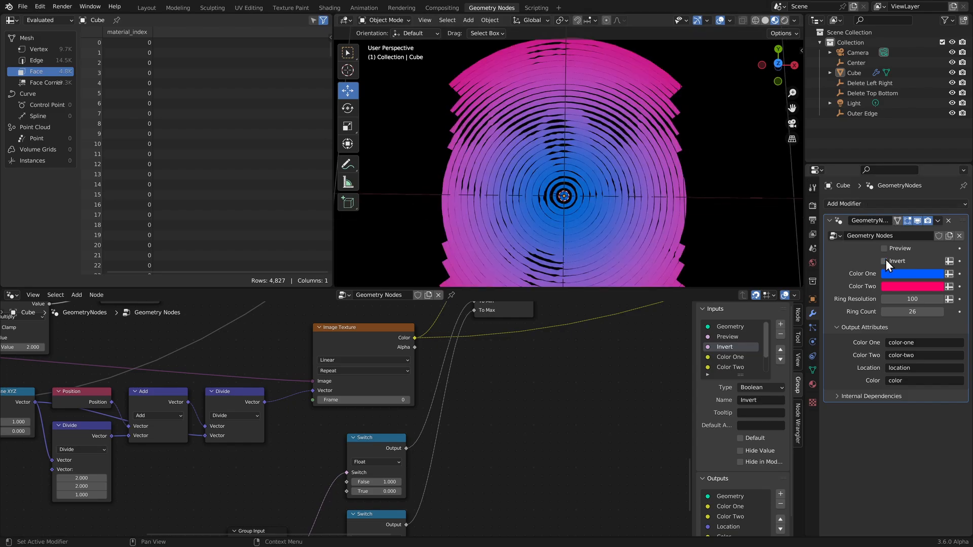
pyautogui.click(886, 260)
# - Set the modifier's Ring Count to 40 and view the whole inverted mosaic
pyautogui.click(910, 311)
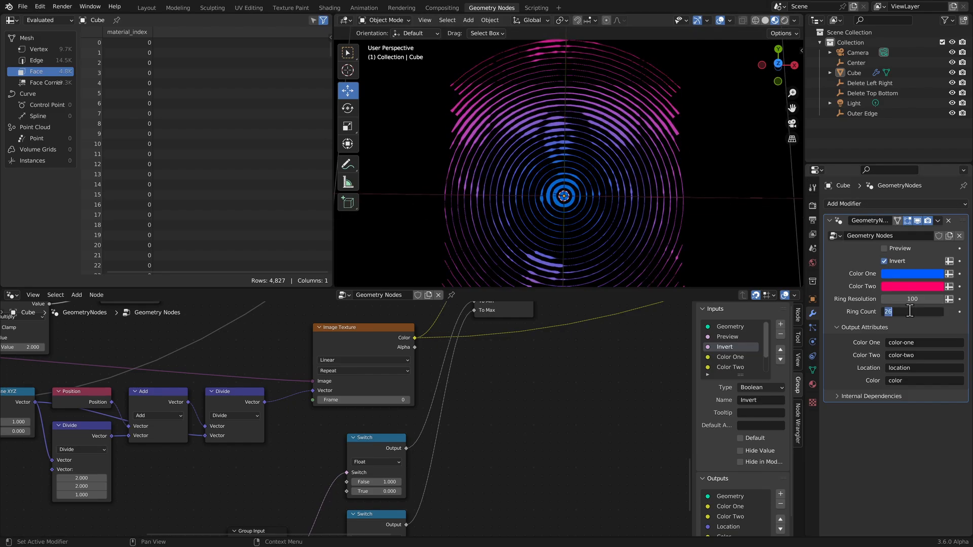
pyautogui.write('40')
pyautogui.press('Return')
pyautogui.scroll(-4, 732, 199)
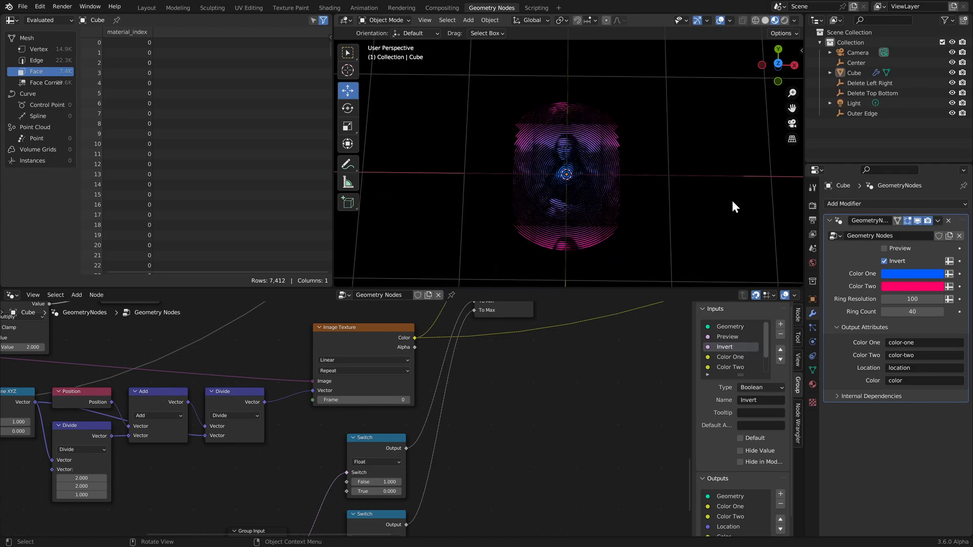
pyautogui.scroll(-2, 509, 436)
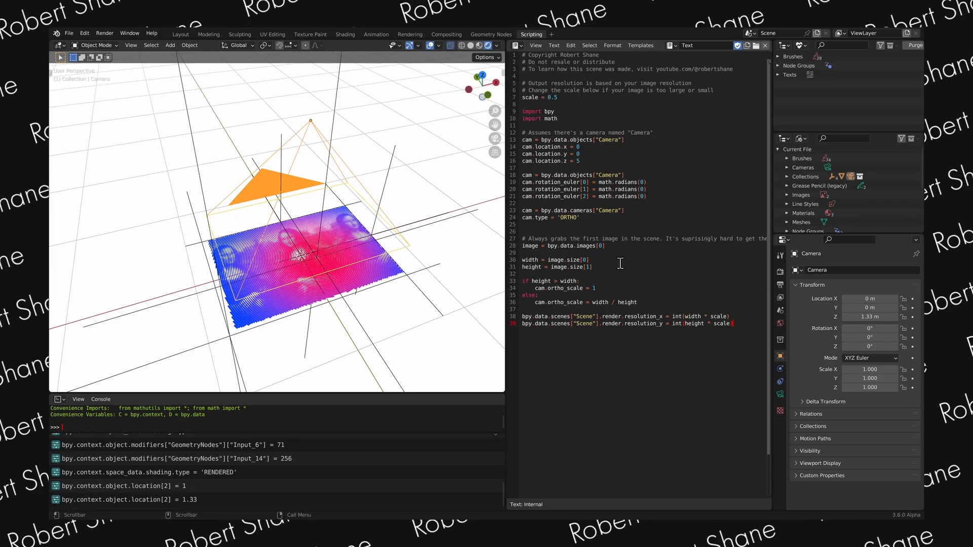
# - Run the camera setup script in the Scripting workspace and inspect the repositioned camera and mosaic
pyautogui.moveTo(405, 271); pyautogui.dragTo(387, 261, button='middle')
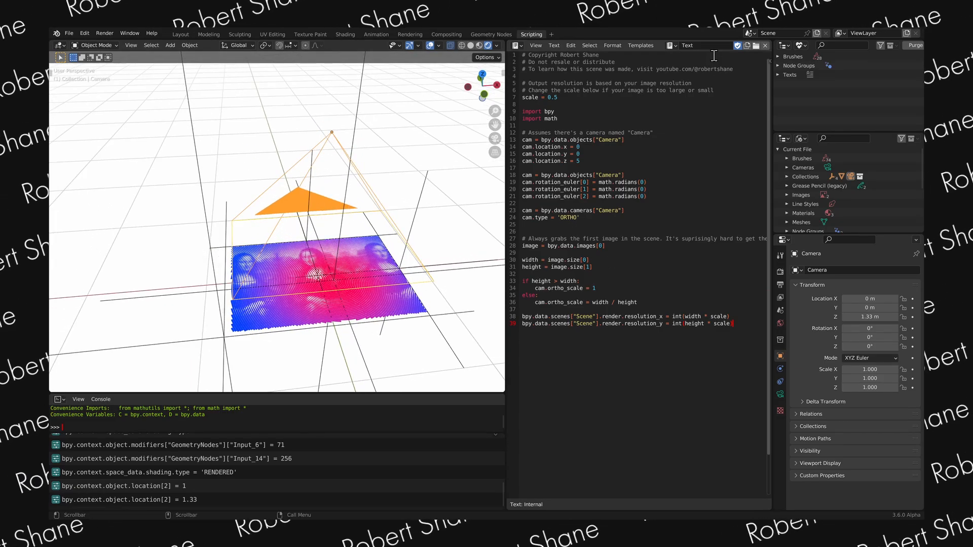
pyautogui.moveTo(722, 47); pyautogui.dragTo(658, 46, button='middle')
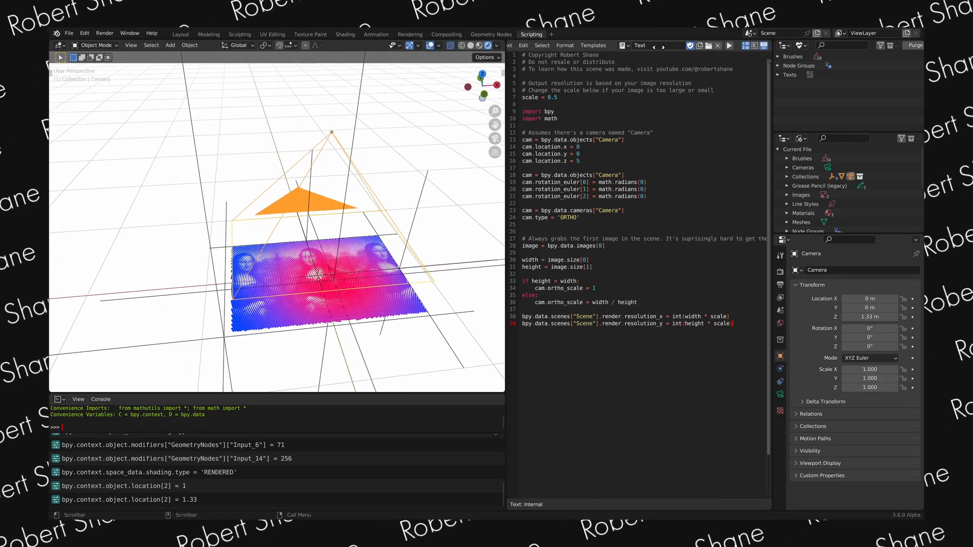
pyautogui.click(729, 46)
pyautogui.scroll(-4, 376, 222)
pyautogui.moveTo(363, 200); pyautogui.dragTo(326, 213, button='middle')
pyautogui.scroll(3, 326, 213)
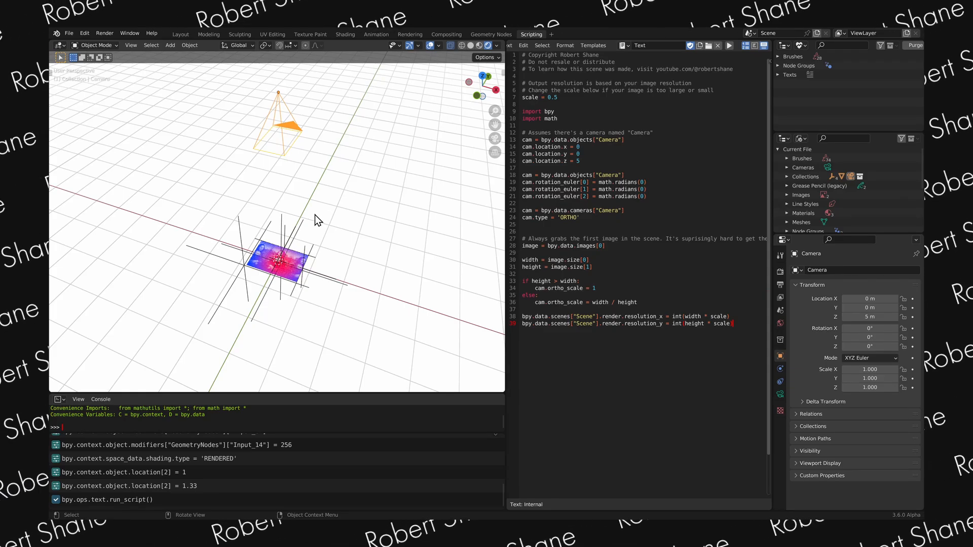
pyautogui.scroll(3, 311, 266)
pyautogui.keyDown('shift'); pyautogui.moveTo(311, 267); pyautogui.dragTo(312, 166, button='middle'); pyautogui.keyUp('shift')
pyautogui.scroll(3, 309, 233)
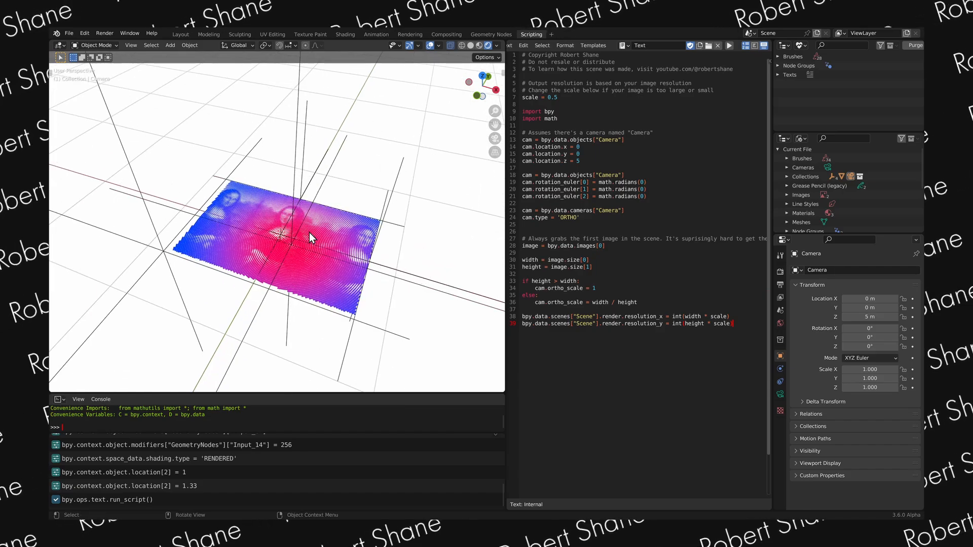
# - Switch the upper outliner to the View Layer display mode
pyautogui.click(803, 47)
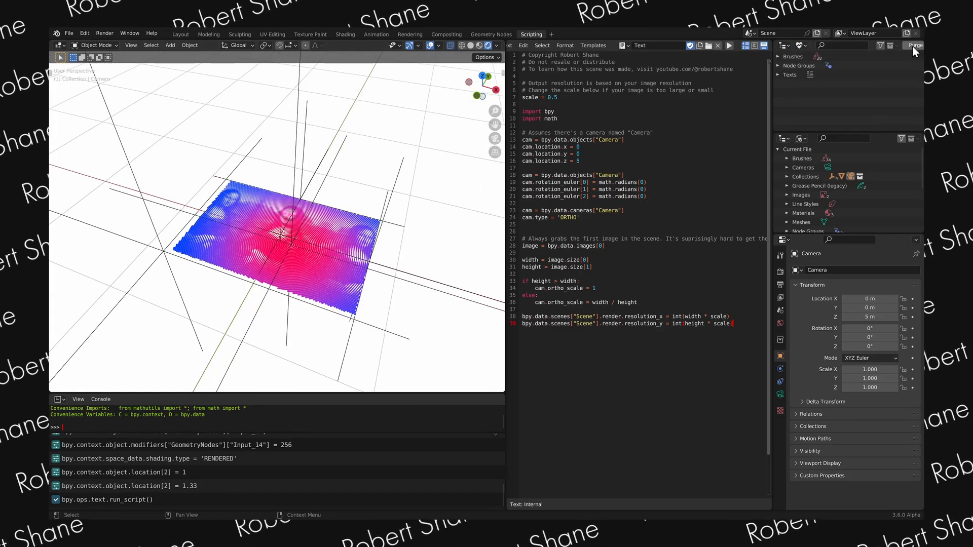
pyautogui.click(801, 46)
pyautogui.click(820, 66)
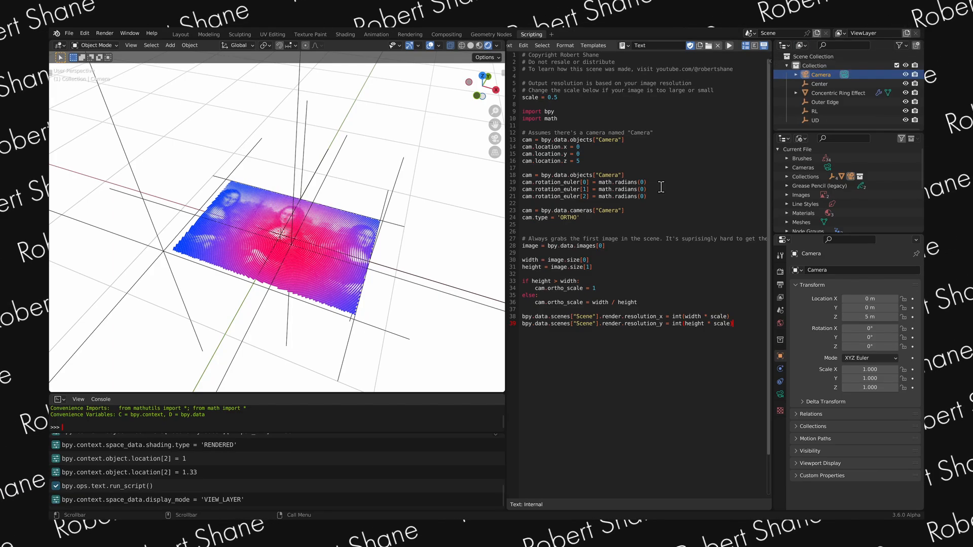
# - Show the scene's output resolution settings and highlight the script line that sets scale = 0.5
pyautogui.click(781, 274)
pyautogui.click(781, 284)
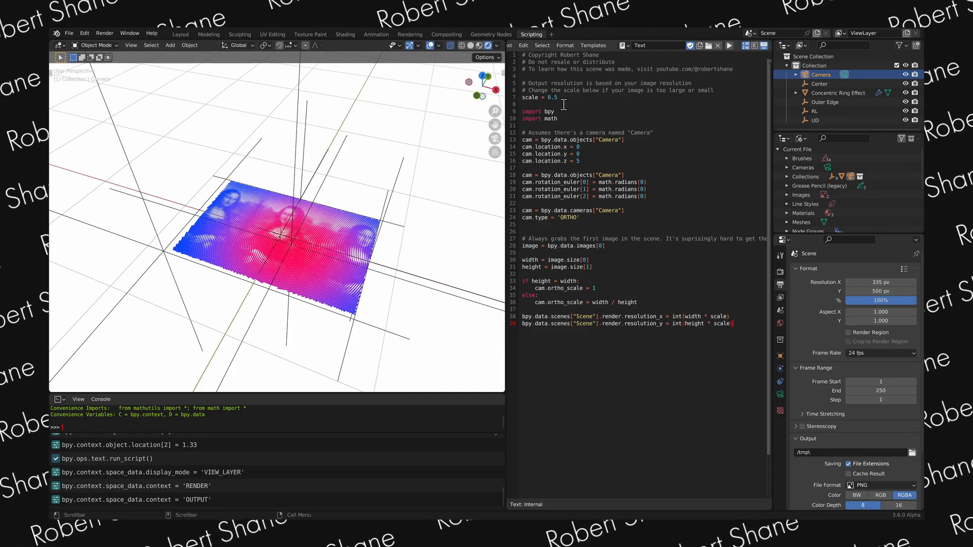
pyautogui.moveTo(558, 98); pyautogui.dragTo(521, 97)
pyautogui.click(605, 103)
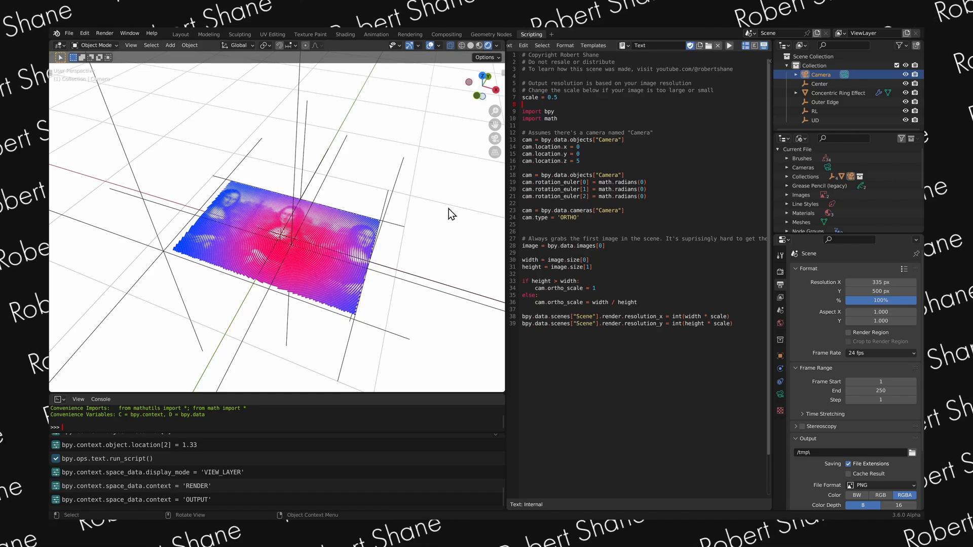
# - Set the RL empty's X location to about 0.403 m and the UD empty's Y location to about 0.552 m
pyautogui.click(831, 113)
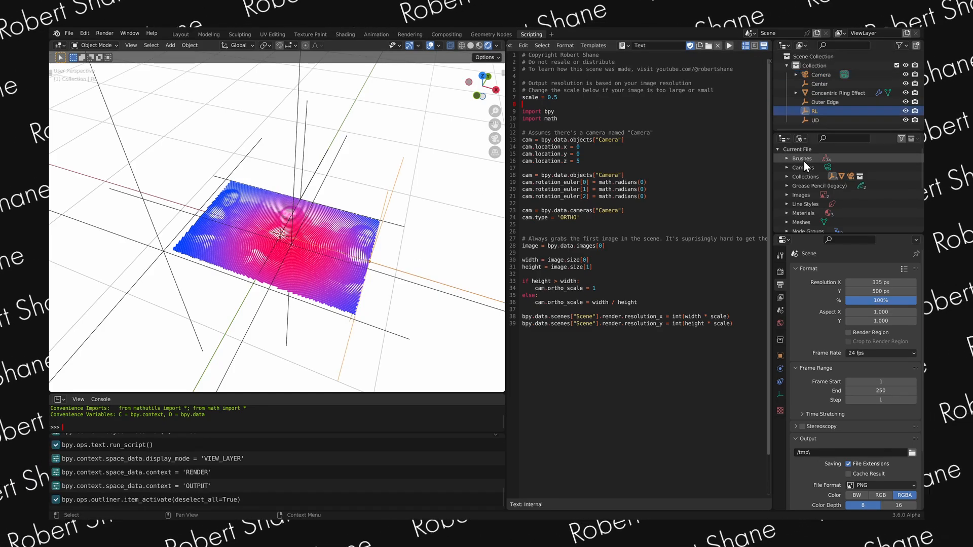
pyautogui.click(781, 356)
pyautogui.moveTo(872, 299); pyautogui.dragTo(853, 299)
pyautogui.click(815, 120)
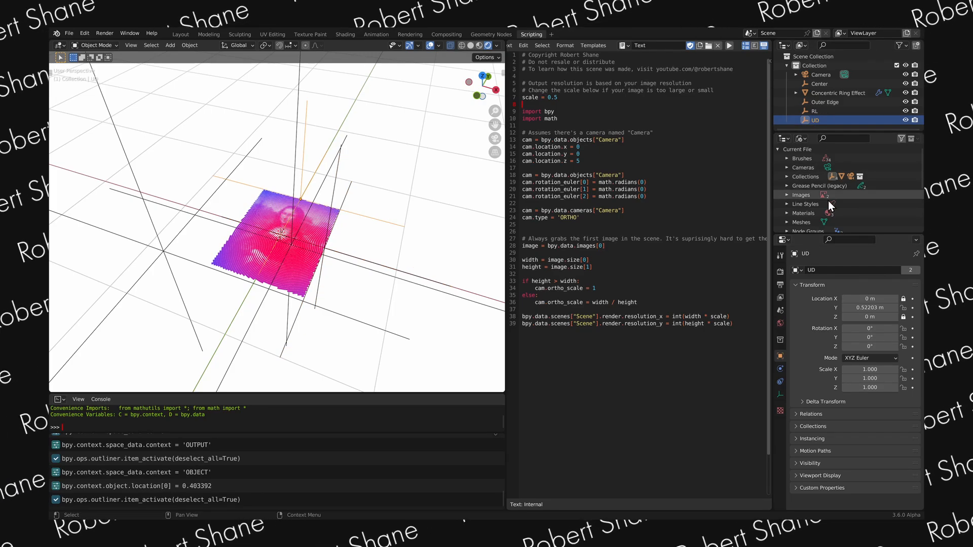
pyautogui.moveTo(870, 308)
pyautogui.mouseDown()
pyautogui.moveTo(882, 308)
pyautogui.moveTo(873, 308)
pyautogui.mouseUp()
# - Move the Center empty to about X -0.021 m and Y 0.243 m, then render the image in an enlarged window
pyautogui.click(820, 83)
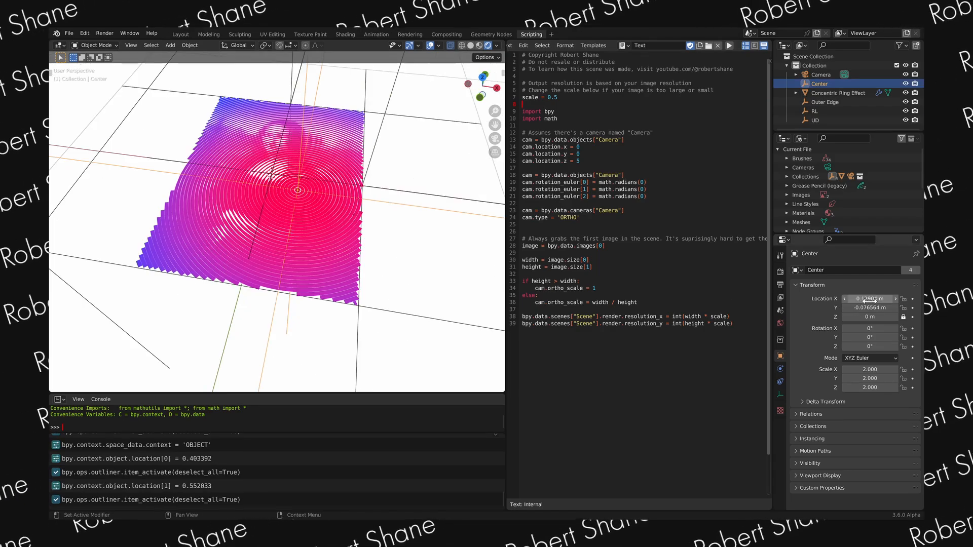
pyautogui.moveTo(870, 299); pyautogui.dragTo(882, 308)
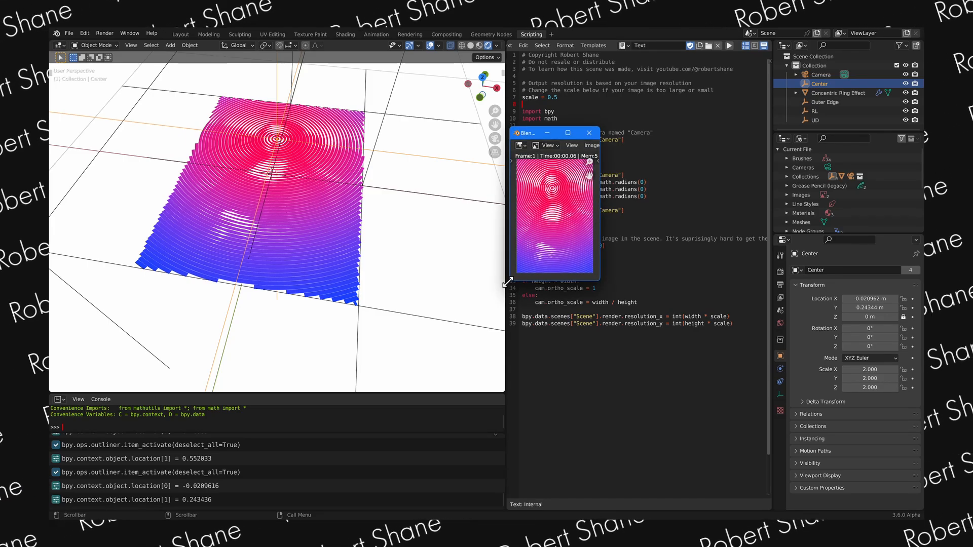
pyautogui.moveTo(506, 282); pyautogui.dragTo(375, 394)
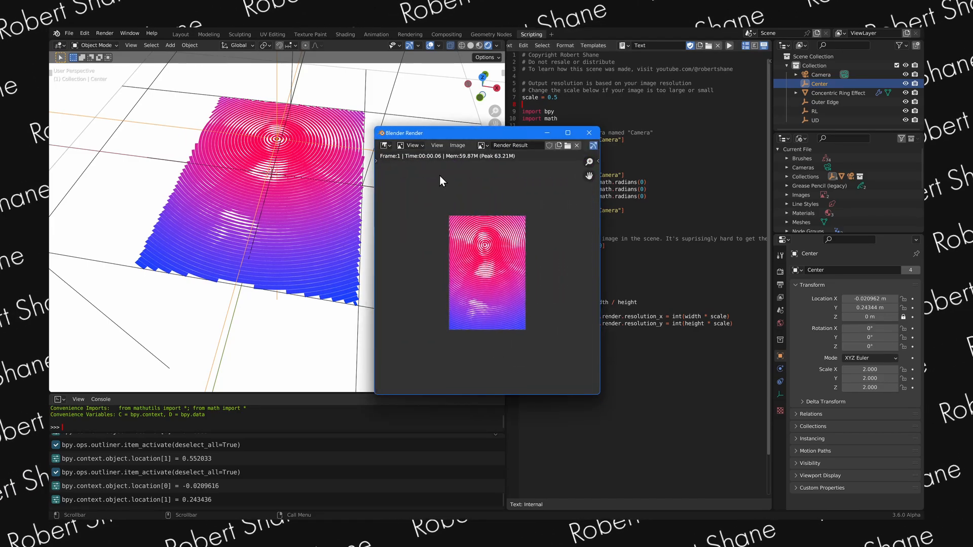
# - Display the render result at a fractional zoom of 1:1 in the render window
pyautogui.click(438, 145)
pyautogui.moveTo(473, 244)
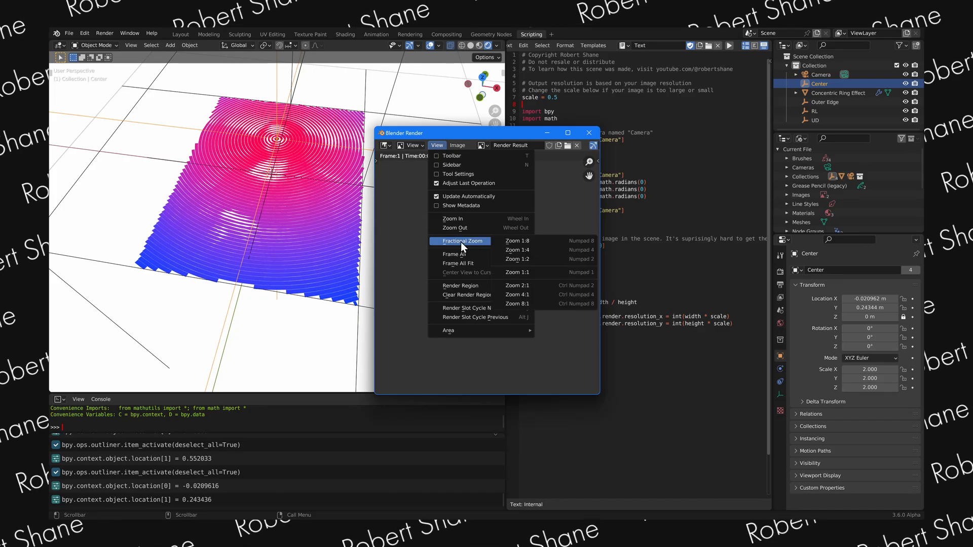
pyautogui.click(527, 274)
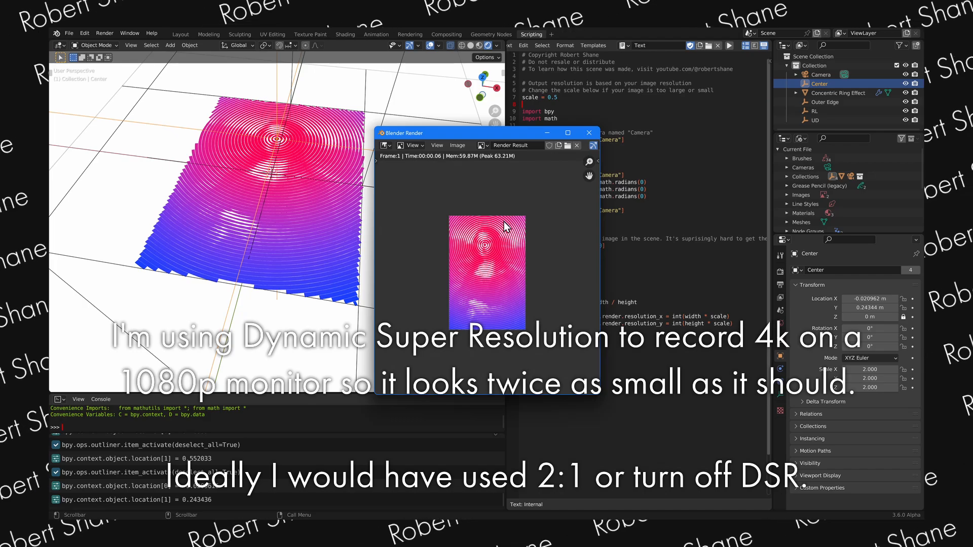
pyautogui.click(438, 146)
pyautogui.moveTo(474, 243)
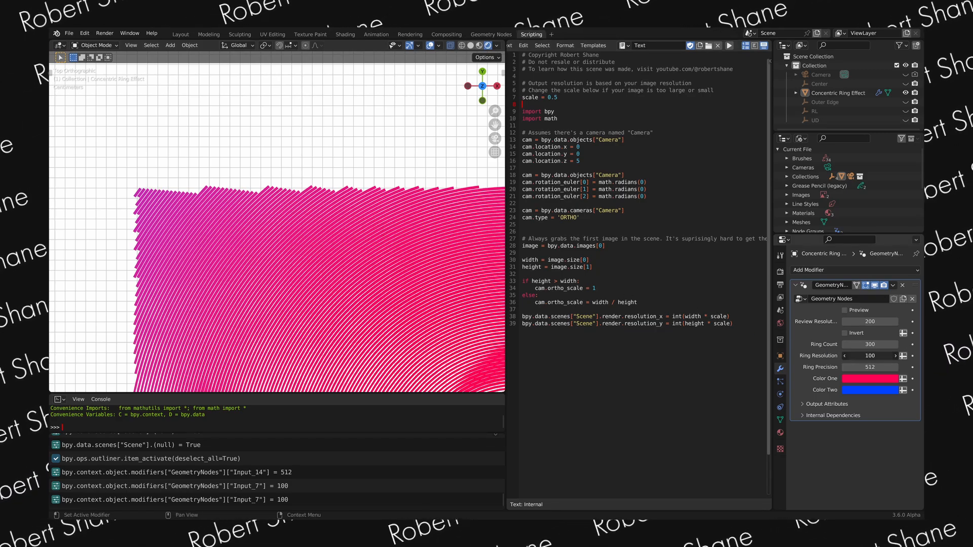
# - Set Ring Resolution to 1000 in the Concentric Ring Effect's geometry nodes modifier and inspect the whole mosaic
pyautogui.moveTo(857, 356); pyautogui.dragTo(970, 356)
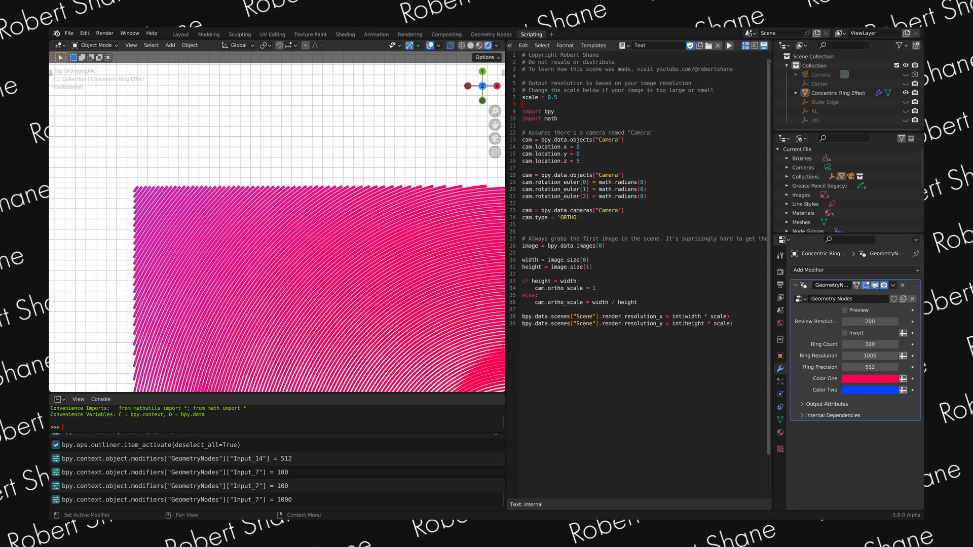
pyautogui.scroll(-9, 424, 144)
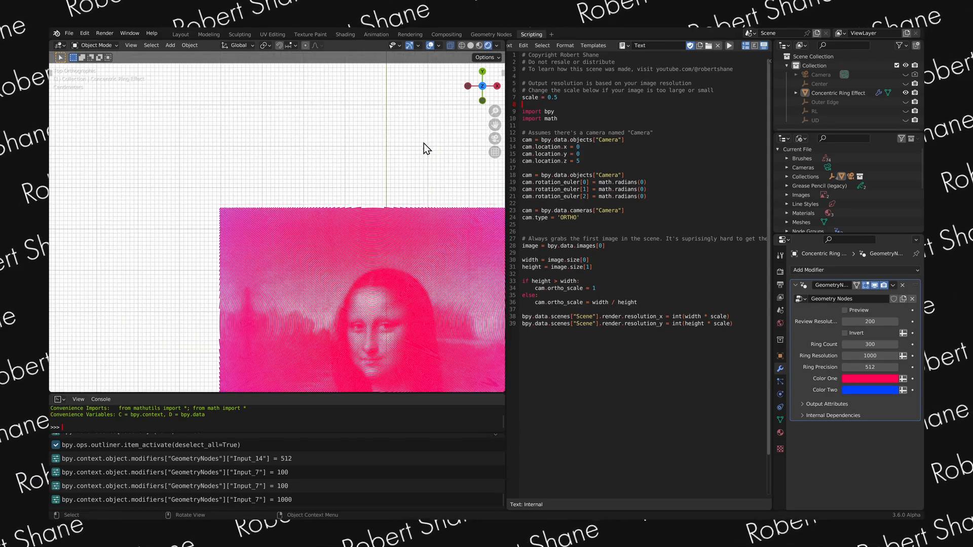
pyautogui.scroll(2, 386, 163)
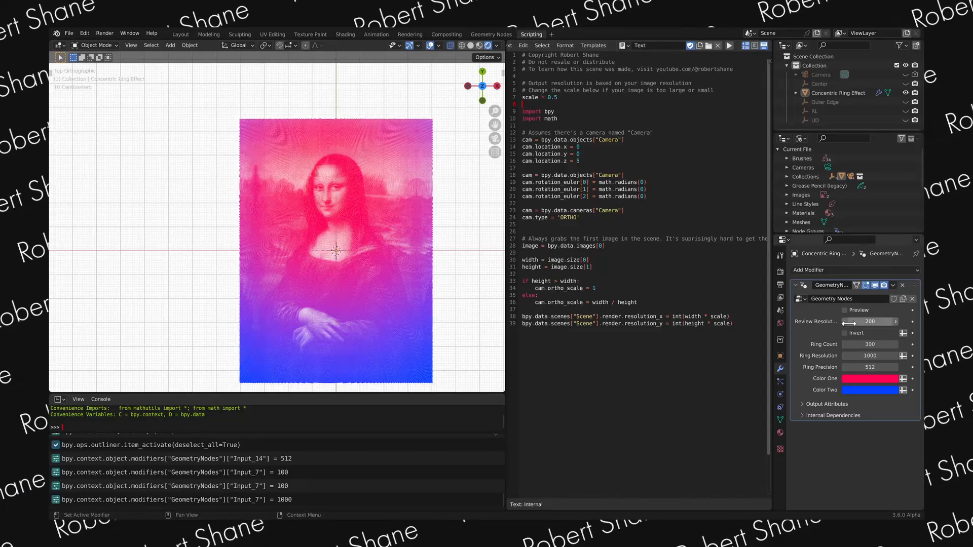
# - Set the ring effect's Ring Resolution to 104, Ring Count to 107 and Ring Precision to 7, and inspect the polygonal rings
pyautogui.moveTo(870, 356); pyautogui.dragTo(695, 356)
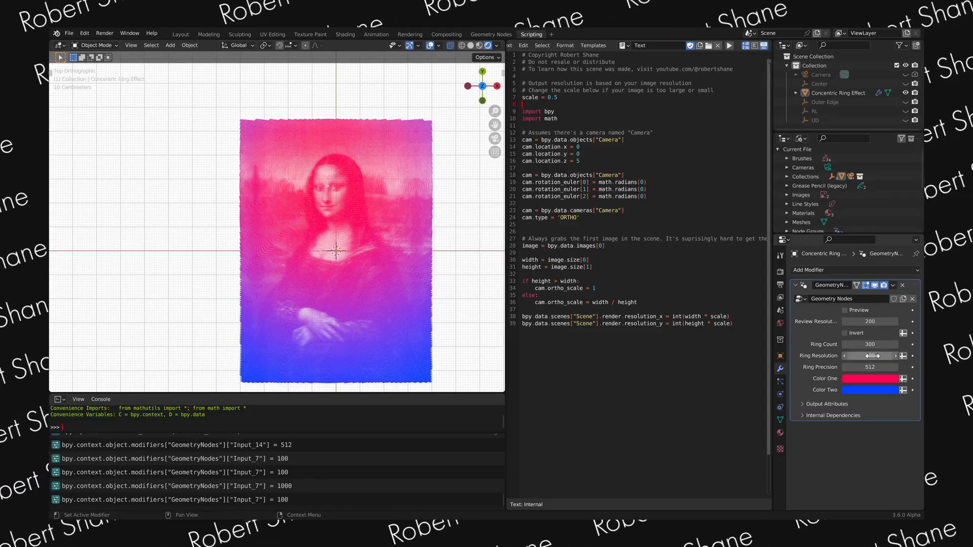
pyautogui.moveTo(869, 356); pyautogui.dragTo(846, 368)
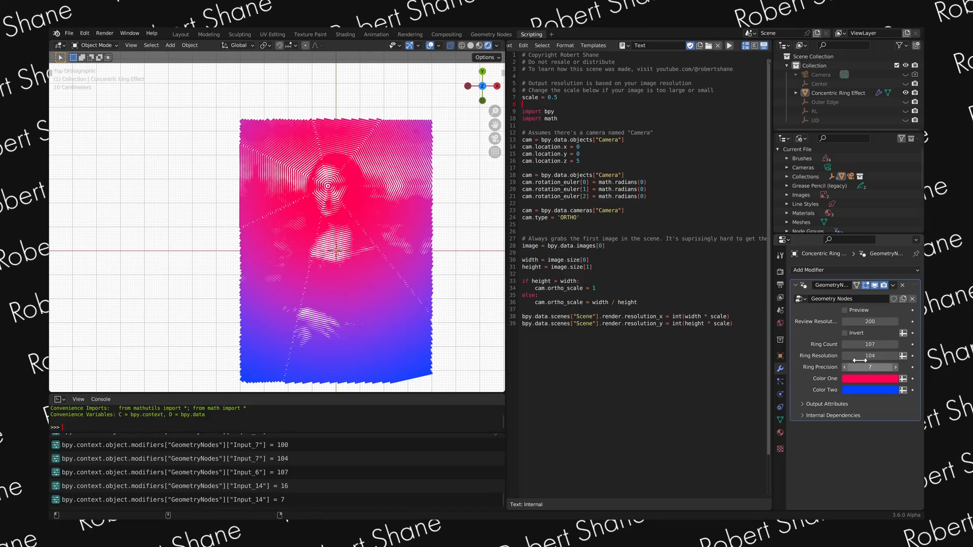
pyautogui.scroll(5, 411, 223)
pyautogui.scroll(-5, 417, 220)
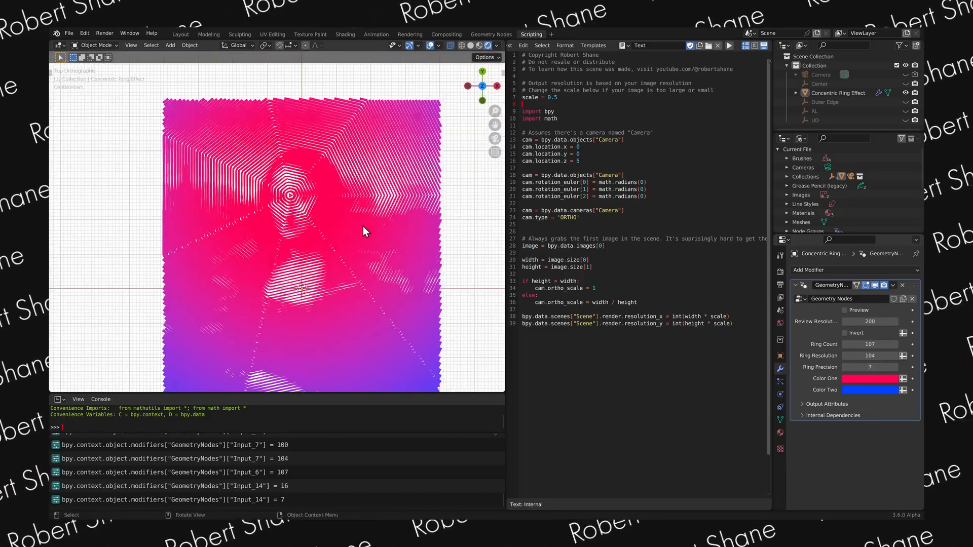